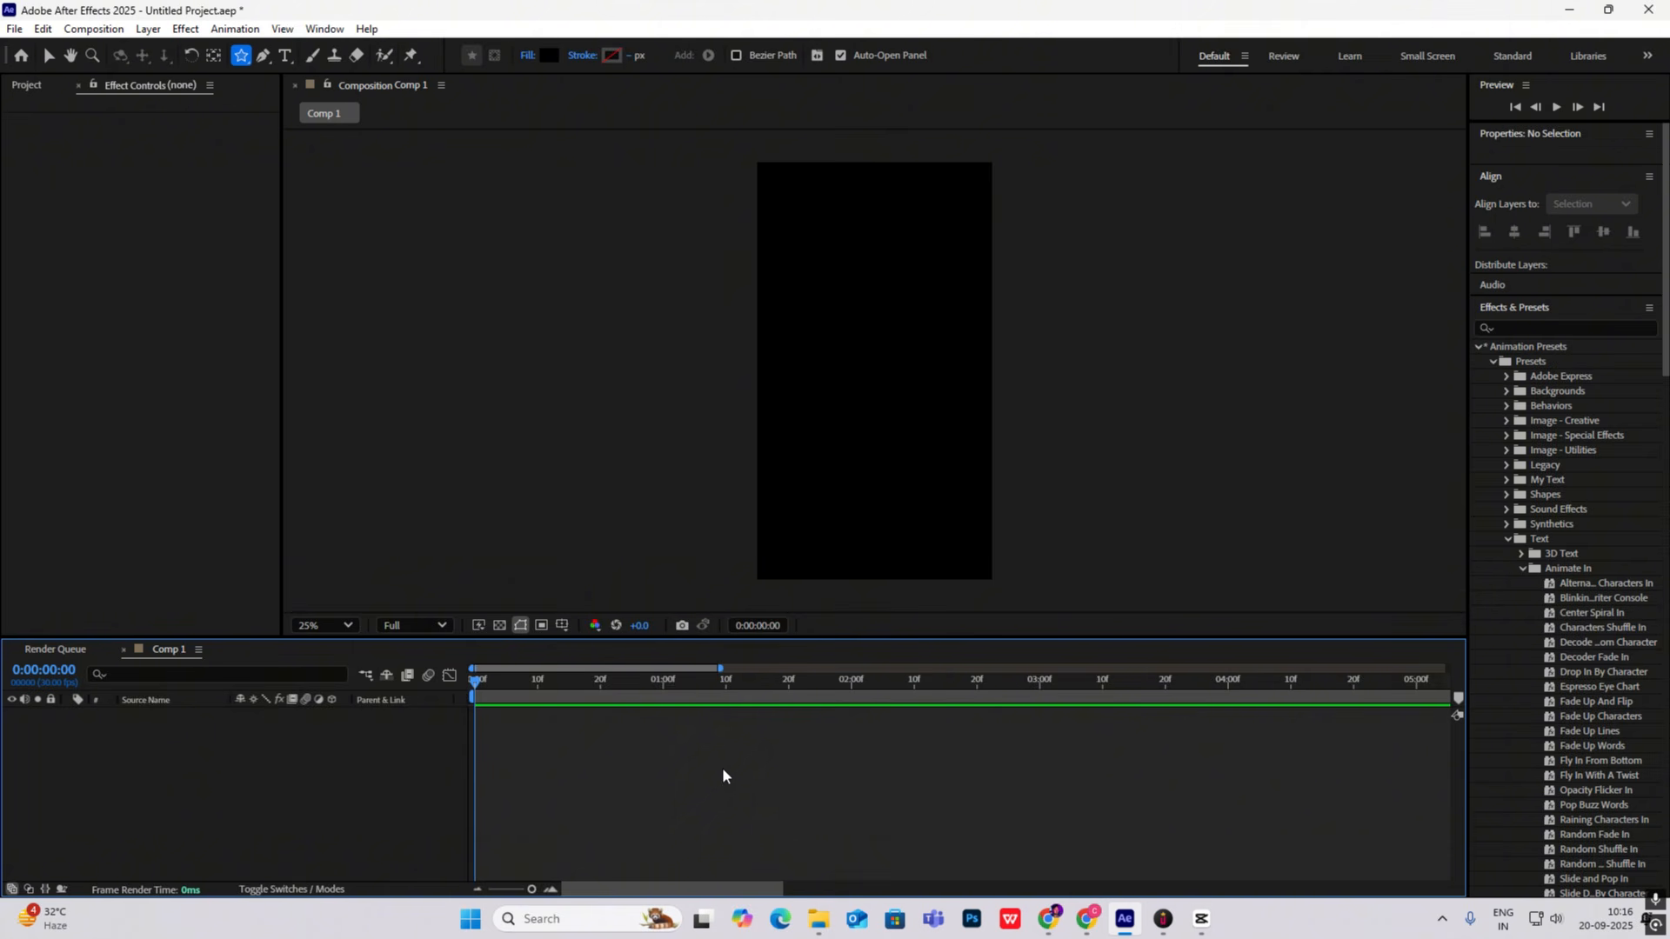
Step: Create a white 1080 × 1920 px solid layer as the composition's background and leave it deselected
right_click(1186, 302)
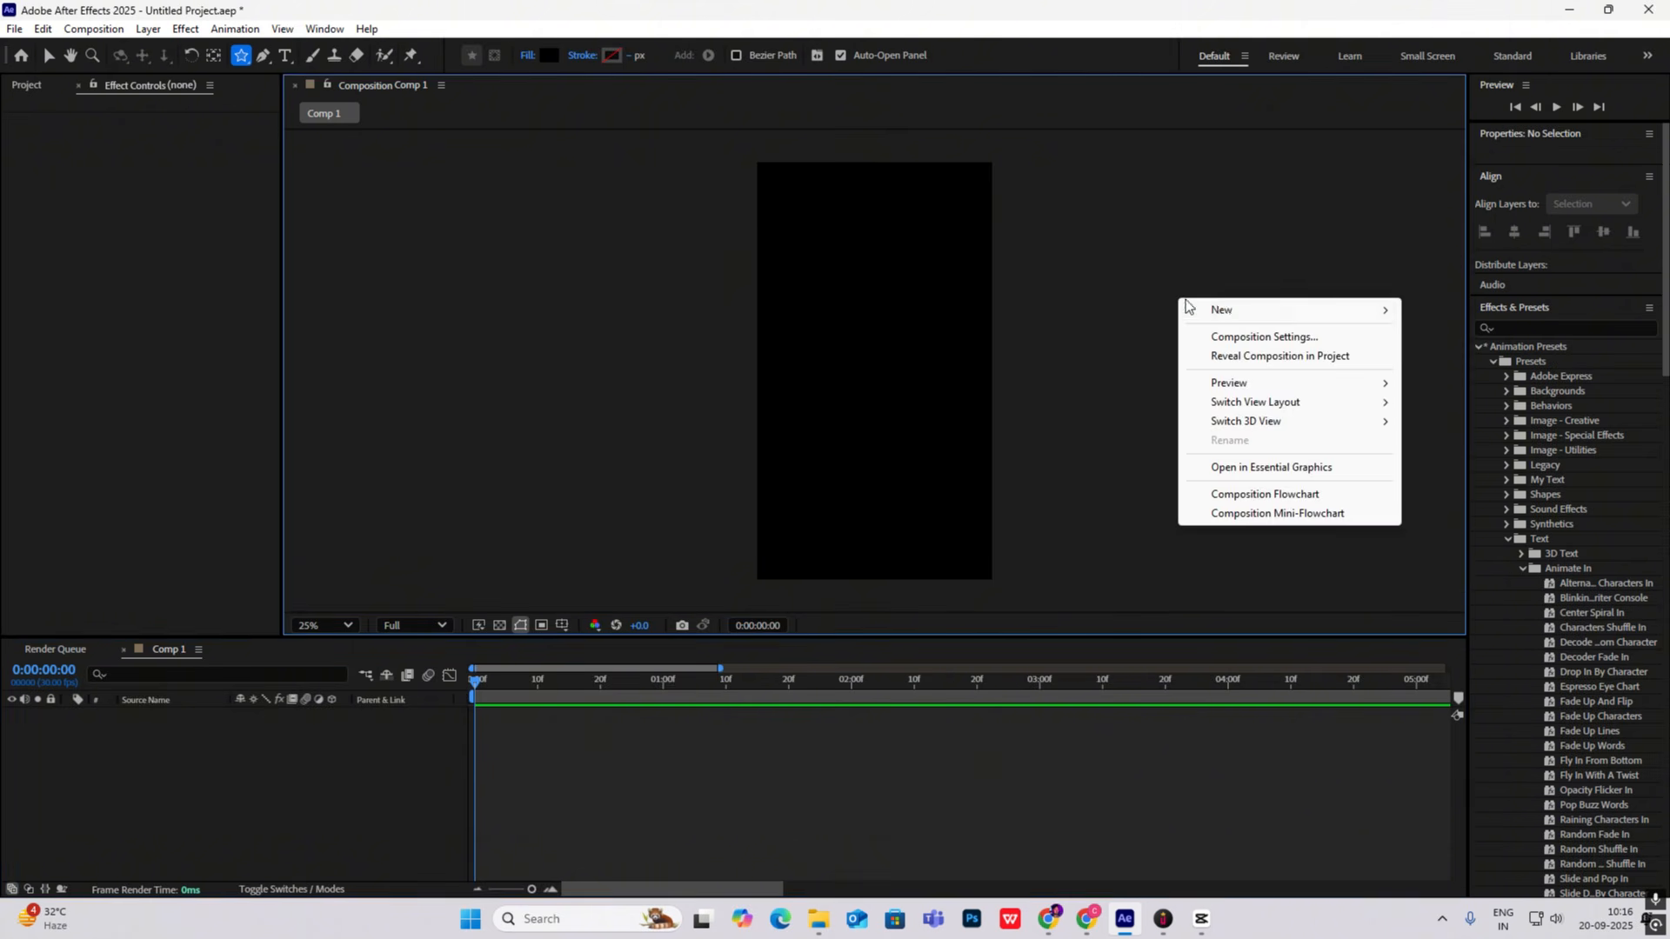
mouse_move(1235, 305)
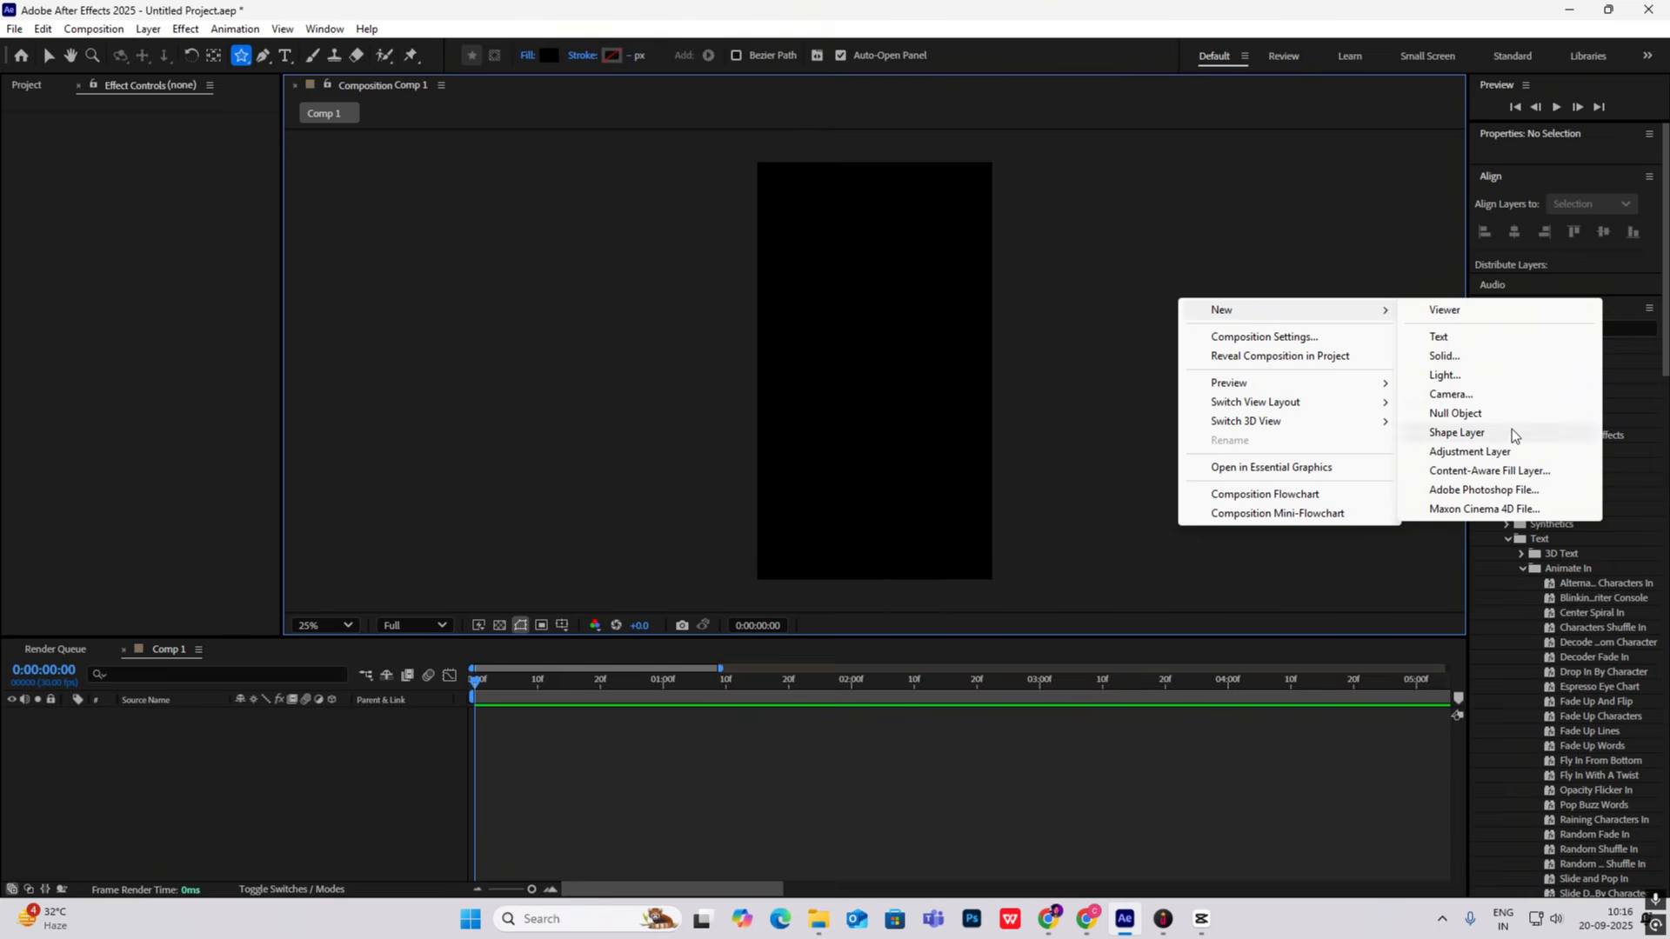
left_click(1444, 357)
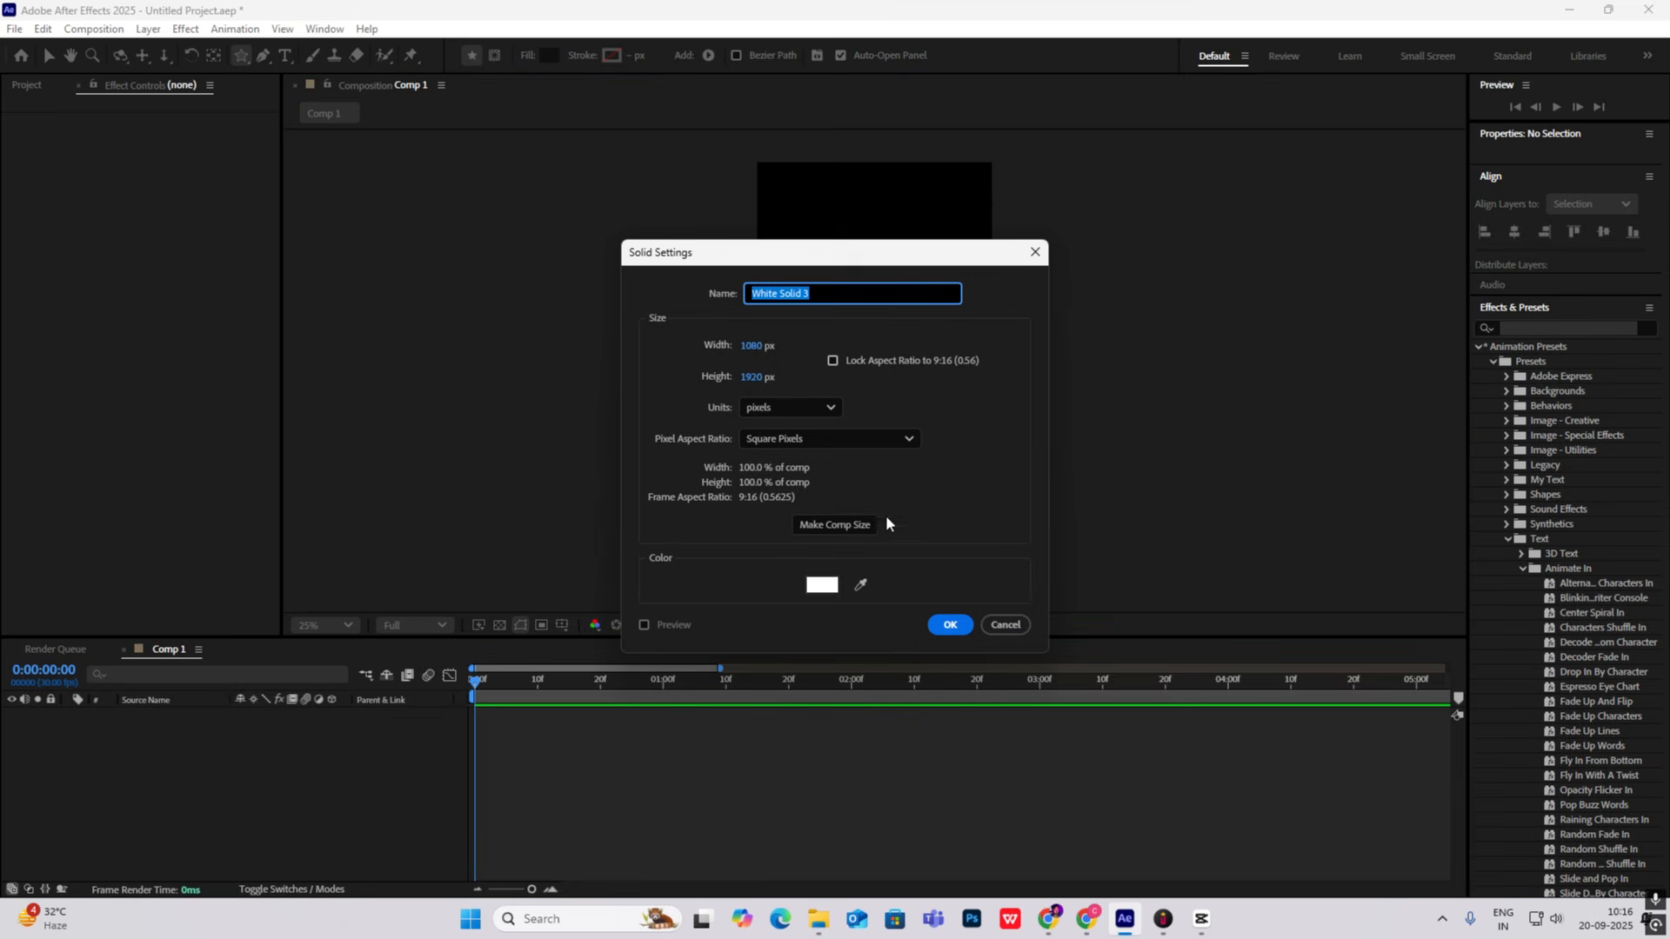
left_click(948, 623)
left_click(48, 55)
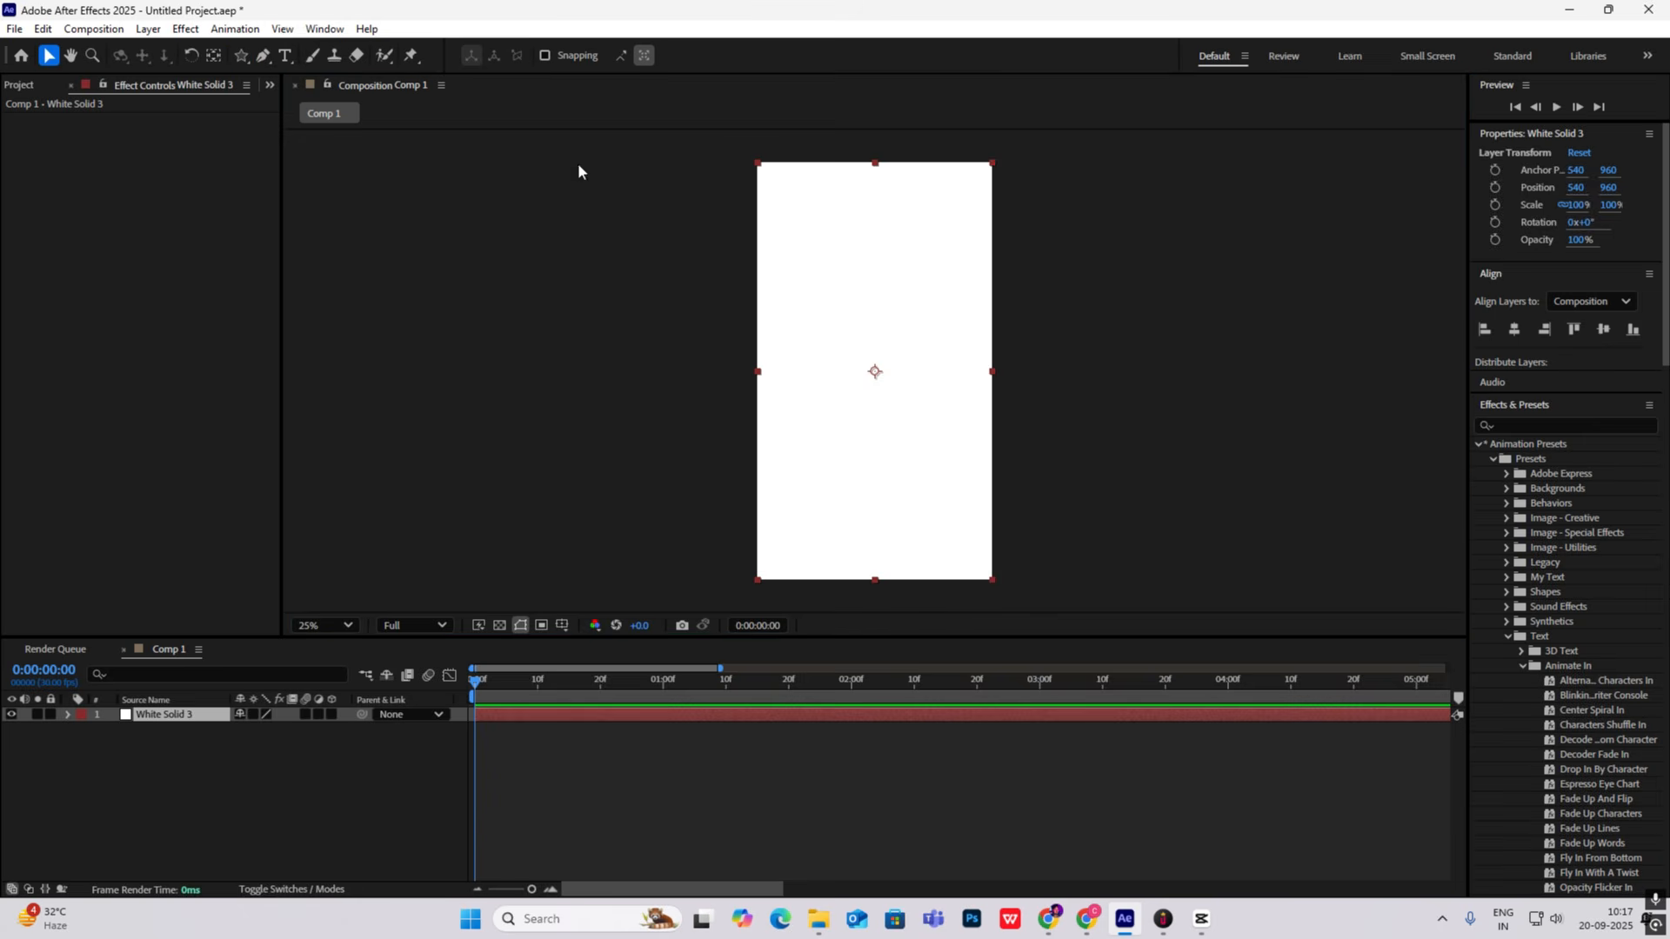
left_click(1095, 288)
Step: Switch to CapCut and play the start of the reference clip to examine the corner shapes and framed text
left_click(1201, 915)
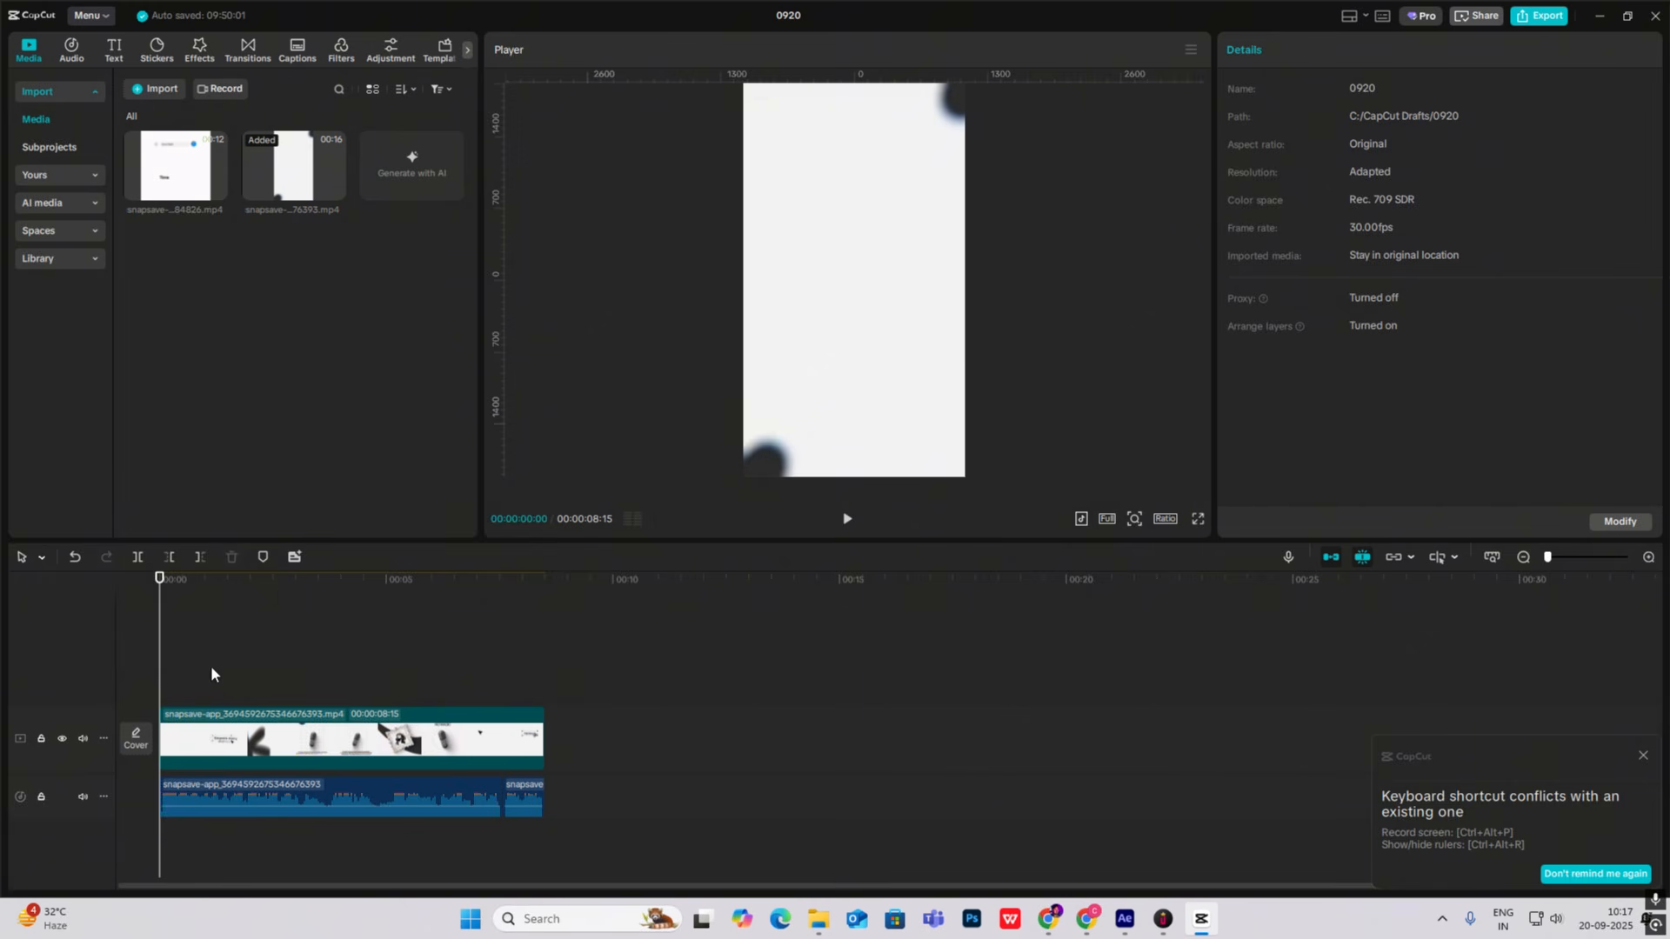
key("space")
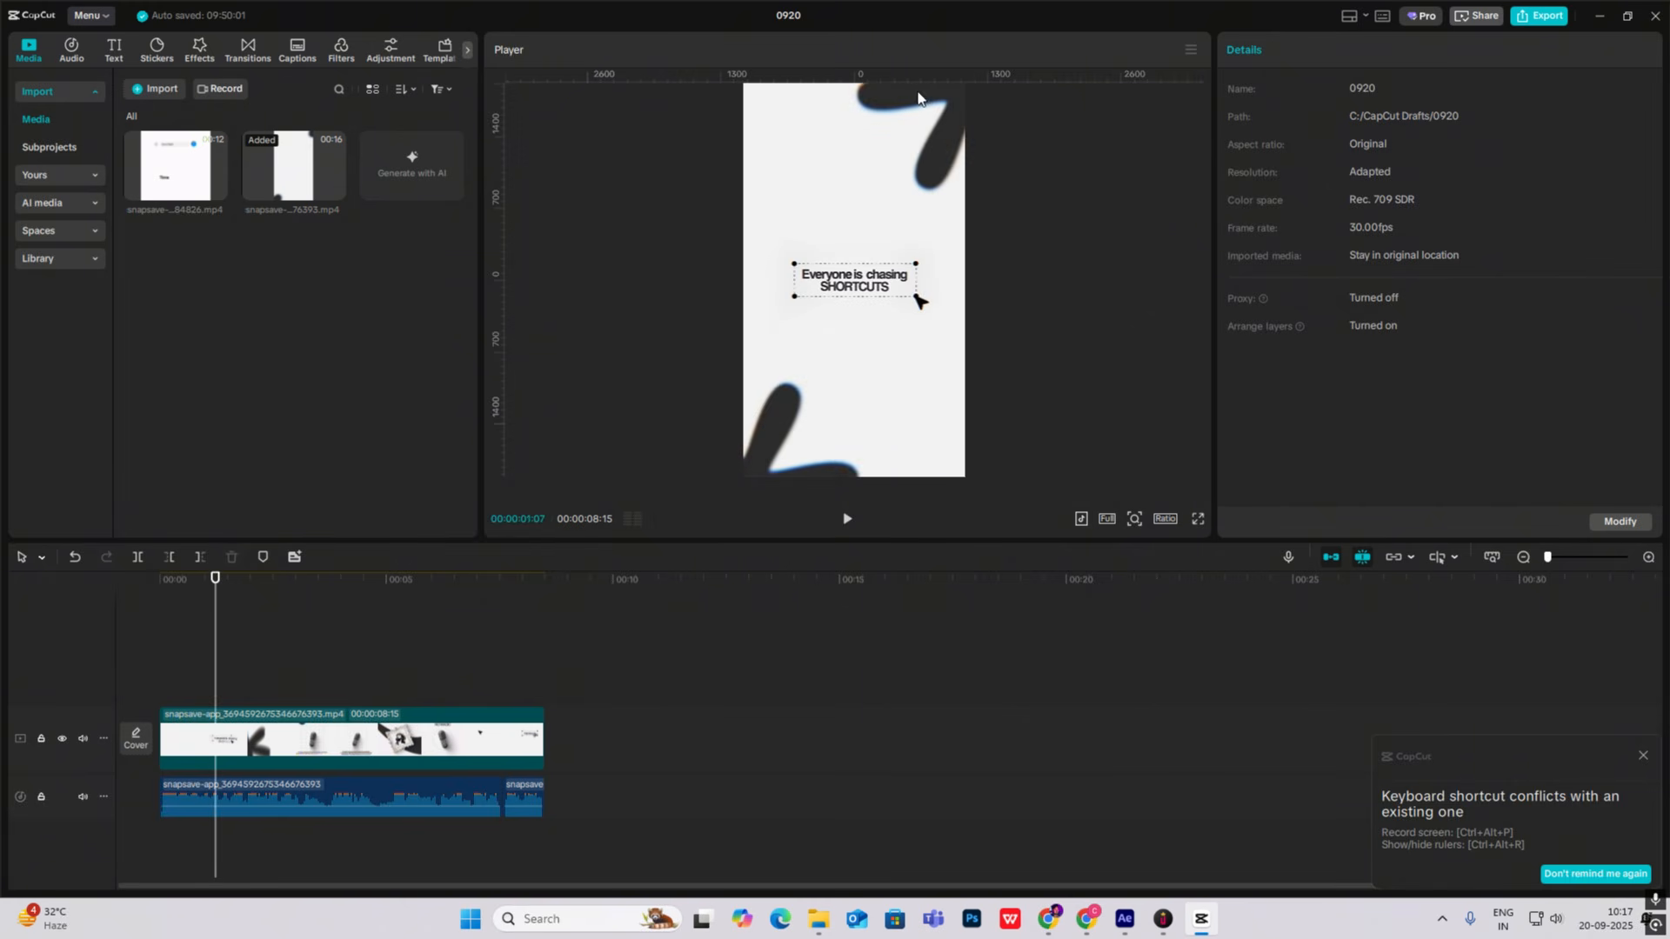
mouse_move(217, 689)
left_mouse_down()
mouse_move(247, 694)
mouse_move(219, 694)
left_mouse_up()
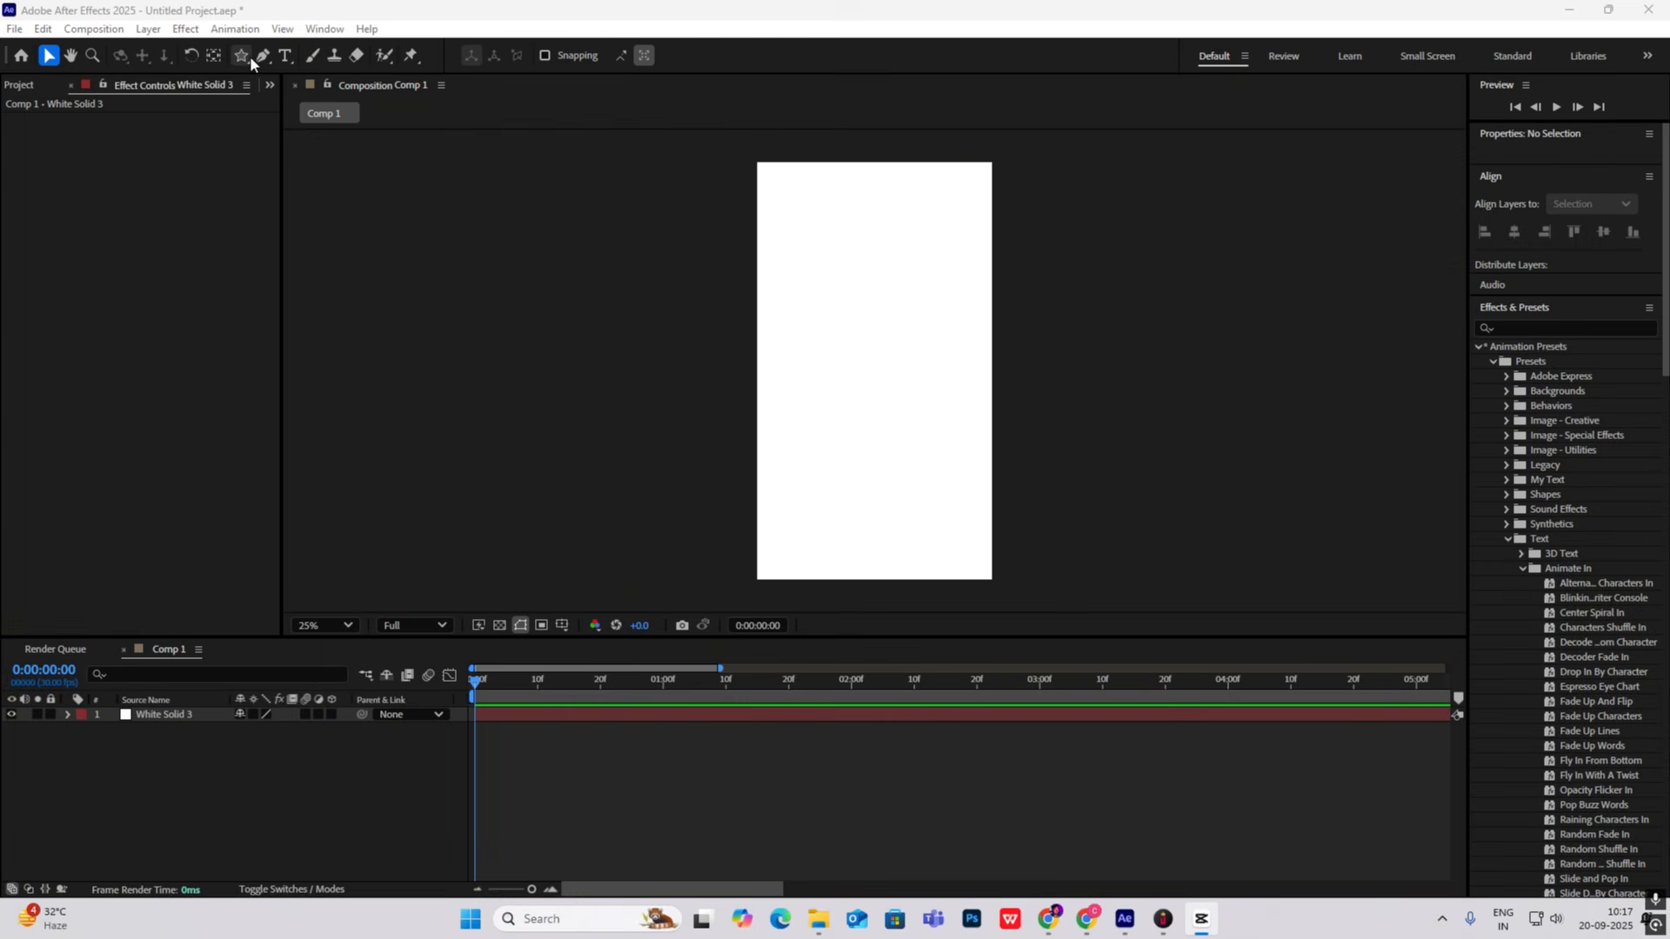
Step: In After Effects, draw a five-pointed star with an outer radius of about 271 px in the upper-left area and fill it with #101010
left_click(242, 54)
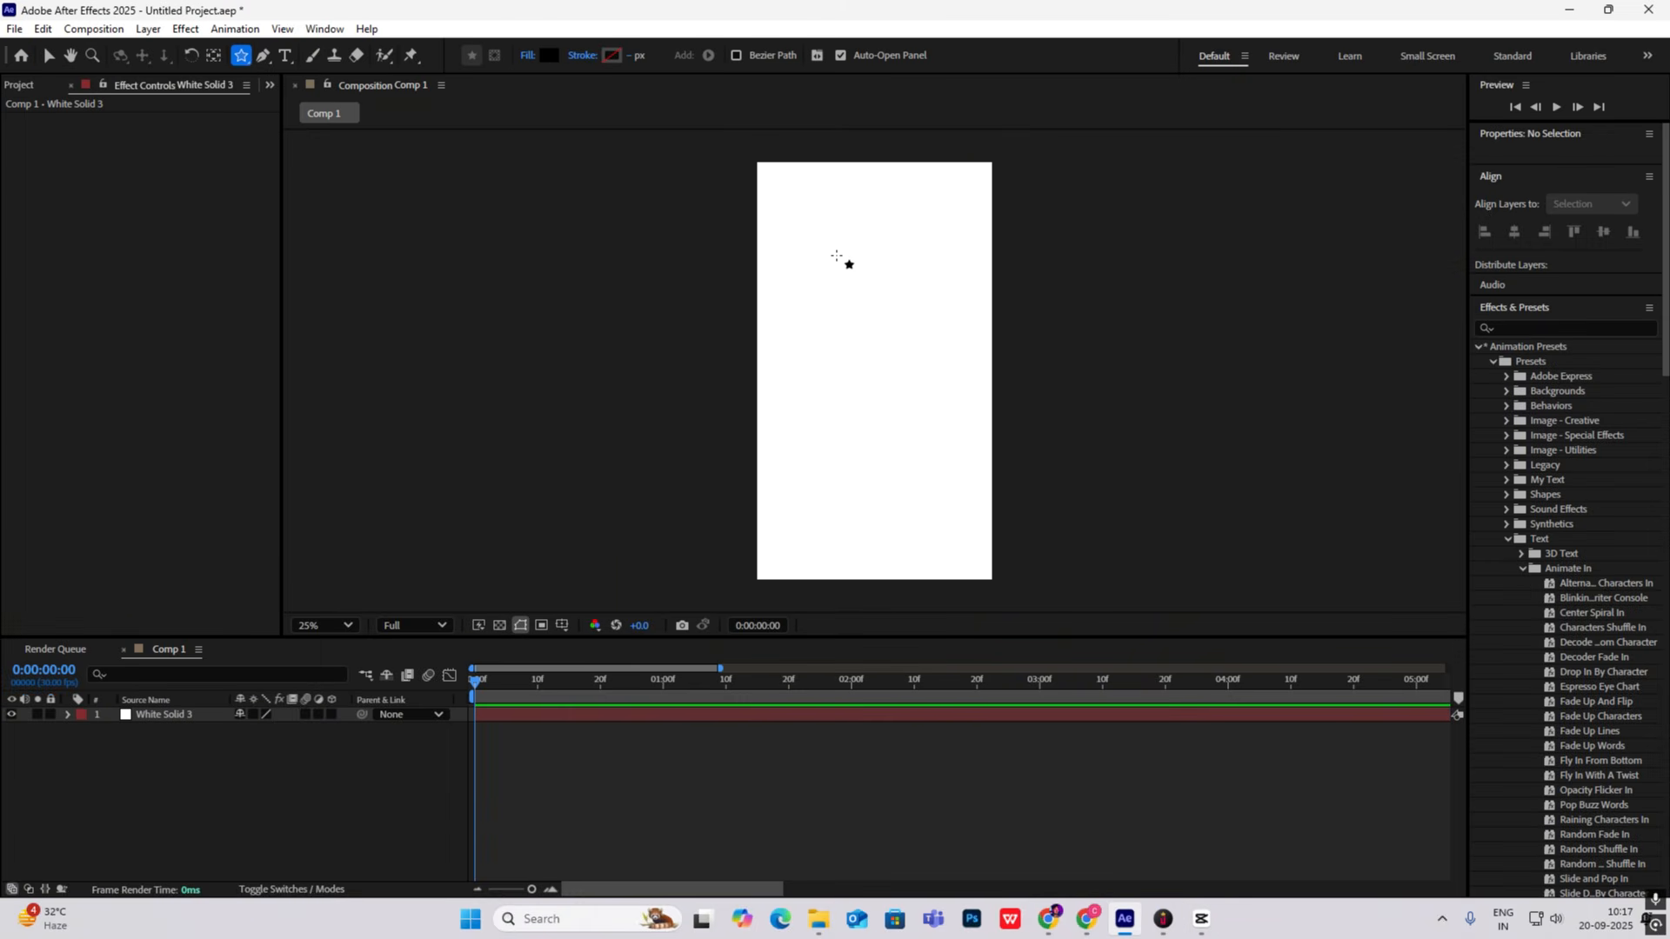
left_click_drag(830, 306, 878, 341)
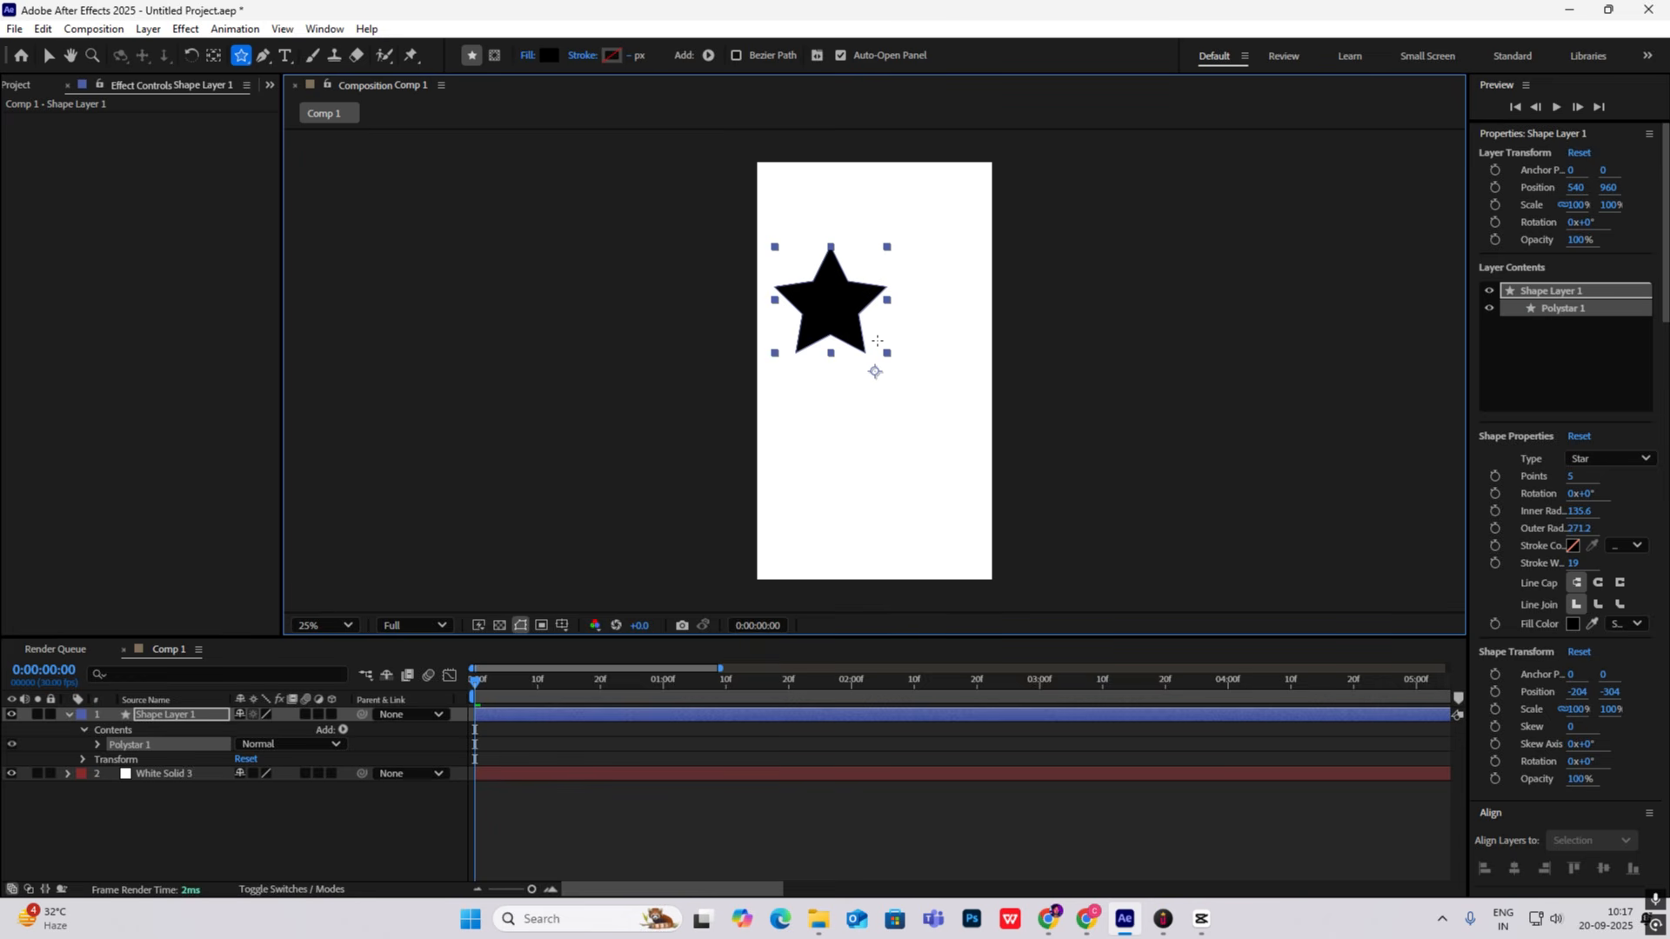
left_click(548, 54)
left_click_drag(670, 566, 620, 557)
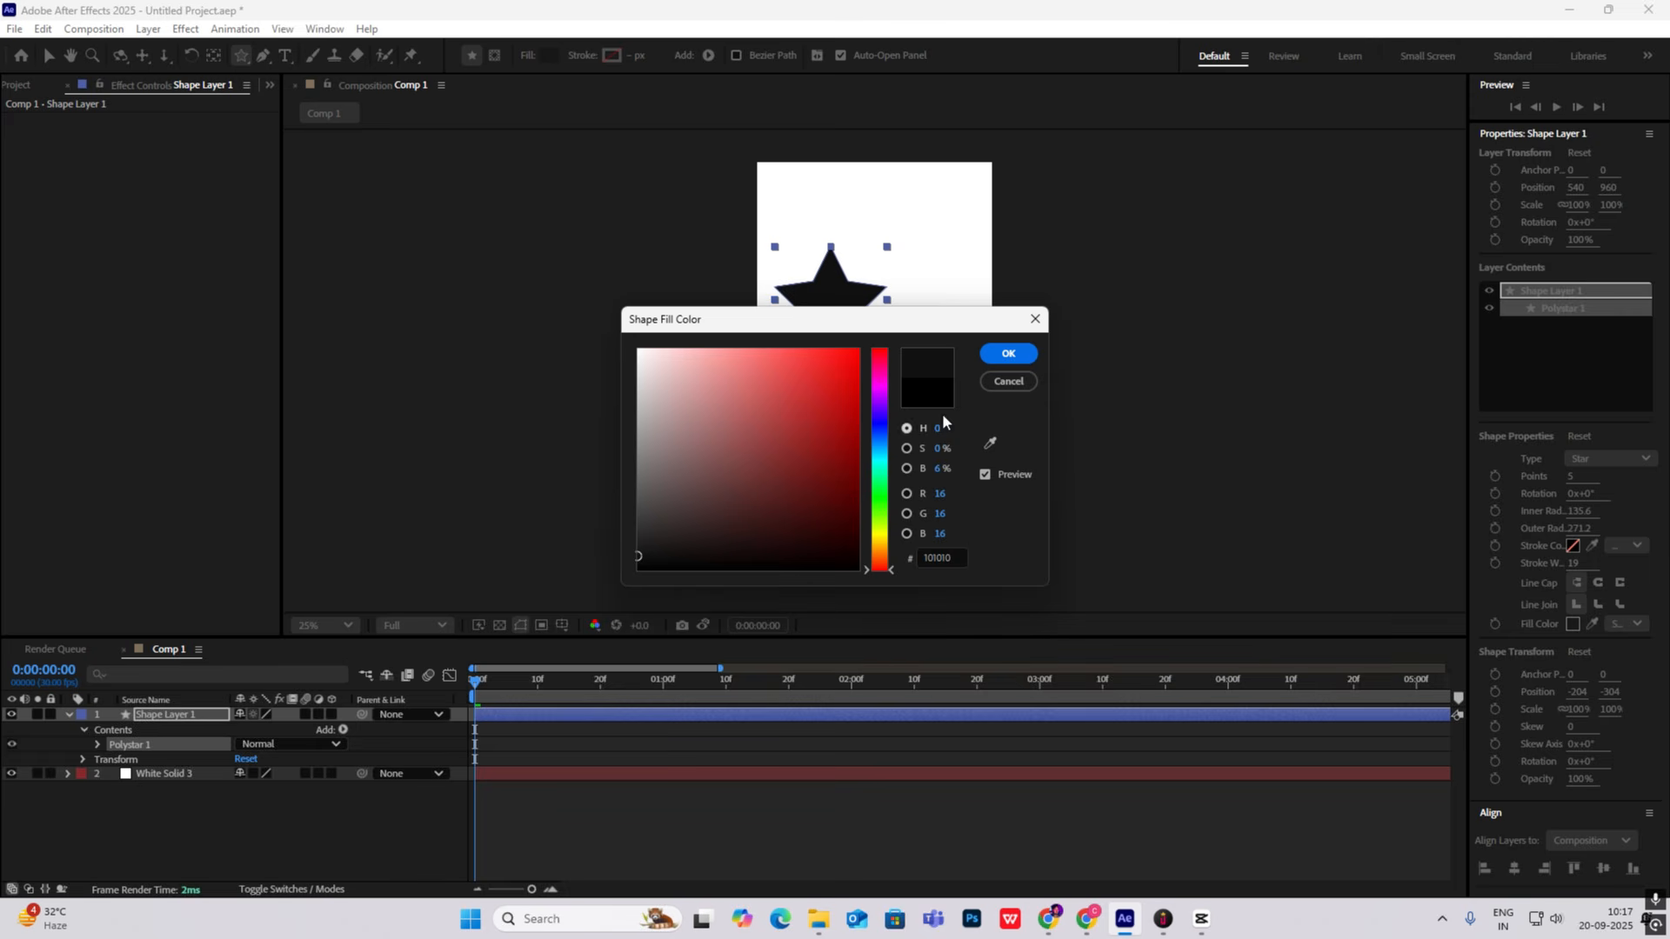
left_click(1008, 353)
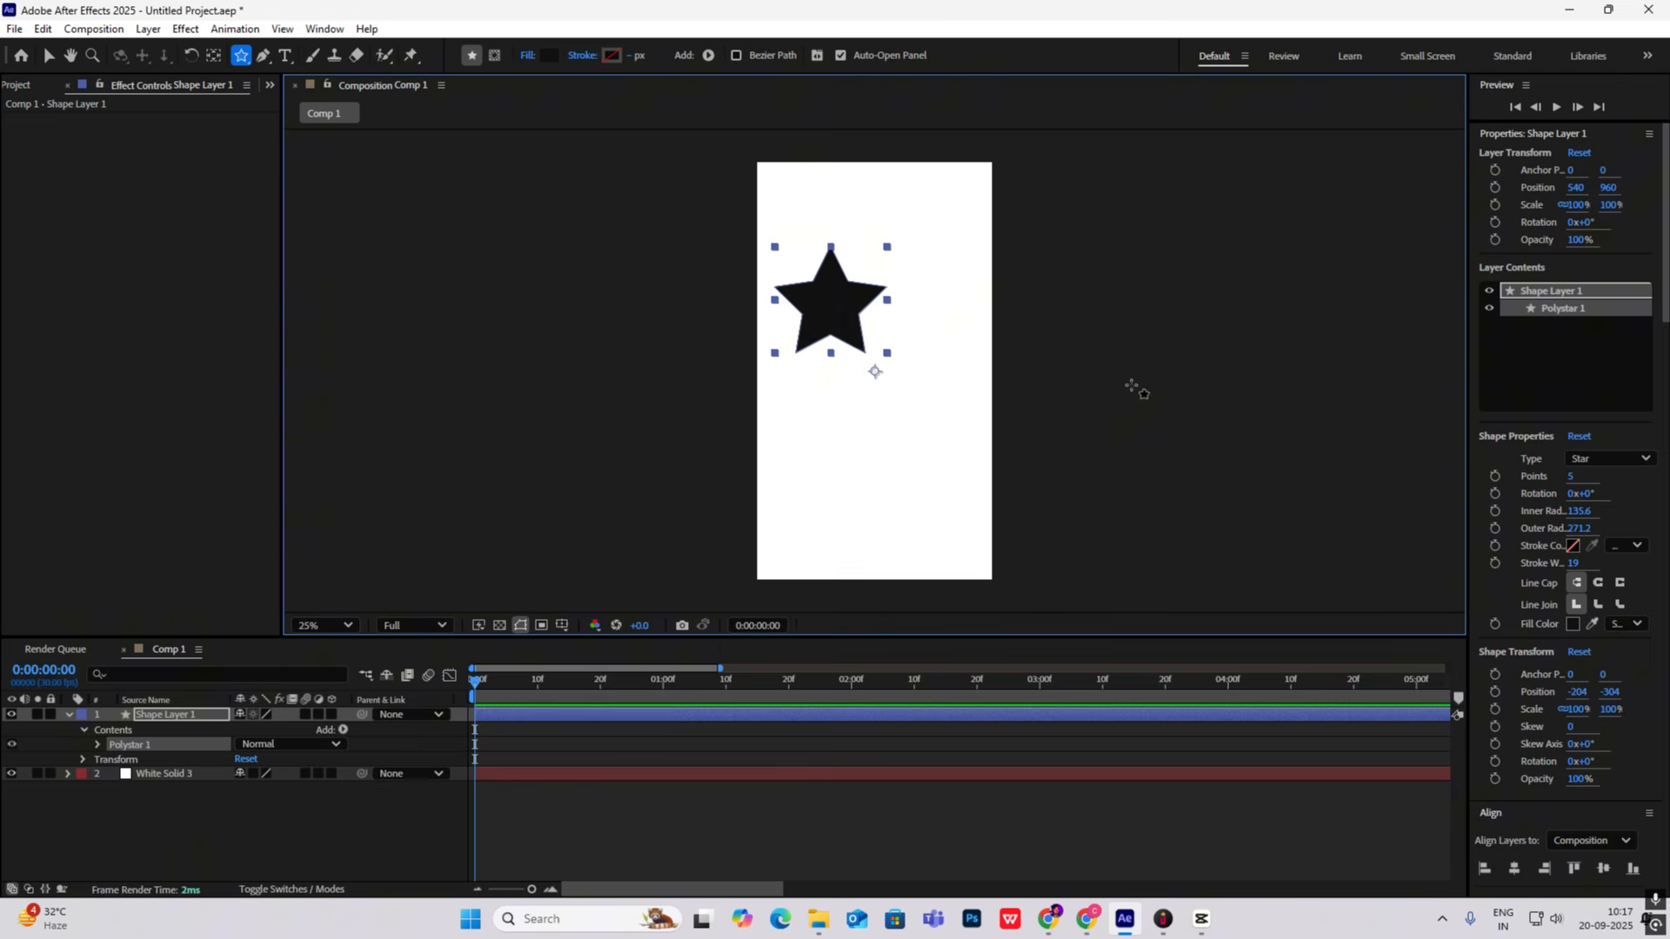
Step: Reshape the star into a rounded blob with inner radius 156.6, outer radius 382.2, inner roundness 196% and outer roundness 97%
left_click(97, 745)
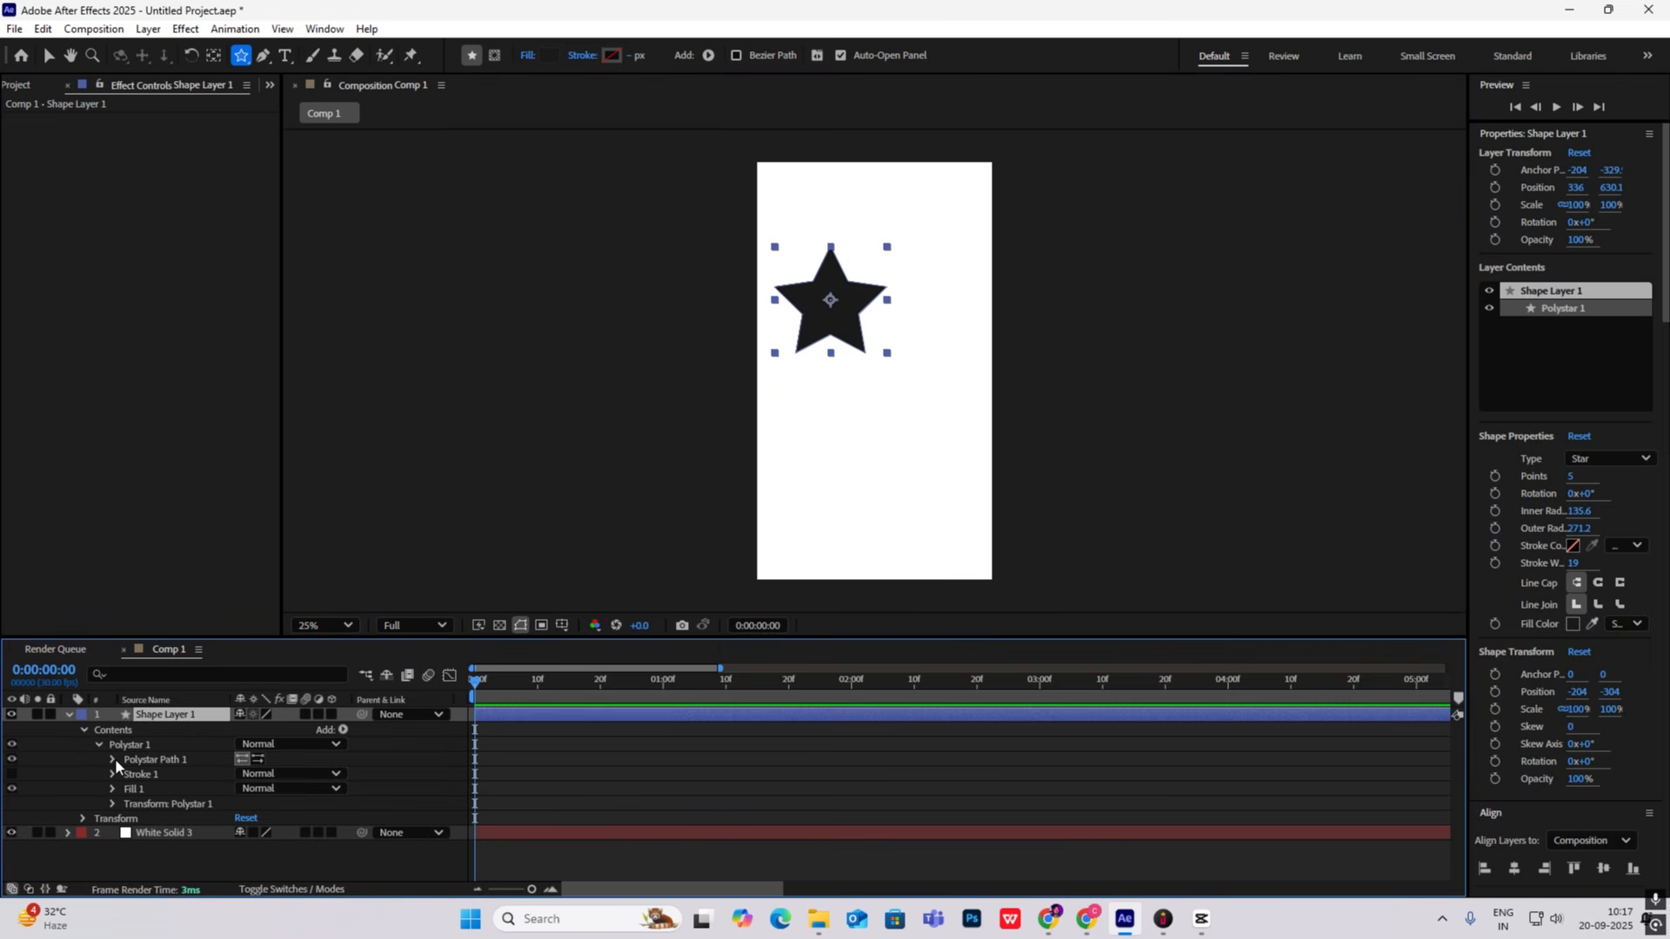
left_click(113, 760)
scroll(187, 757, "down", 2)
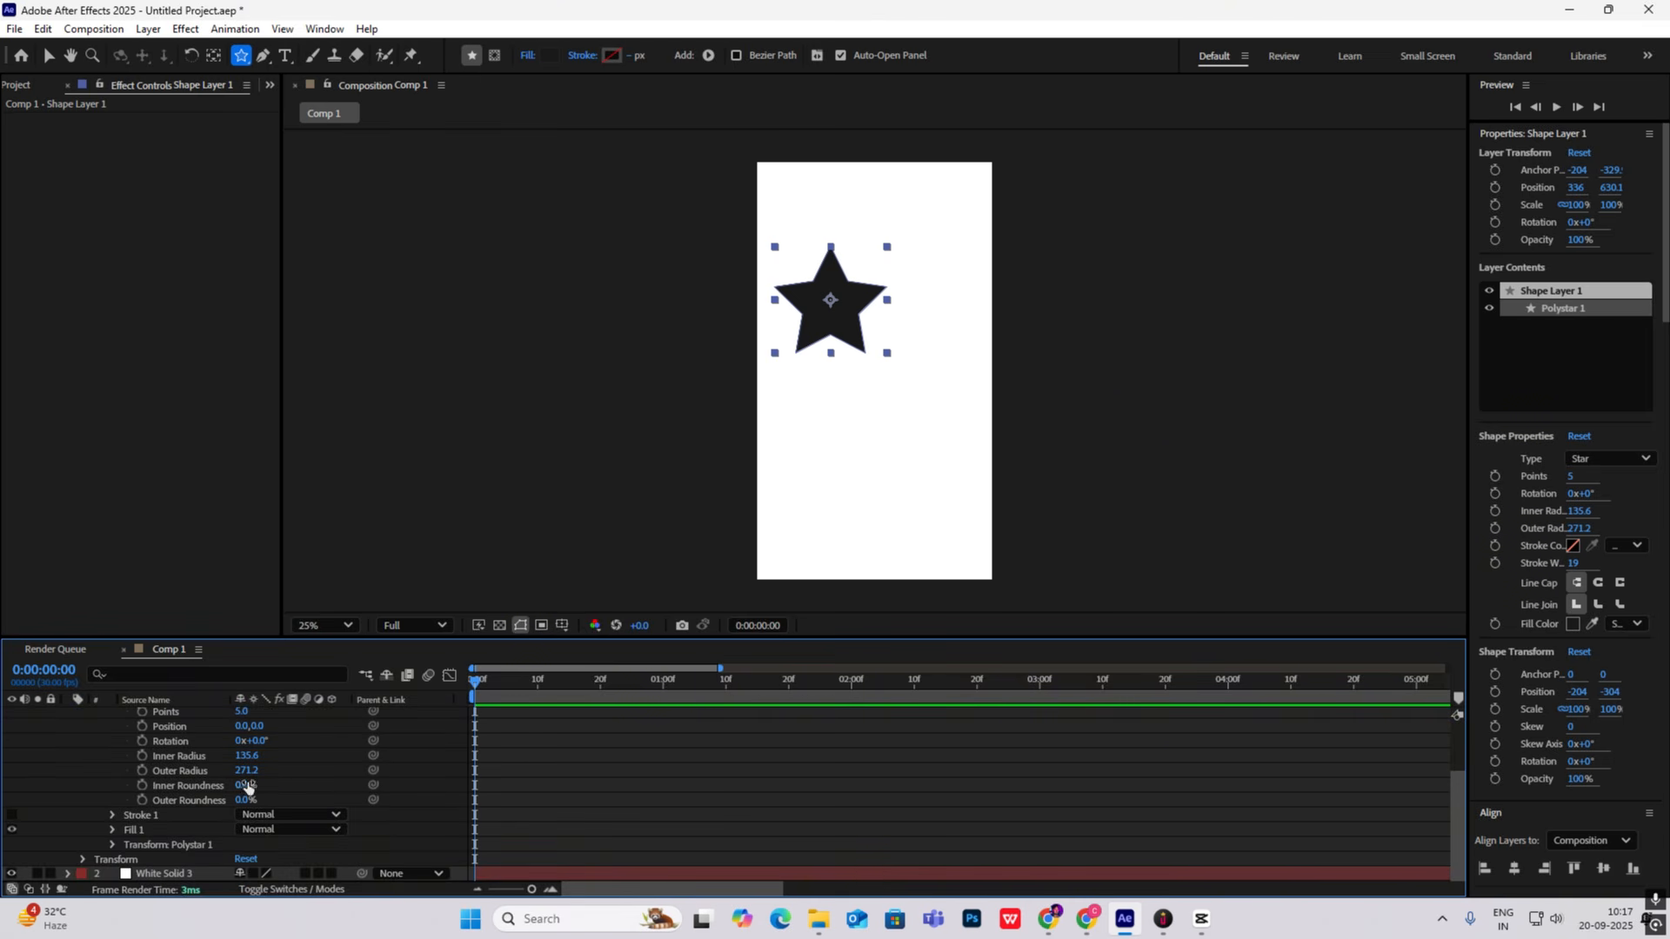
left_click_drag(245, 785, 406, 798)
left_click_drag(247, 800, 341, 772)
mouse_move(246, 756)
left_mouse_down()
mouse_move(289, 755)
mouse_move(264, 755)
left_mouse_up()
left_click_drag(249, 785, 272, 786)
left_click_drag(250, 800, 282, 798)
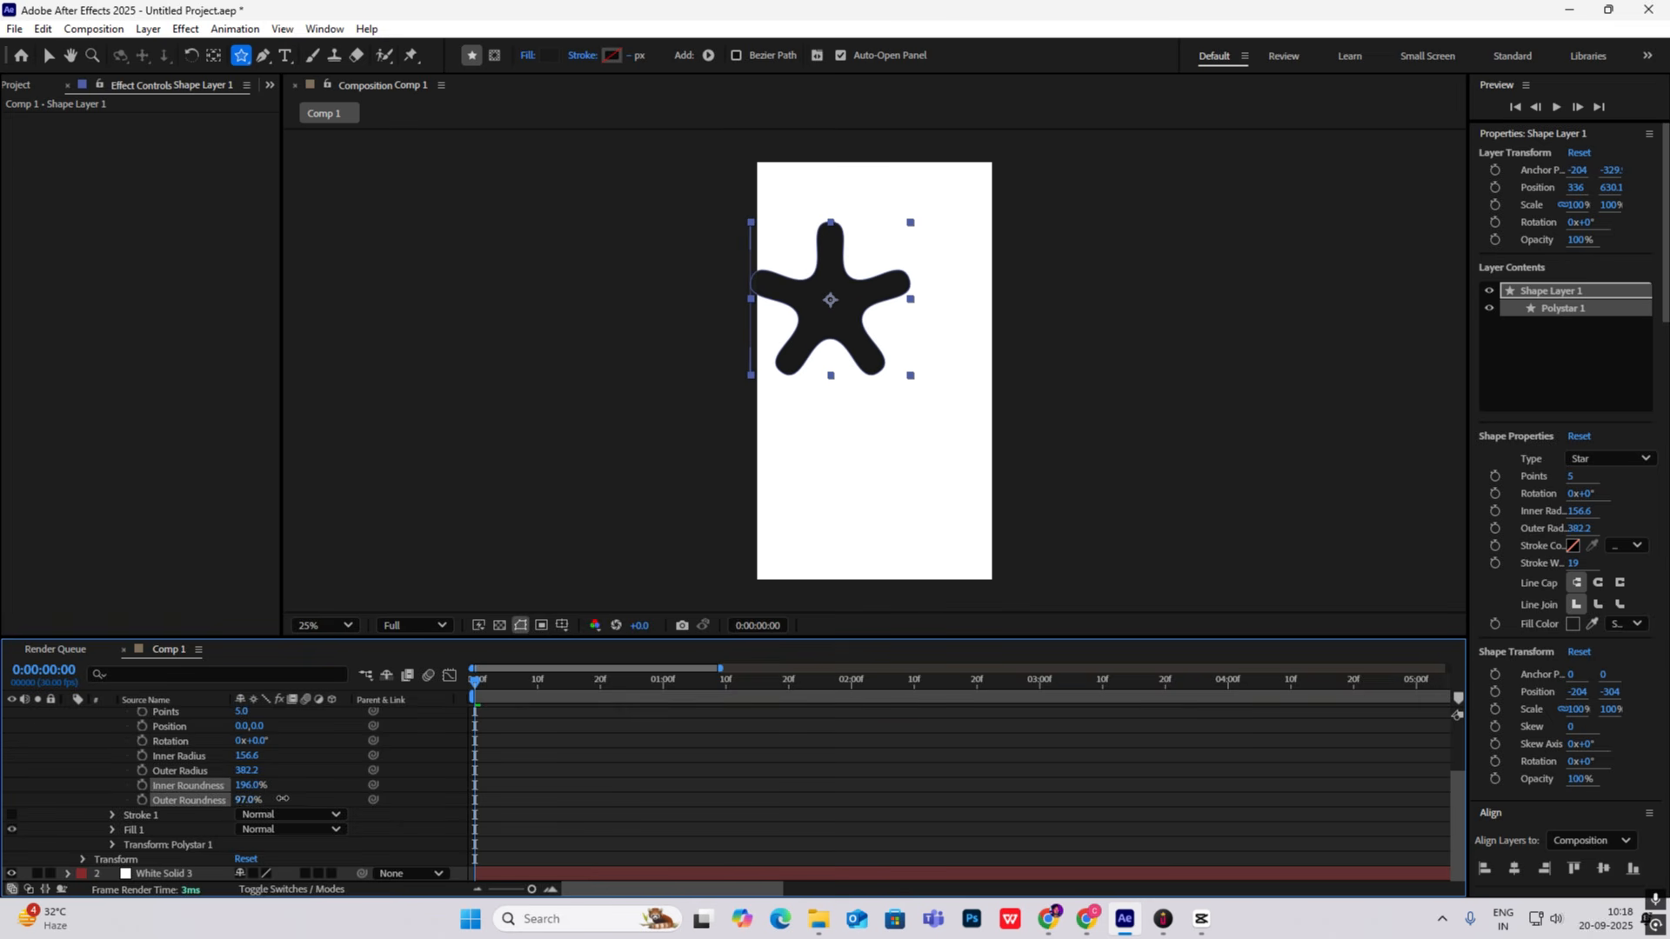
scroll(92, 714, "up", 2)
scroll(92, 713, "down", 2)
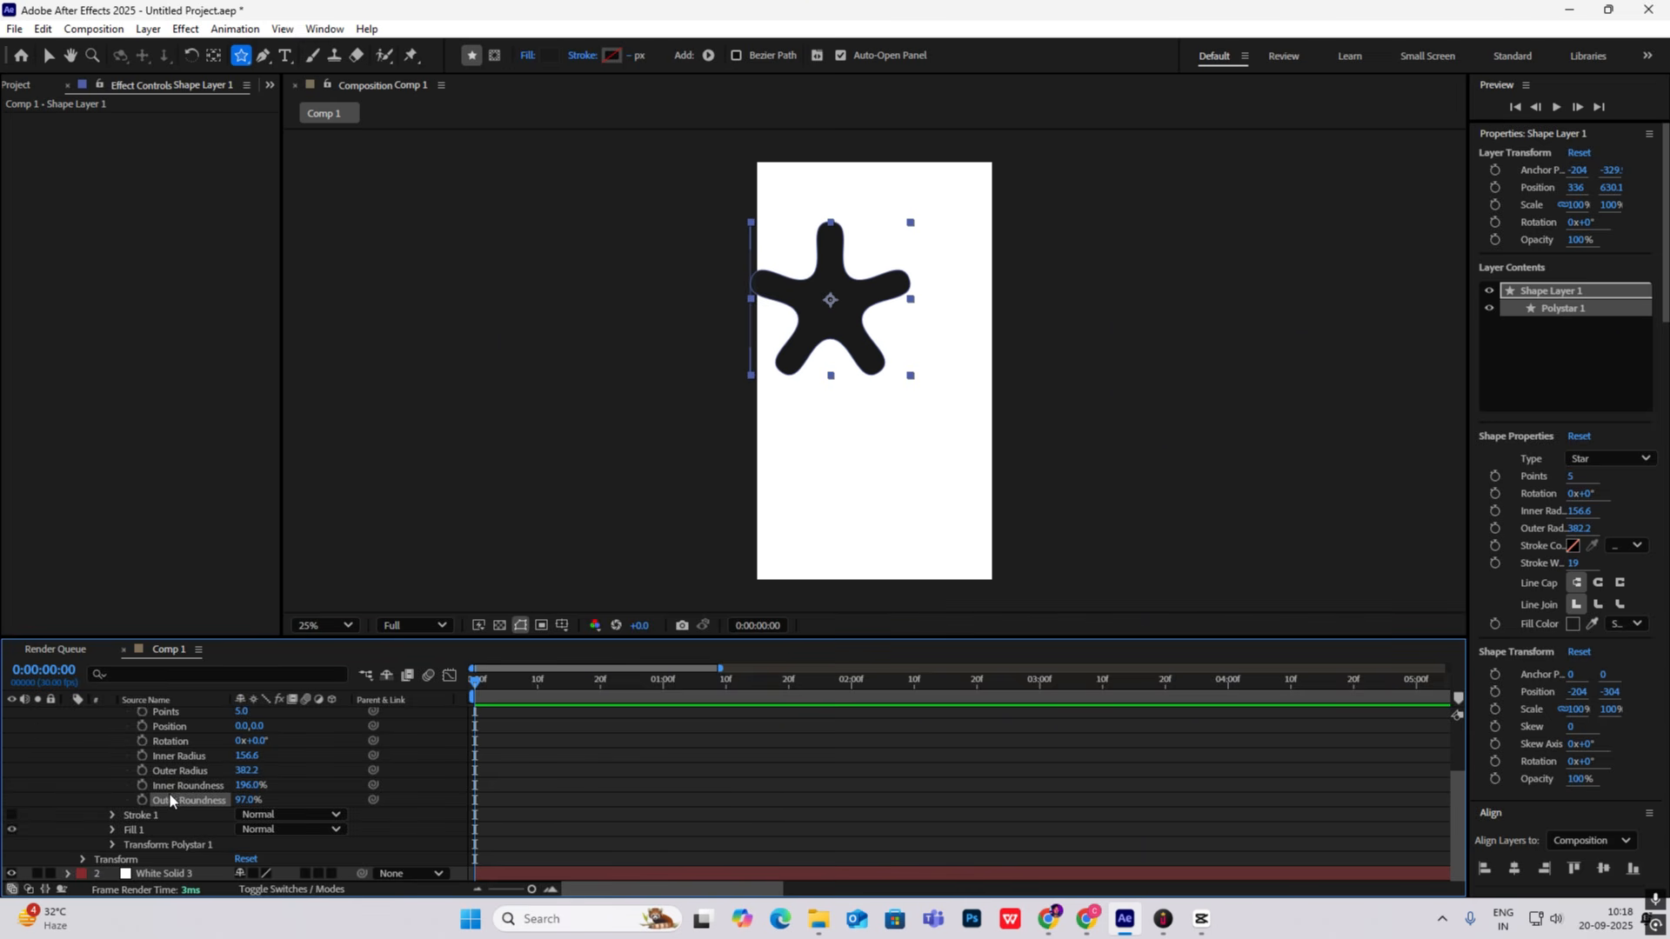
scroll(141, 740, "up", 2)
left_click(68, 715)
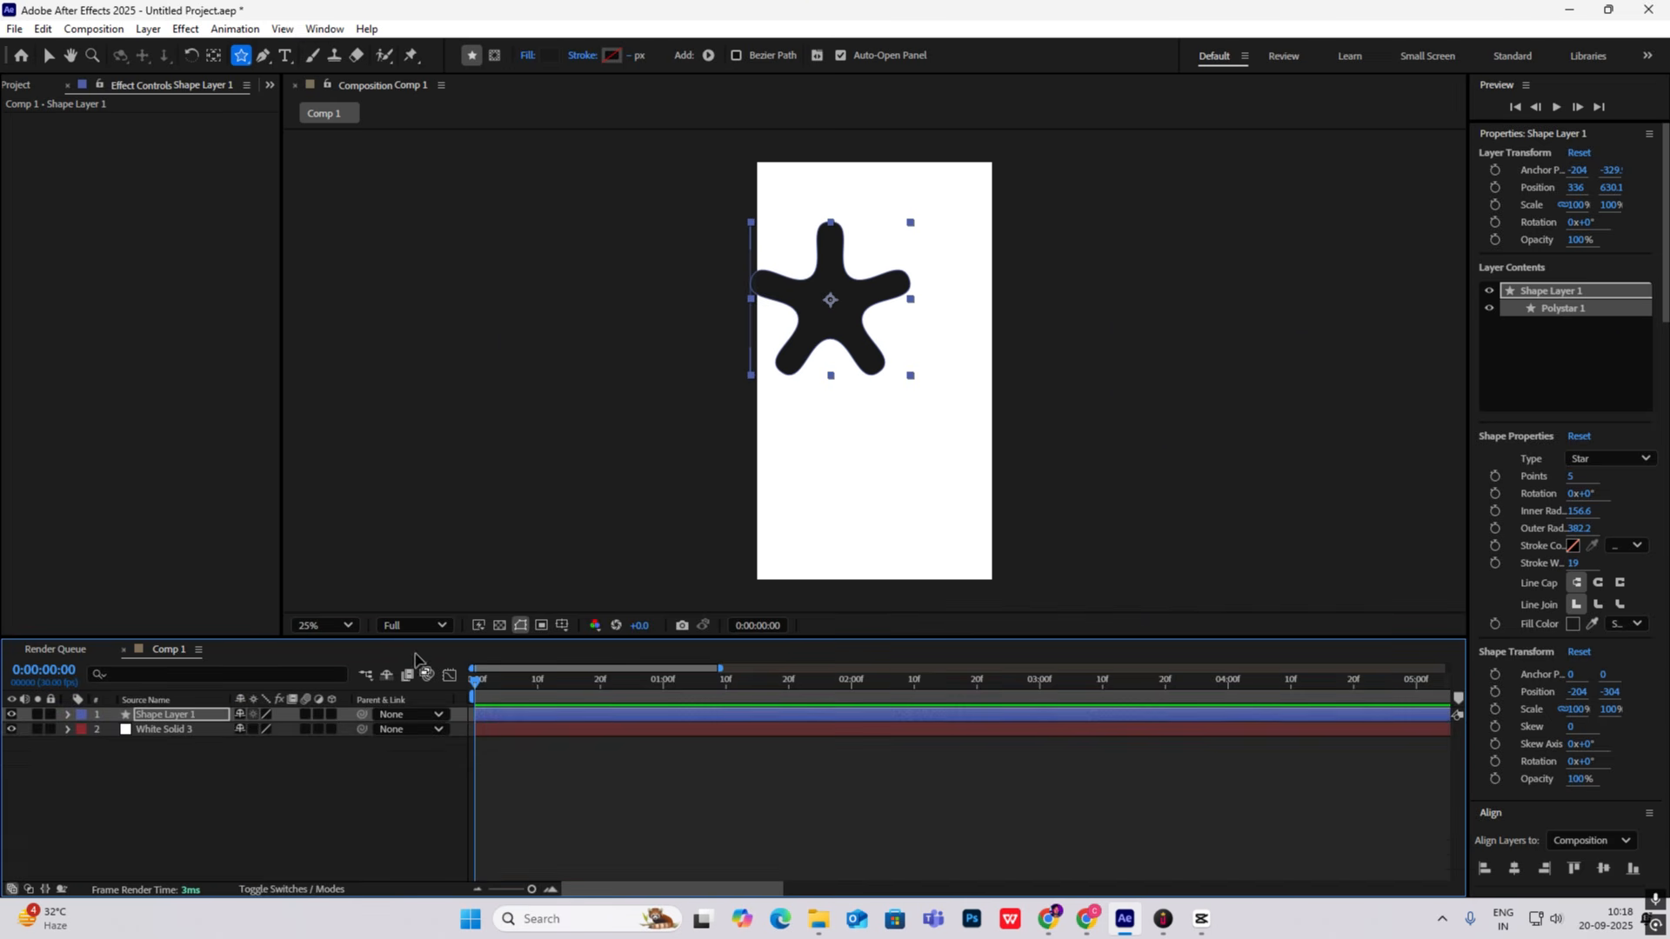
Step: Check the reference frame in CapCut, then move the star to the composition's lower-right corner and centre its anchor point
left_click(1200, 923)
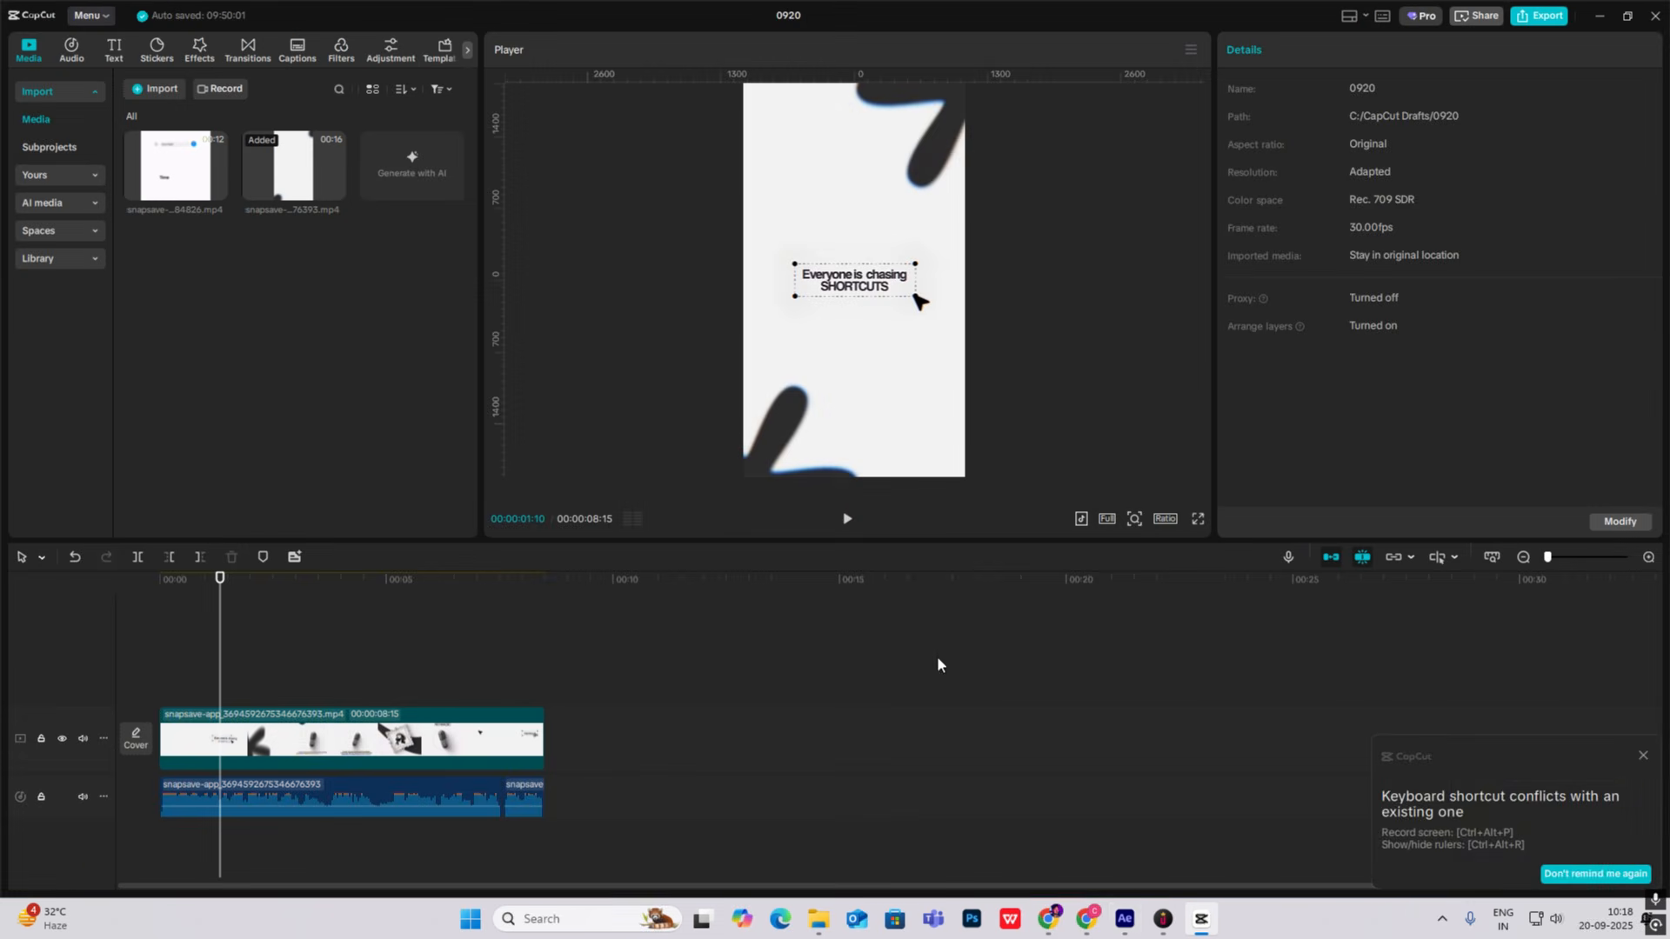
left_click(1190, 933)
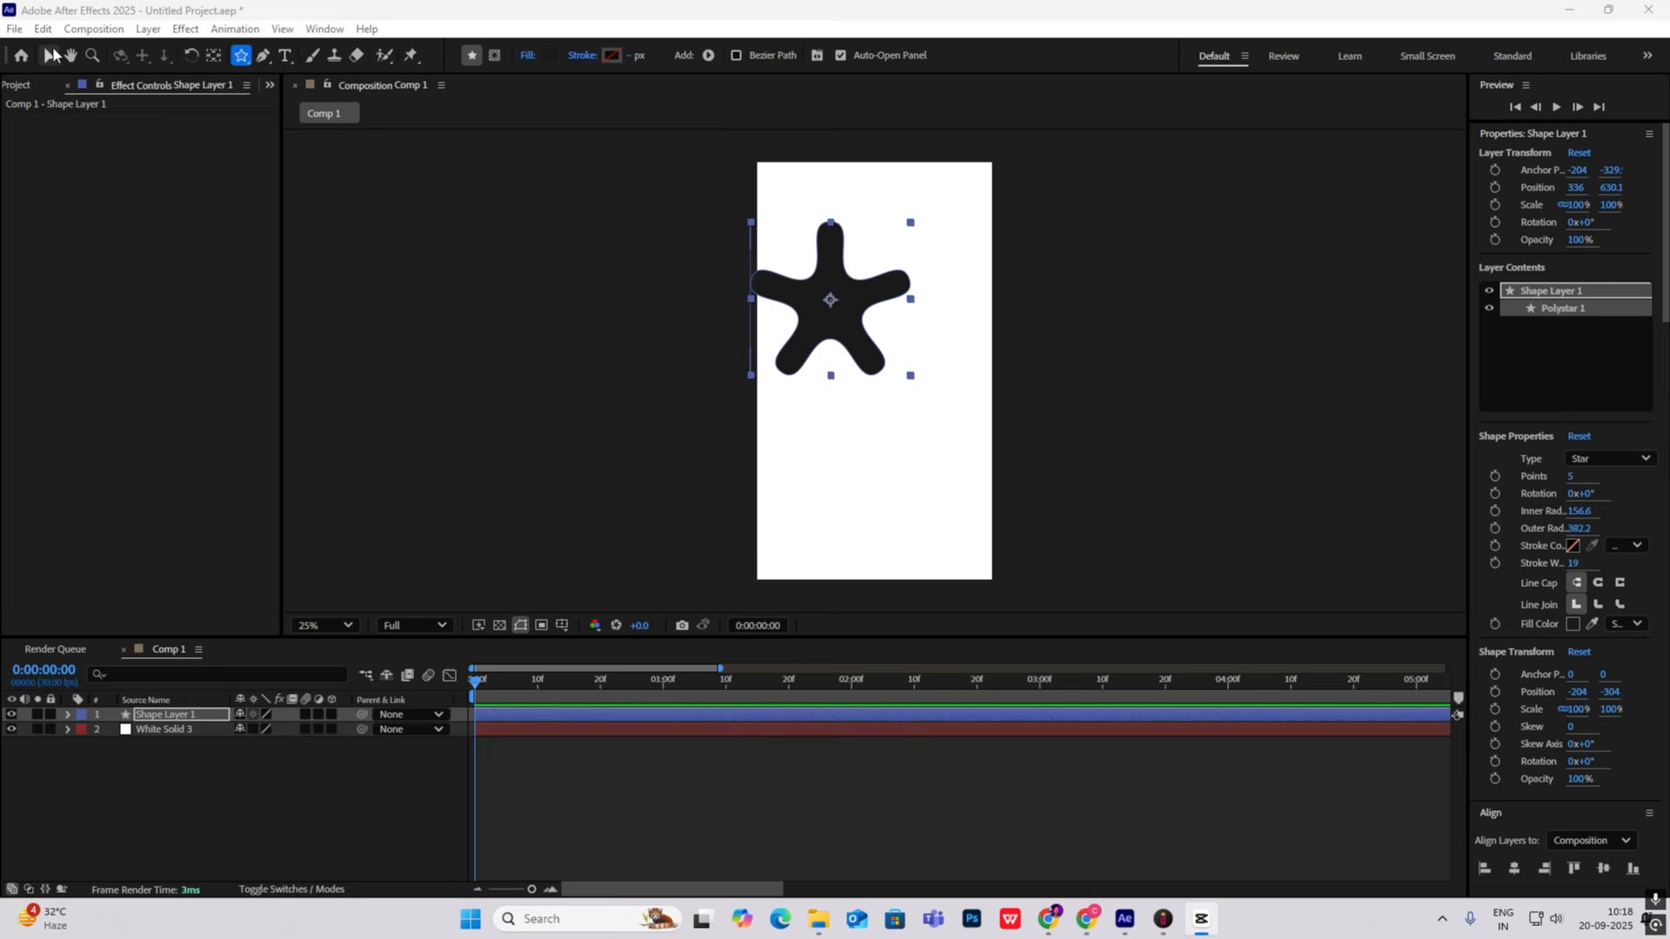
left_click_drag(844, 318, 960, 538)
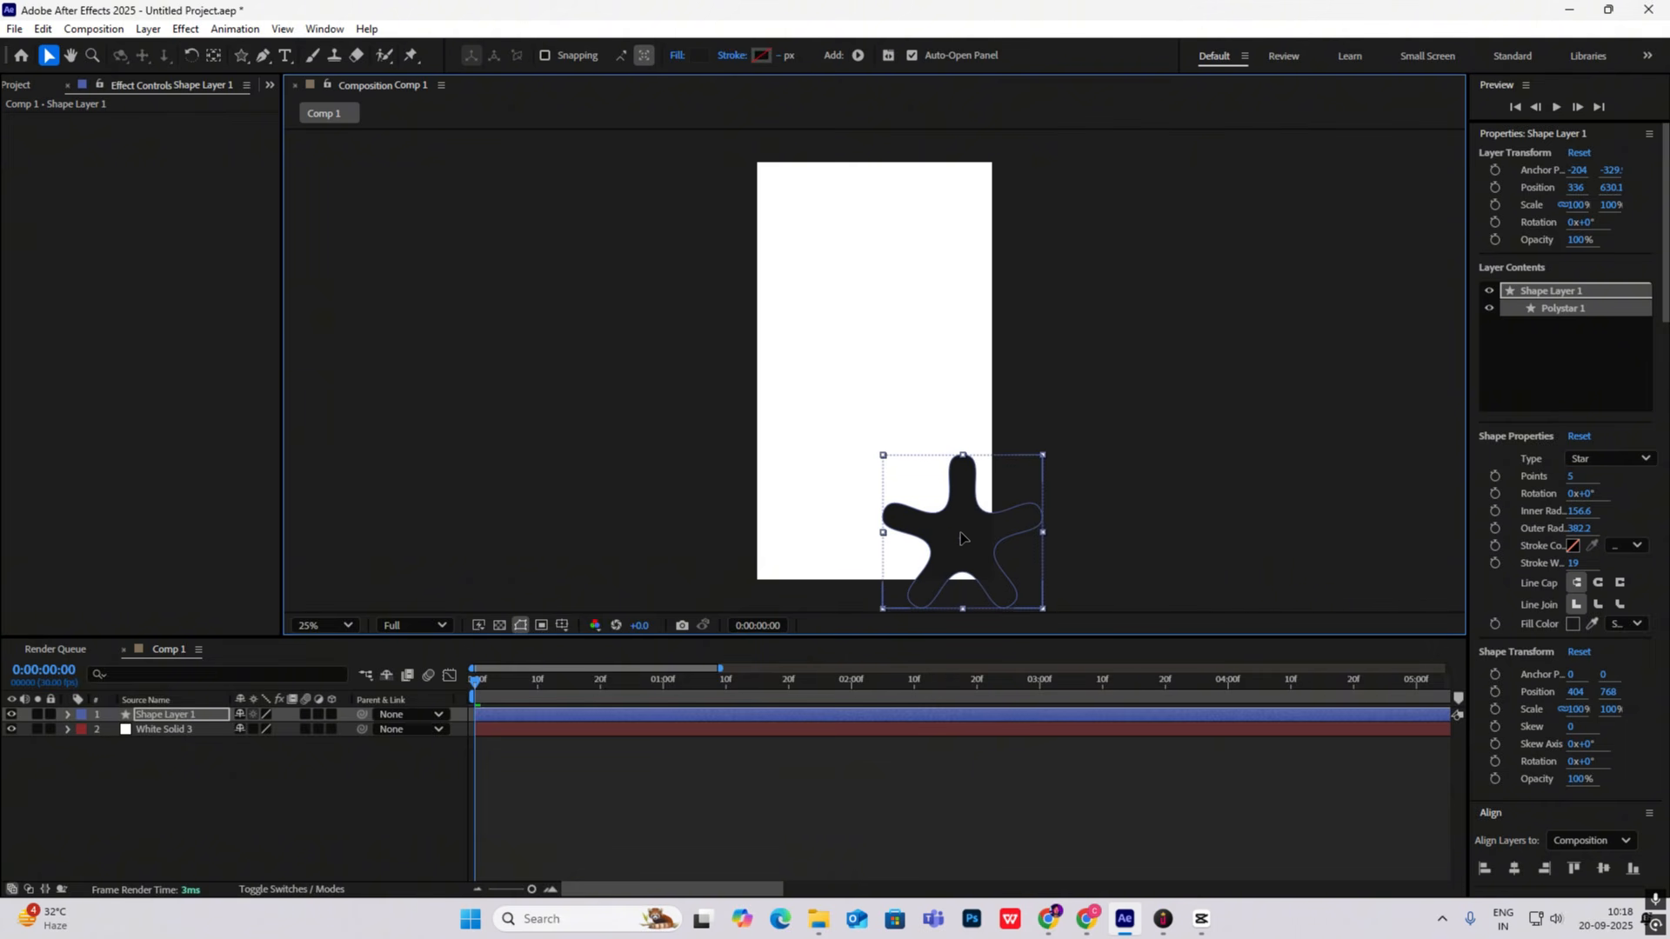
key("ctrl+alt+Home")
Step: Scale the star layer in the lower-right corner up to 122%
key("s")
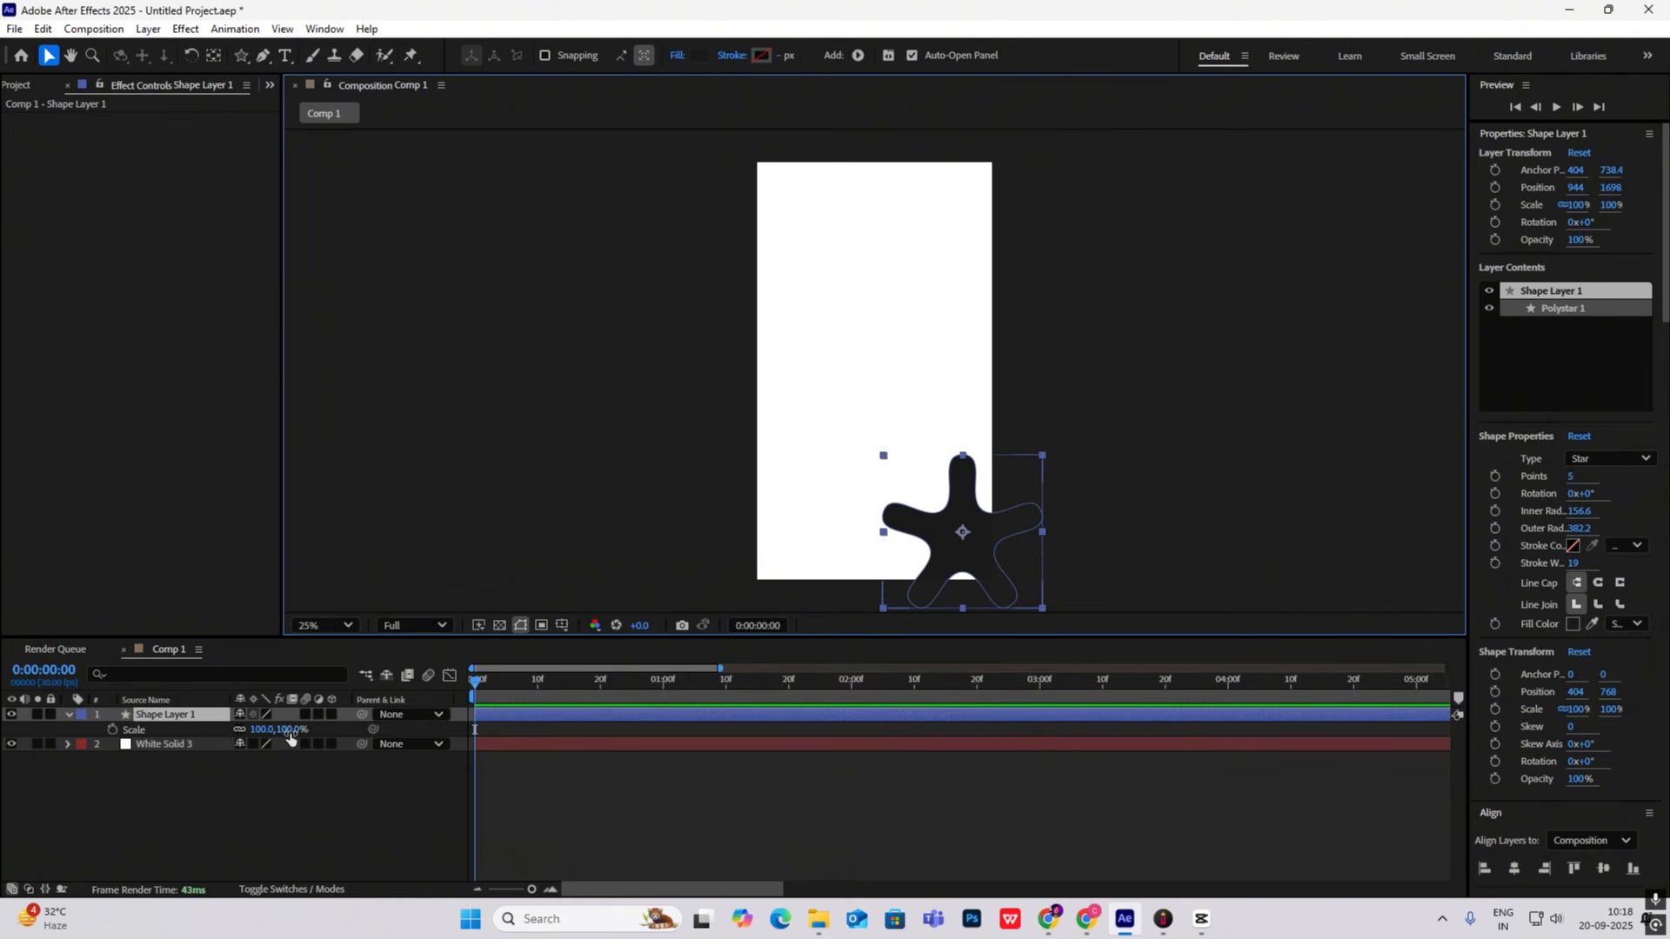
left_click_drag(285, 732, 304, 732)
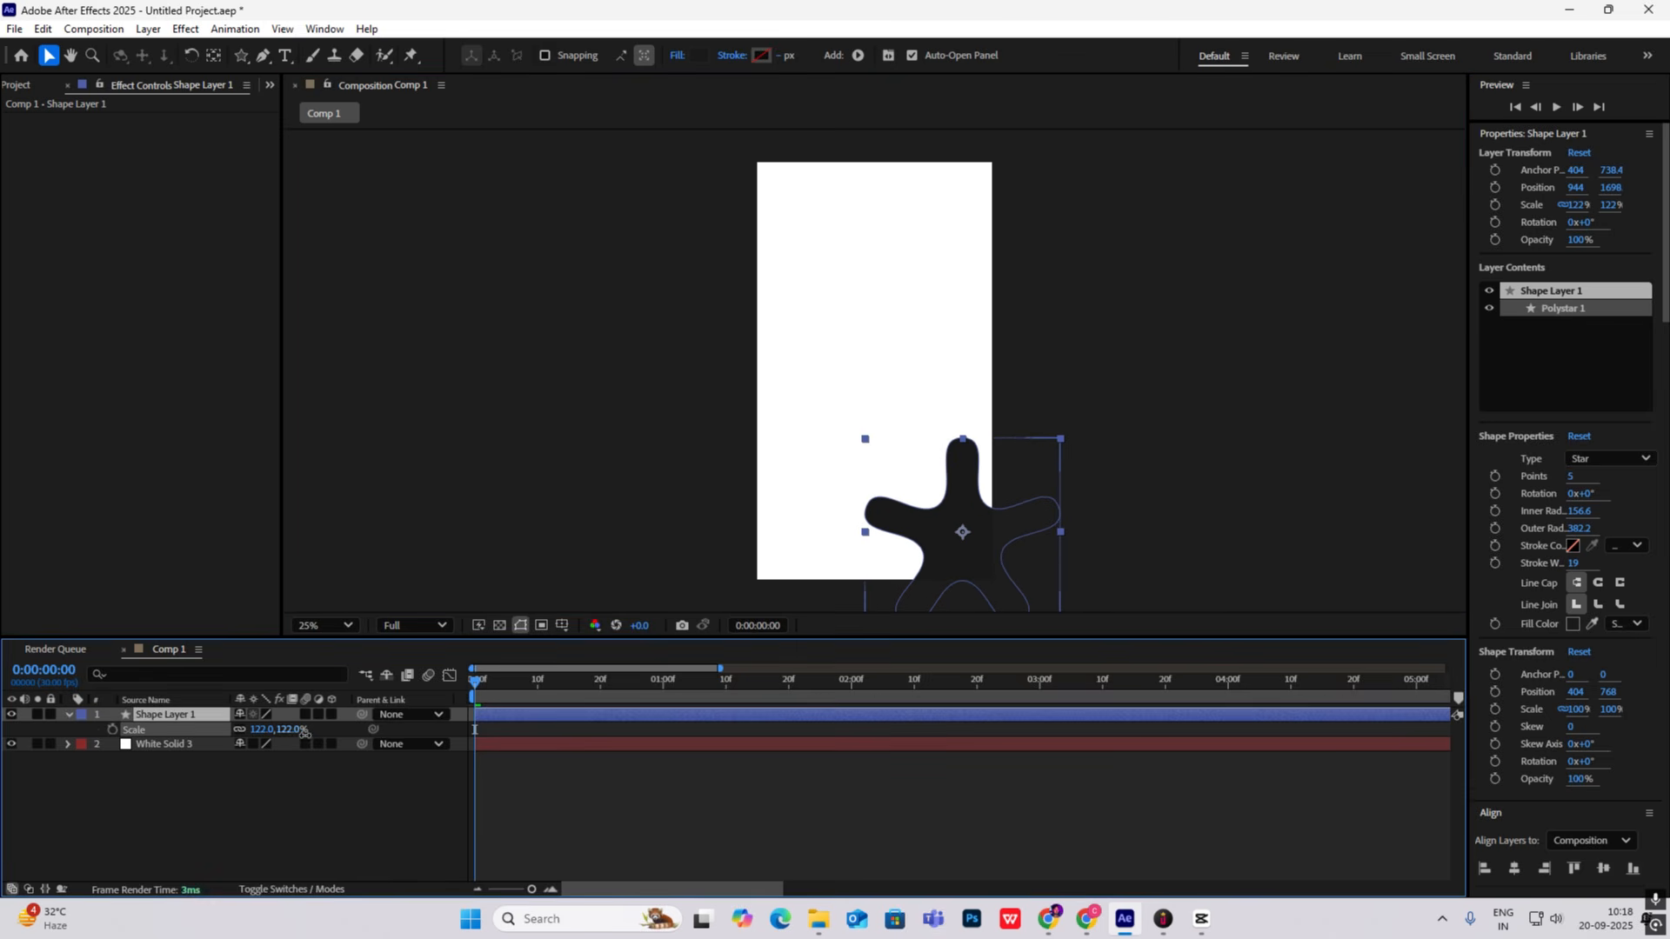
left_click(1136, 375)
Step: Duplicate the star layer and place the copy, rotated, in the composition's upper-left corner
left_click(162, 714)
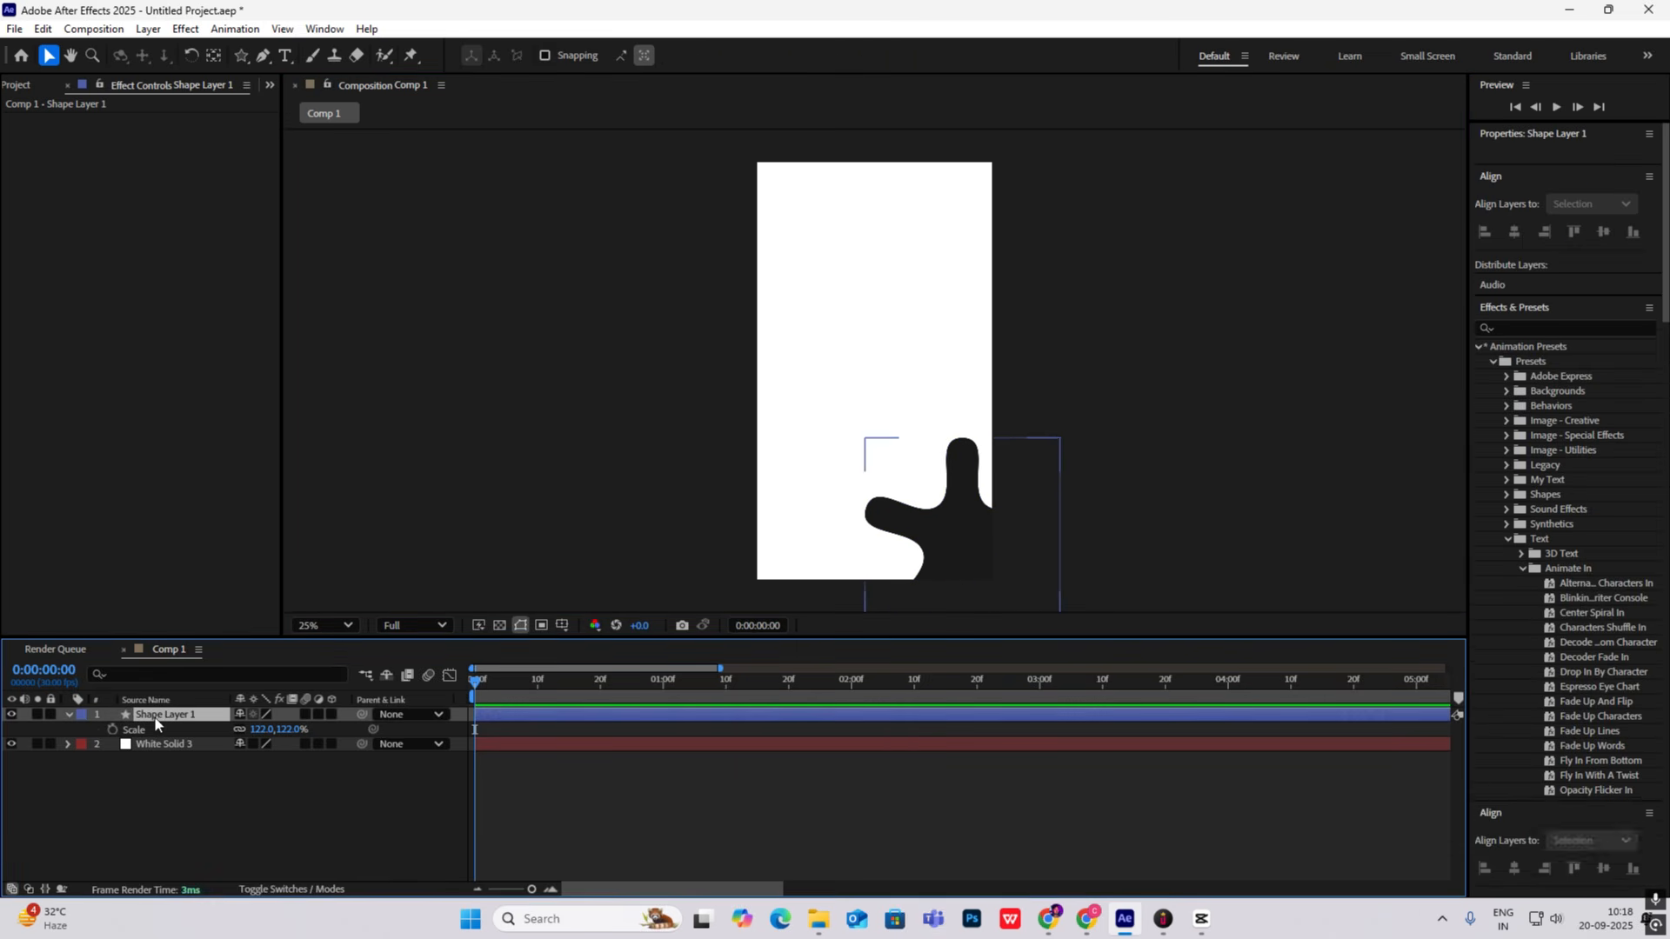
key("ctrl+d")
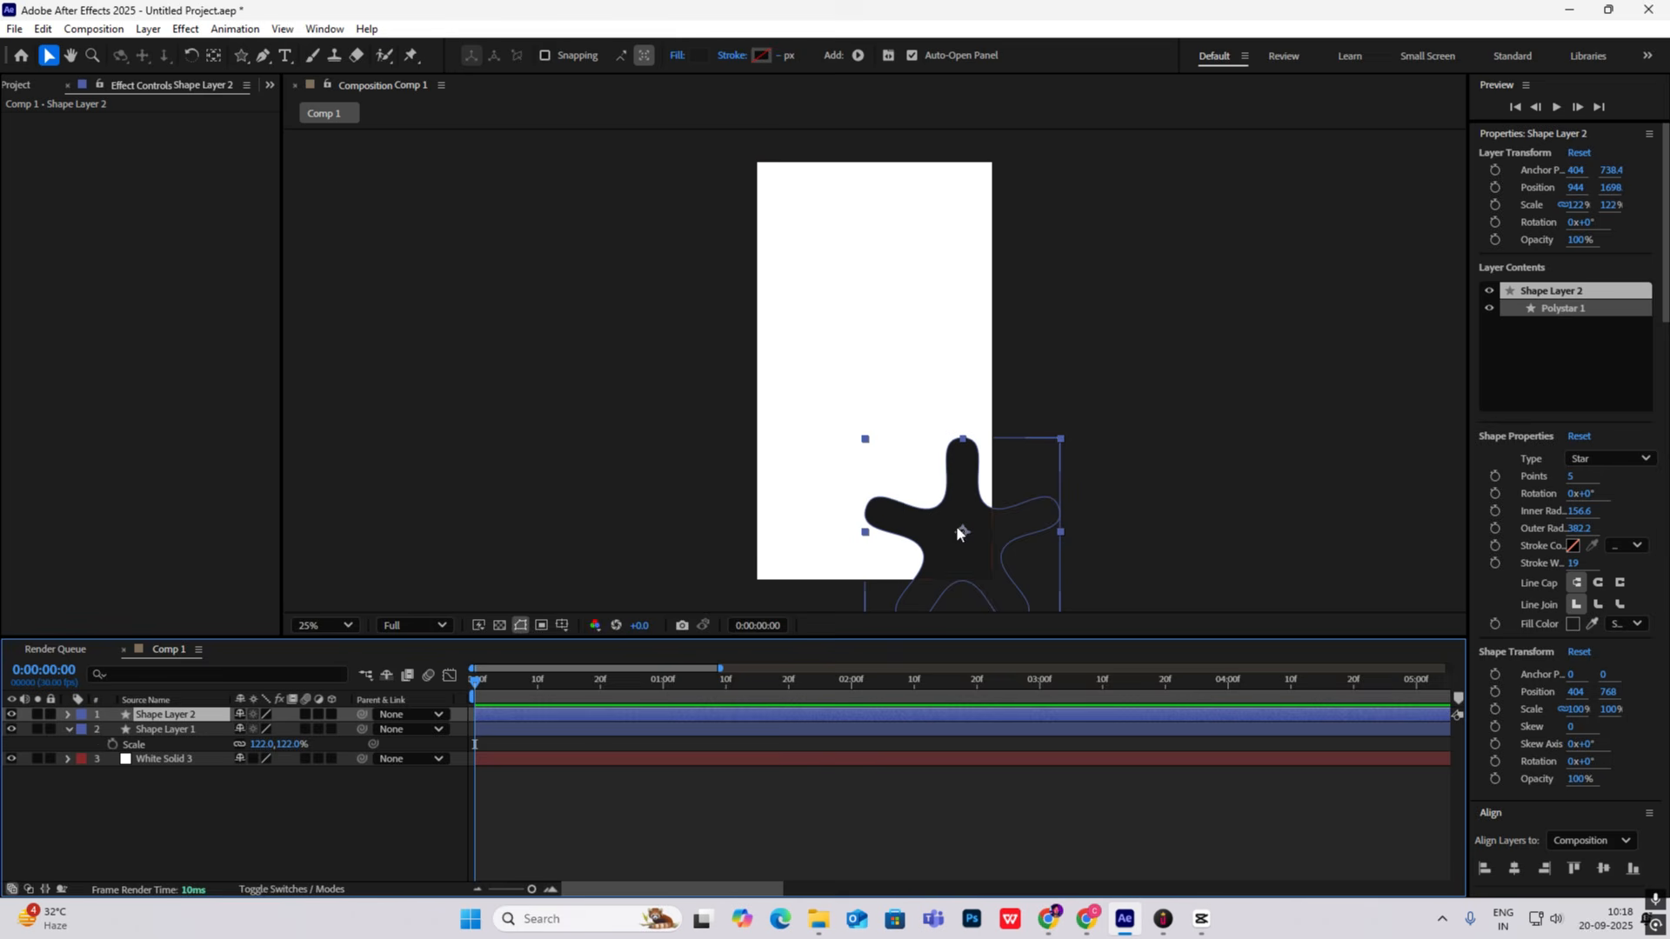
left_click_drag(957, 525, 764, 194)
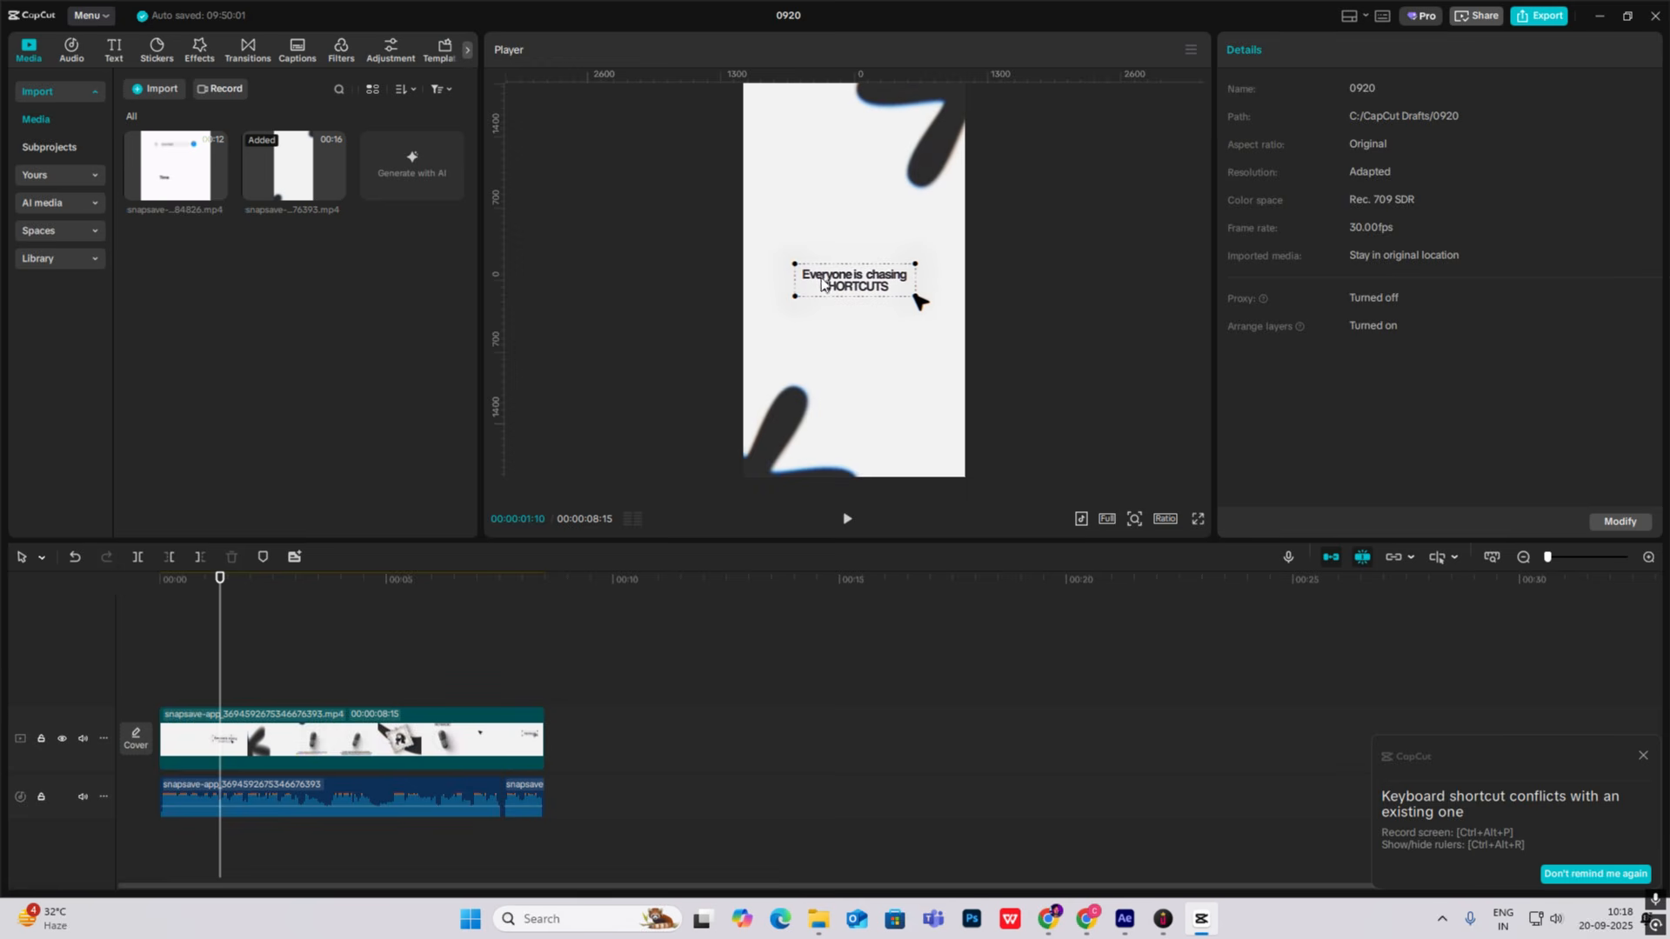
Step: Check the text frame in the CapCut reference, then draw a rectangle about 590 × 154 px at the composition's centre
mouse_move(220, 638)
left_mouse_down()
mouse_move(172, 639)
mouse_move(215, 639)
left_mouse_up()
left_click(1205, 915)
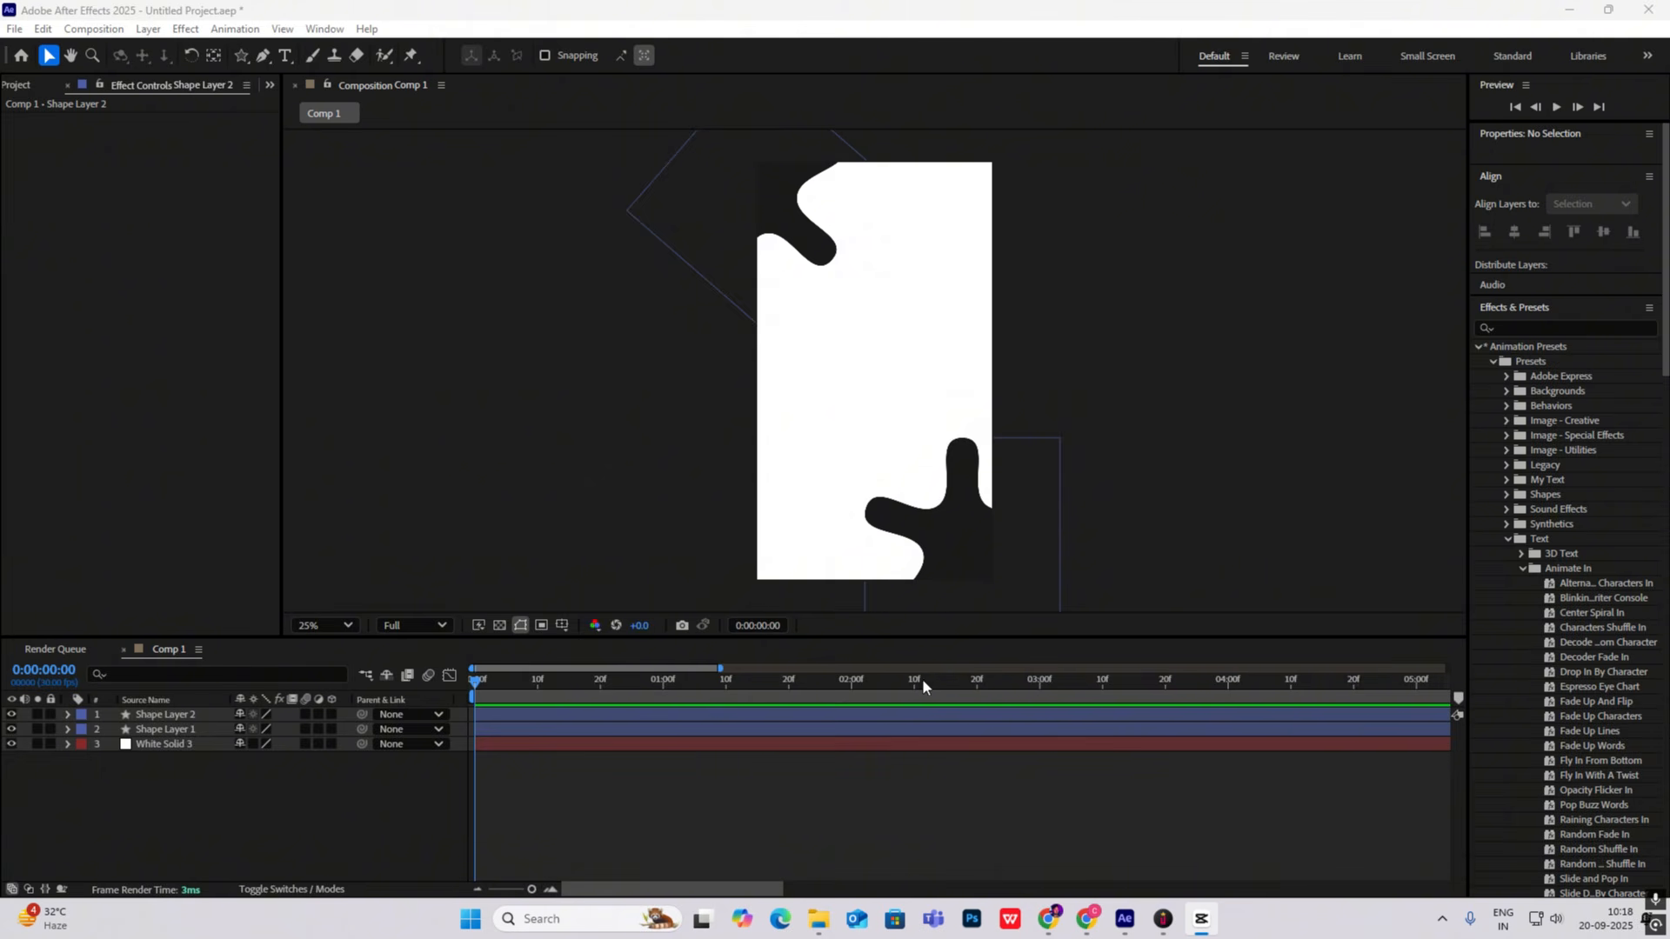
left_click(242, 59)
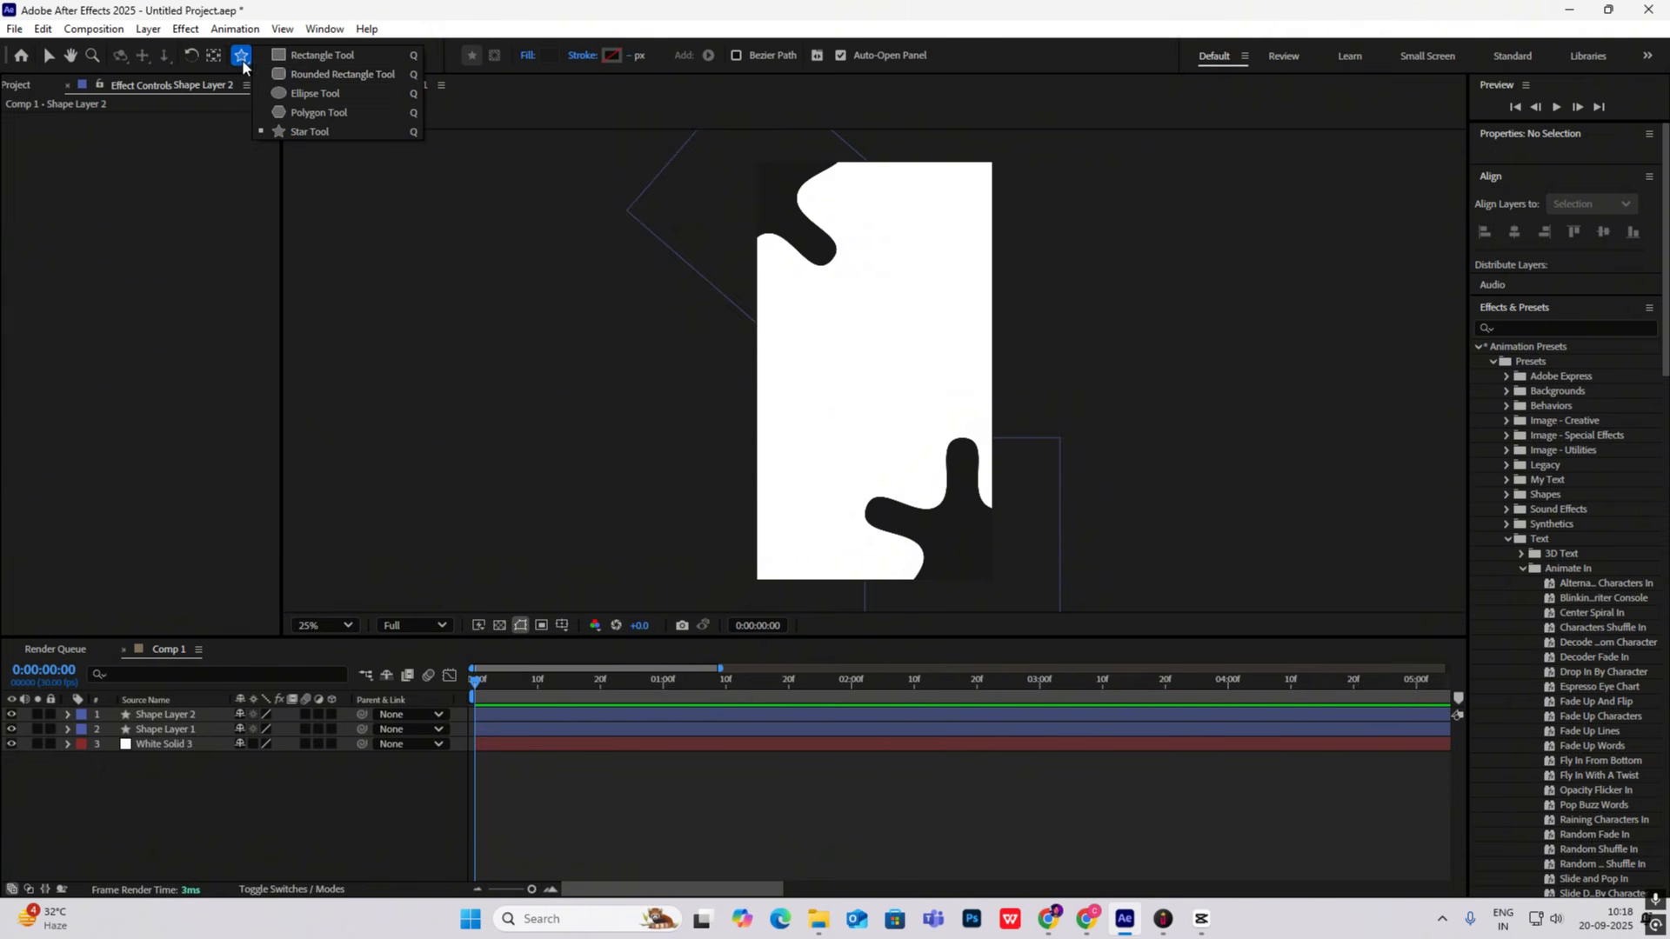
left_click(318, 56)
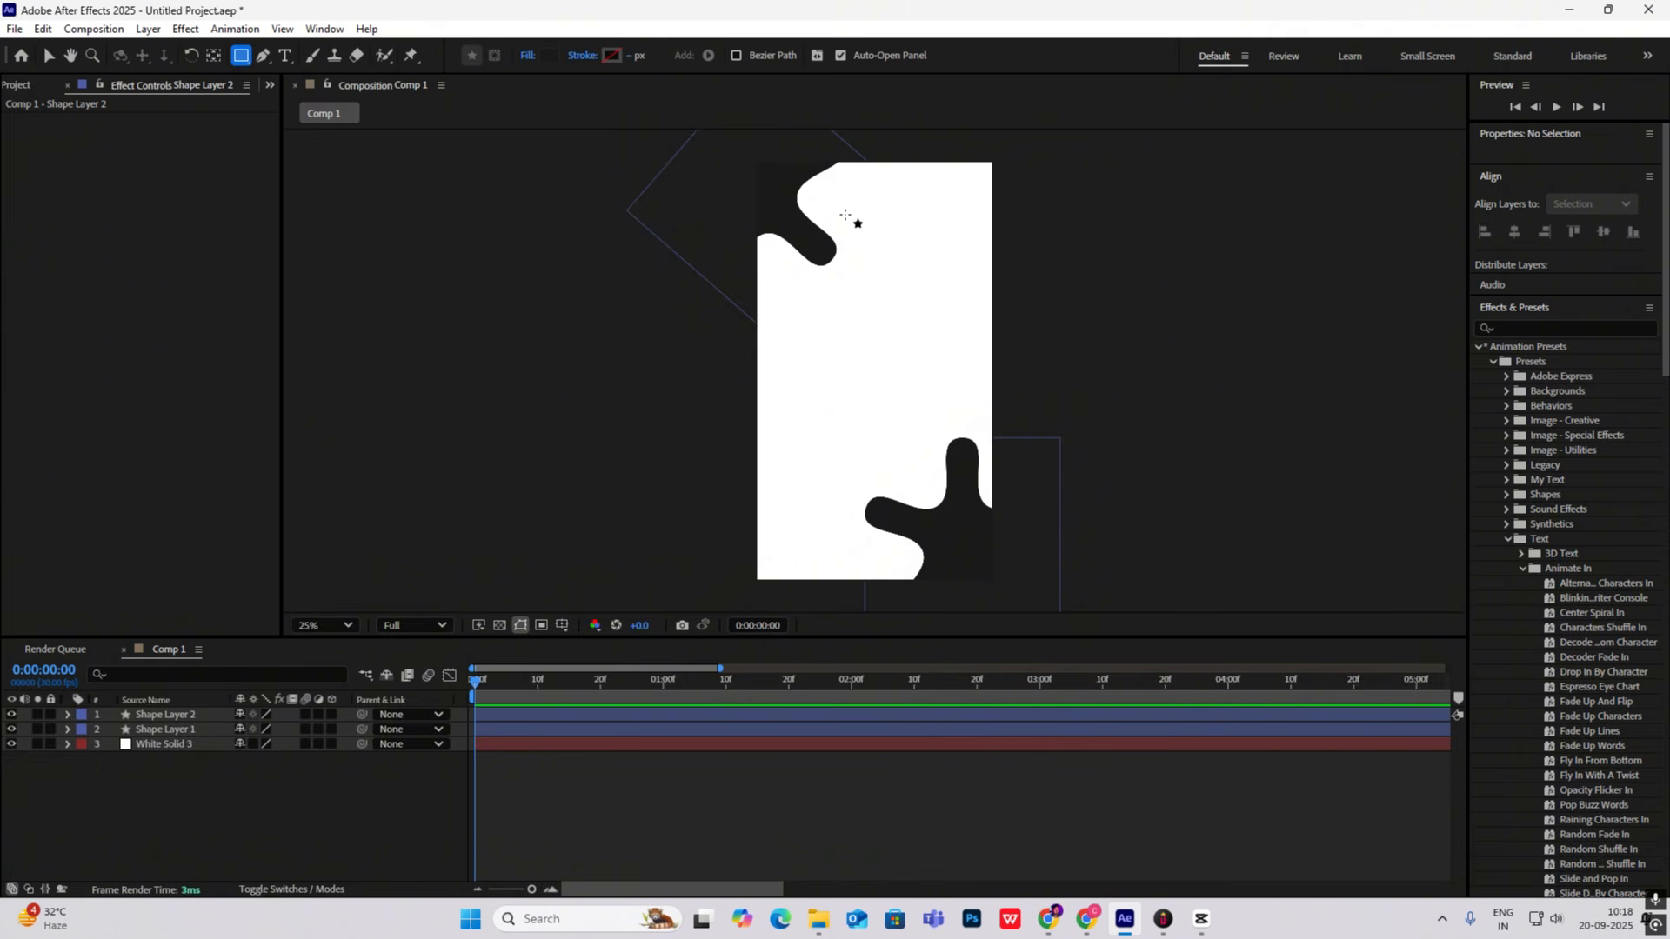
scroll(878, 270, "up", 2)
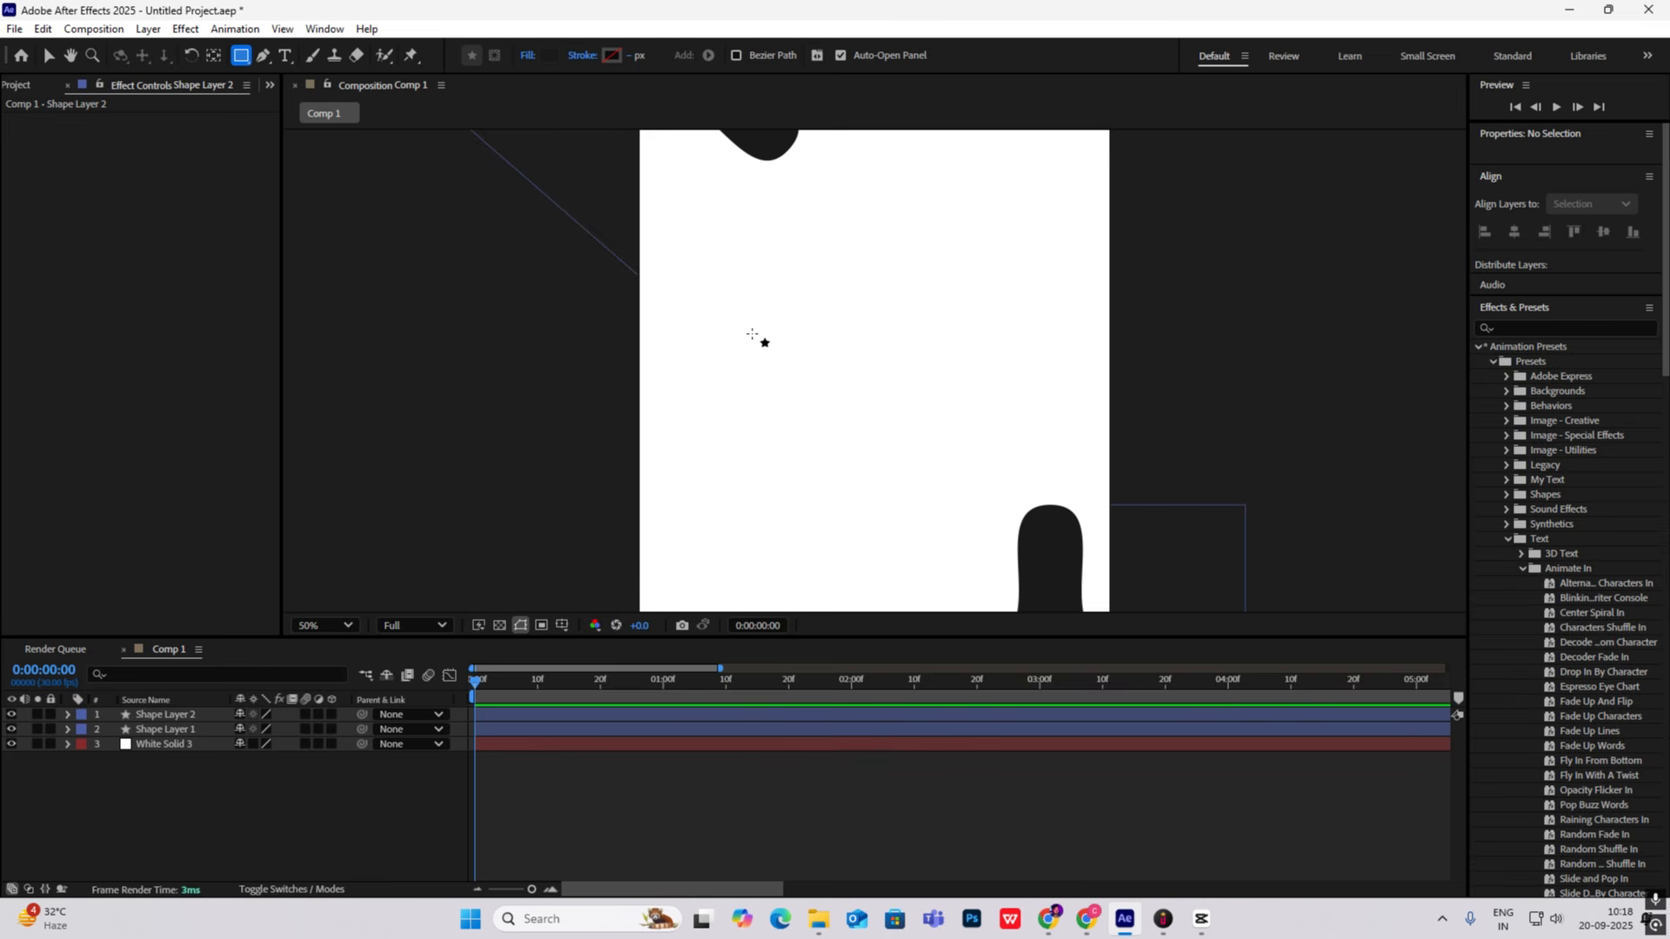
left_click_drag(745, 336, 1002, 405)
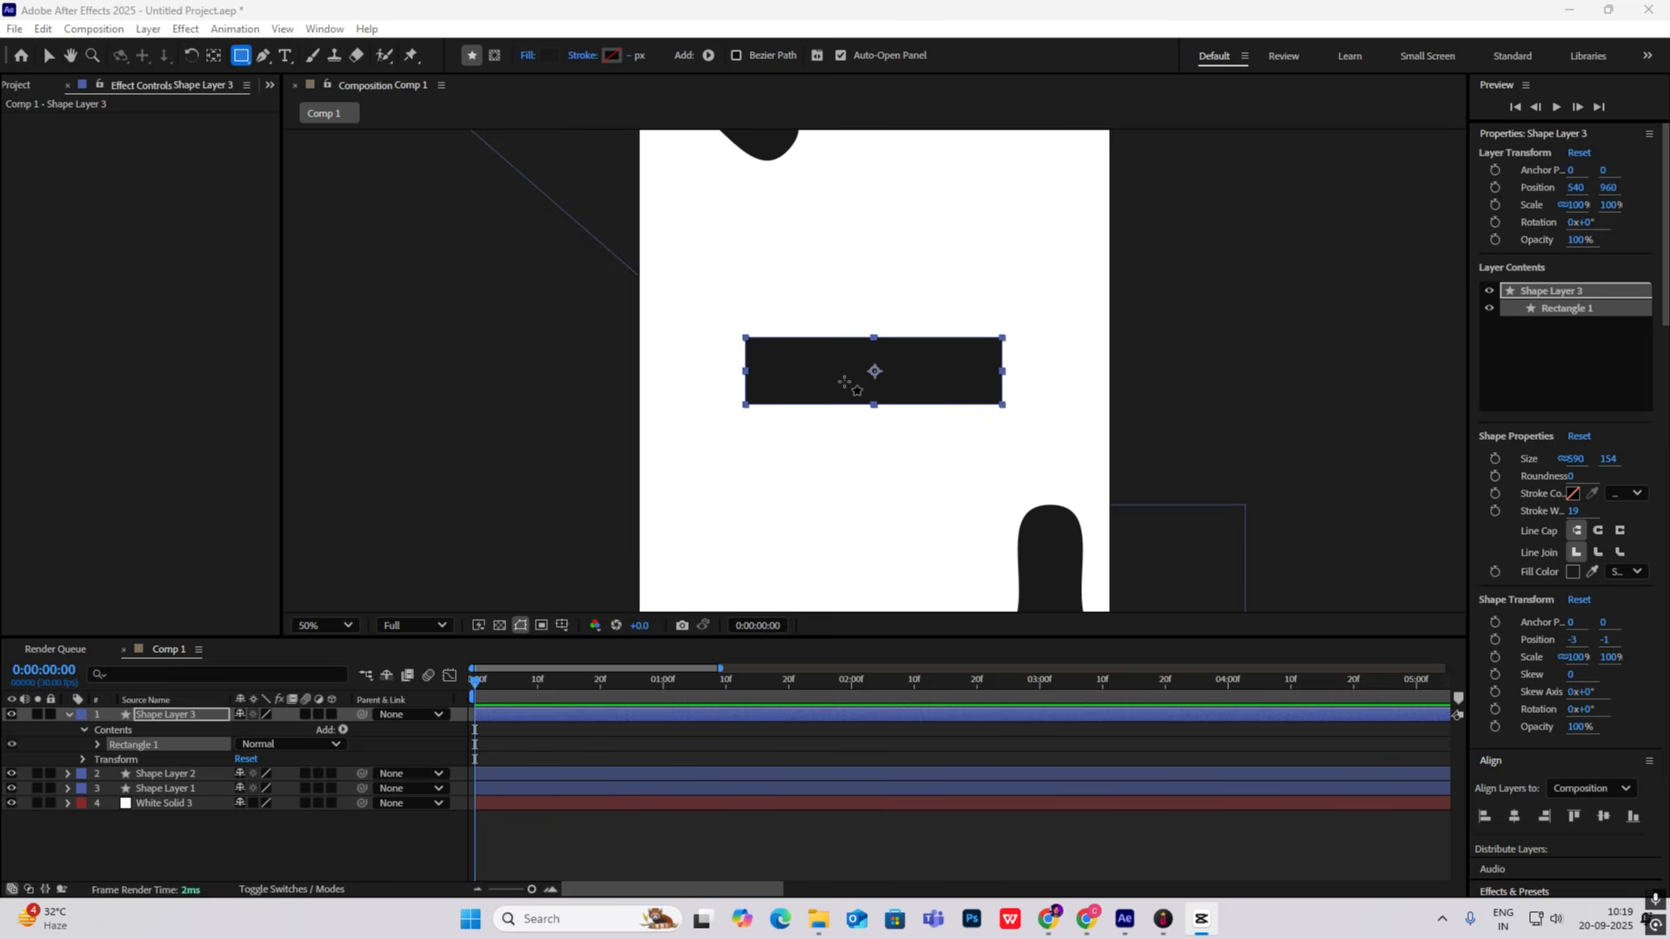
Step: Give the central rectangle a solid-colour stroke and set its fill to none
left_click(577, 59)
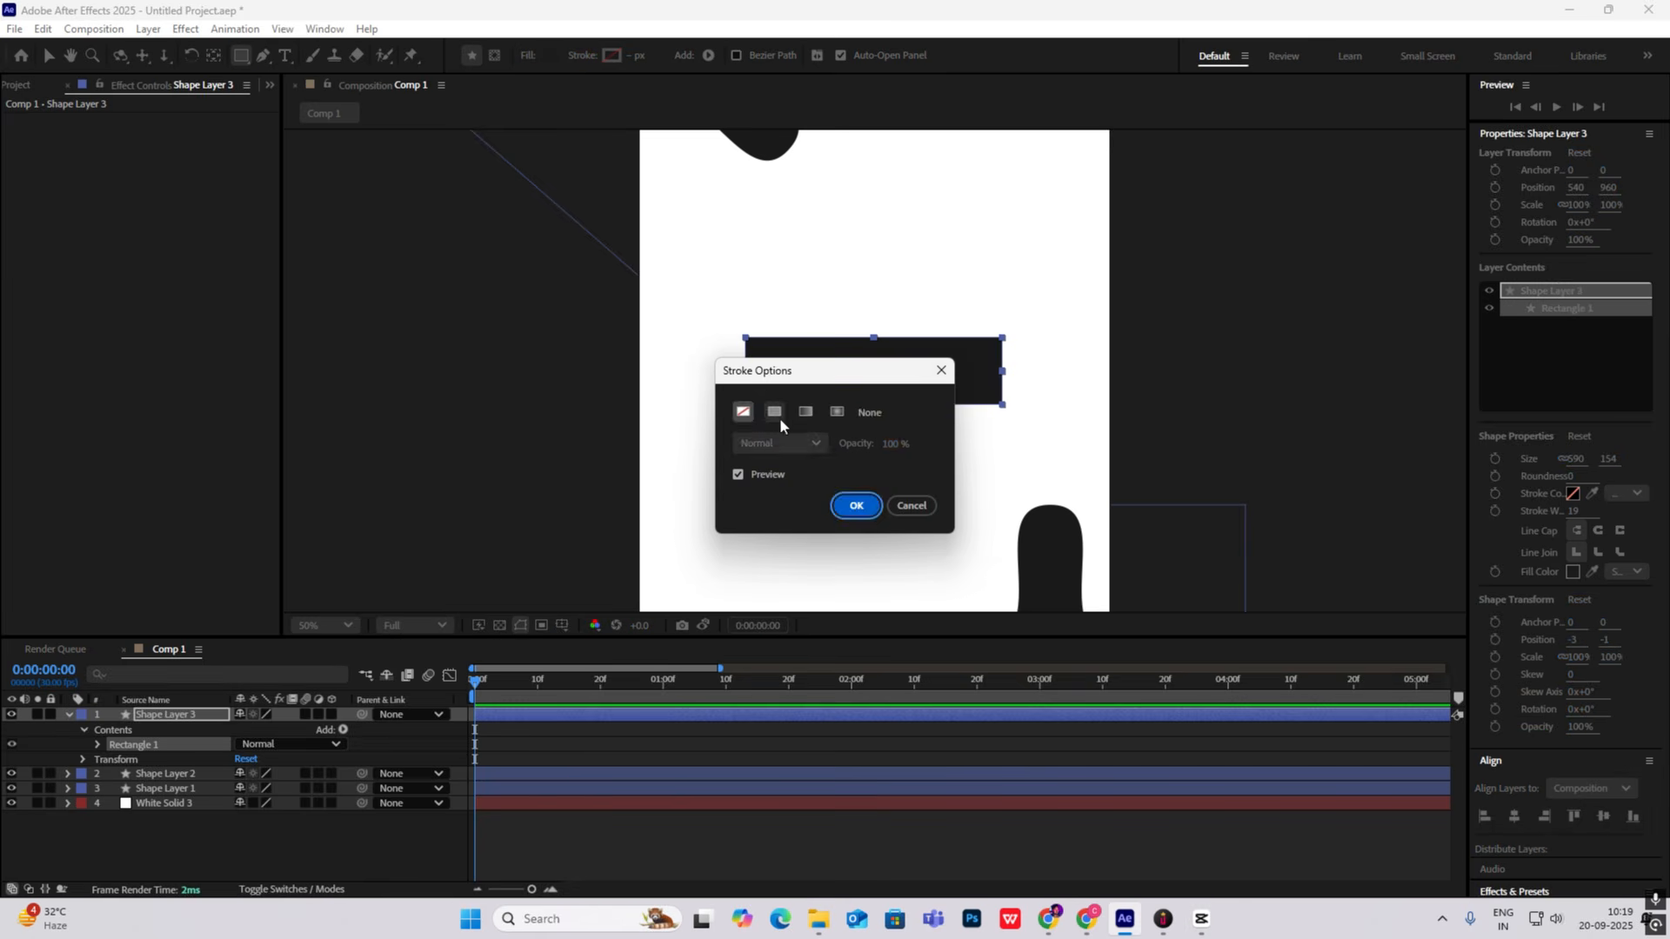
left_click(768, 406)
left_click(854, 499)
left_click(537, 55)
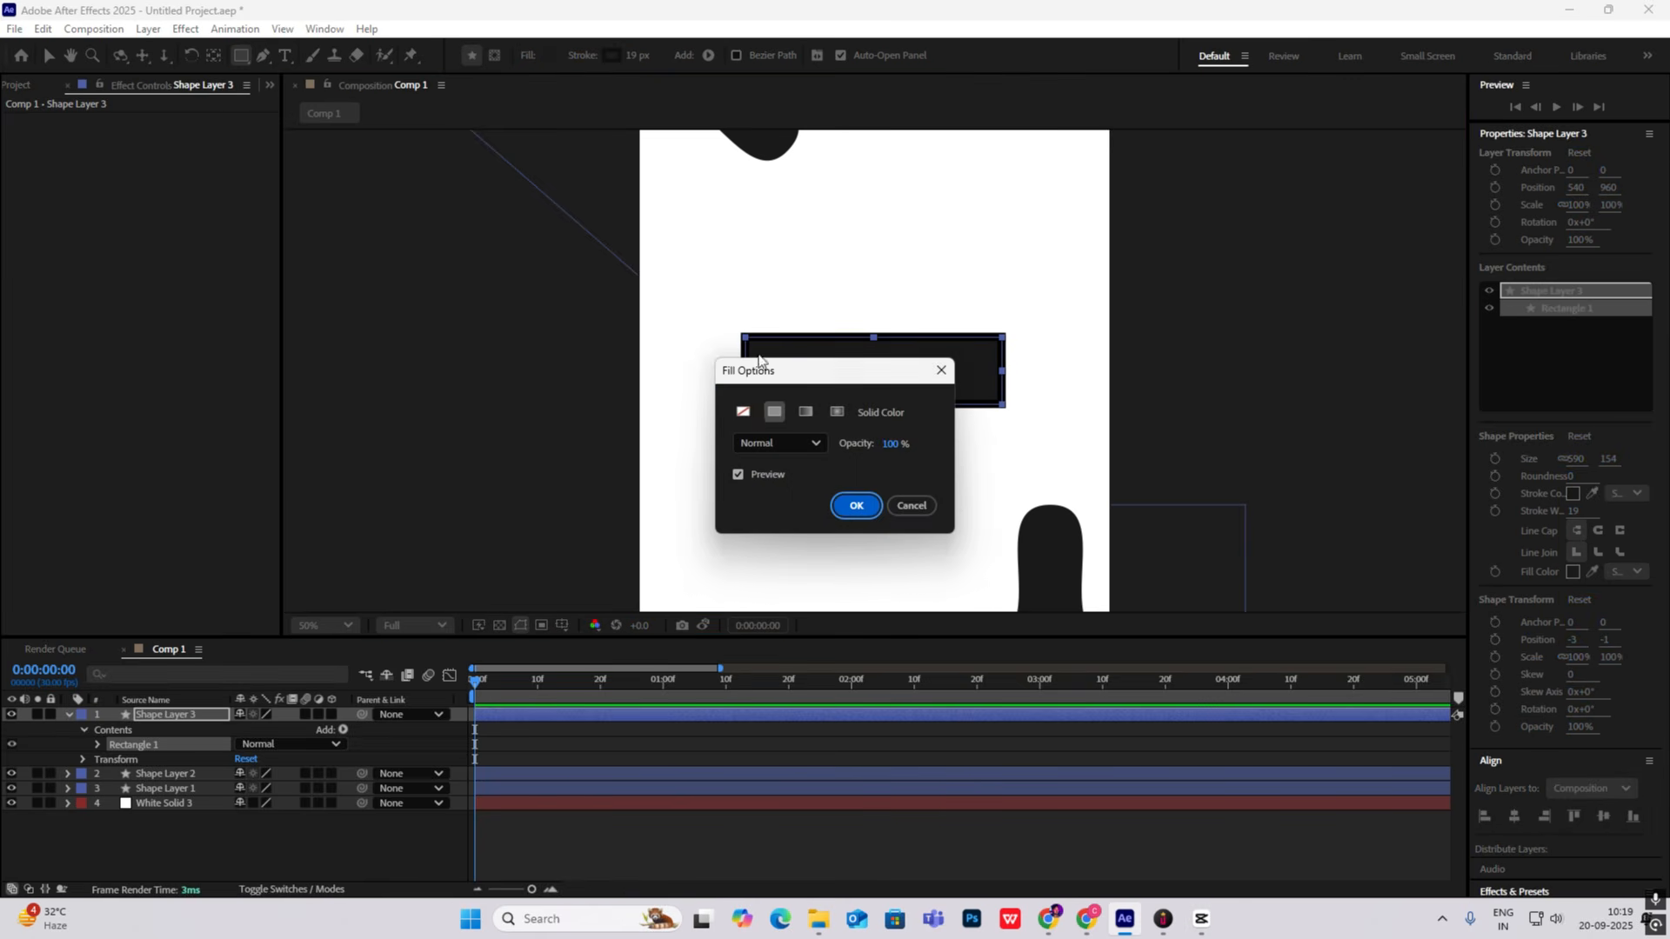
left_click(742, 409)
left_click(853, 499)
Step: Set the rectangle's stroke to a near-black colour and its stroke width to 5 px
left_click(613, 55)
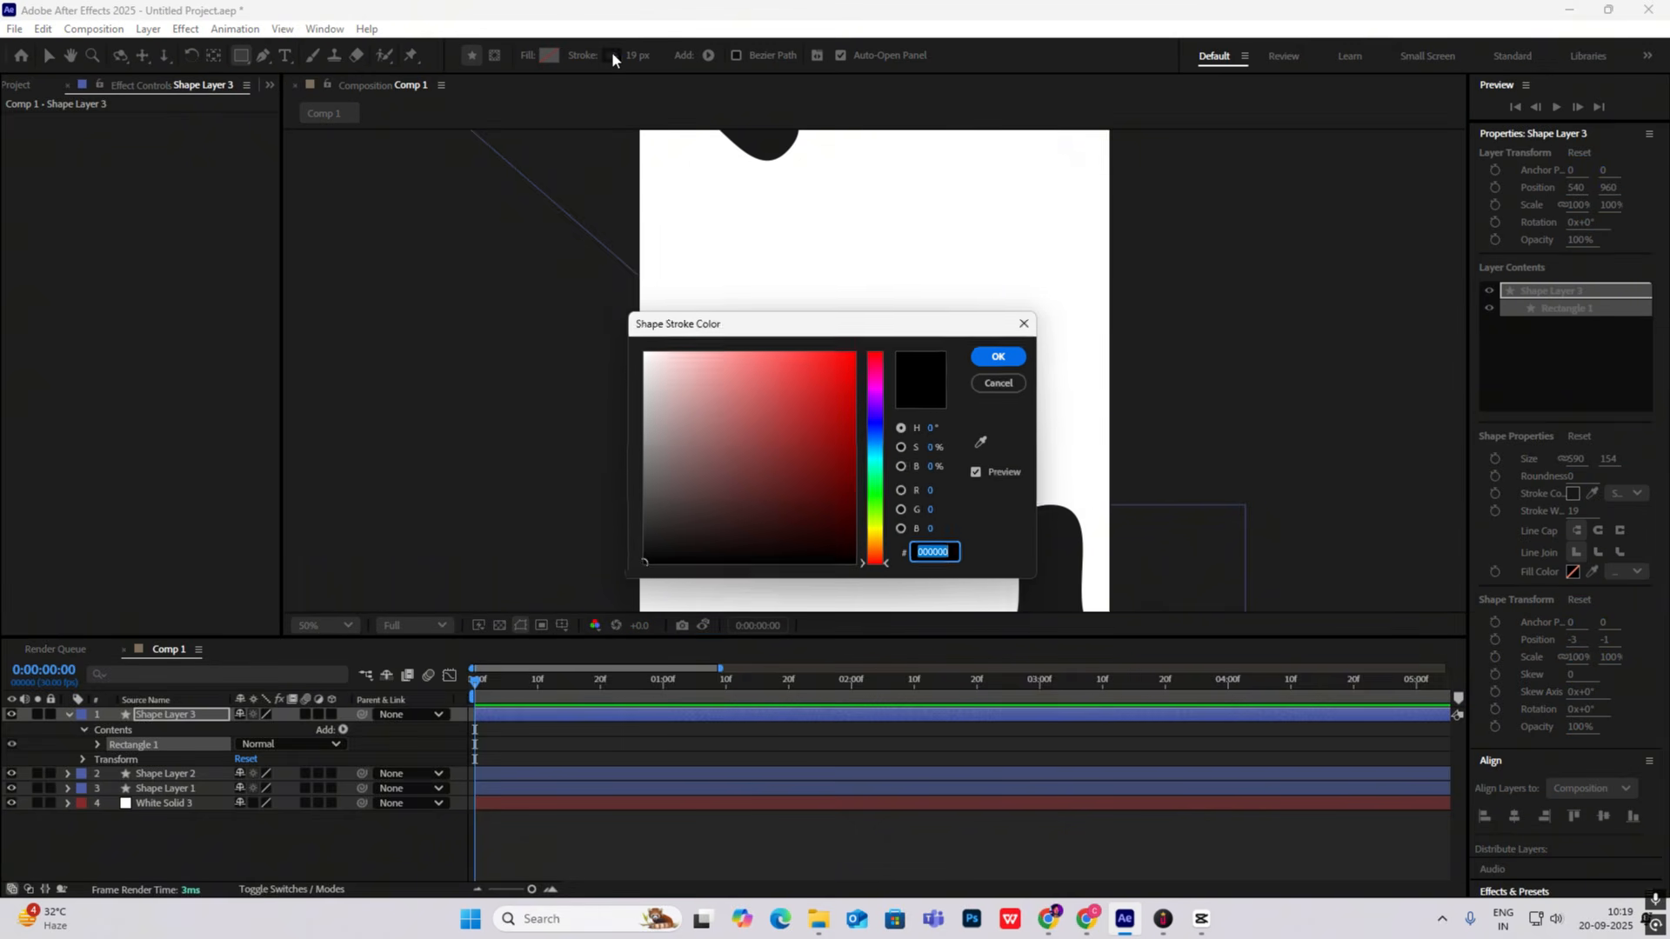
left_click_drag(638, 567, 637, 549)
left_click(1009, 354)
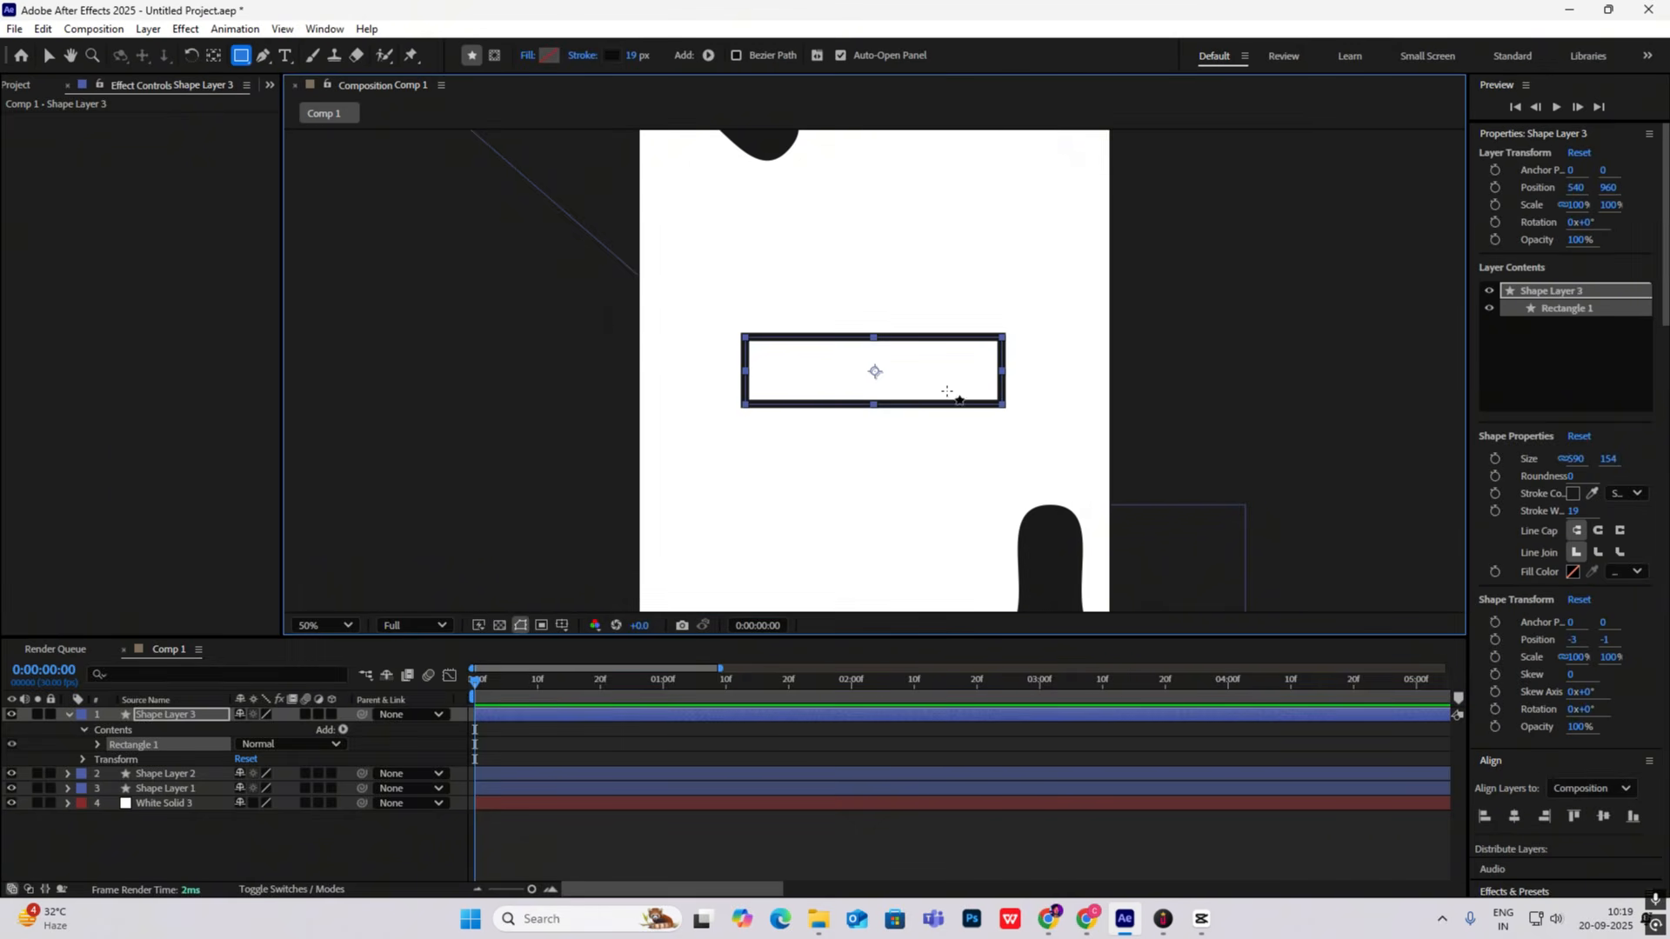
left_click(636, 56)
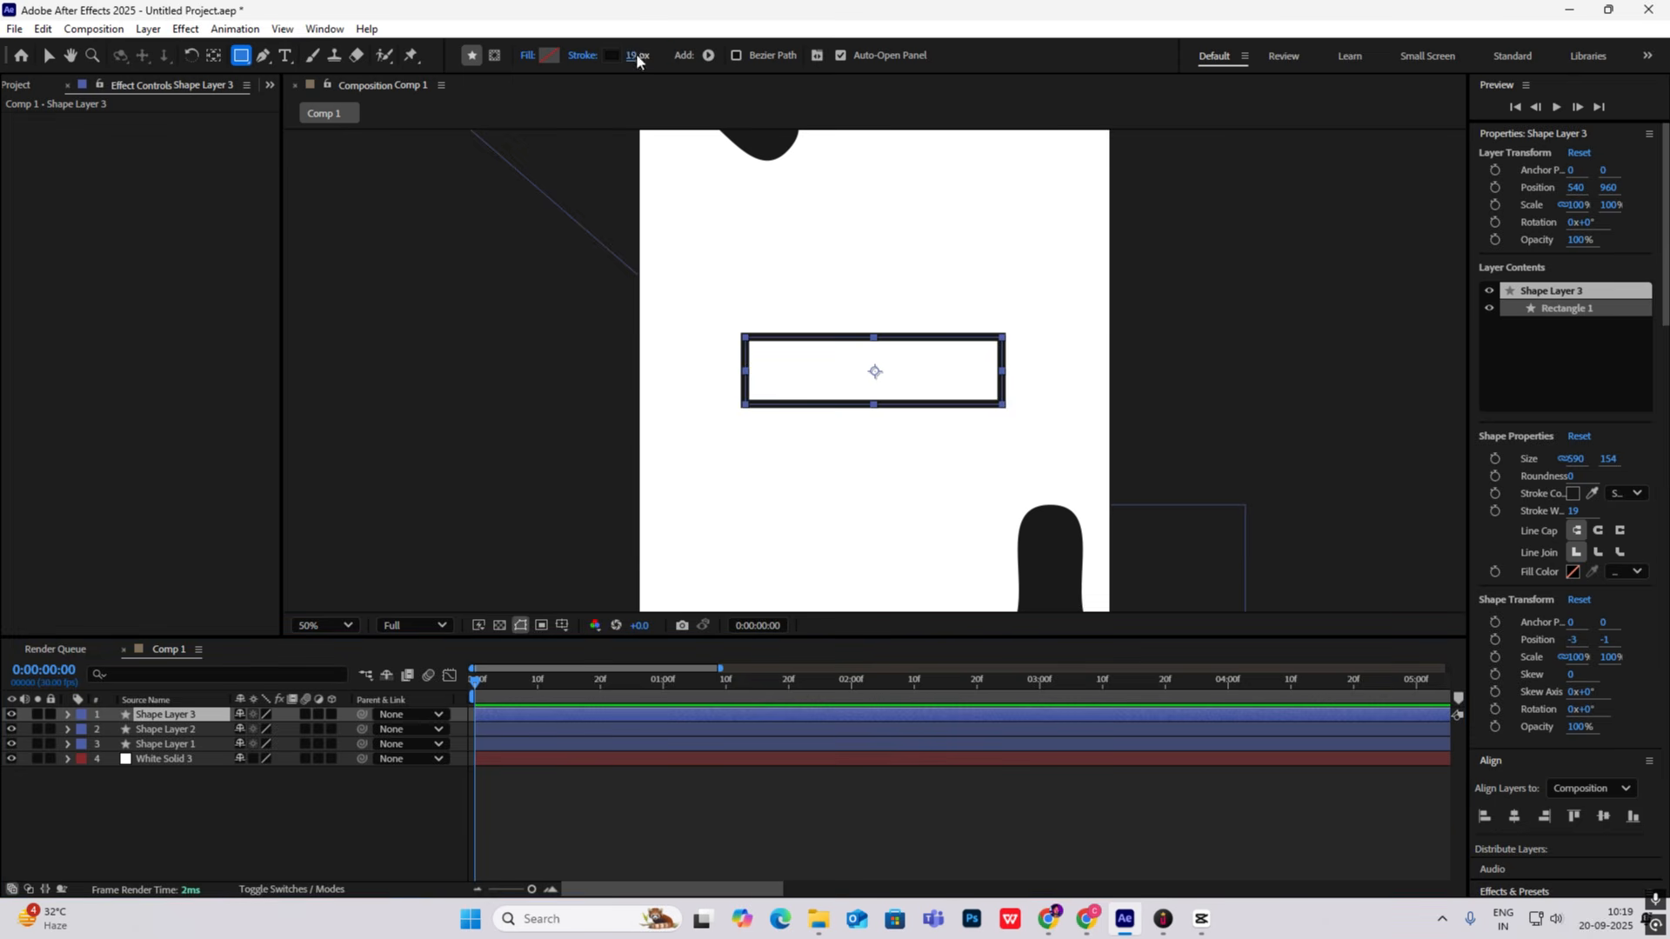
type("5")
key("Return")
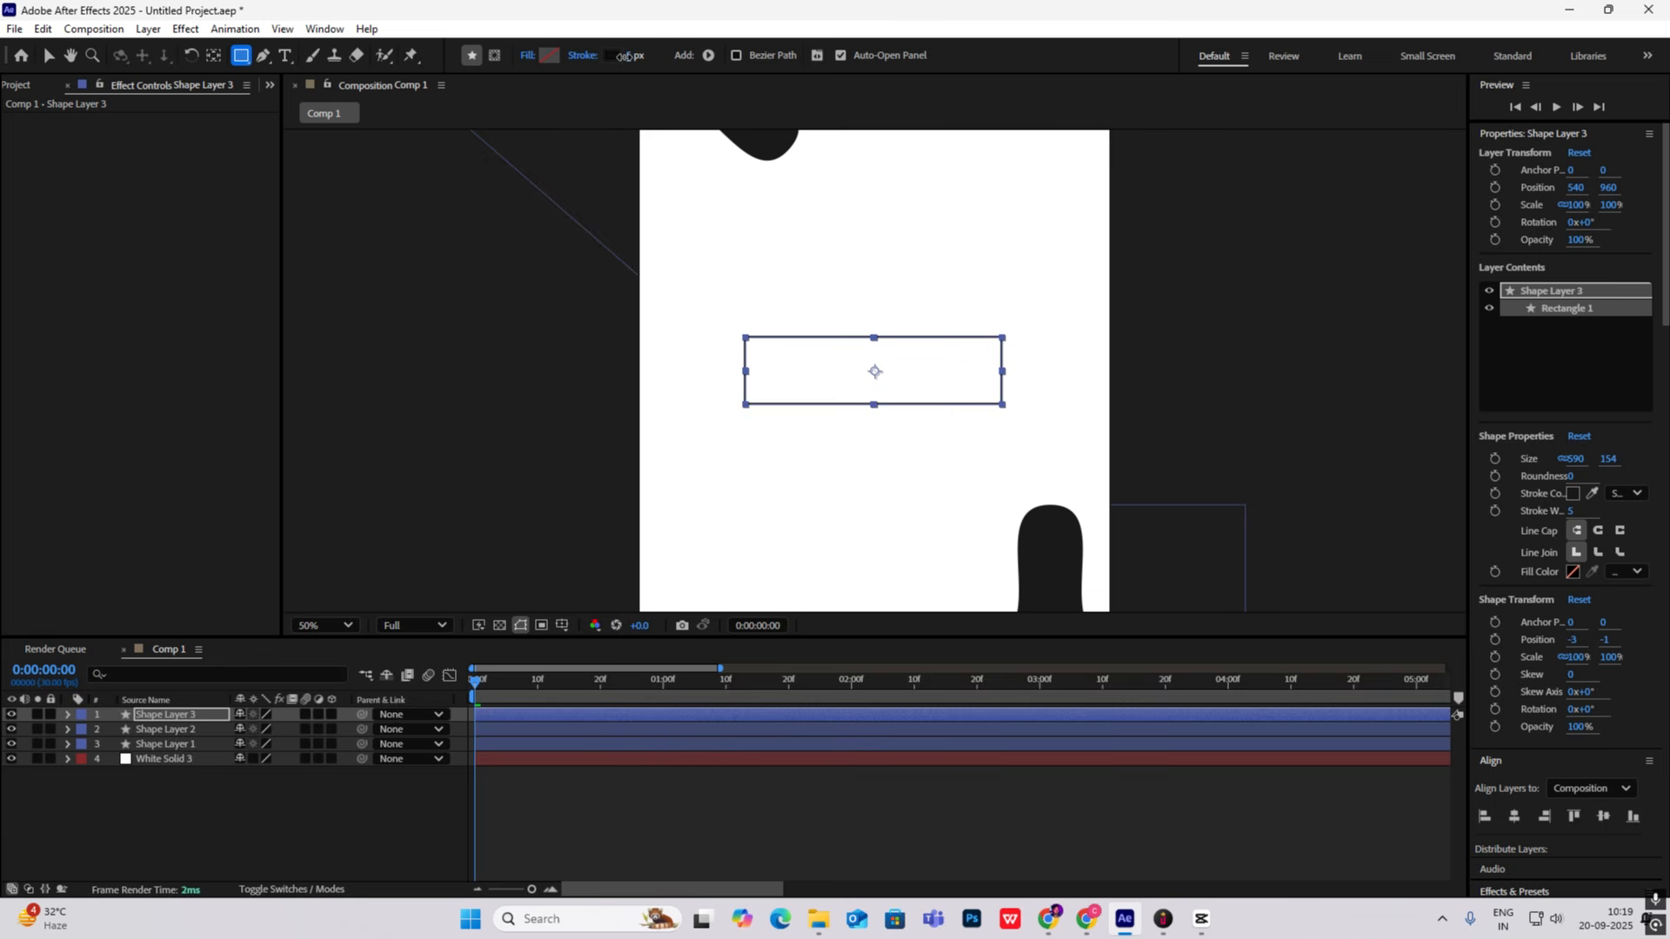
Step: Add a dash pattern with a dash value of 10 to the central rectangle's stroke
left_click(374, 831)
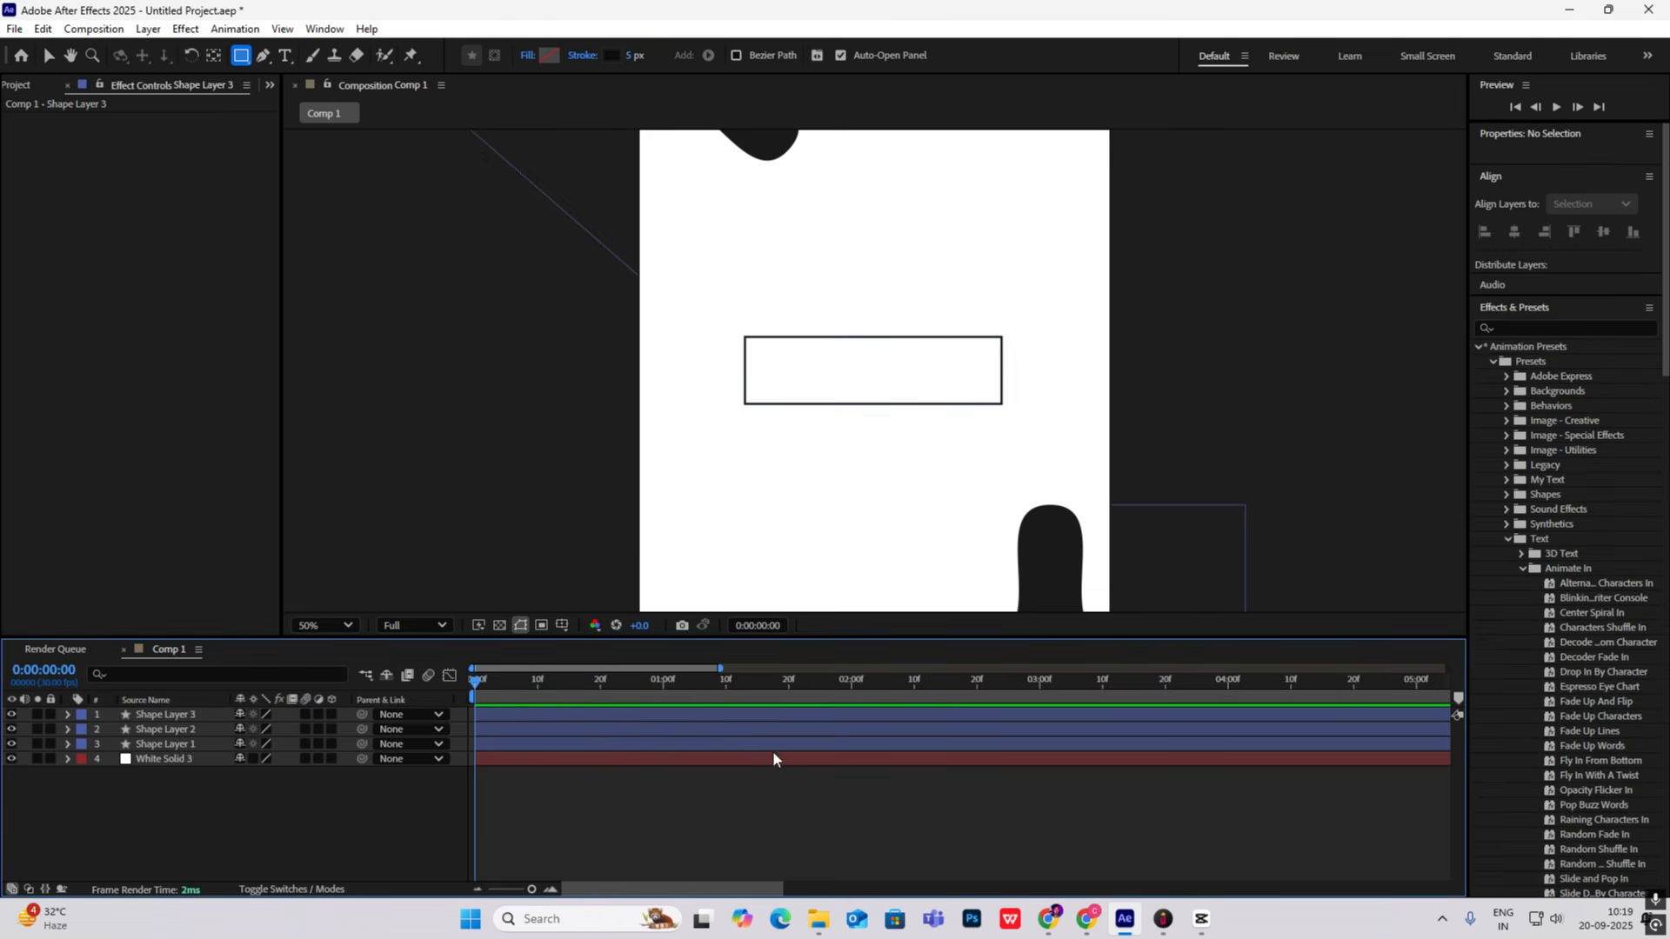
left_click(68, 714)
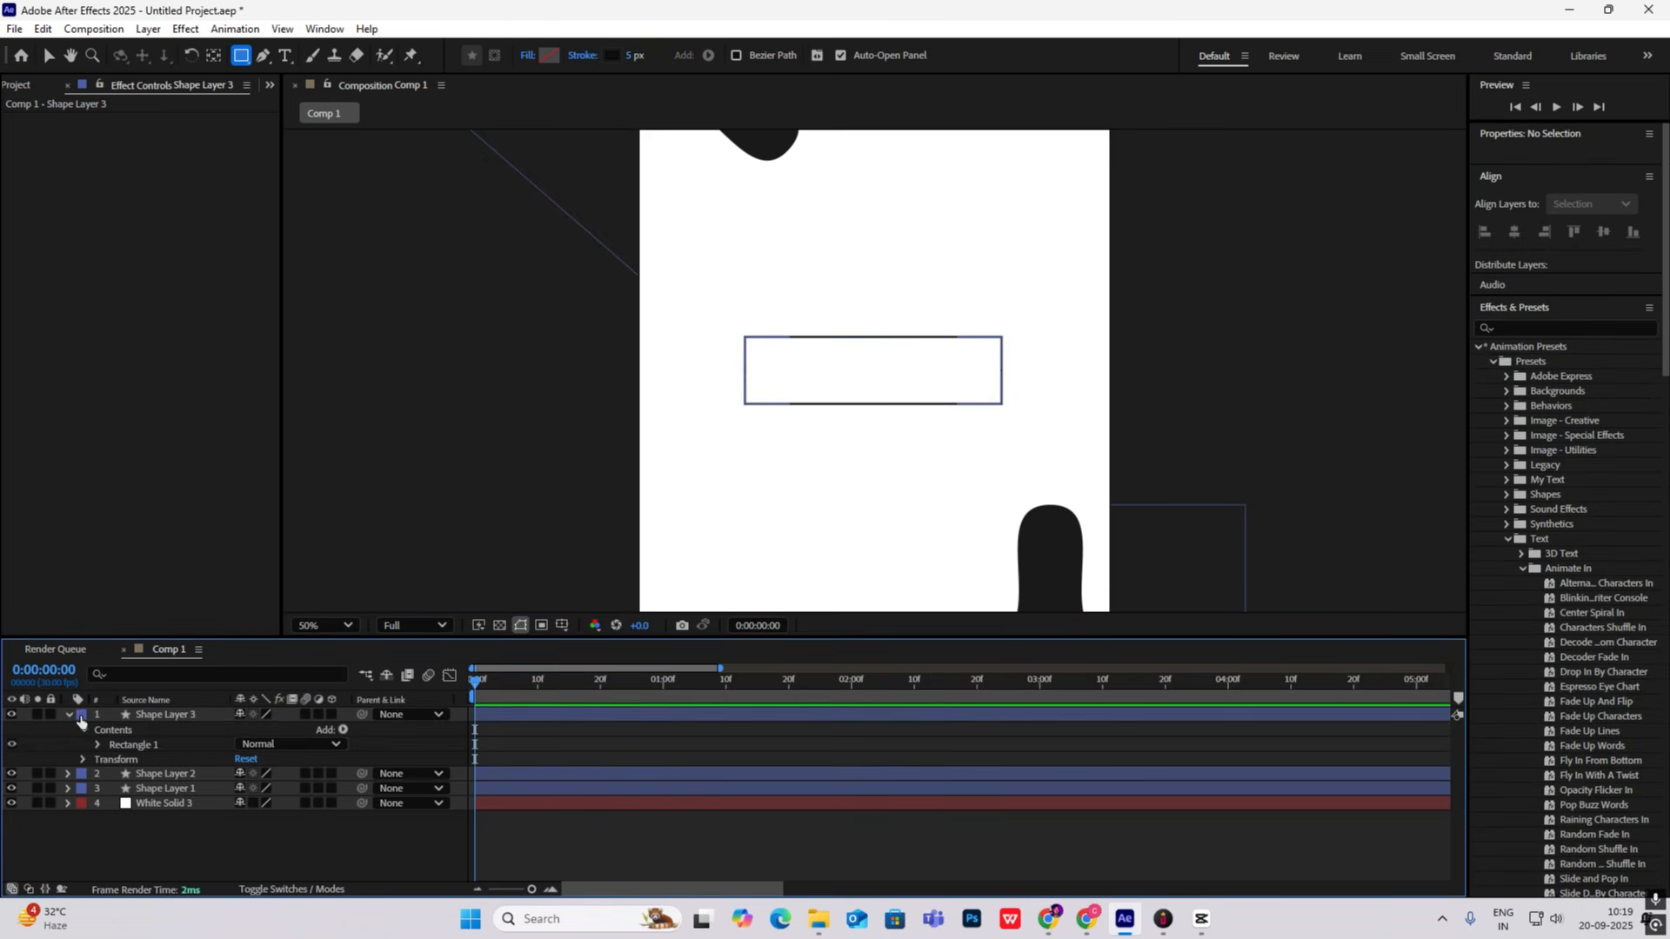
left_click(94, 744)
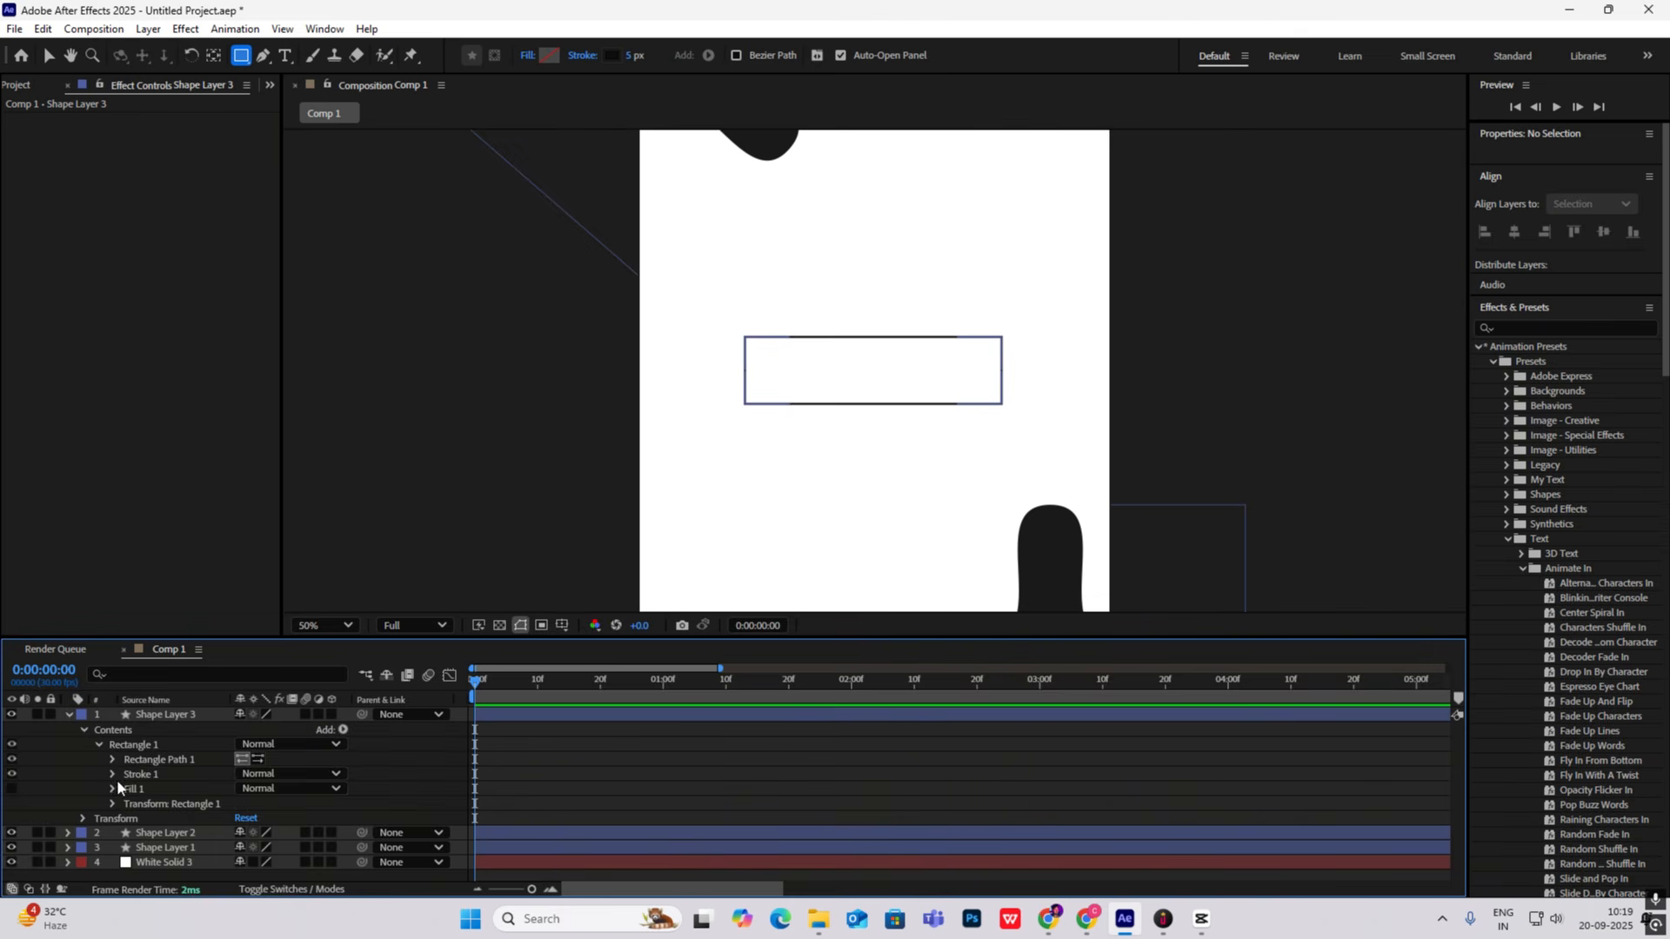
left_click(112, 774)
scroll(200, 788, "down", 5)
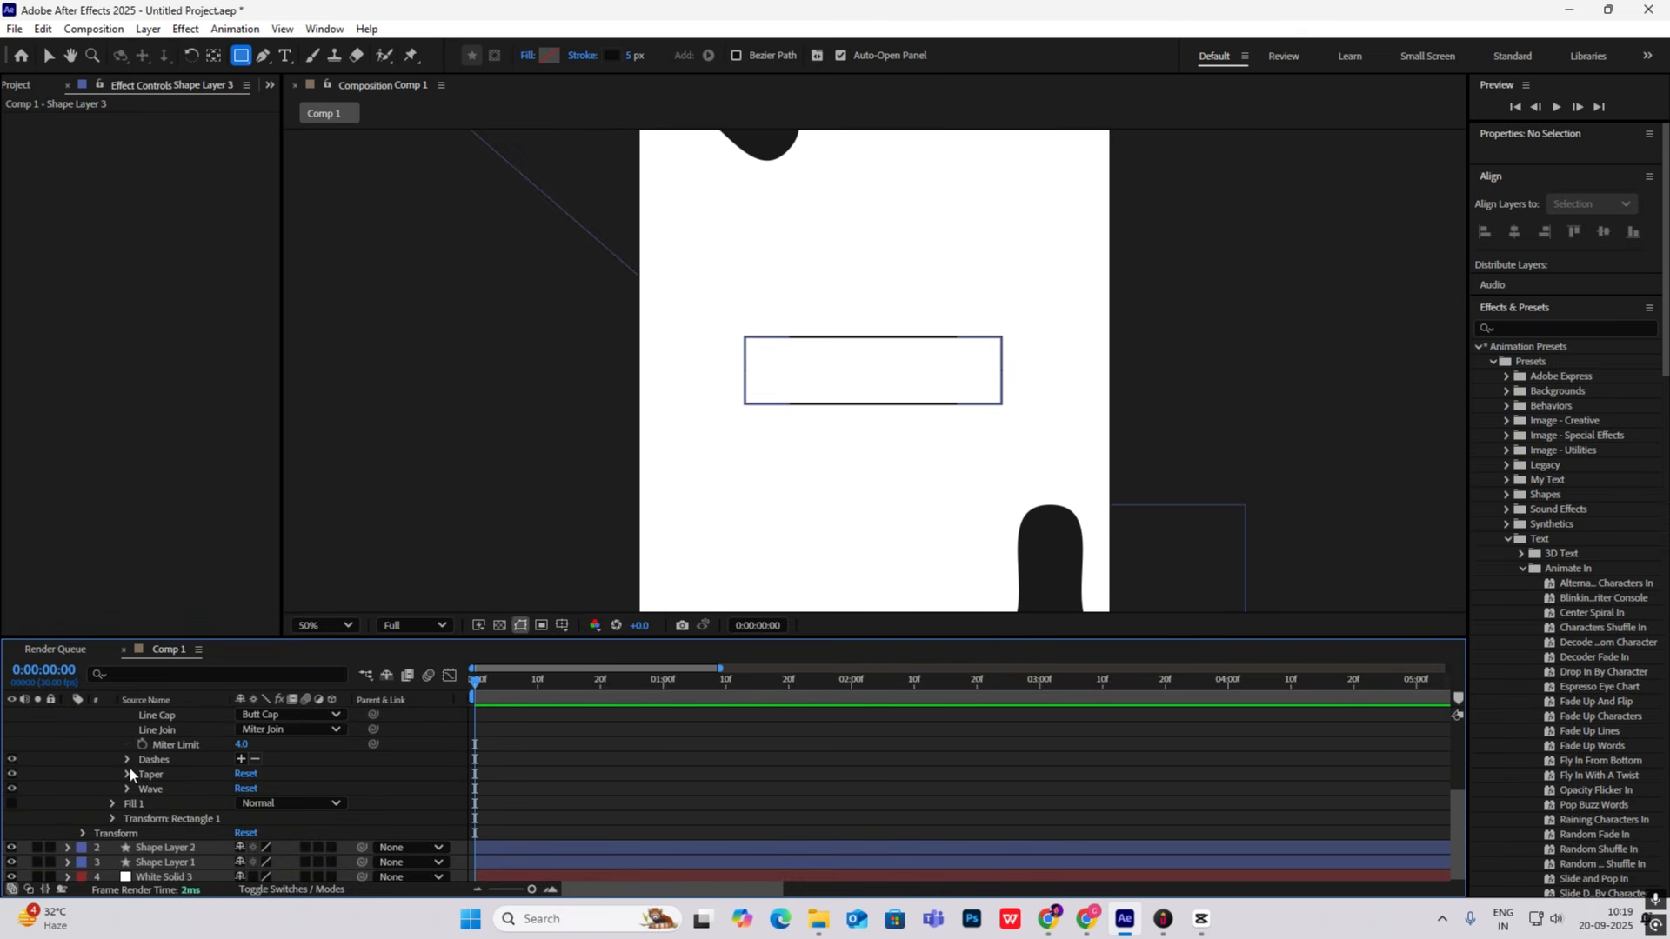
left_click(242, 760)
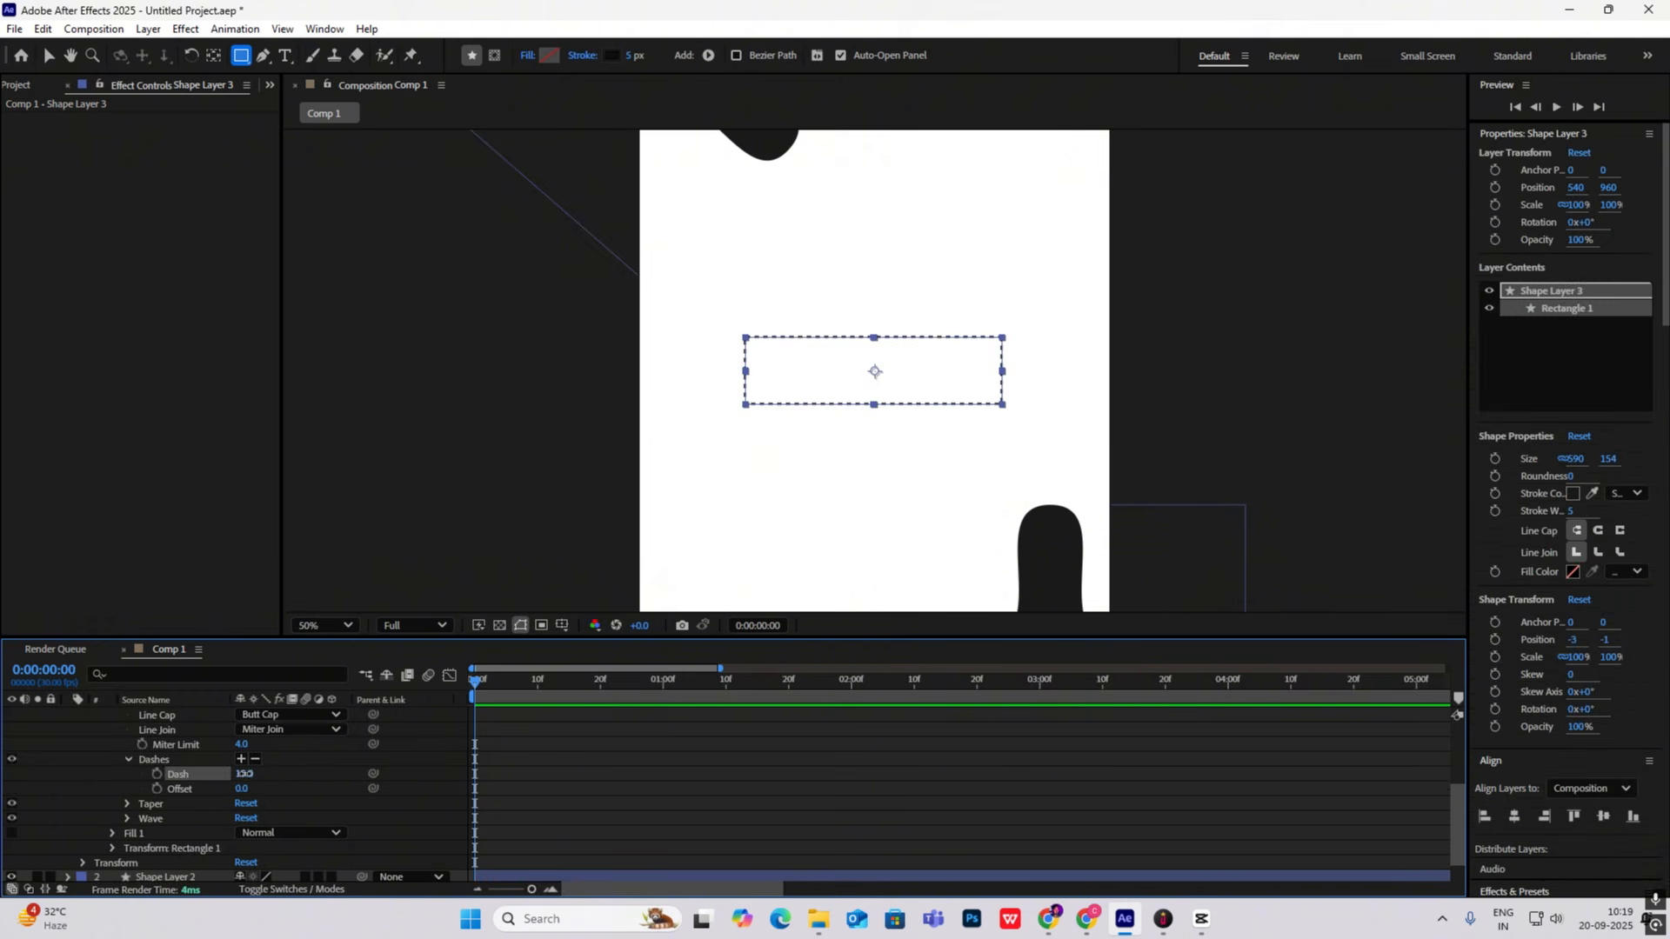
left_click(244, 774)
left_click(49, 56)
left_click(1303, 378)
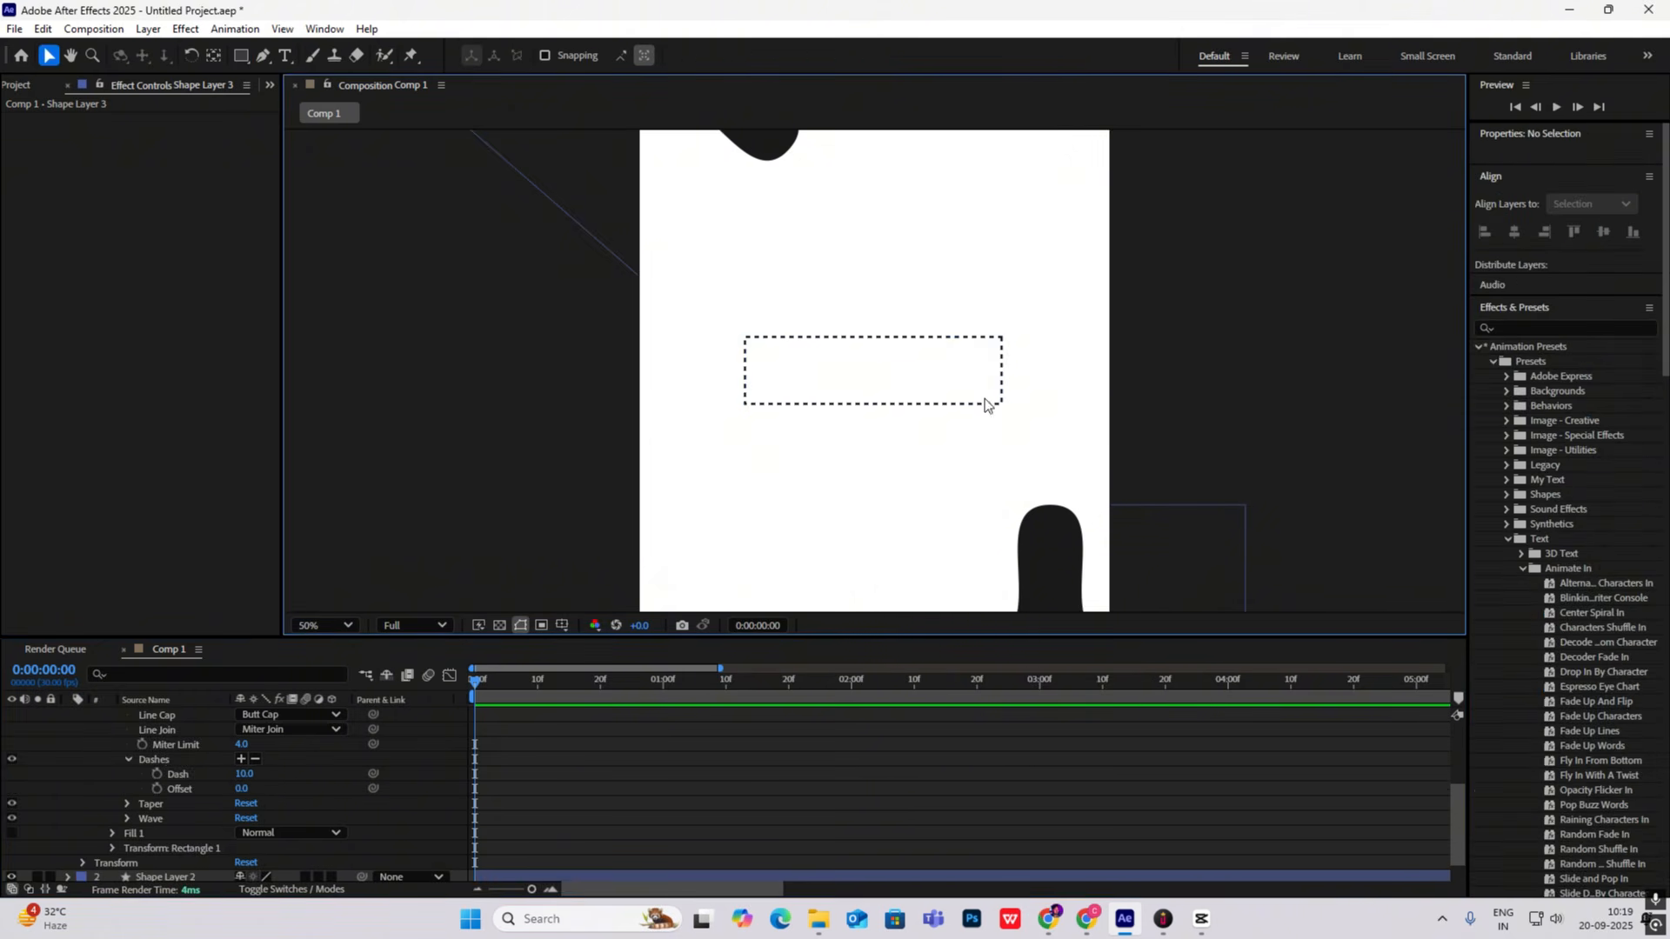
scroll(132, 767, "up", 3)
left_click(68, 715)
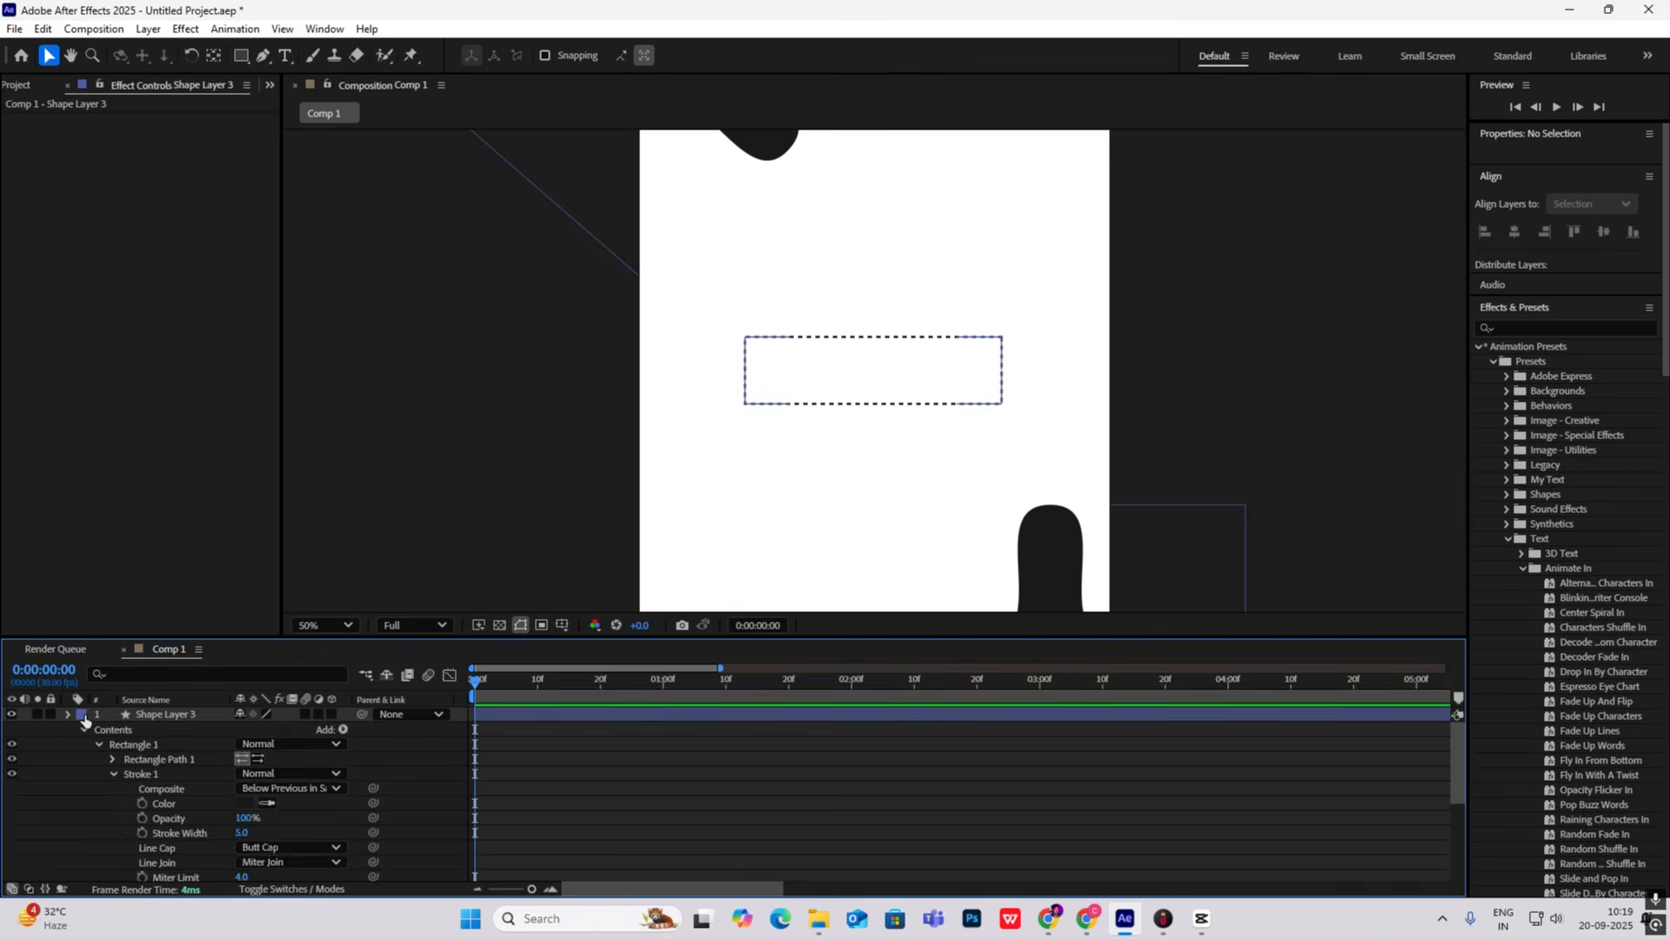
Step: Set up the Ellipse tool with a 1A1A1A dark fill and no stroke
left_click(240, 57)
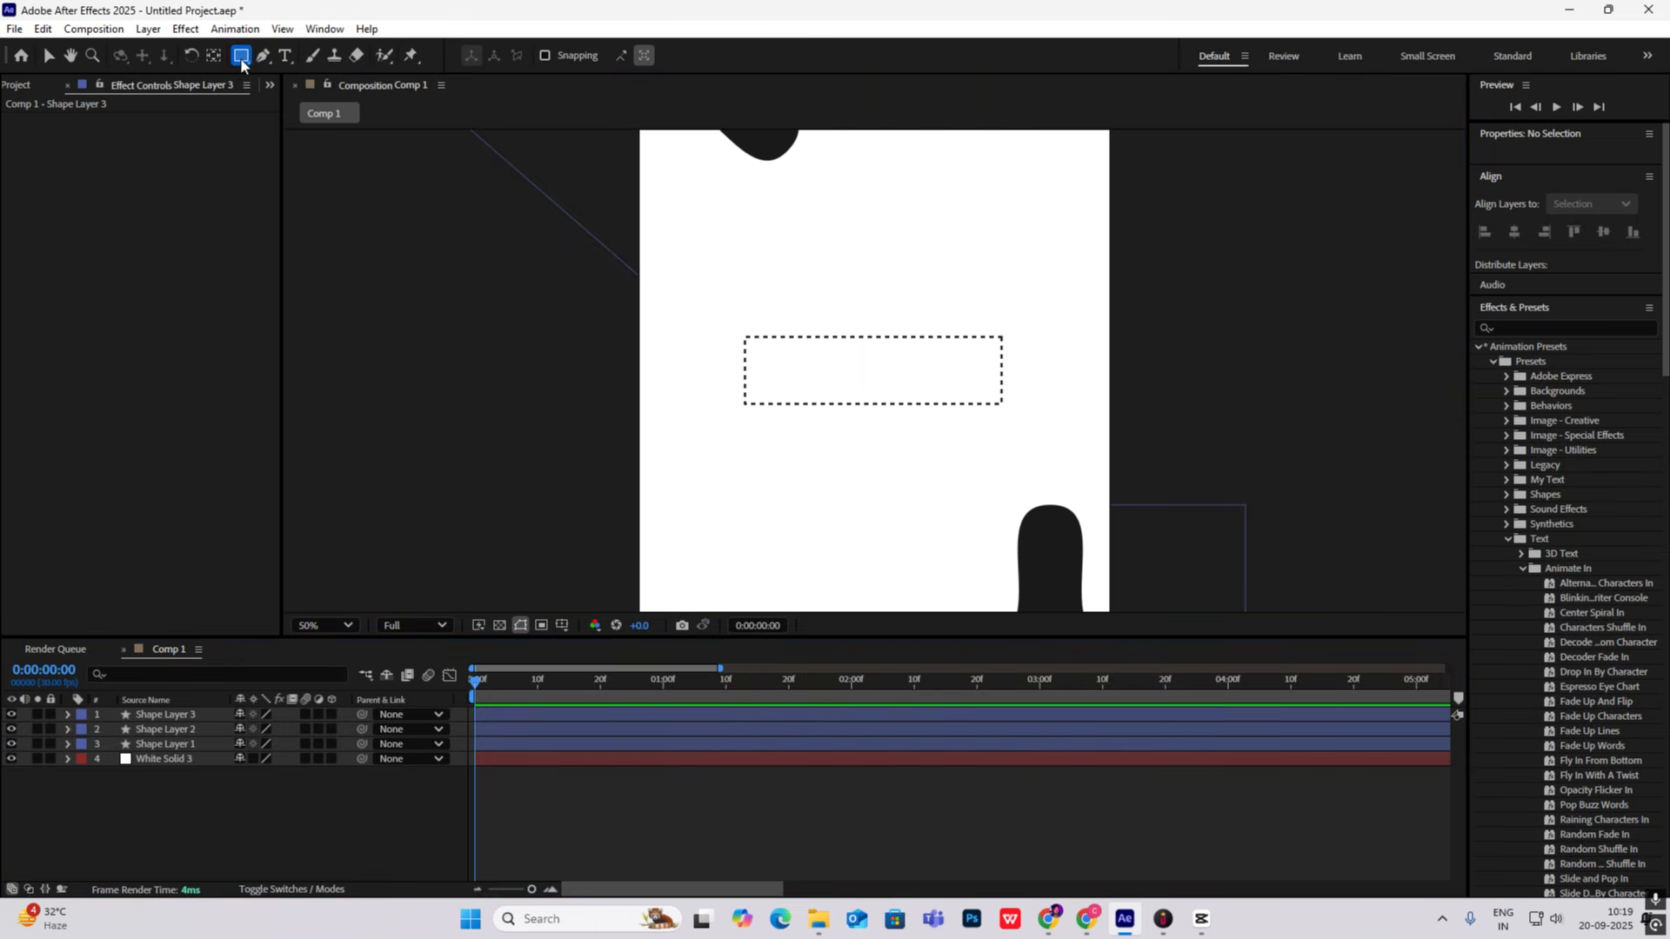
left_click(313, 96)
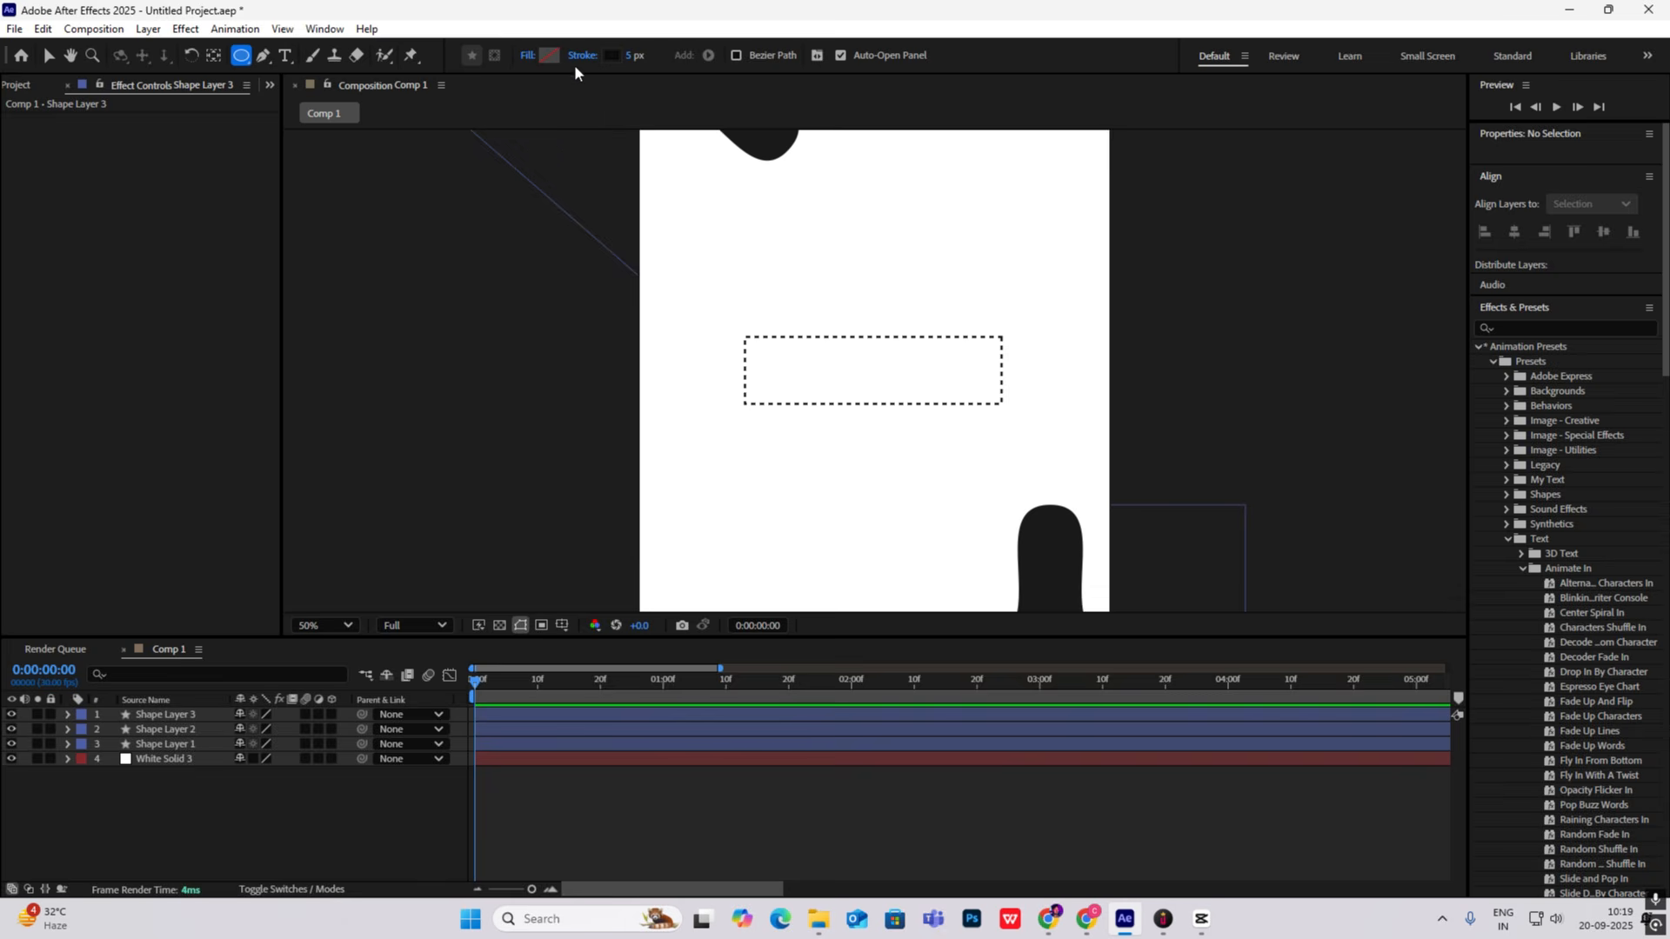
left_click(548, 57)
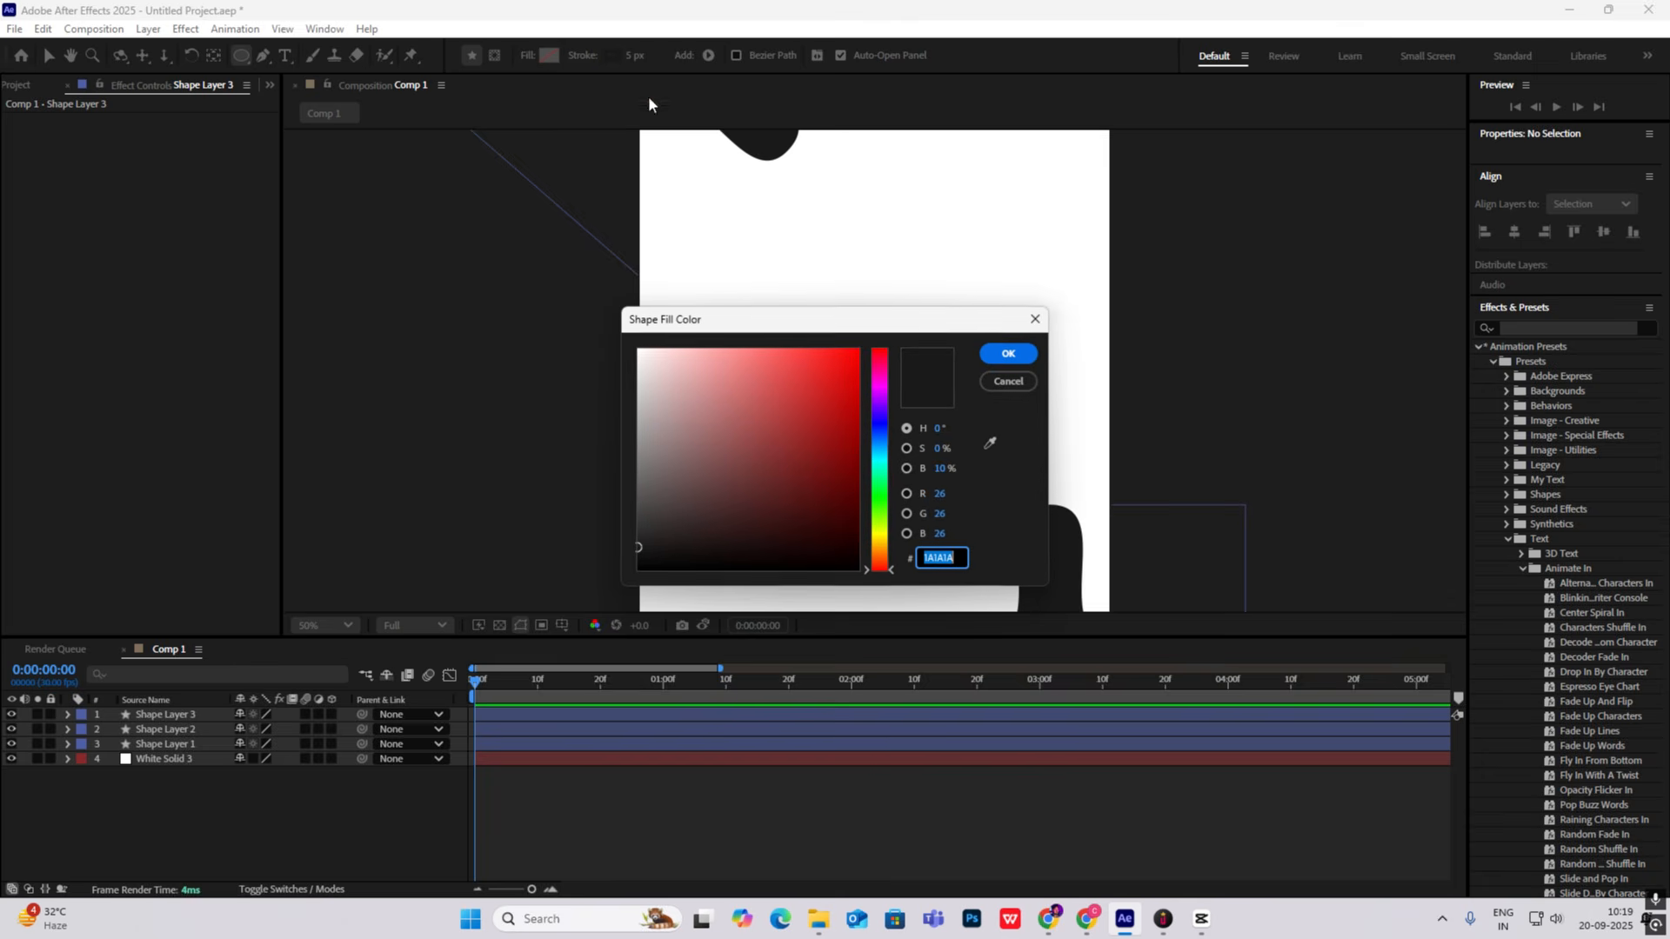
left_click(1006, 356)
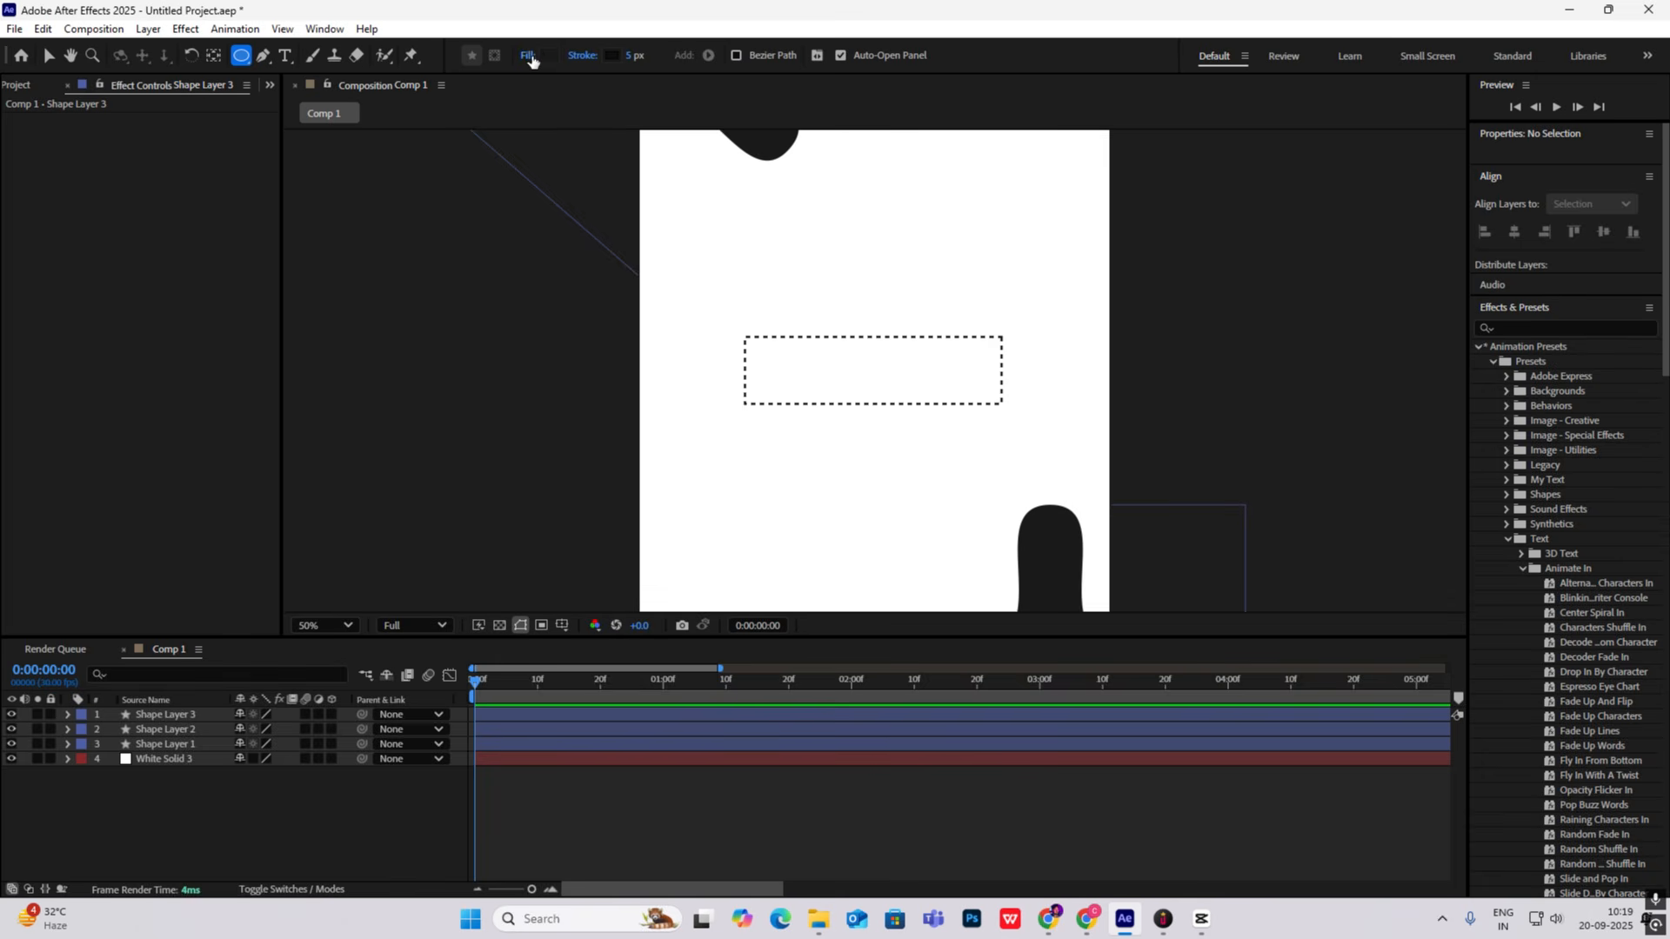
left_click(582, 56)
left_click(743, 411)
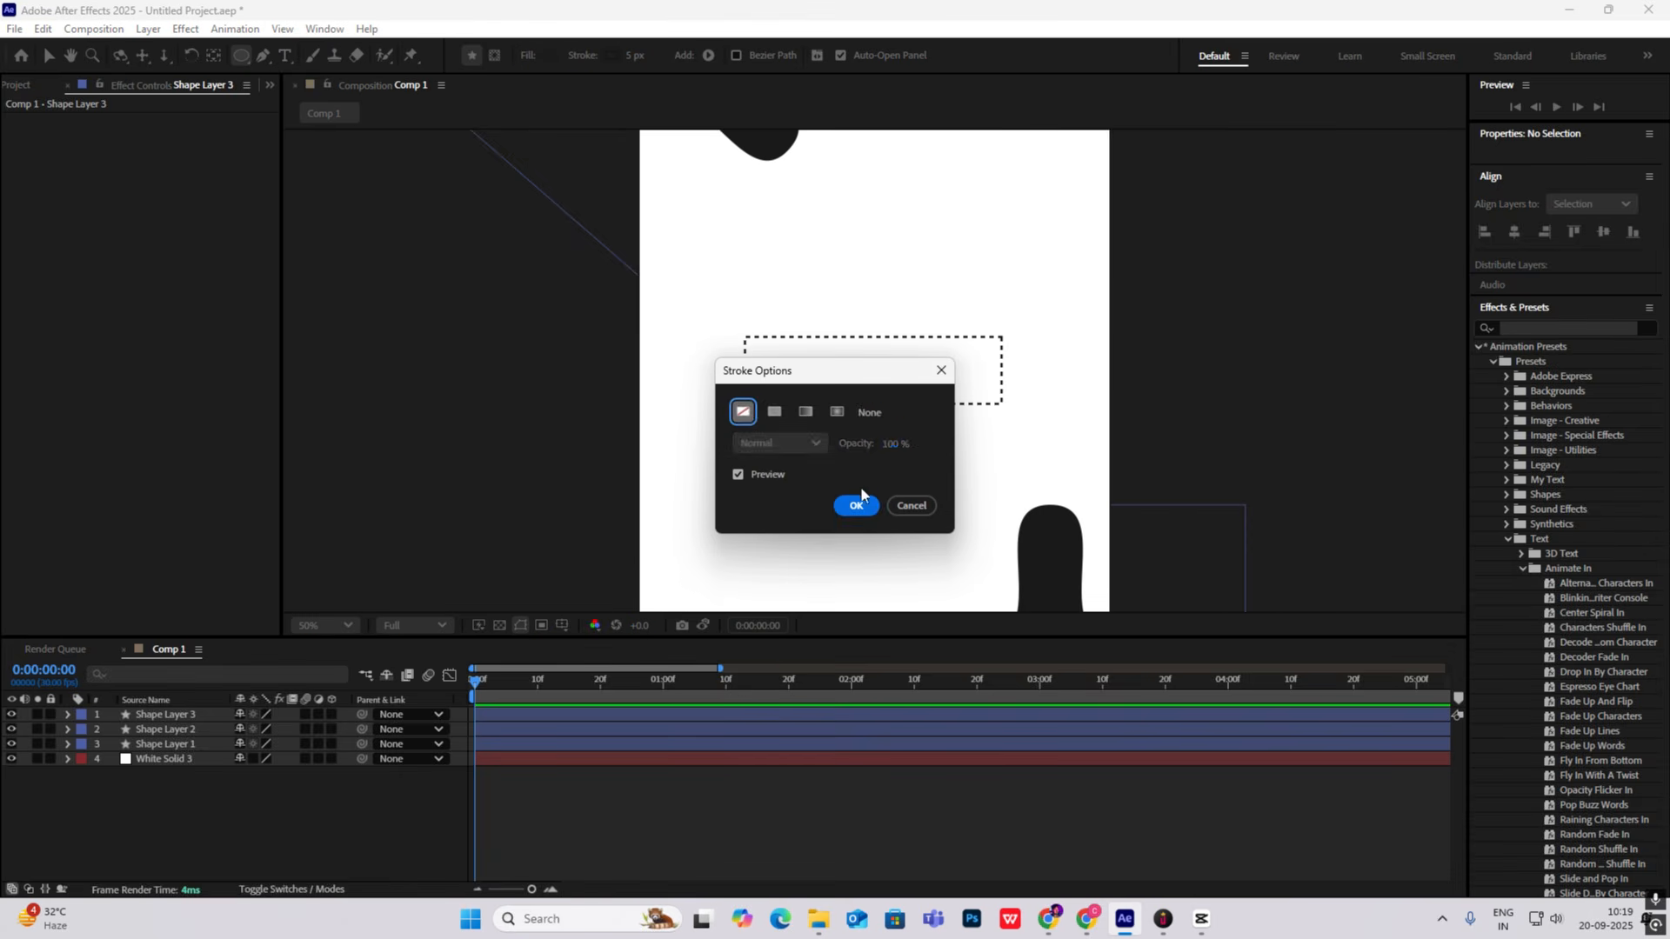
left_click(856, 504)
Step: Draw a circle about 38 px wide on the dashed frame's upper-left corner and centre its anchor point
left_click_drag(738, 329, 754, 345)
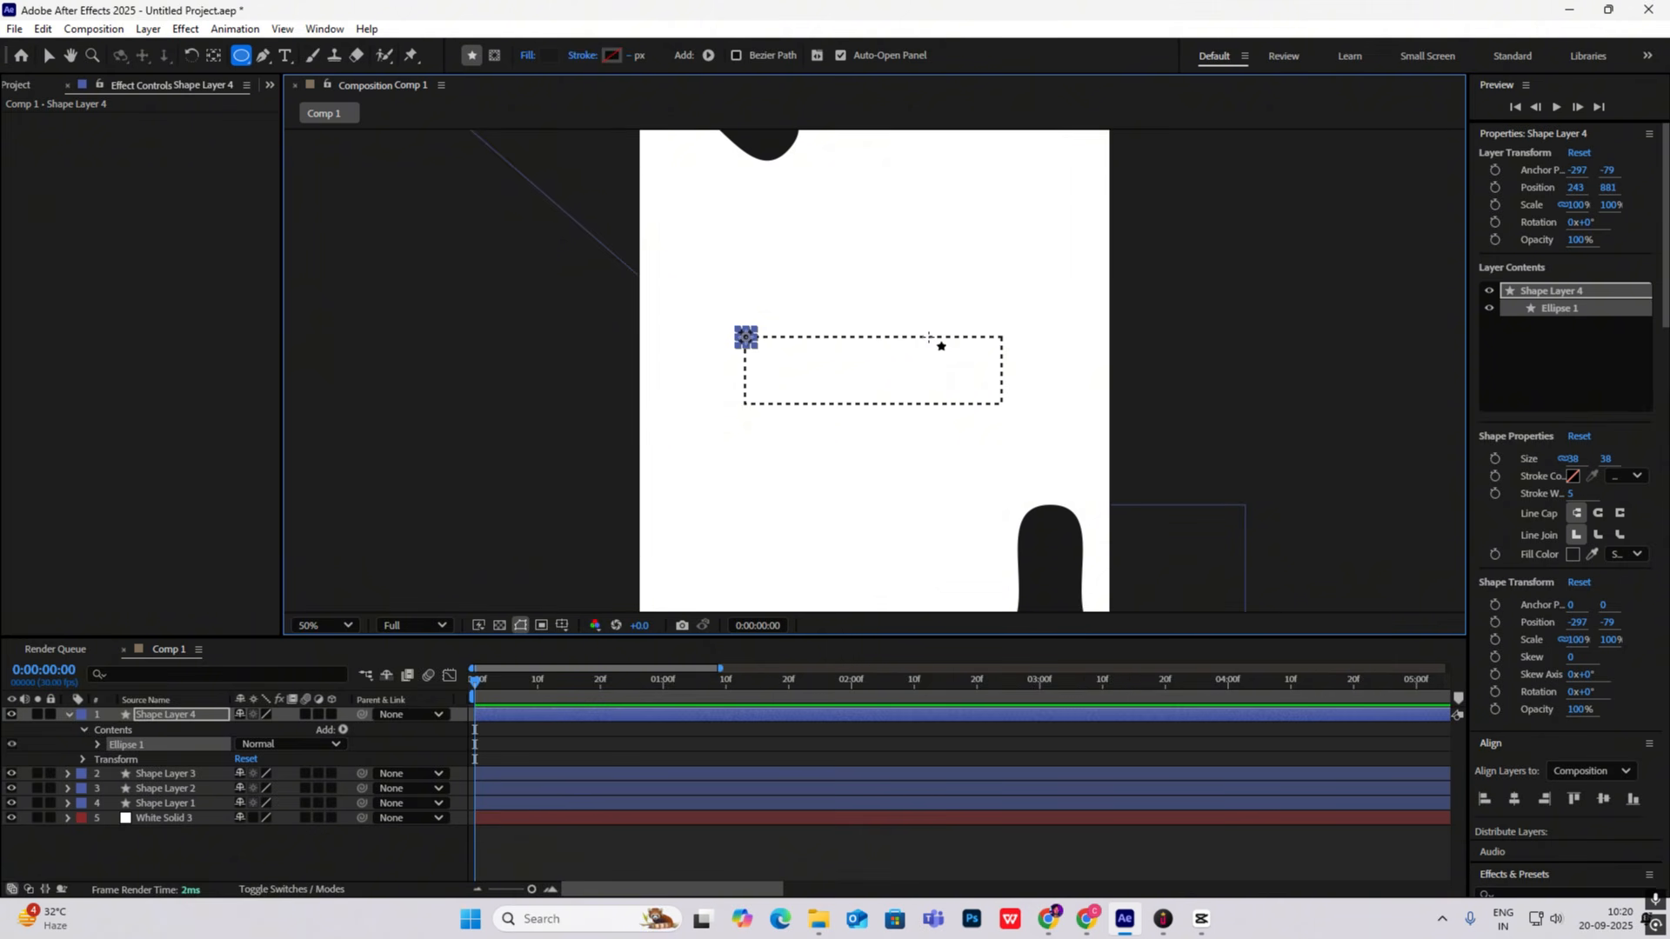
key("v")
key("ctrl+alt+Home")
key("period")
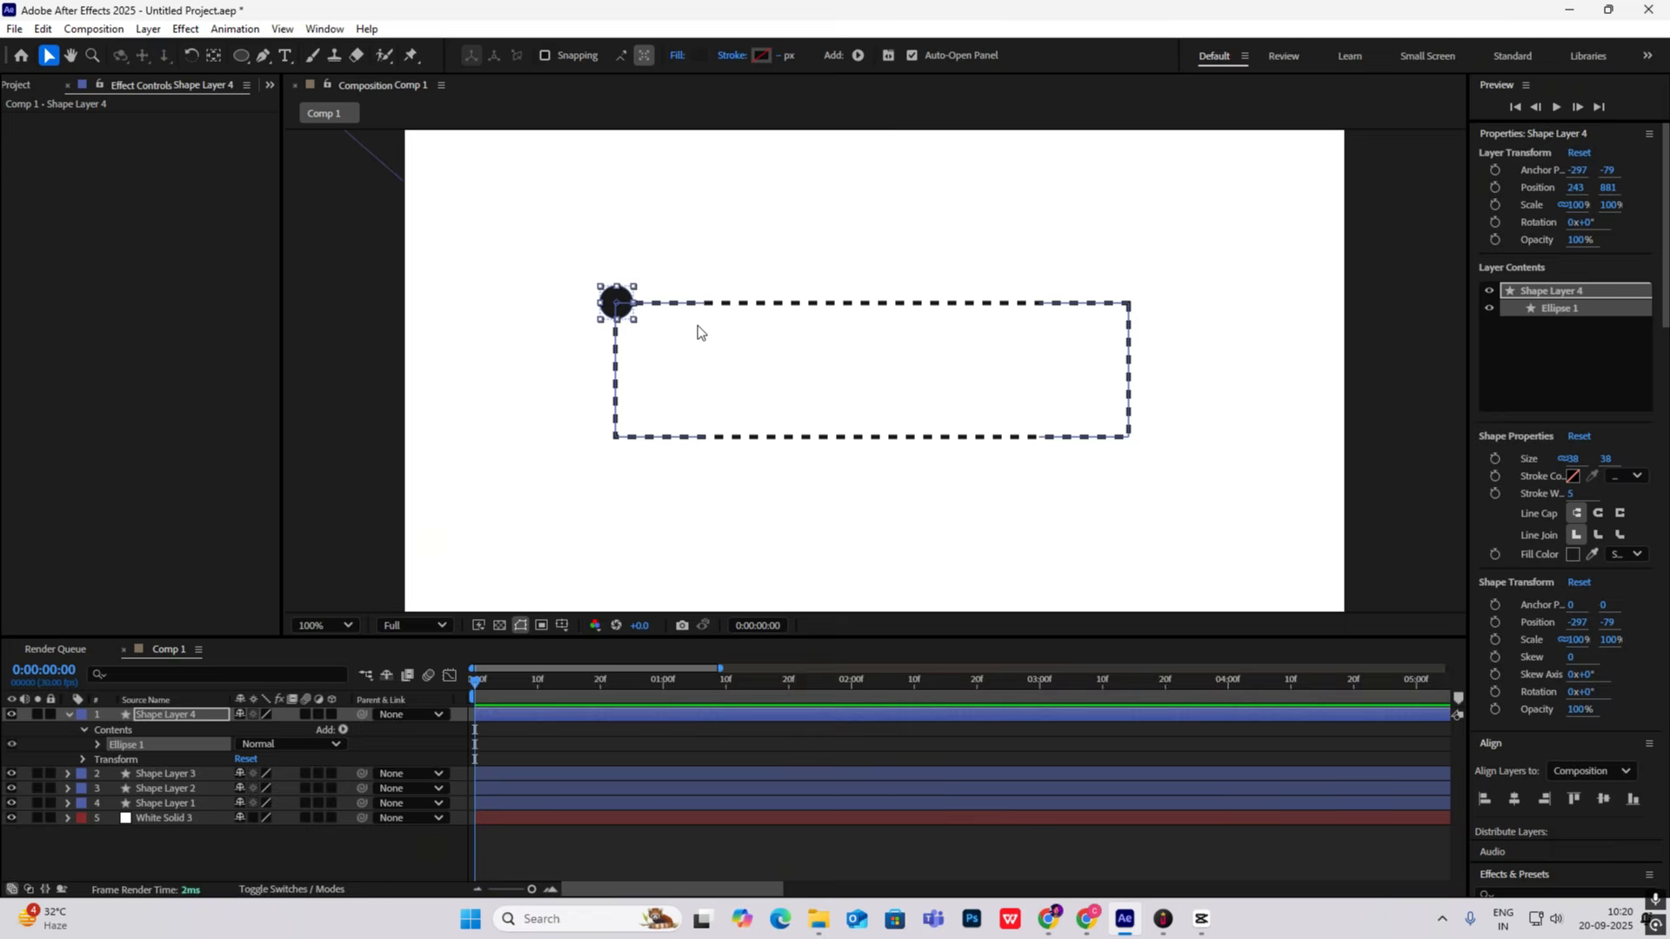
left_click_drag(614, 301, 617, 303)
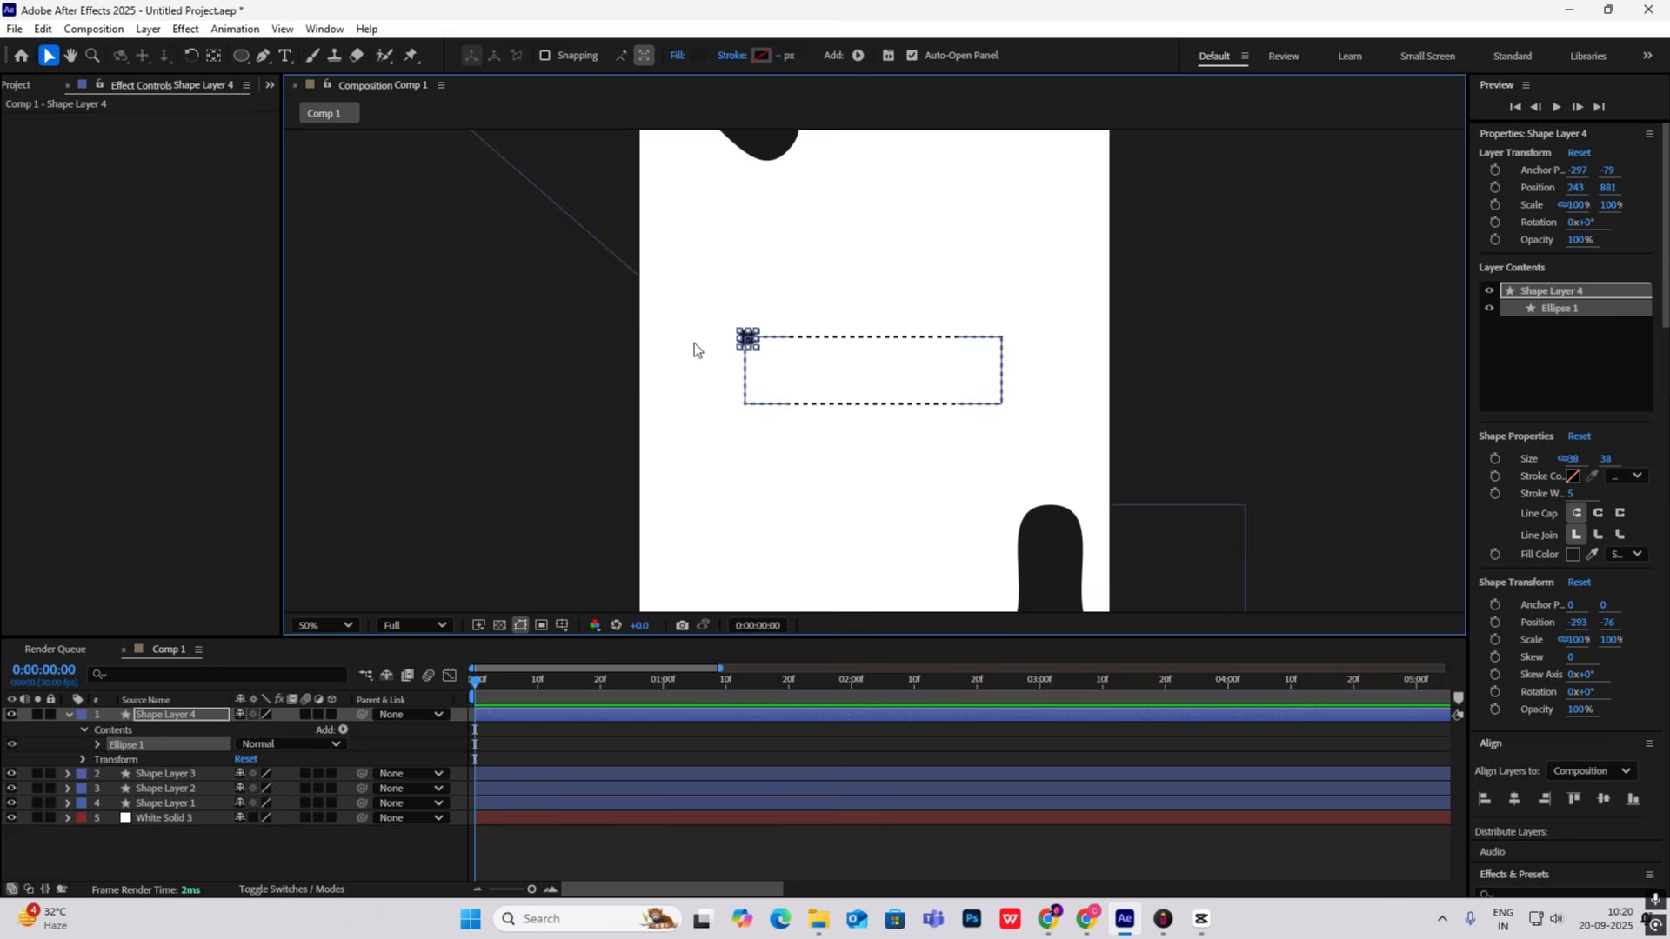
Step: Scale the circle layer down to 67% and centre it precisely on the dashed frame's upper-left corner
left_click(268, 715)
key("ctrl+alt+Home")
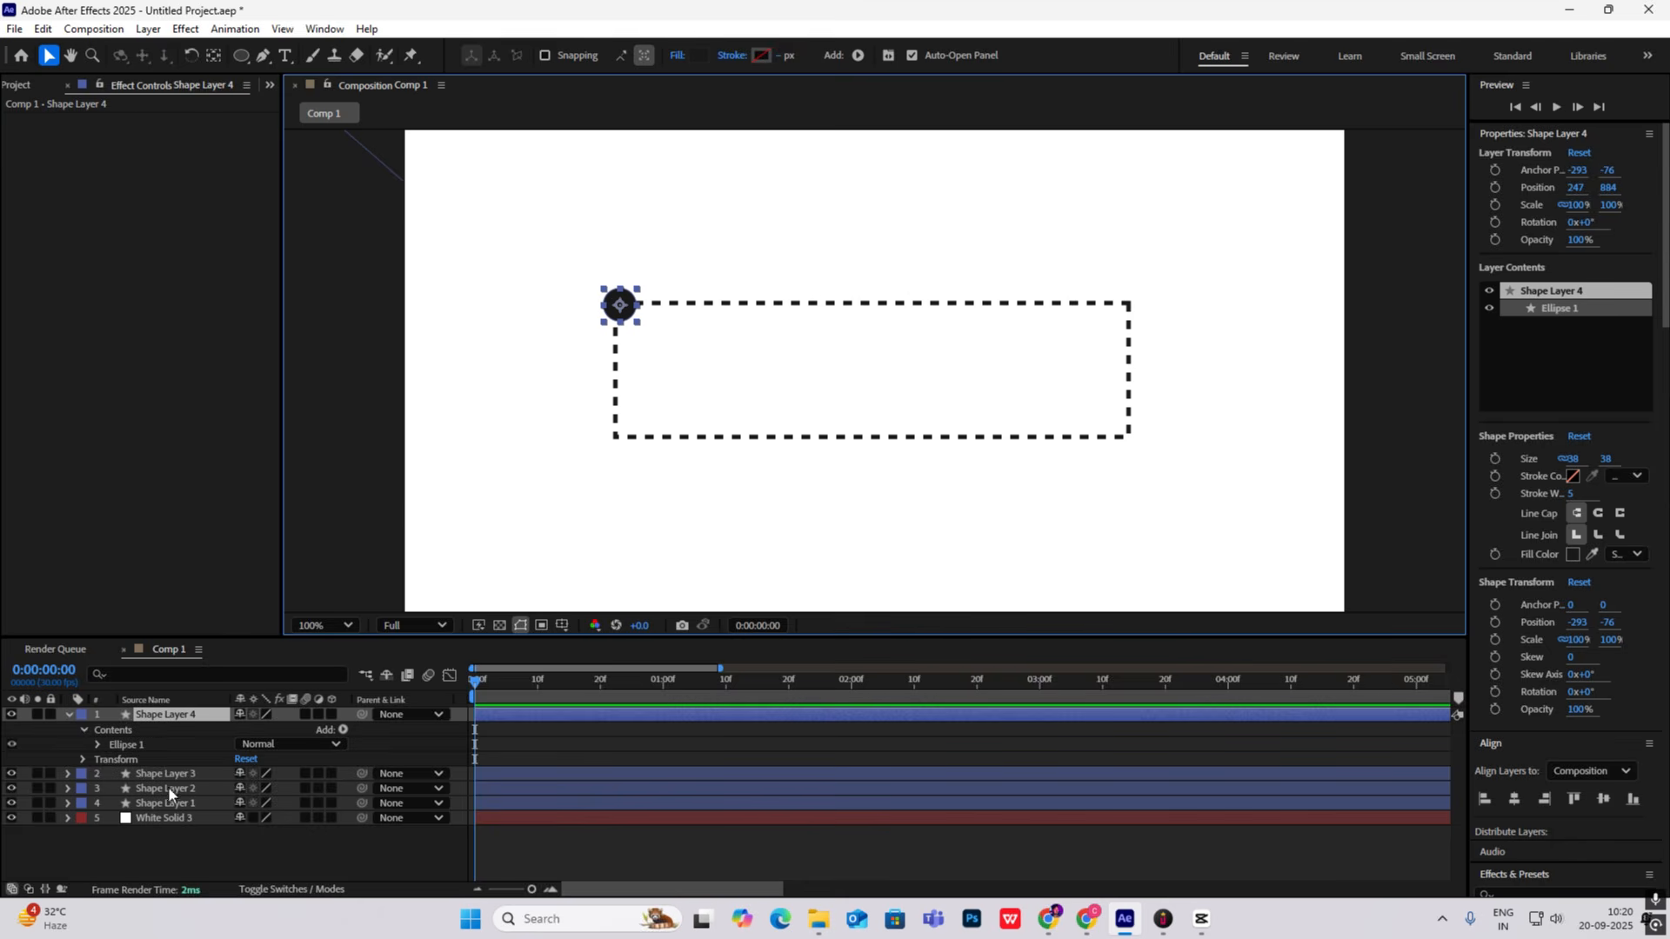
key("s")
left_click_drag(291, 735, 266, 736)
mouse_move(429, 362)
left_mouse_down()
mouse_move(403, 365)
mouse_move(417, 358)
left_mouse_up()
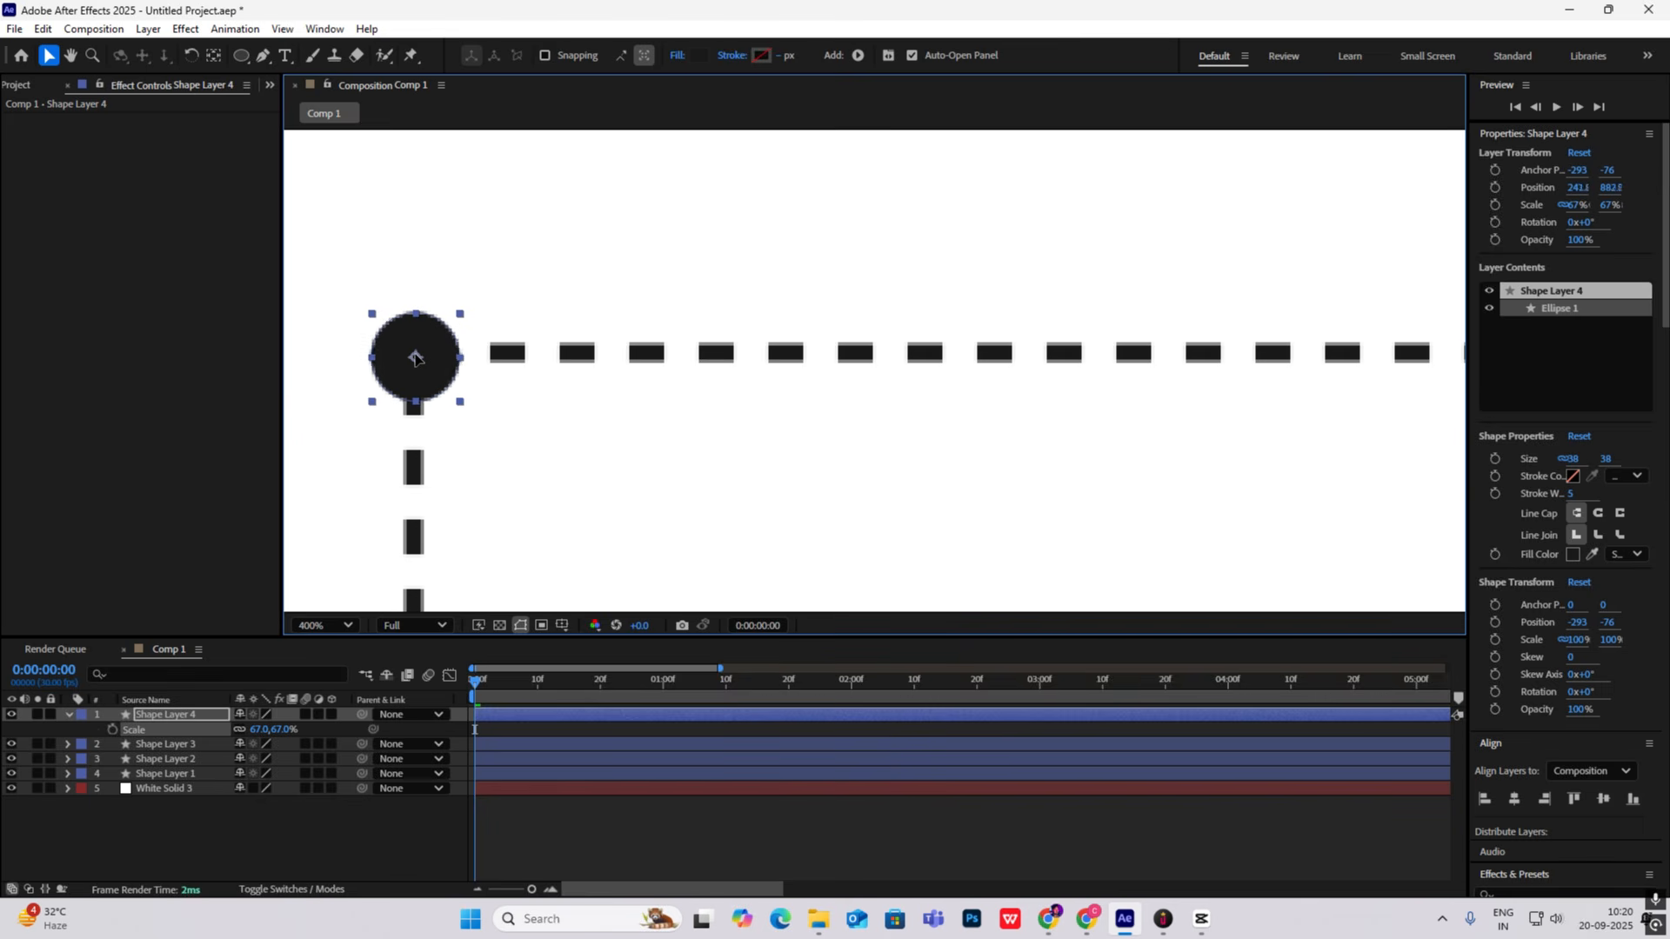
scroll(588, 394, "down", 2)
scroll(589, 394, "down", 2)
left_click(1095, 358)
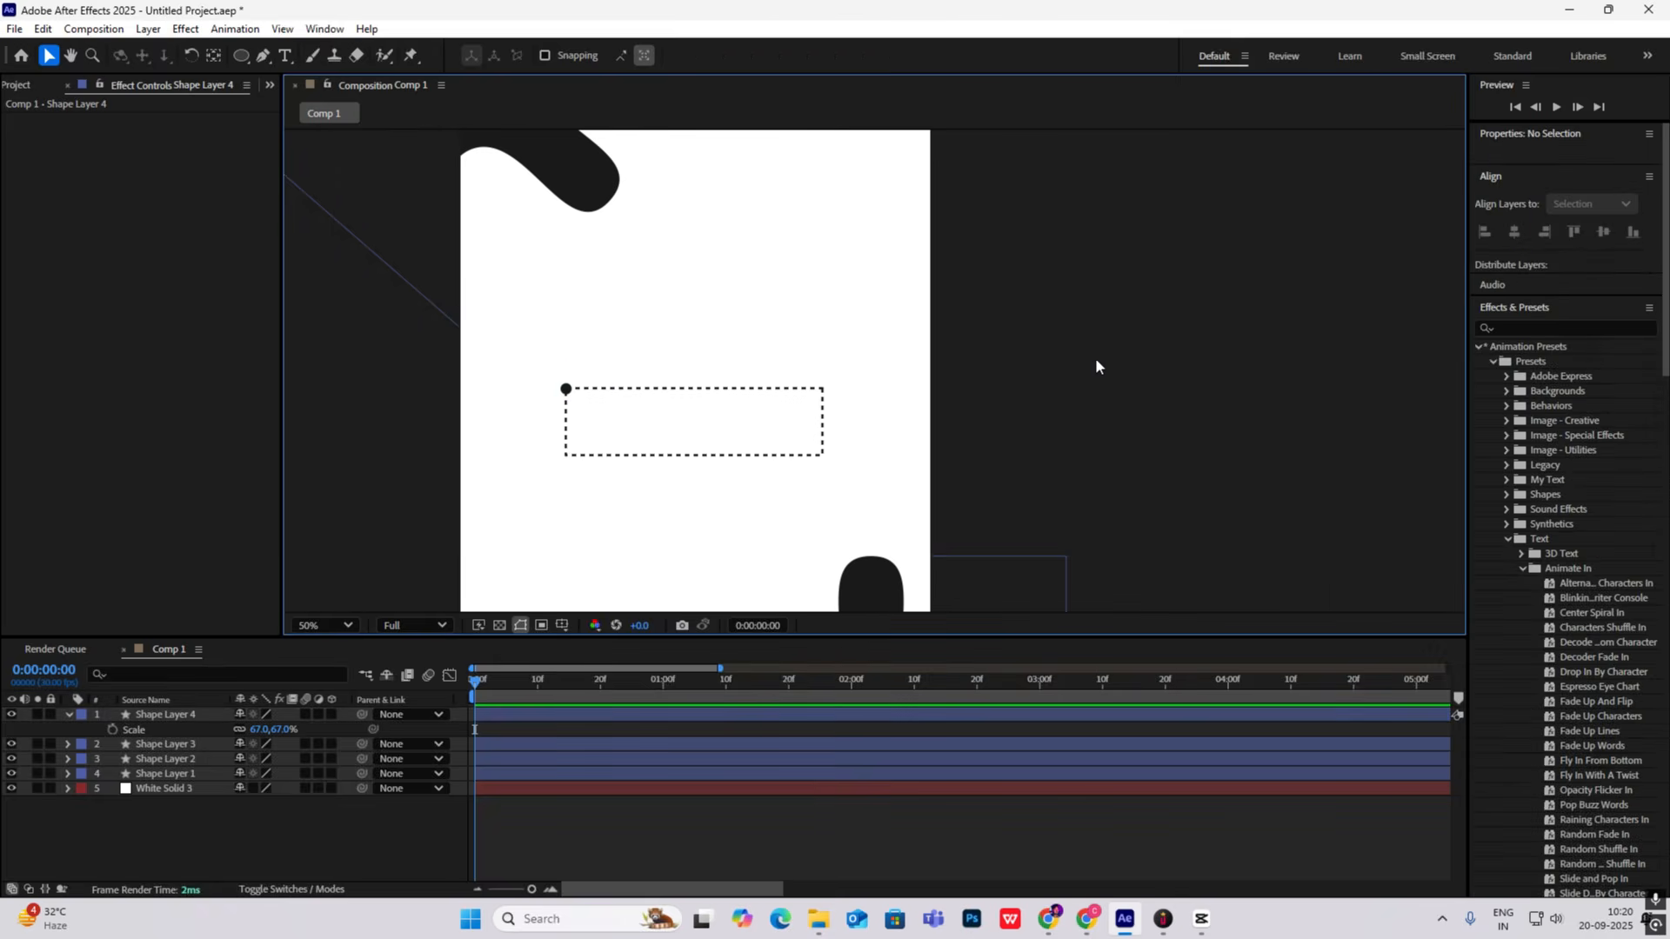
left_click(65, 716)
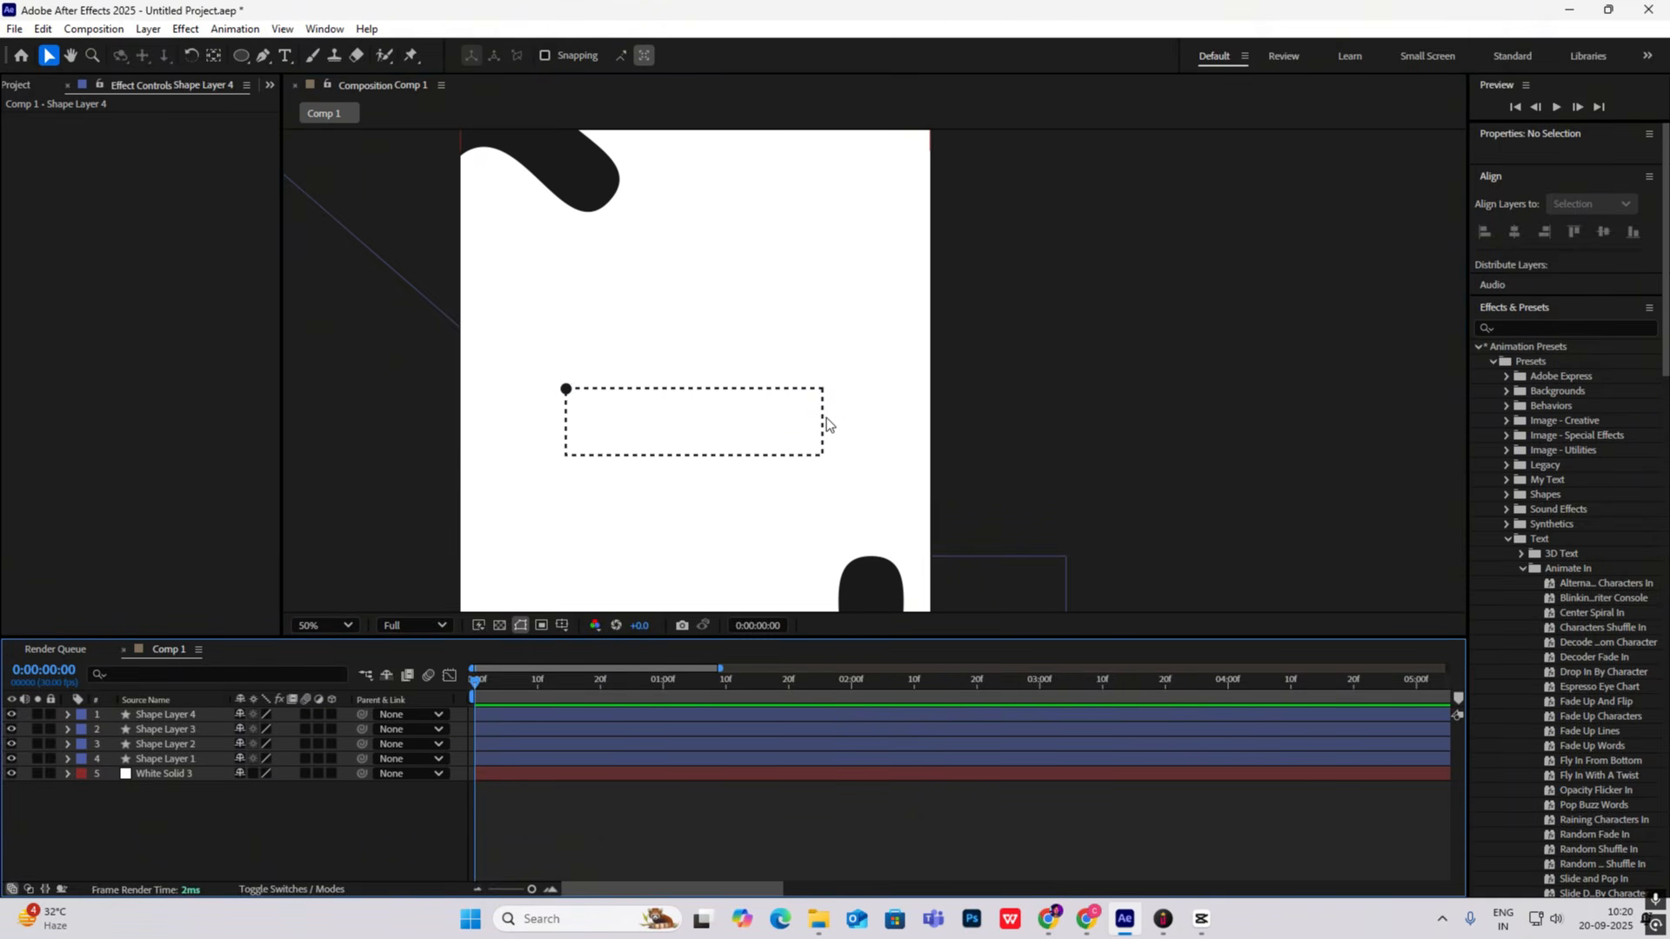
Step: Duplicate the corner circle three times and place the copies on the dashed frame's other three corners
left_click(174, 717)
key("ctrl+d")
left_click_drag(566, 389, 566, 456)
key("ctrl+d")
key("ctrl+d")
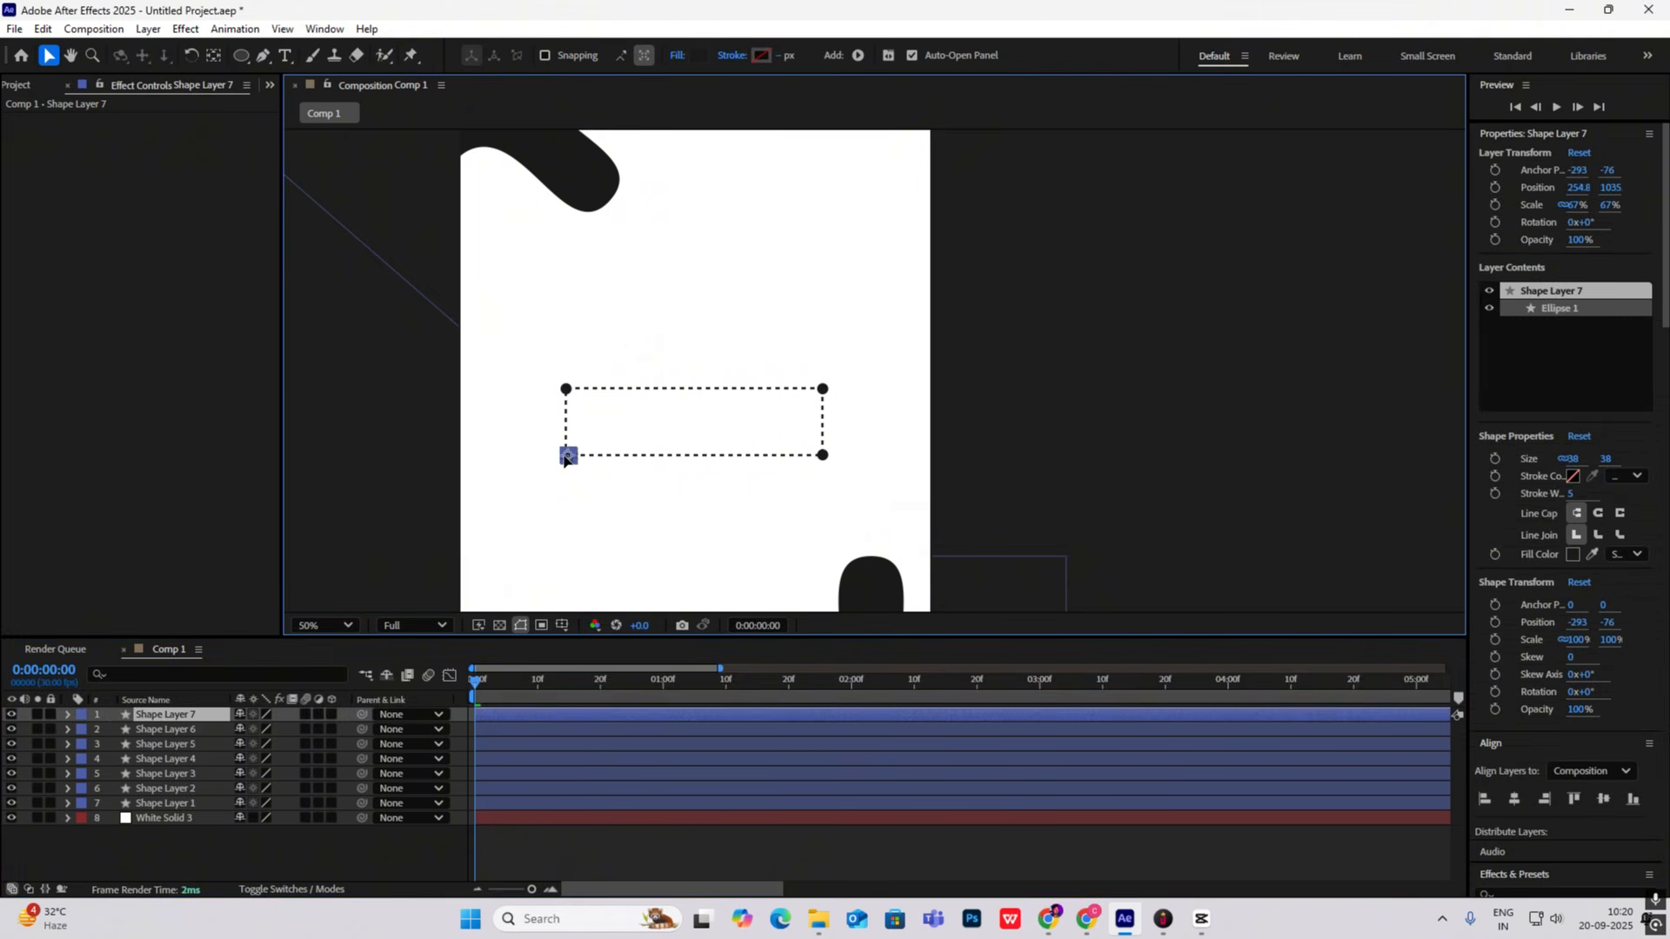
scroll(557, 461, "down", 2)
left_click(448, 513)
scroll(448, 513, "up", 2)
Step: Parent the four corner circle layers, Shape Layer 4 to 7, to the dashed rectangle's Shape Layer 3
left_click(204, 715)
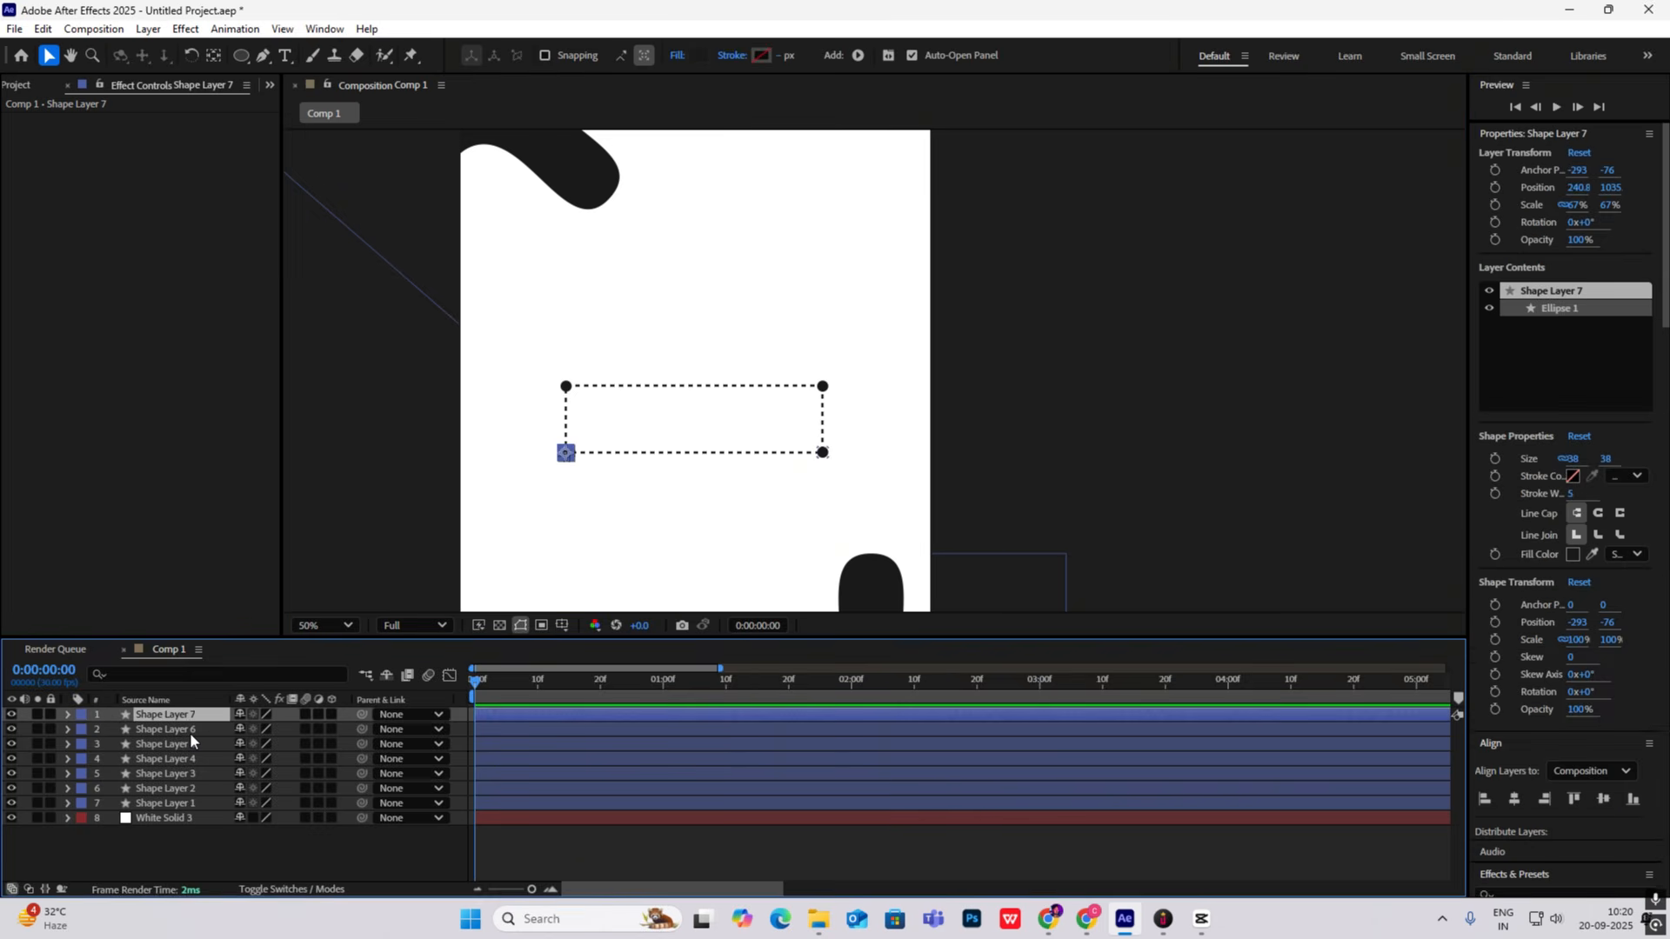
left_click(191, 731, "ctrl")
left_click(192, 744, "ctrl")
left_click(192, 757, "ctrl")
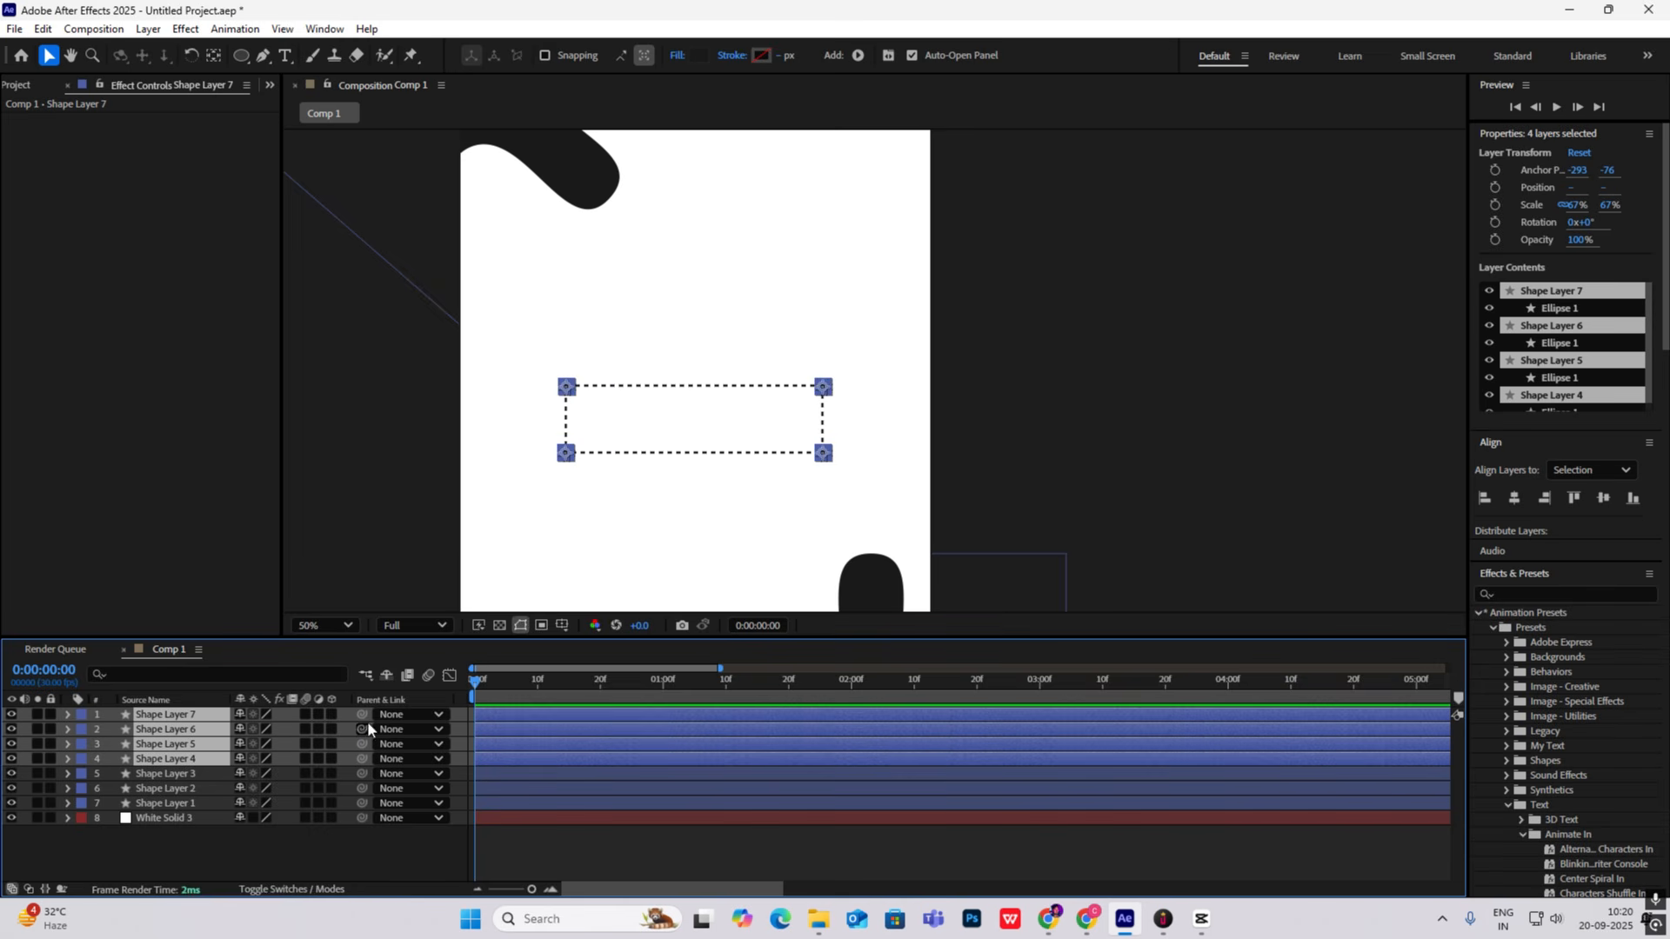
left_click_drag(362, 715, 195, 775)
key("ctrl+shift+a")
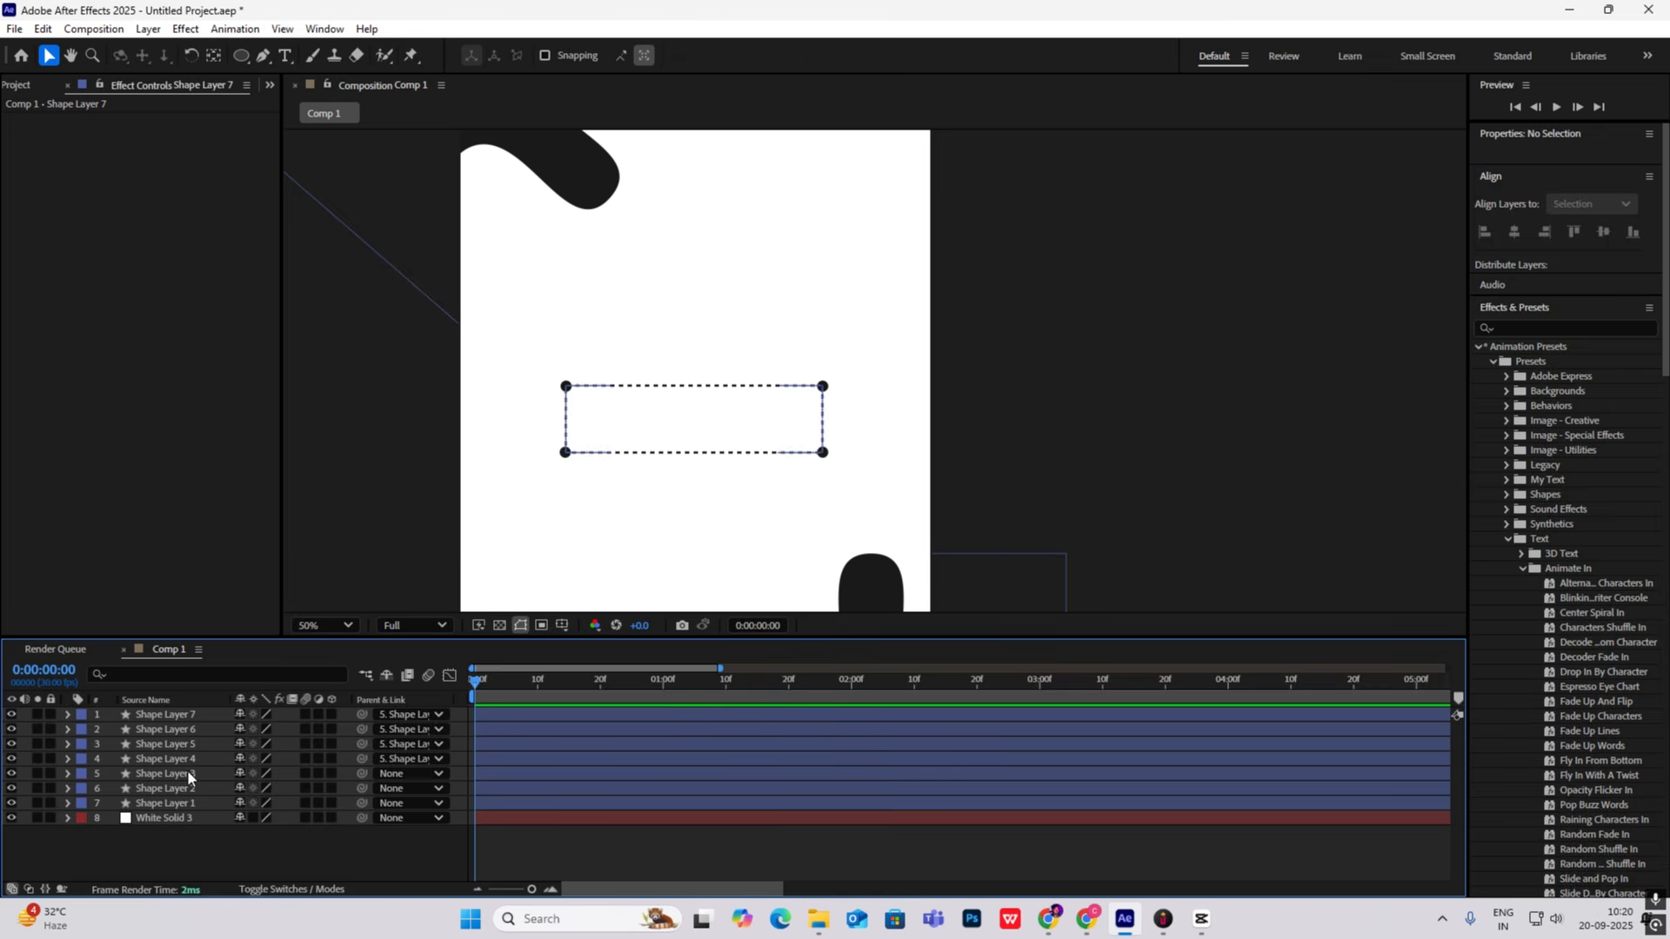
Step: Move the dashed rectangle layer's anchor point onto its upper-left corner circle
left_click(188, 772)
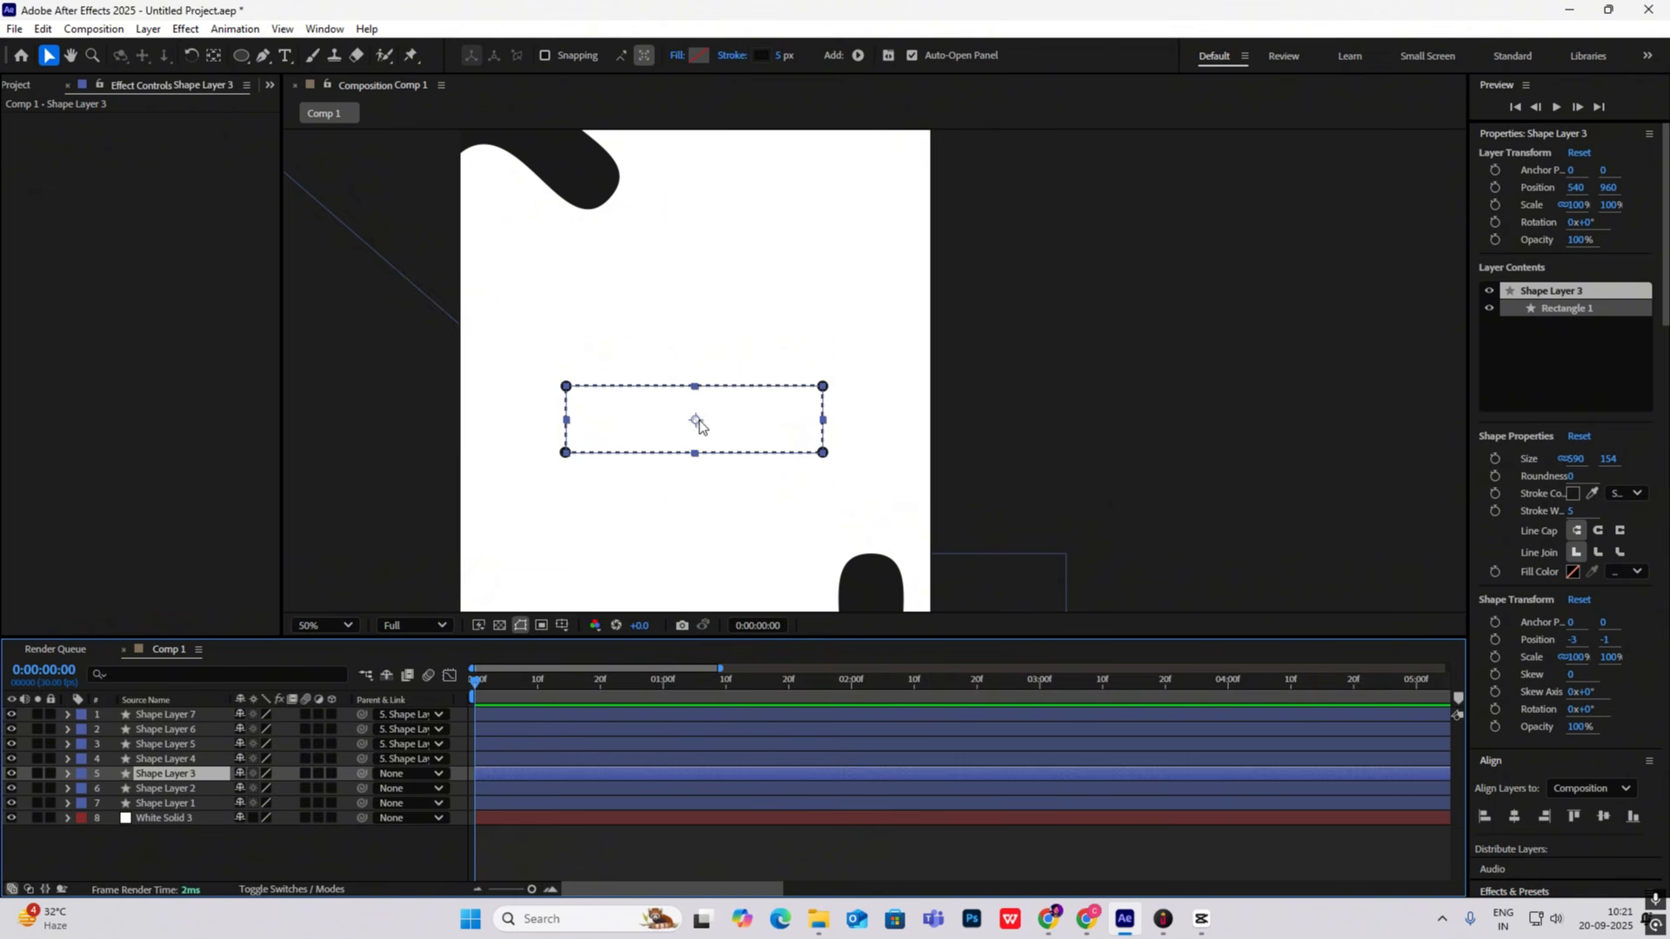
key("y")
left_click_drag(698, 424, 567, 391)
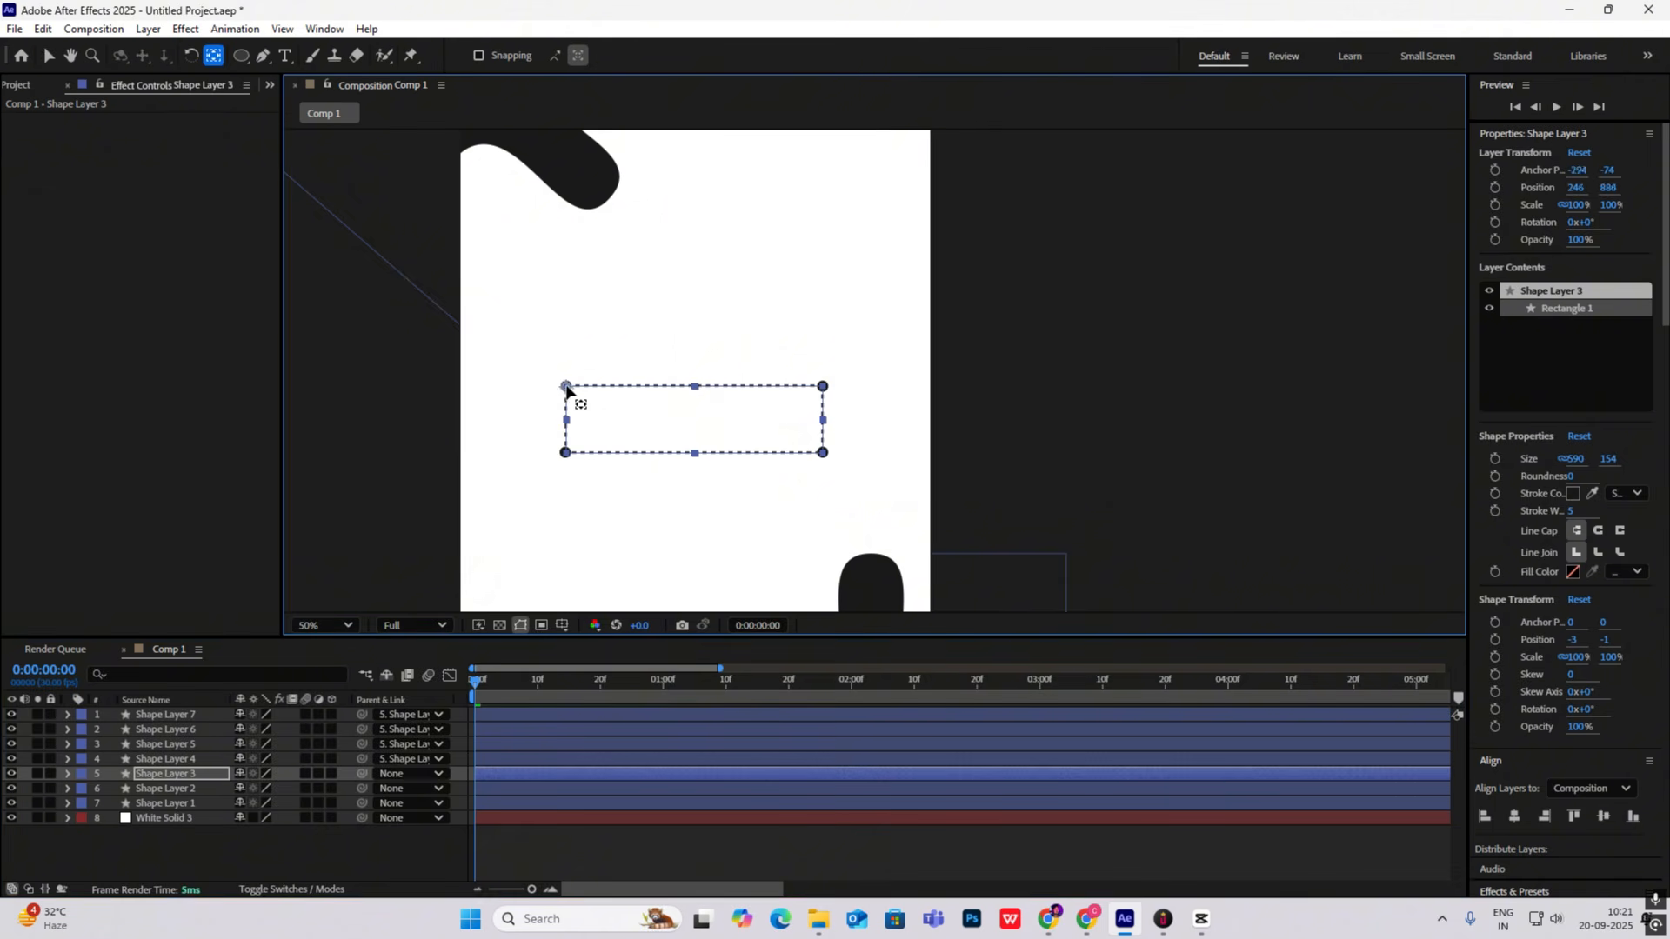
key("v")
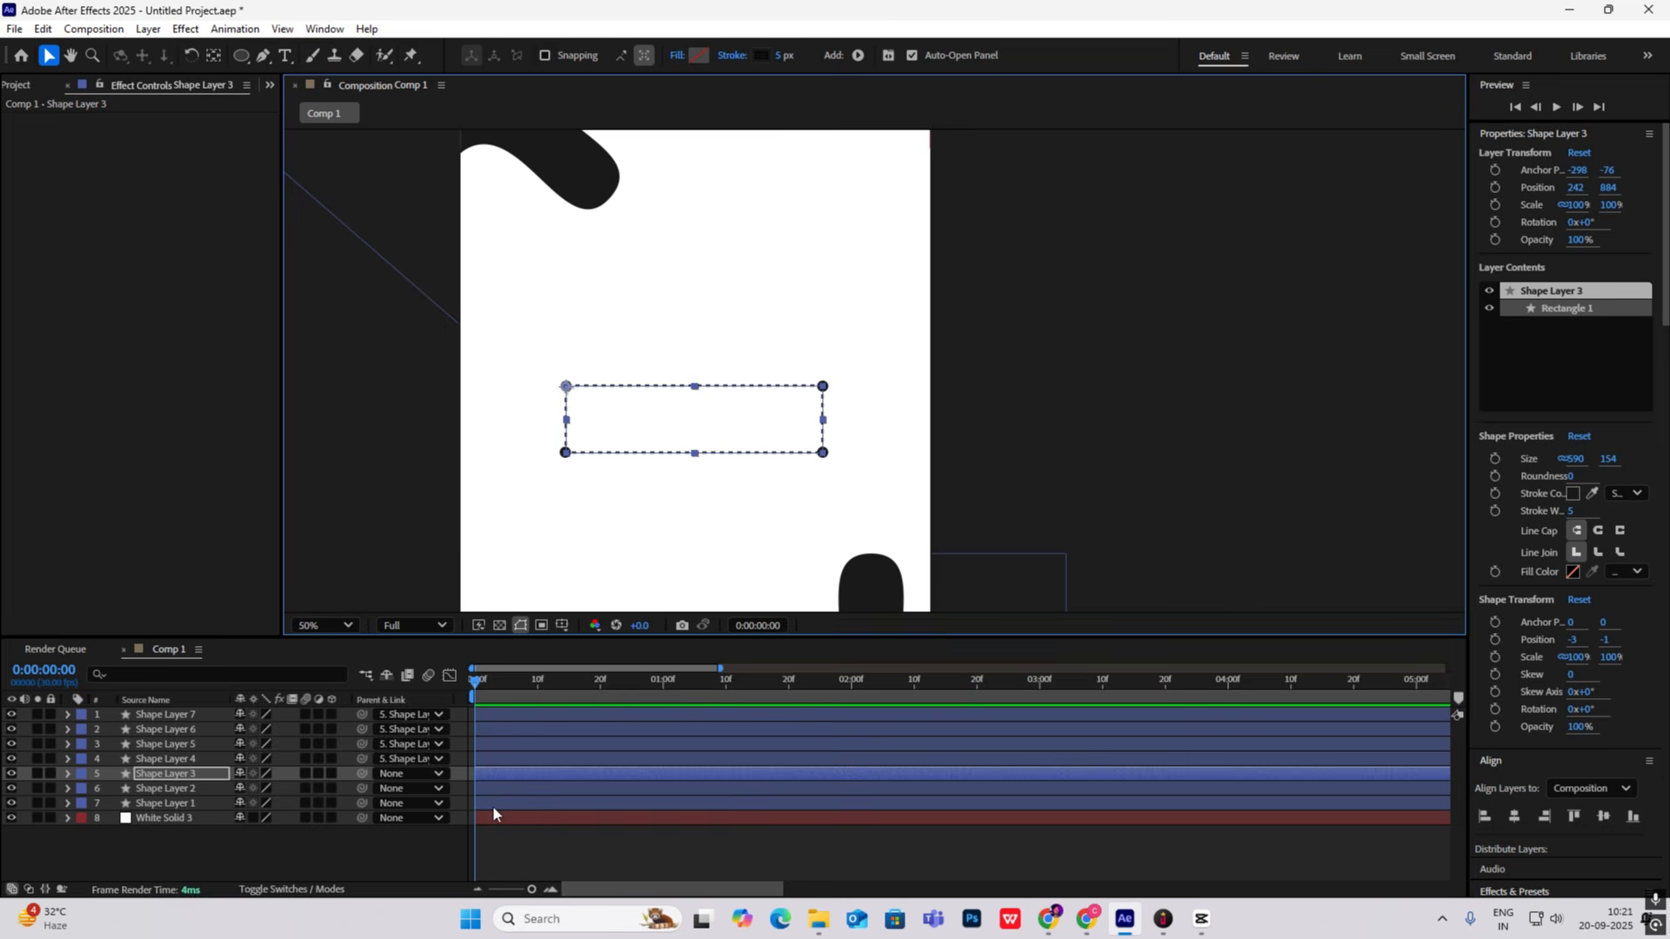
Step: Keyframe the dashed rectangle layer's scale from 0% at 0:00 to 100% at 1 second
left_click(330, 744)
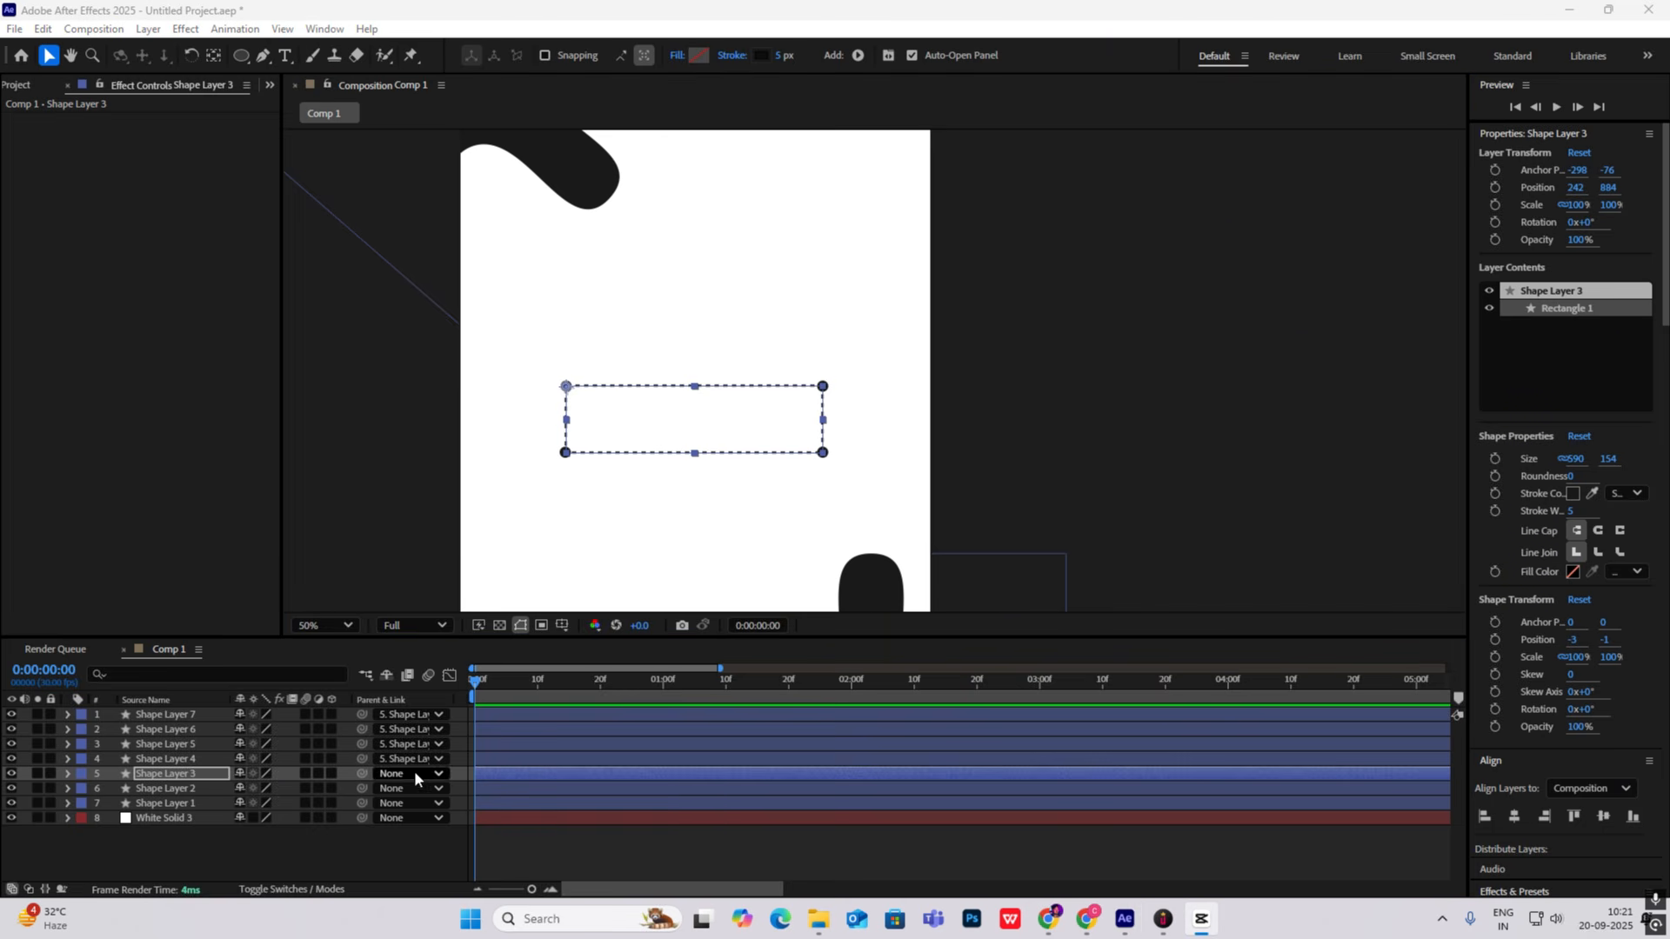
left_click(197, 774)
key("s")
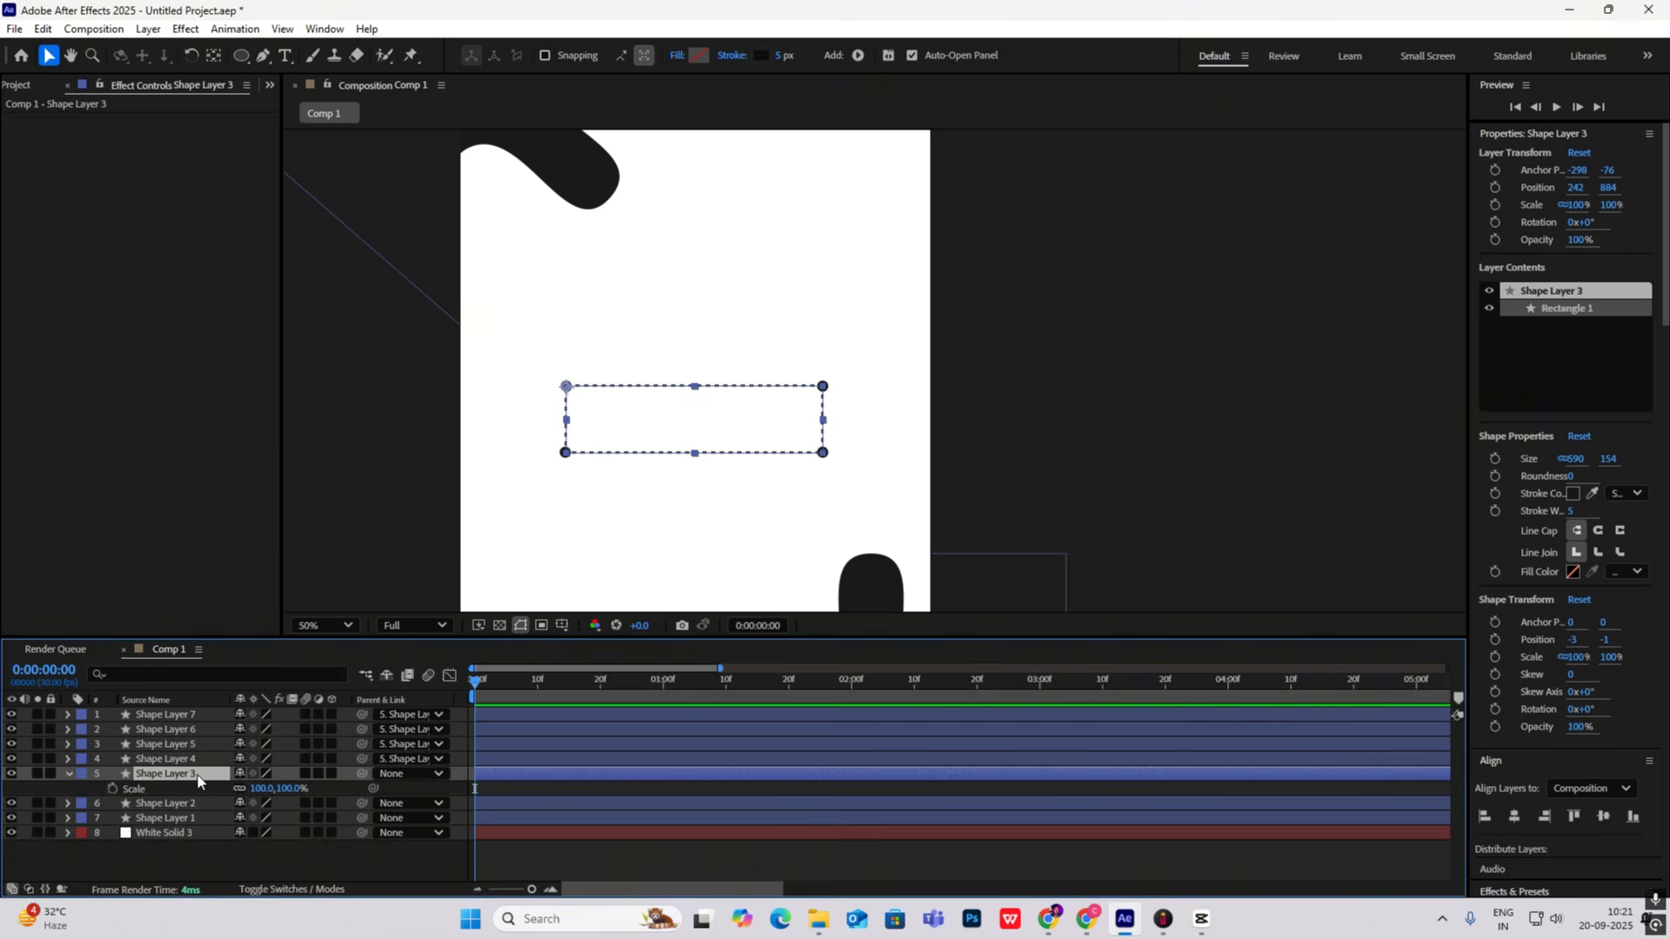
left_click(111, 787)
left_click_drag(473, 682, 664, 705)
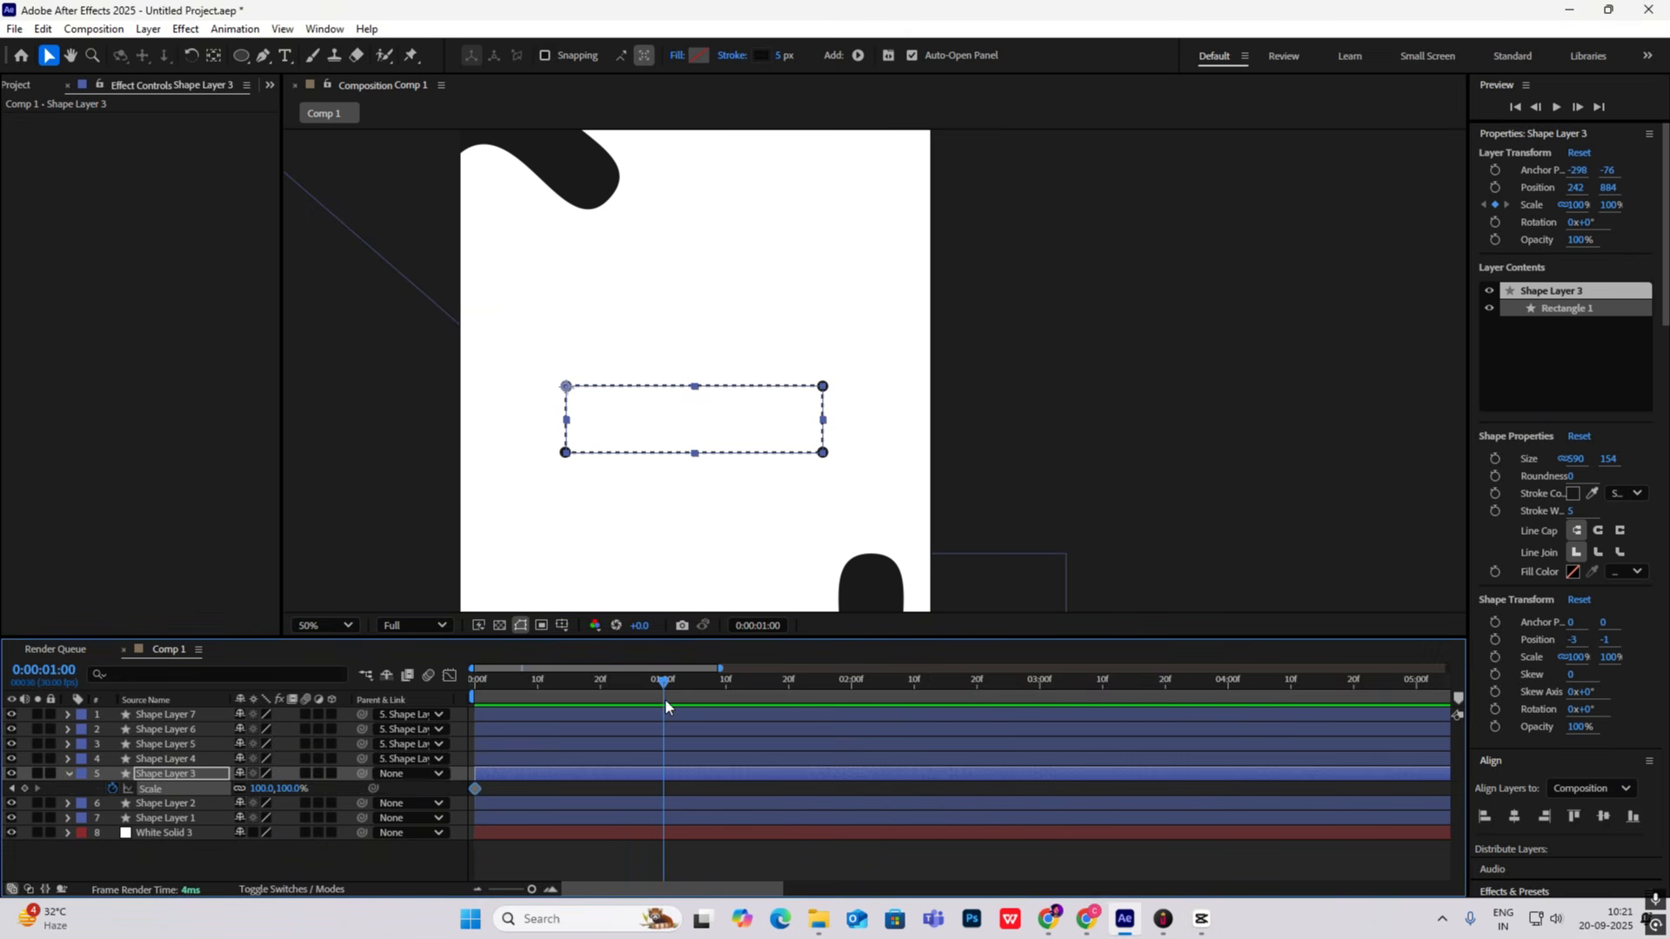
left_click(25, 789)
left_click(12, 789)
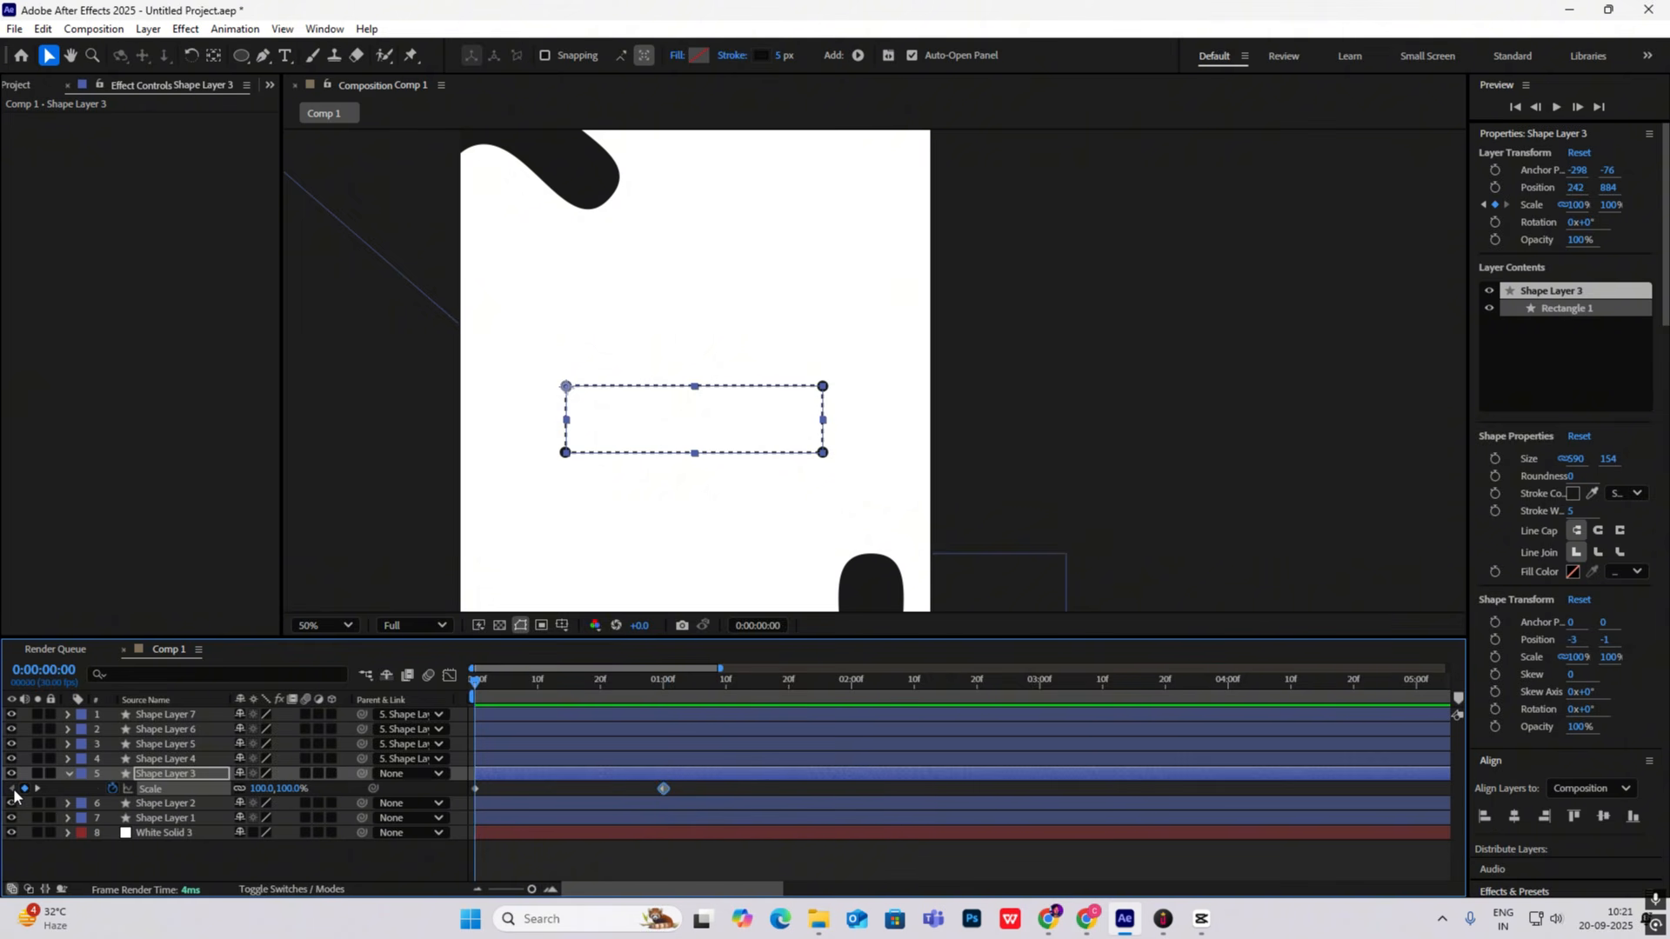
left_click(294, 788)
type("0")
left_click(360, 859)
Step: Easy-ease both scale keyframes, lengthen the ease into the 1-second keyframe in the speed graph, and preview the animation
left_click_drag(476, 685, 659, 771)
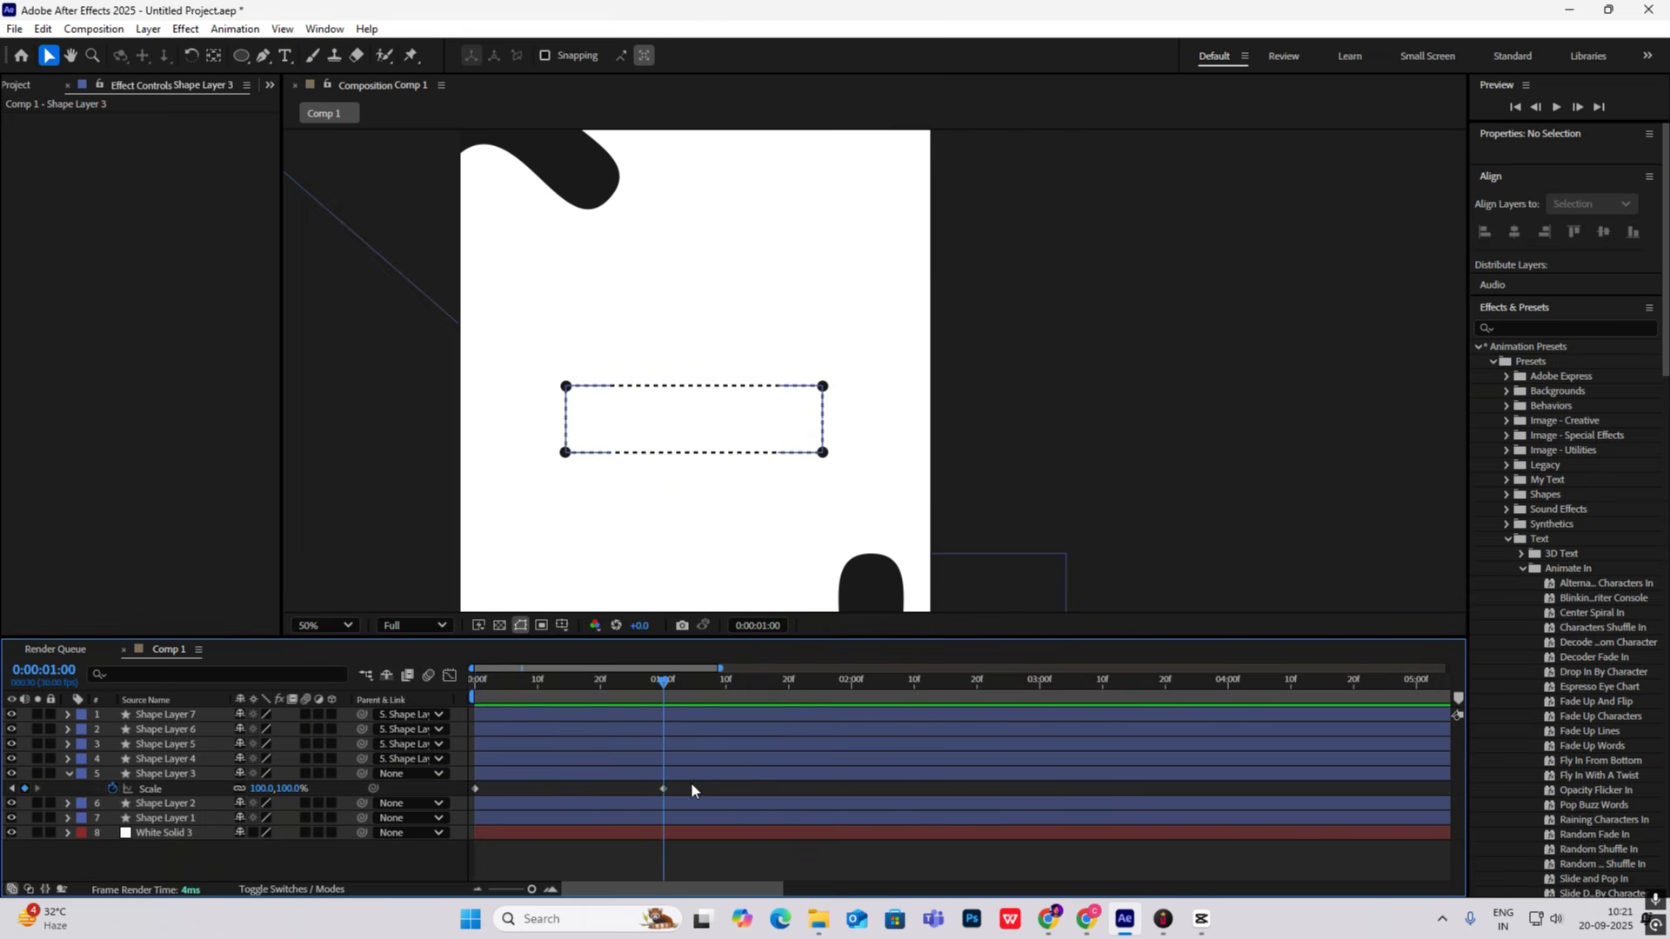
left_click(692, 778)
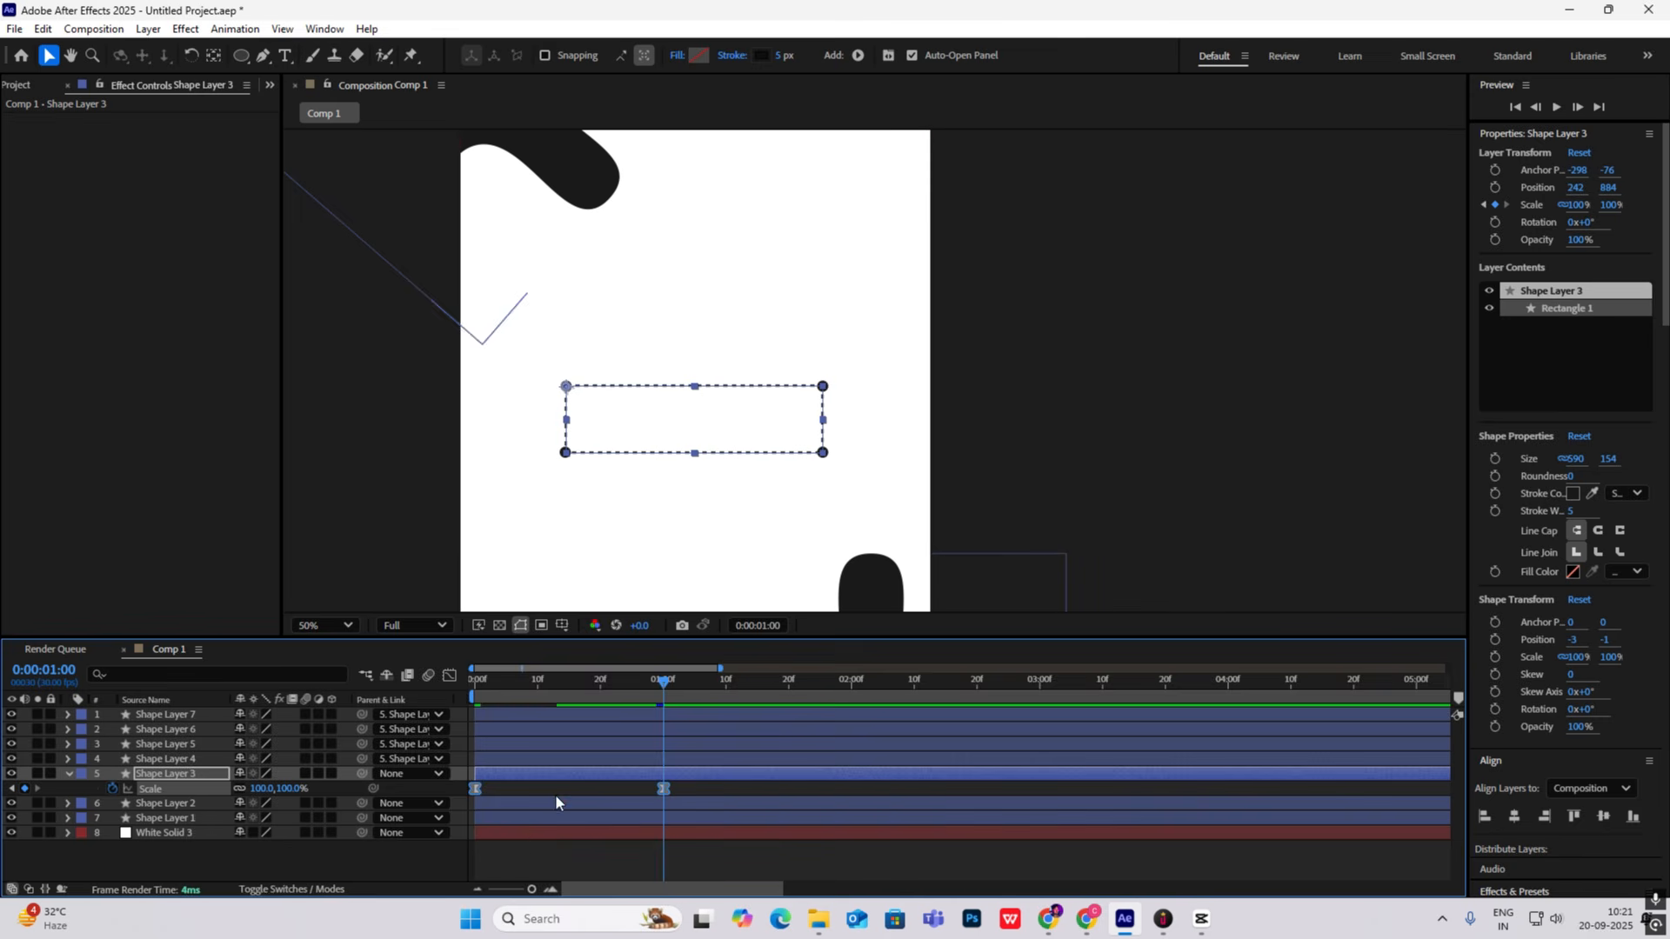
left_click(450, 677)
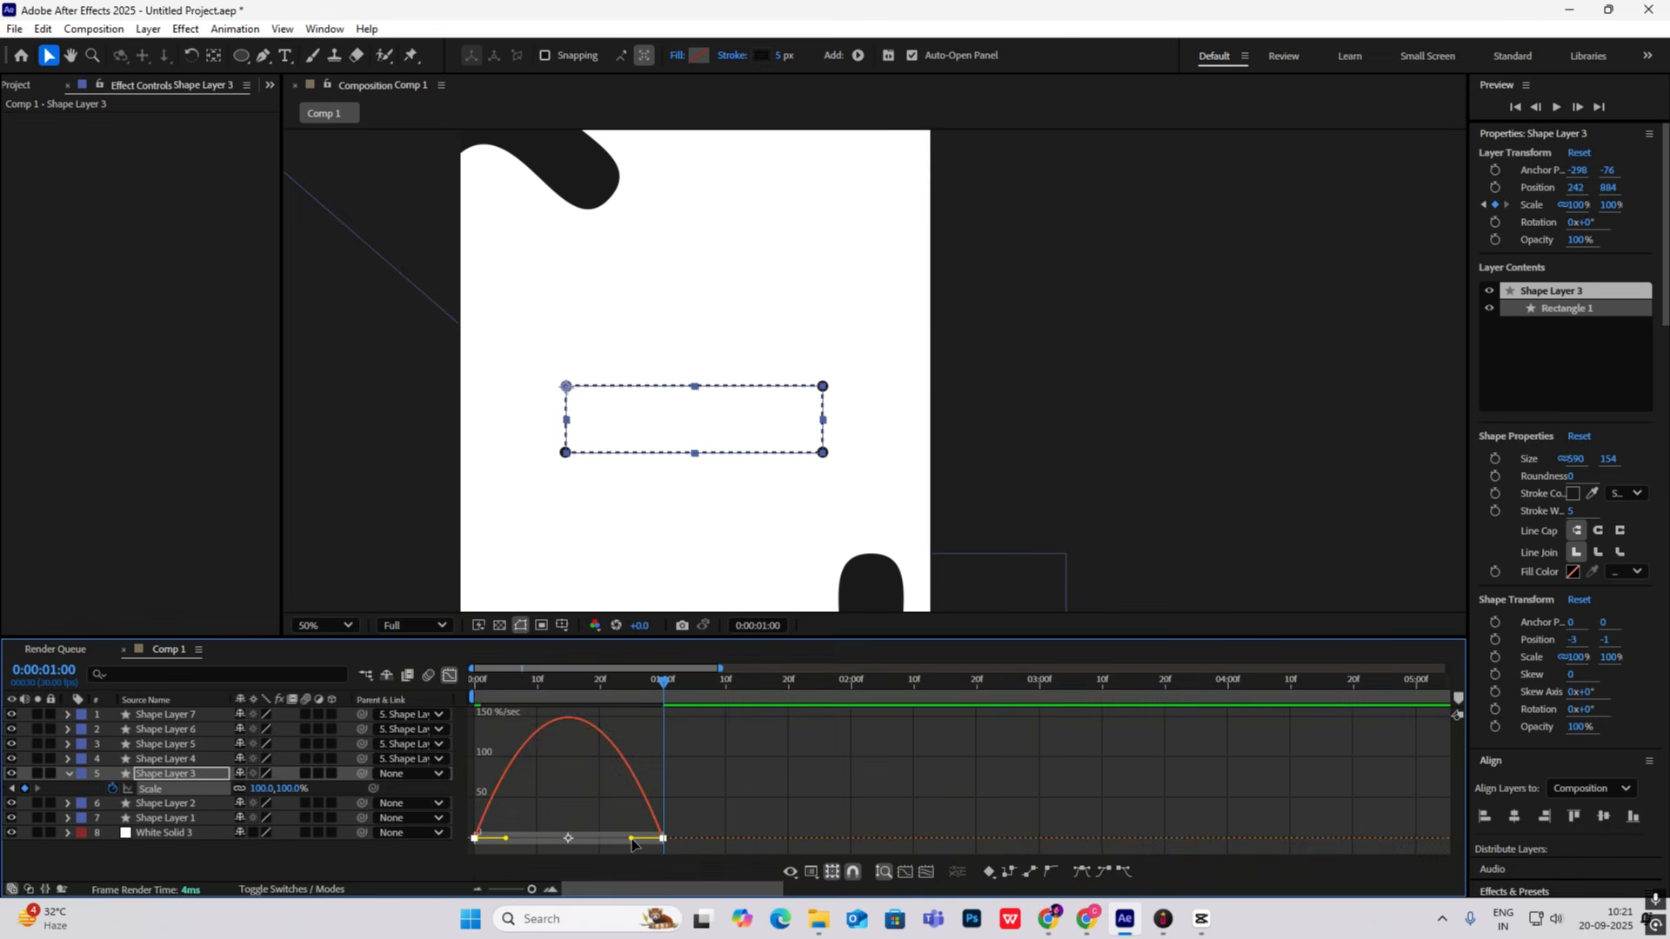
left_click_drag(632, 839, 588, 838)
key("shift+F3")
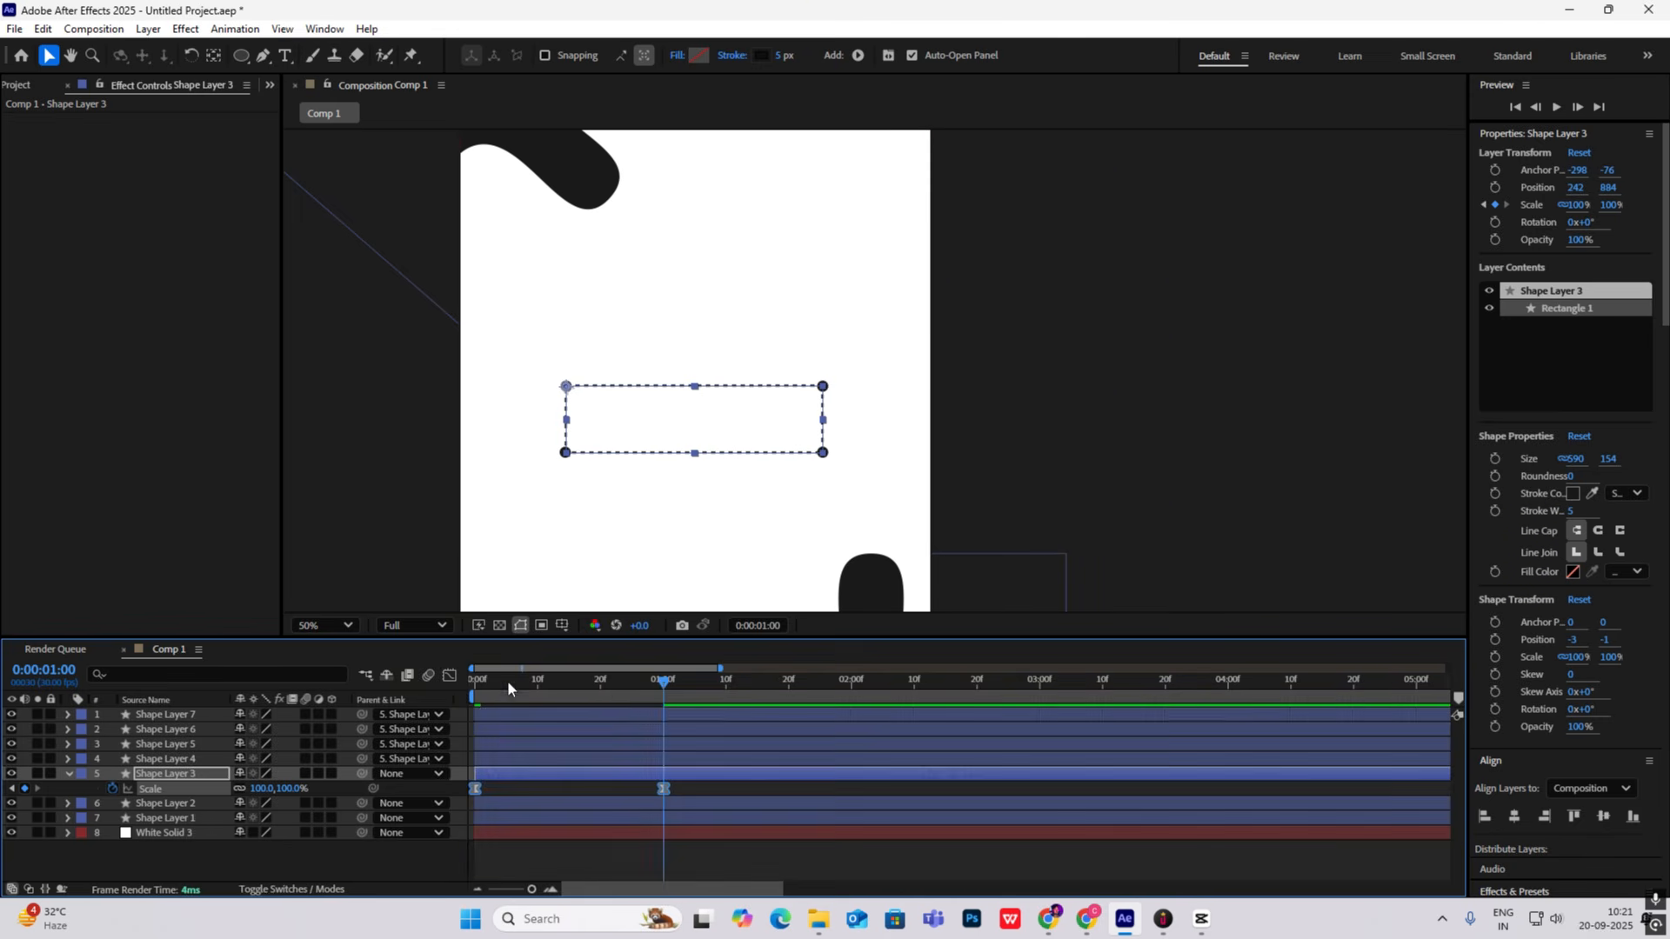
left_click_drag(663, 687, 419, 694)
key("space")
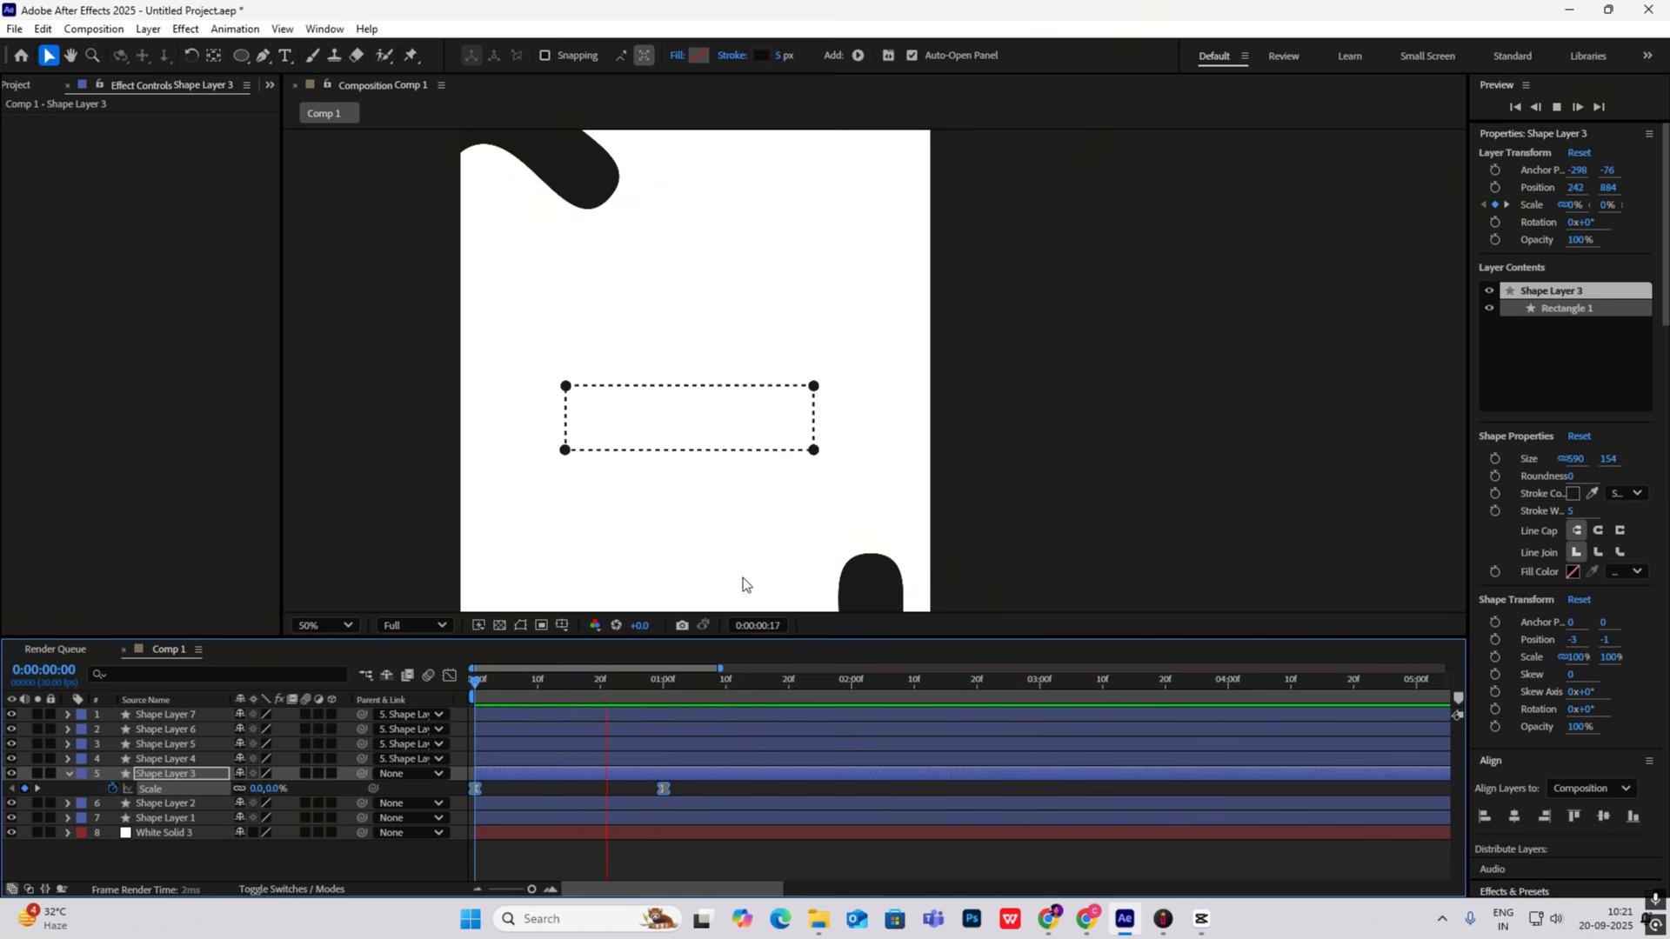
Step: Add arrow.png as the topmost layer of Comp 1 and rotate it to -63°
key("space")
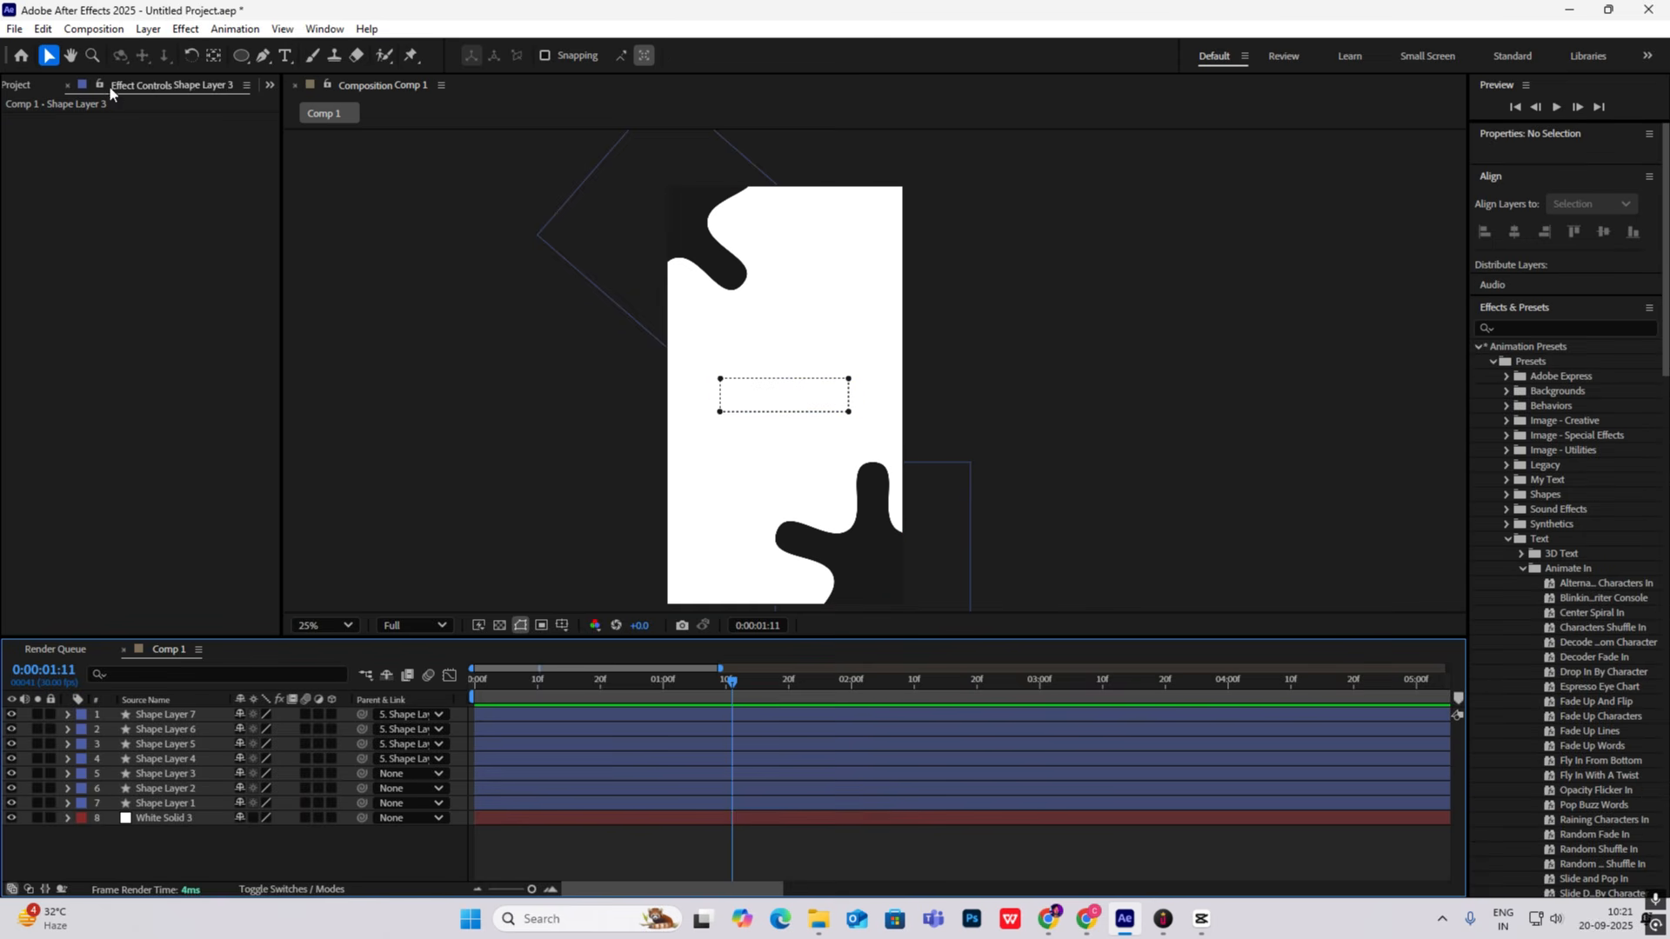
left_click(49, 85)
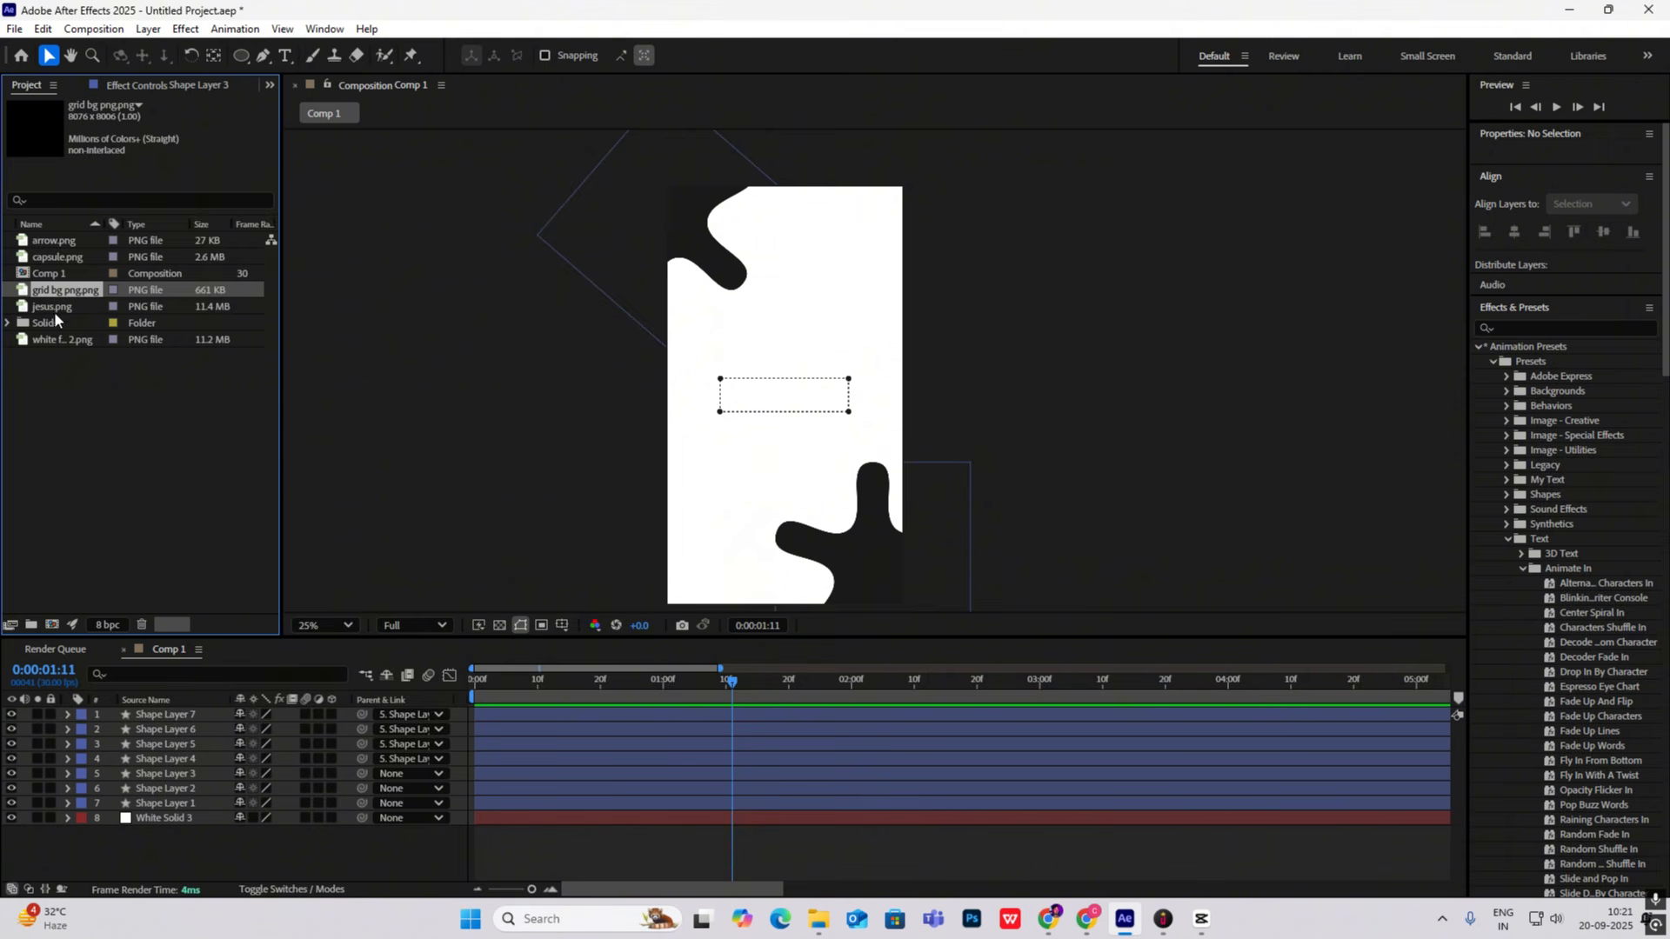
left_click_drag(54, 243, 139, 713)
scroll(824, 414, "up", 1)
key("r")
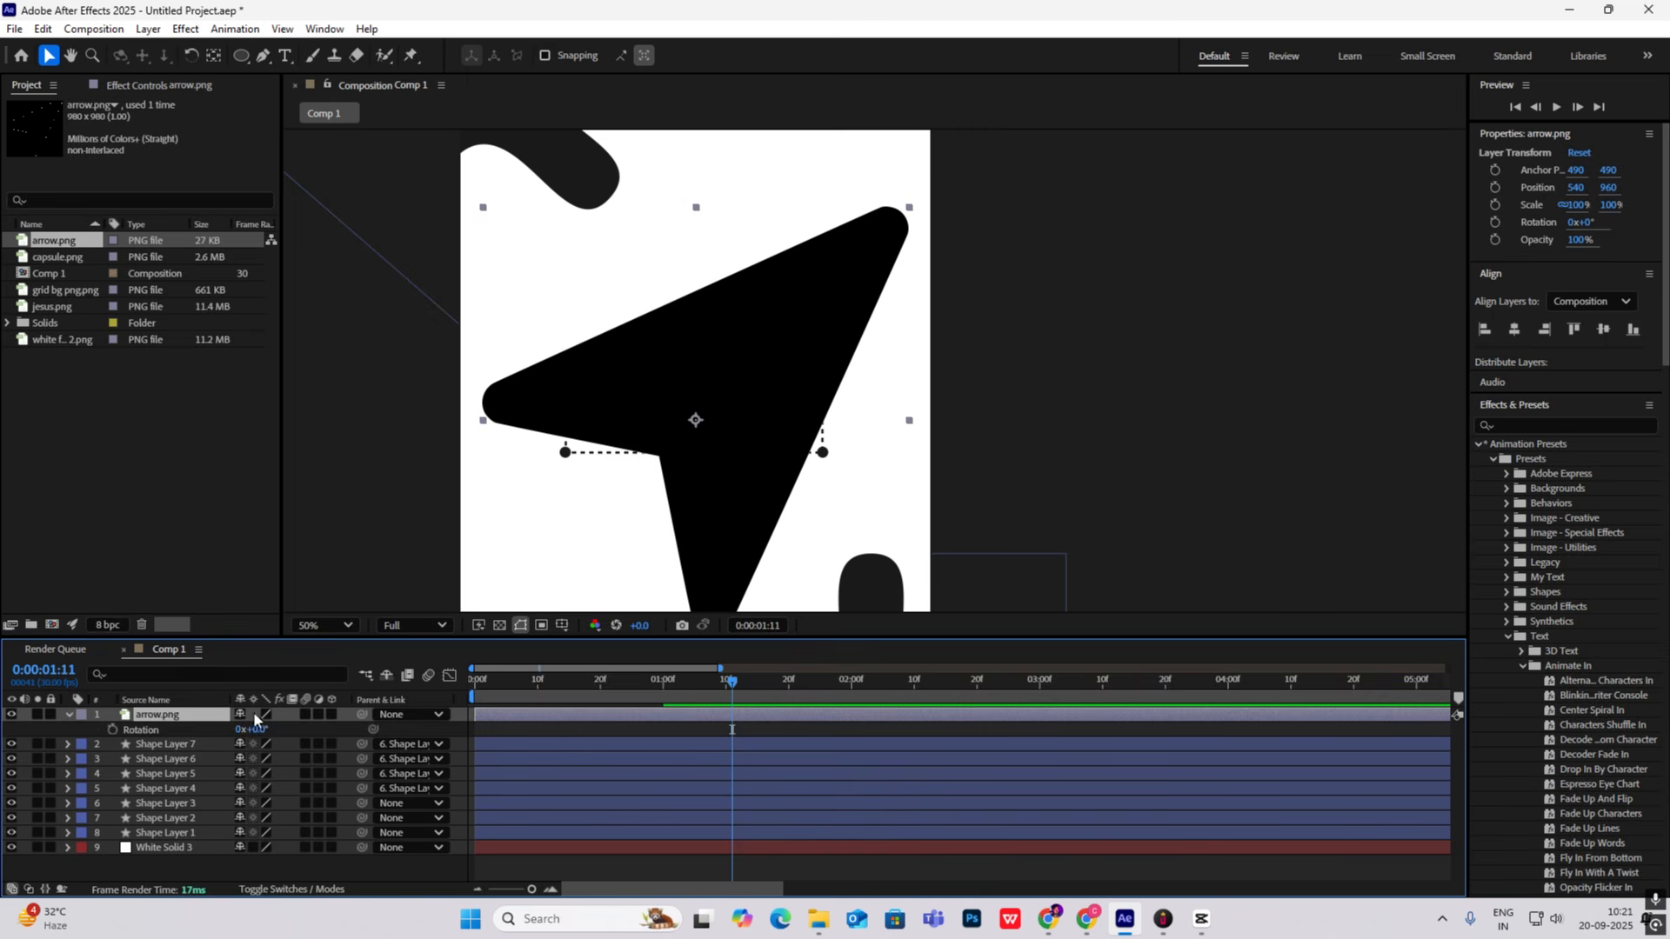
left_click_drag(262, 730, 216, 727)
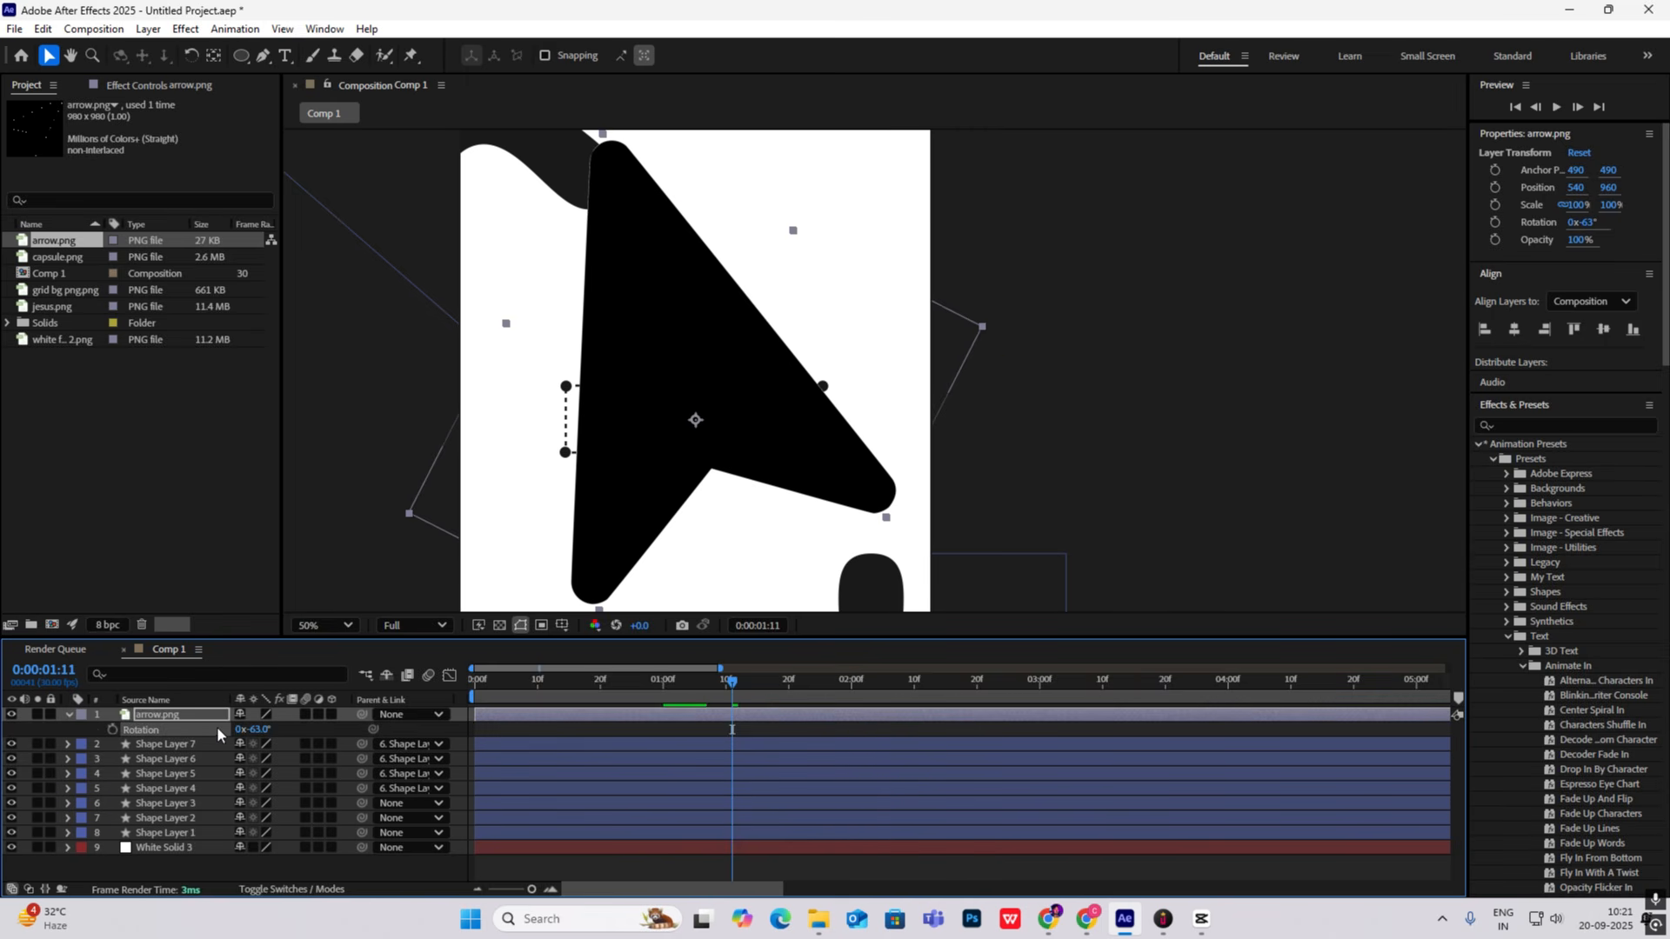
Step: Scale the arrow layer down to 6% and place it just inside the dashed rectangle's upper-left corner
key("s")
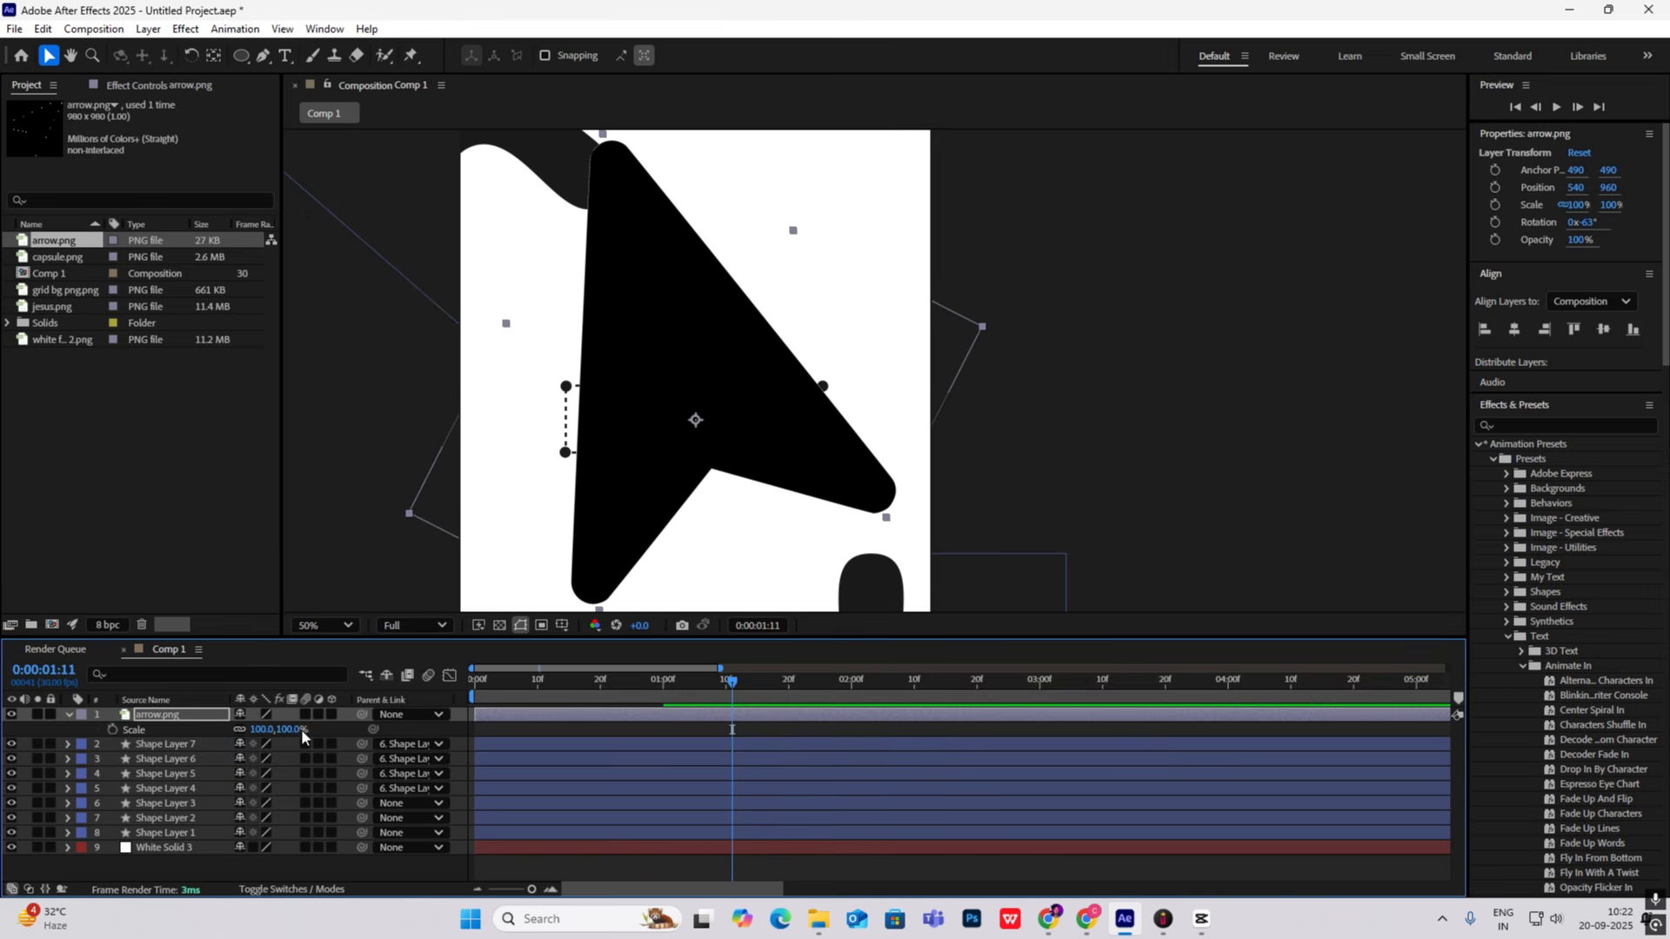
left_click_drag(301, 729, 232, 743)
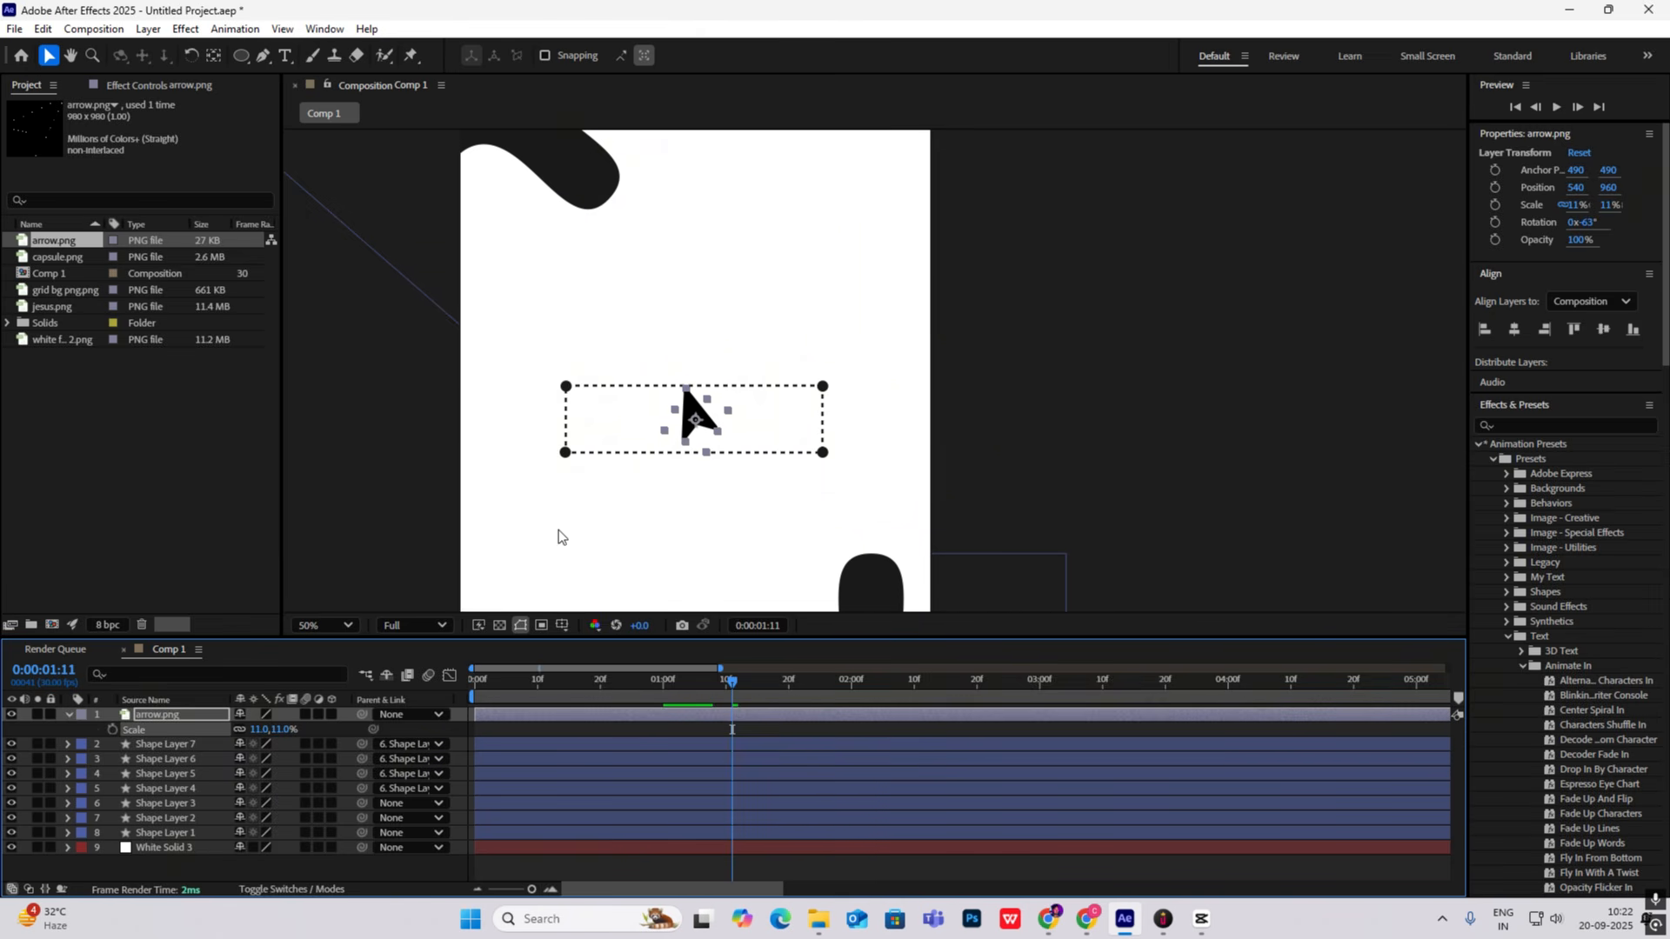
left_click_drag(699, 417, 699, 417)
left_click_drag(698, 418, 583, 416)
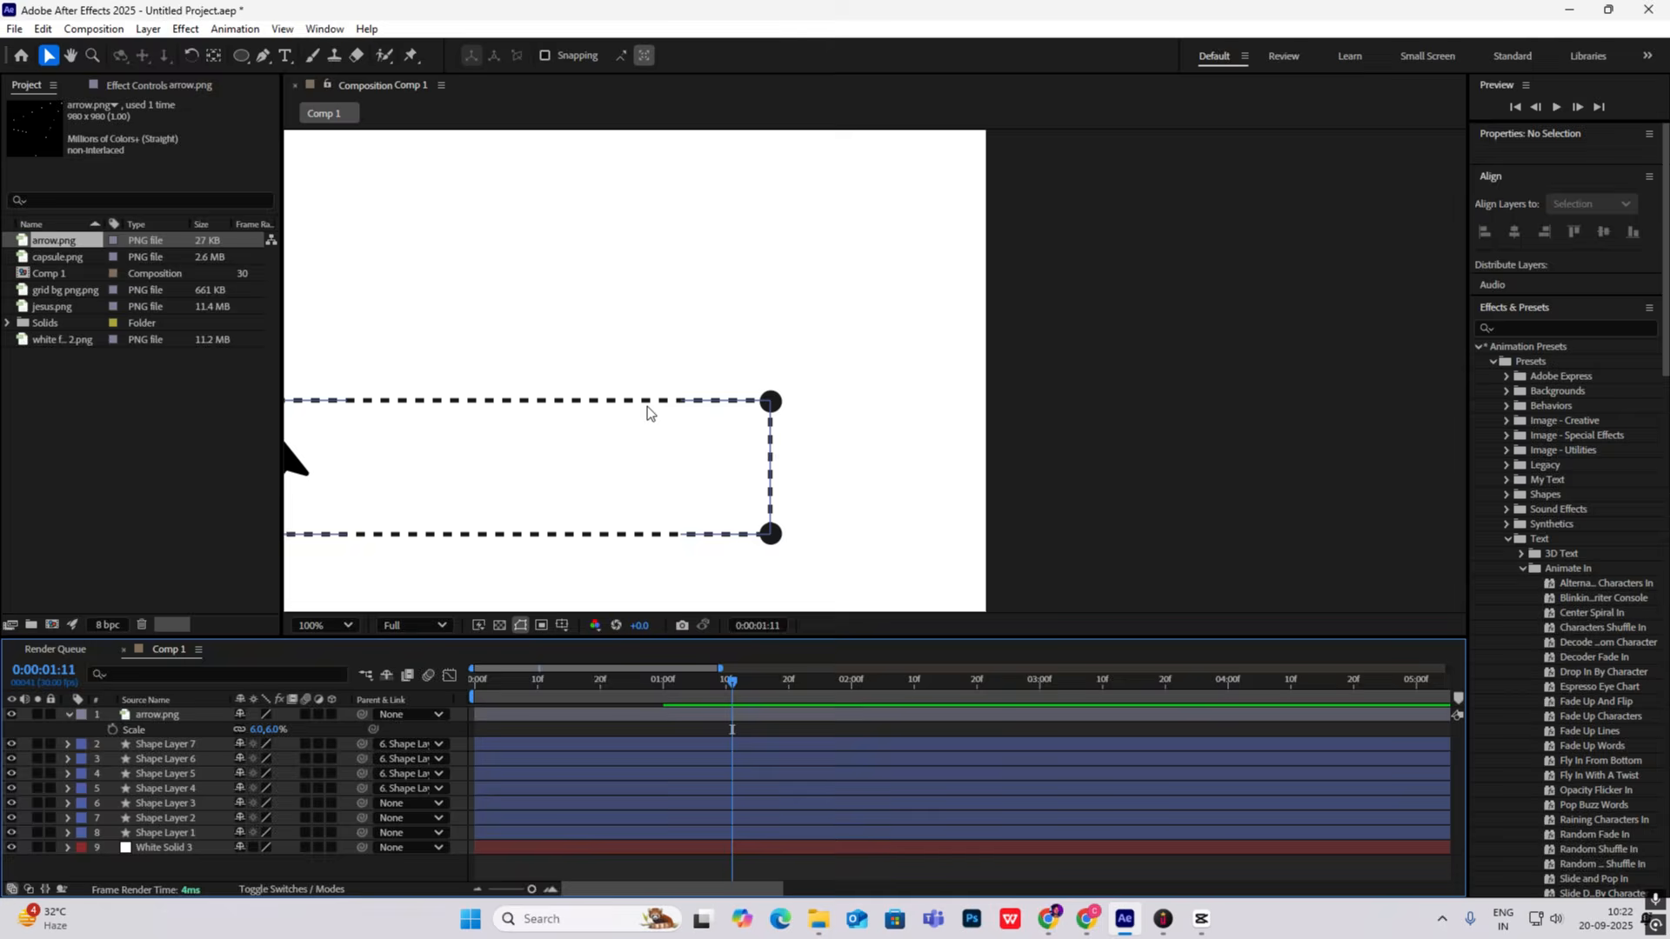
scroll(647, 405, "down", 4)
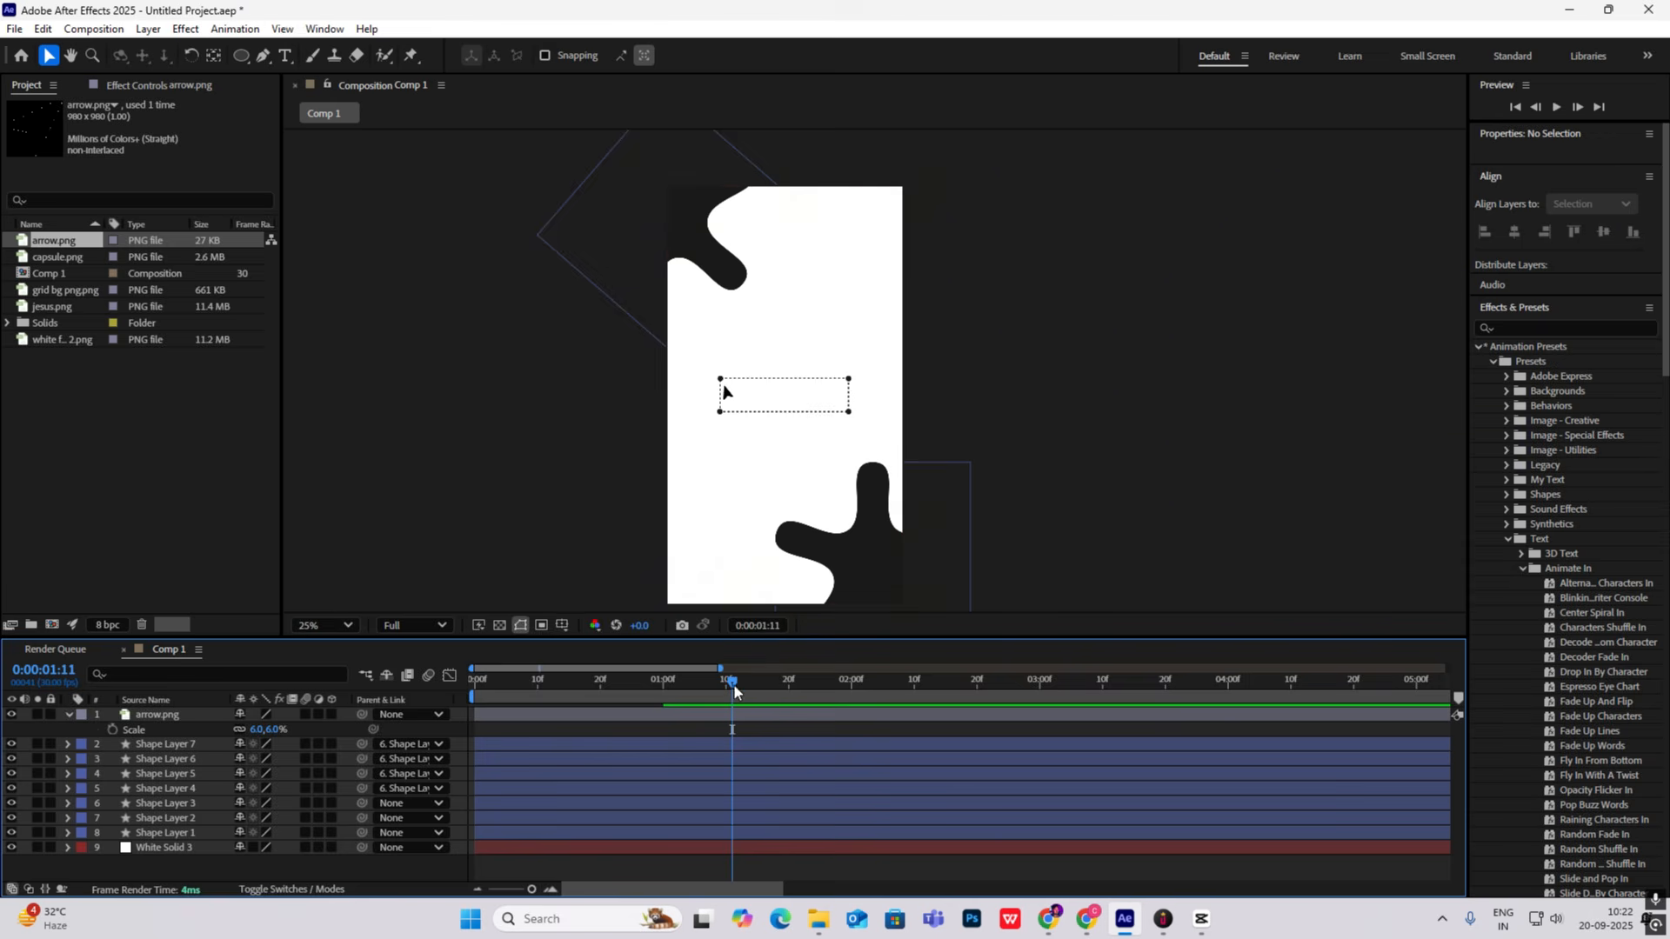
Step: Keyframe the arrow's position from the rectangle's upper-left corner (250, 916) at 0:00 to its lower-right corner (844, 1066) at 1 second
key("Home")
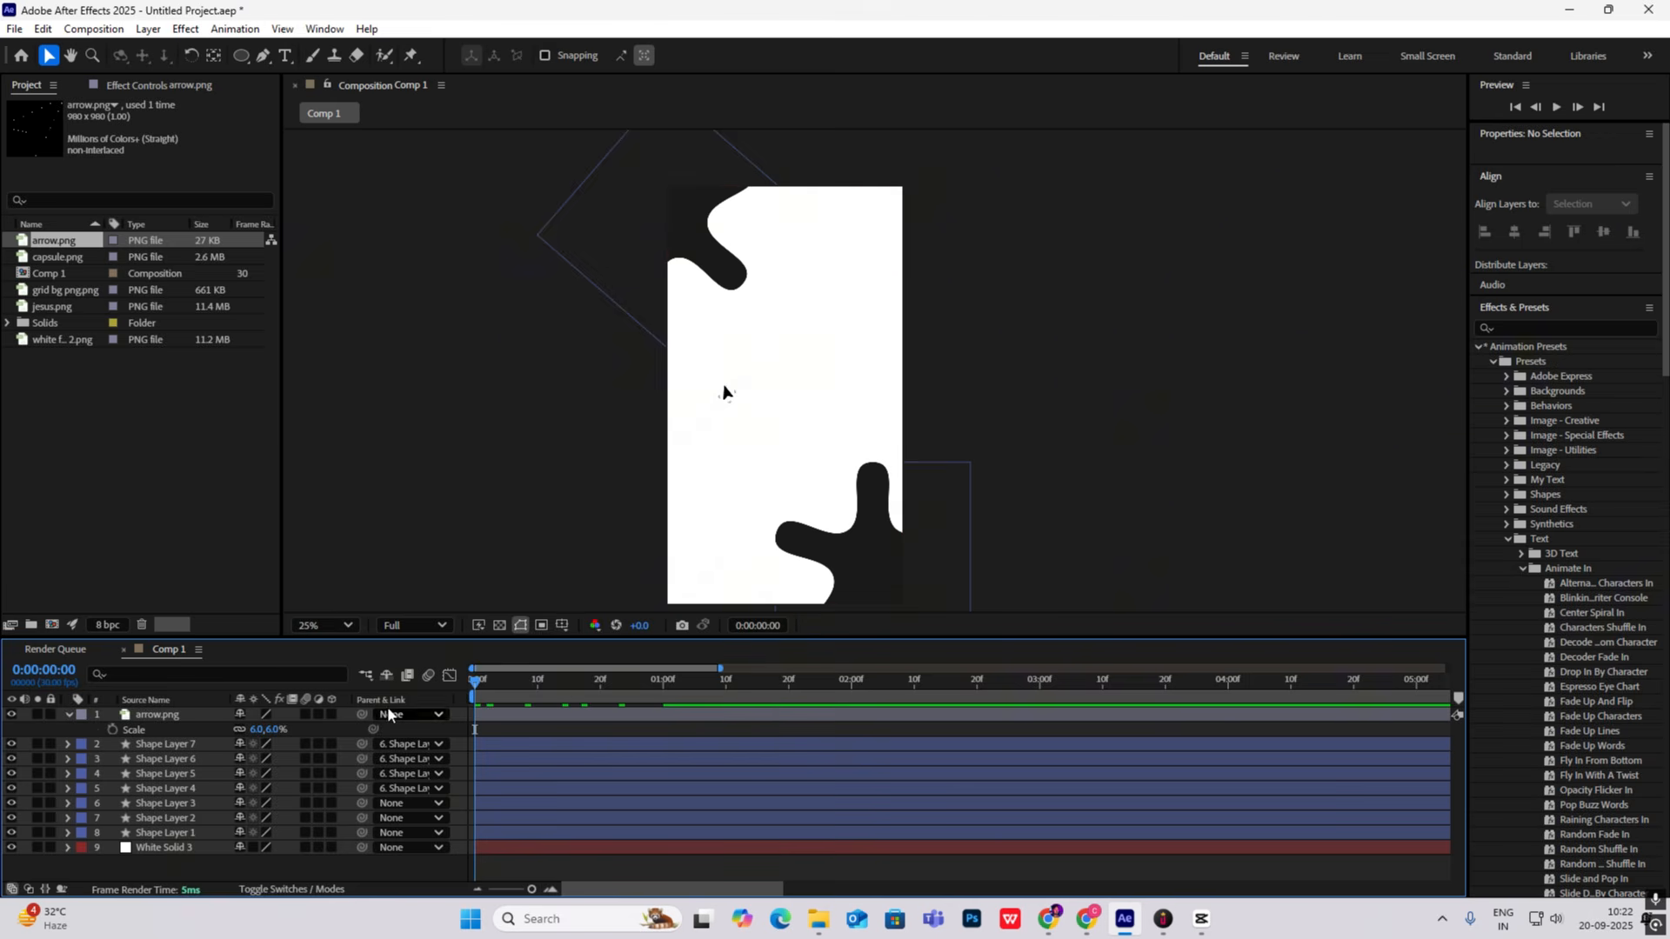
left_click(193, 802)
key("s")
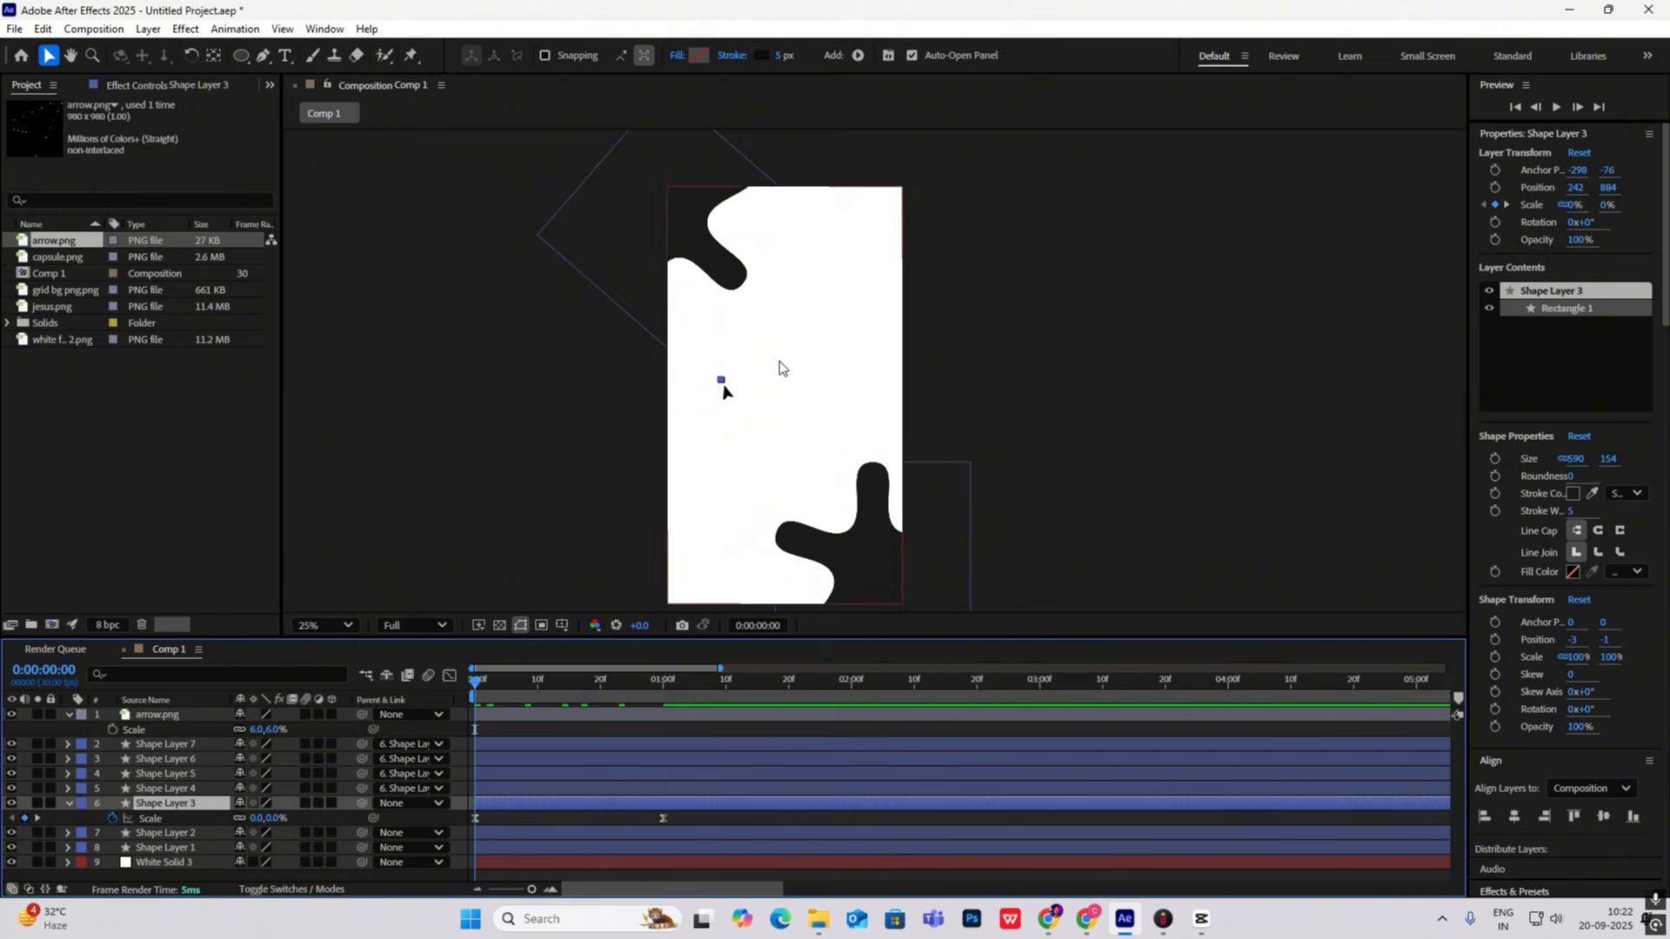
left_click(157, 715)
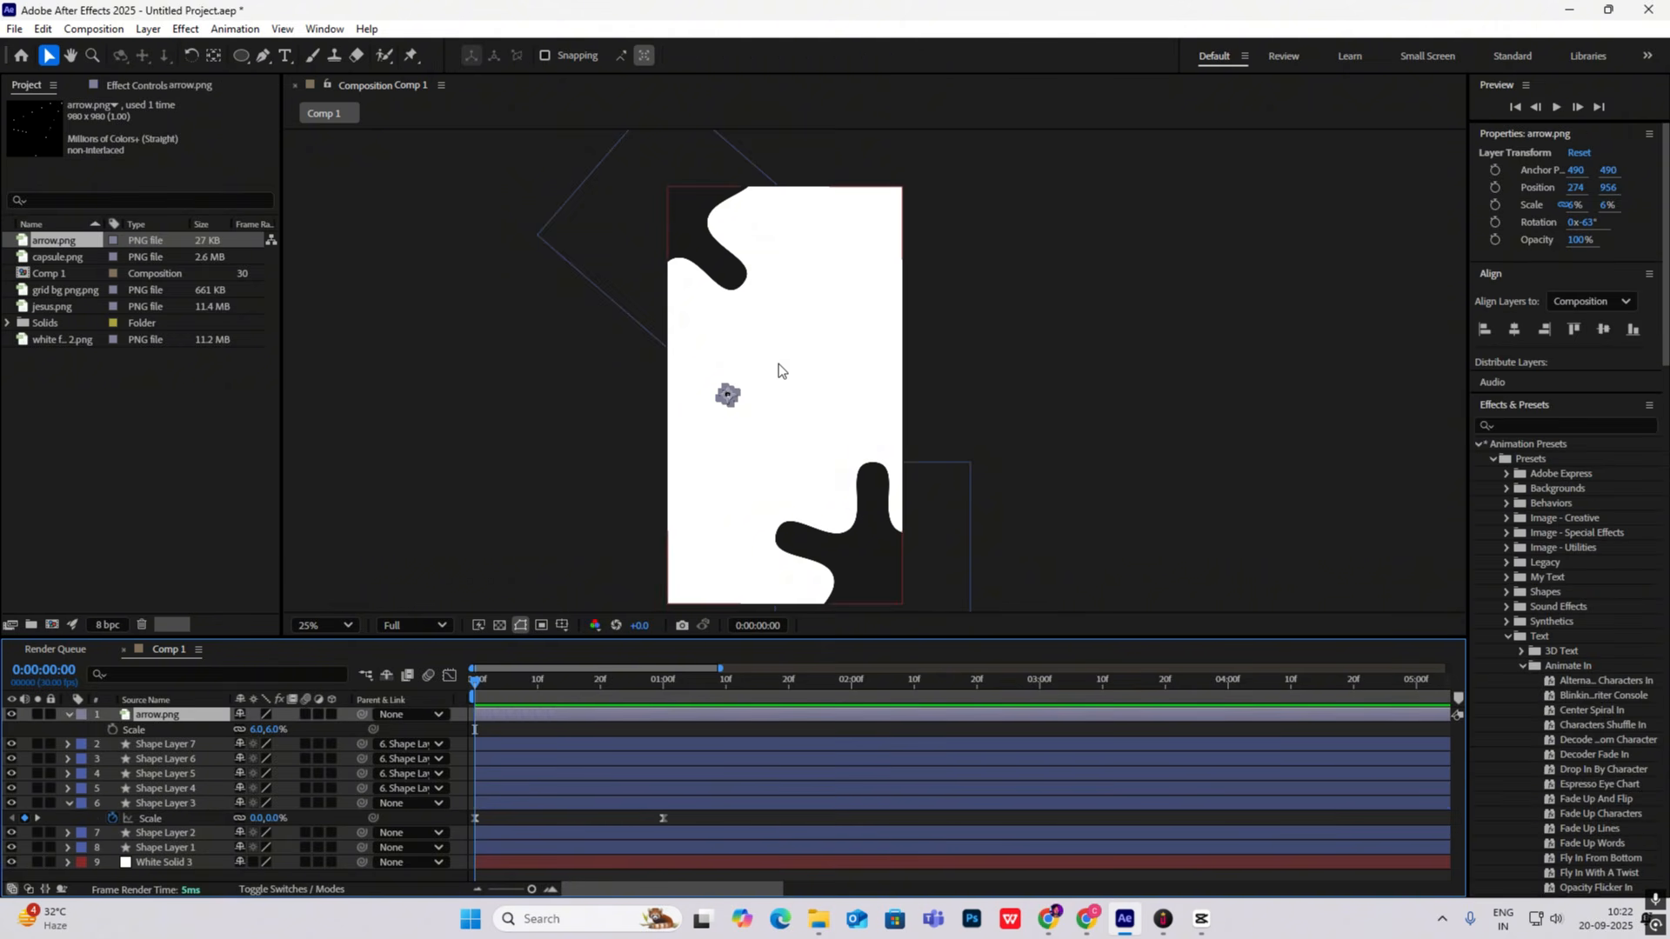
key("period")
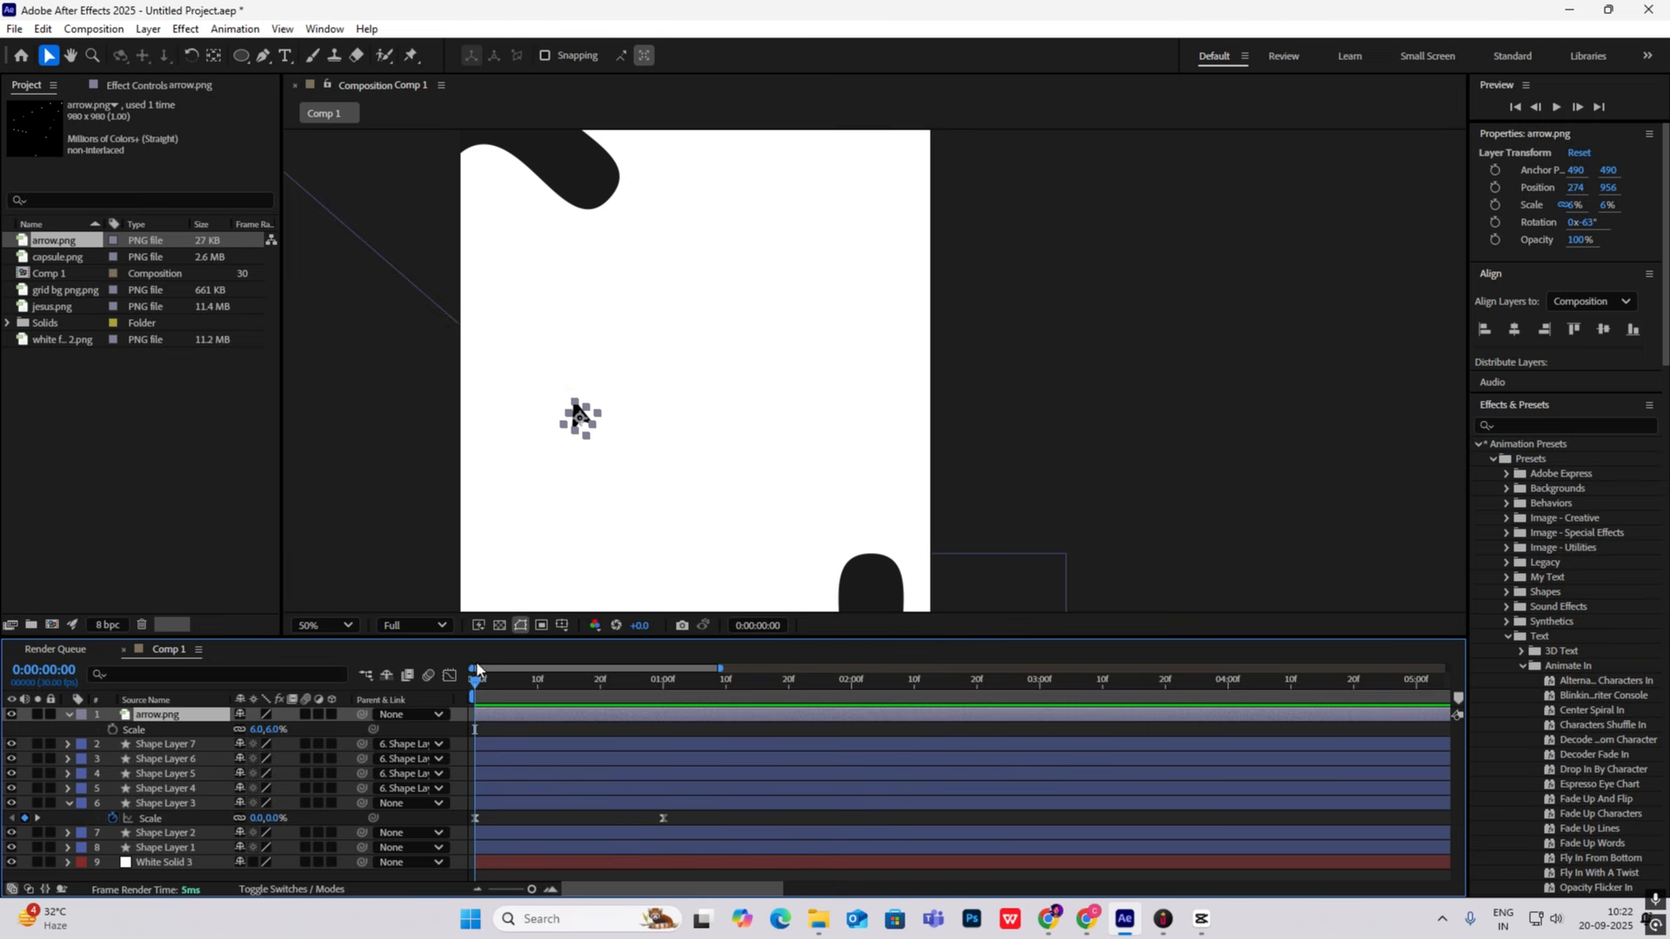
left_click_drag(477, 670, 660, 744)
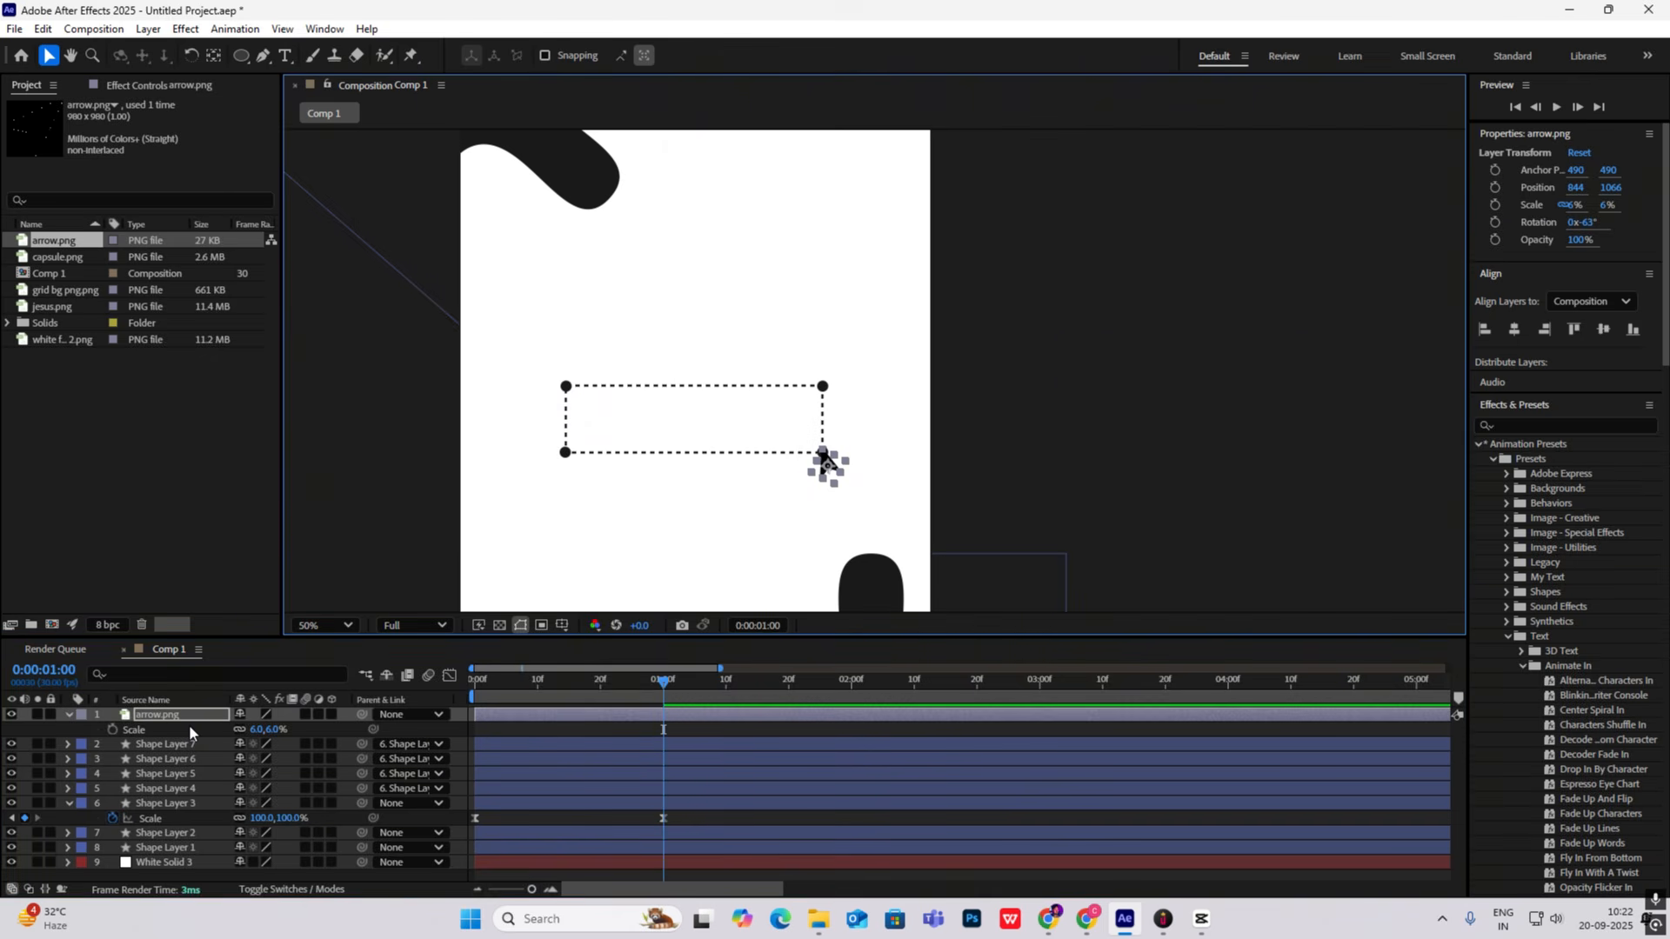
key("shift+p")
left_click(111, 730)
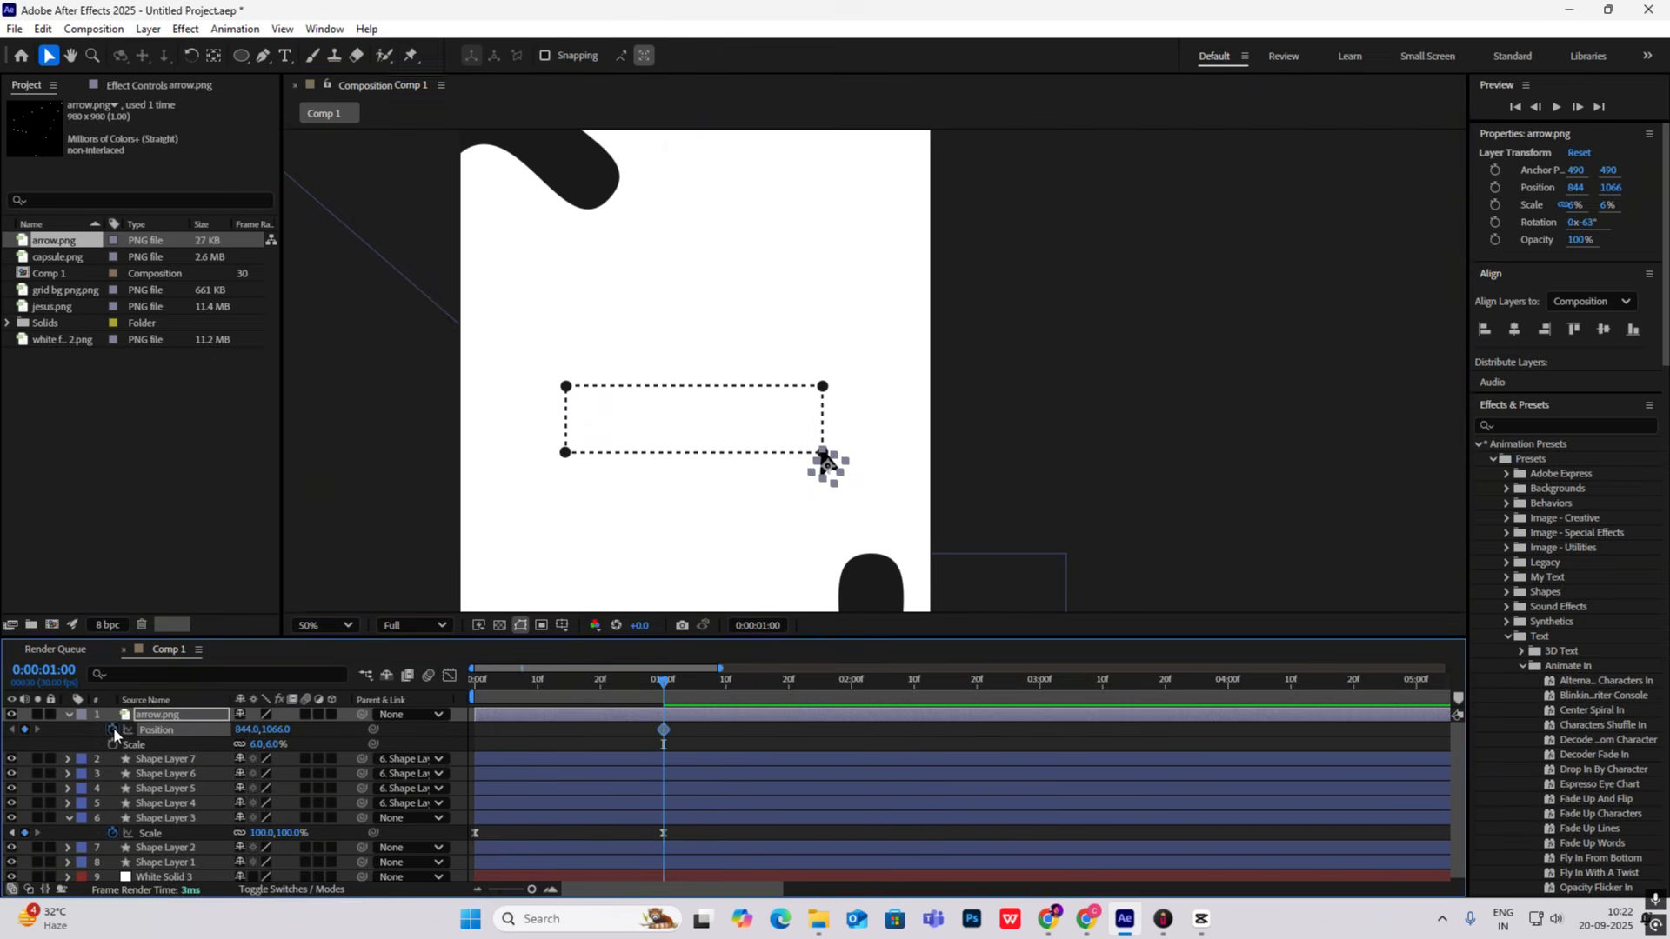
key("Home")
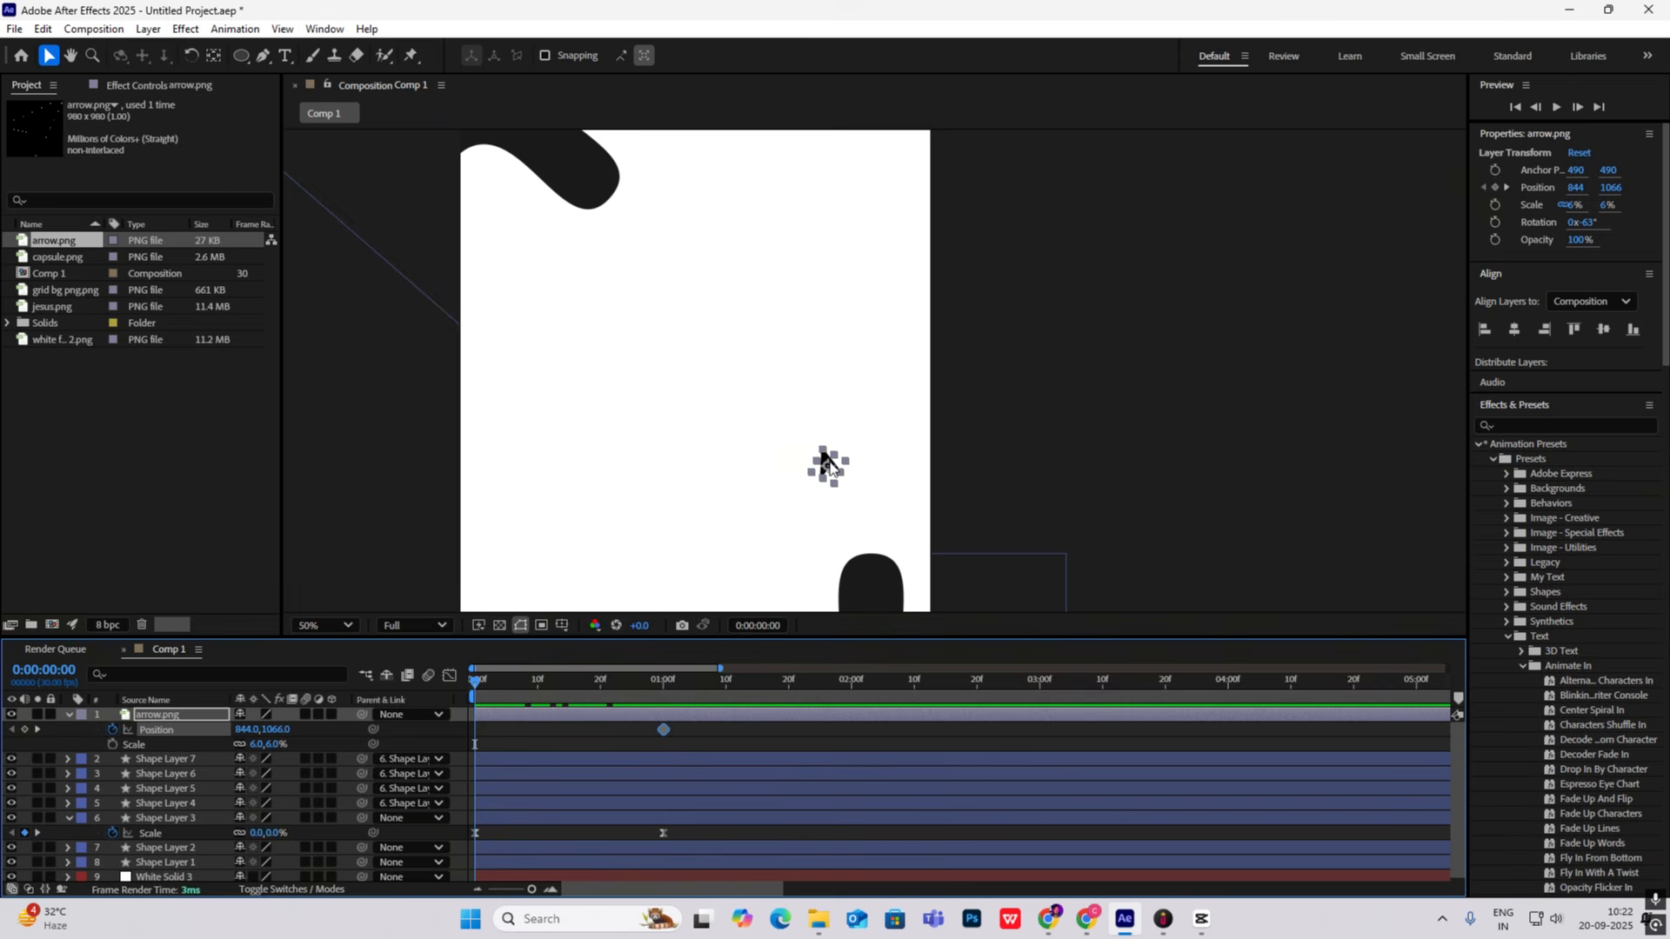
left_click_drag(831, 468, 570, 400)
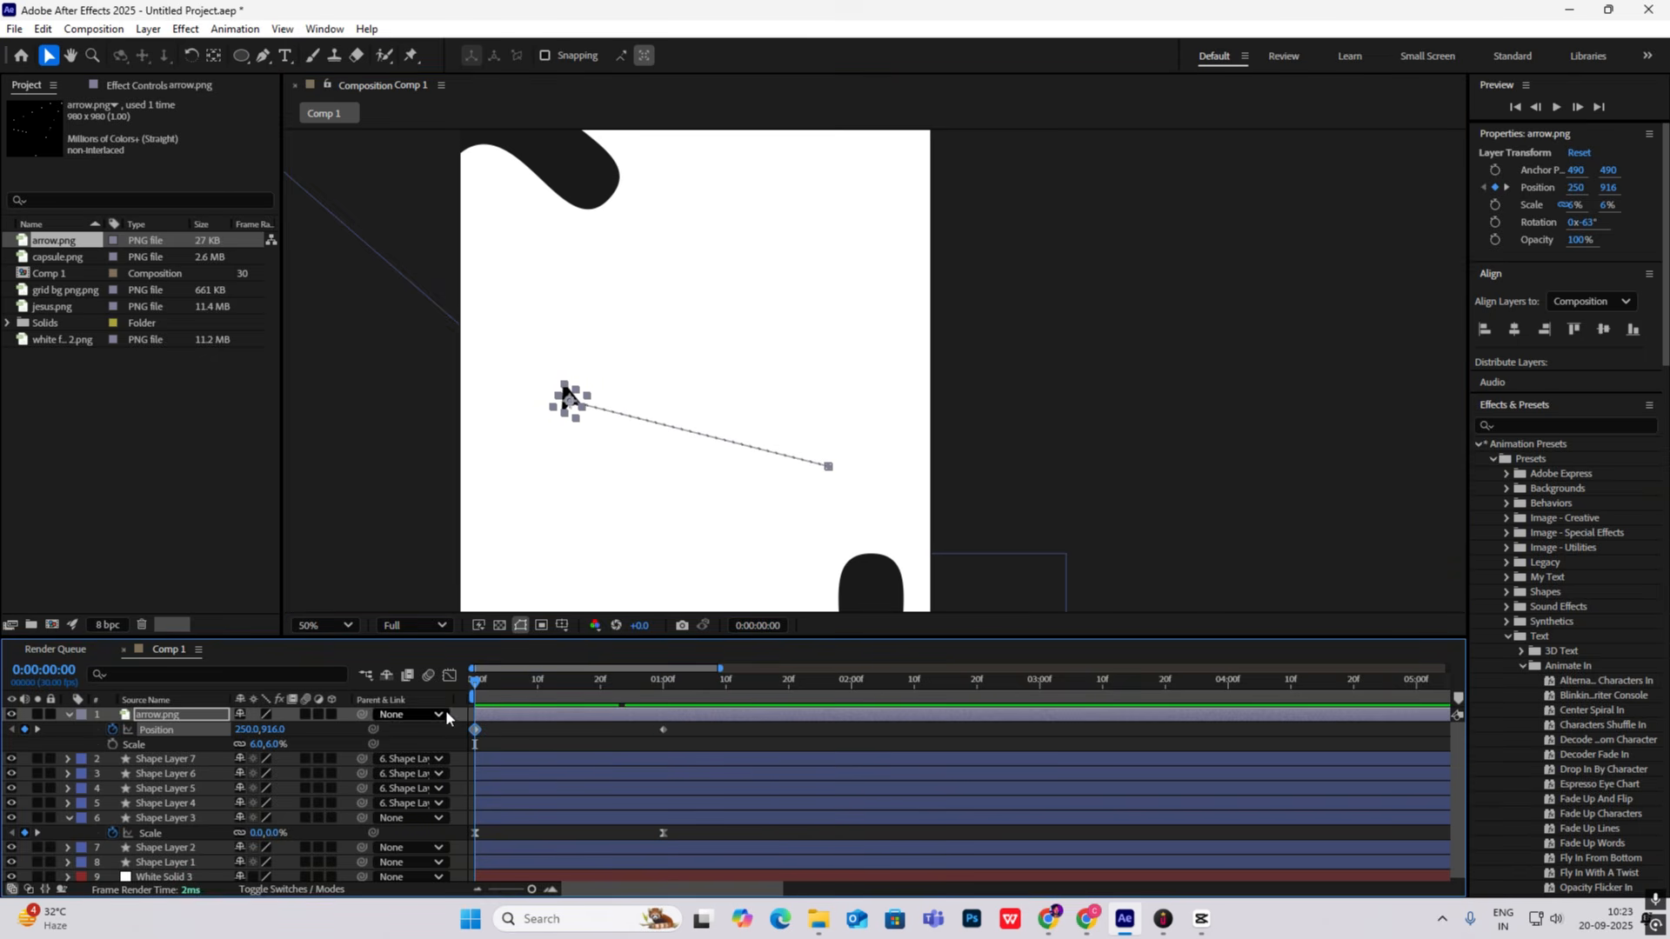
Step: Easy-ease the arrow's two position keyframes, lengthen the ease into the 1-second keyframe in the speed graph, and preview the motion
left_click_drag(708, 723, 431, 748)
key("F9")
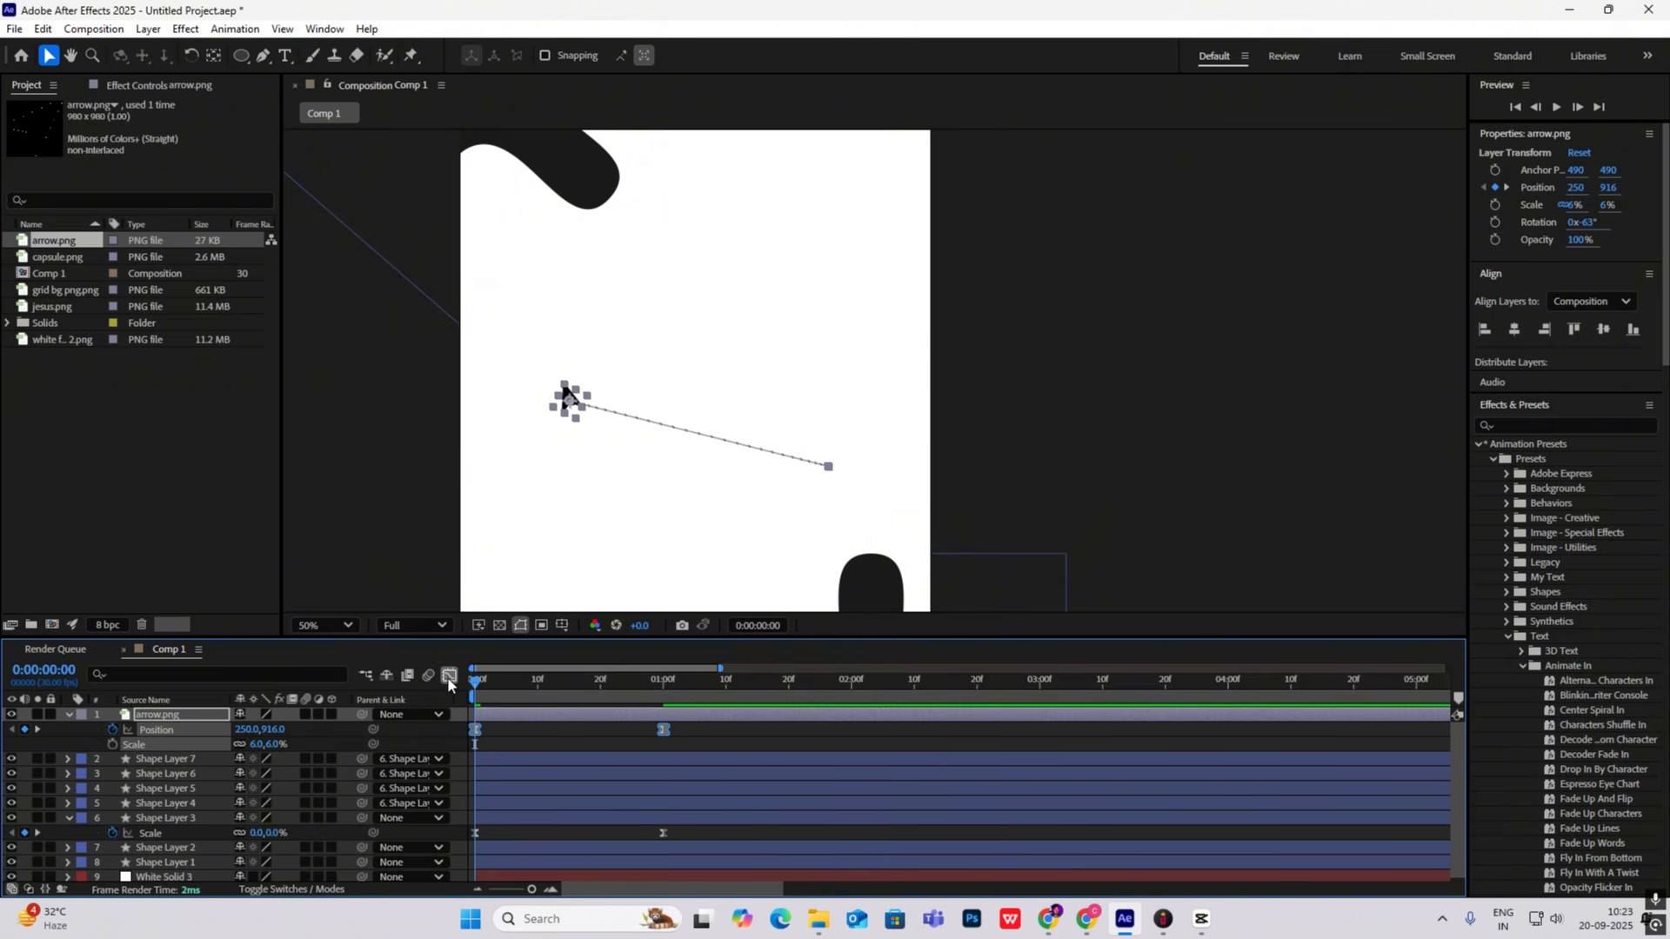
left_click(448, 675)
left_click_drag(634, 844, 583, 847)
left_click(448, 676)
key("space")
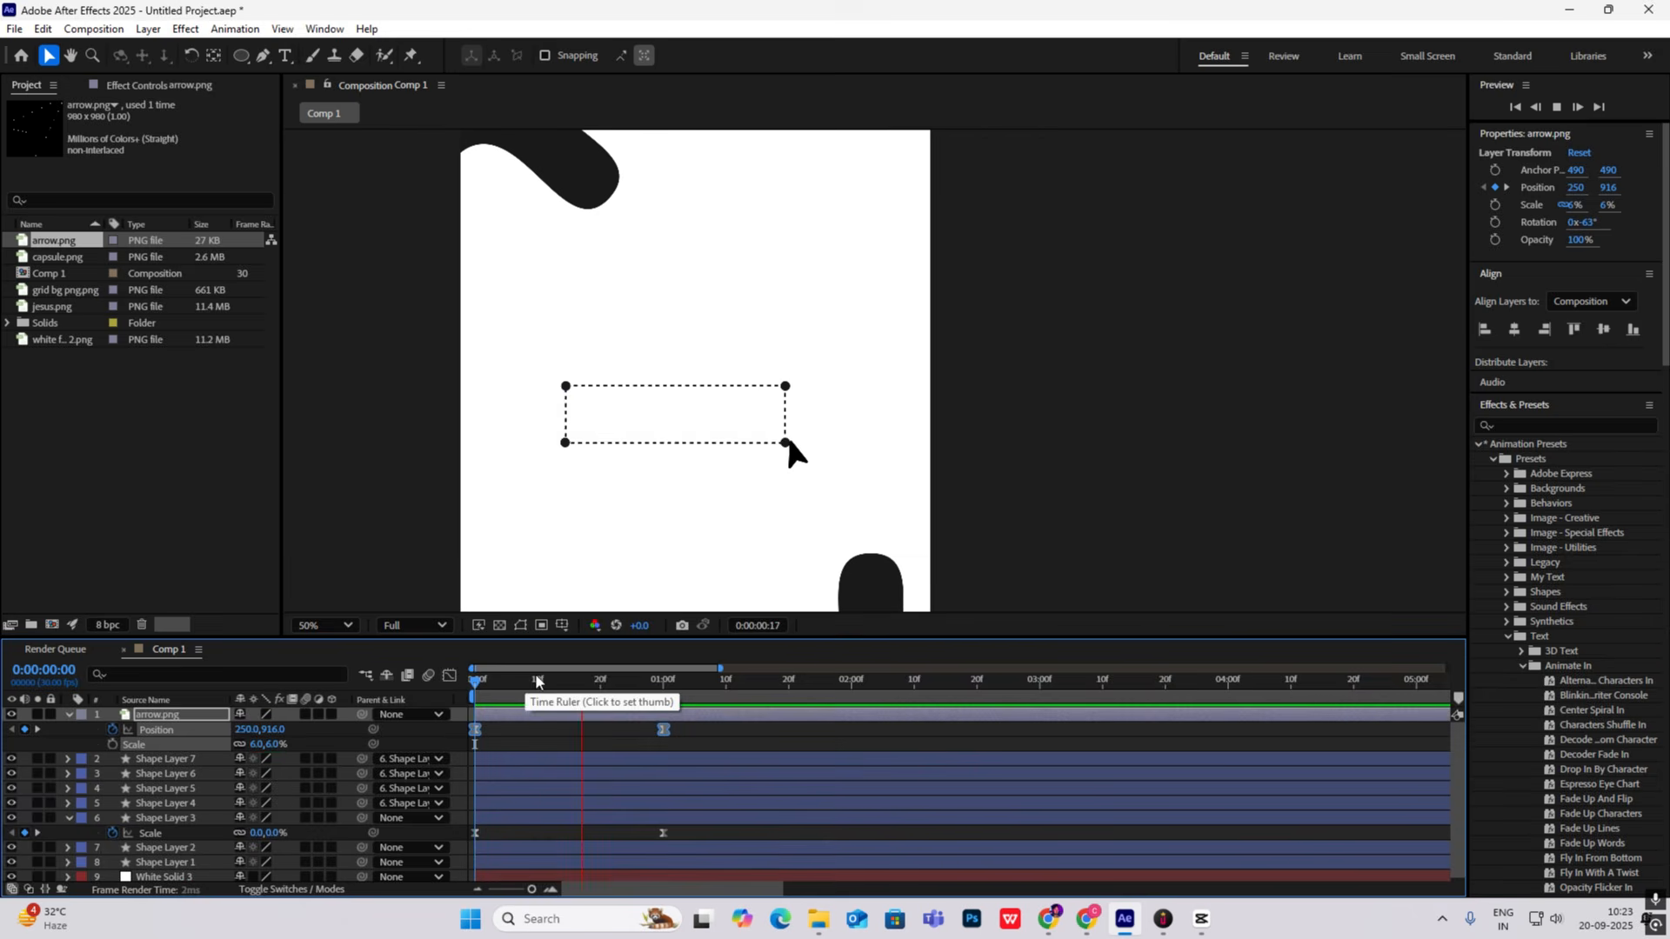
key("space")
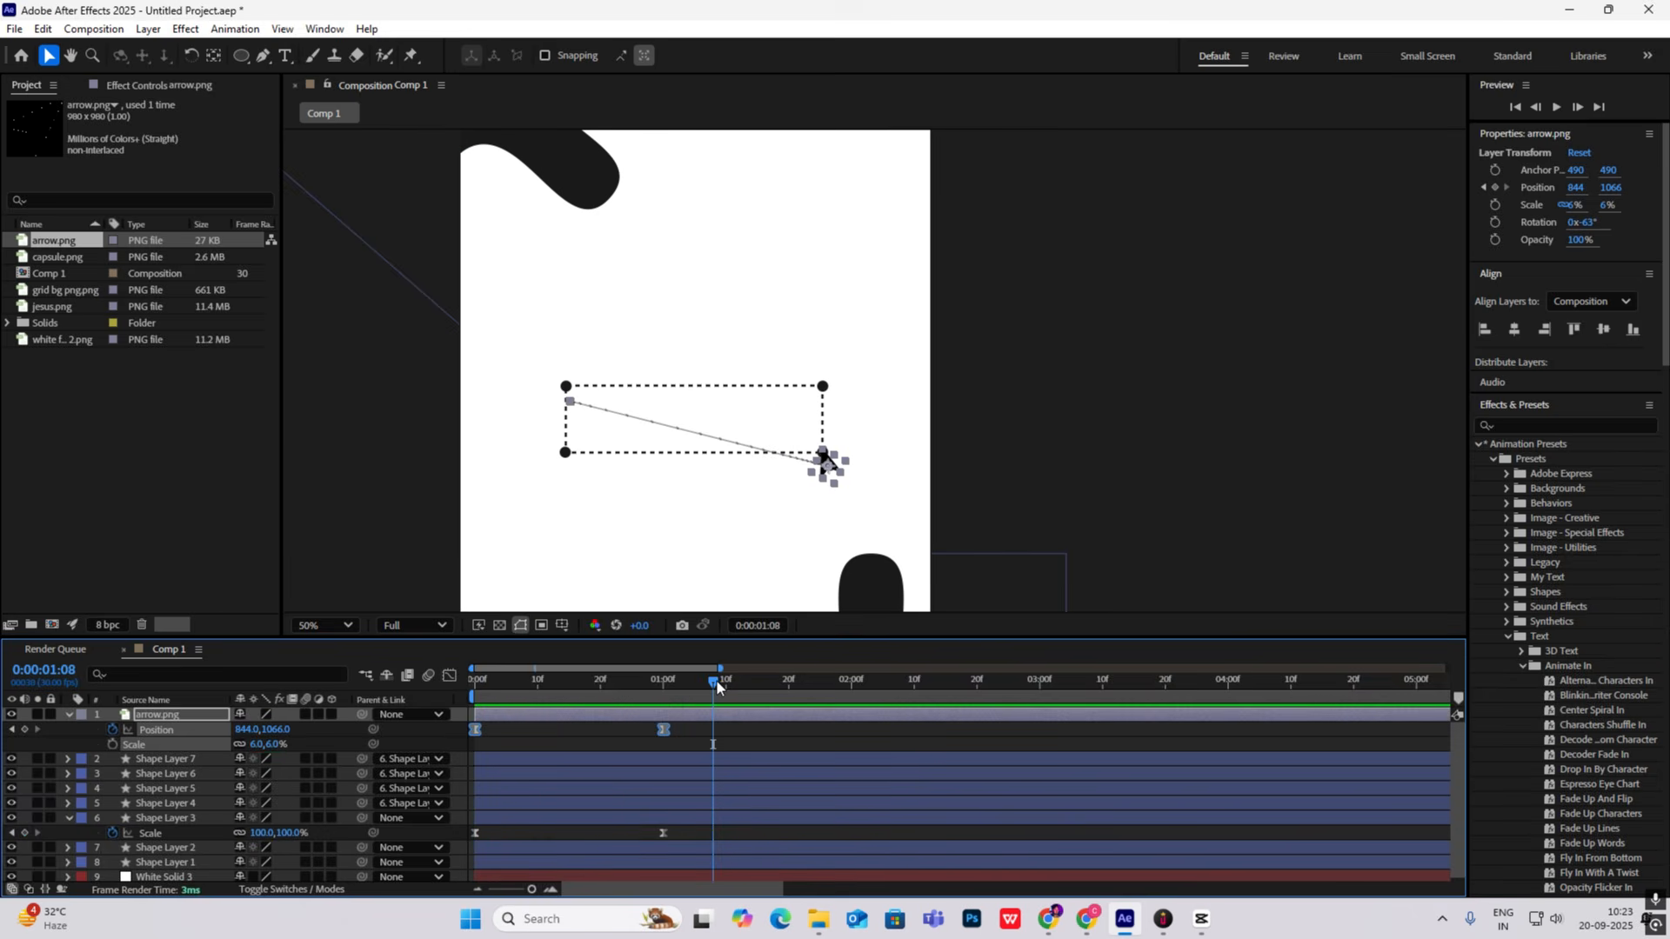
Step: Shift the arrow and dashed rectangle layers so their keyframes start at frame 10, and extend both layers' starts back to 0:00
left_click_drag(718, 688, 420, 701)
left_click_drag(561, 382, 907, 446)
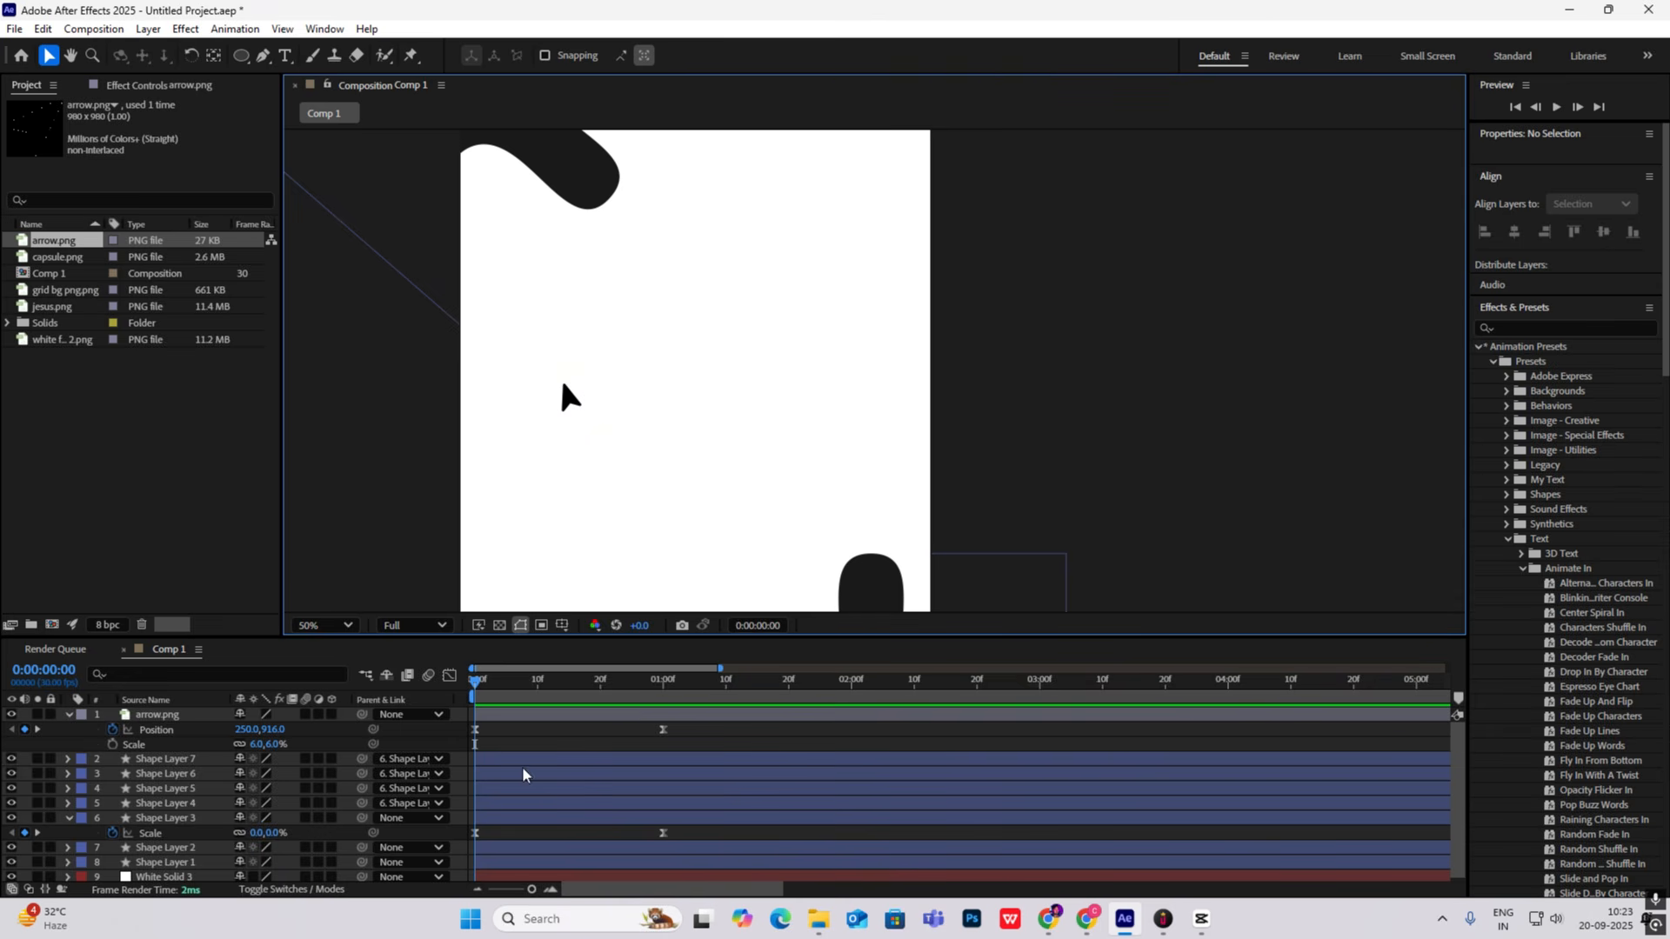
left_click_drag(497, 715, 527, 716)
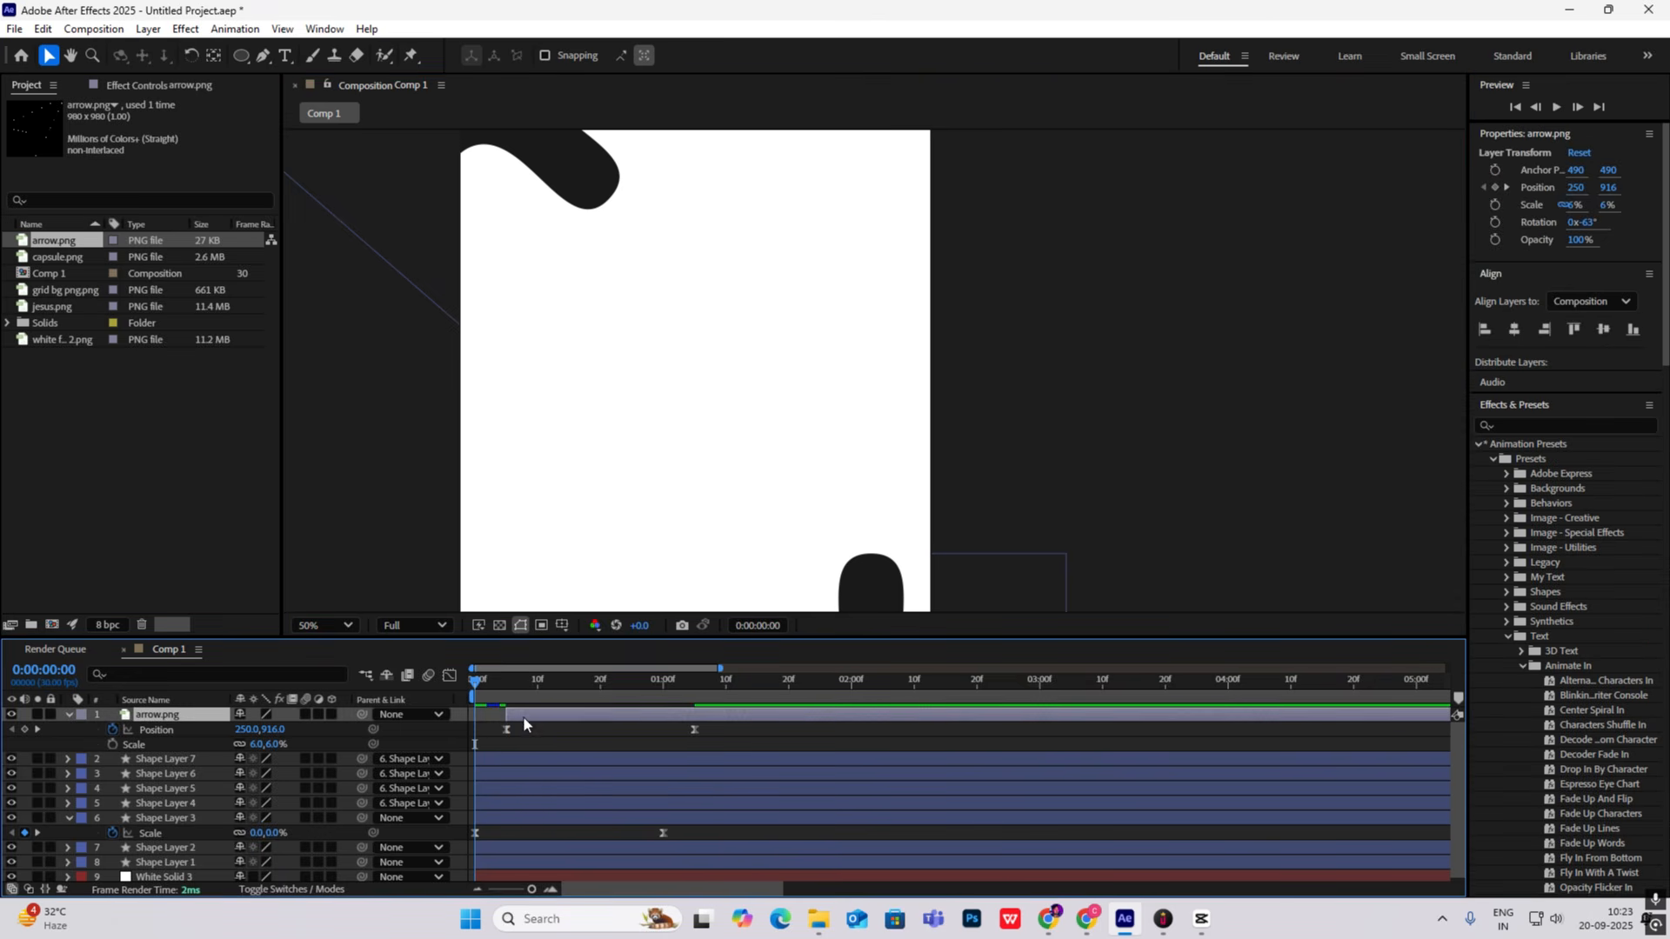
left_click_drag(515, 819, 546, 820)
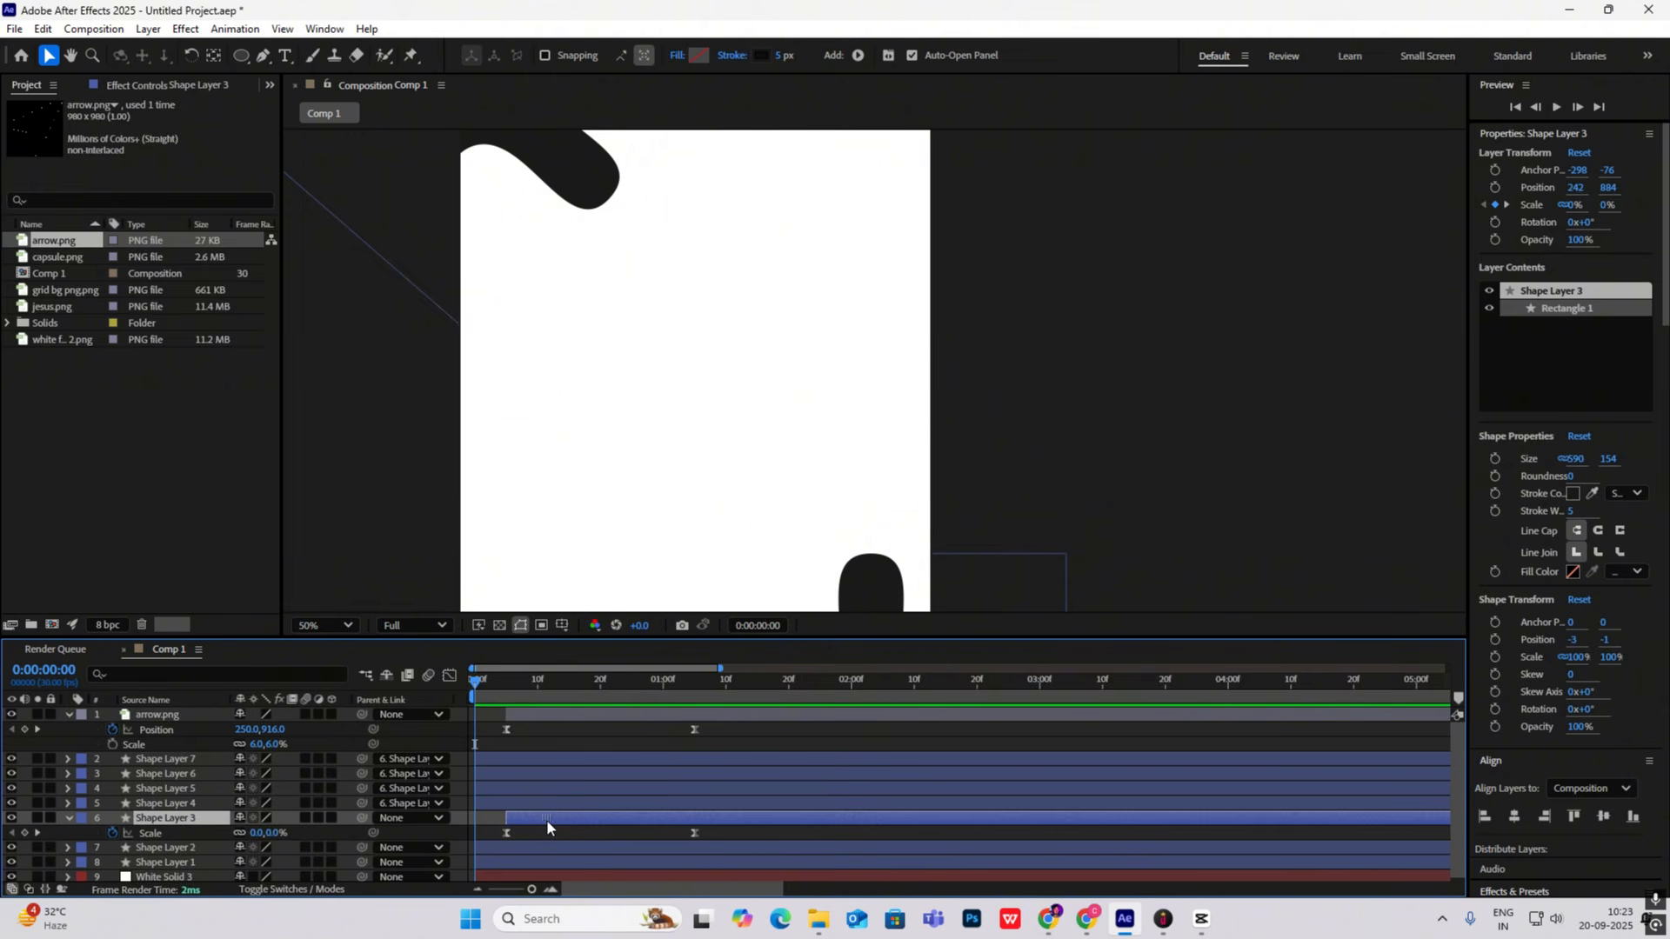
left_click_drag(508, 715, 475, 715)
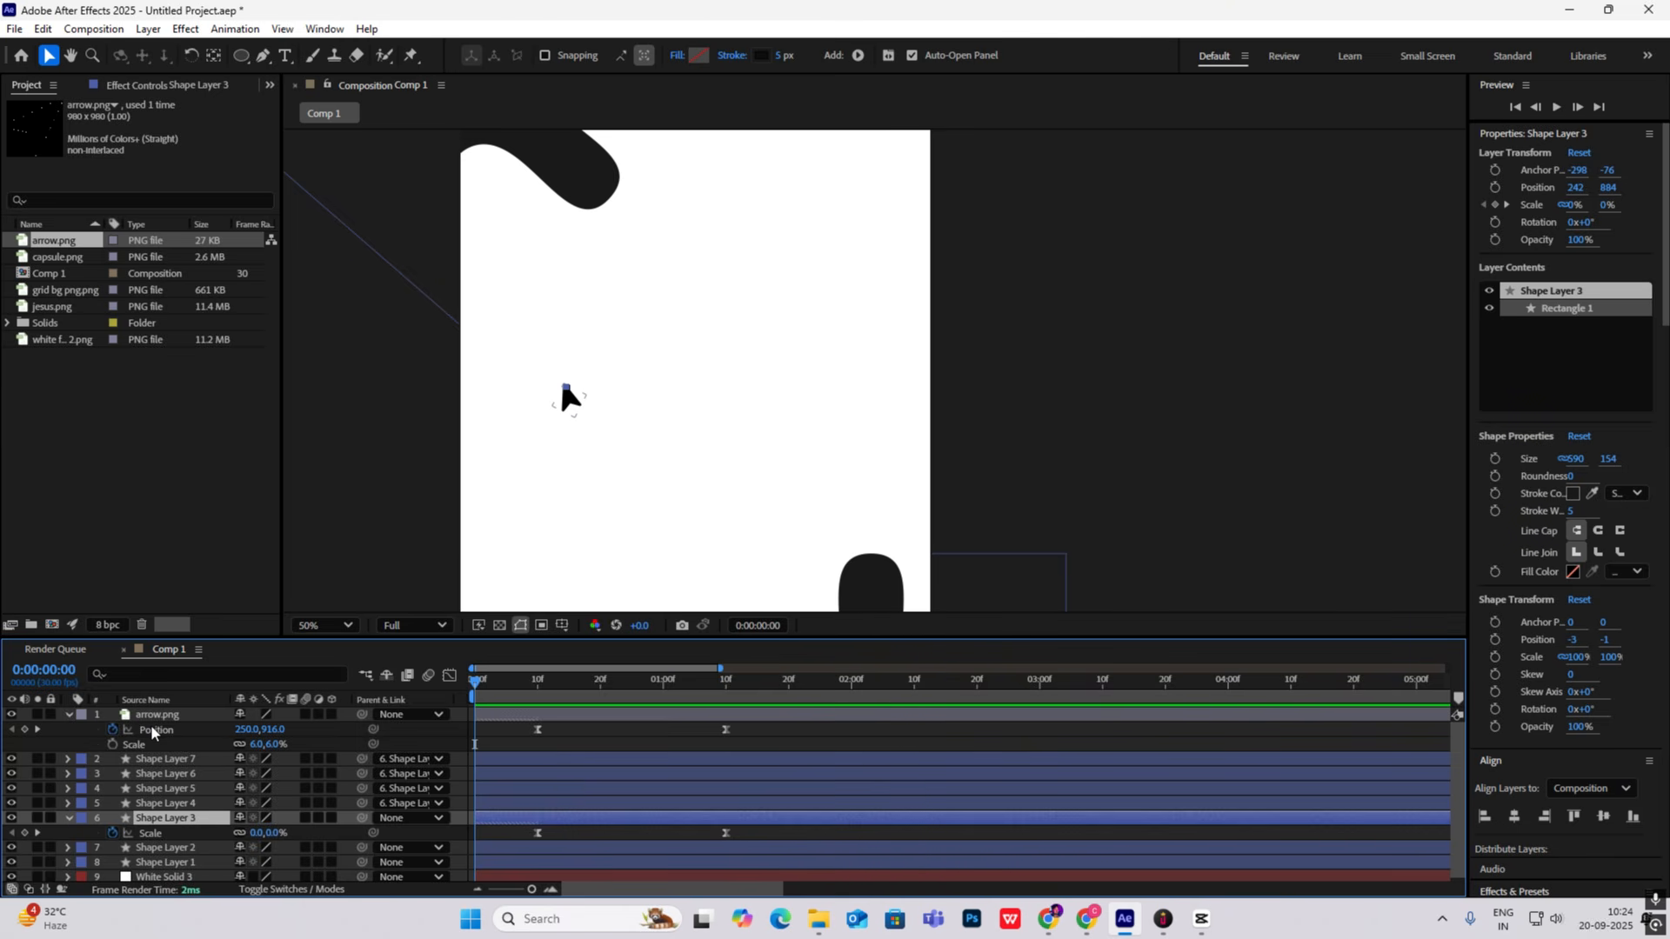
Step: Add position, rotation and opacity keyframes to the arrow layer at 0:00, plus rotation and opacity keyframes at frame 10
key("shift+r")
left_click(188, 716)
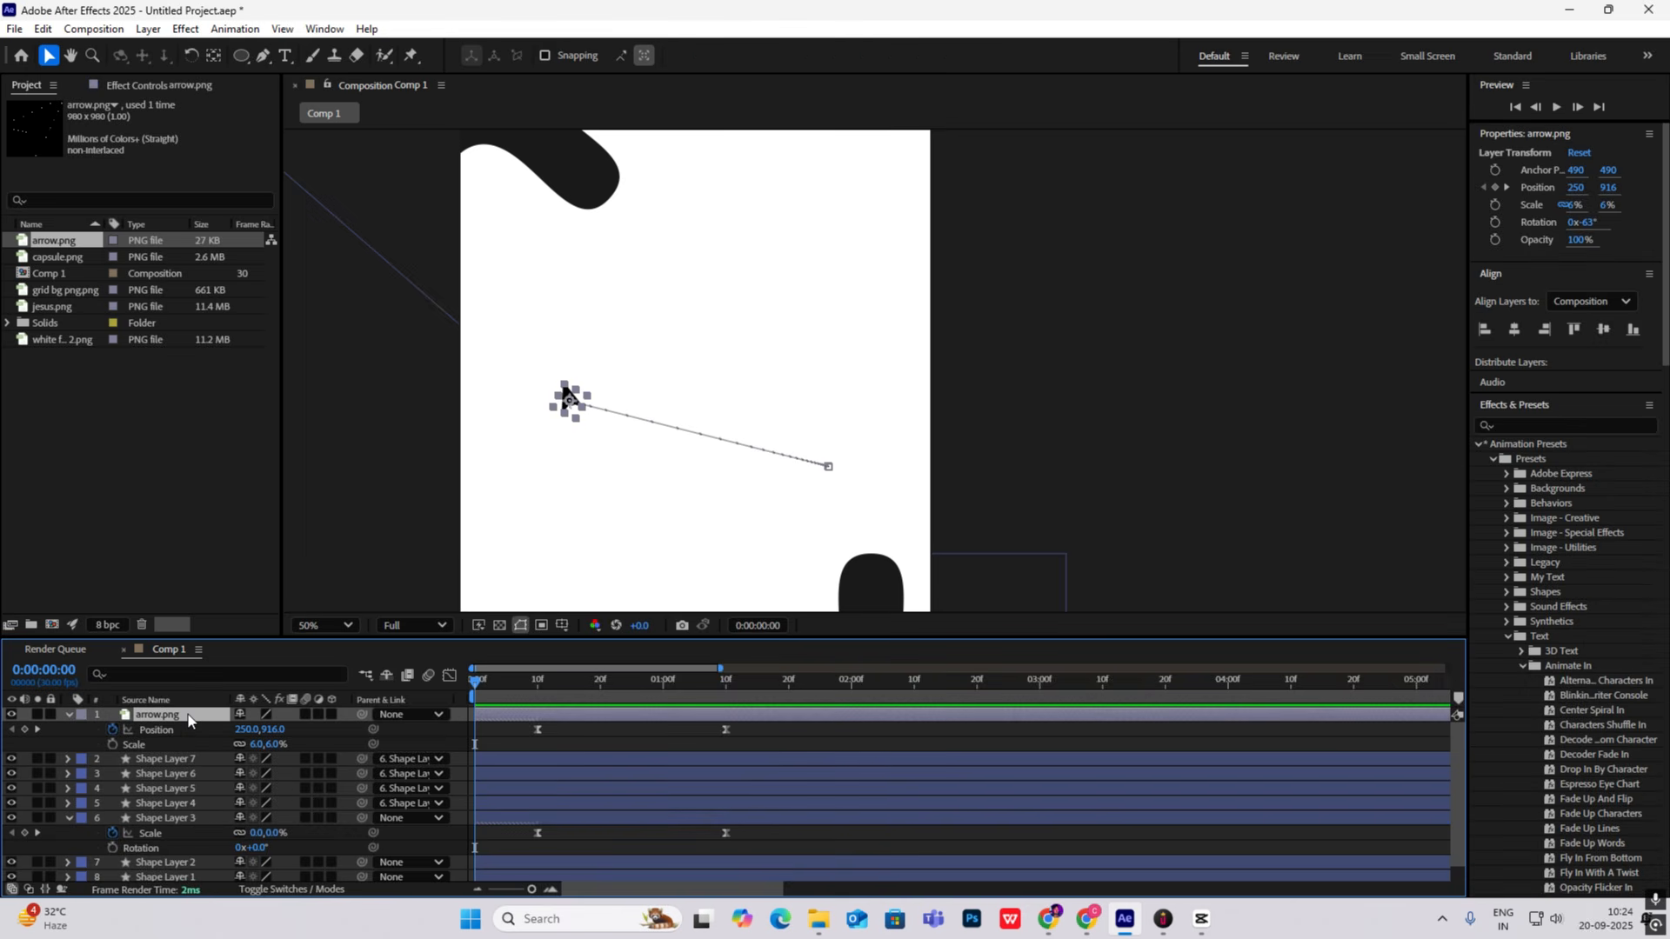
key("shift+r")
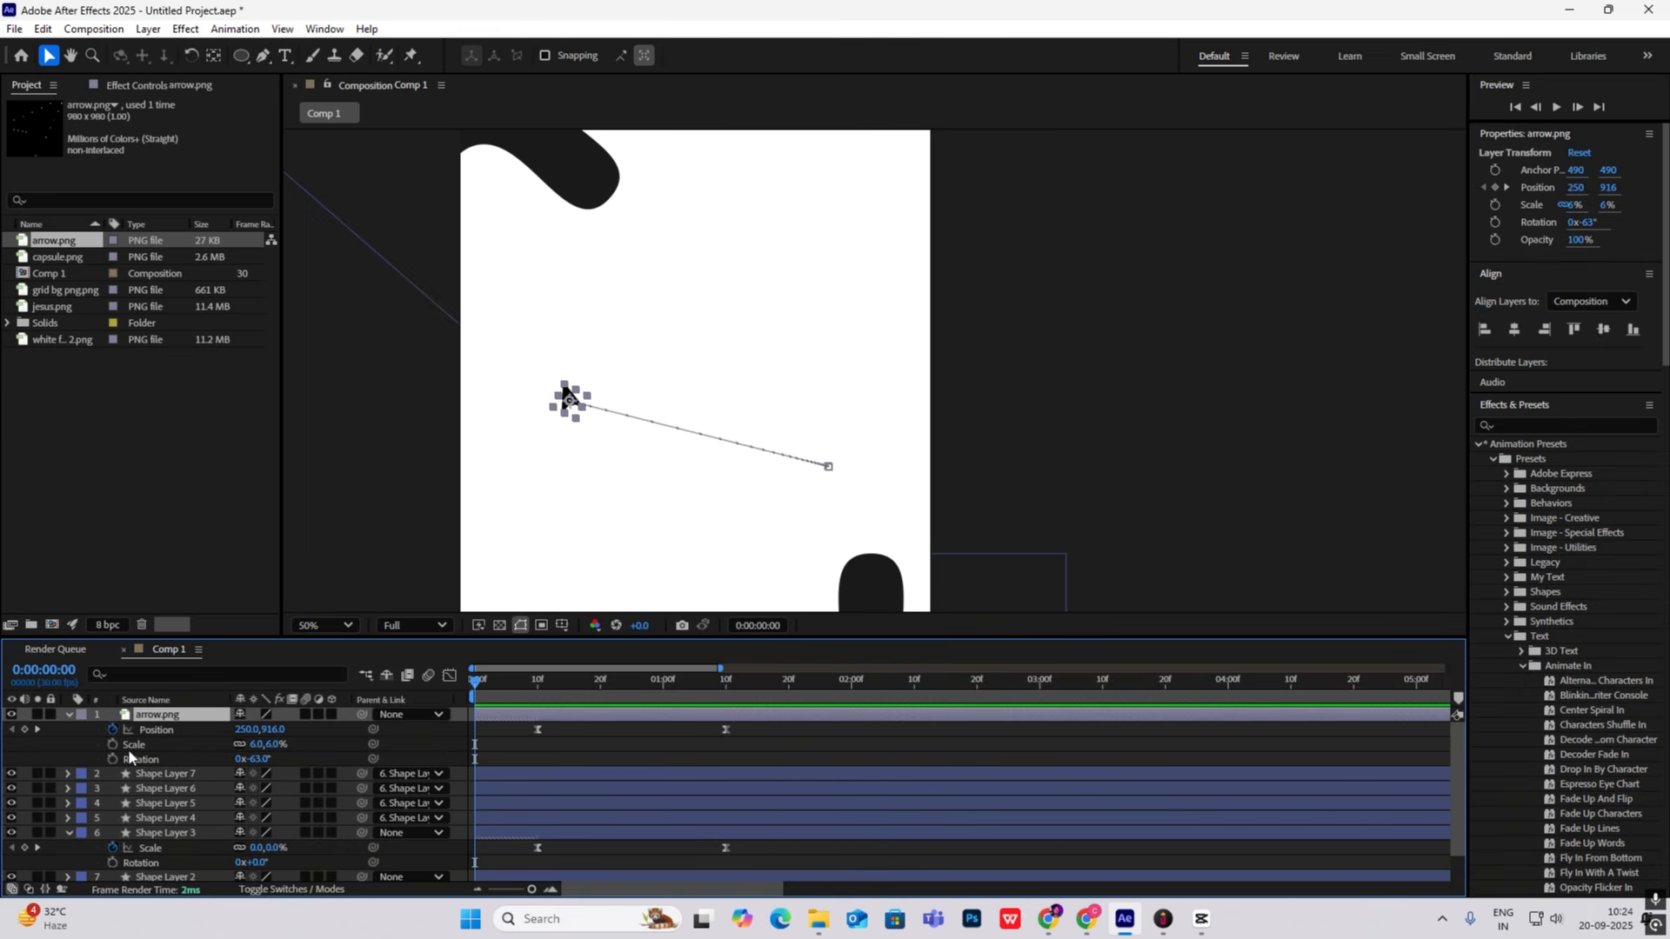
key("shift+t")
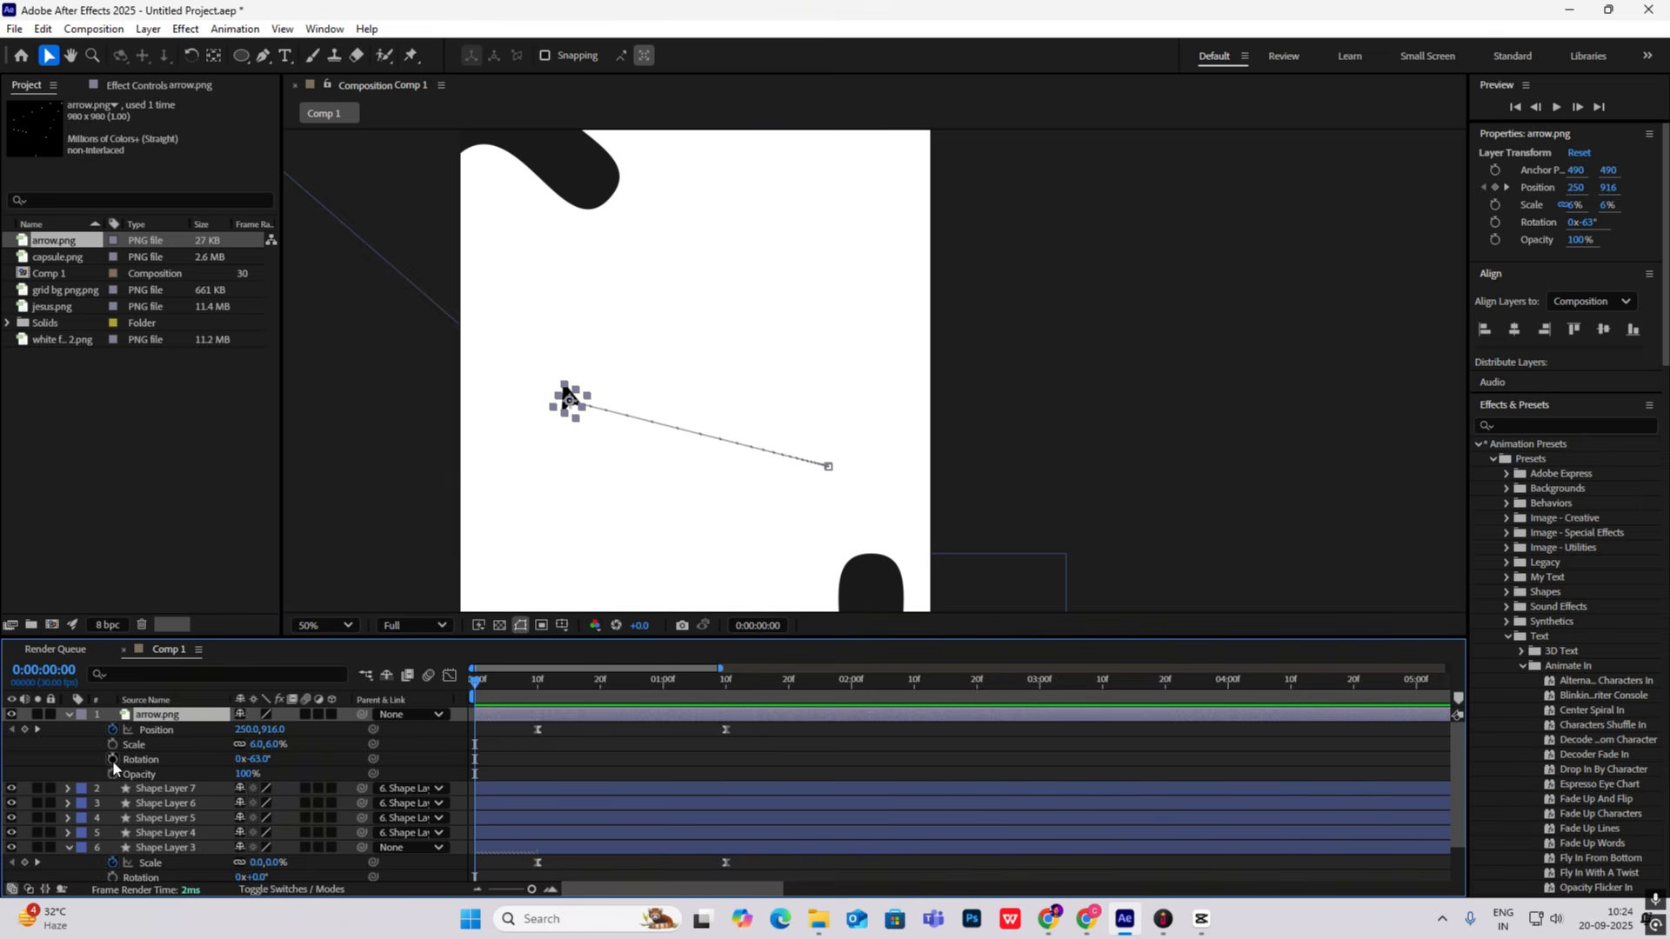
left_click(112, 759)
left_click(112, 773)
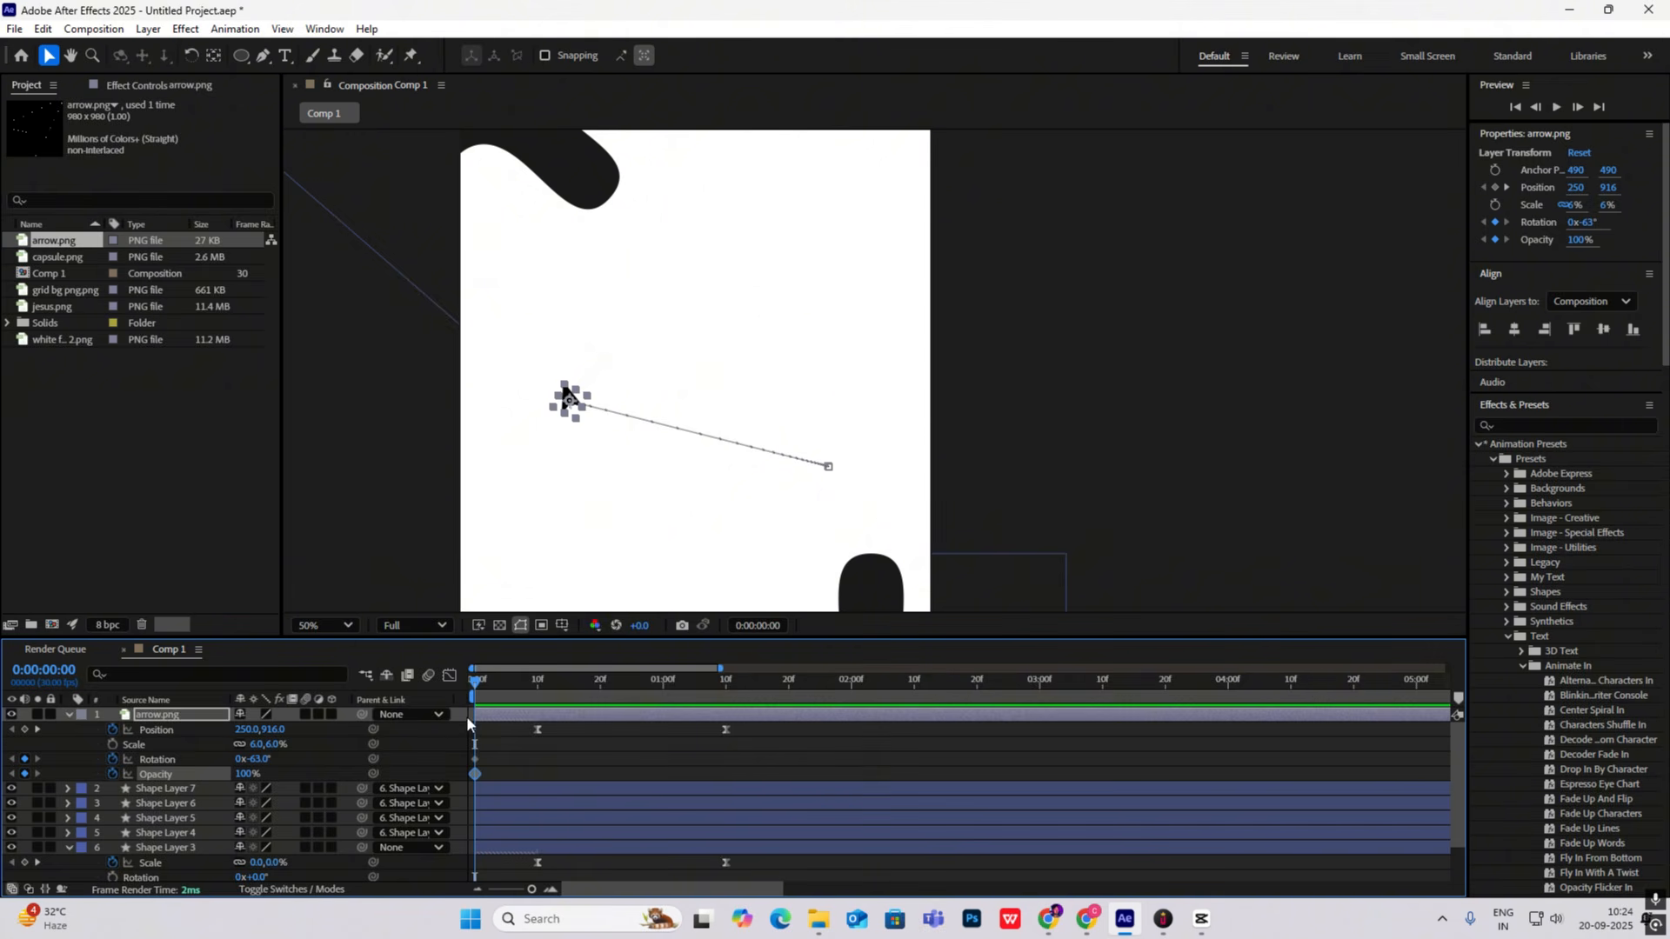
left_click(25, 729)
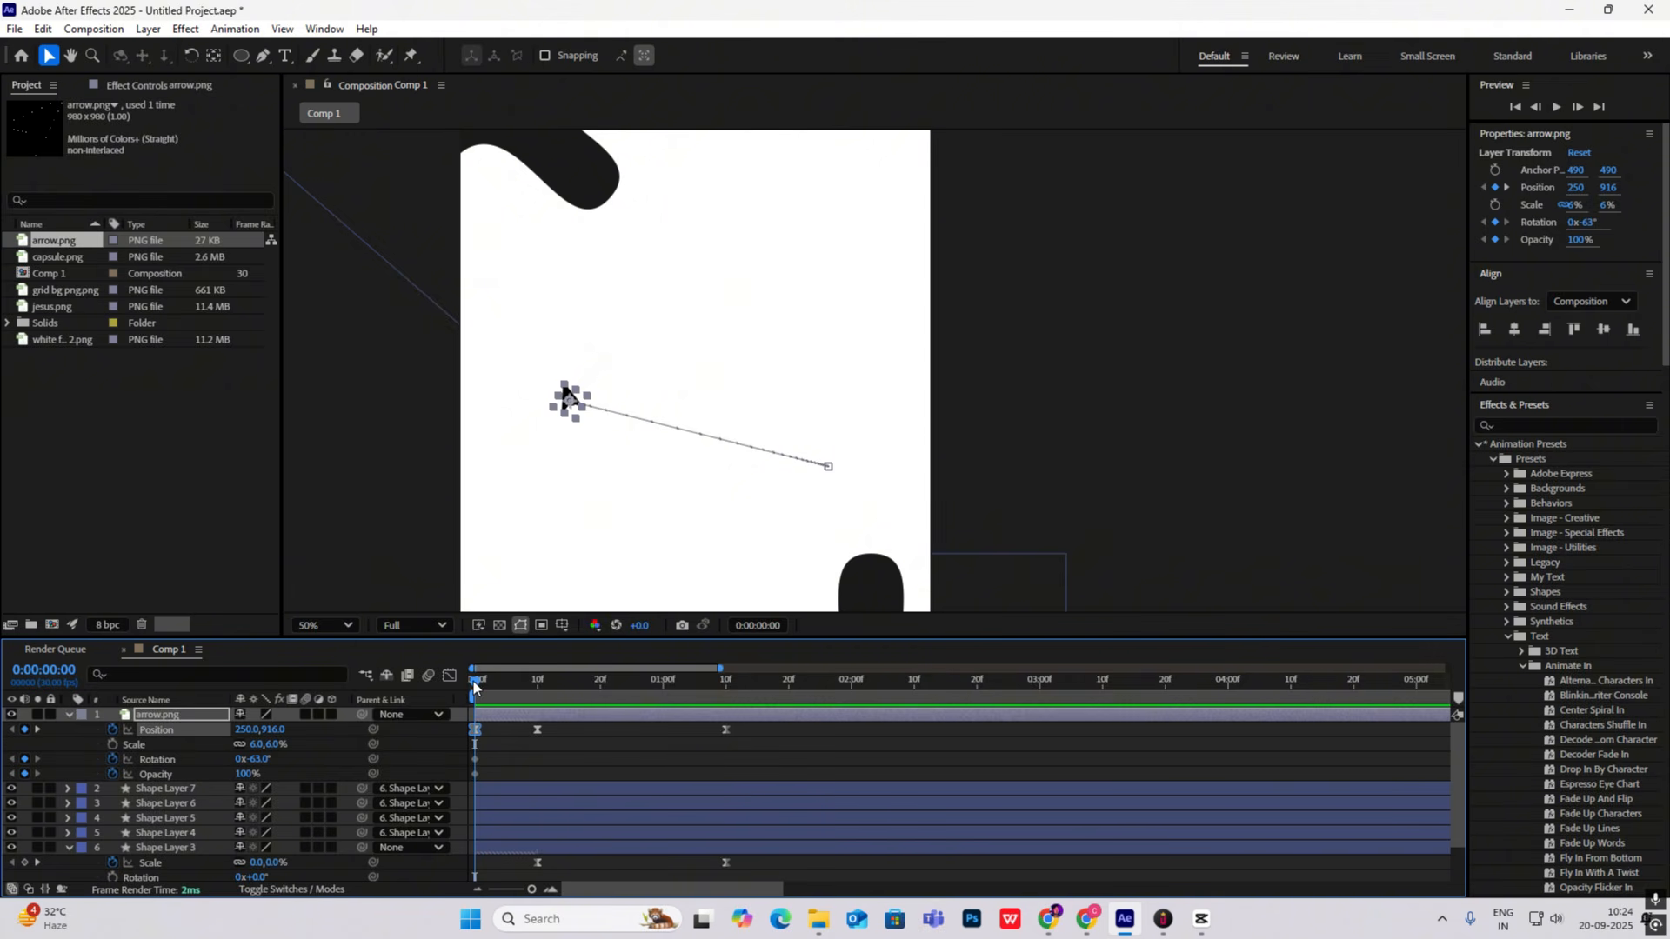
left_click_drag(474, 687, 538, 690)
left_click(24, 759)
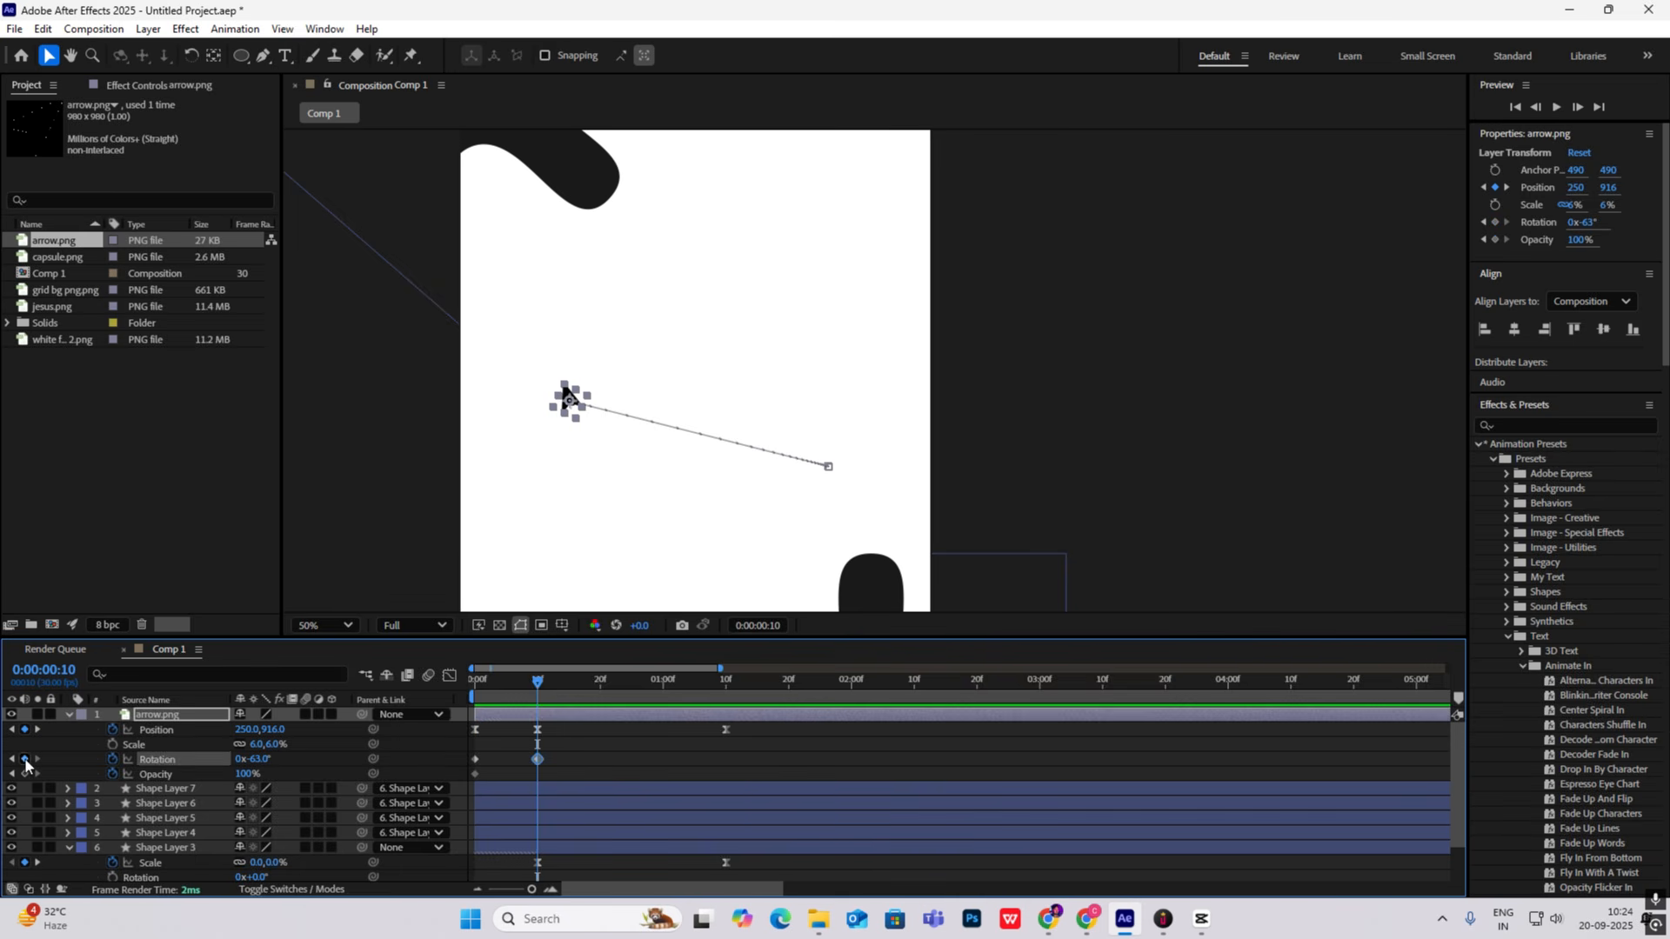
left_click(24, 773)
Step: At 0:00, move the arrow straight down to about 252, 1046, rotate it to -4° and set its opacity to 0%
left_click_drag(537, 683, 474, 683)
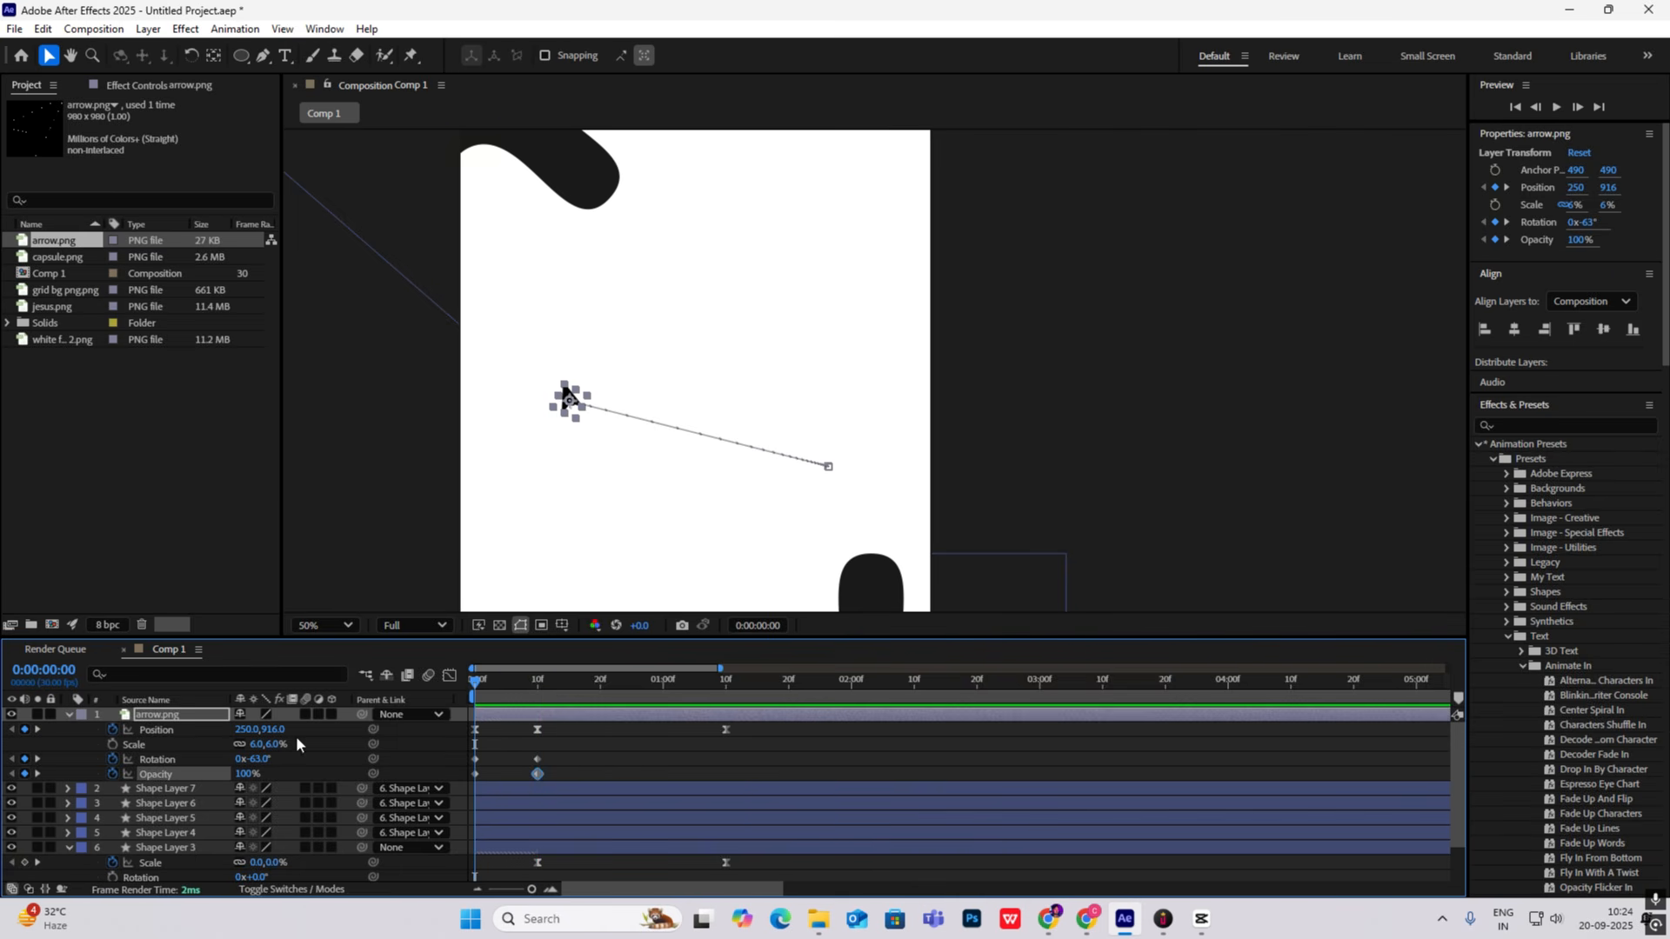
left_click_drag(569, 400, 571, 459)
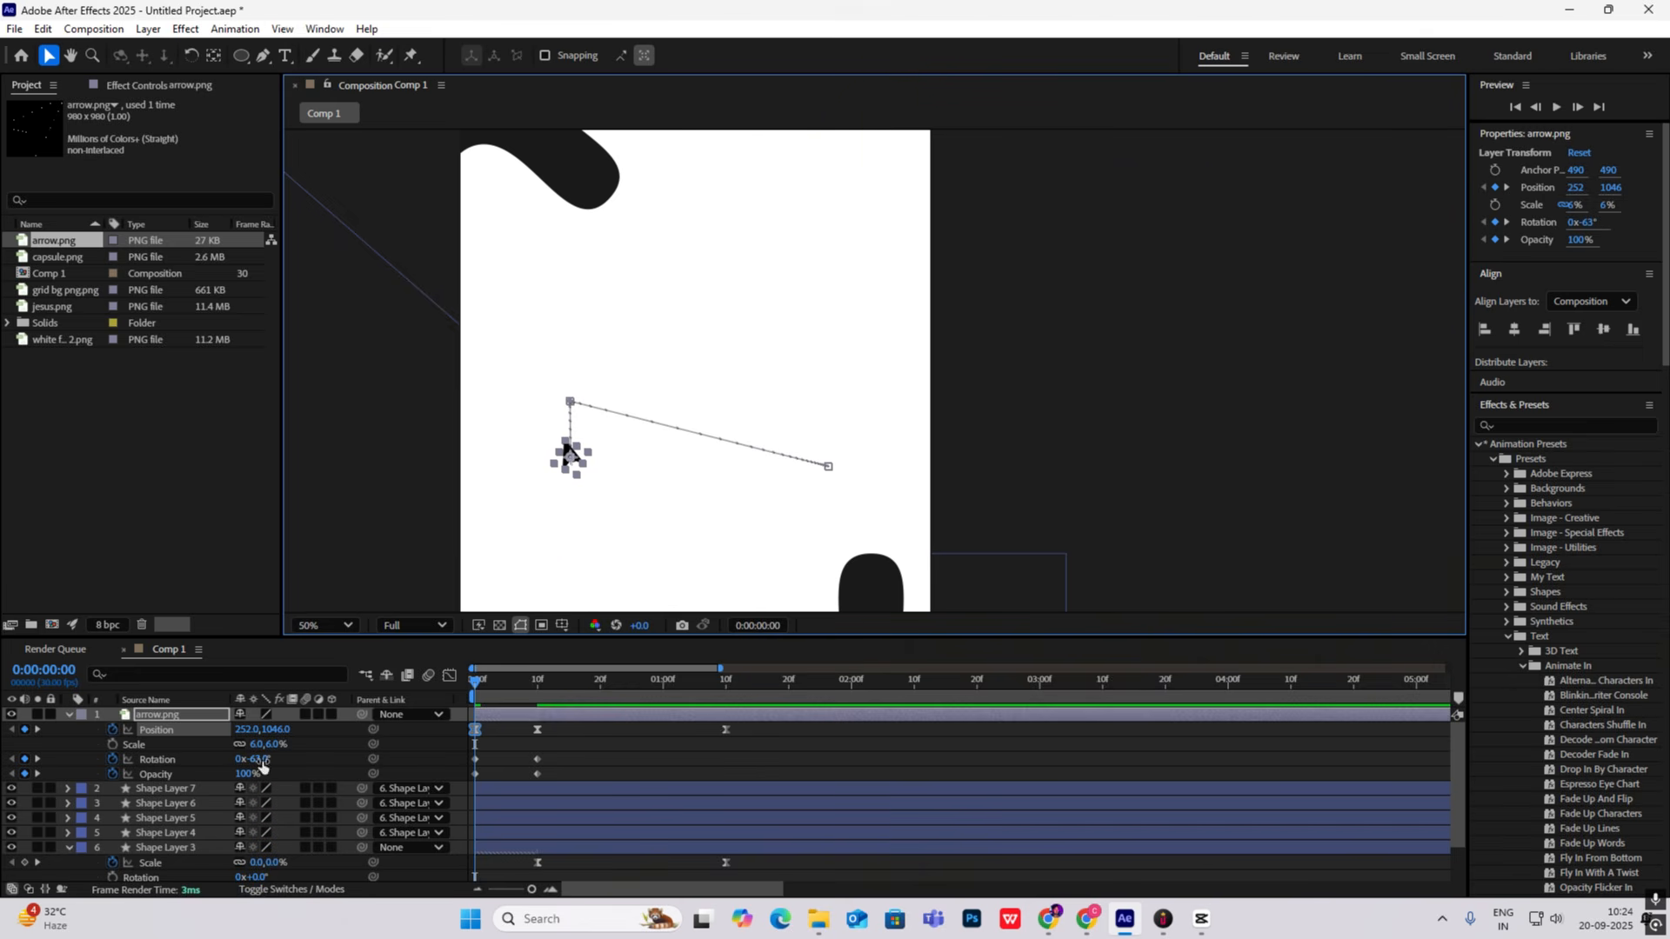
left_click_drag(262, 760, 314, 761)
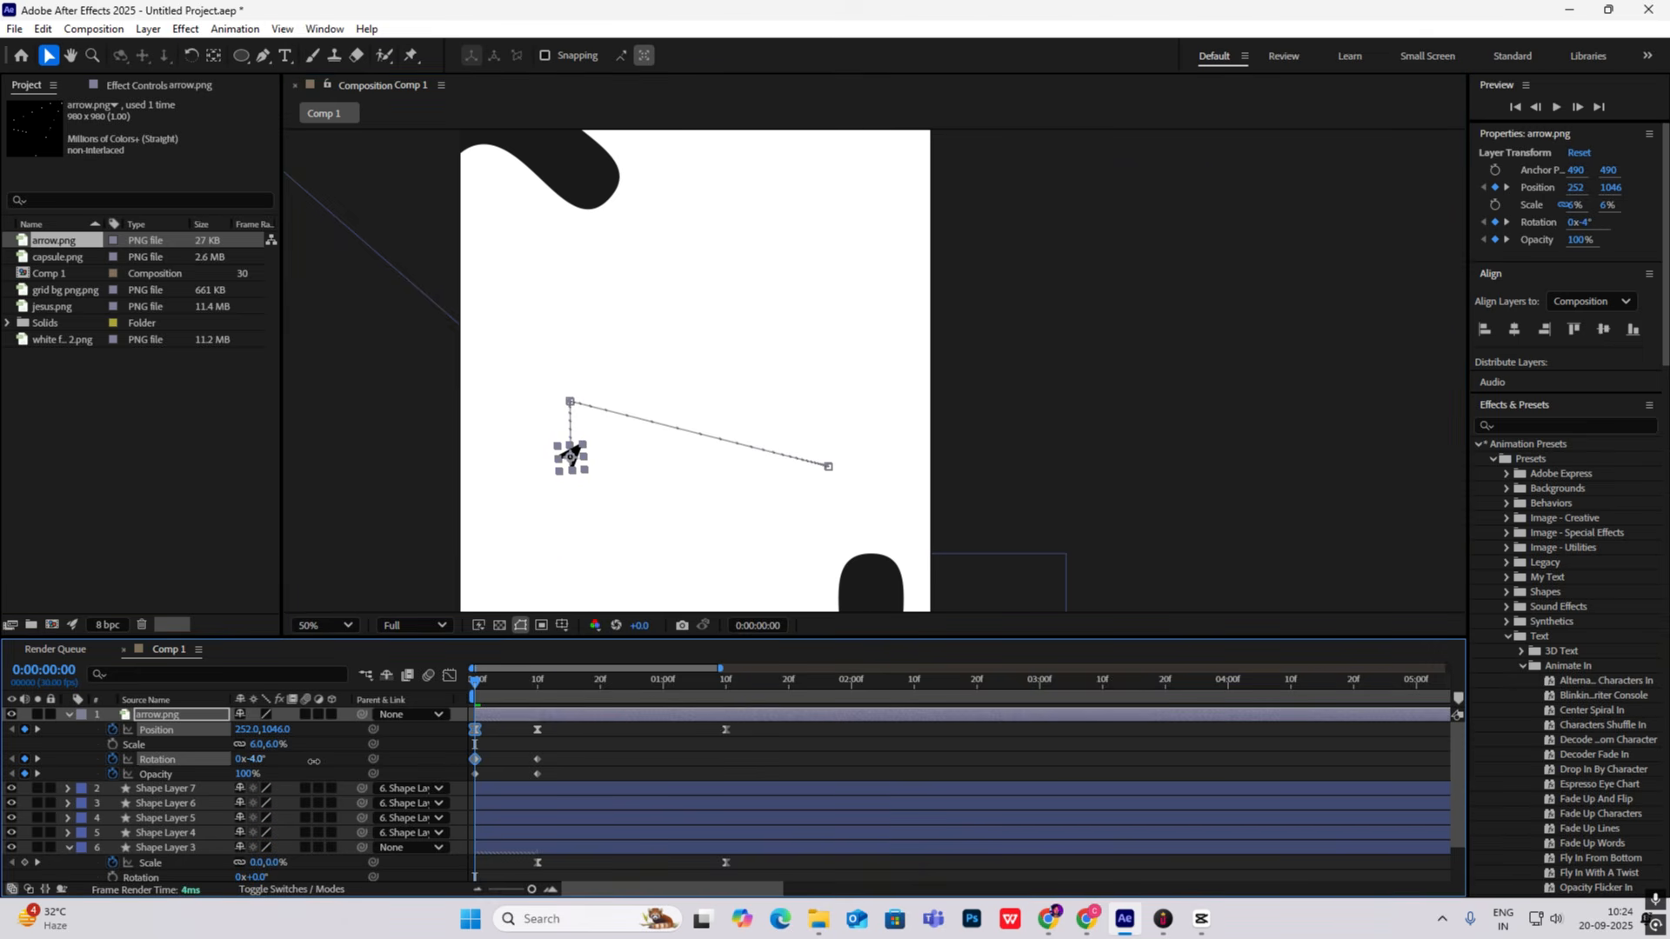
left_click(248, 773)
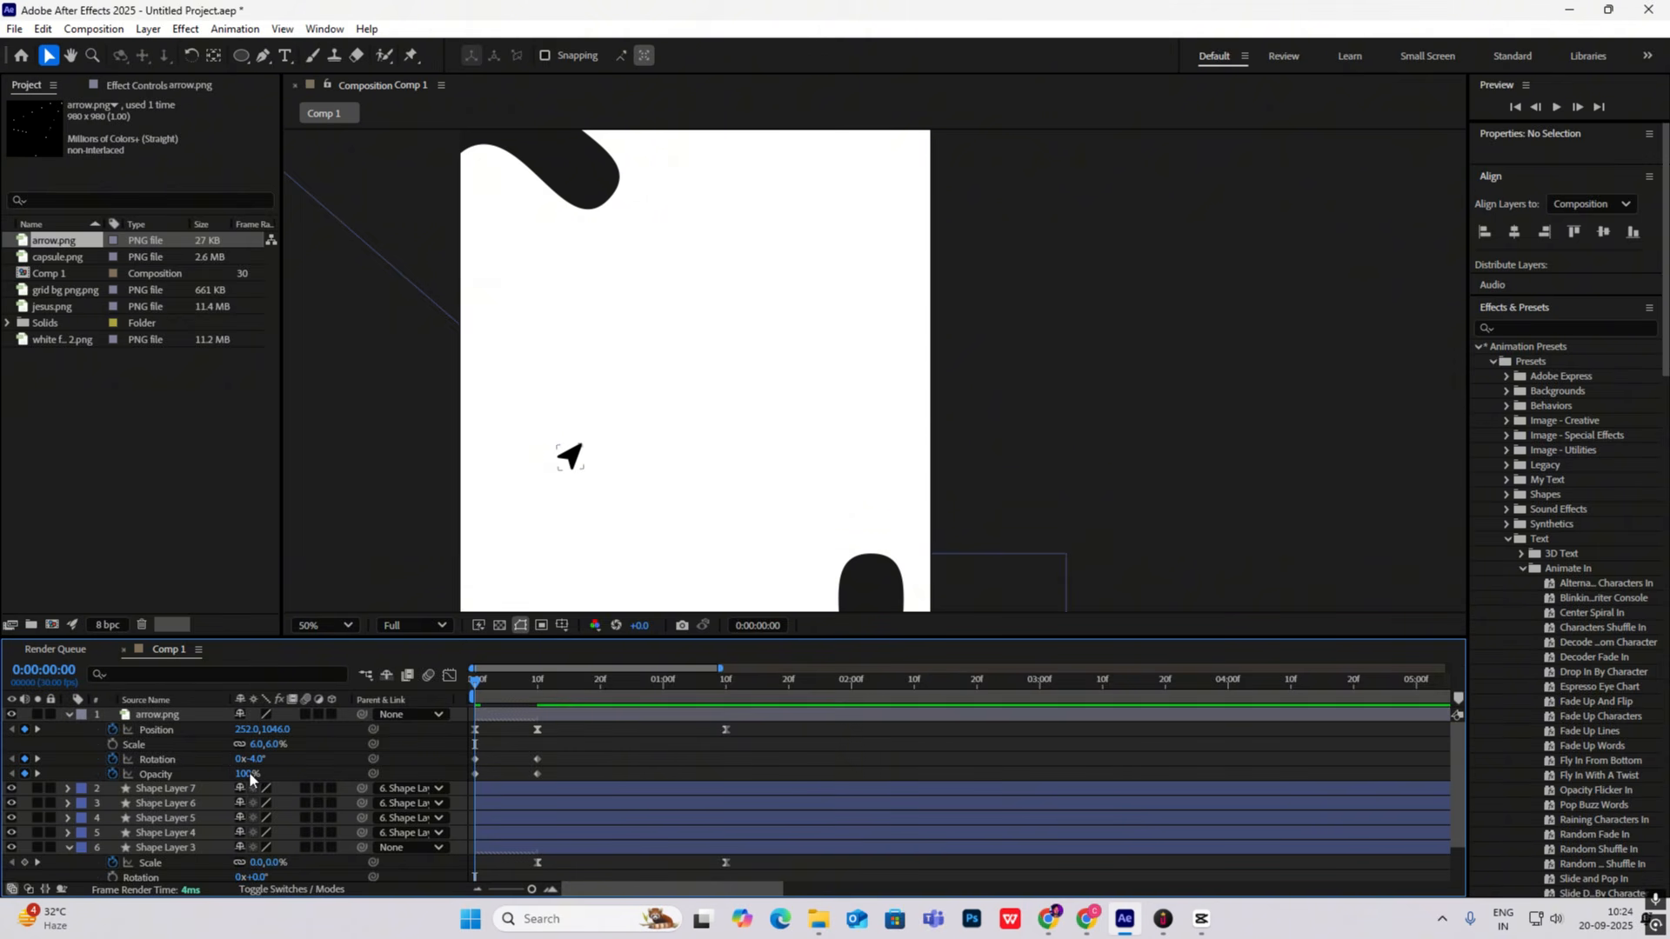
type("0")
key("Return")
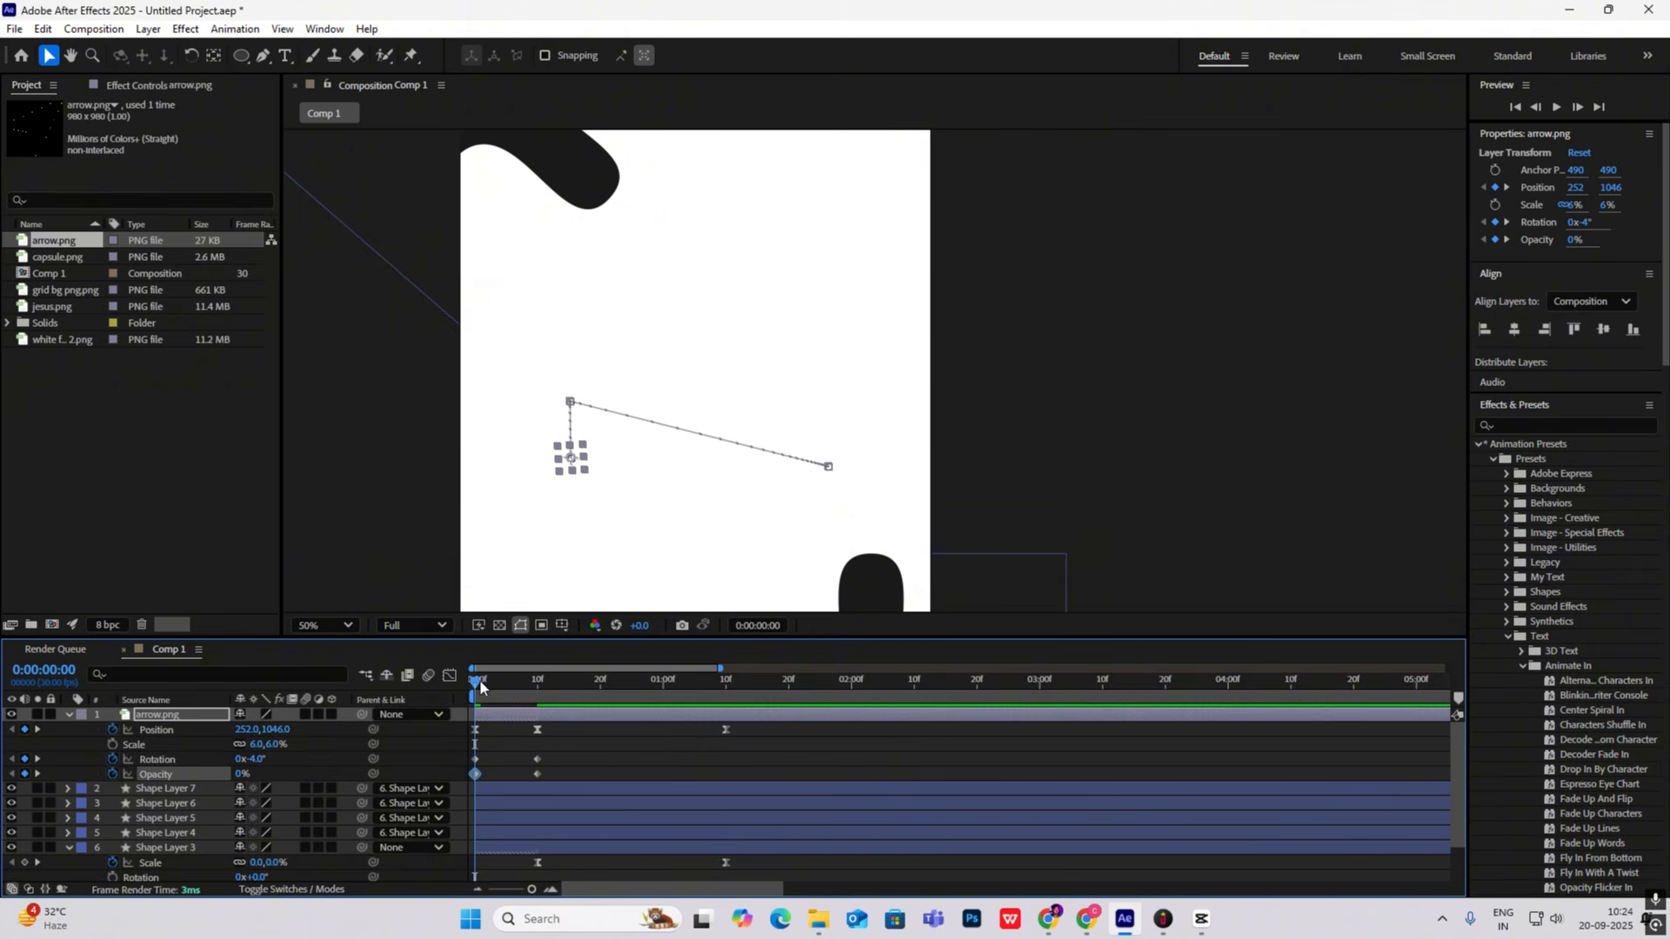
Step: Easy-ease the arrow's rotation and opacity keyframes and lengthen the ease into their frame-10 keyframes in the speed graph
left_click_drag(478, 680, 435, 755)
left_click_drag(564, 758, 431, 778)
key("F9")
left_click(449, 676)
left_click_drag(653, 775, 417, 840)
left_click_drag(528, 801, 539, 757)
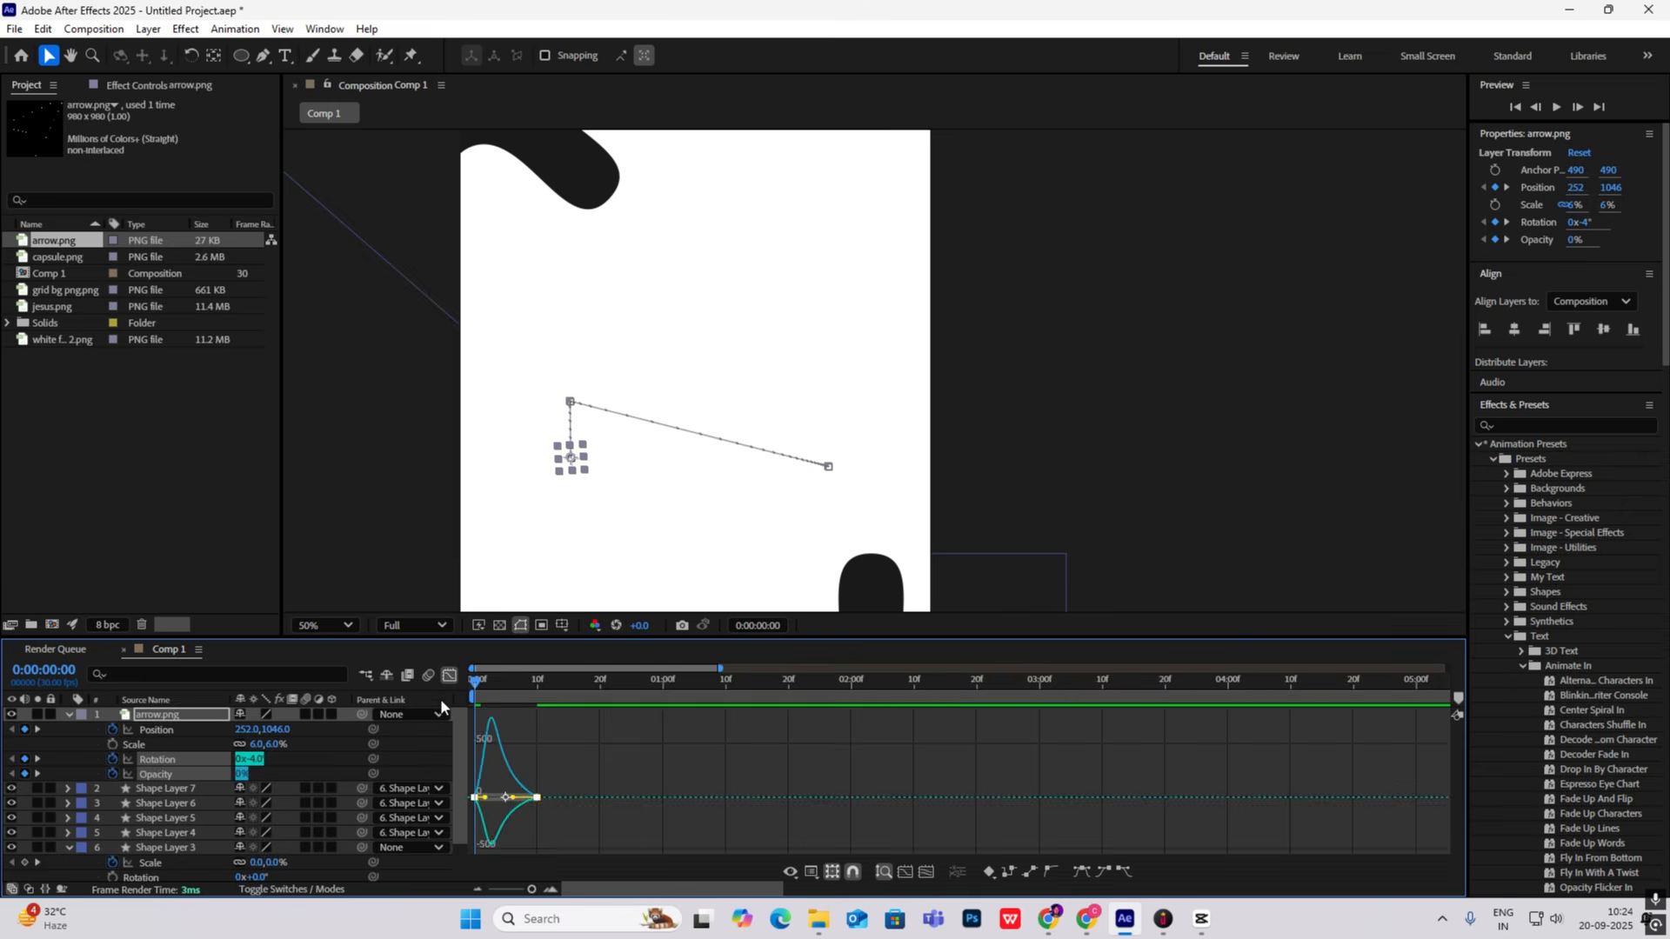
Step: Leave the graph view and preview the arrow scaling in the dashed frame
left_click(449, 676)
key("space")
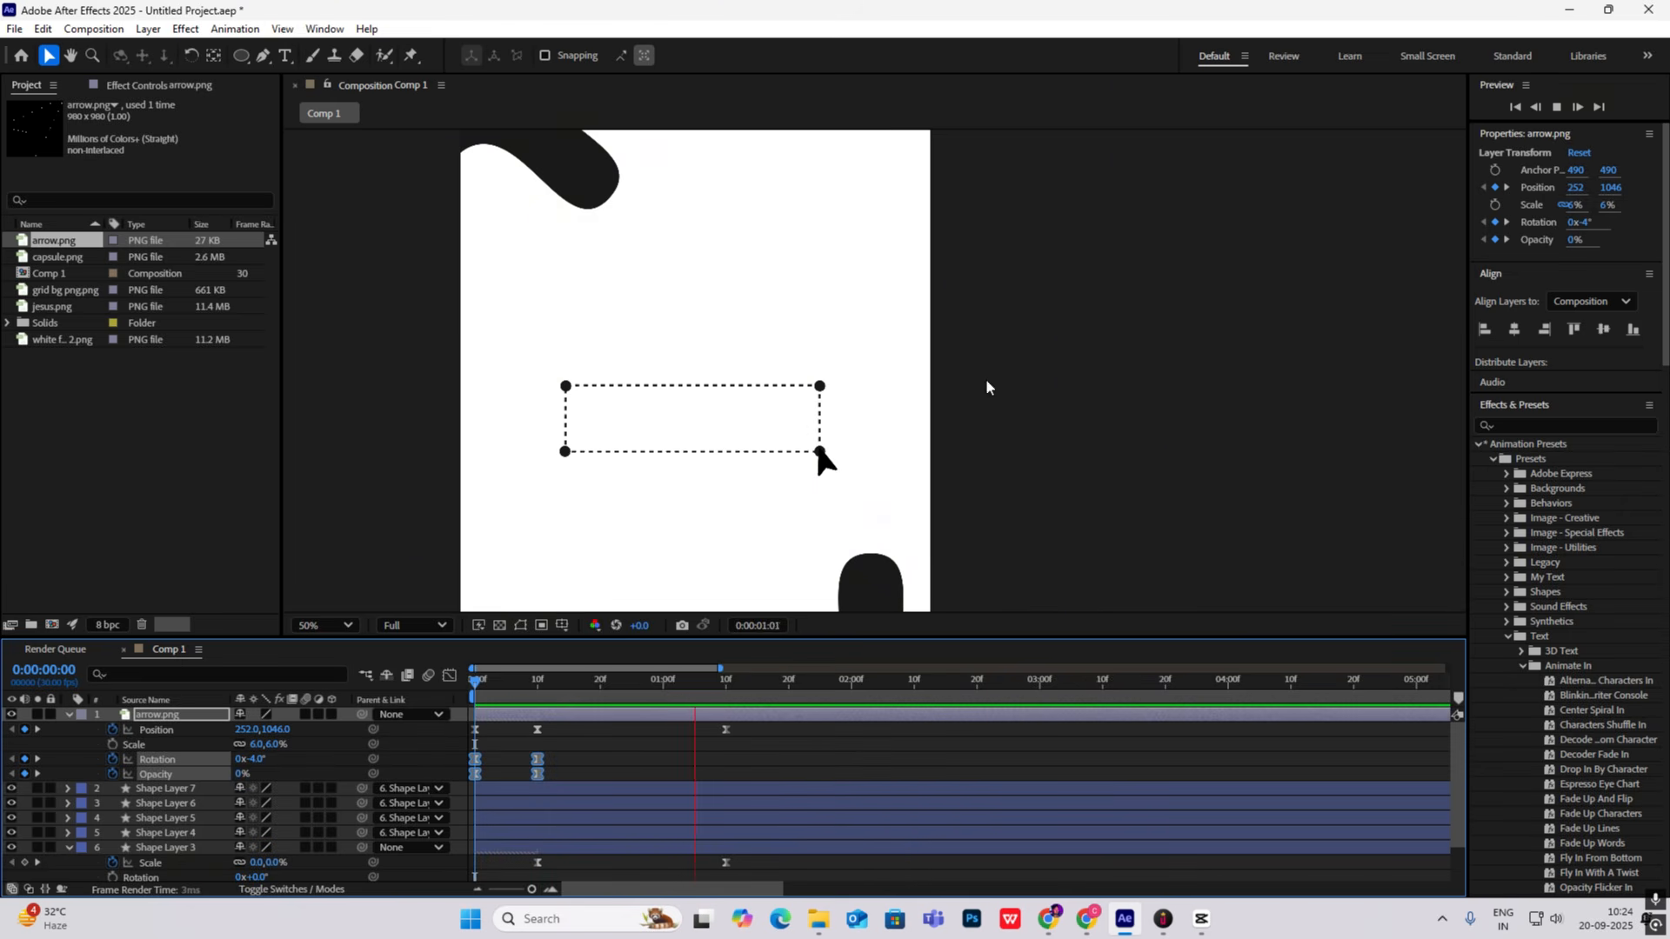
key("space")
scroll(879, 378, "down", 2)
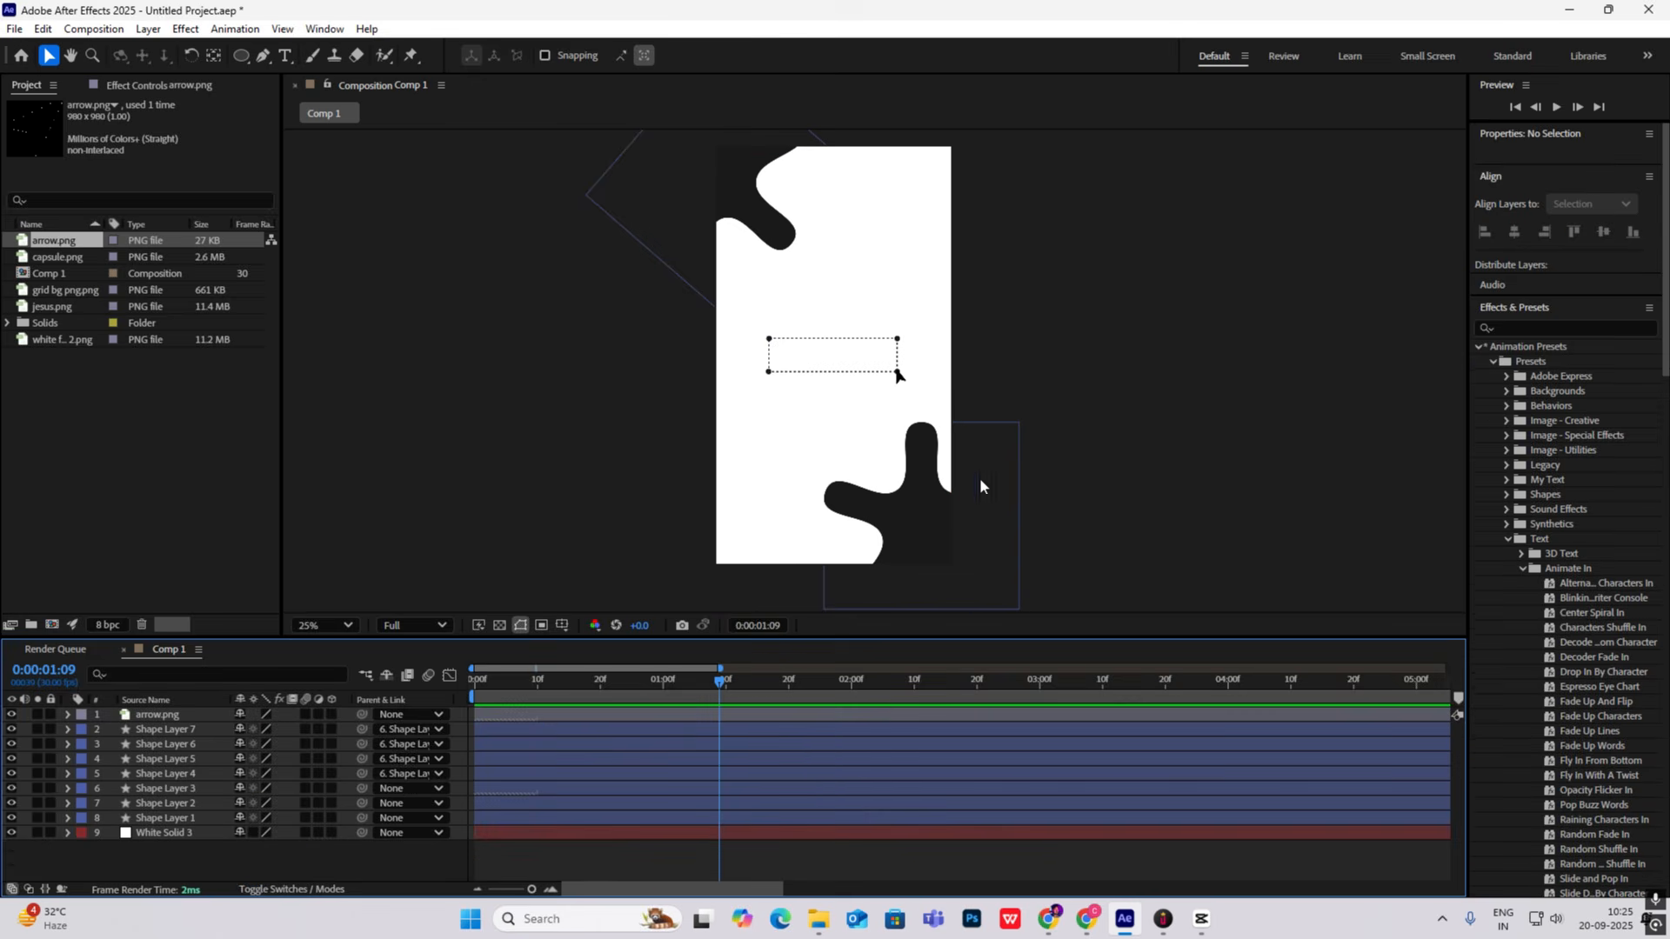
Step: Create a text layer reading "Everone is chasing shortcuts" and move it left onto the white canvas
right_click(1119, 306)
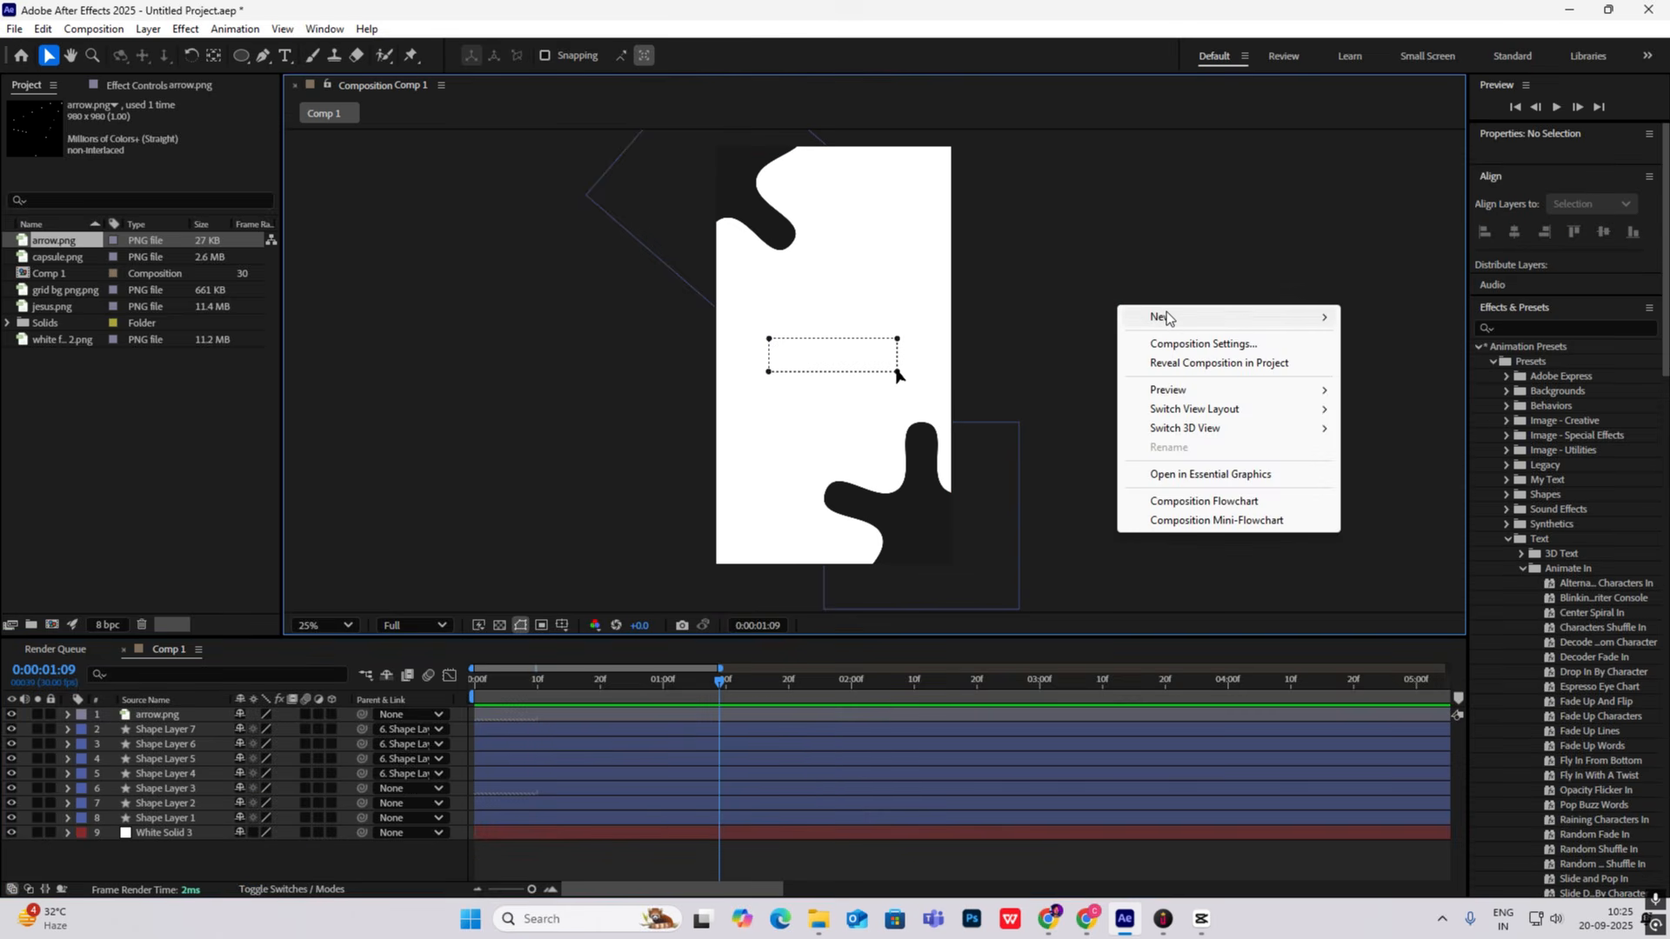
mouse_move(1165, 317)
left_click(1380, 345)
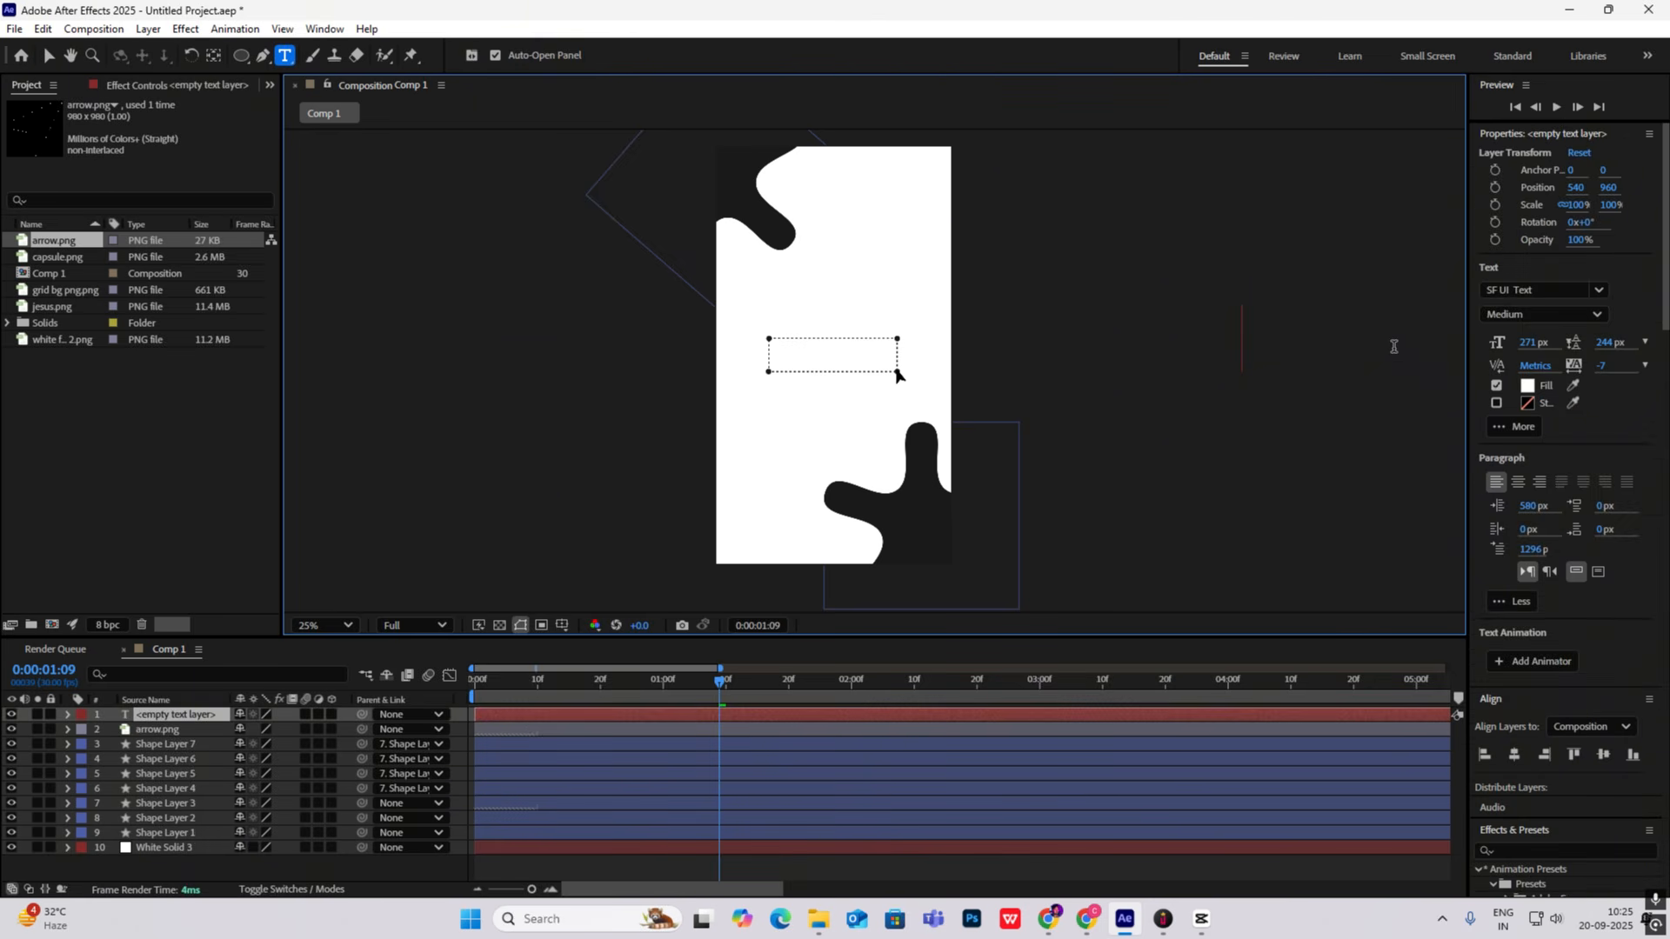
type("Everone is chasing shortcuts")
left_click(50, 56)
left_click_drag(1341, 371, 728, 370)
Step: Set the text's fill colour to dark grey 1D1D1D
left_click(1527, 386)
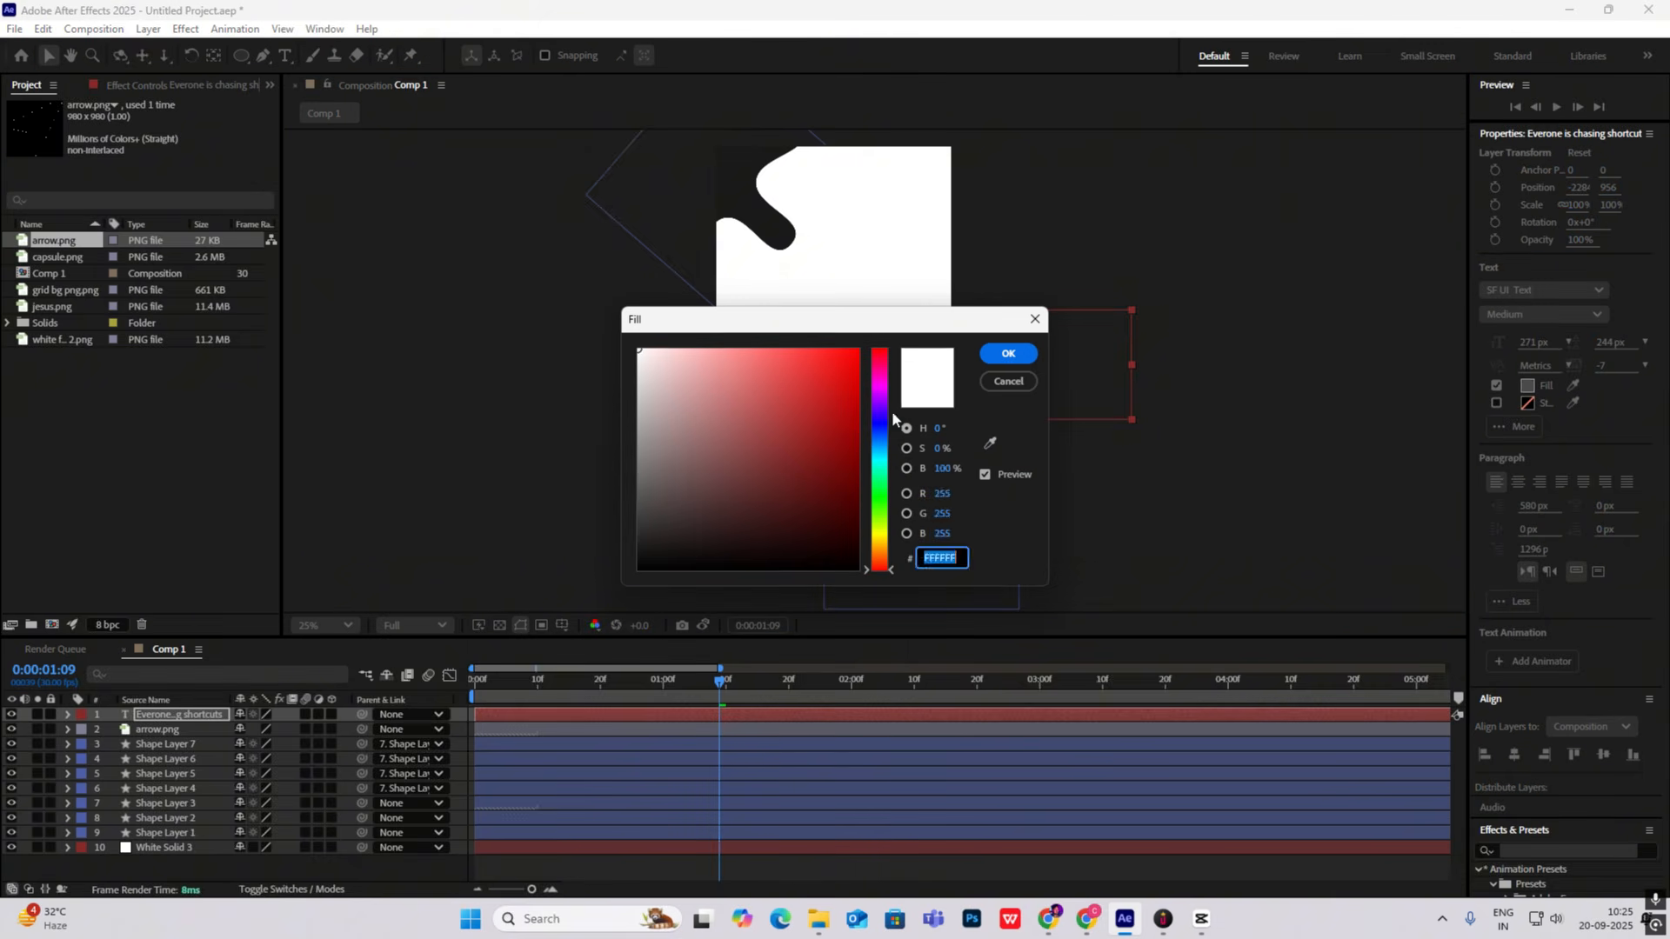
left_click_drag(696, 478, 559, 545)
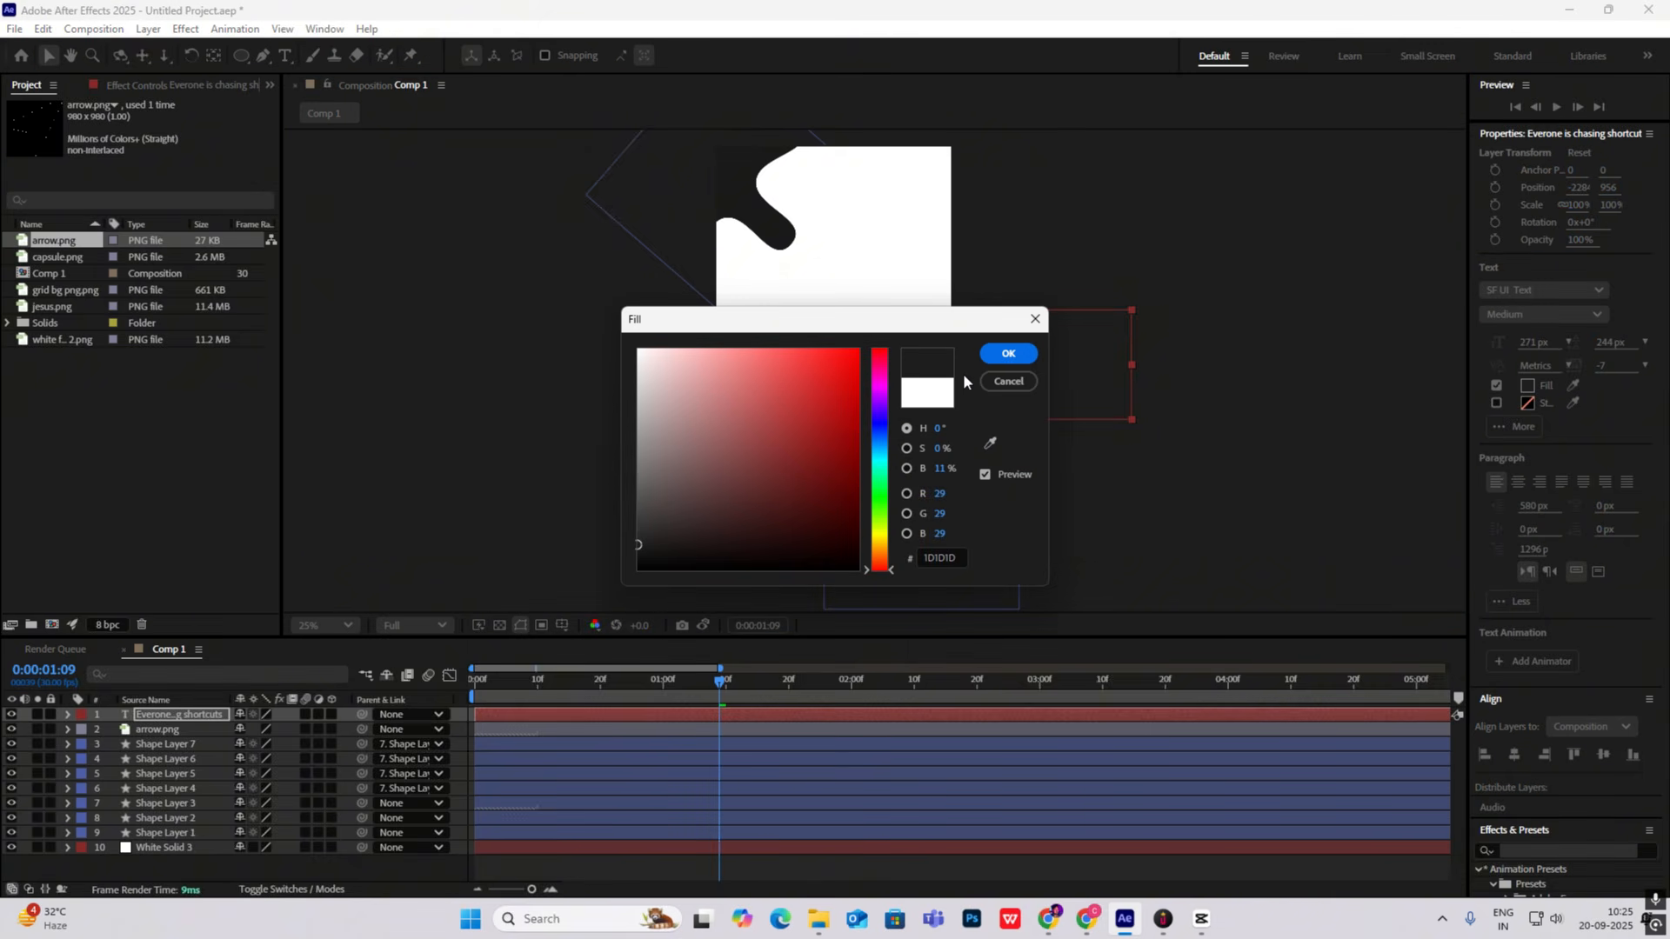
left_click(1002, 356)
Step: Centre the text layer's anchor point, scale the layer to 21% and place it at about 539, 961
key("ctrl+alt+Home")
key("s")
left_click_drag(288, 732, 238, 741)
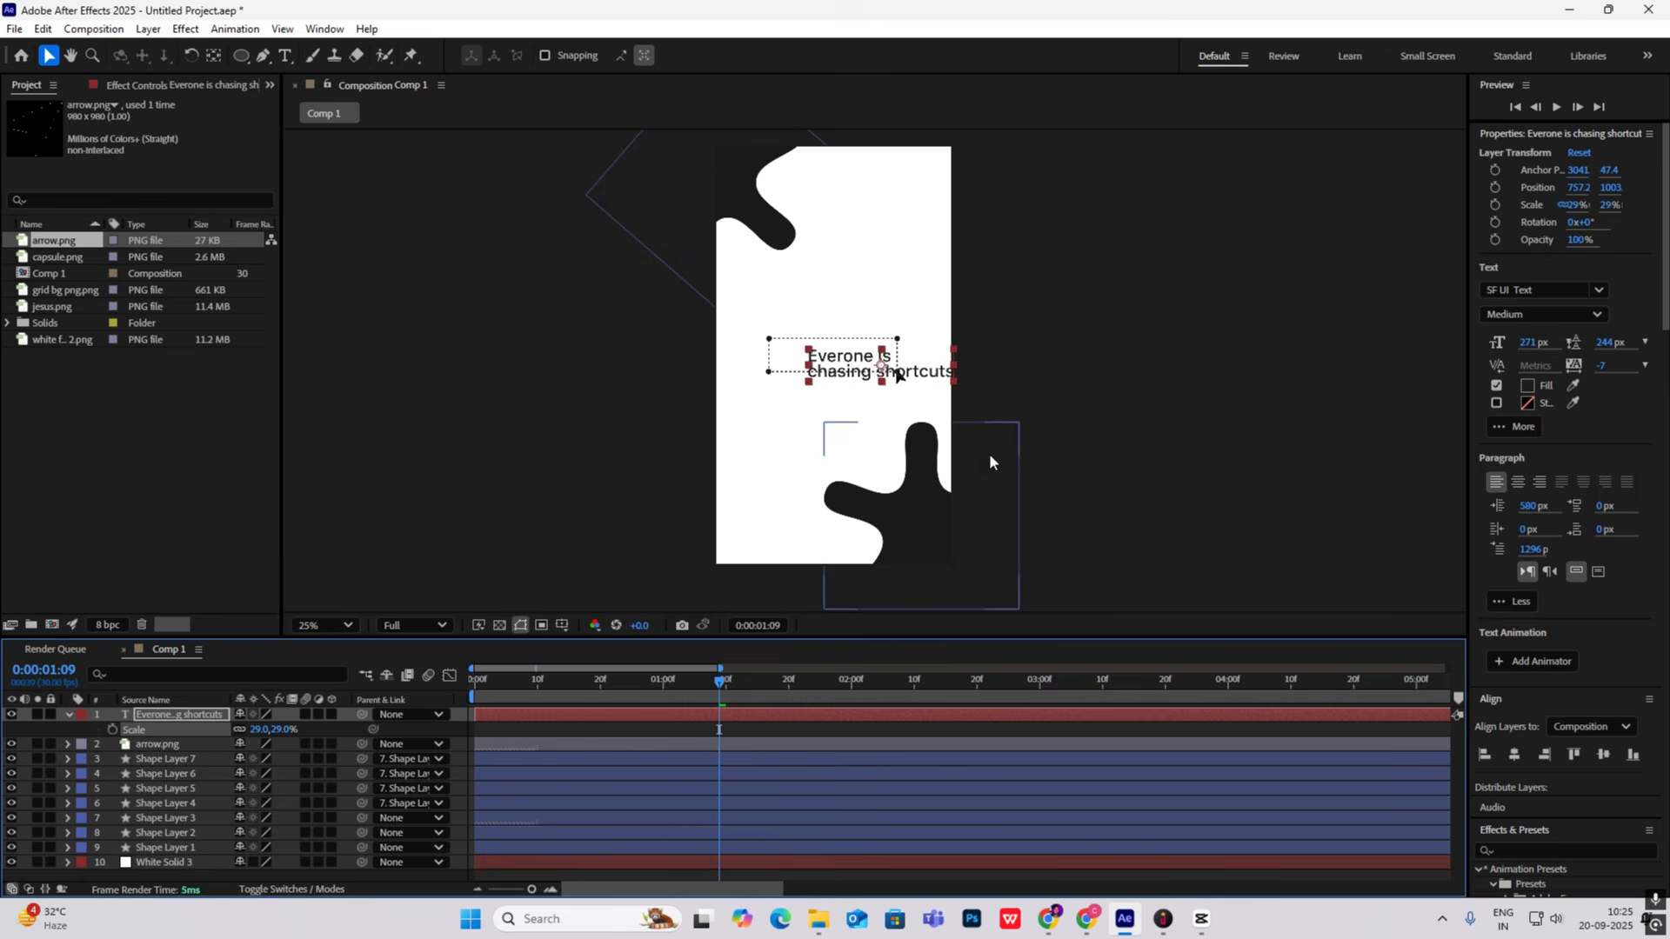
scroll(905, 415, "up", 2)
Step: At frame 20, add an Opacity text animator to the text layer and lower its opacity to 3%
left_click(602, 685)
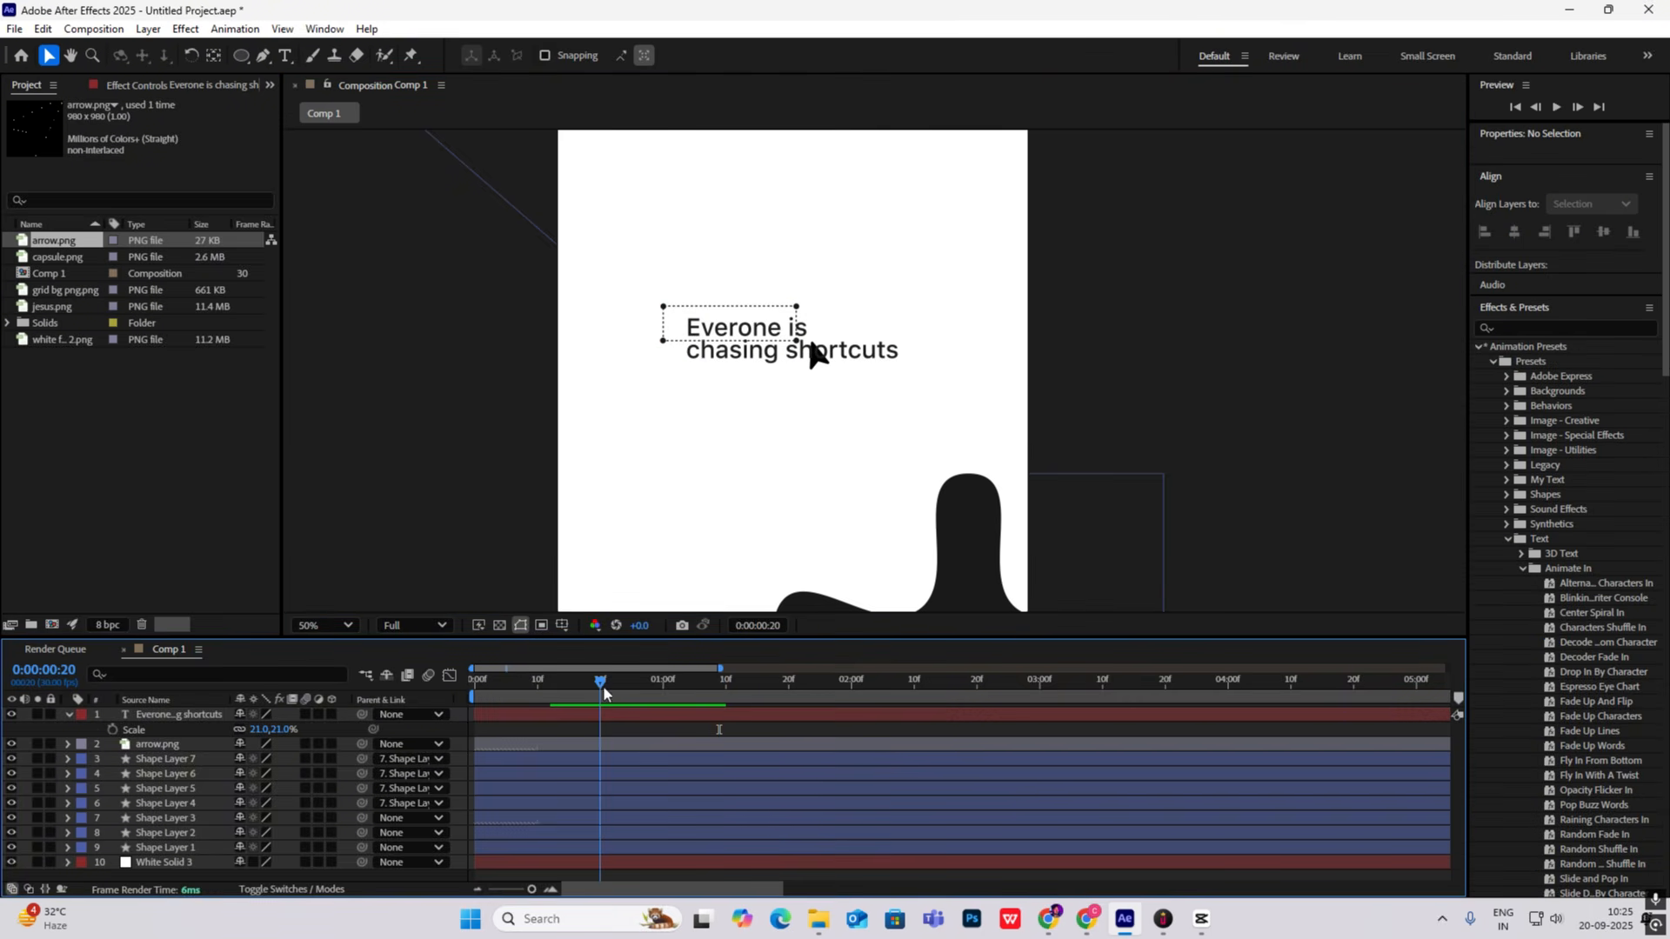
left_click(68, 715)
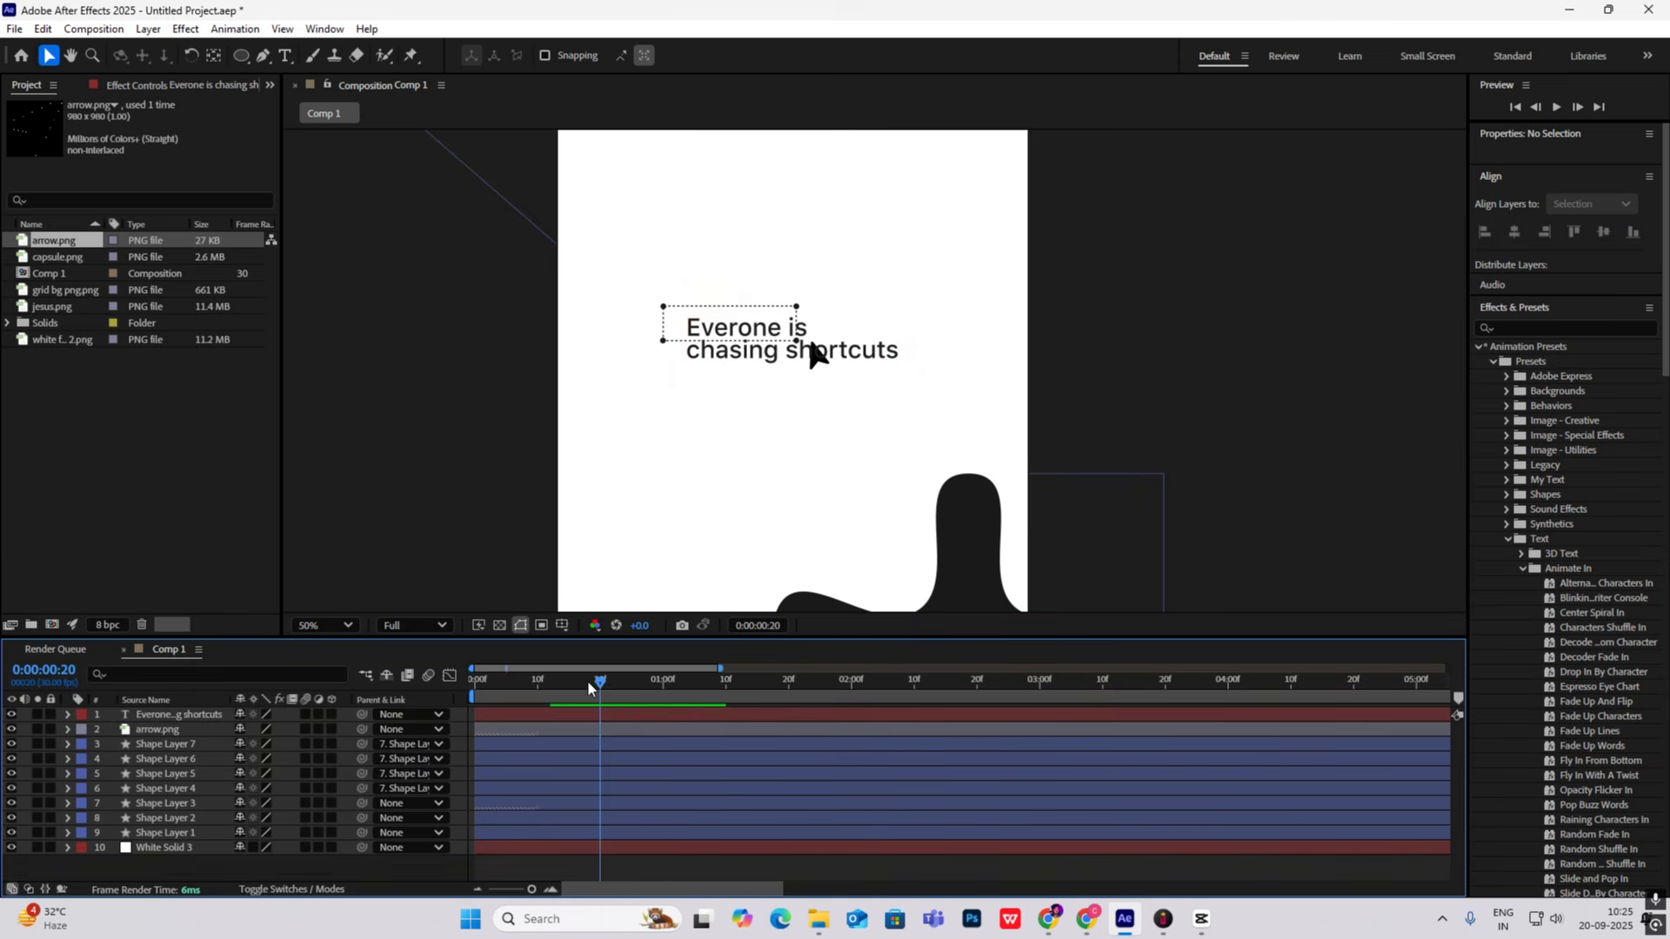
left_click_drag(587, 680, 597, 693)
left_click(67, 715)
left_click(344, 731)
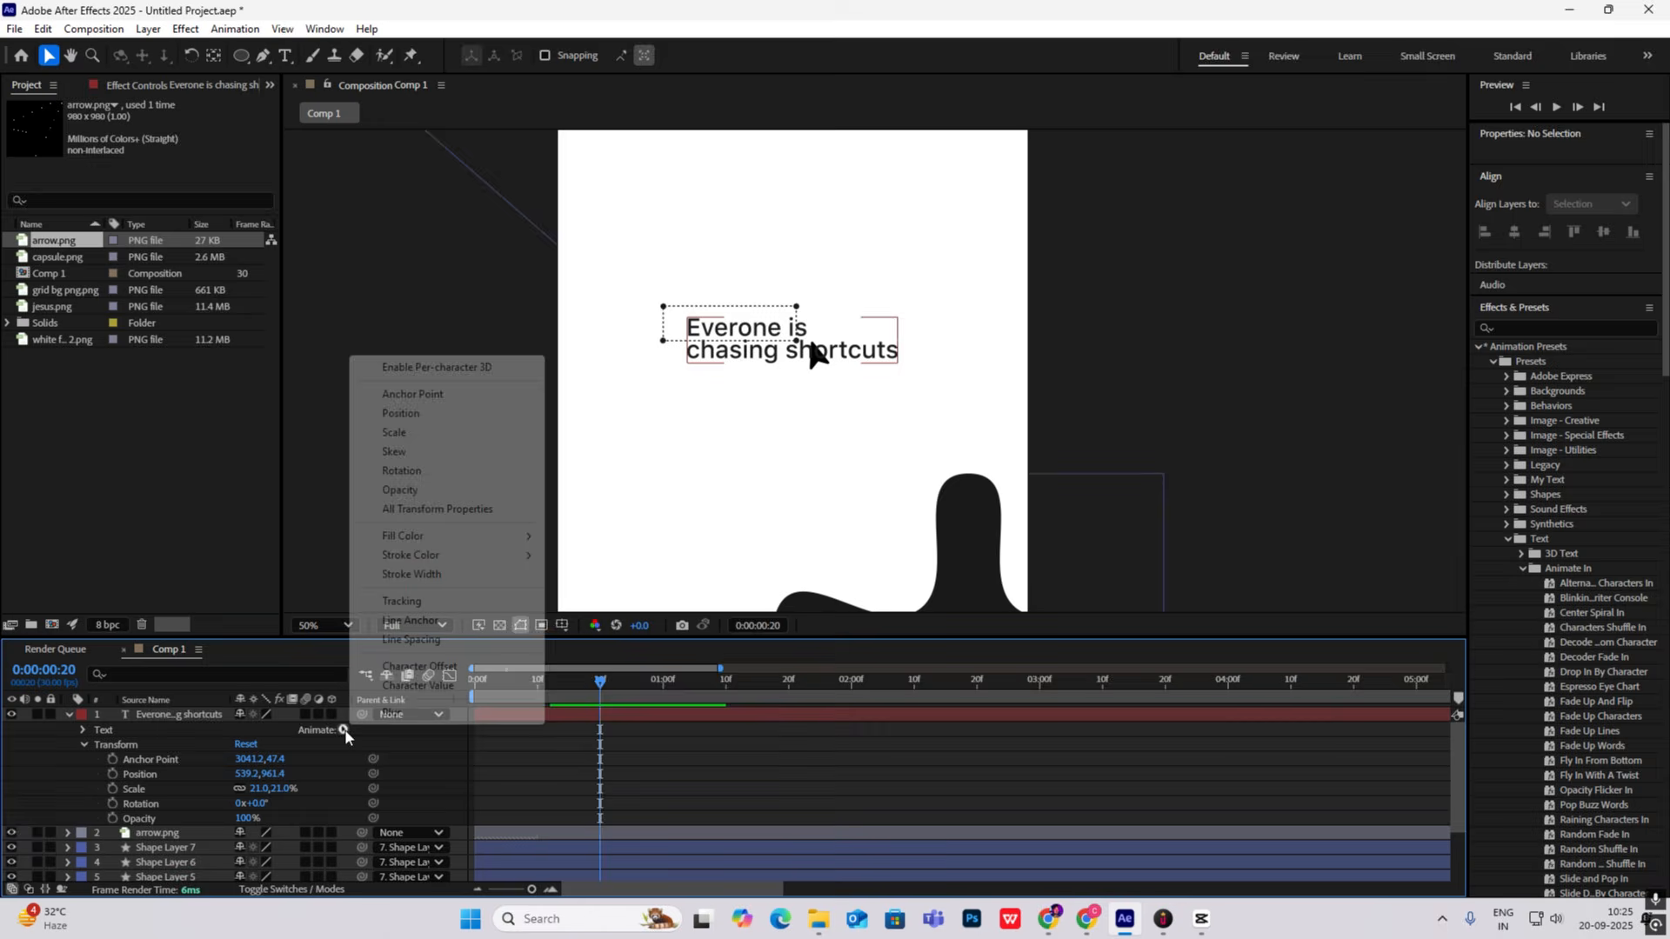
left_click(399, 491)
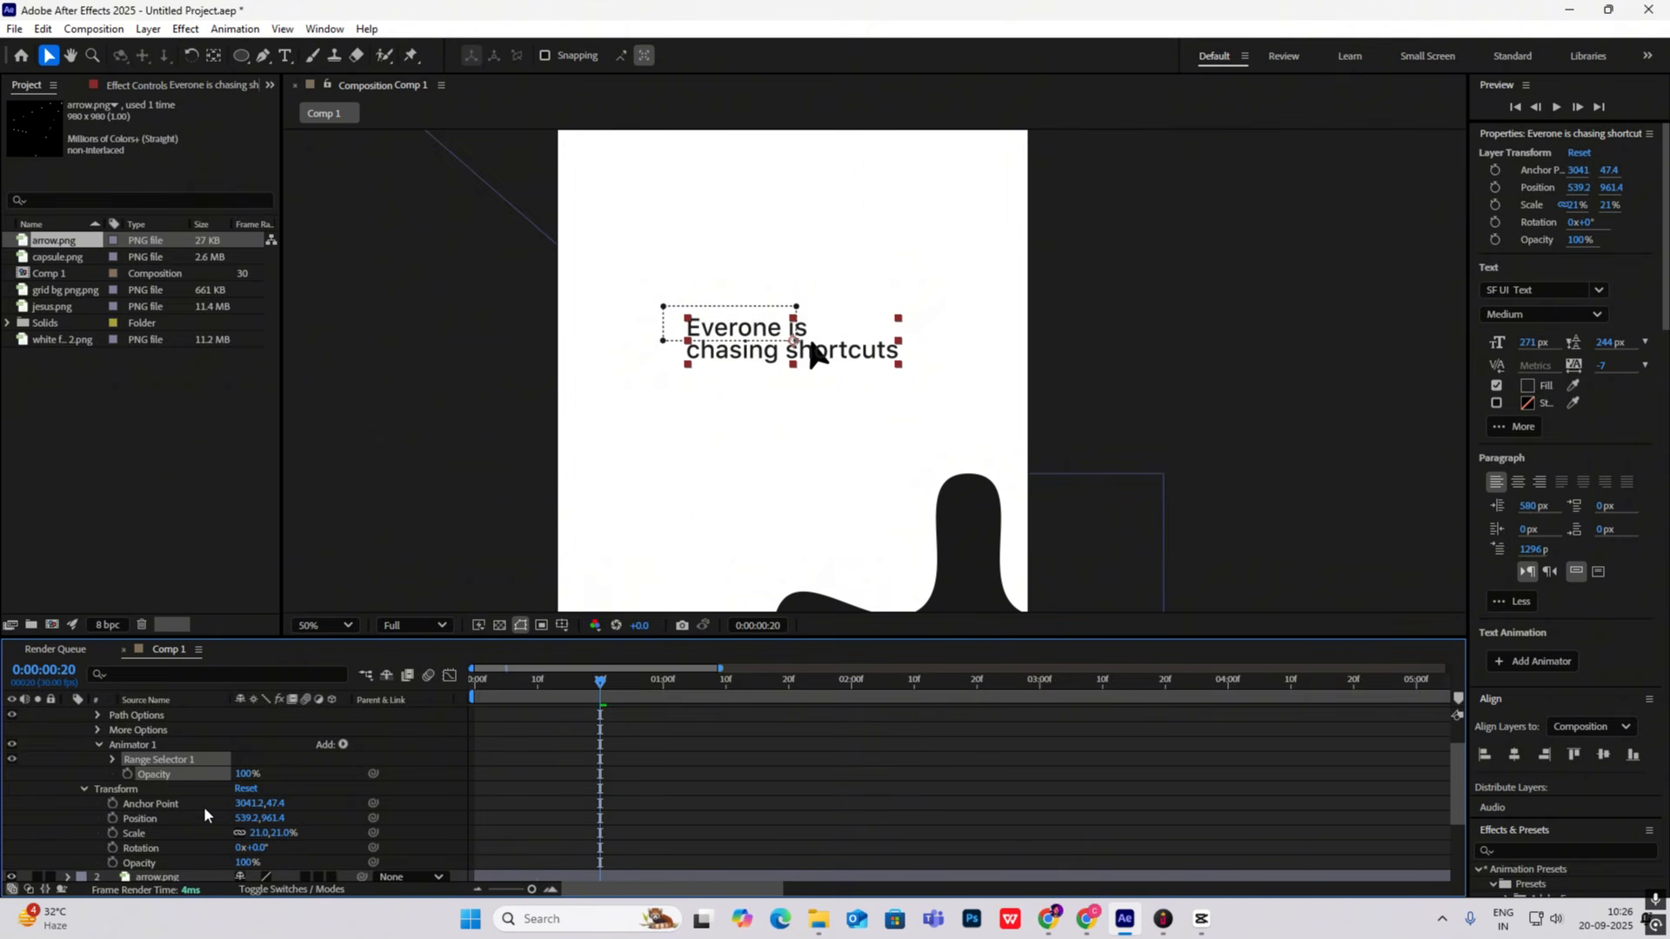
left_click_drag(244, 777, 5, 762)
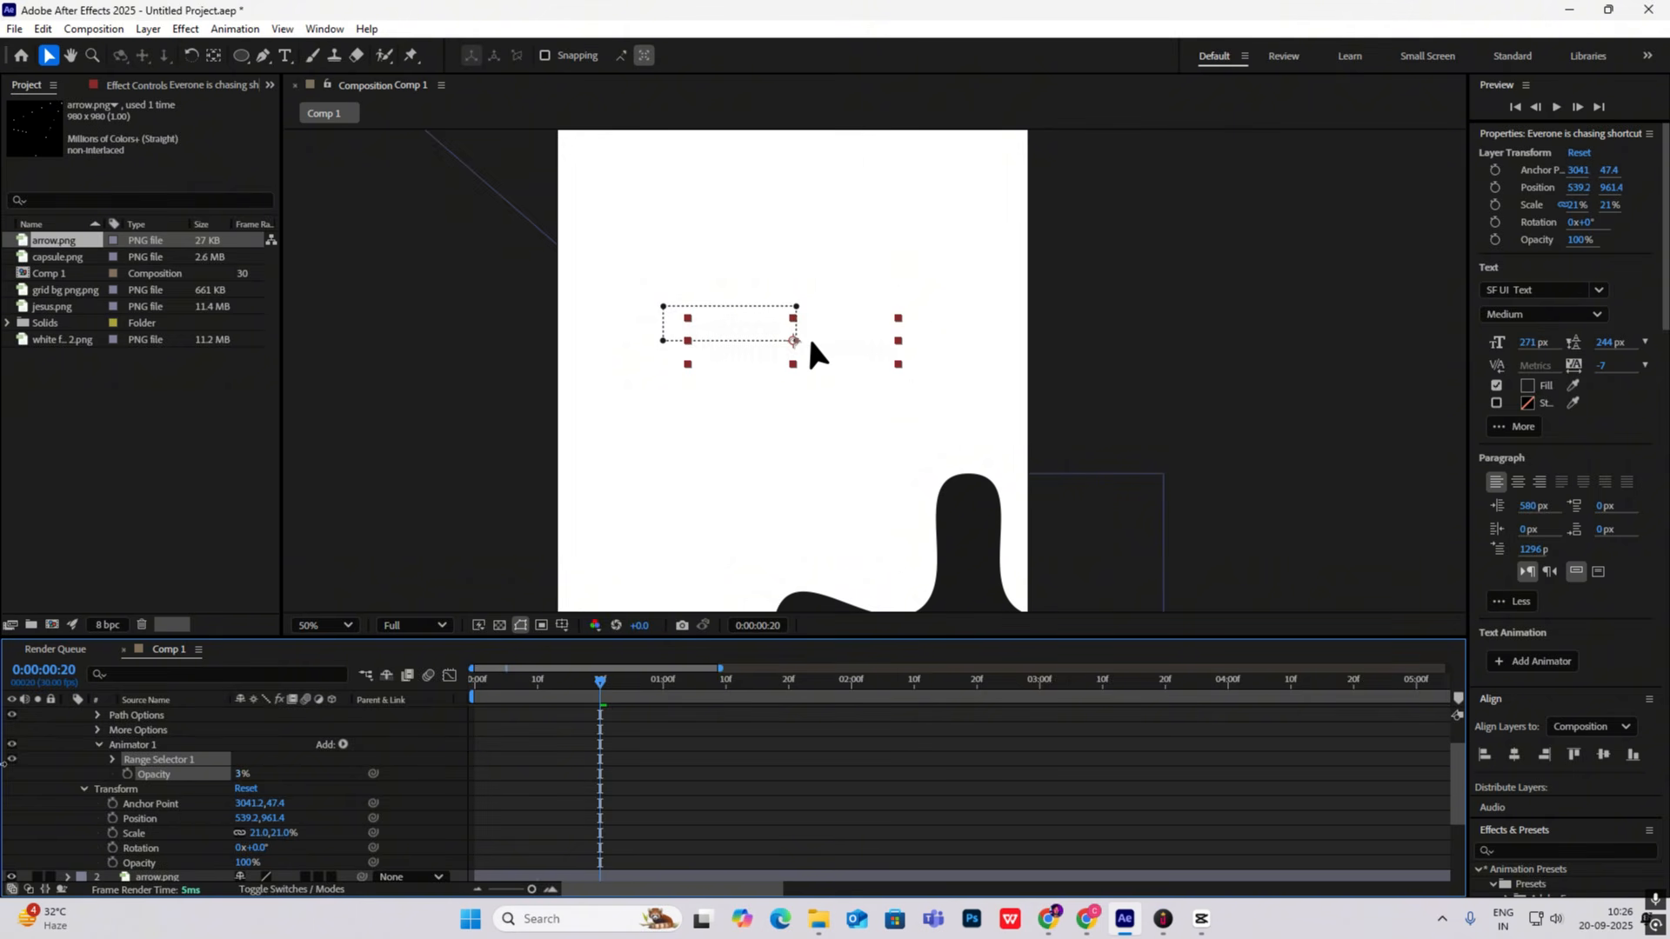
Step: At frame 20, keyframe the range selector's End at 0% and set its Start to 100%
left_click(113, 760)
scroll(168, 775, "down", 2)
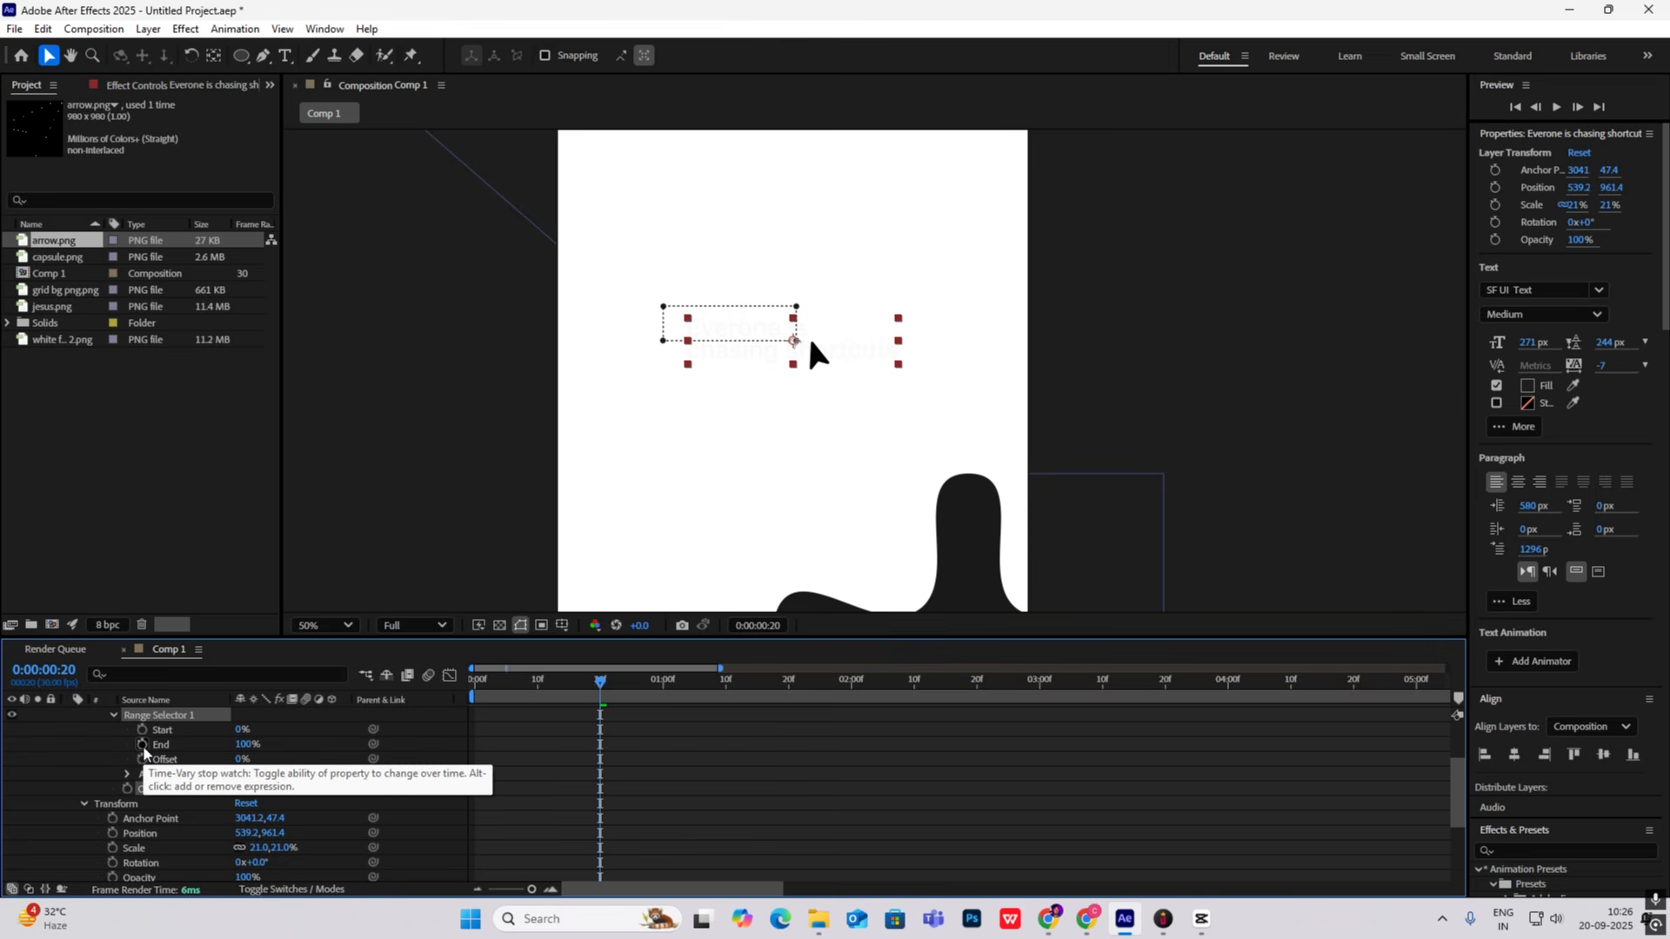
left_click(143, 746)
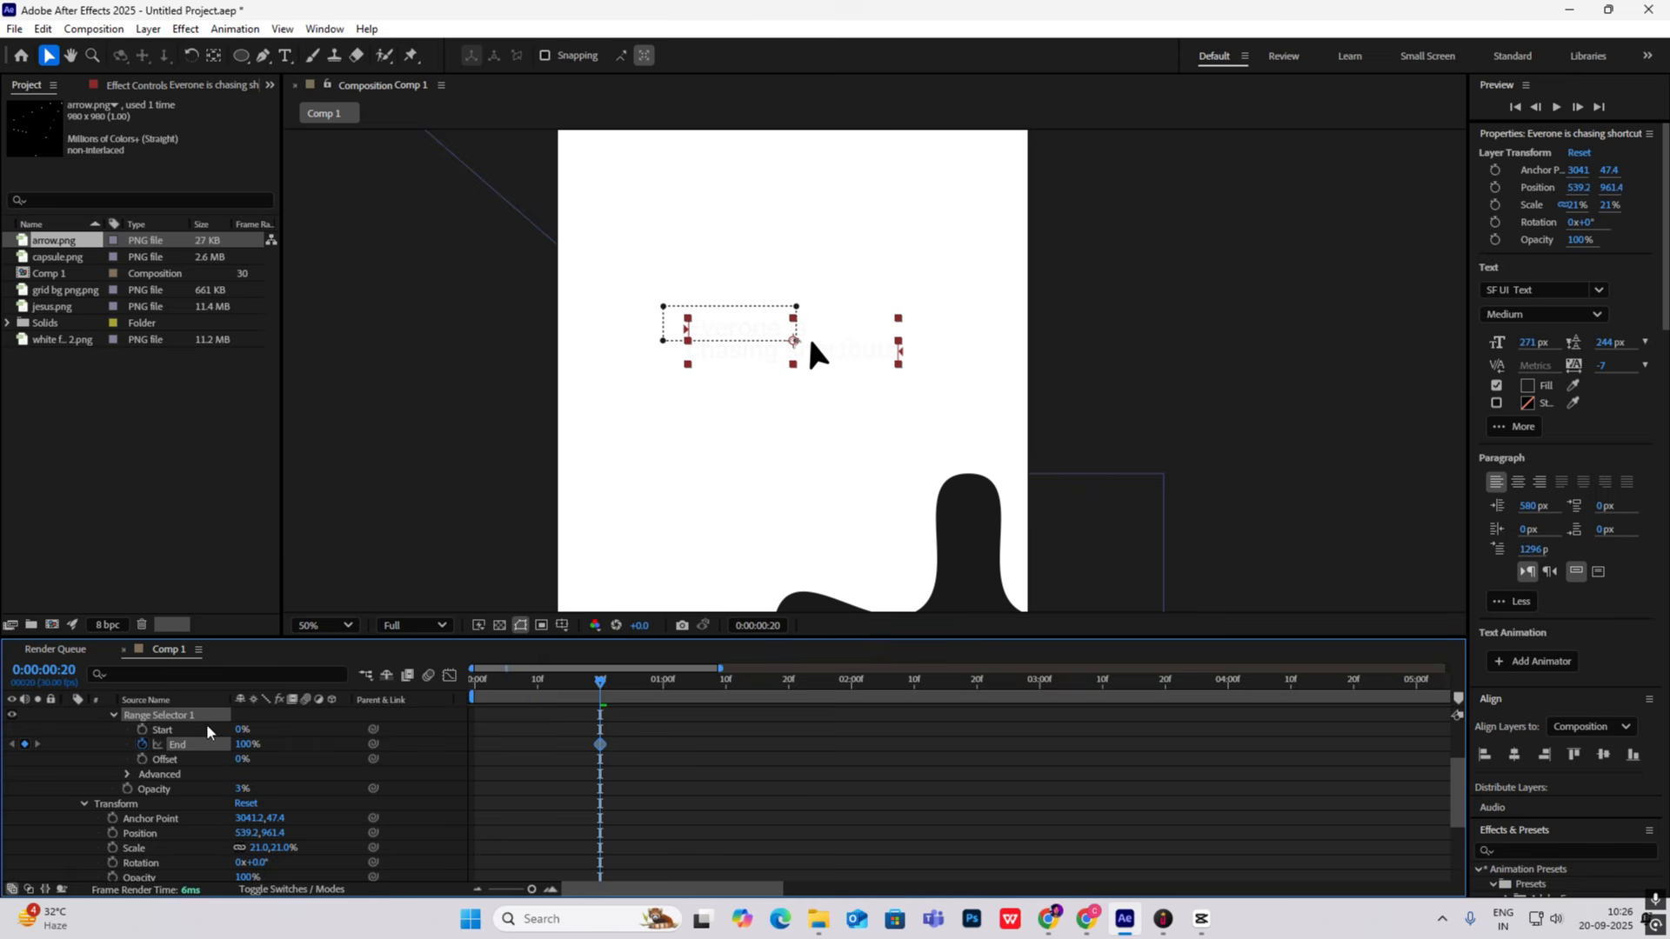
left_click_drag(242, 730, 296, 730)
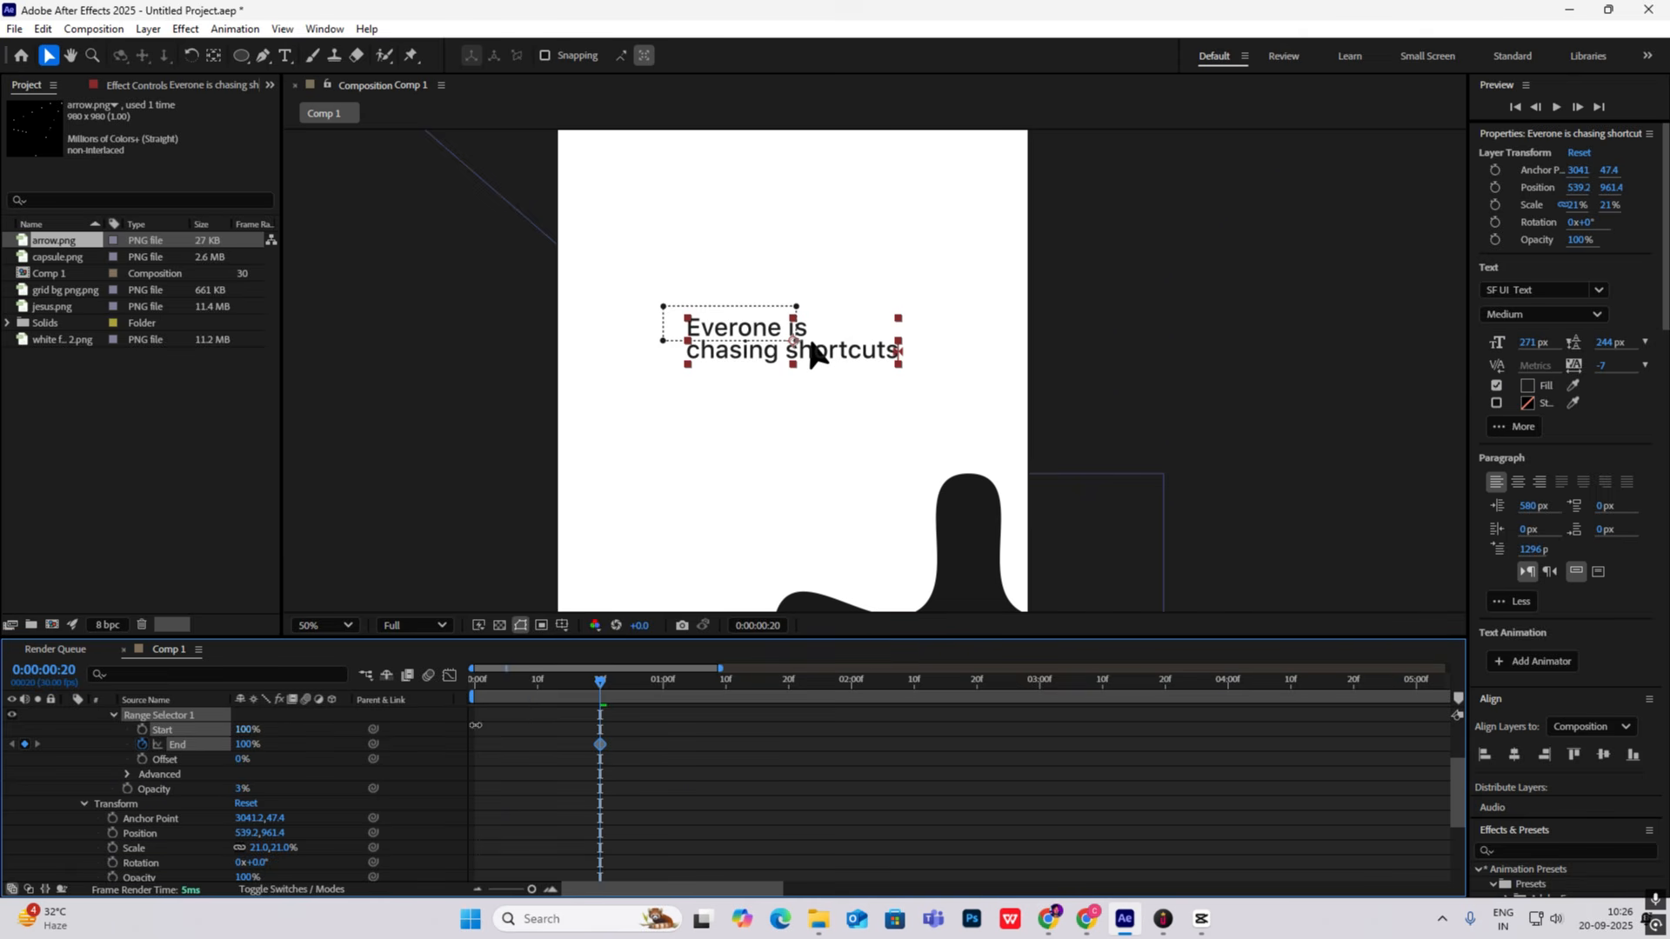
left_click(248, 745)
type("0")
key("Return")
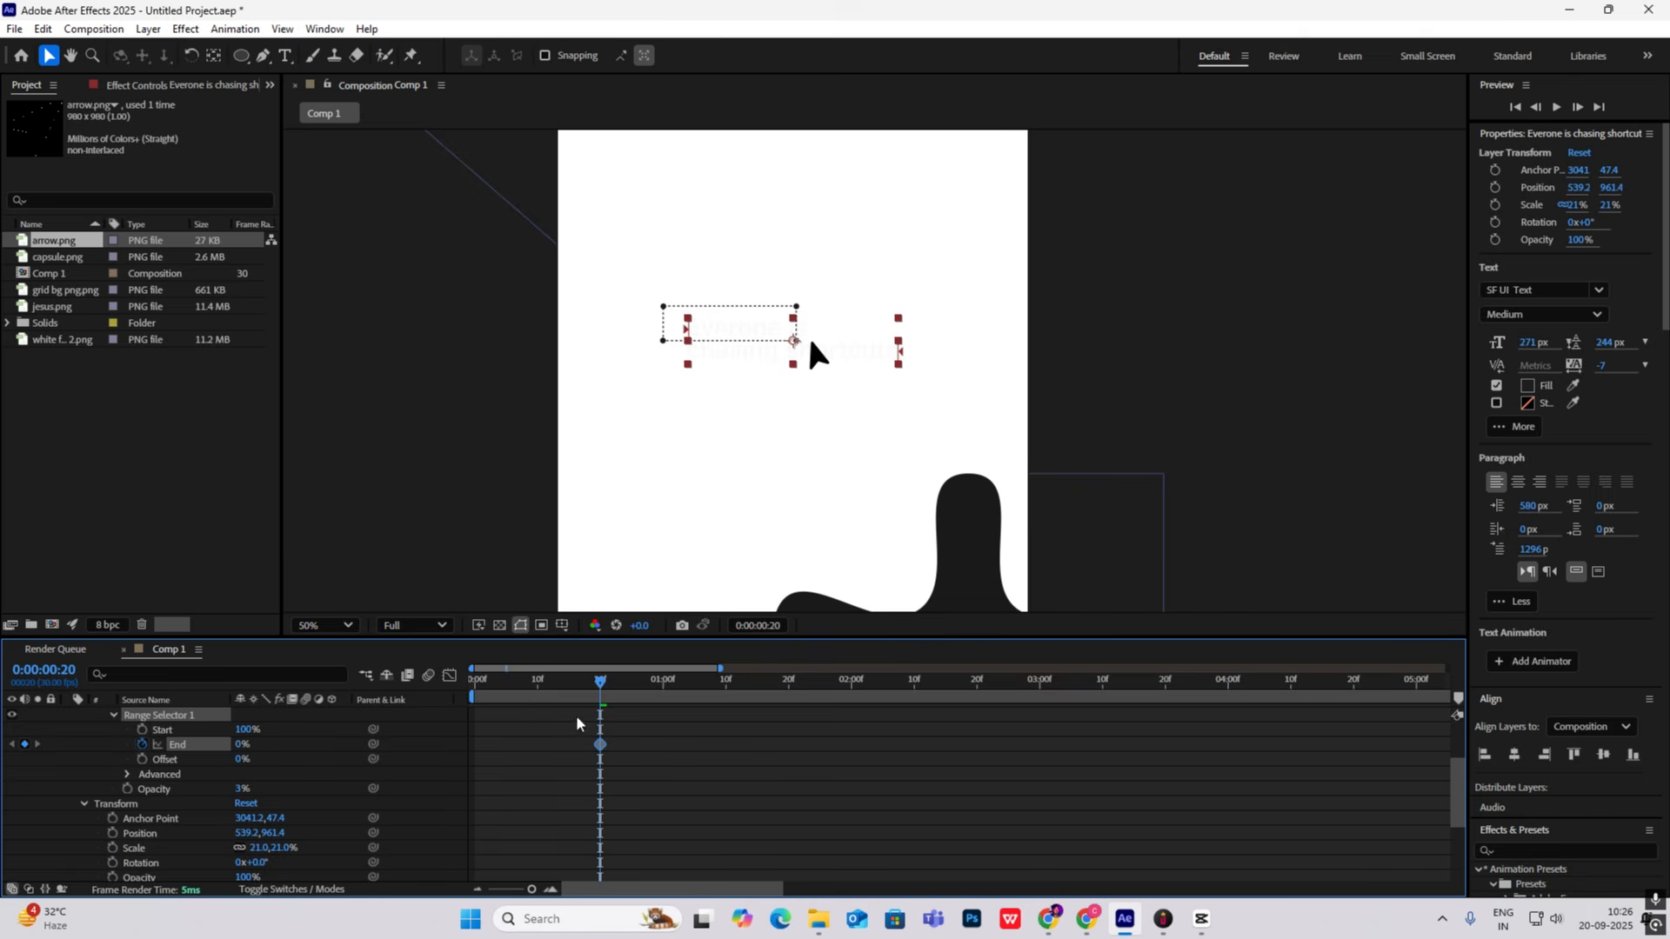
Step: At 0:00:01:18, keyframe the range selector's End at 100%
left_click_drag(601, 686, 775, 706)
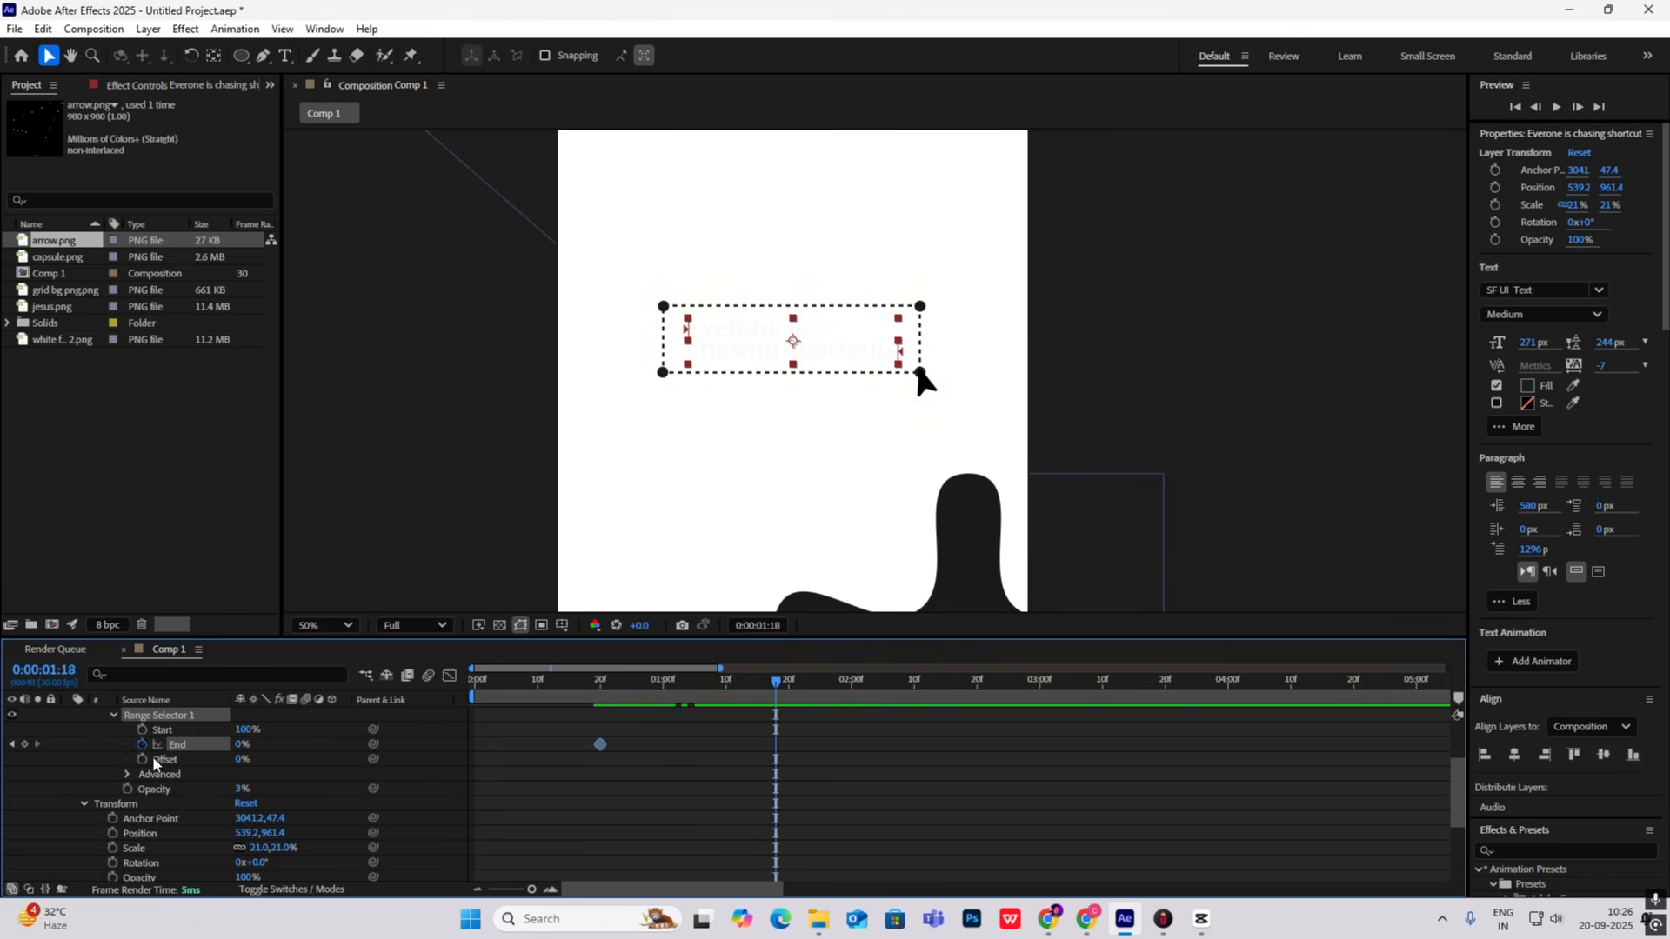
left_click(25, 745)
left_click_drag(242, 745, 635, 760)
Step: Easy-ease both End keyframes and lengthen the ease into the second one in the speed graph
left_click_drag(843, 736, 553, 771)
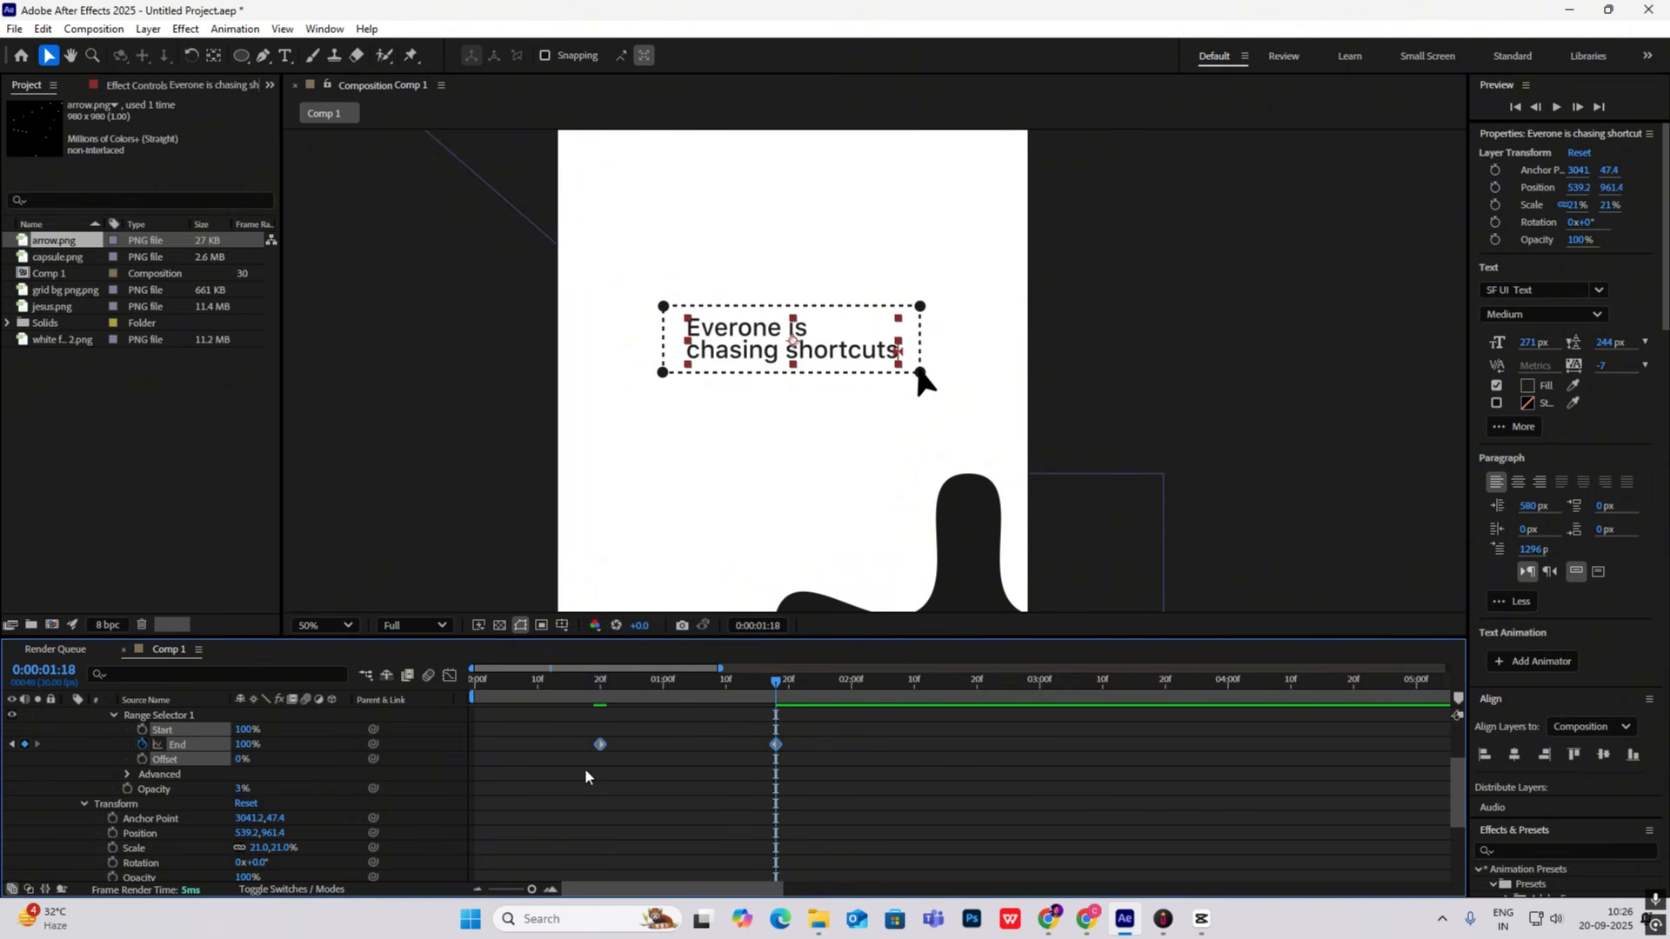
key("F9")
left_click(448, 676)
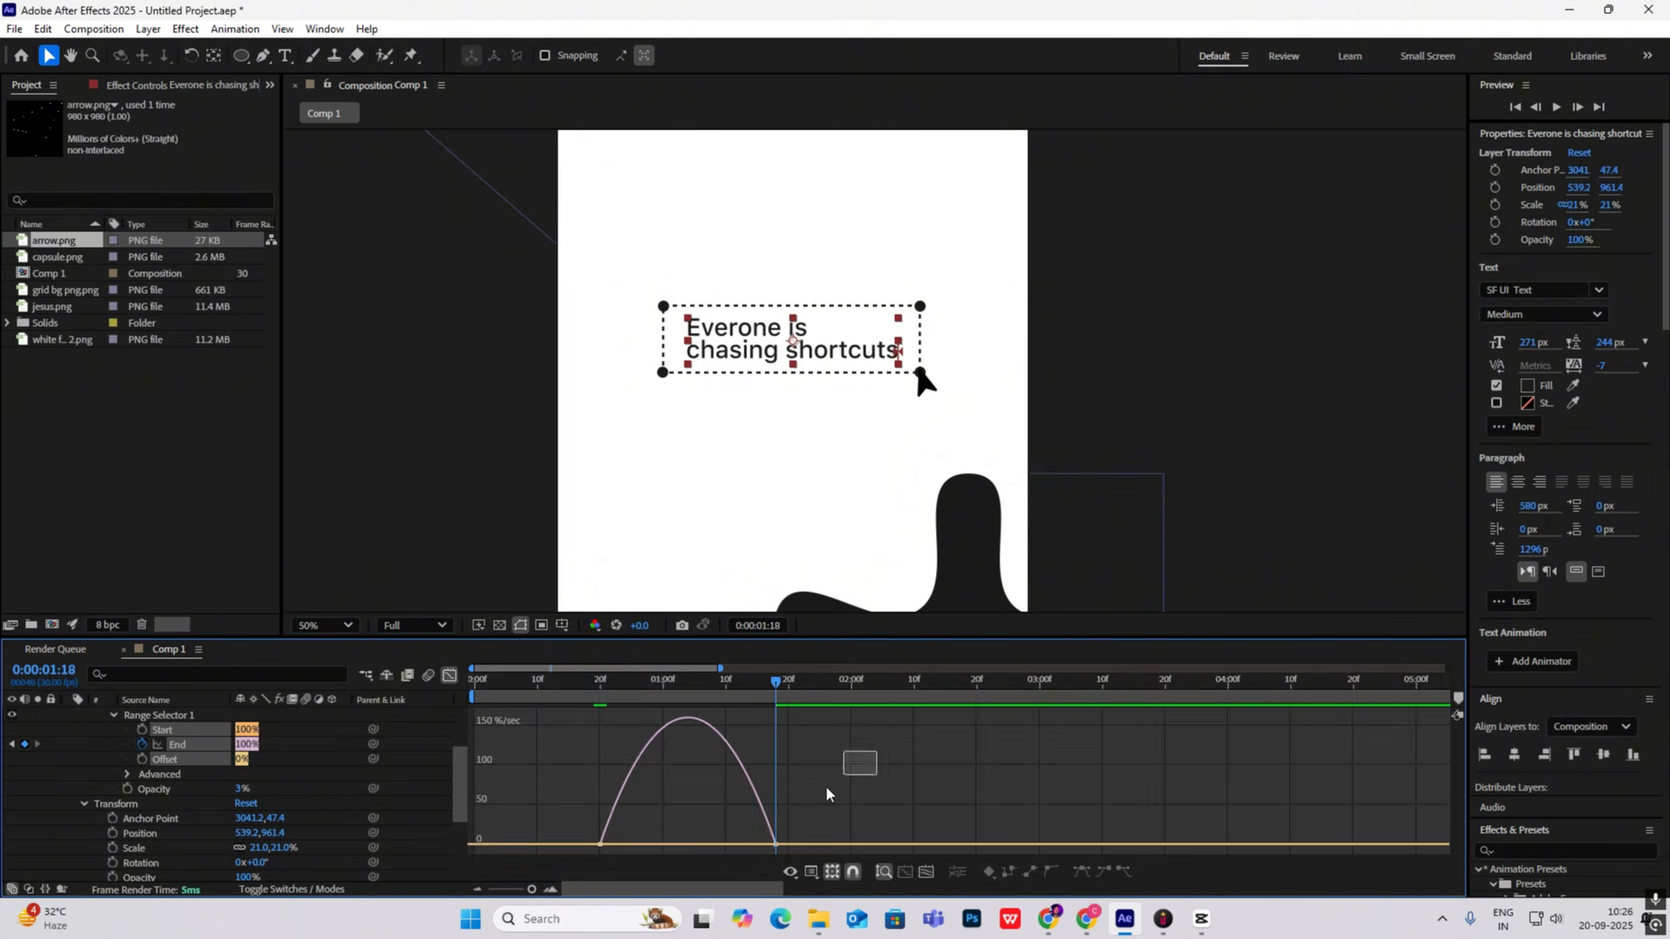
left_click_drag(747, 840, 703, 848)
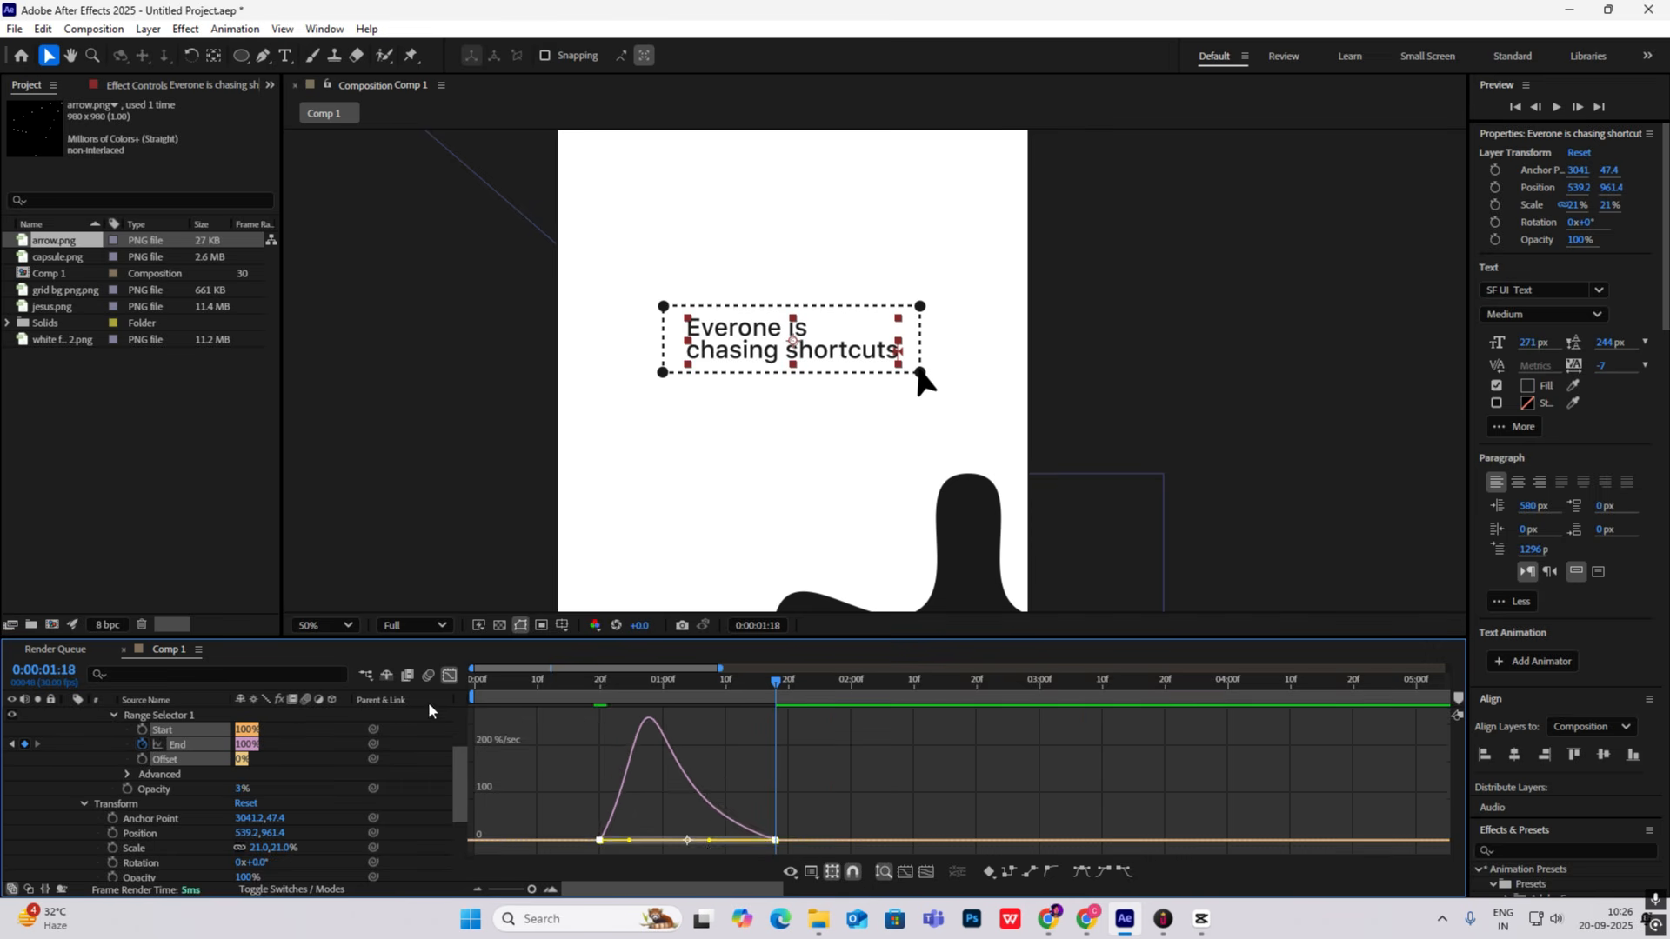
left_click(449, 676)
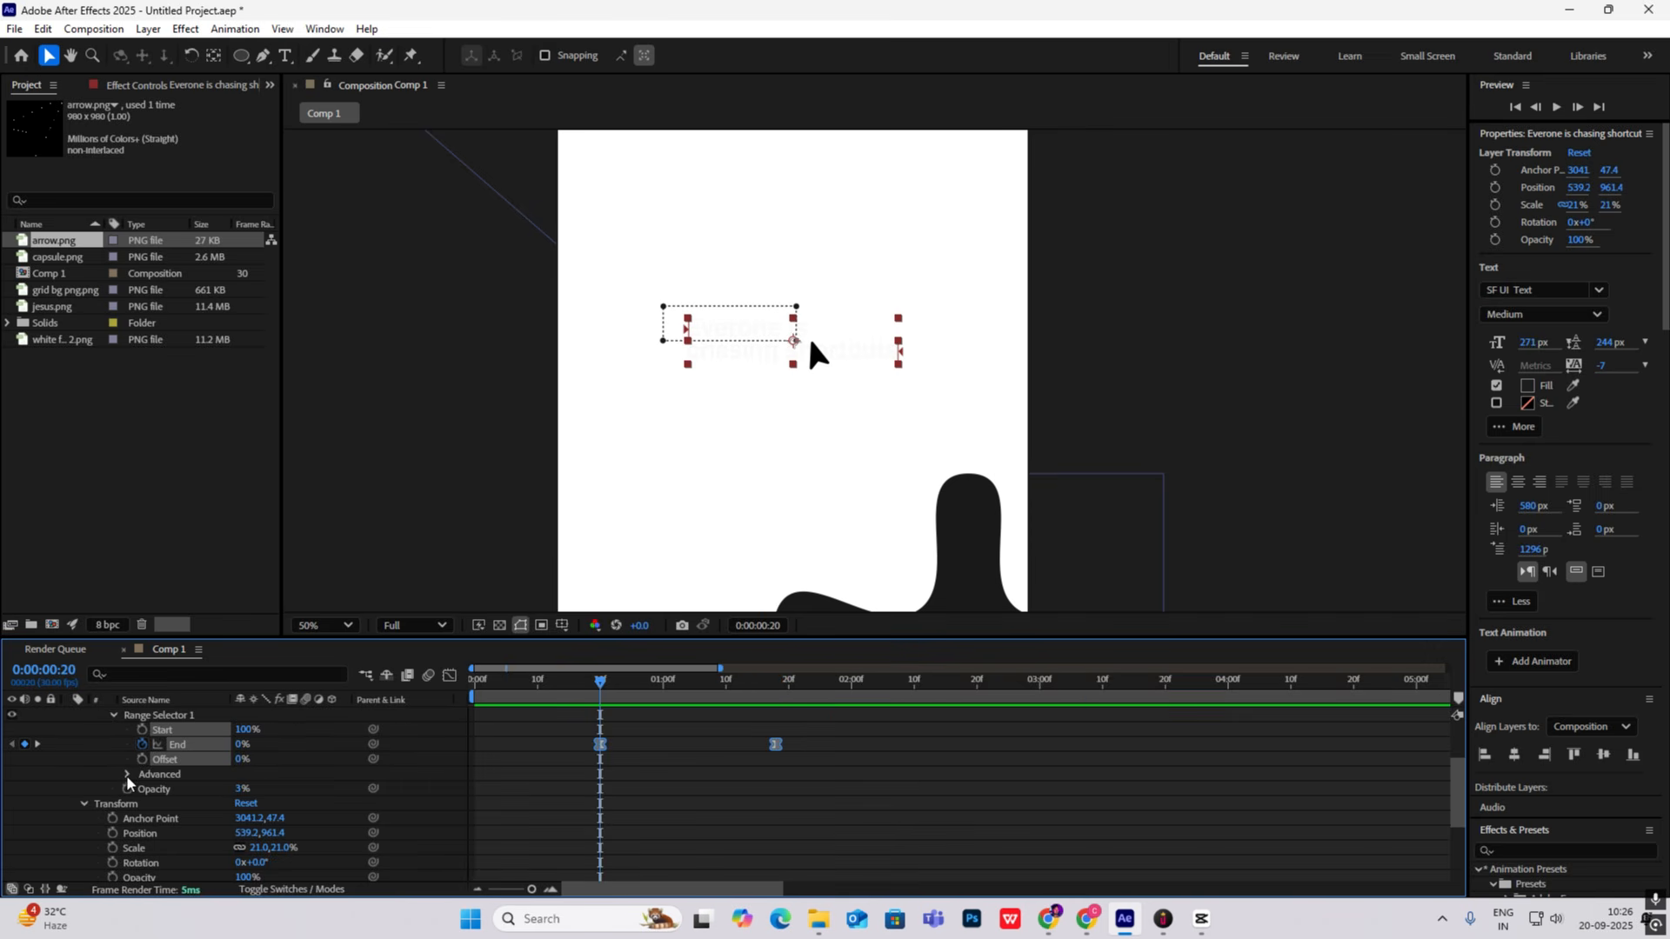
Step: In the range selector's advanced options, set Ease High to 54% and Ease Low to 14%
left_click(127, 775)
scroll(190, 781, "down", 2)
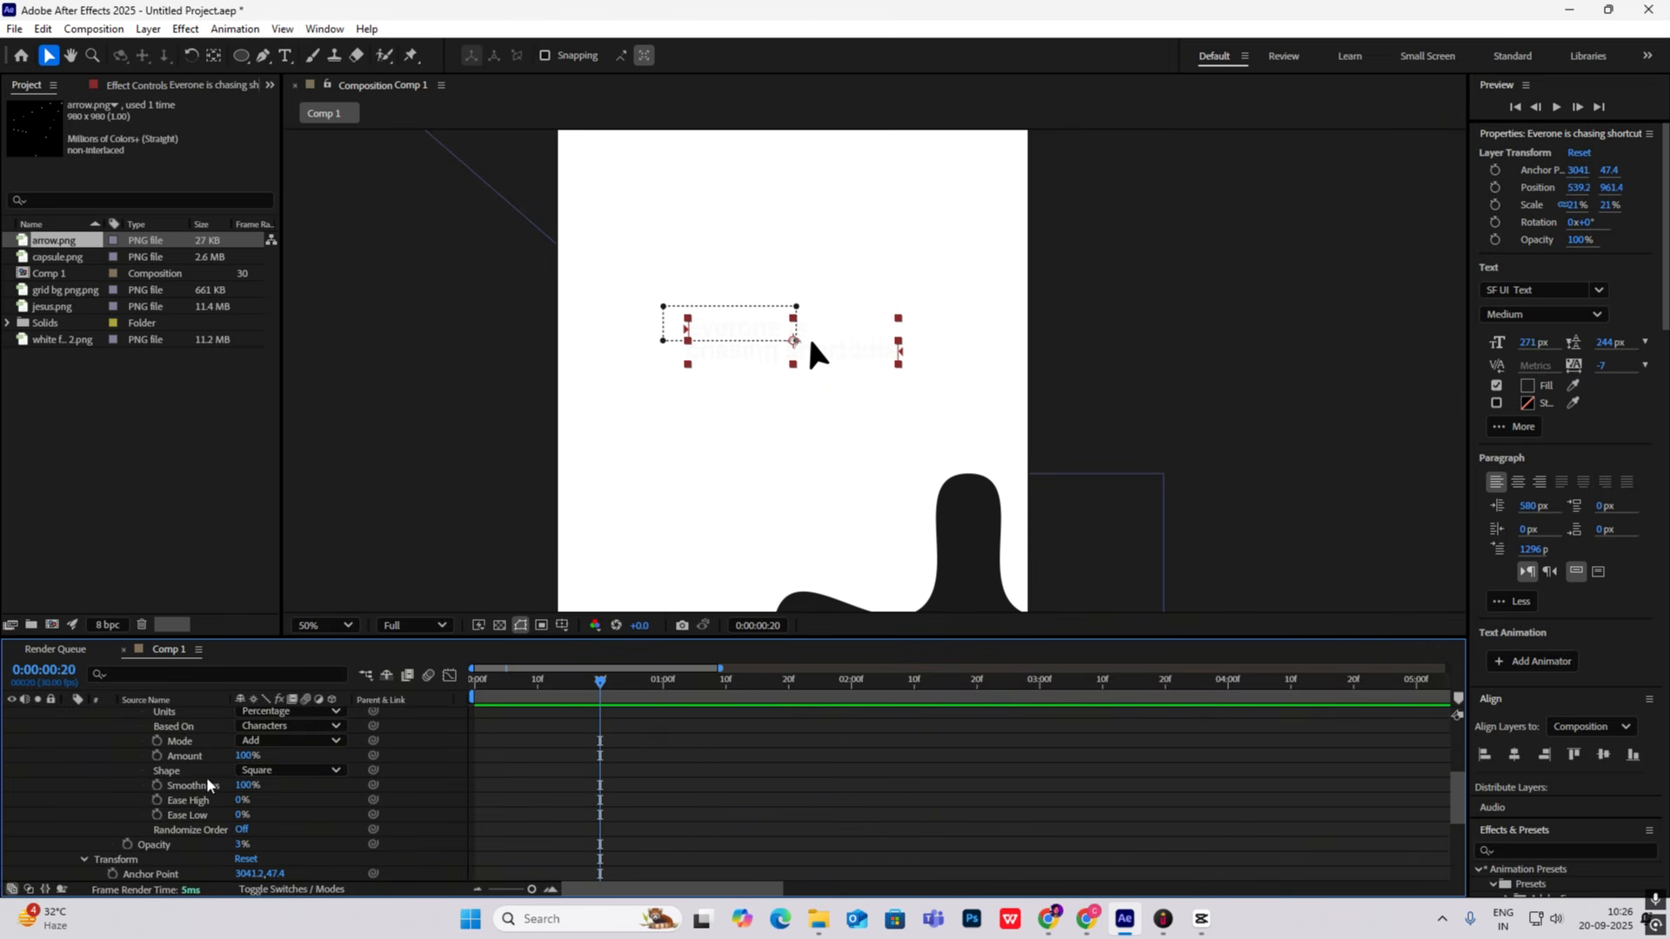
left_click_drag(253, 800, 280, 806)
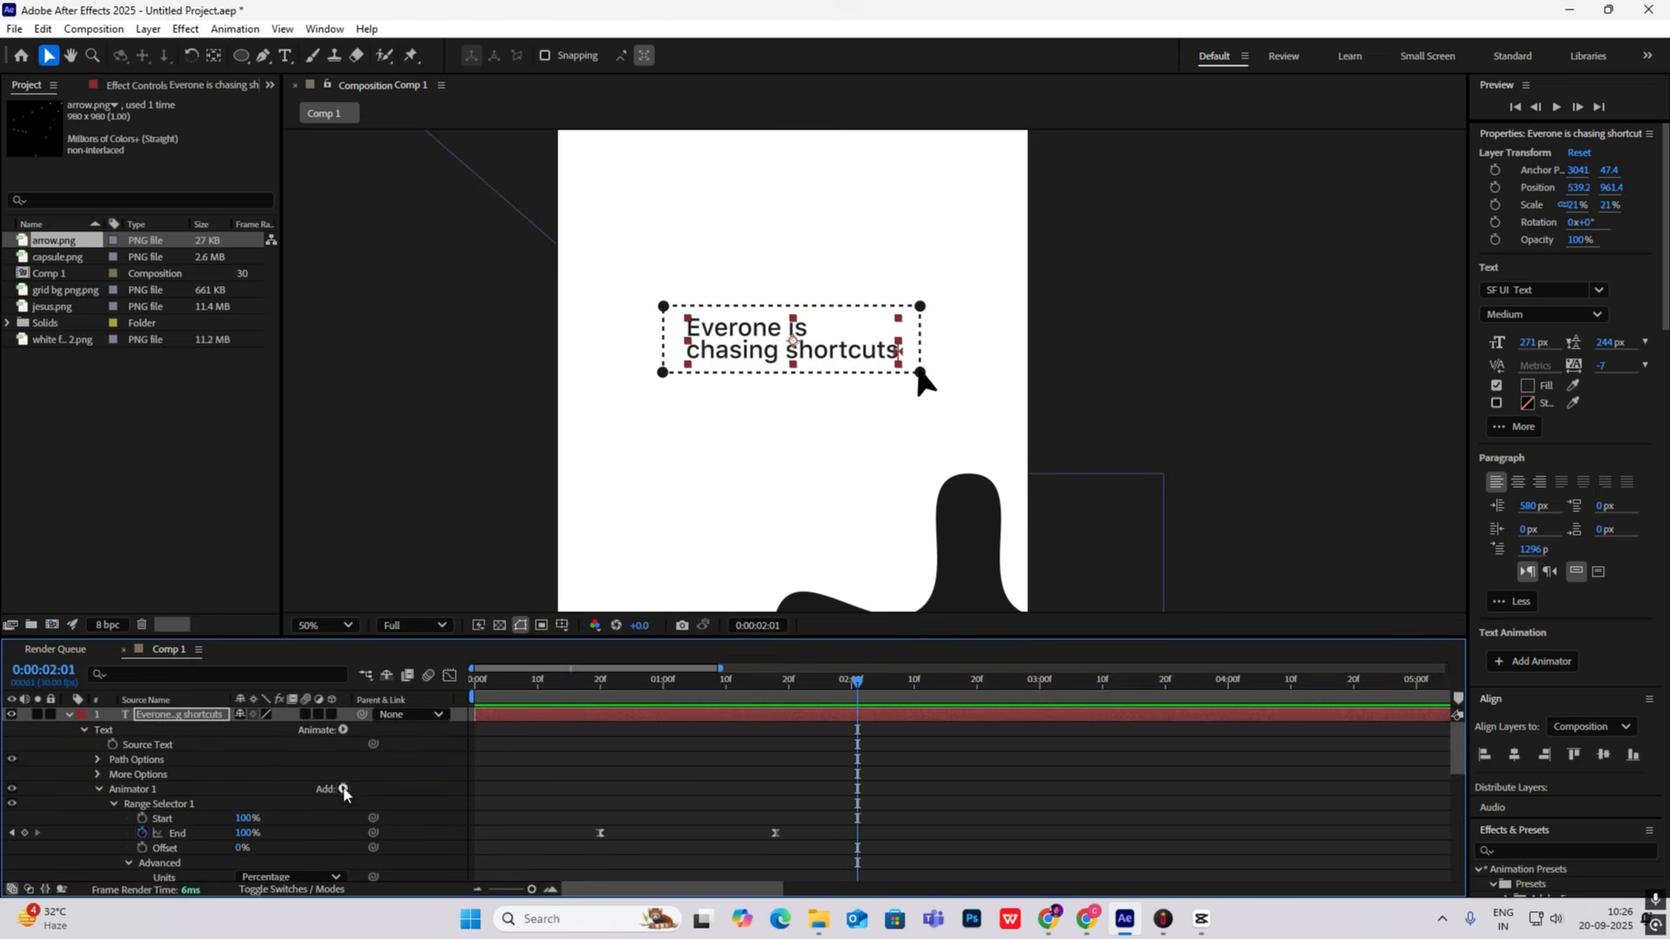
Step: Add a Position property to the text animator and set it to 0, 22
left_click(343, 789)
mouse_move(390, 795)
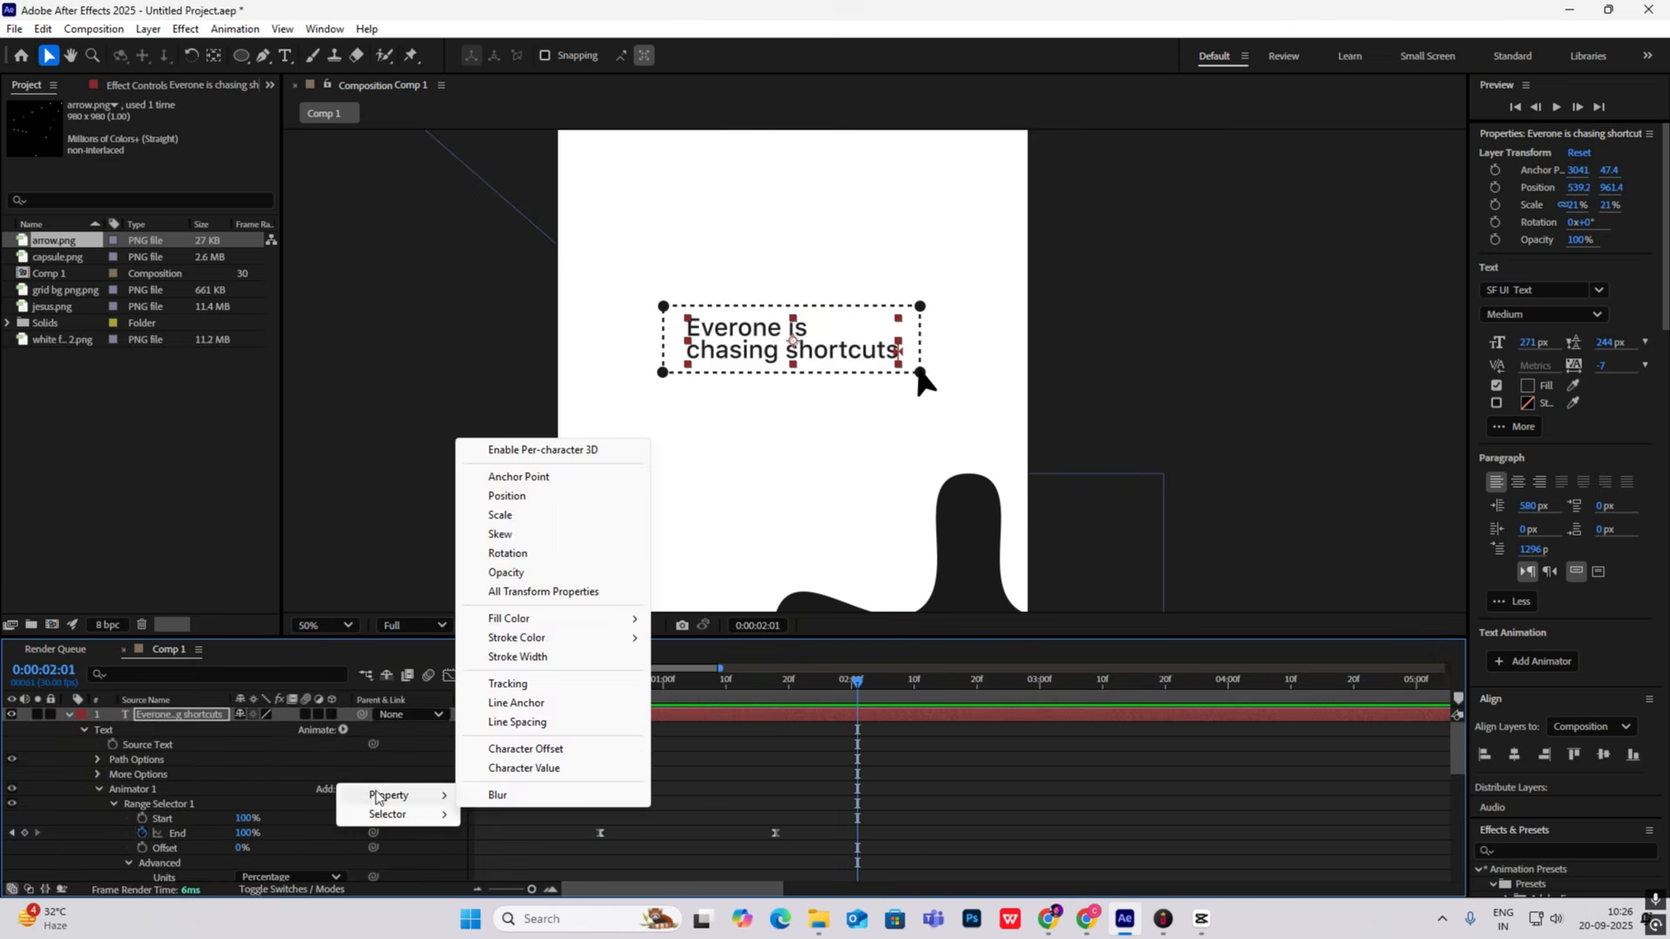
left_click(507, 497)
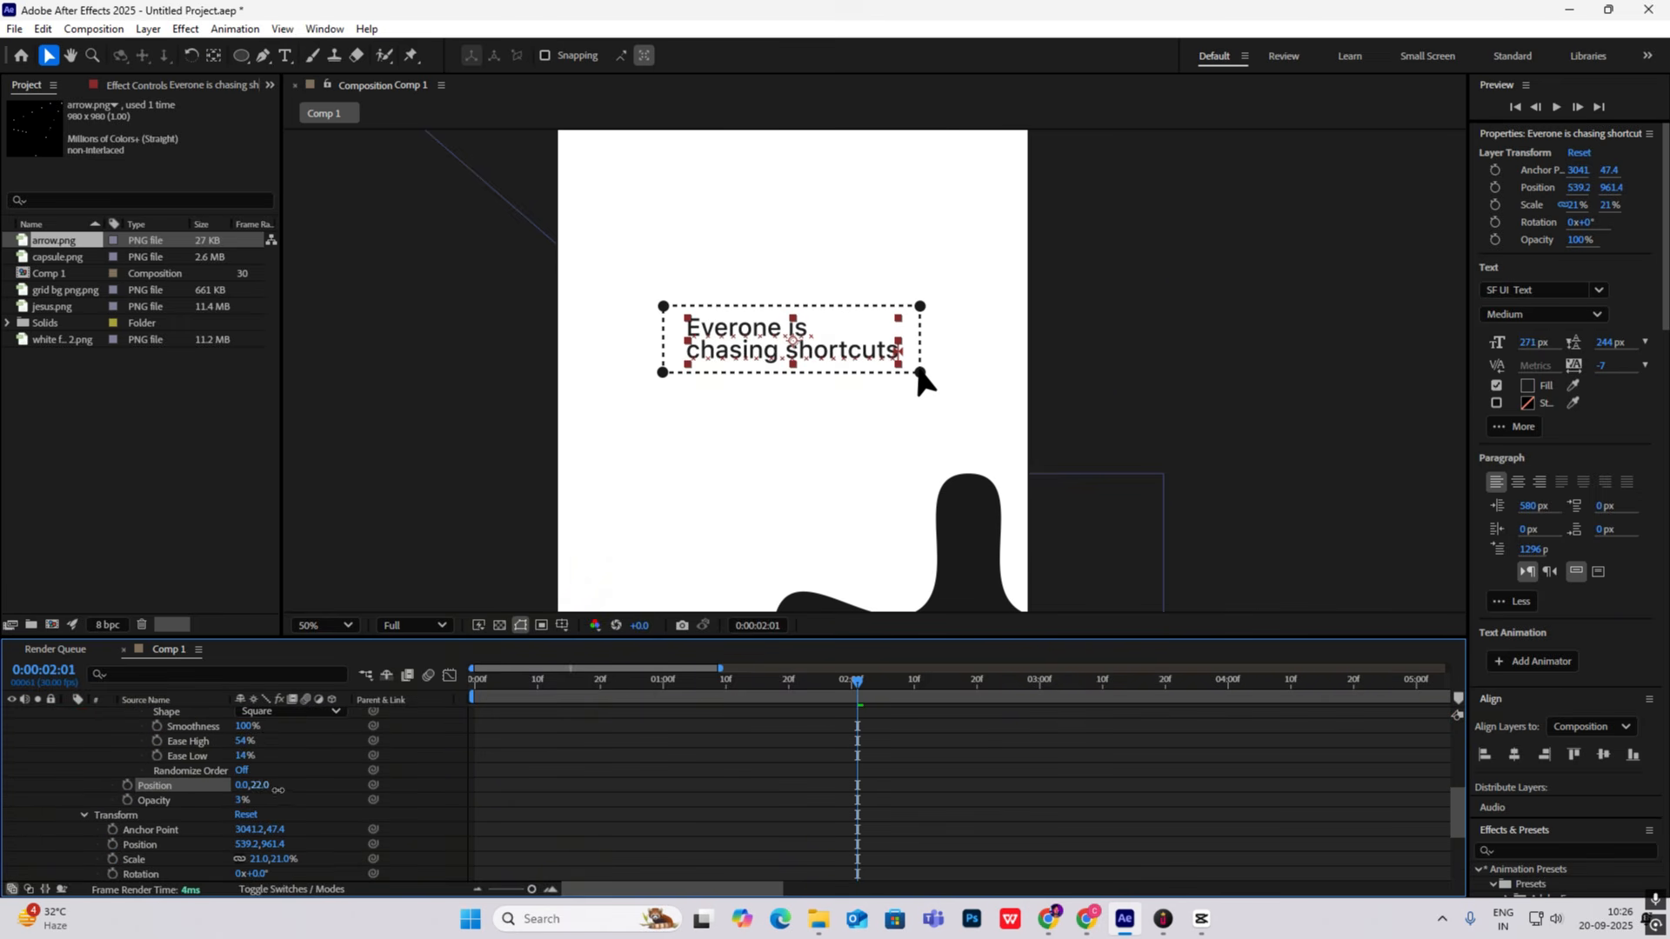
Step: Preview the text reveal and slow it down by moving the second End keyframe to about 0:00:02:08
key("space")
scroll(731, 741, "up", 3)
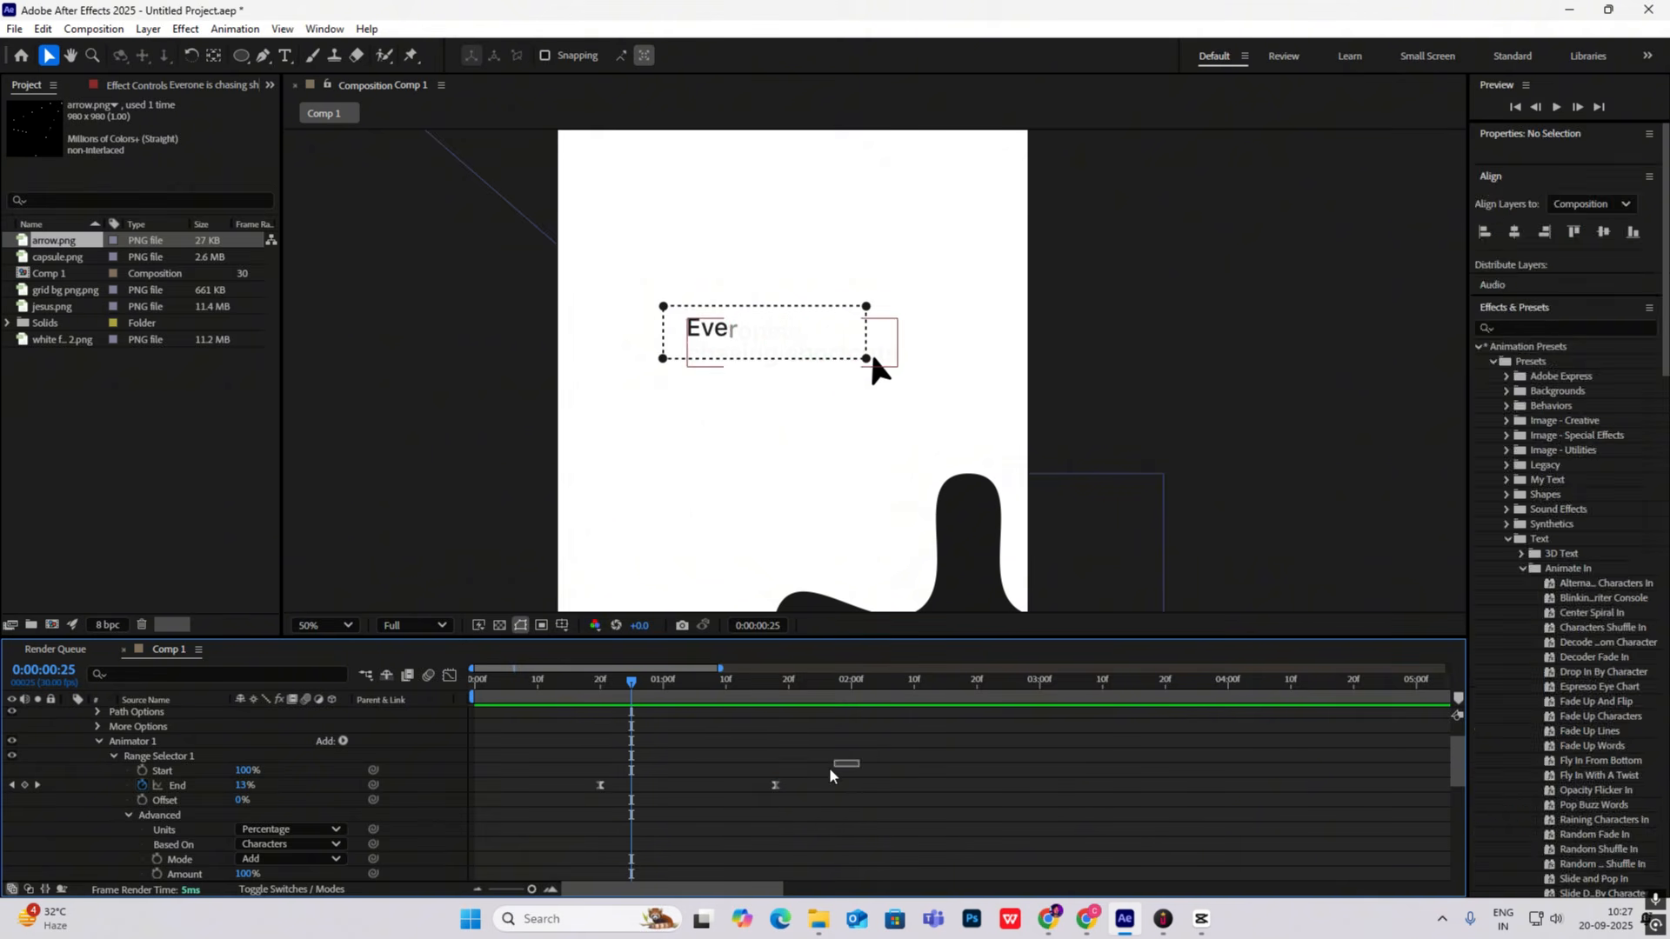
left_click(775, 785)
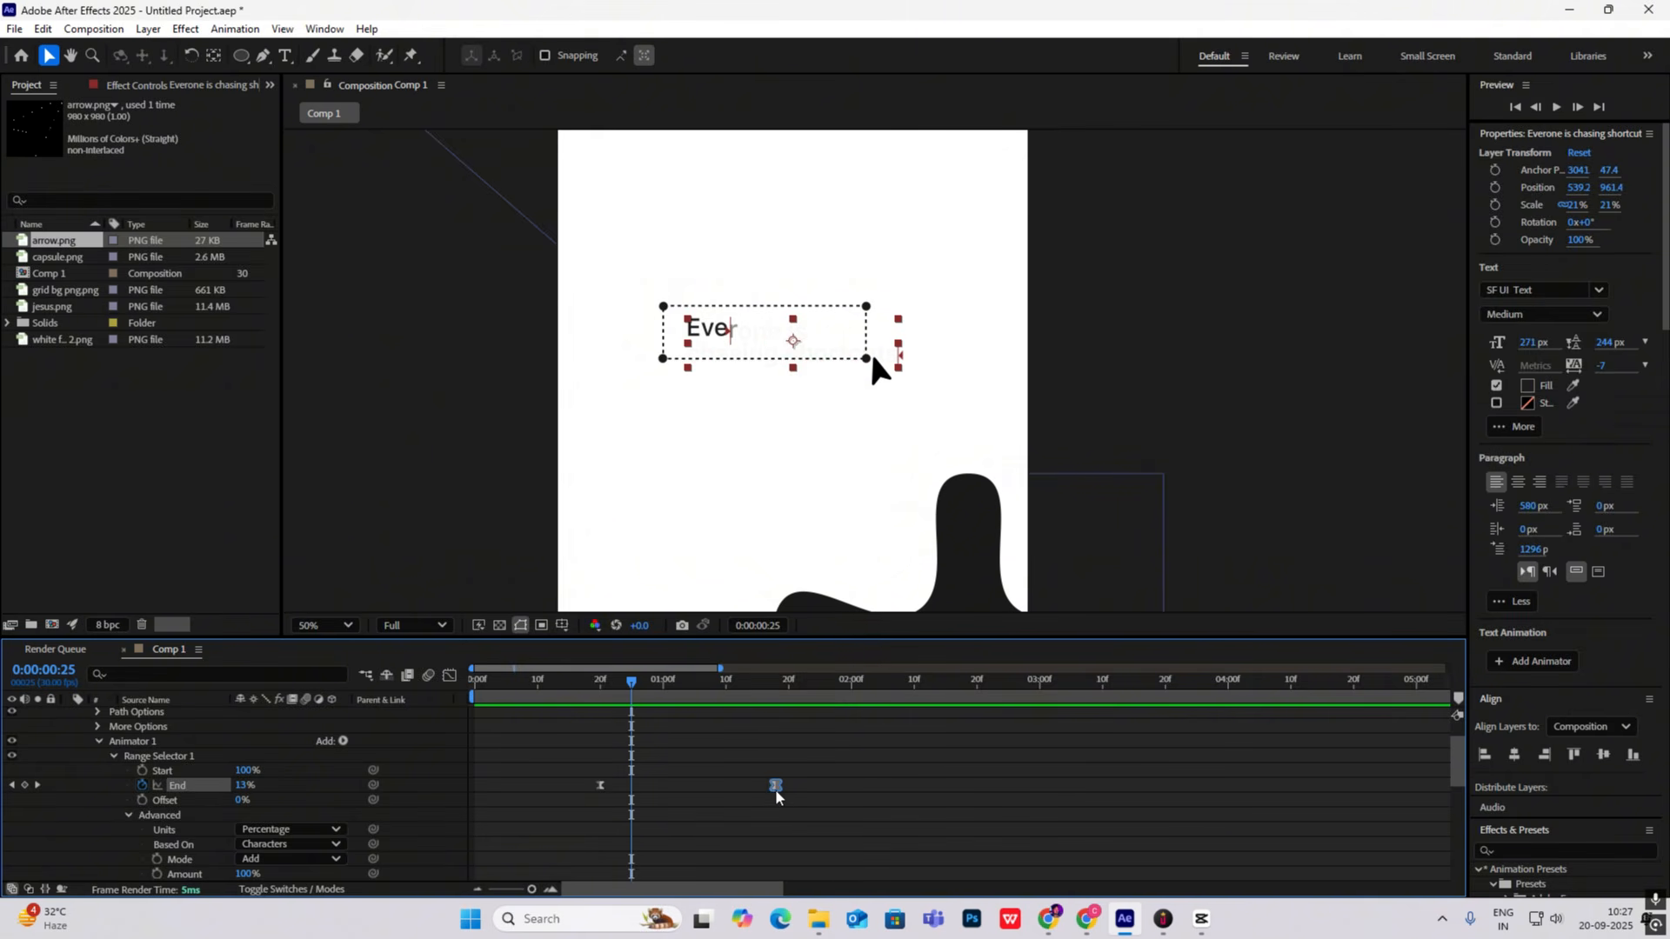
left_click_drag(775, 785, 901, 786)
left_click_drag(641, 684, 607, 689)
key("space")
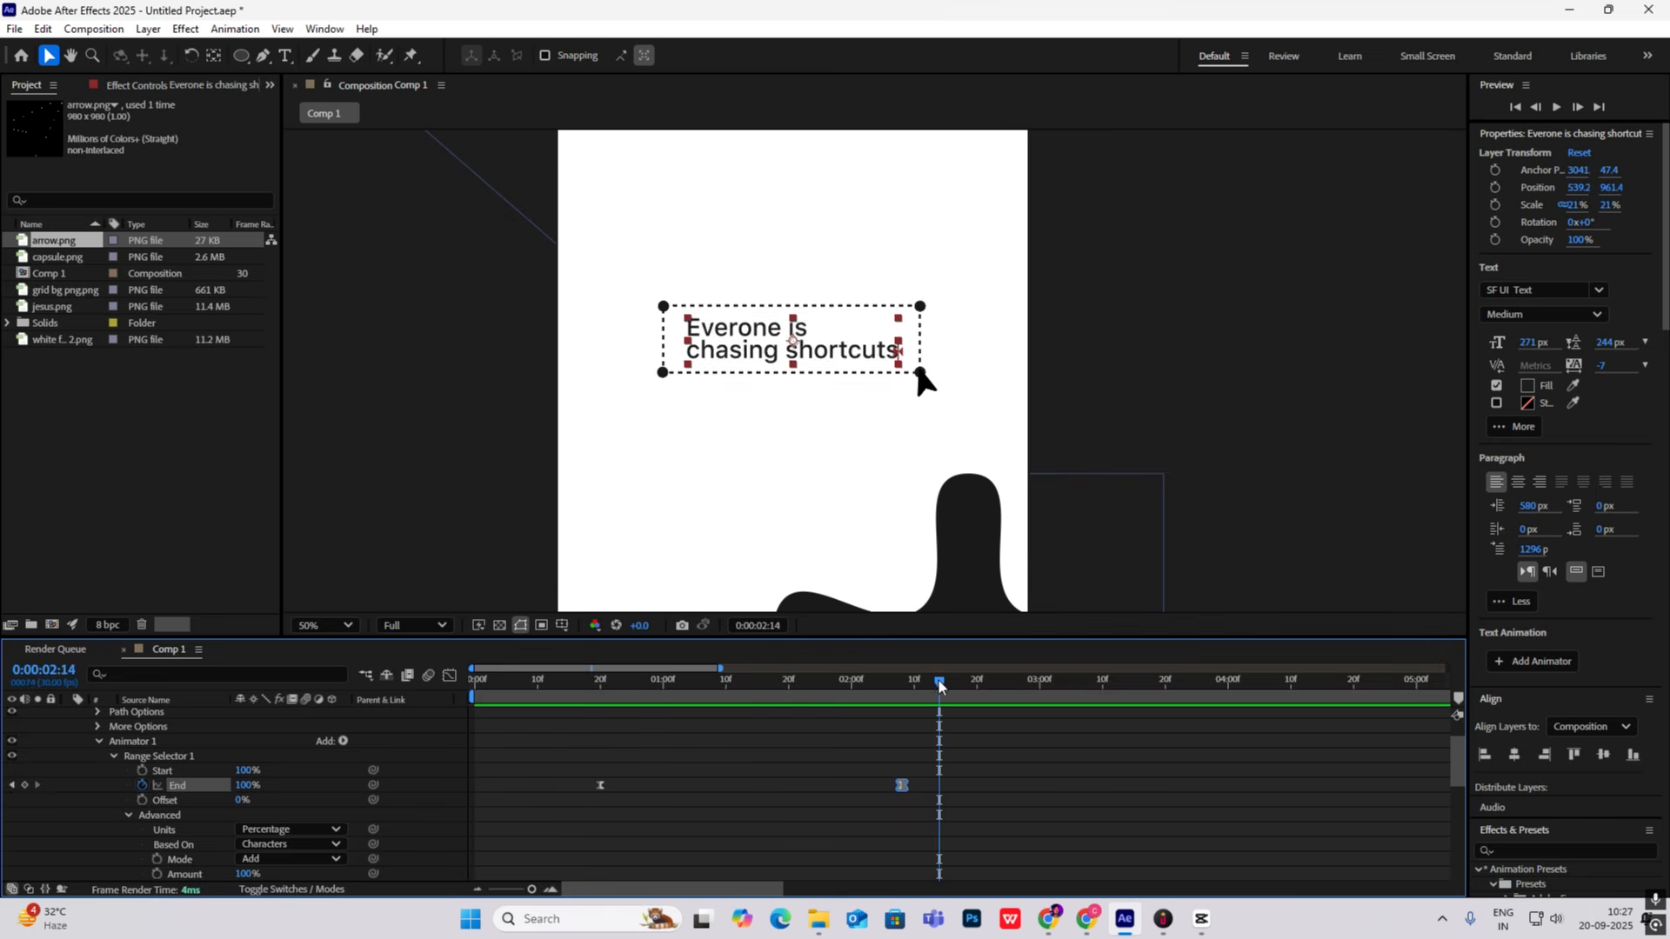
Step: Switch to CapCut to check the text and corner shapes in the reference clip, and return to After Effects
key("space")
key("alt+Tab")
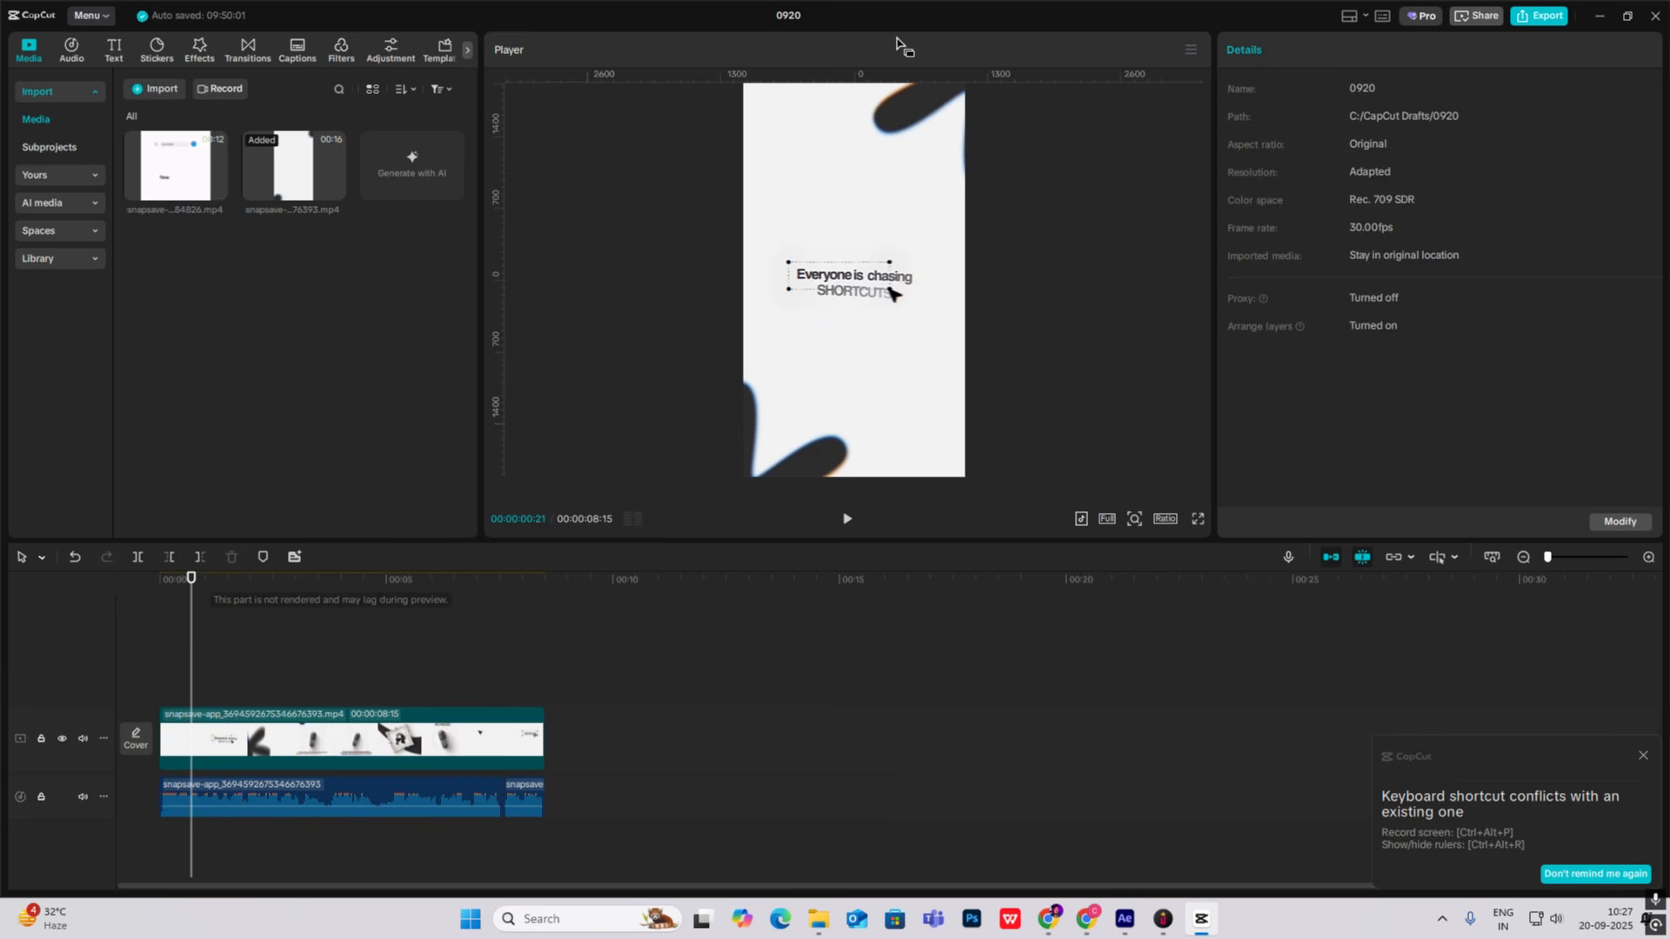
left_click(1197, 912)
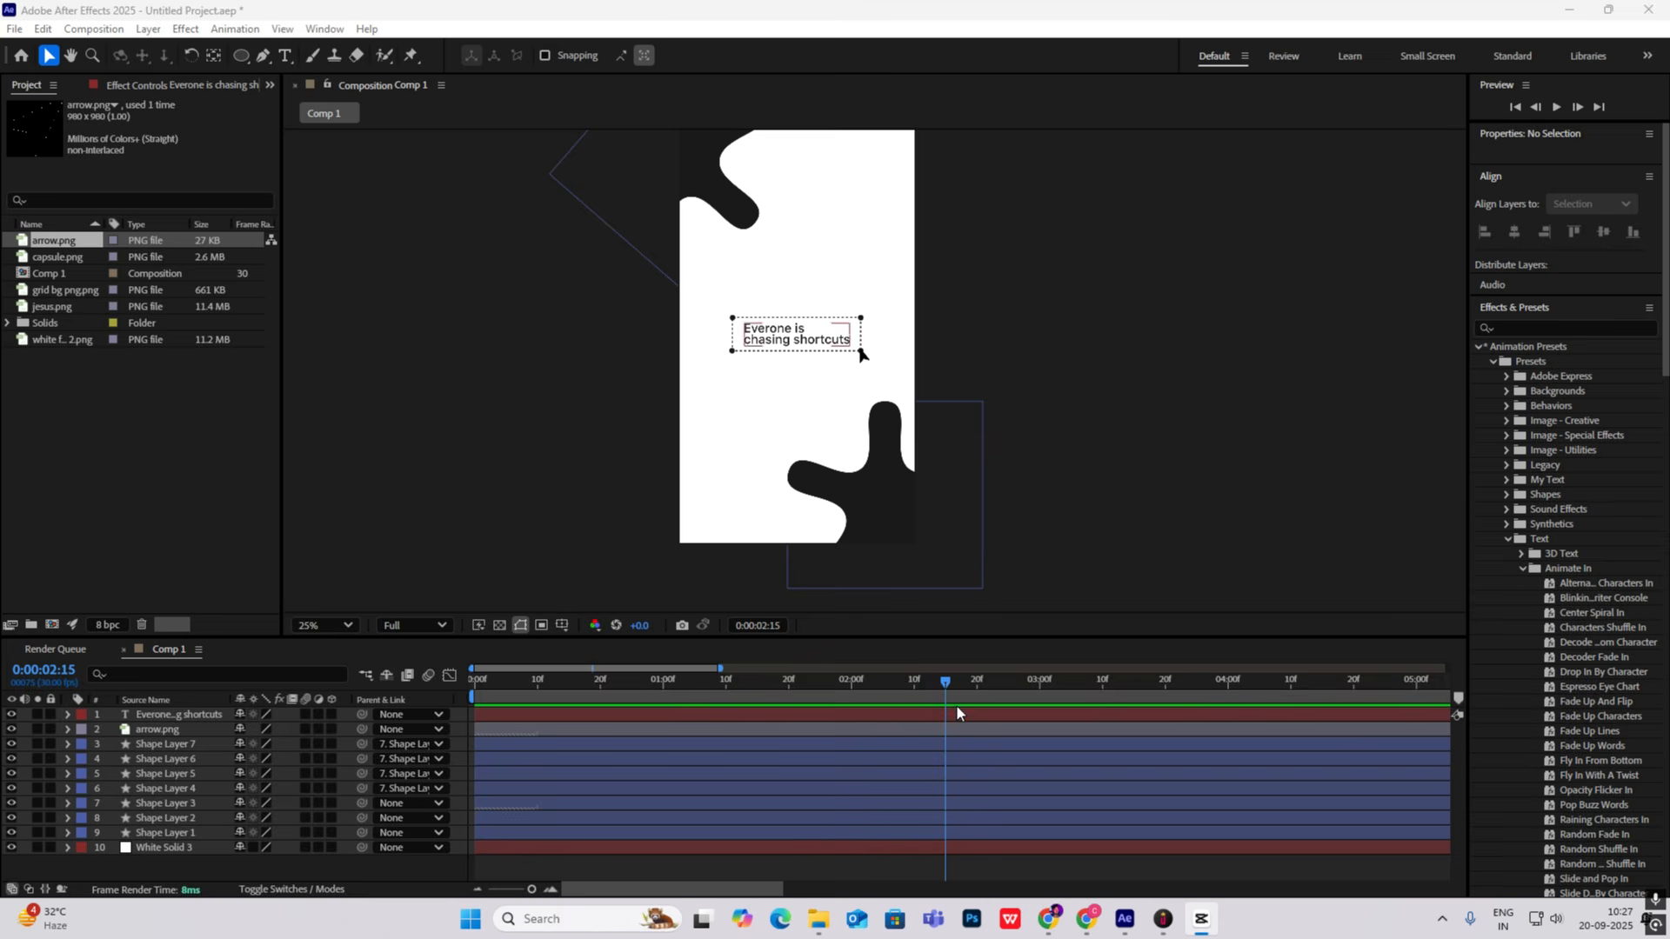
Step: At 0:00, add rotation keyframes to both corner shapes, Shape Layer 1 and Shape Layer 2
left_click_drag(943, 683, 461, 665)
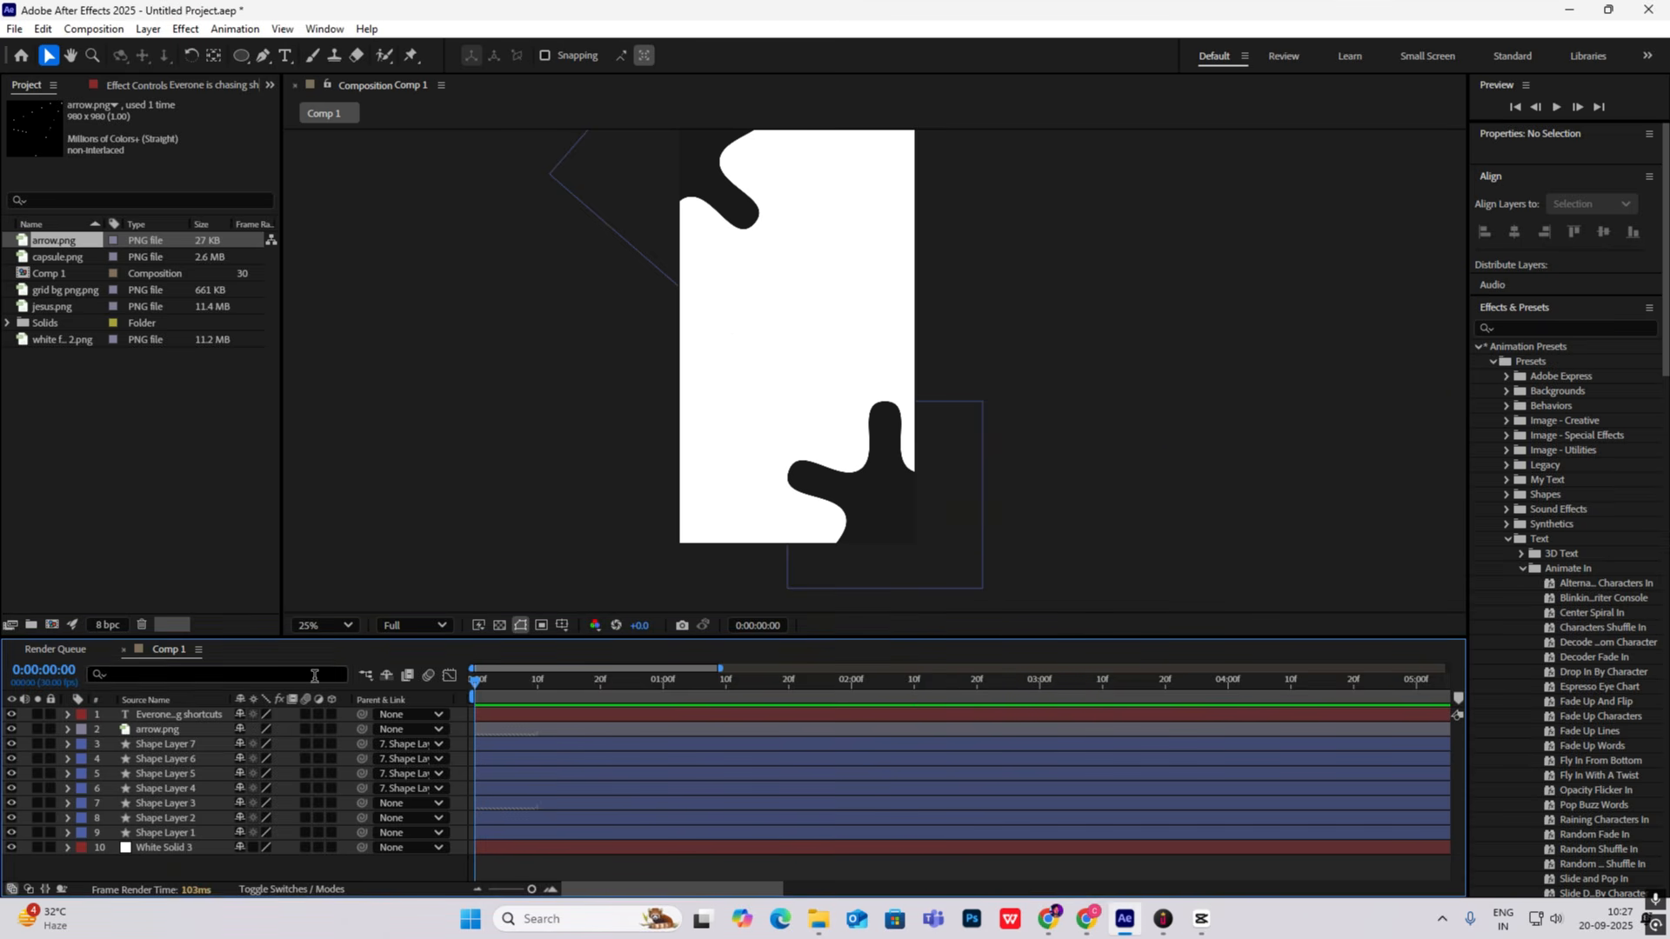
left_click(187, 832)
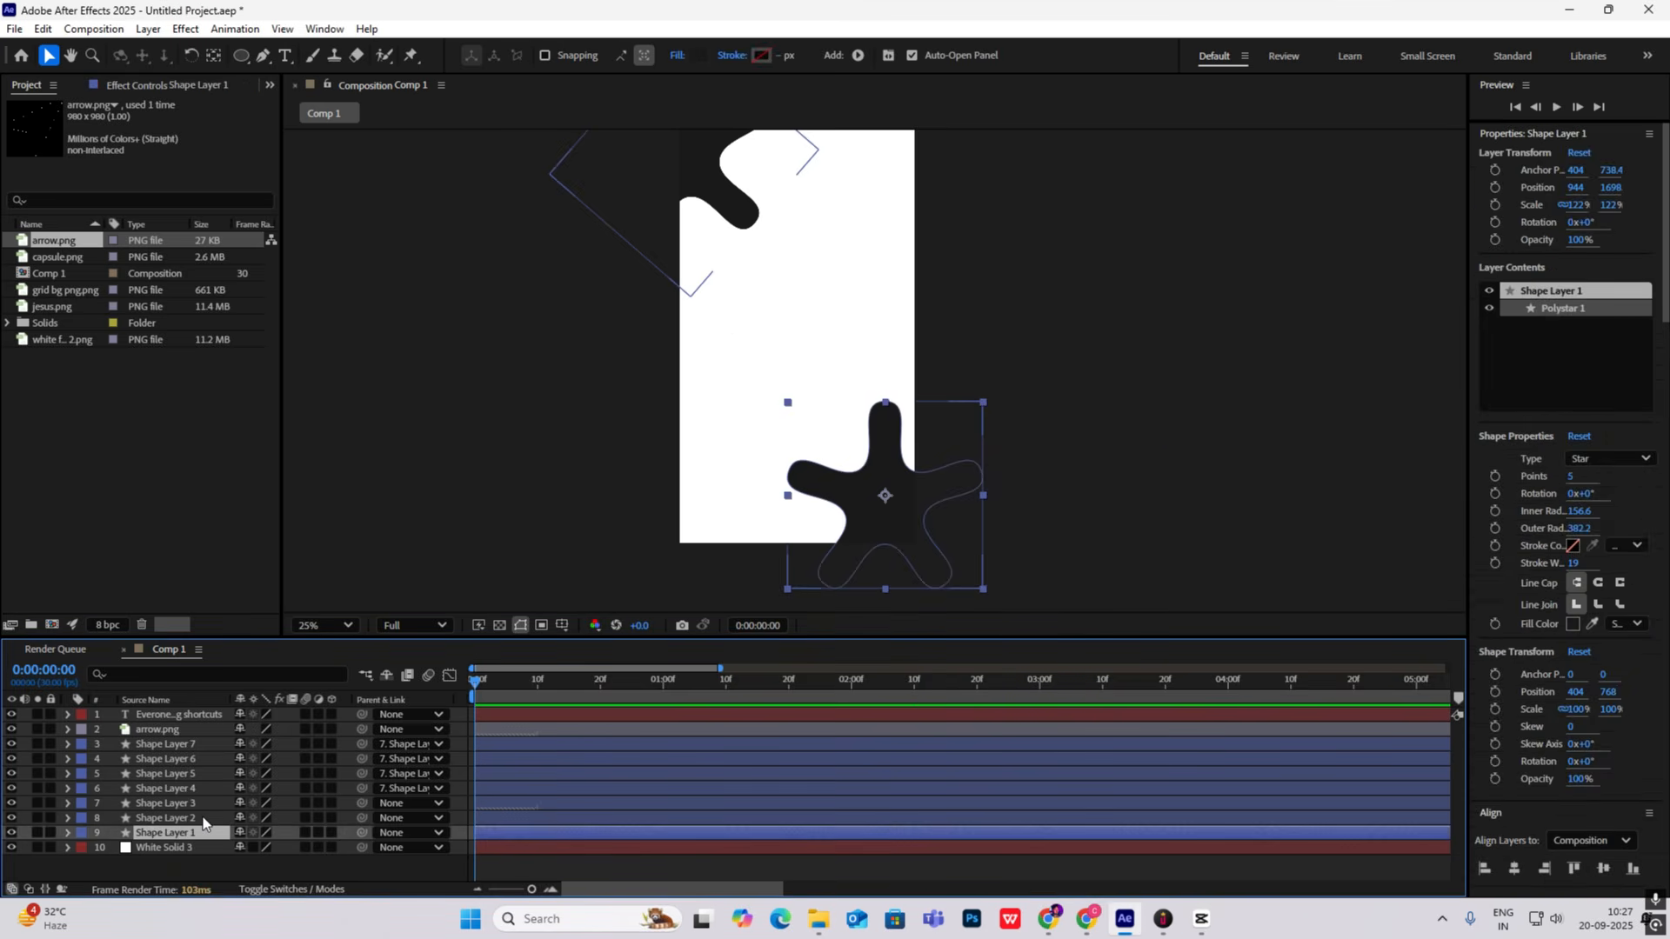
left_click(203, 819, "ctrl")
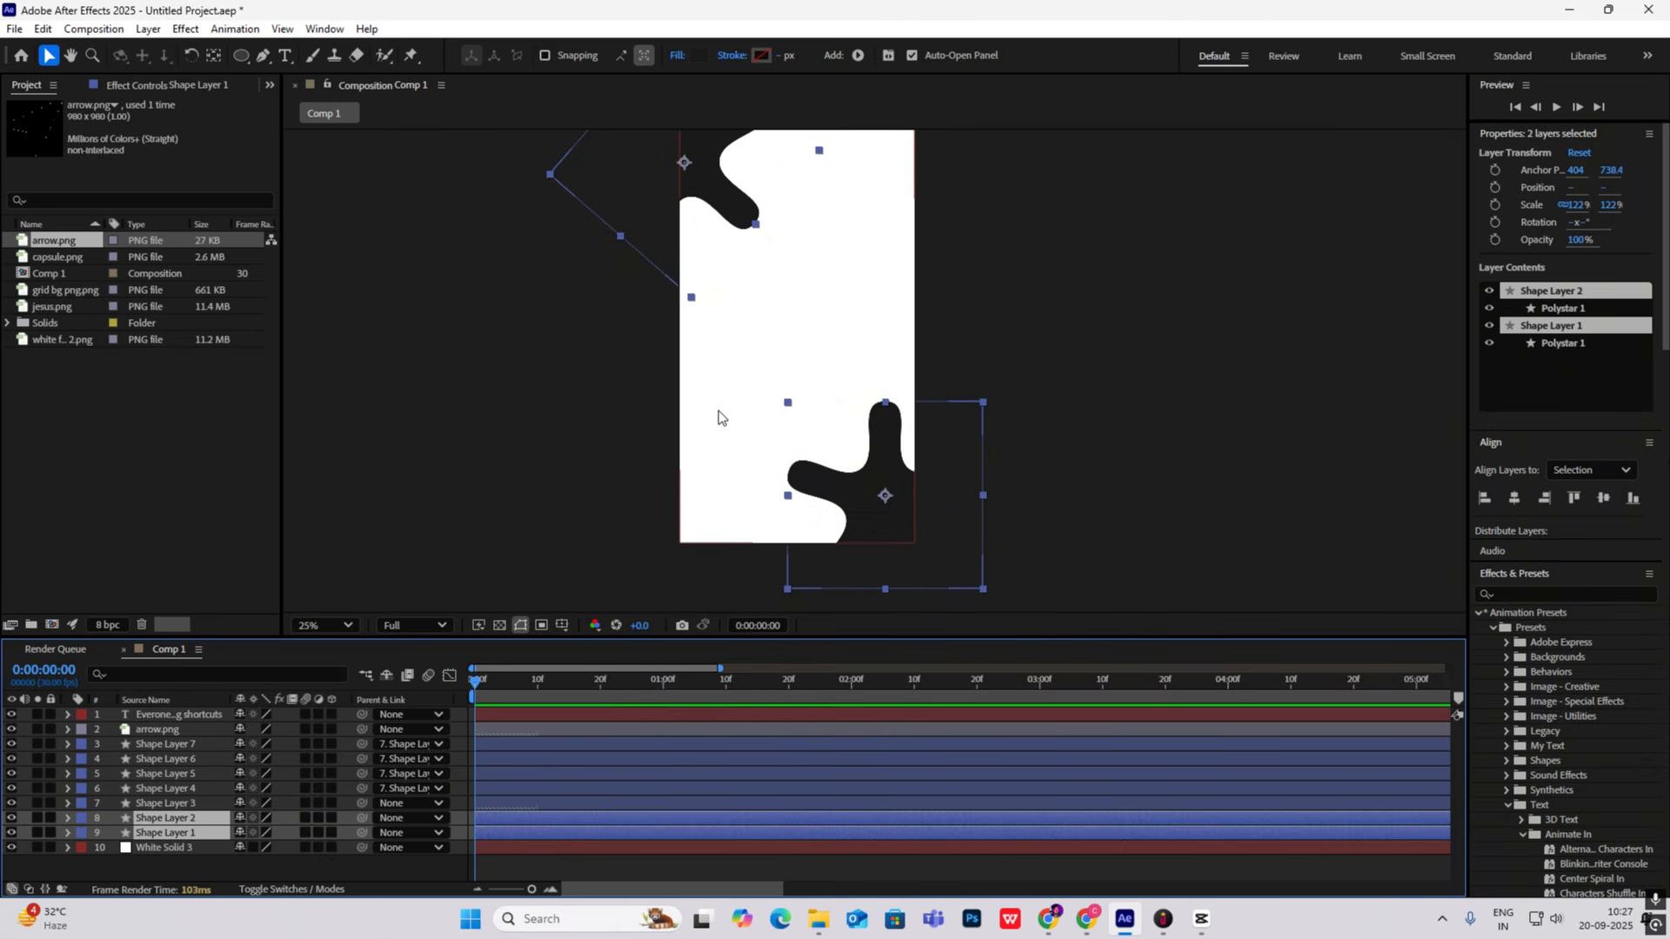
key("r")
left_click(112, 834)
Step: Keyframe increased Rotation on both corner shapes at about 0:00:13:10 so they spin continuously, and collapse their properties
left_click_drag(474, 681, 1220, 685)
key("minus")
key("minus")
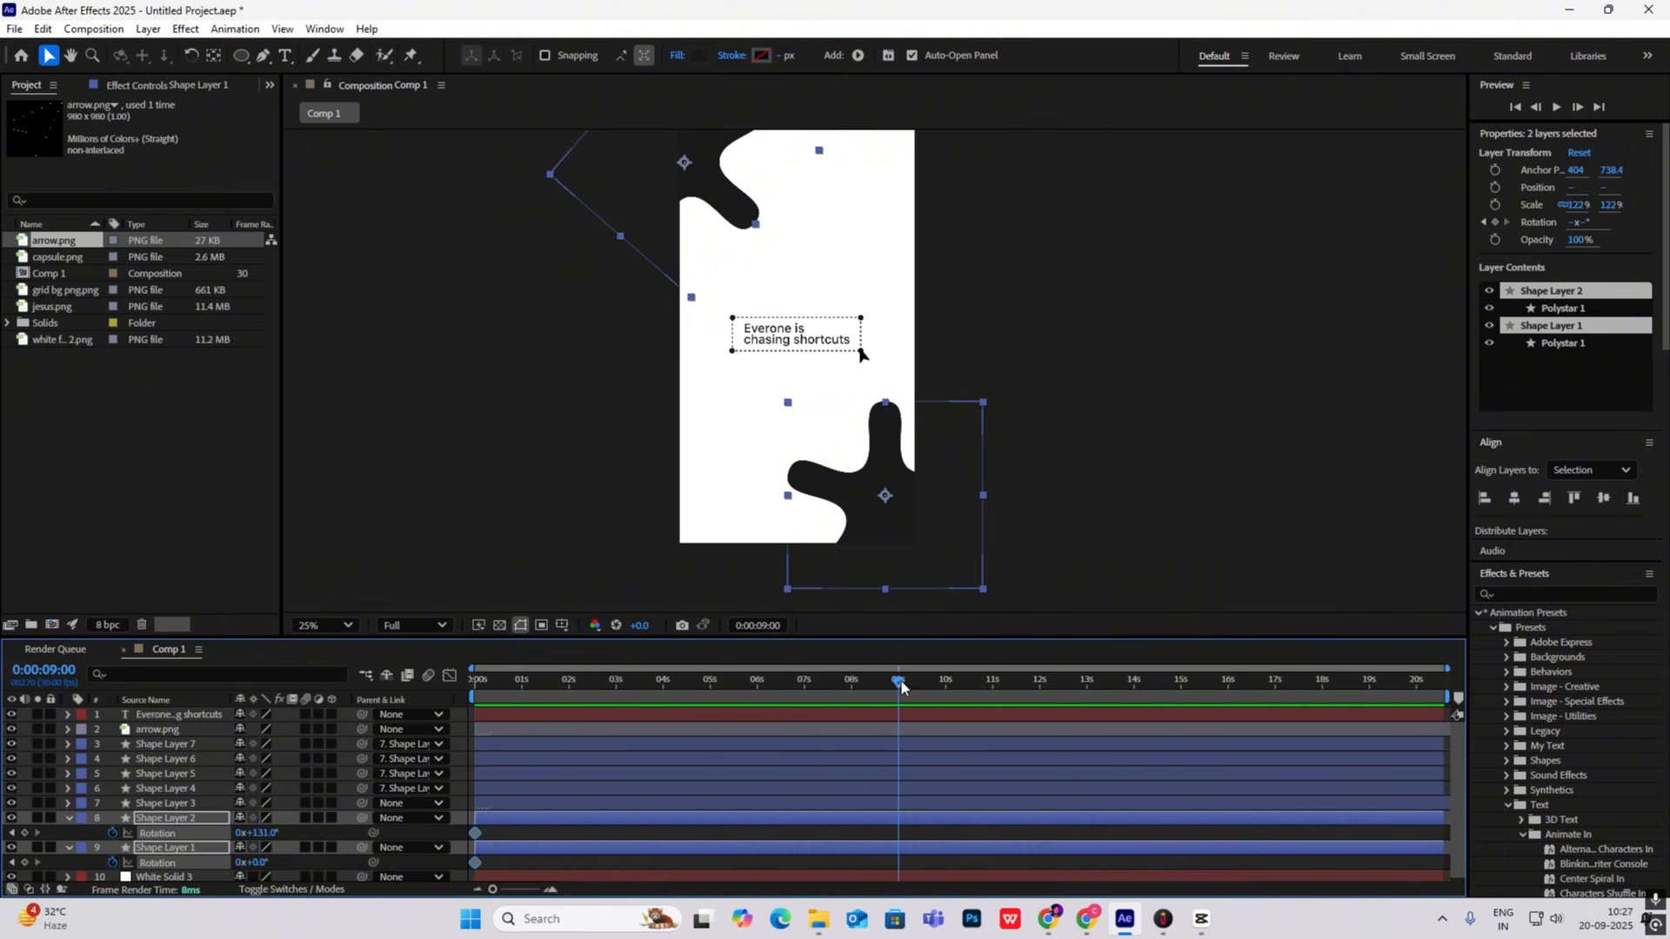
left_click_drag(900, 685, 946, 691)
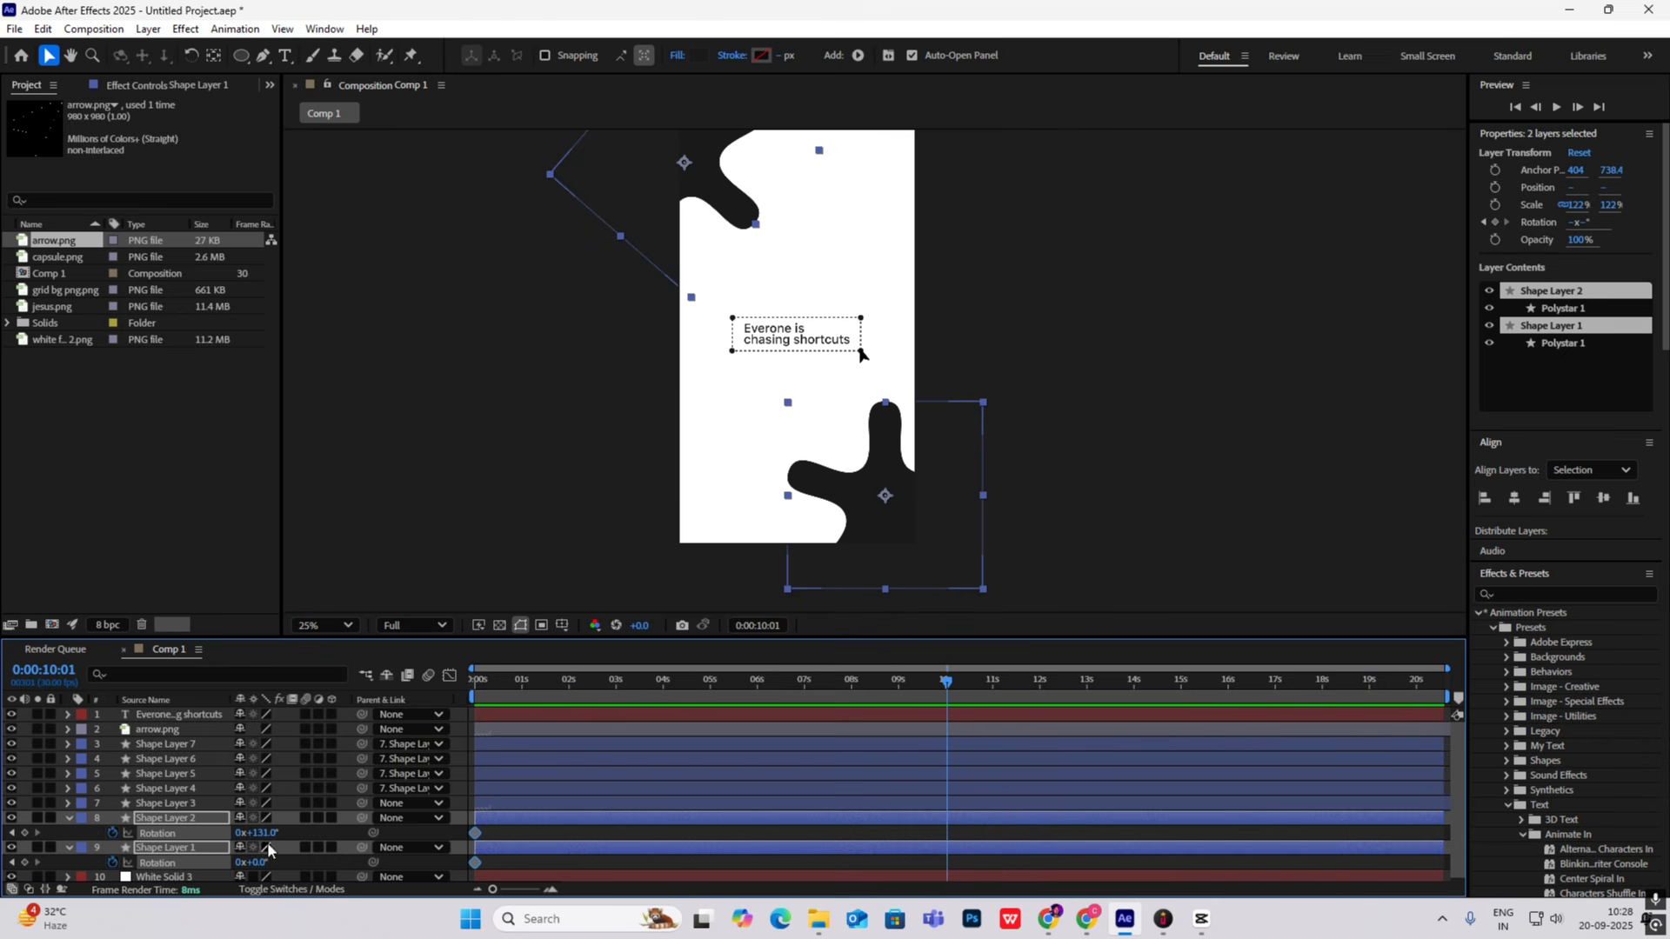
left_click_drag(261, 833, 755, 836)
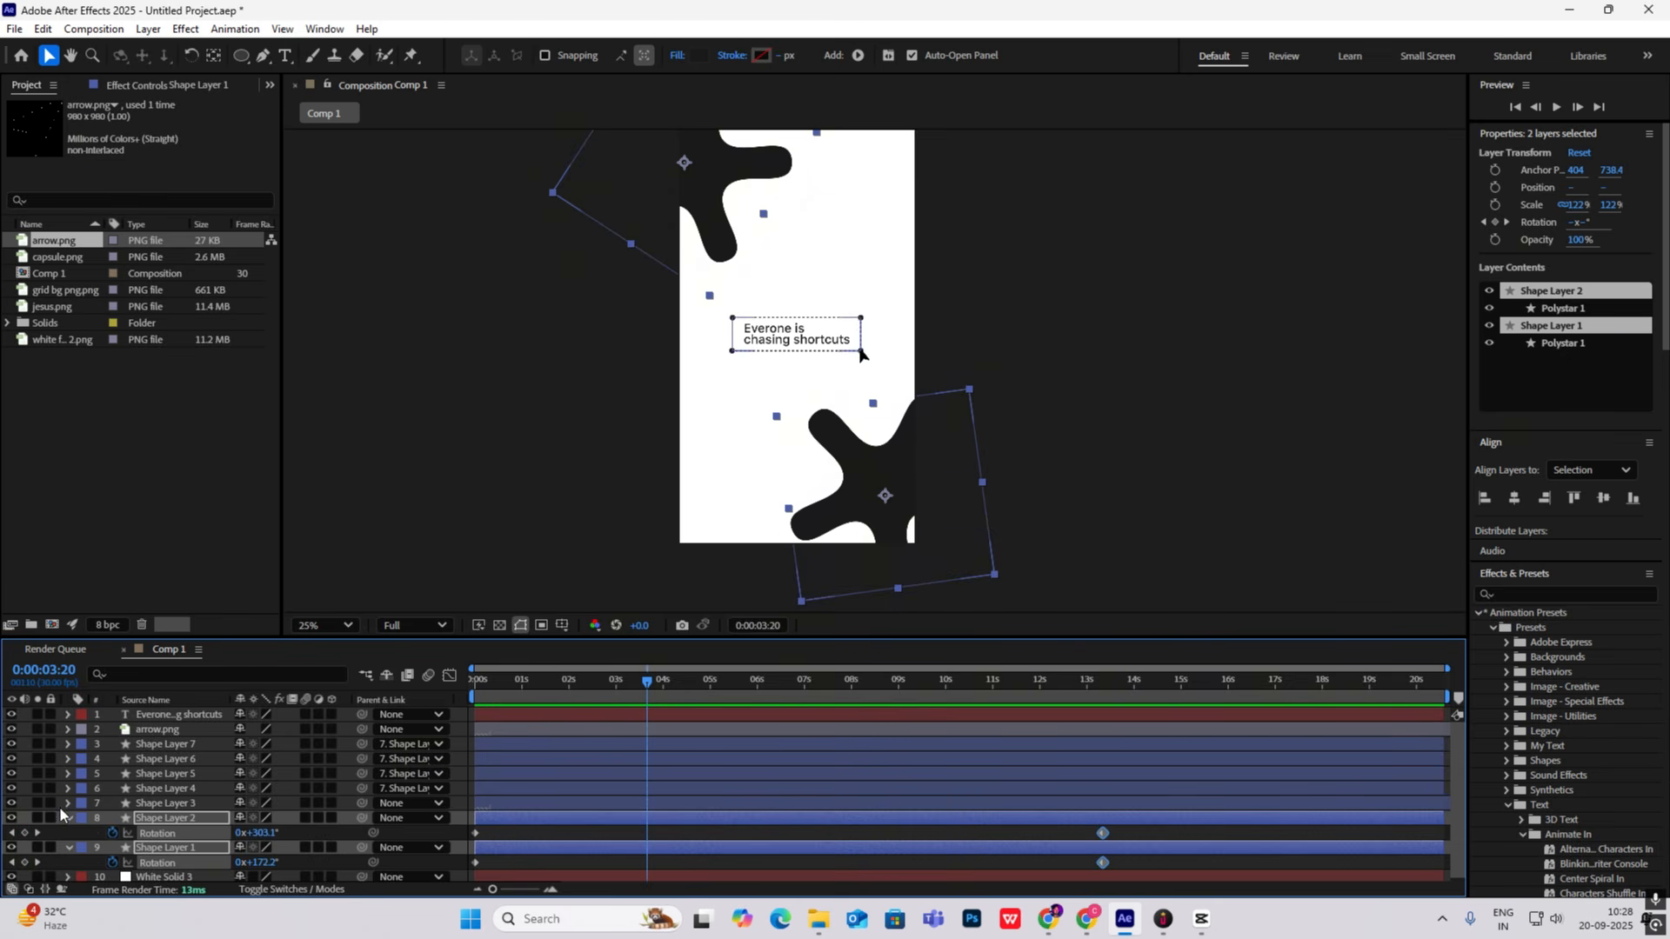
left_click(70, 819)
left_click(113, 865)
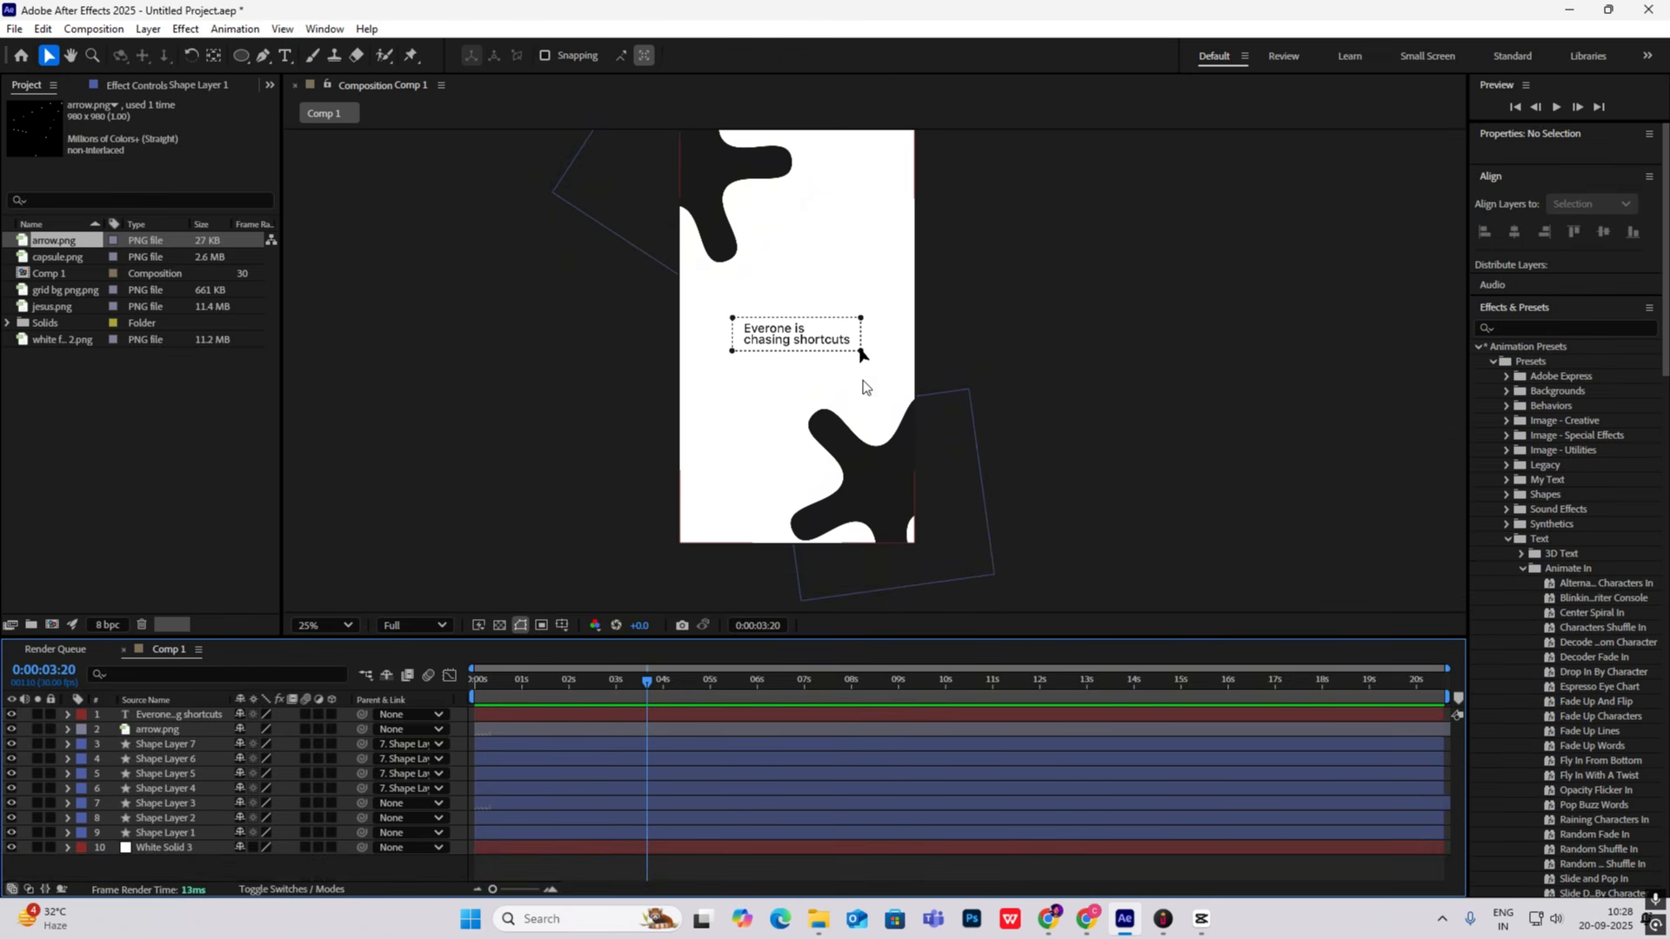
Step: Preview the spinning corner shapes from 0:00, and switch to CapCut to compare with the reference clip before returning to After Effects
left_click_drag(647, 681, 419, 688)
key("space")
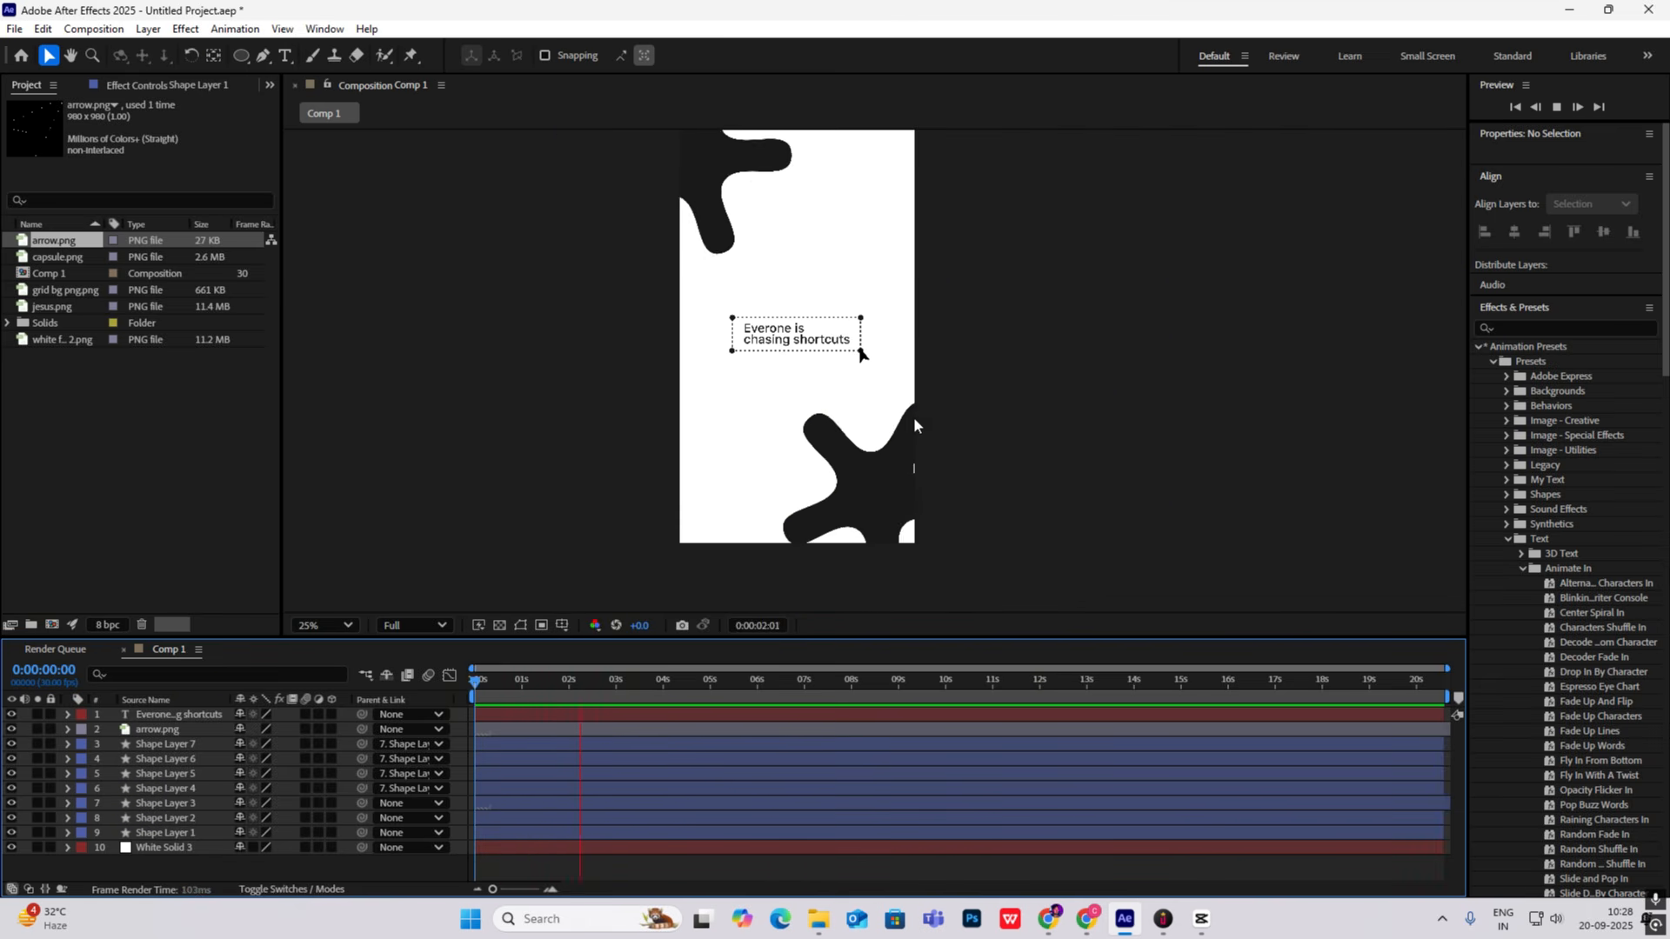
key("space")
left_click(1202, 919)
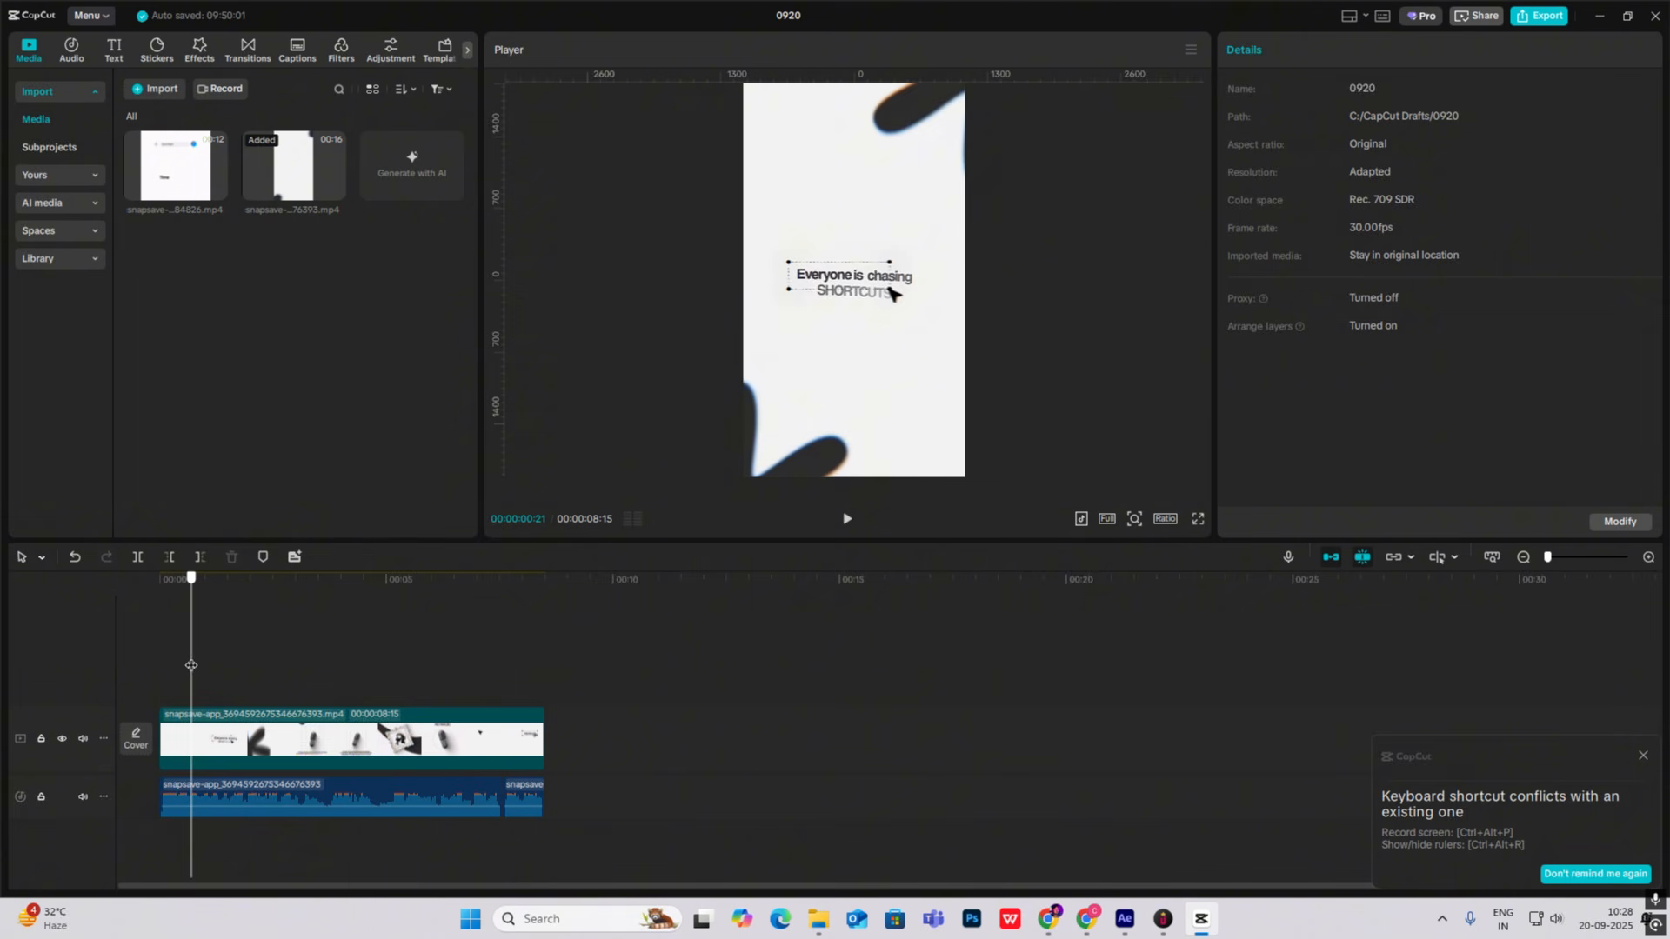
left_click_drag(191, 665, 266, 739)
left_click(1125, 919)
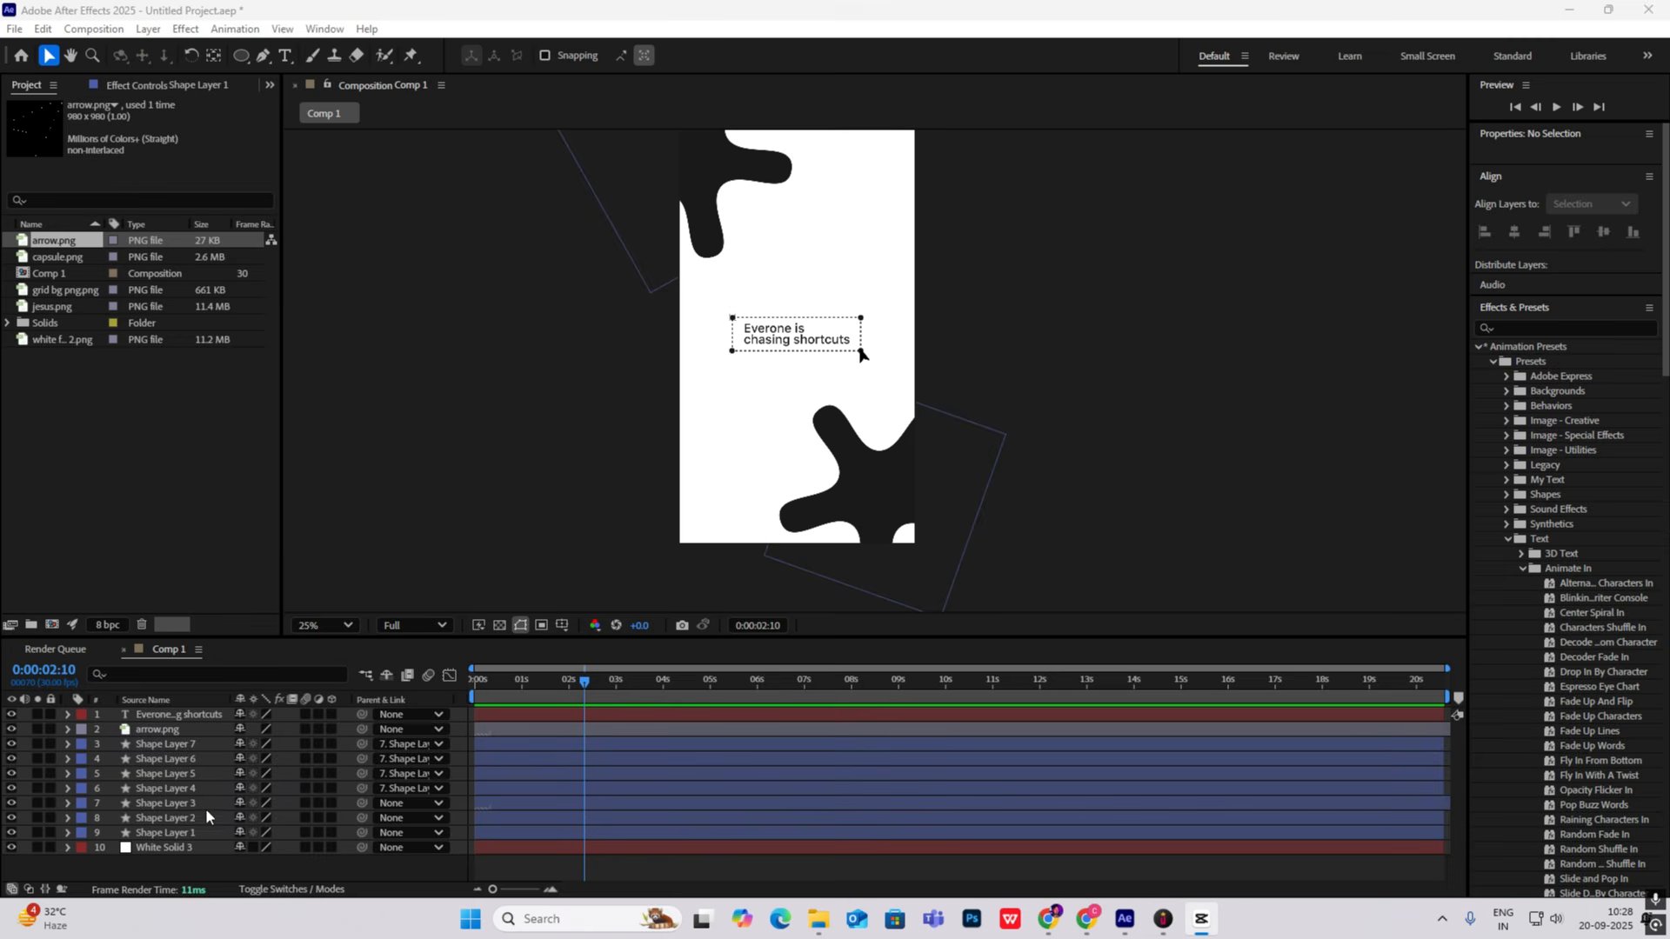
Step: Turn the text, arrow and shape layers into 3D layers, and add a camera to the composition
left_click_drag(332, 715, 333, 765)
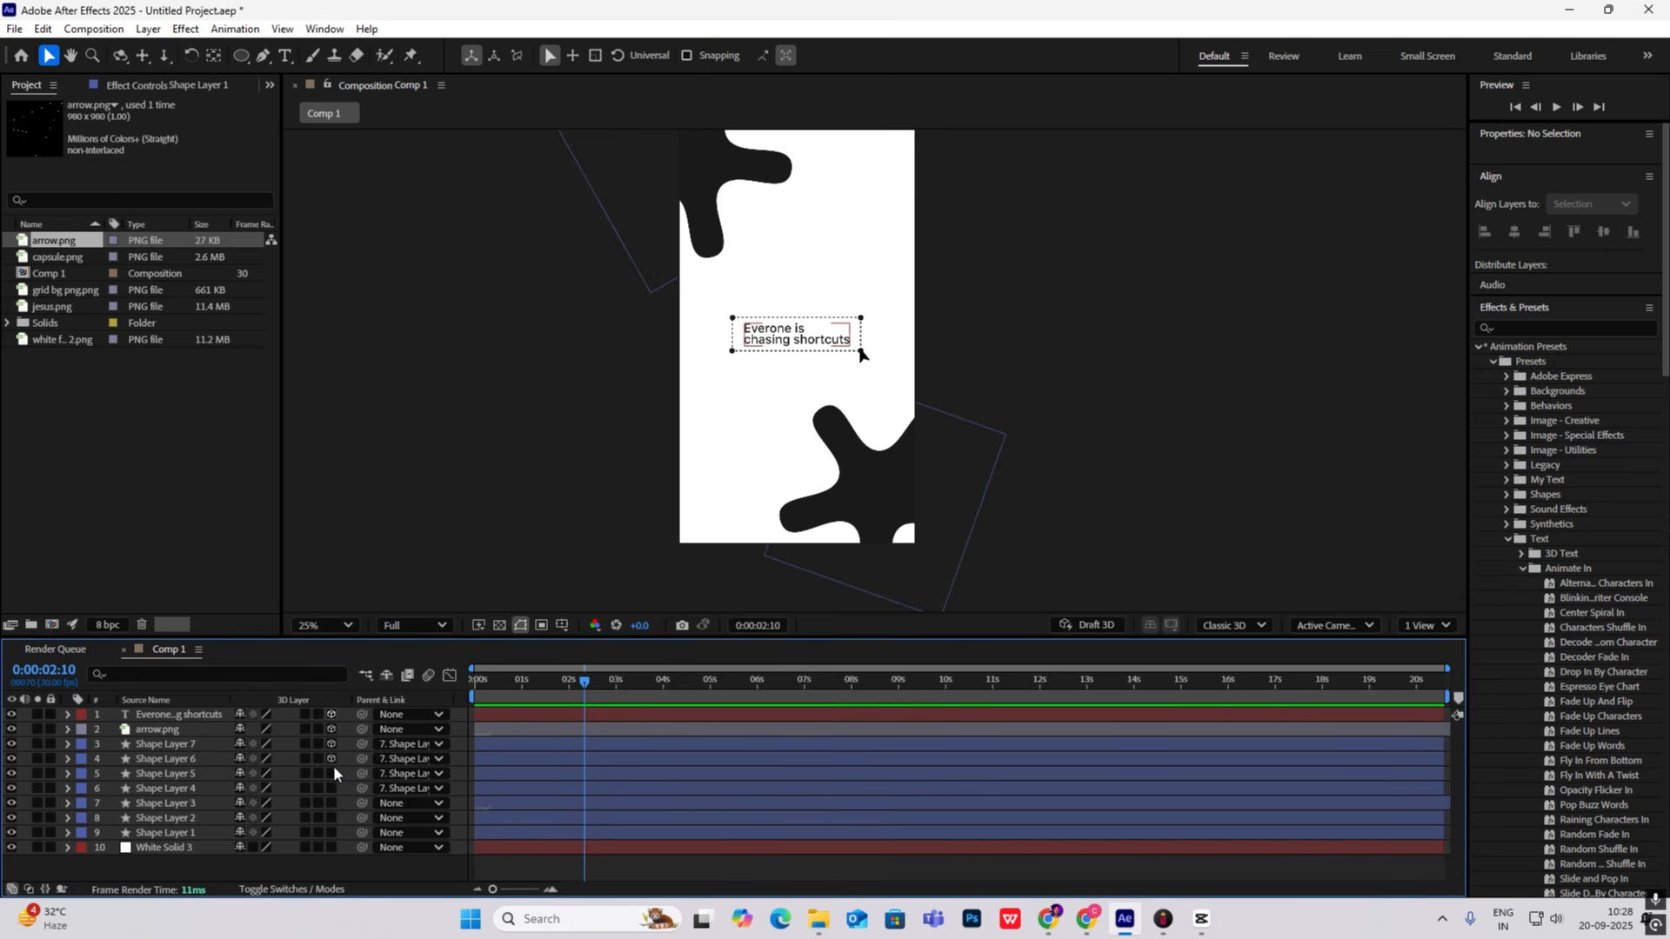
right_click(158, 863)
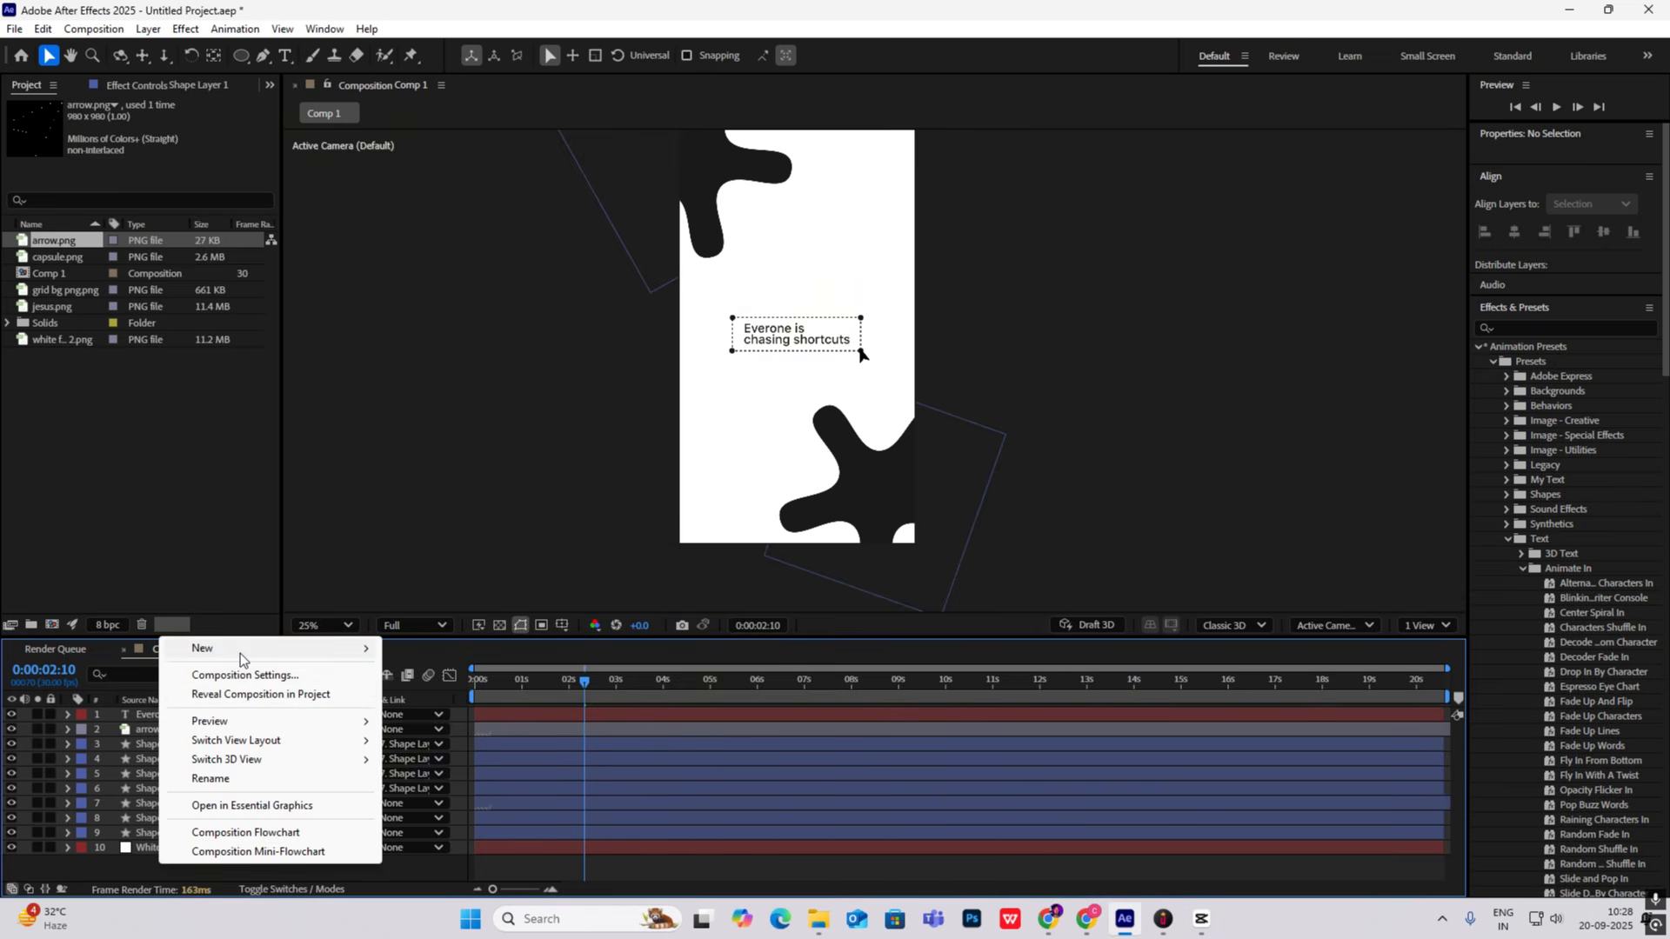
mouse_move(240, 655)
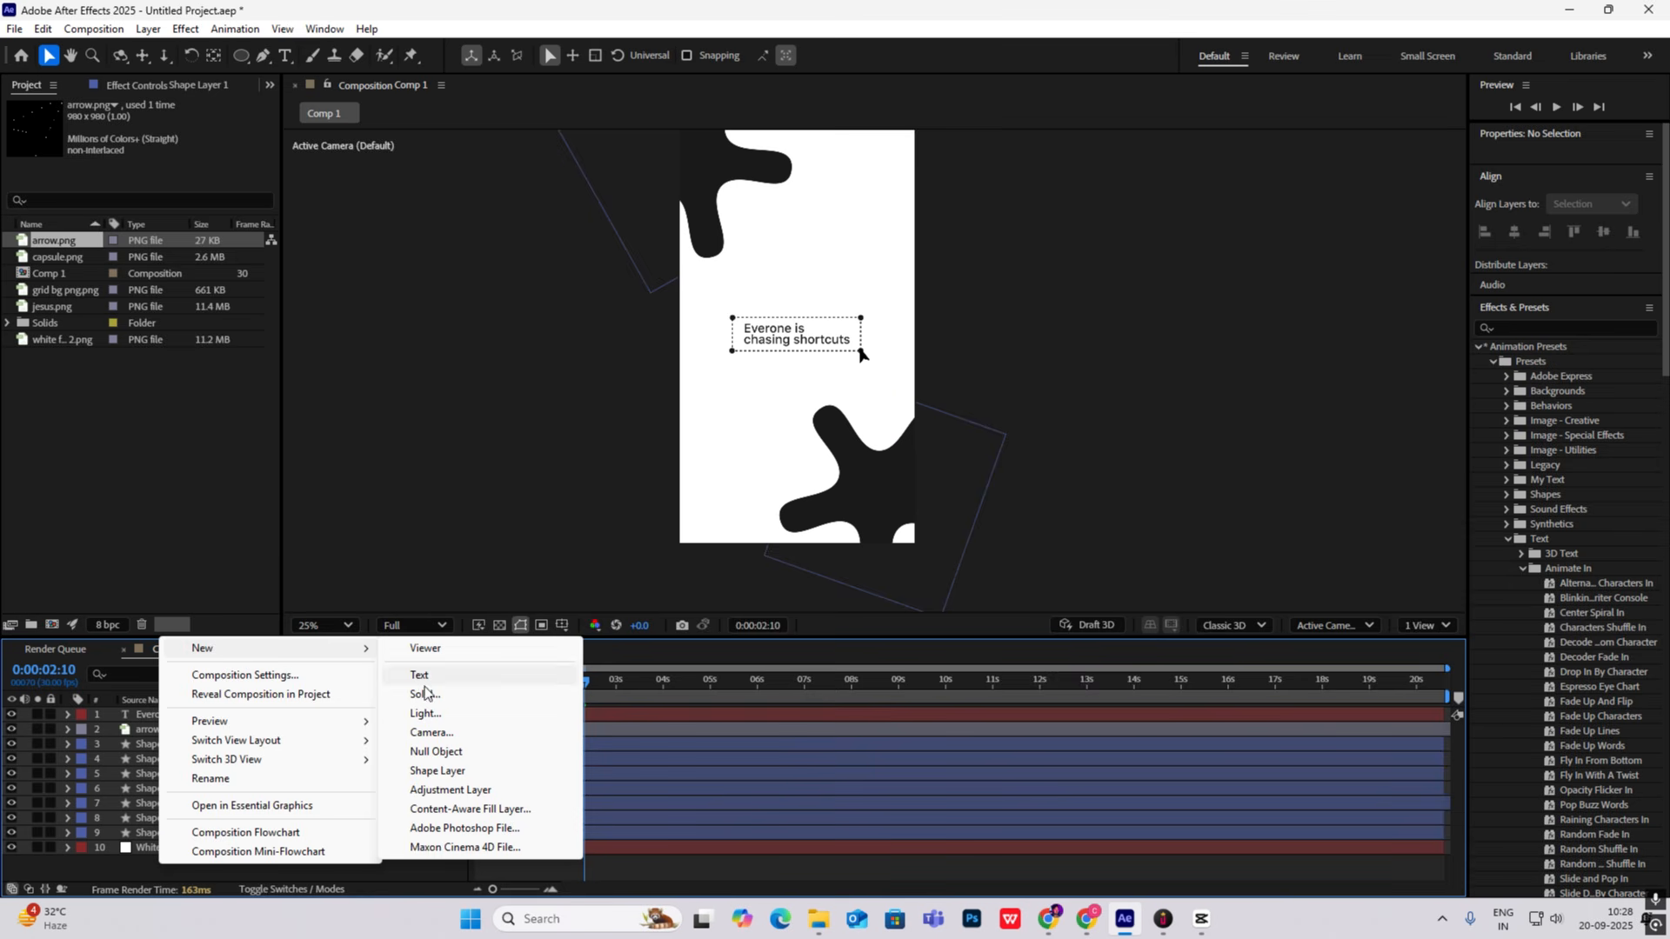
left_click(430, 733)
left_click(1041, 621)
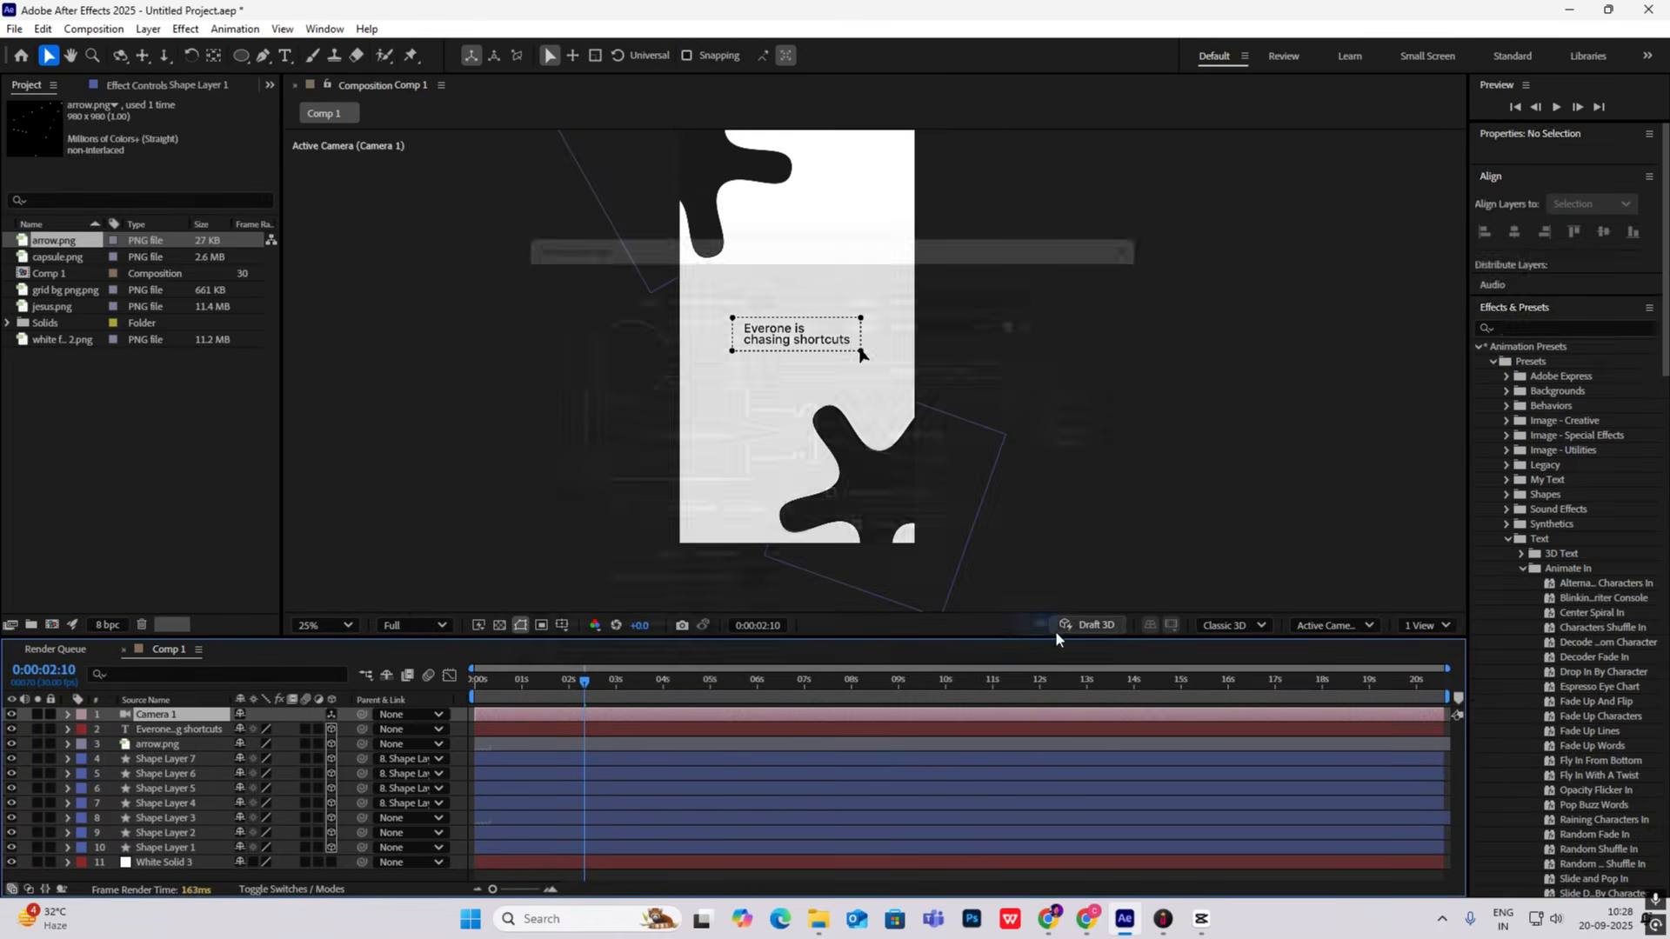
Step: Add a null object, make it a 3D layer, and parent Camera 1 to it
right_click(219, 879)
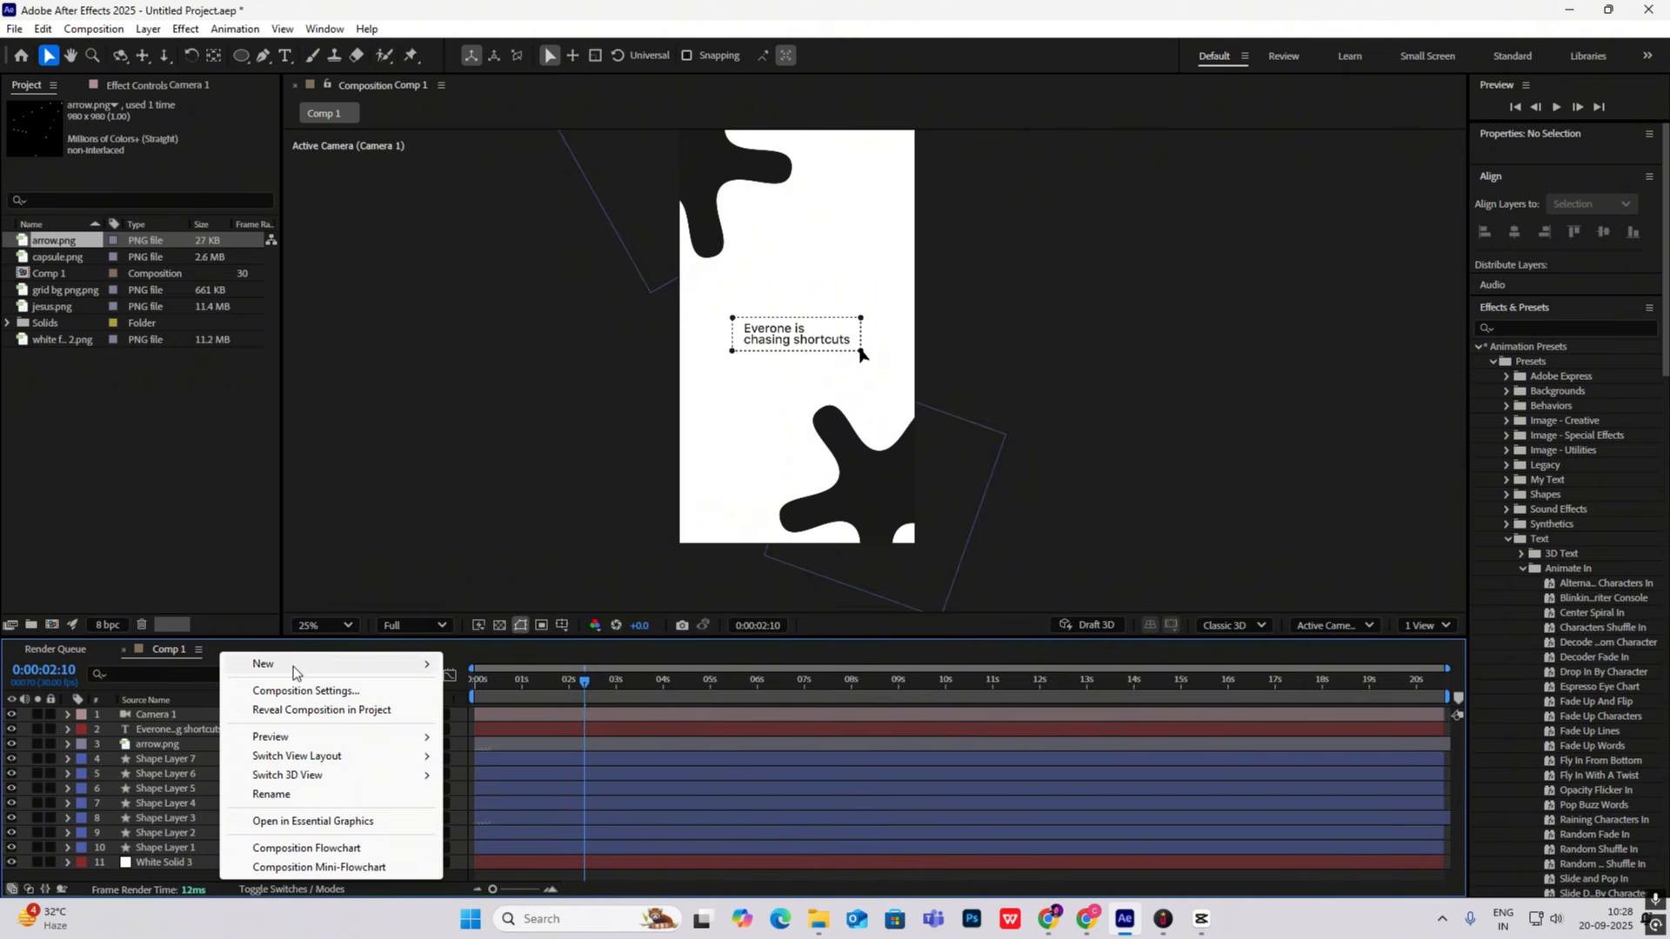
mouse_move(295, 667)
left_click(503, 767)
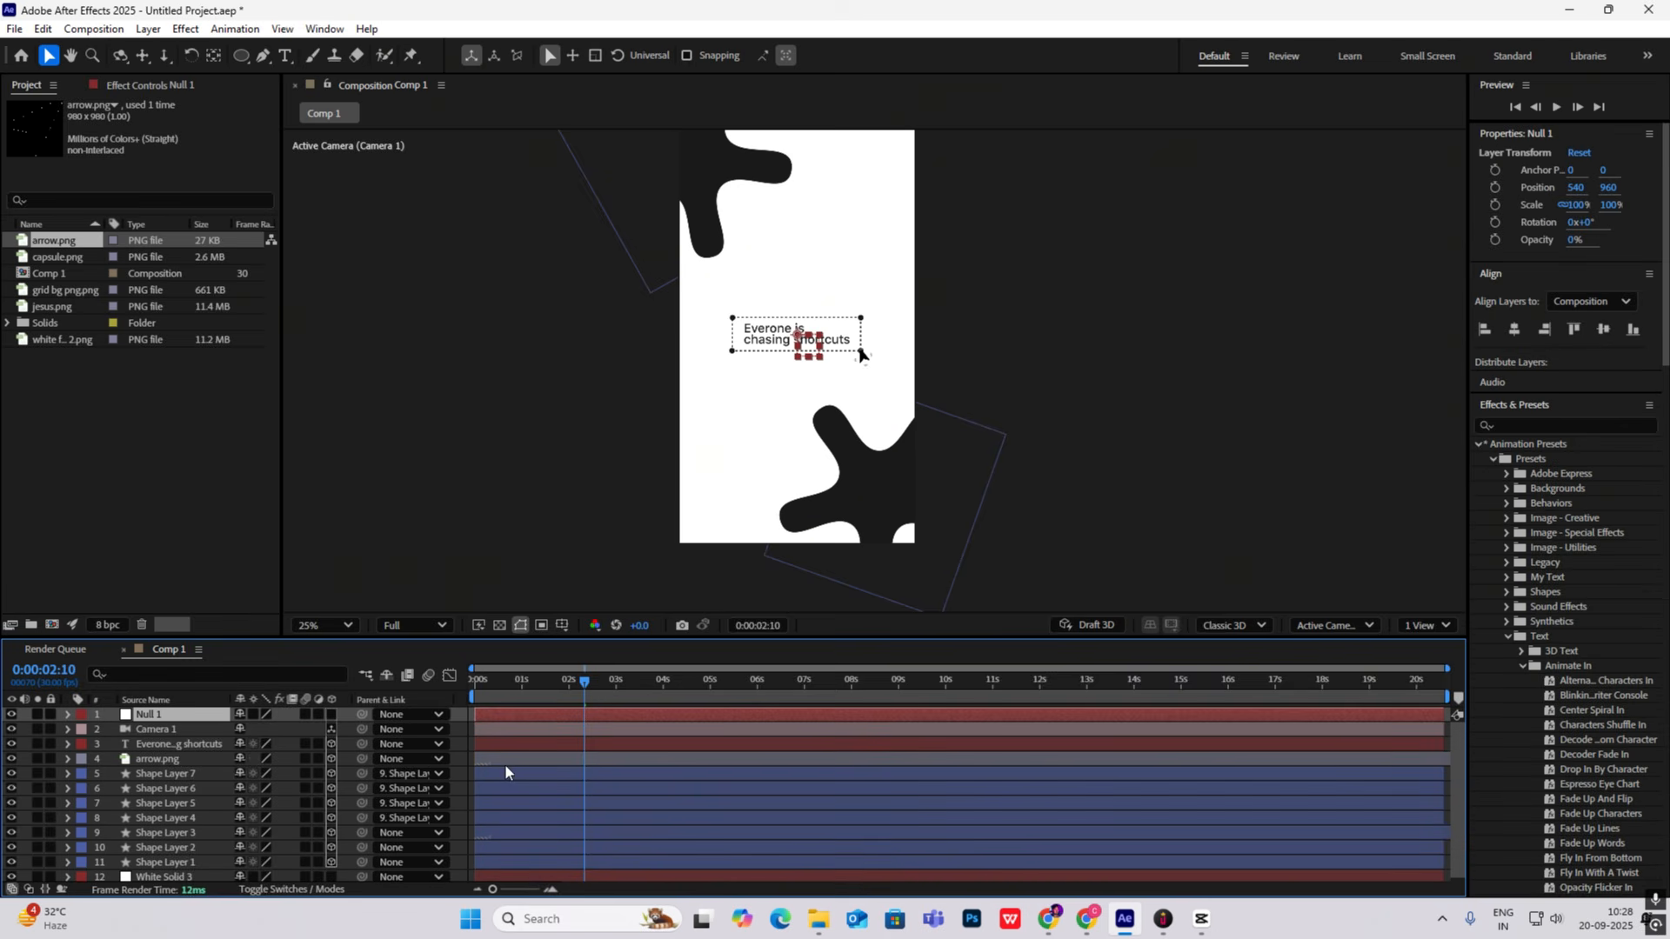
left_click(331, 714)
left_click_drag(358, 729, 183, 716)
Step: Keyframe Null 1's Position at 0:00 and 0:00:03:01, and raise its Z value at 0:00 to make a camera zoom
left_click_drag(559, 676, 393, 676)
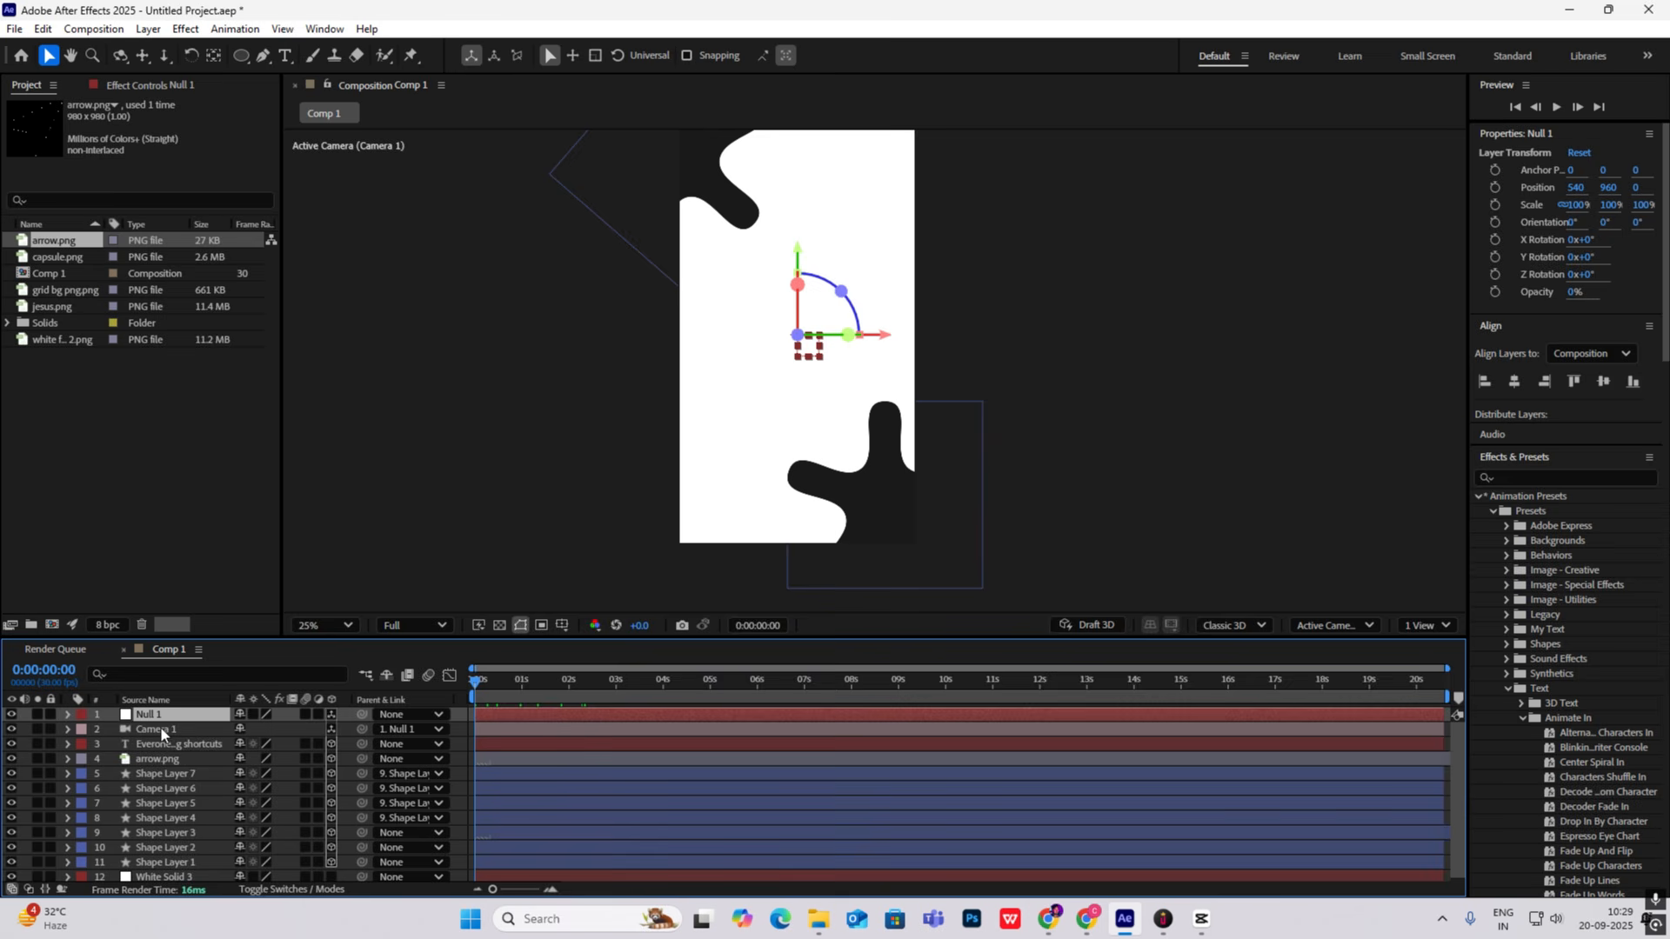
key("p")
left_click(114, 729)
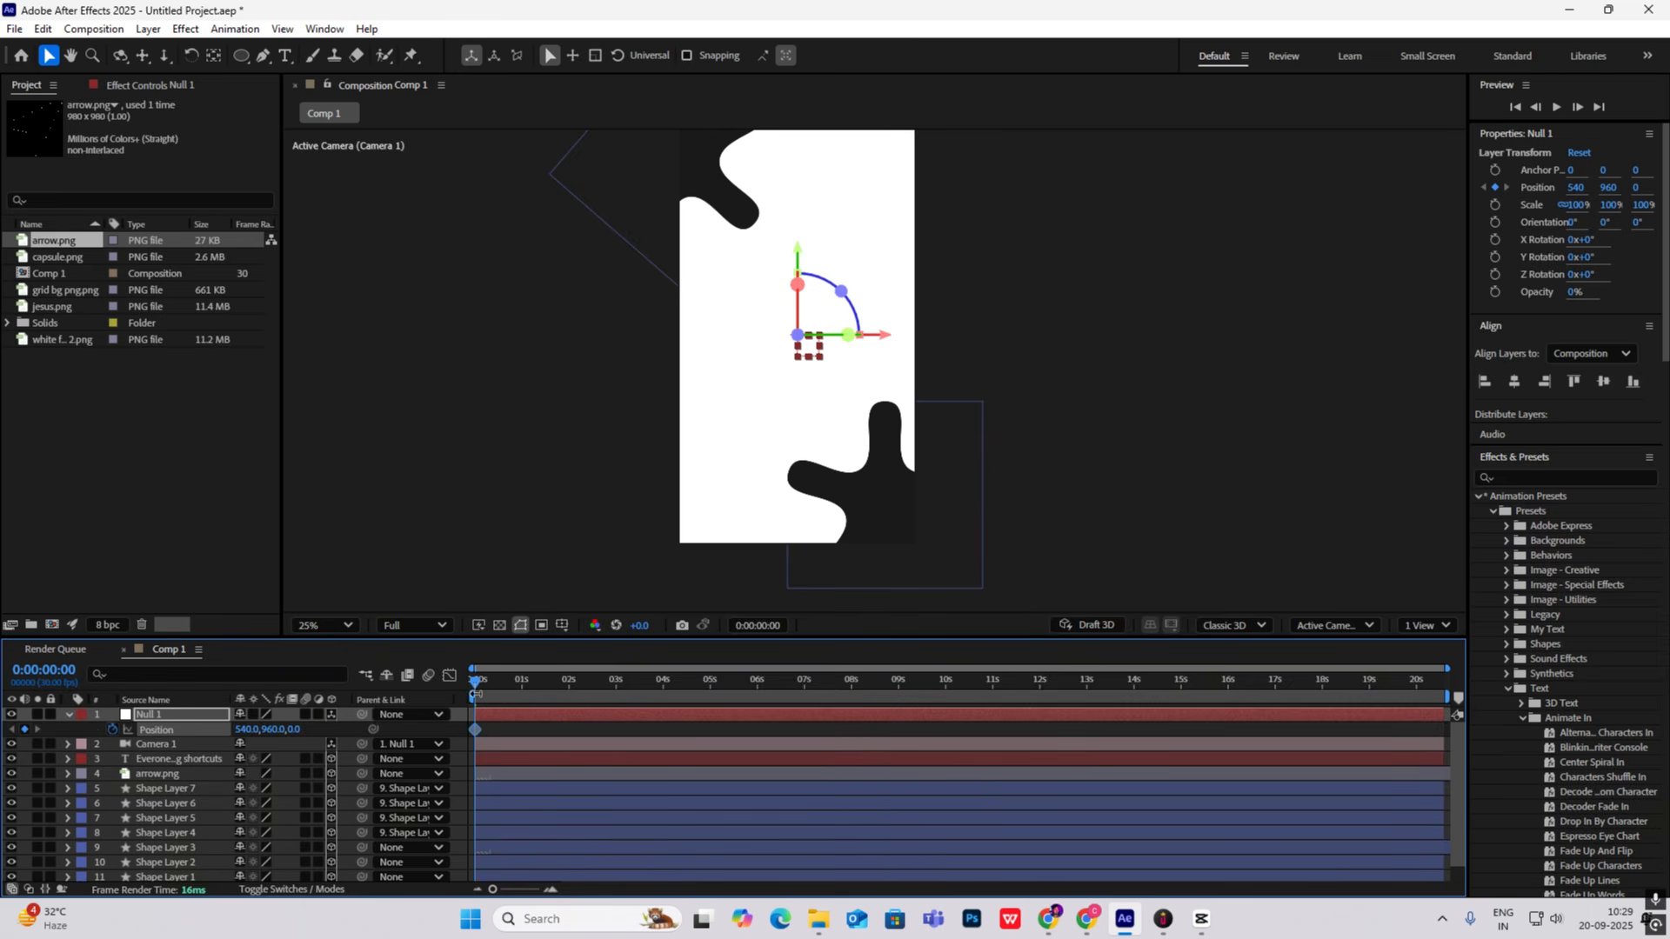
left_click_drag(474, 687, 614, 716)
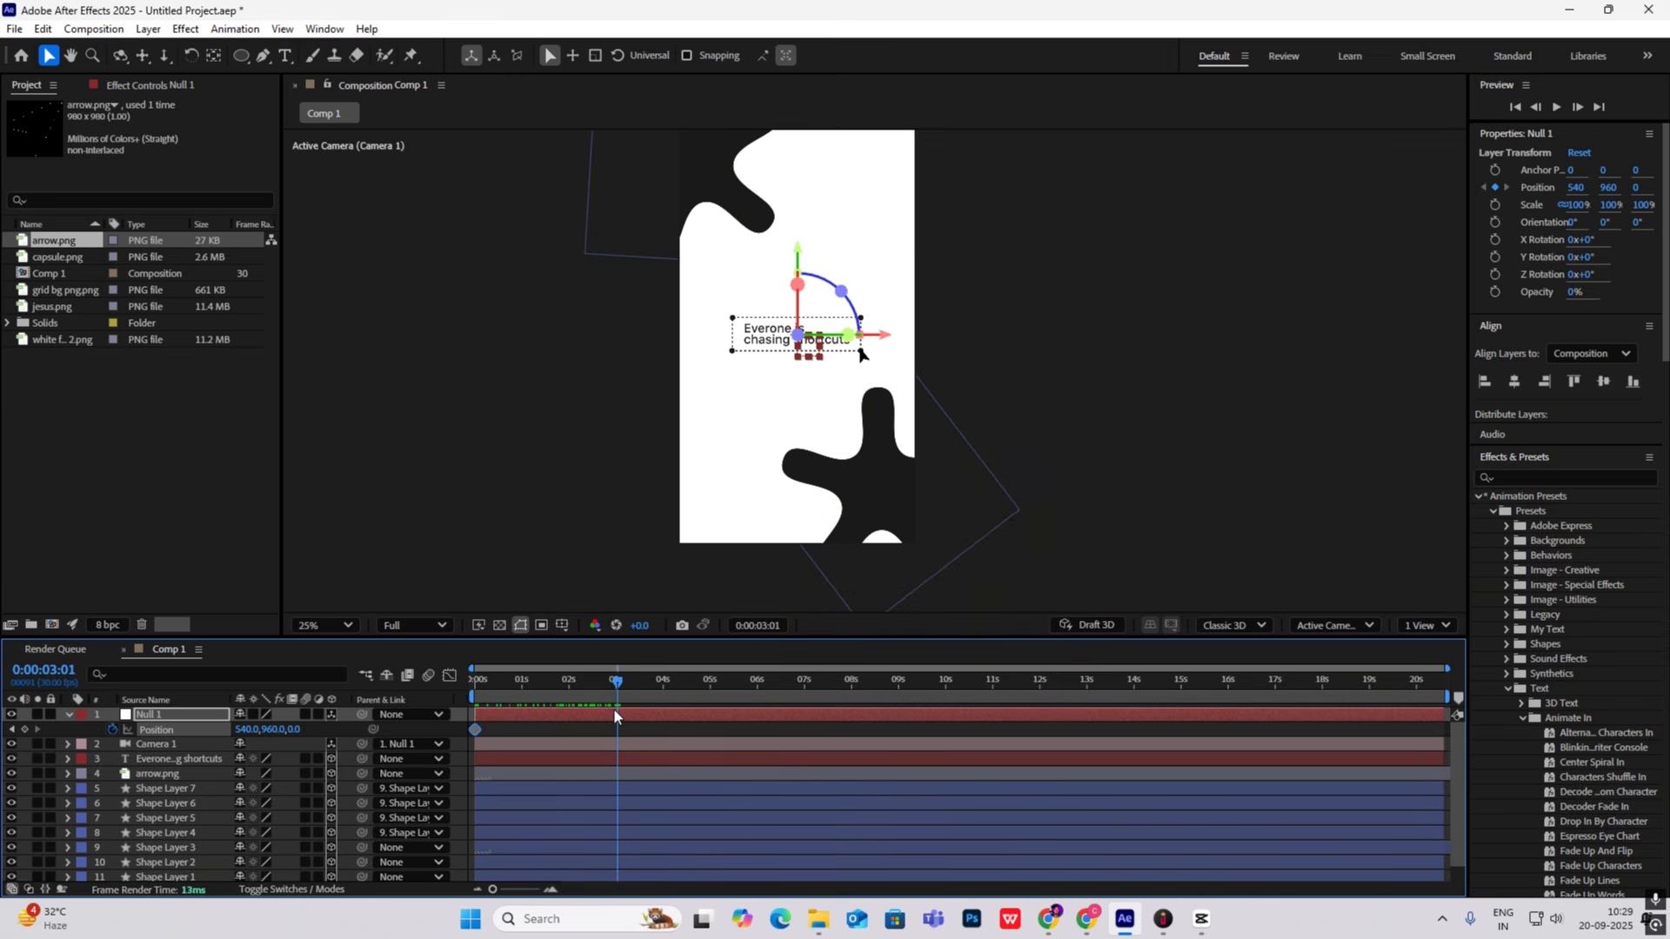
left_click(25, 729)
key("Home")
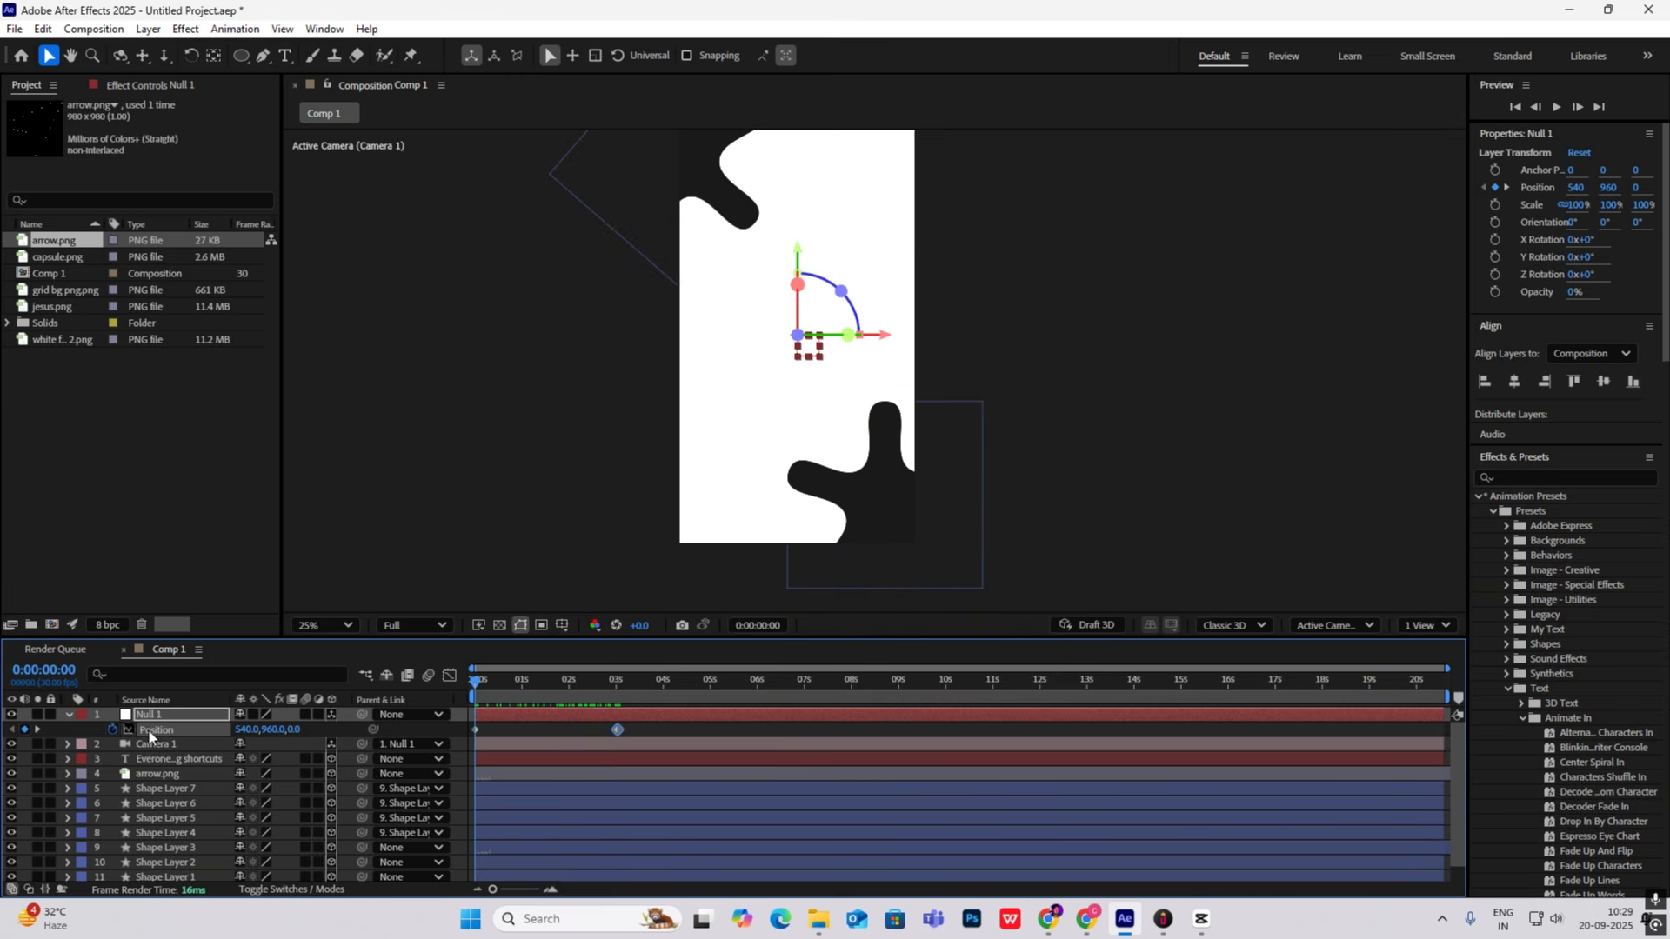
left_click_drag(287, 734, 471, 750)
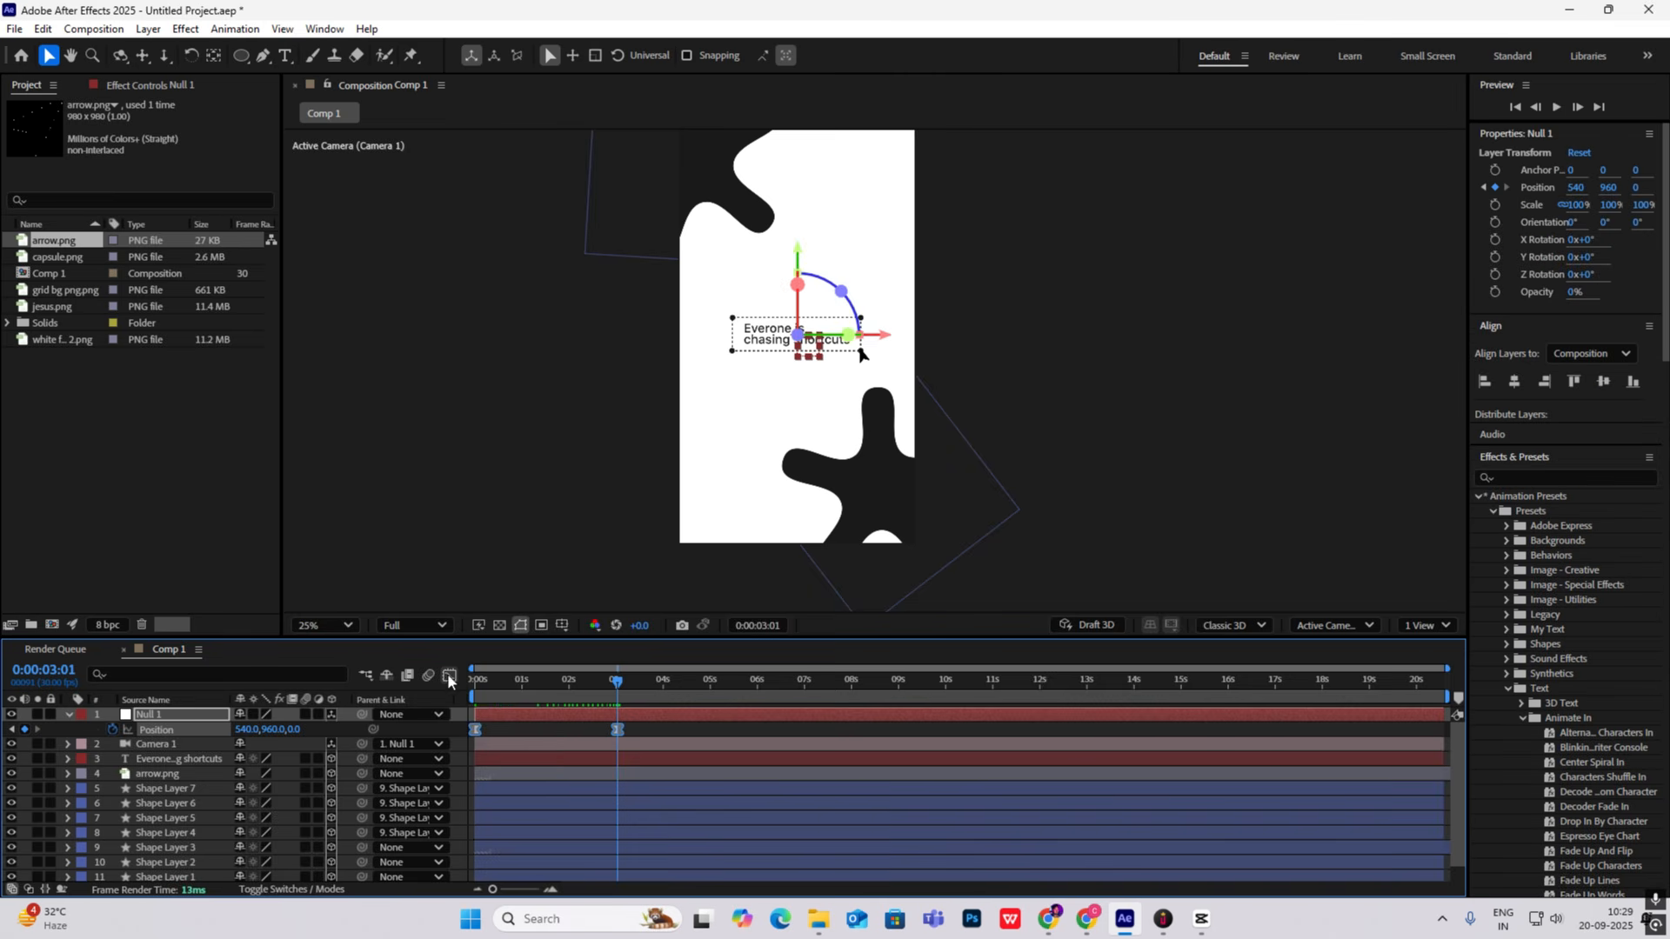
Step: Reshape the null's position speed curve in the Graph Editor for a longer ease into the second keyframe, and preview it
left_click(449, 677)
left_click_drag(593, 839, 542, 841)
left_click(449, 677)
key("space")
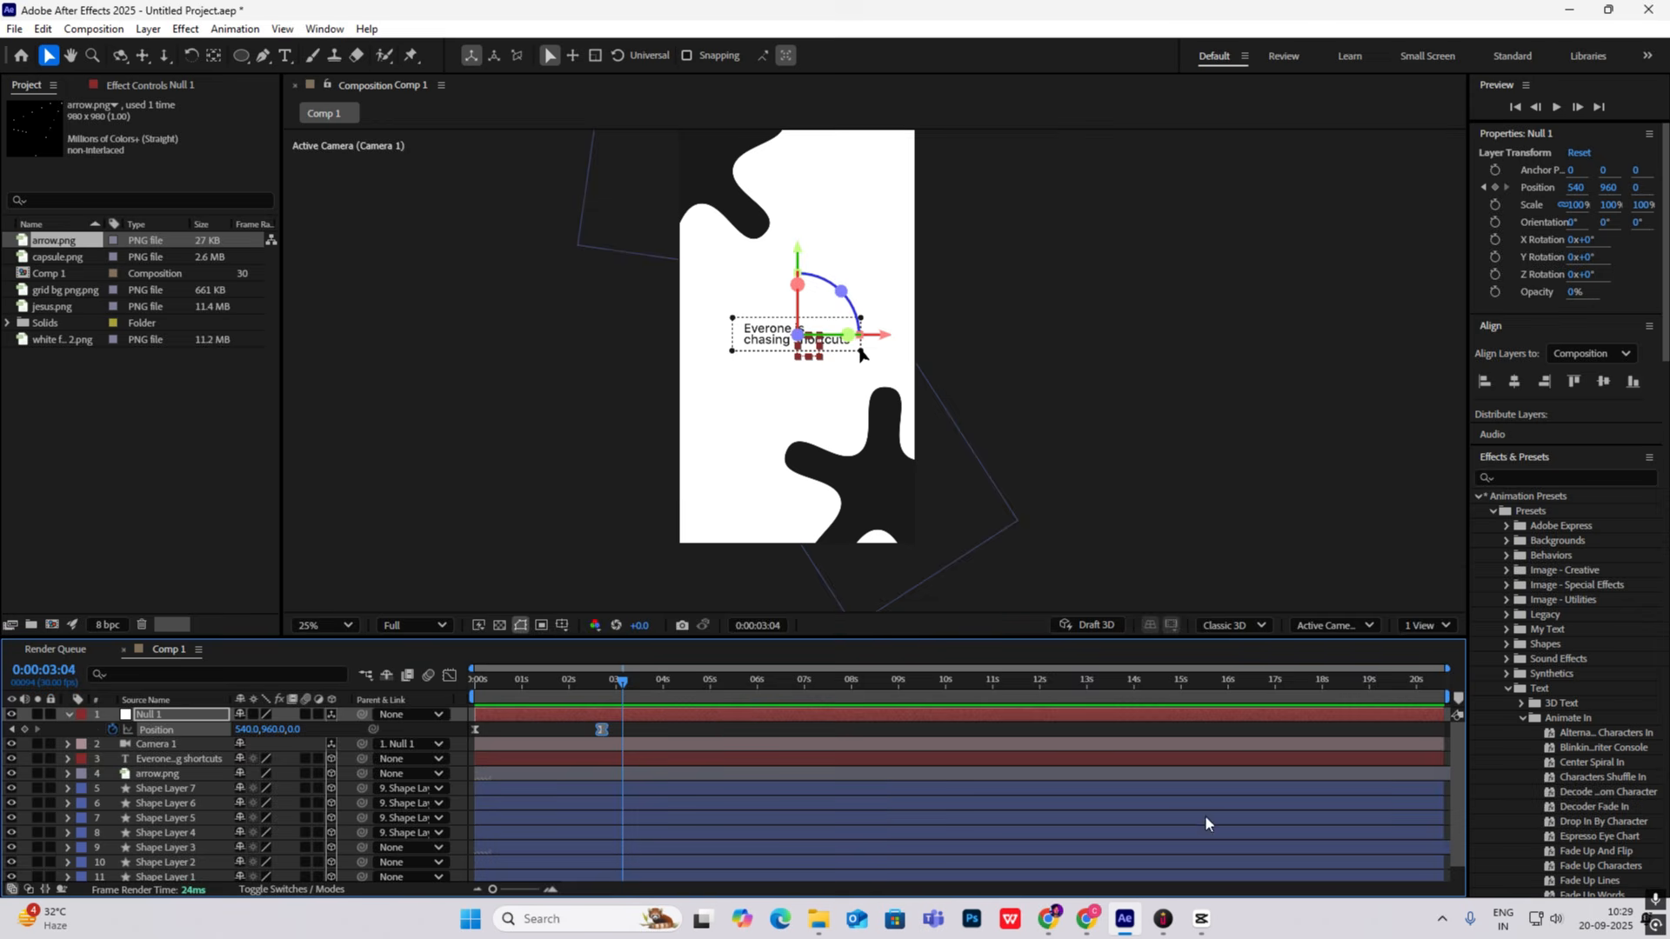
Step: Switch to CapCut to check the reference clip's transition after the opening text, and return to After Effects
left_click(1201, 922)
mouse_move(265, 689)
left_mouse_down()
mouse_move(224, 689)
mouse_move(256, 689)
left_mouse_up()
left_click(1204, 919)
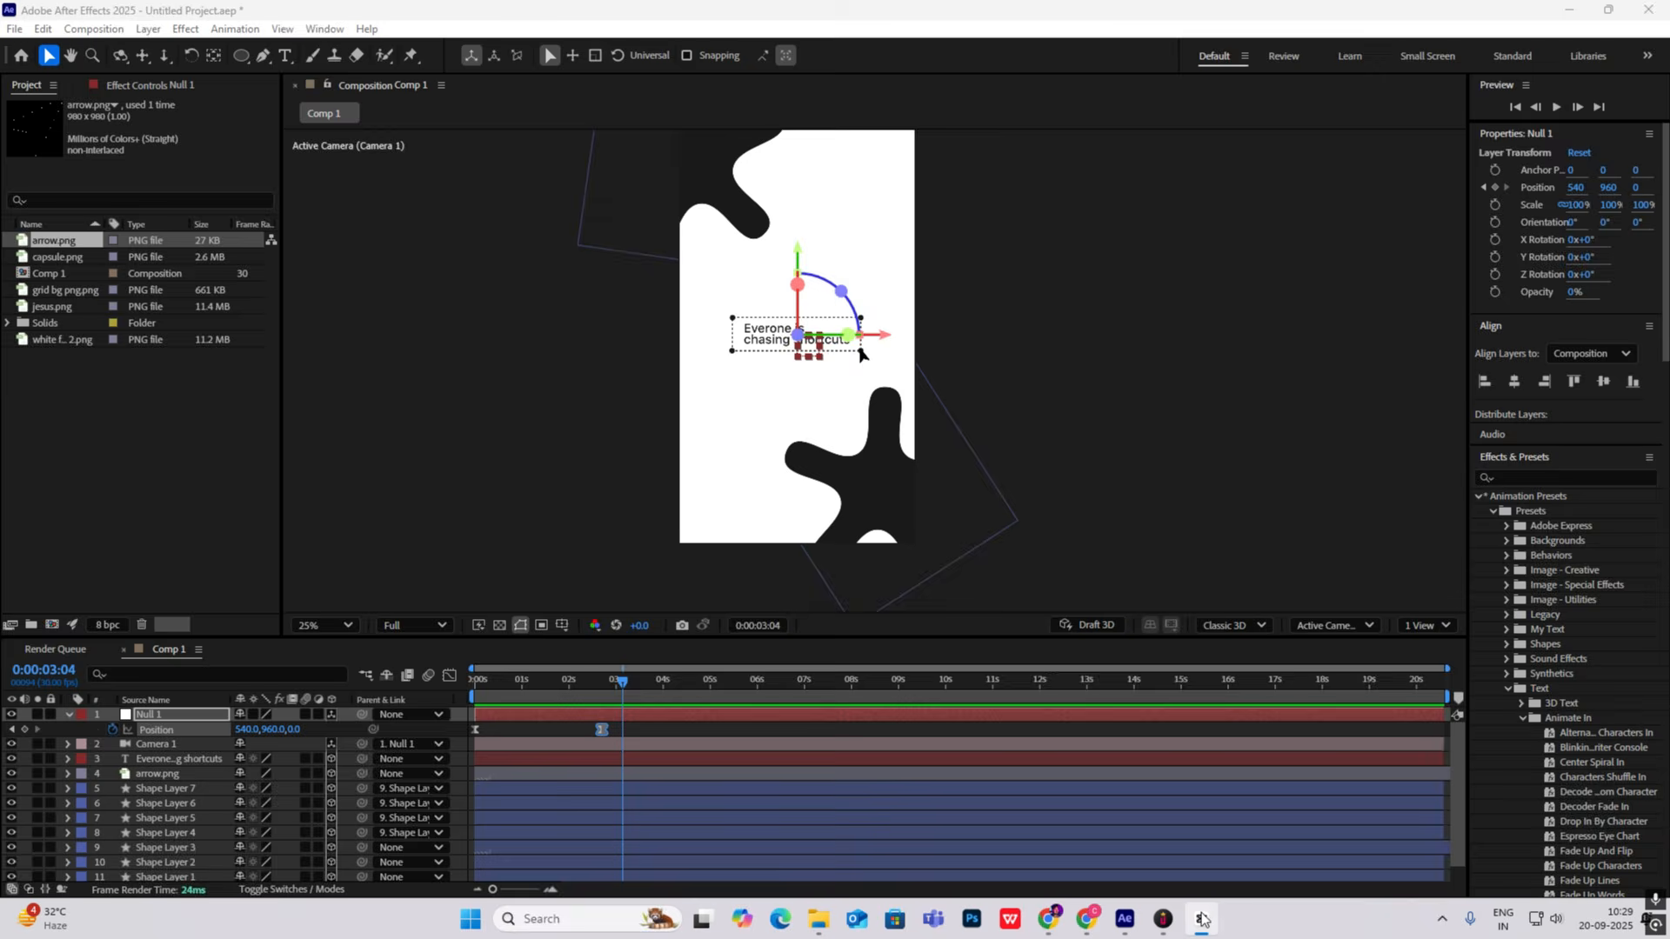
Step: Add a Position keyframe to Null 1 at 0:00:03:04, and set its Y position to 2377 at 0:00:04:14
left_click(24, 729)
left_click_drag(623, 682, 685, 682)
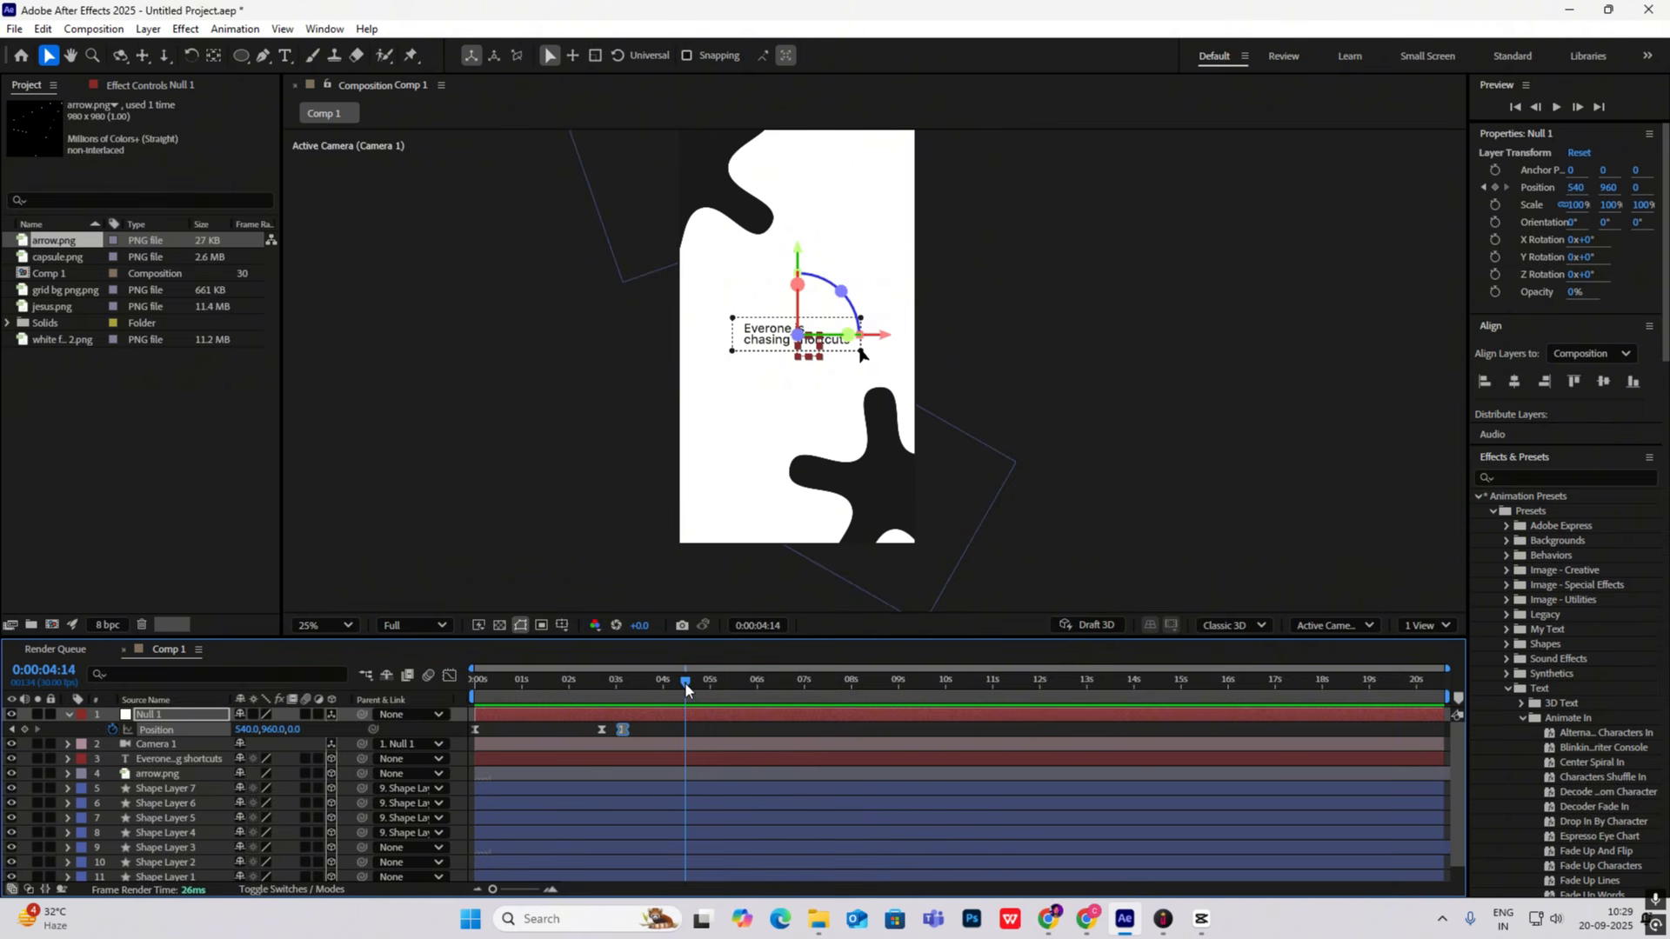
left_click_drag(292, 732, 434, 730)
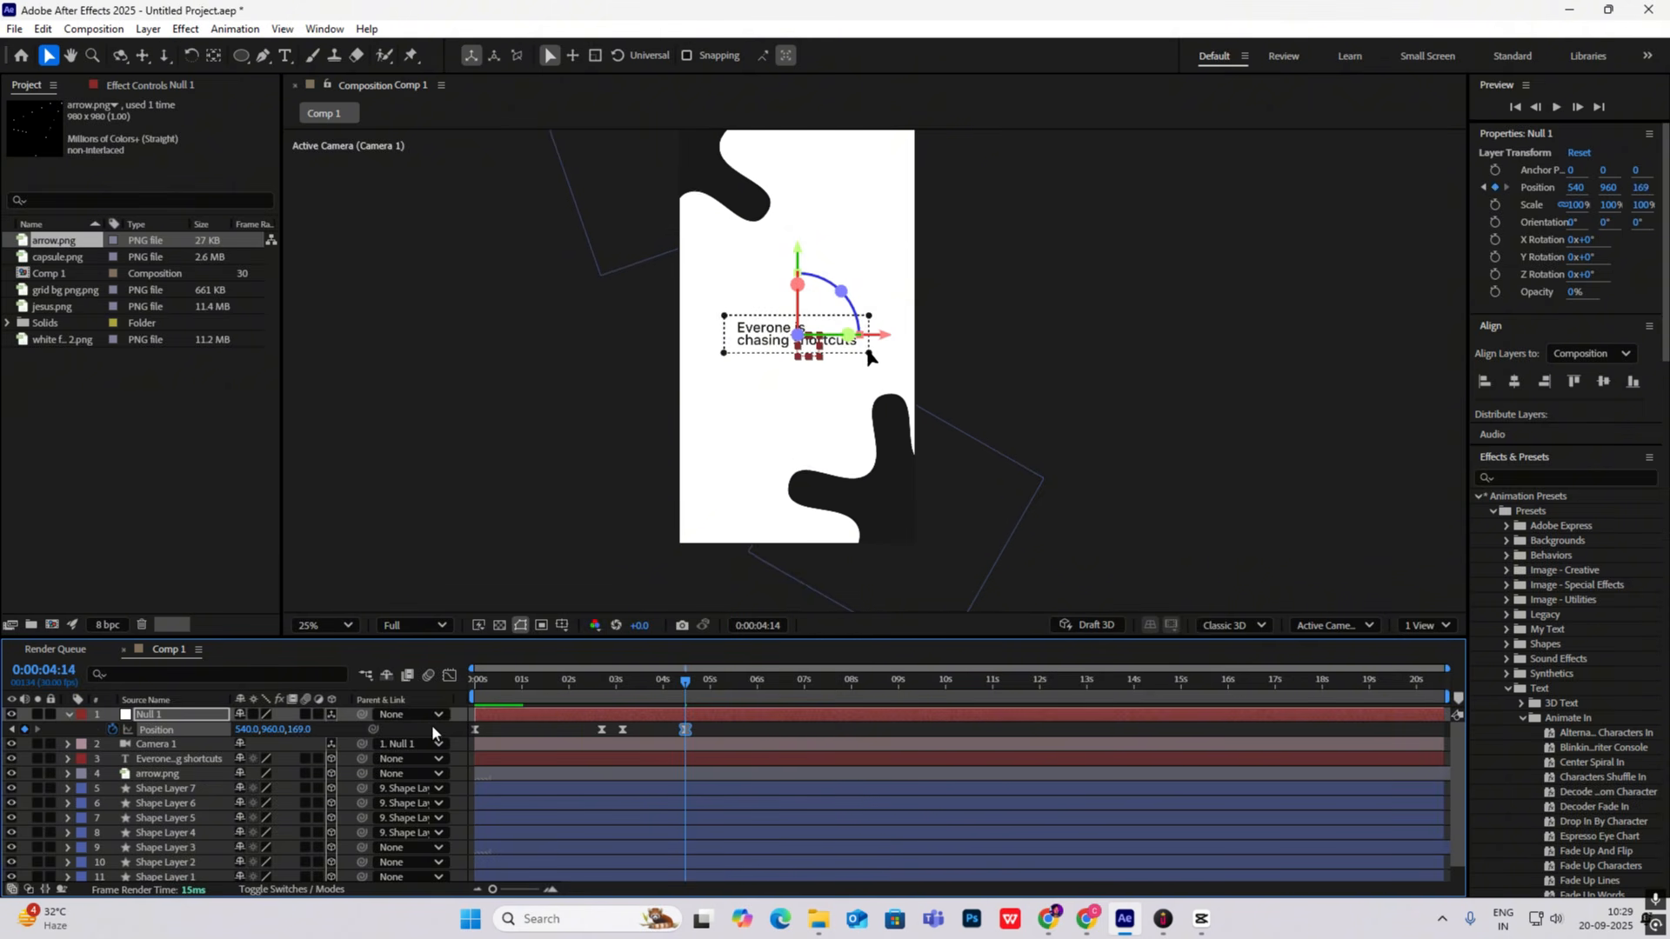
key("ctrl+z")
left_click_drag(273, 730, 1451, 785)
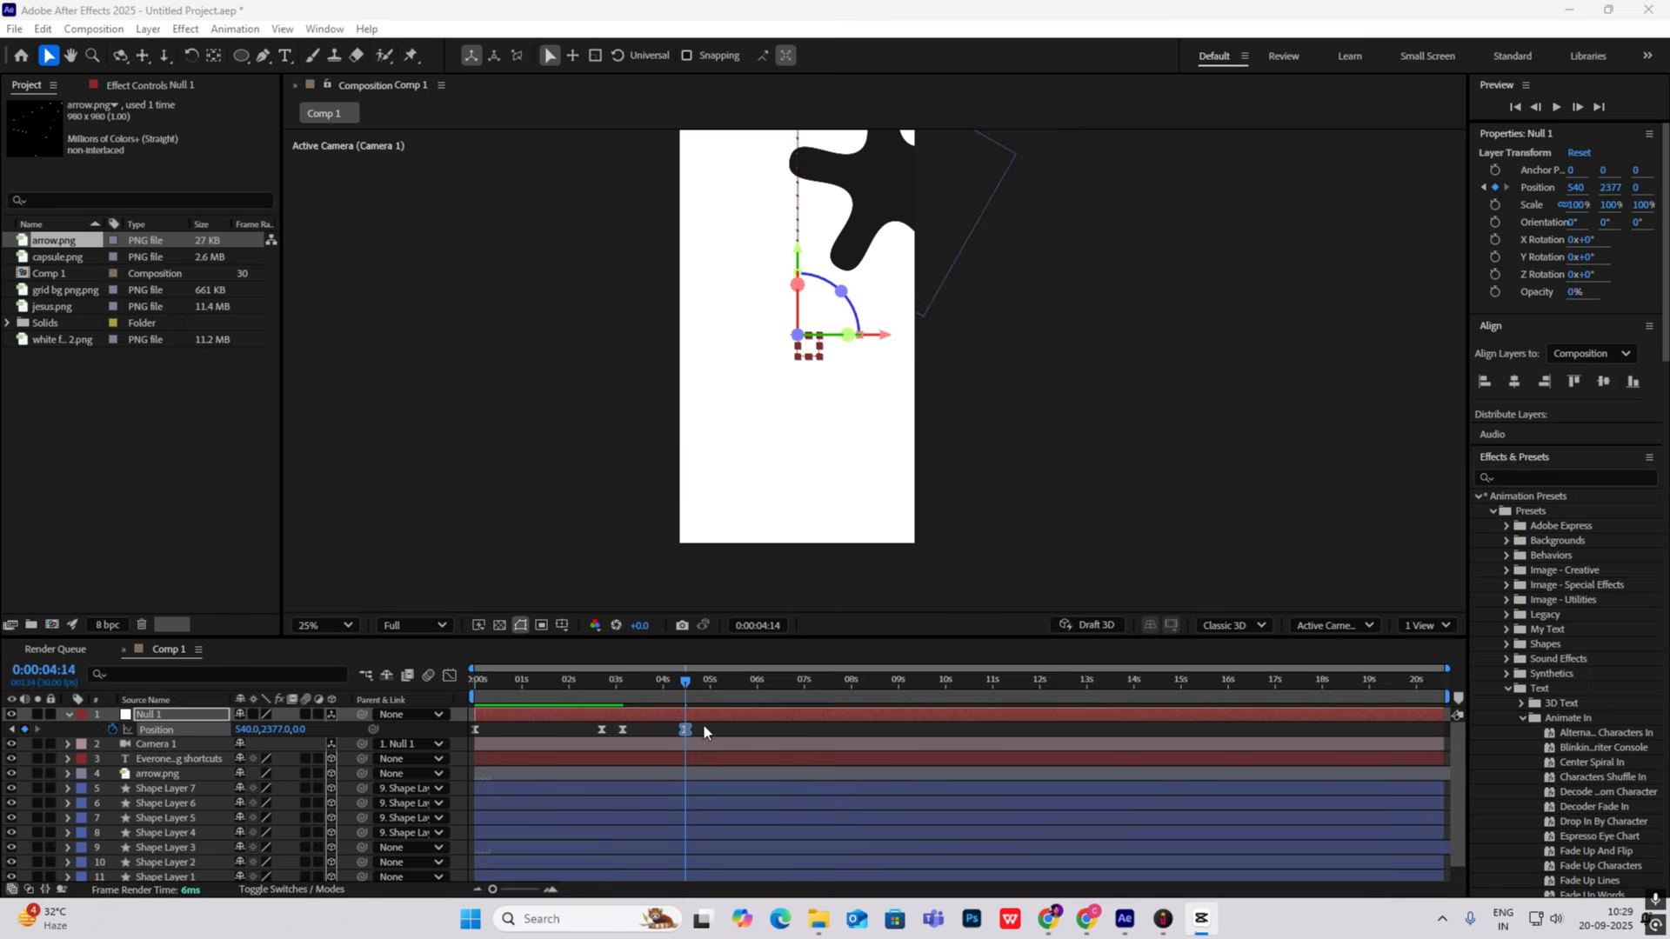
Step: Preview the downward camera move and adjust the timing of the null's last Position keyframe to about 0:00:04:15
left_click(620, 679)
key("space")
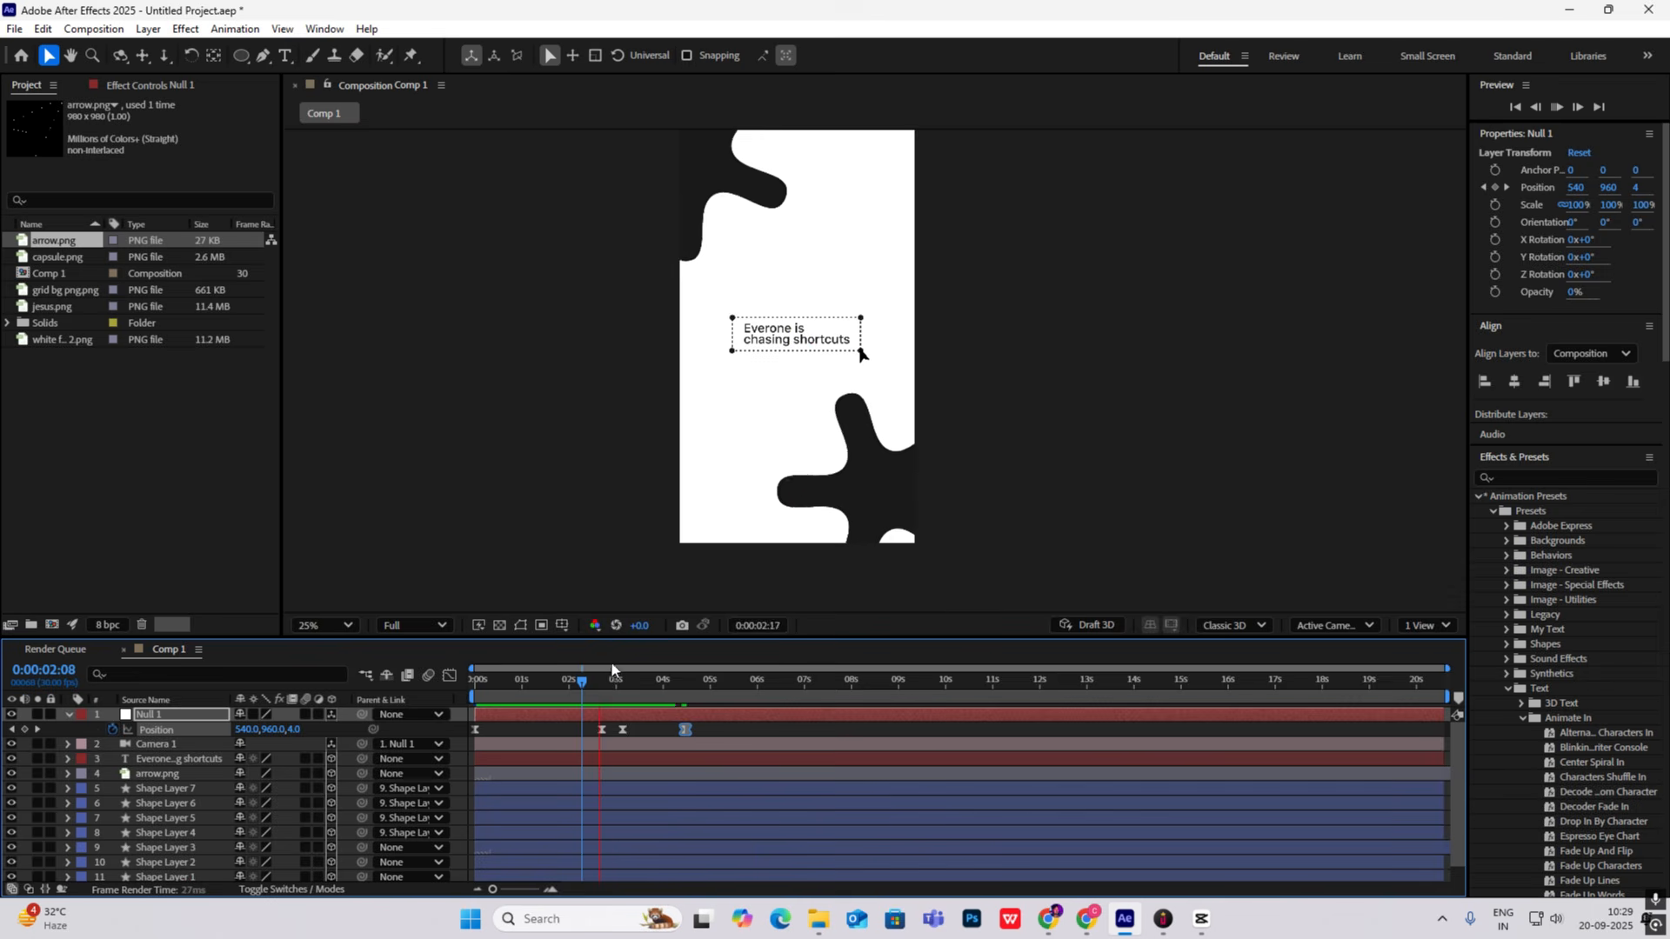
key("space")
left_click(643, 729)
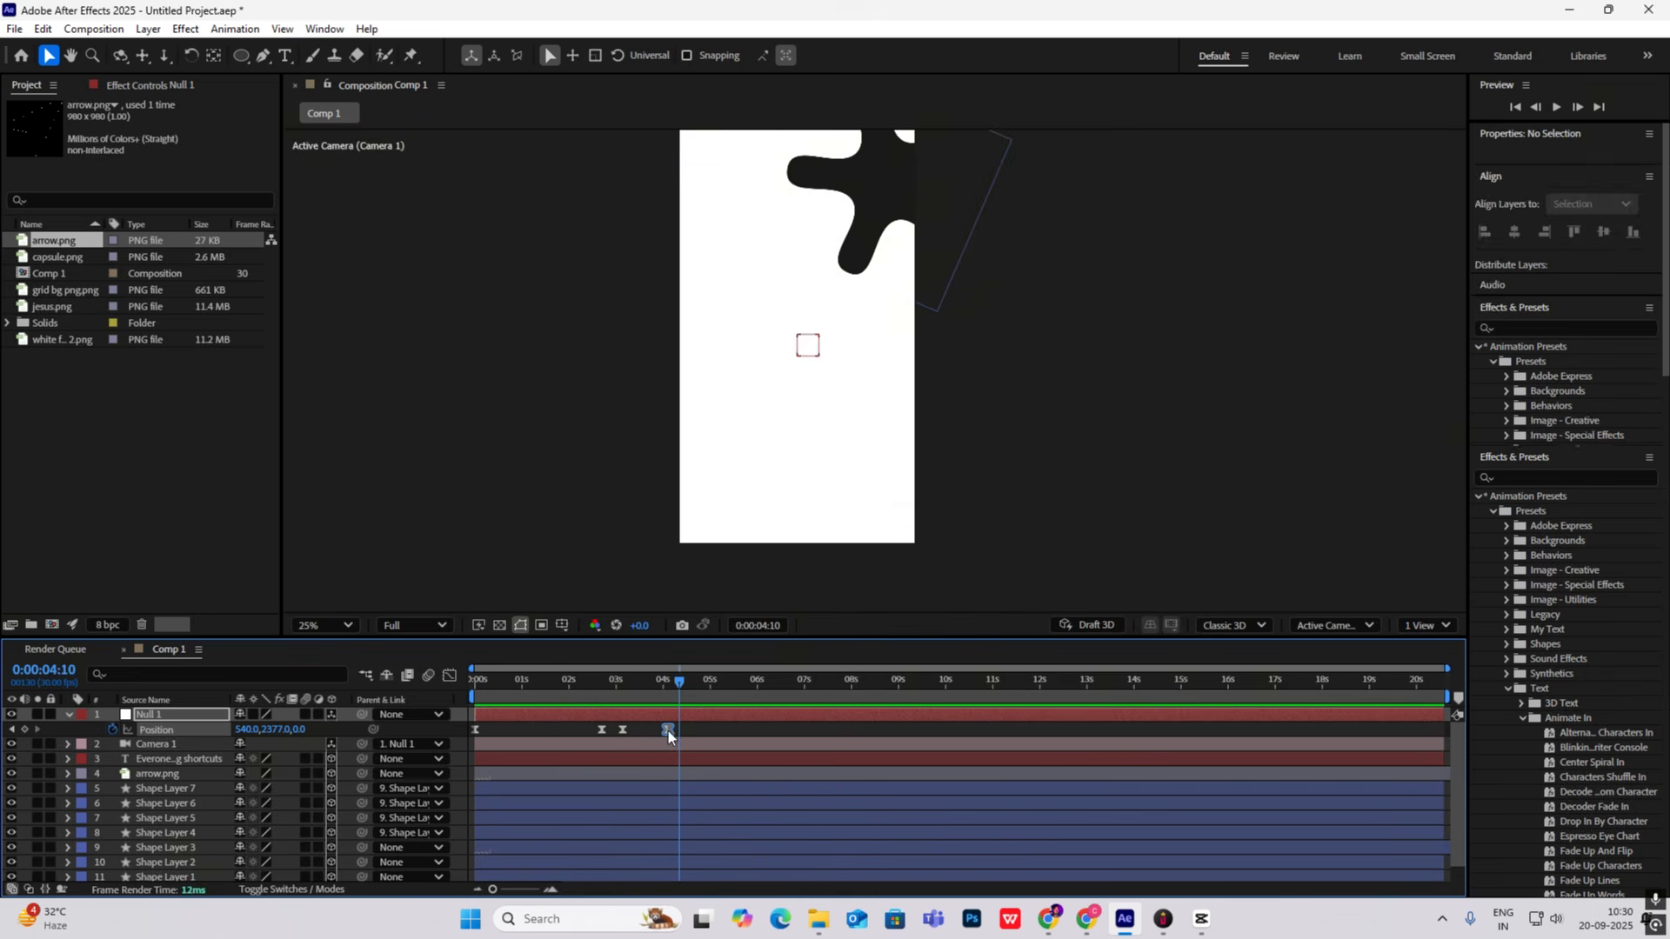
left_click_drag(668, 731, 688, 730)
left_click(622, 679)
key("space")
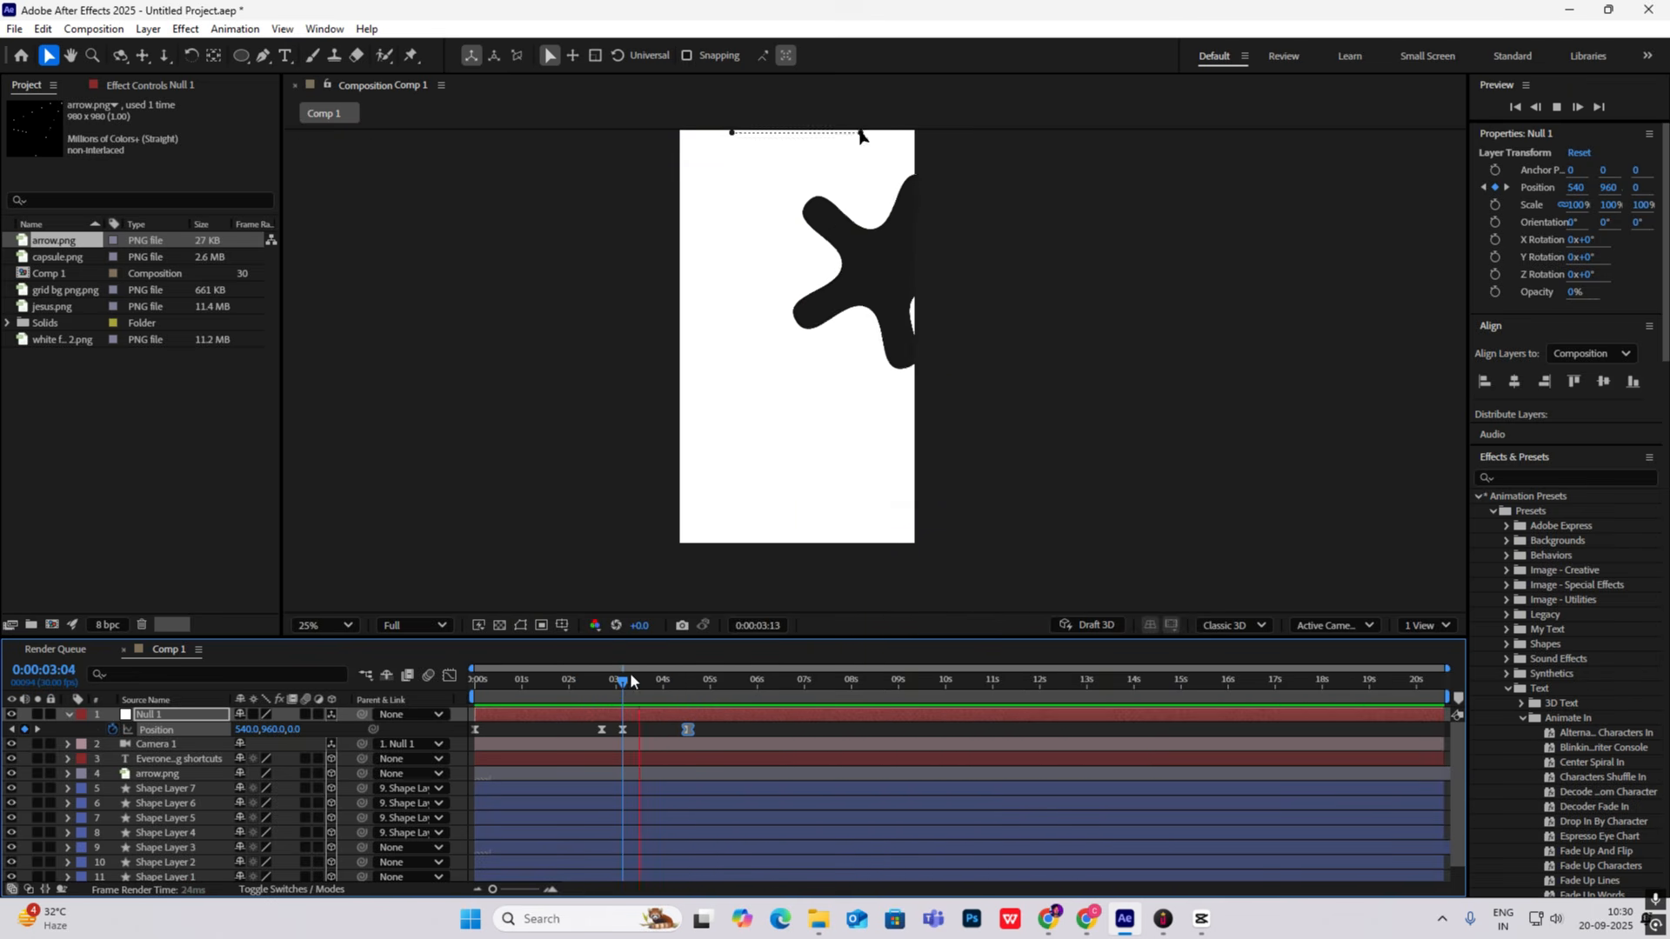
left_click(1032, 431)
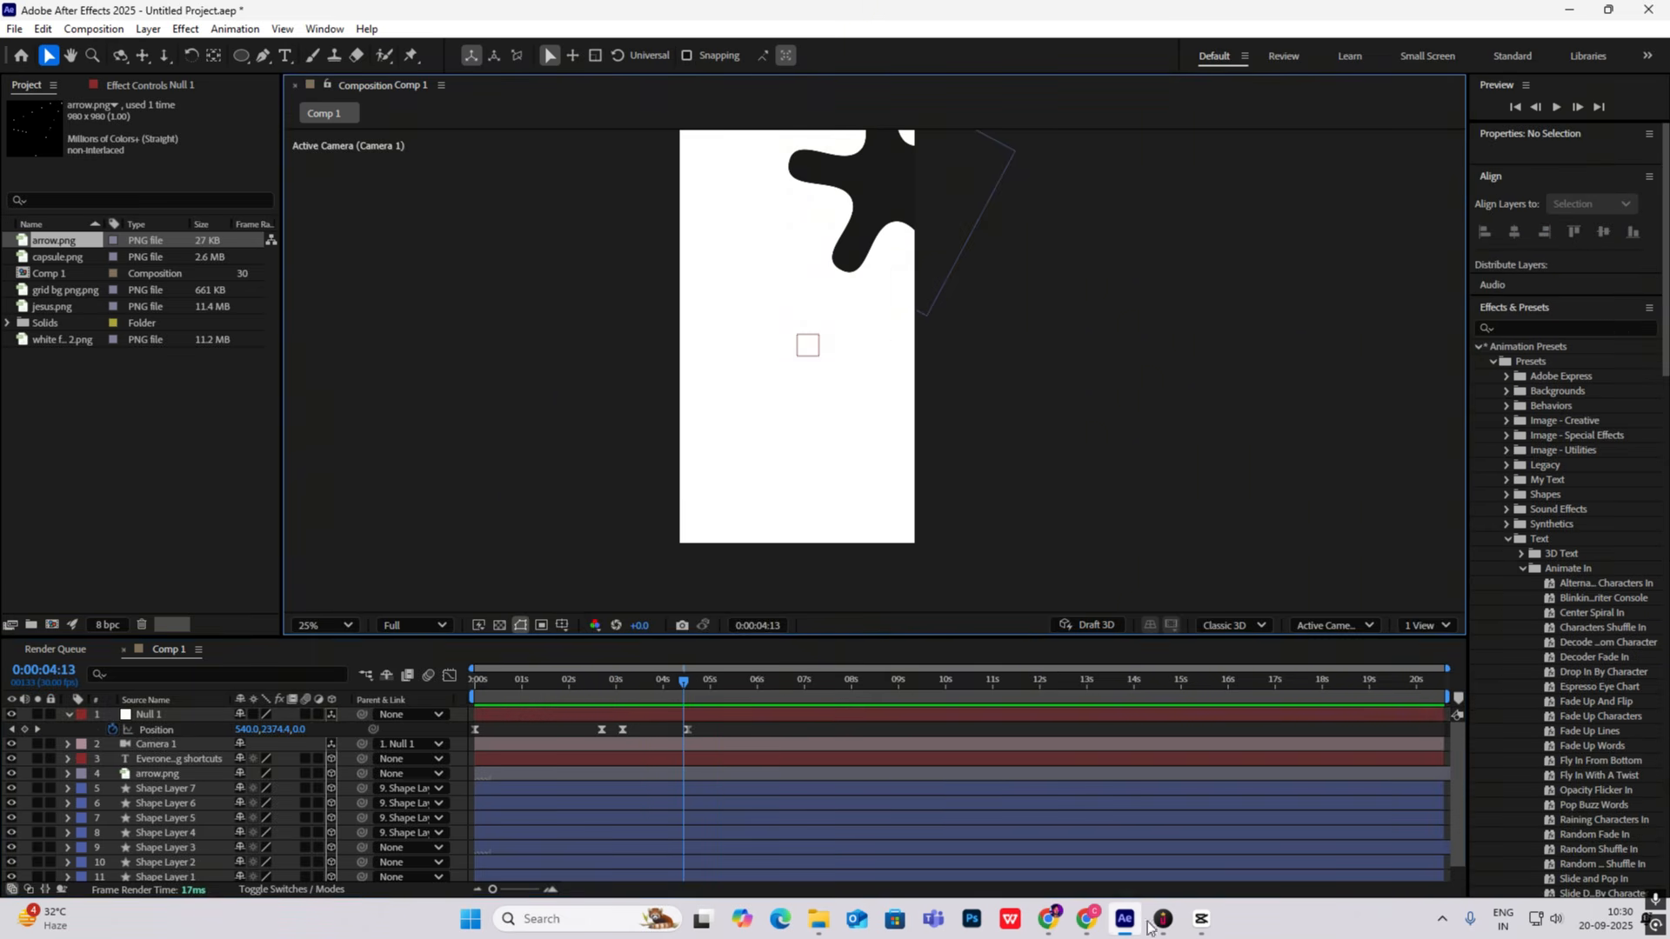
Step: Switch to CapCut to check the corner shape layout in the reference clip's capsule scene, and return to After Effects
left_click(1185, 923)
mouse_move(251, 685)
left_mouse_down()
mouse_move(216, 683)
mouse_move(255, 694)
left_mouse_up()
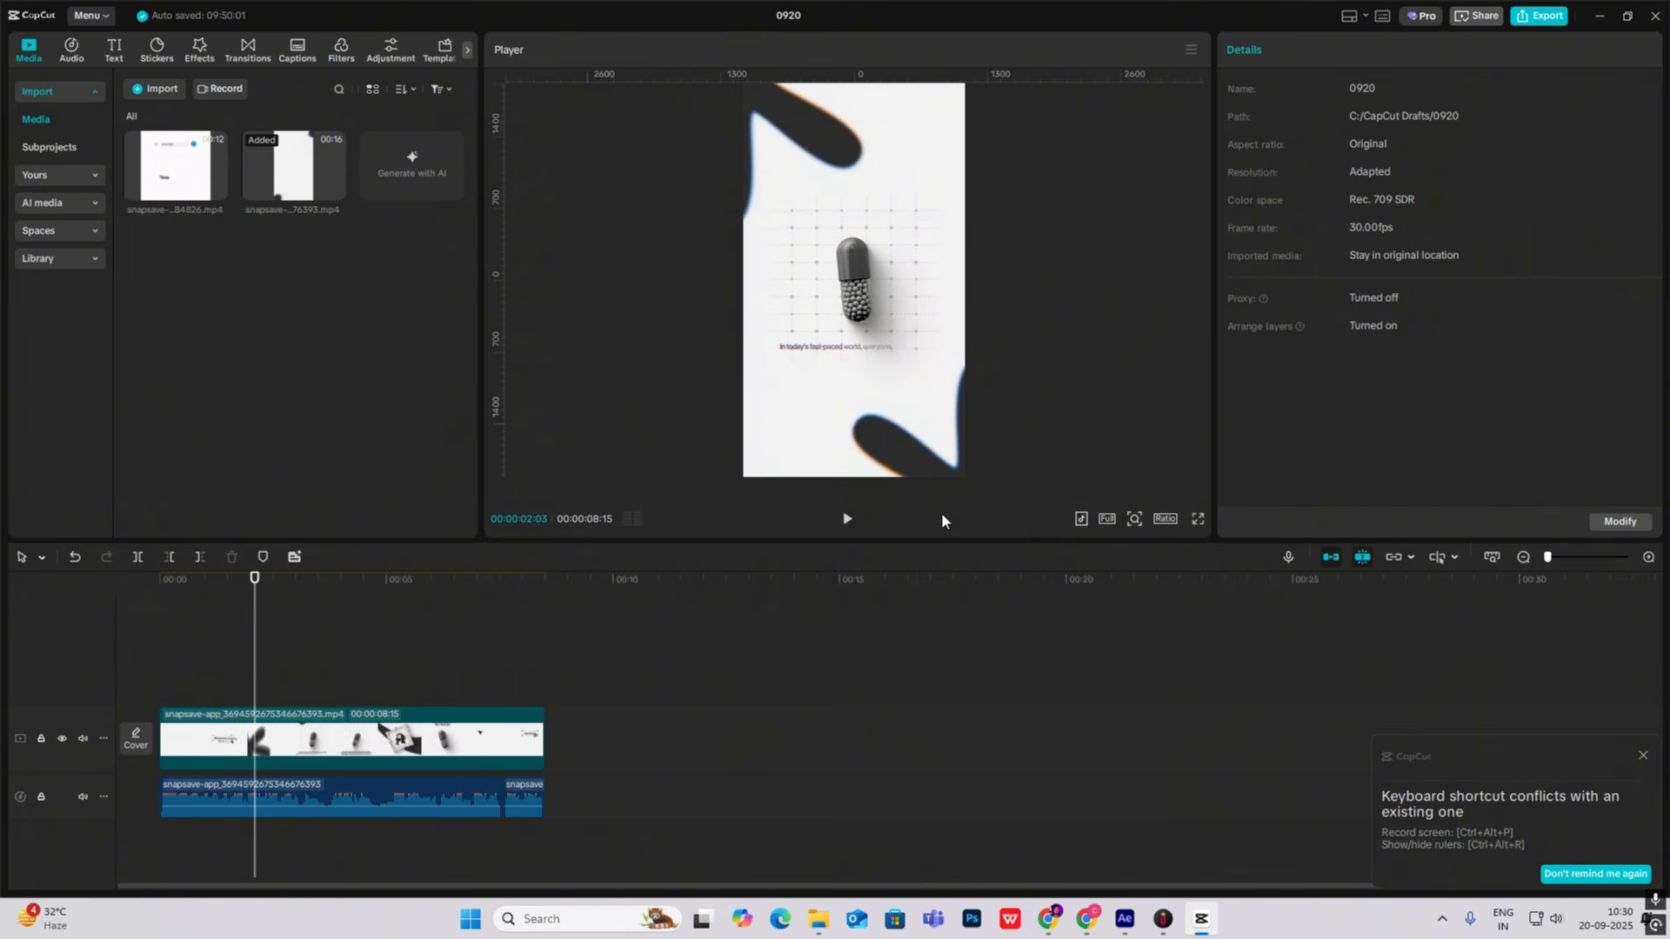
left_click(1203, 920)
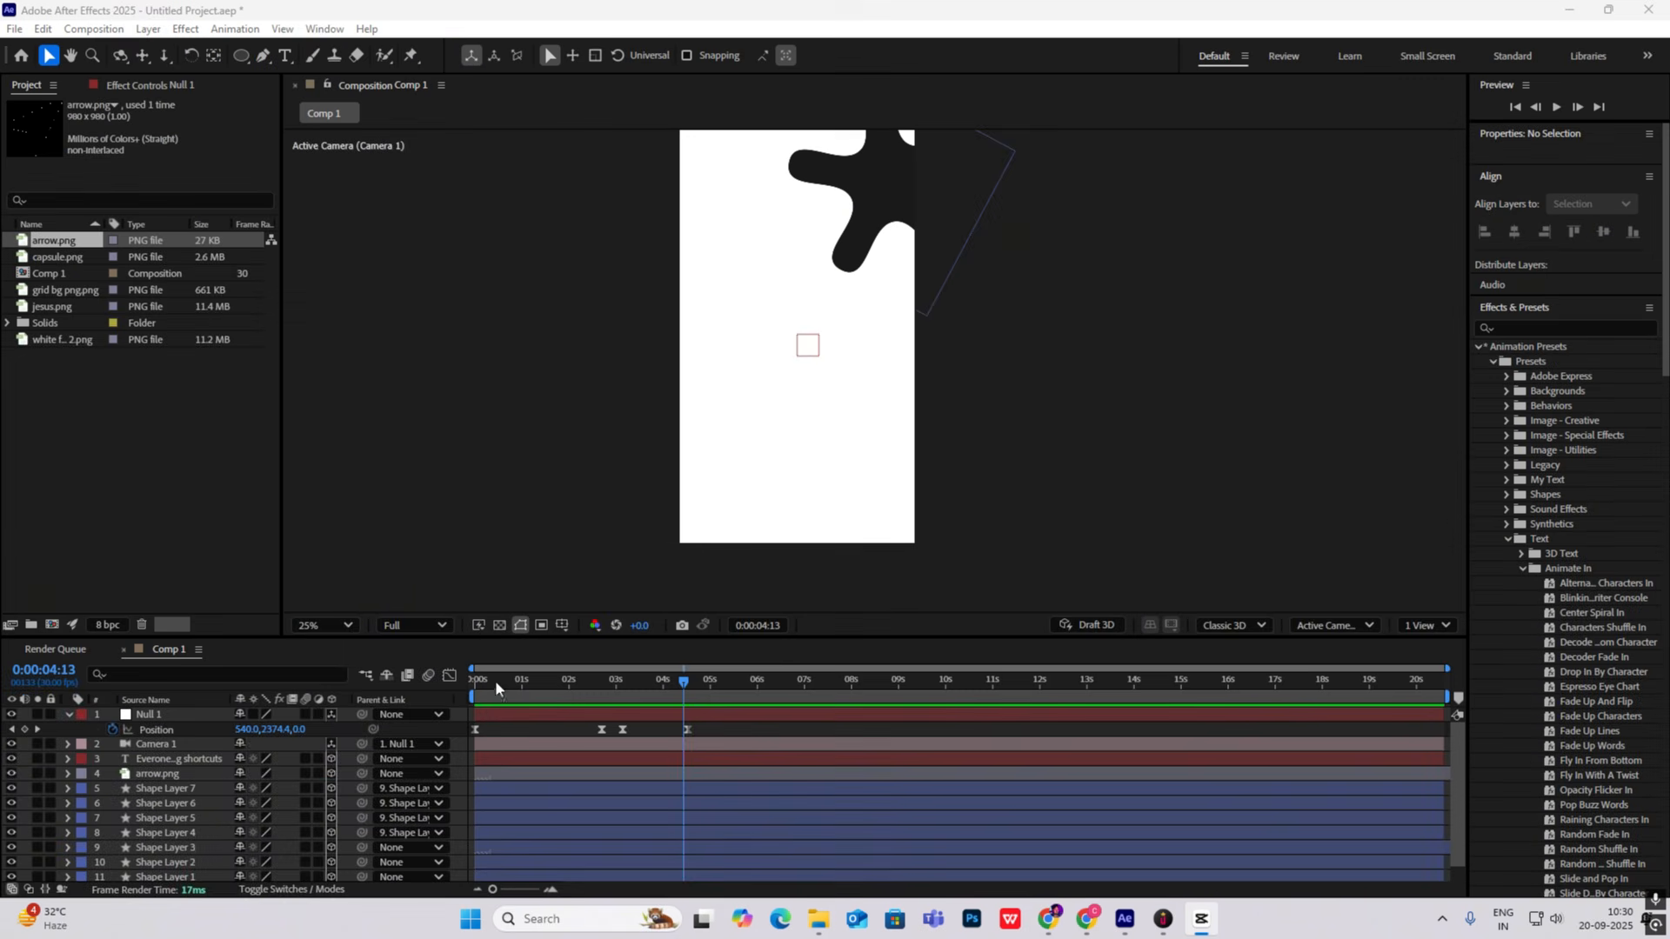
Step: Duplicate Shape Layer 1, place the copy in the second scene's lower-left corner at position 88, 3294, and preview the animation
left_click(70, 713)
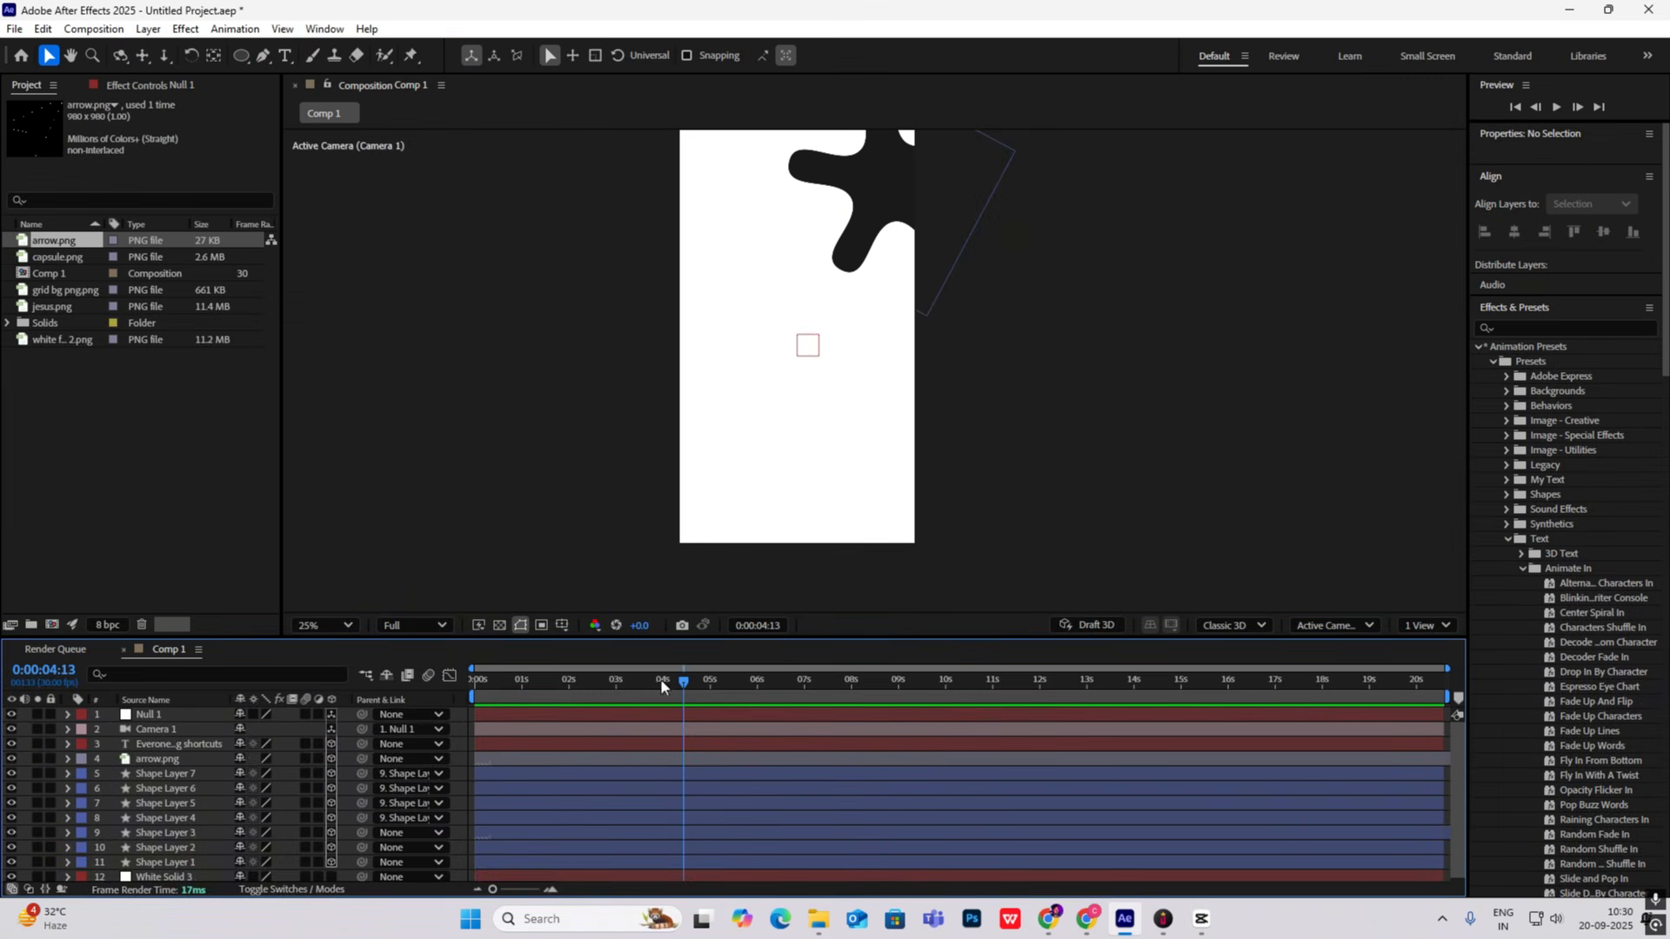
scroll(217, 839, "down", 1)
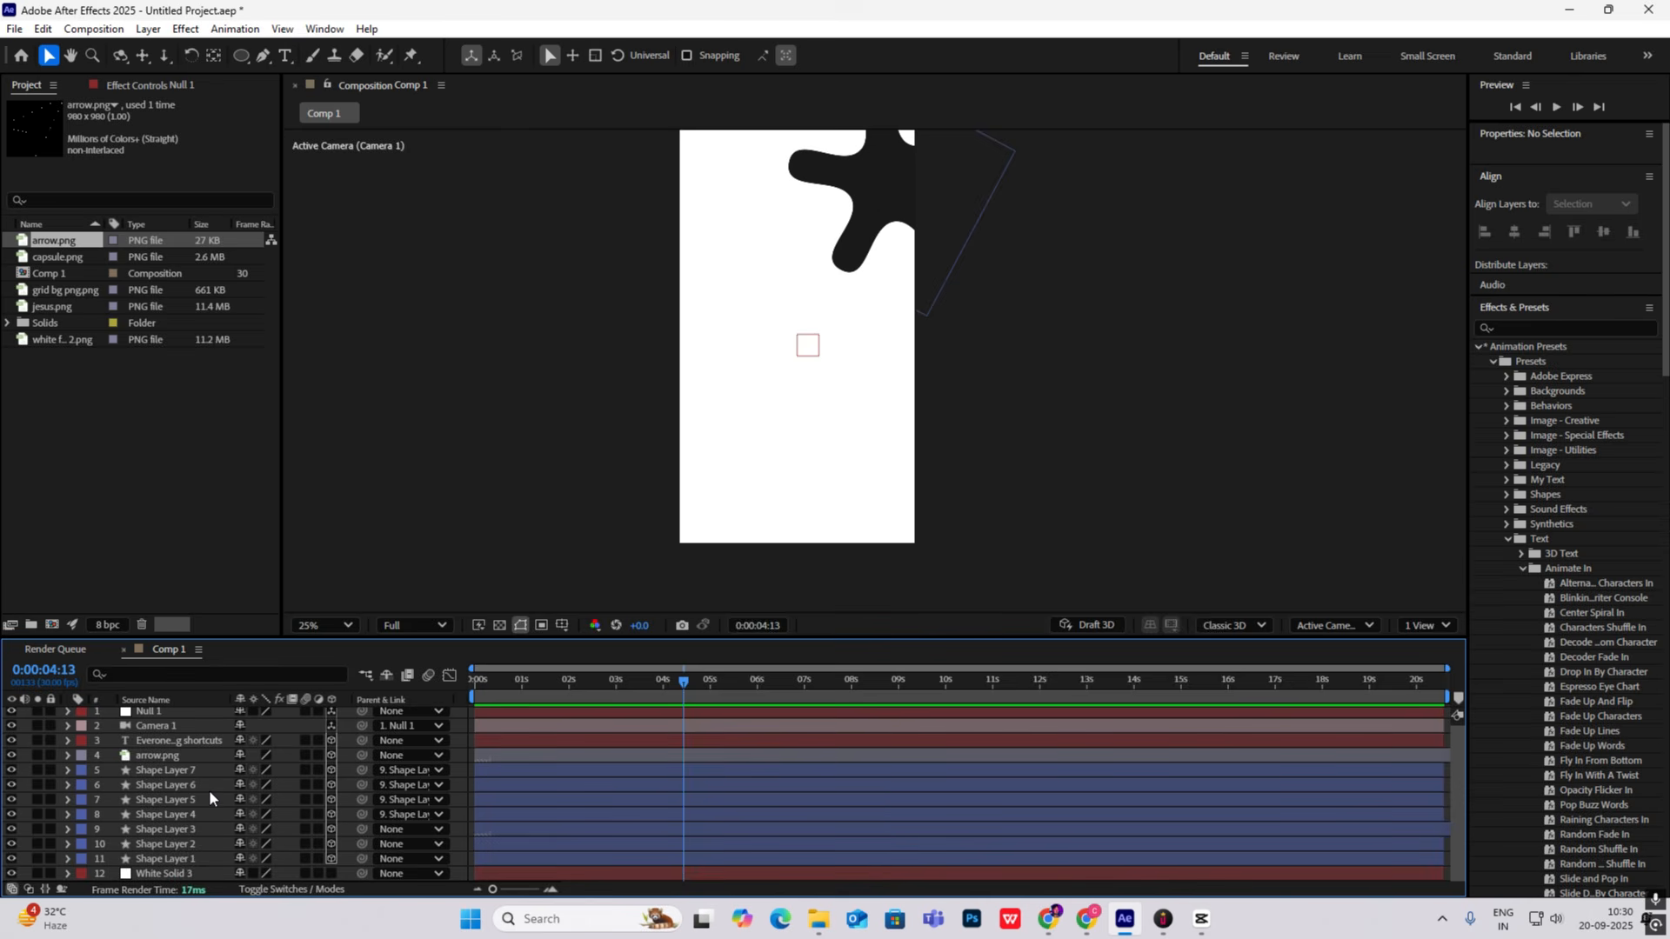
left_click(191, 857)
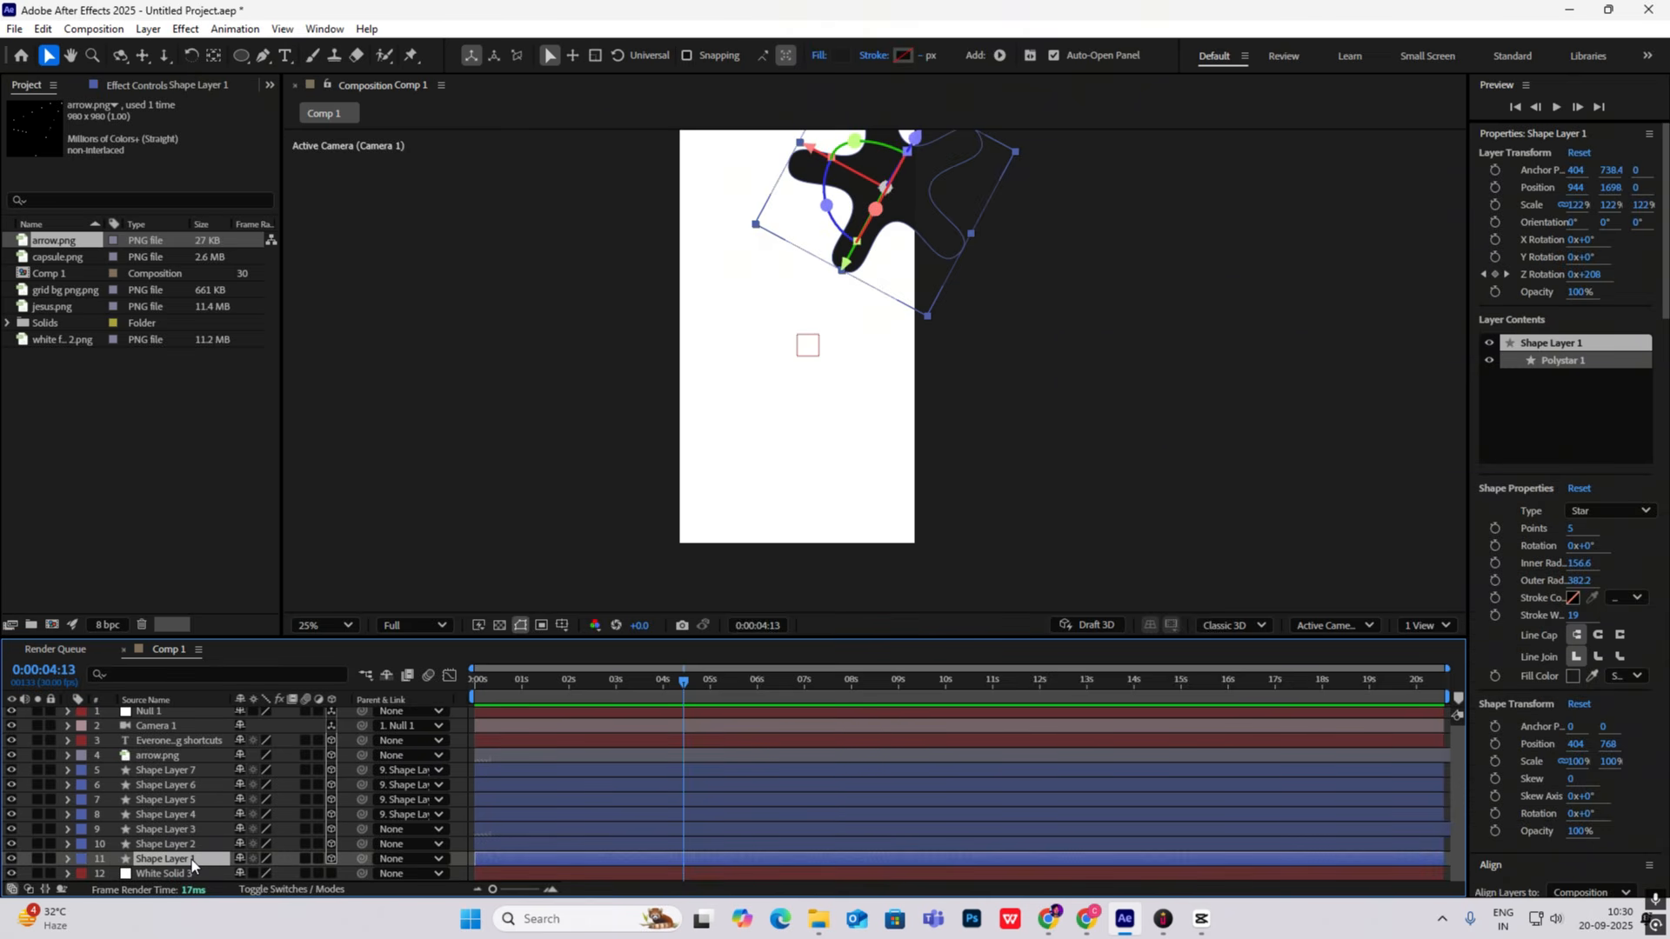
key("ctrl+d")
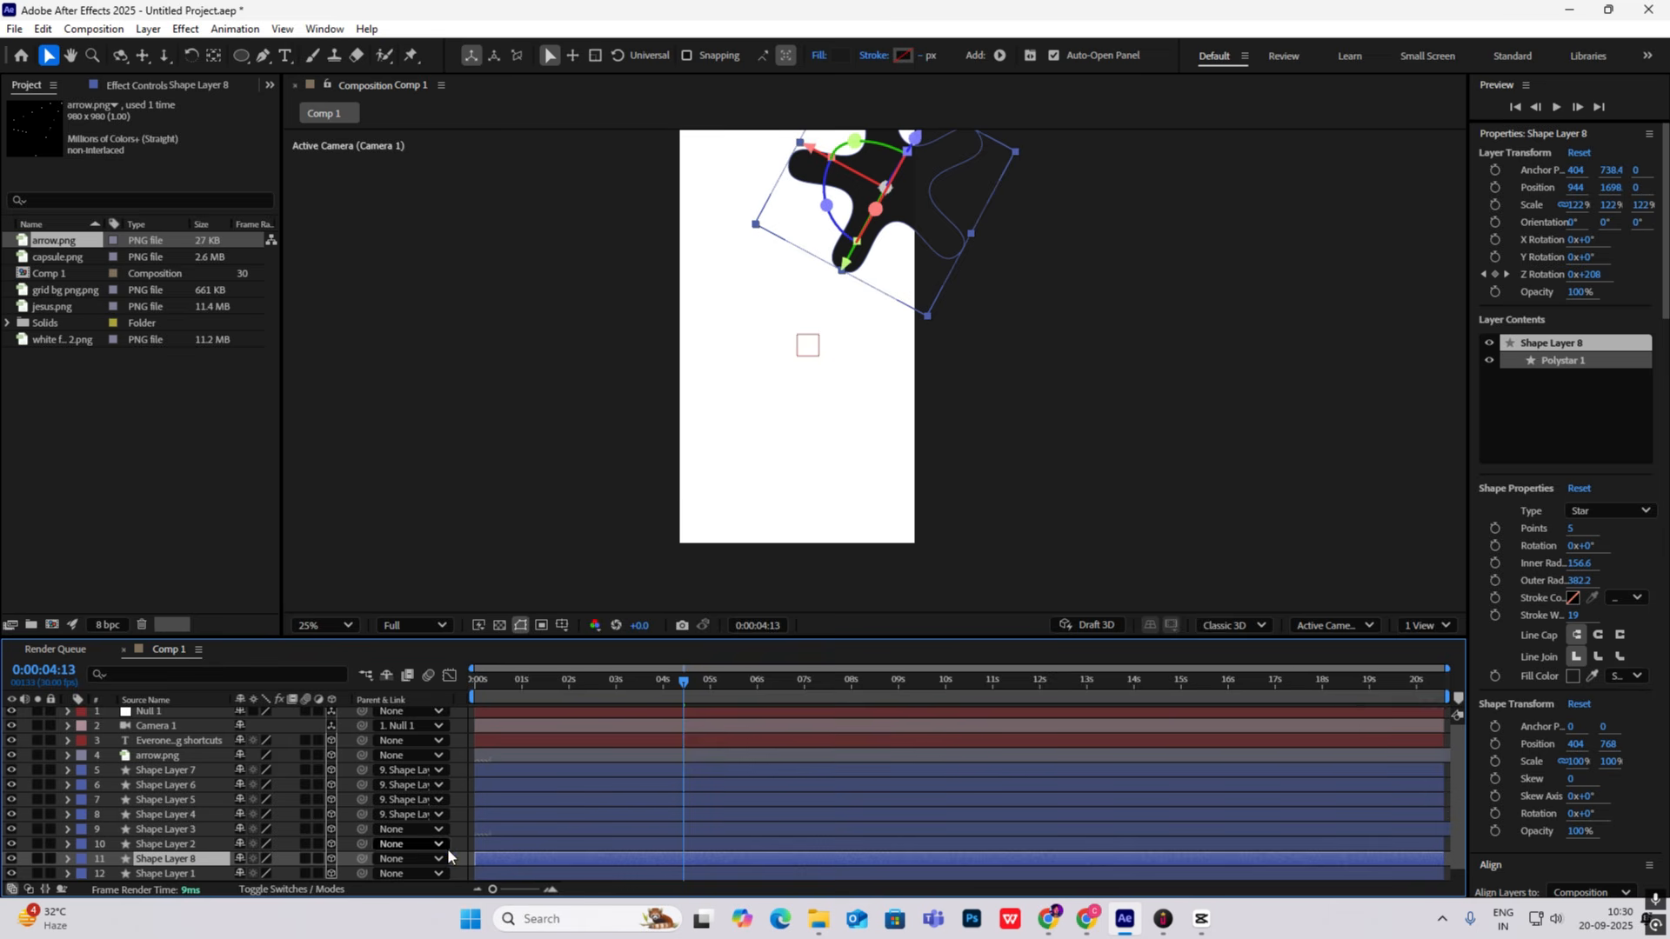
scroll(447, 848, "down", 1)
key("u")
scroll(752, 821, "down", 1)
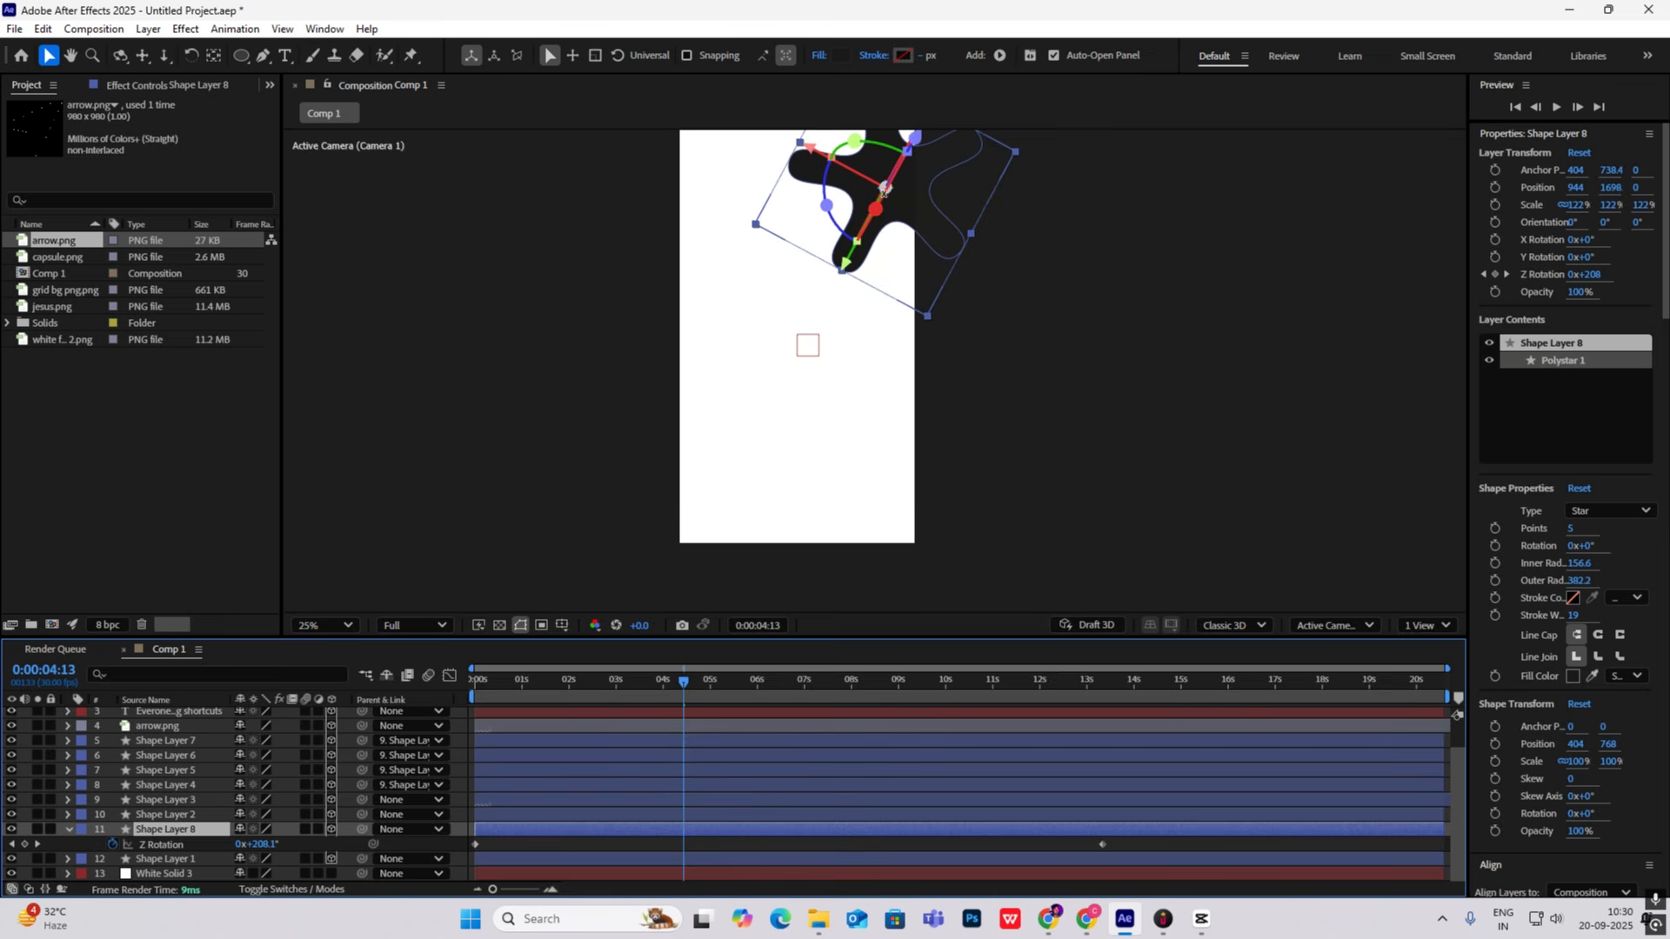
left_click_drag(837, 265, 705, 534)
key("space")
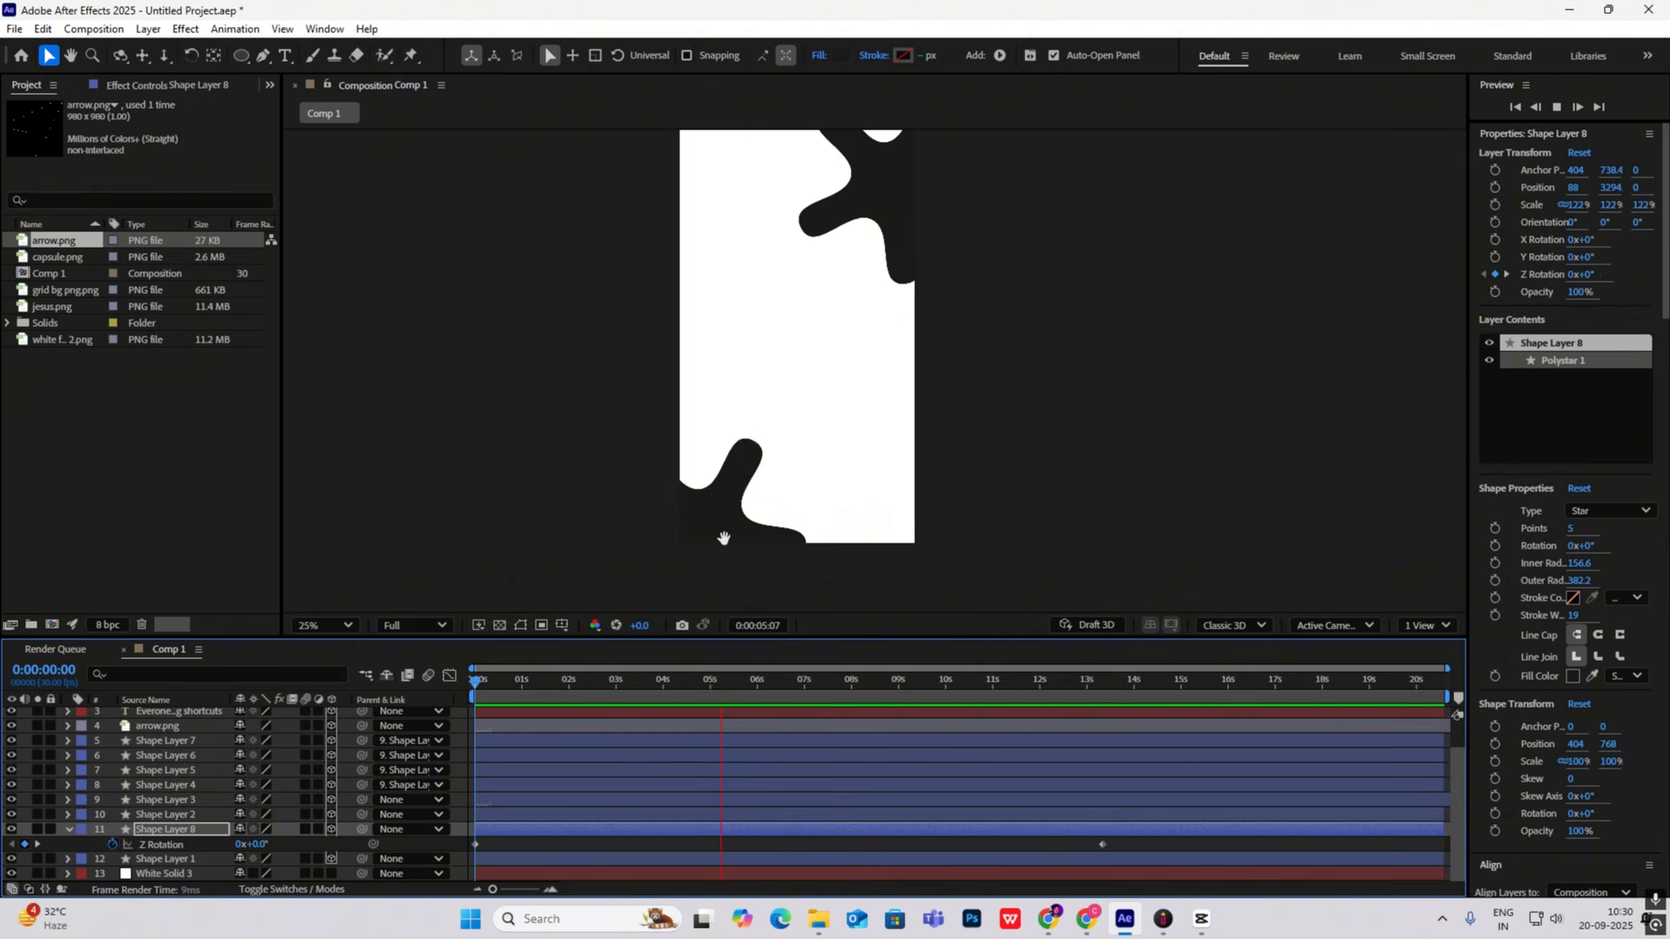
Step: Stop the preview, switch to CapCut to check the grid and capsule layout in the reference clip, and return to After Effects
key("space")
left_click(69, 831)
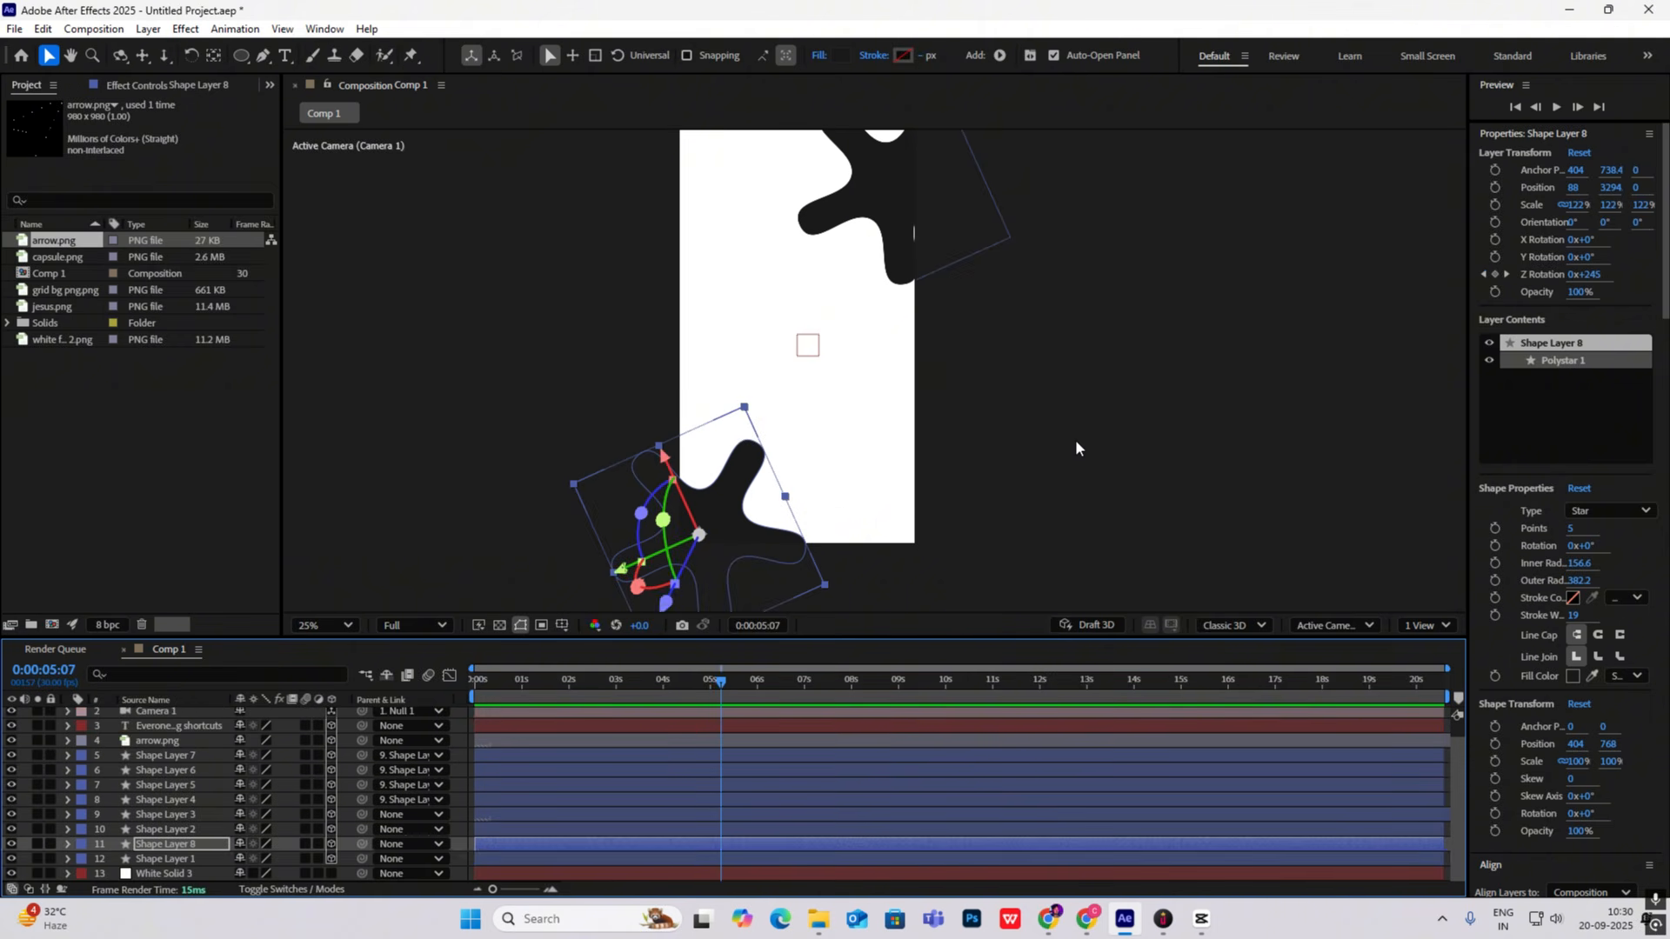
left_click(1073, 439)
left_click(1200, 920)
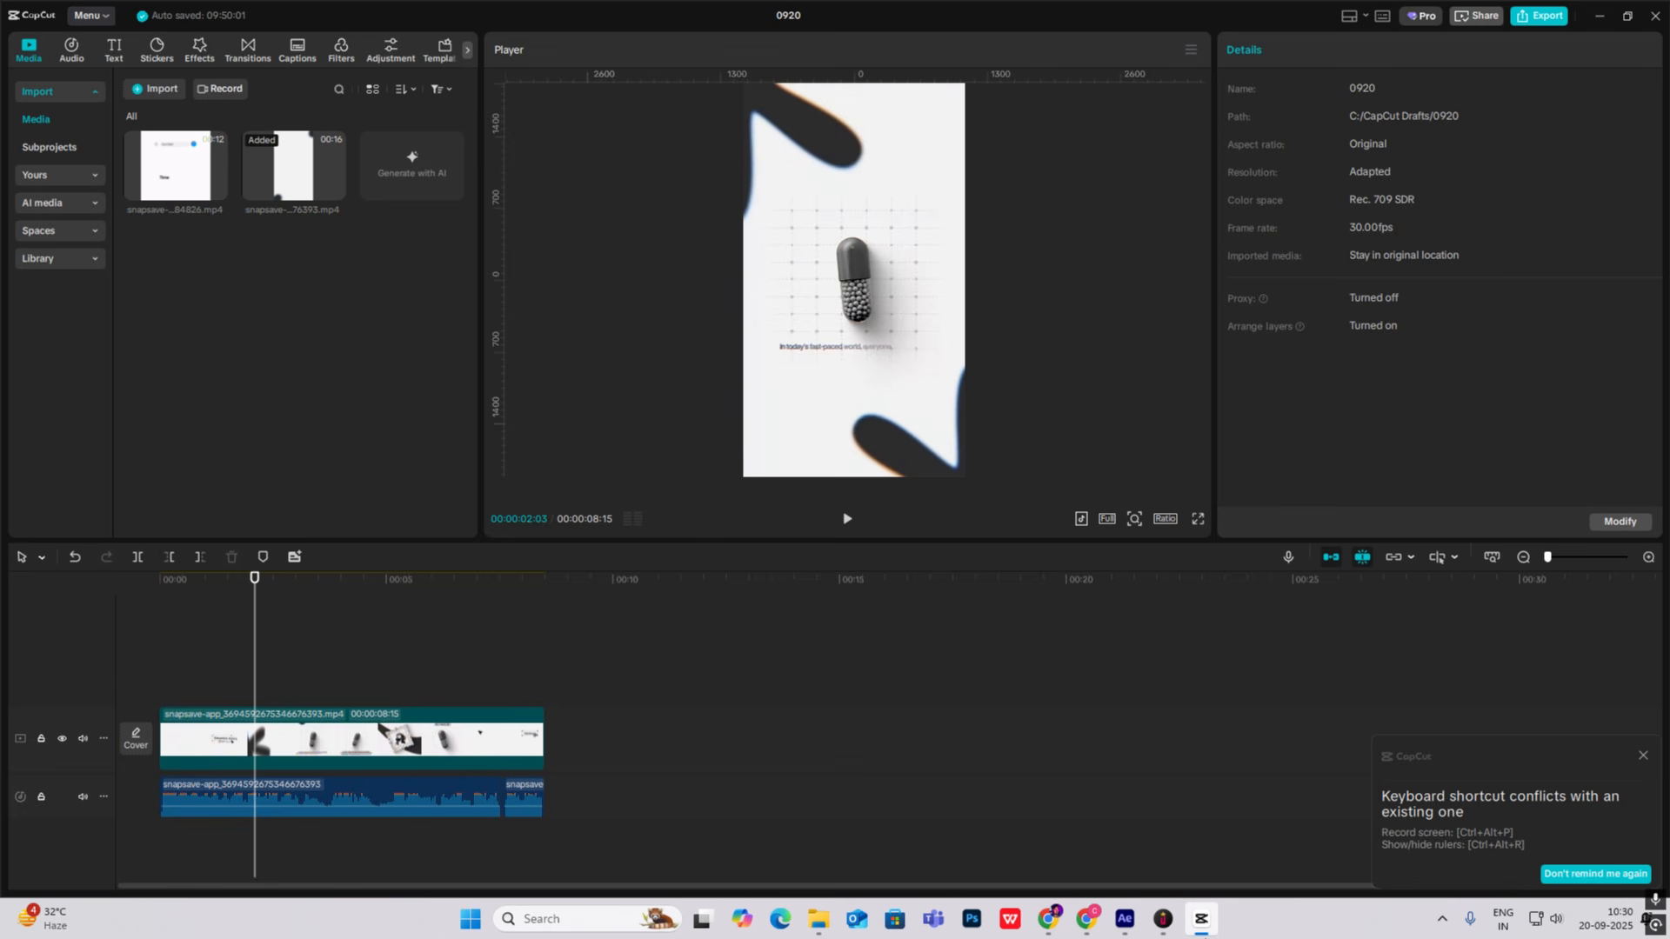
left_click(1124, 920)
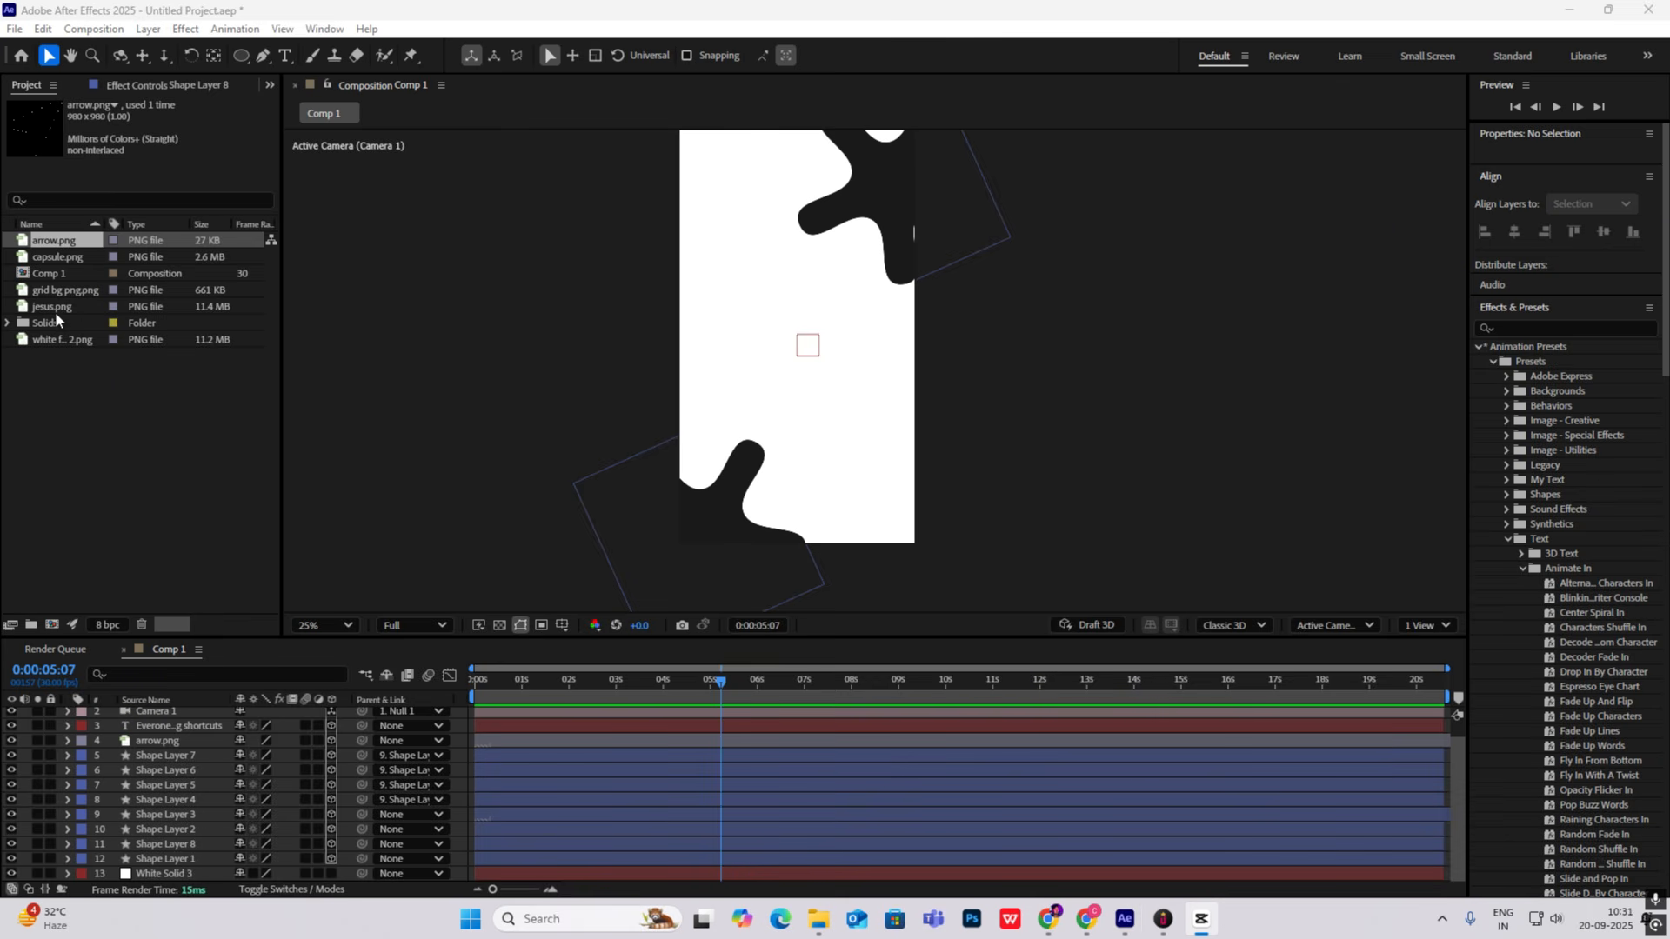
Step: Add grid bg png.png to Comp 1 below Null 1, rotate it 90°, and move it to position 532, 1156
left_click_drag(56, 291, 146, 731)
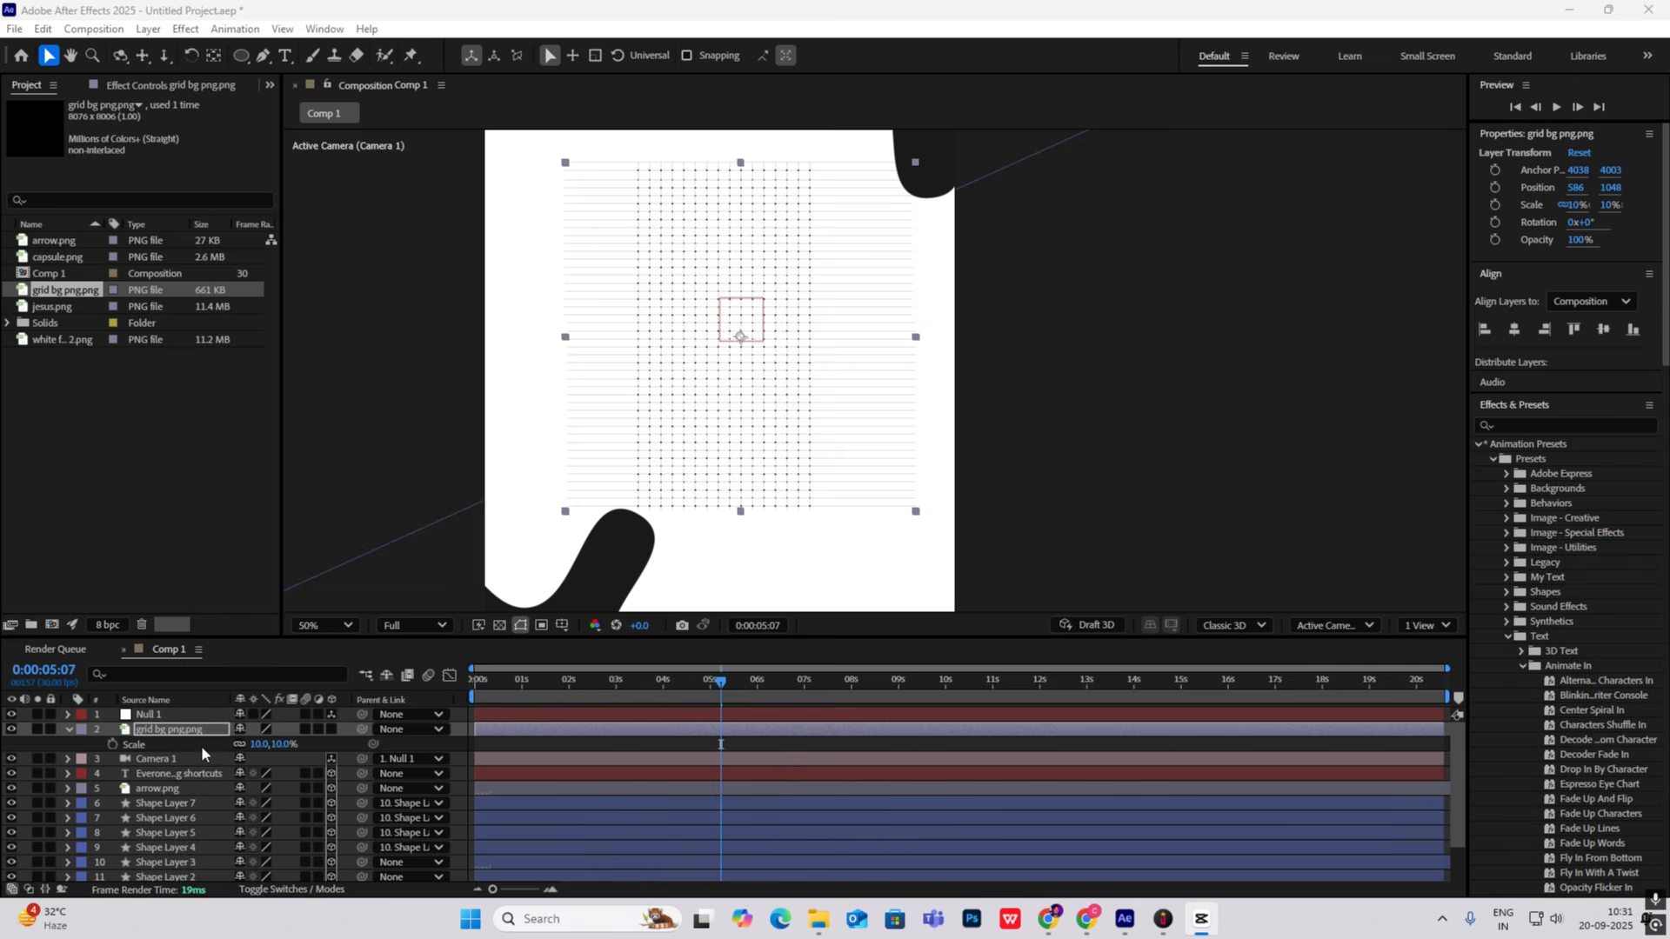
left_click(191, 734)
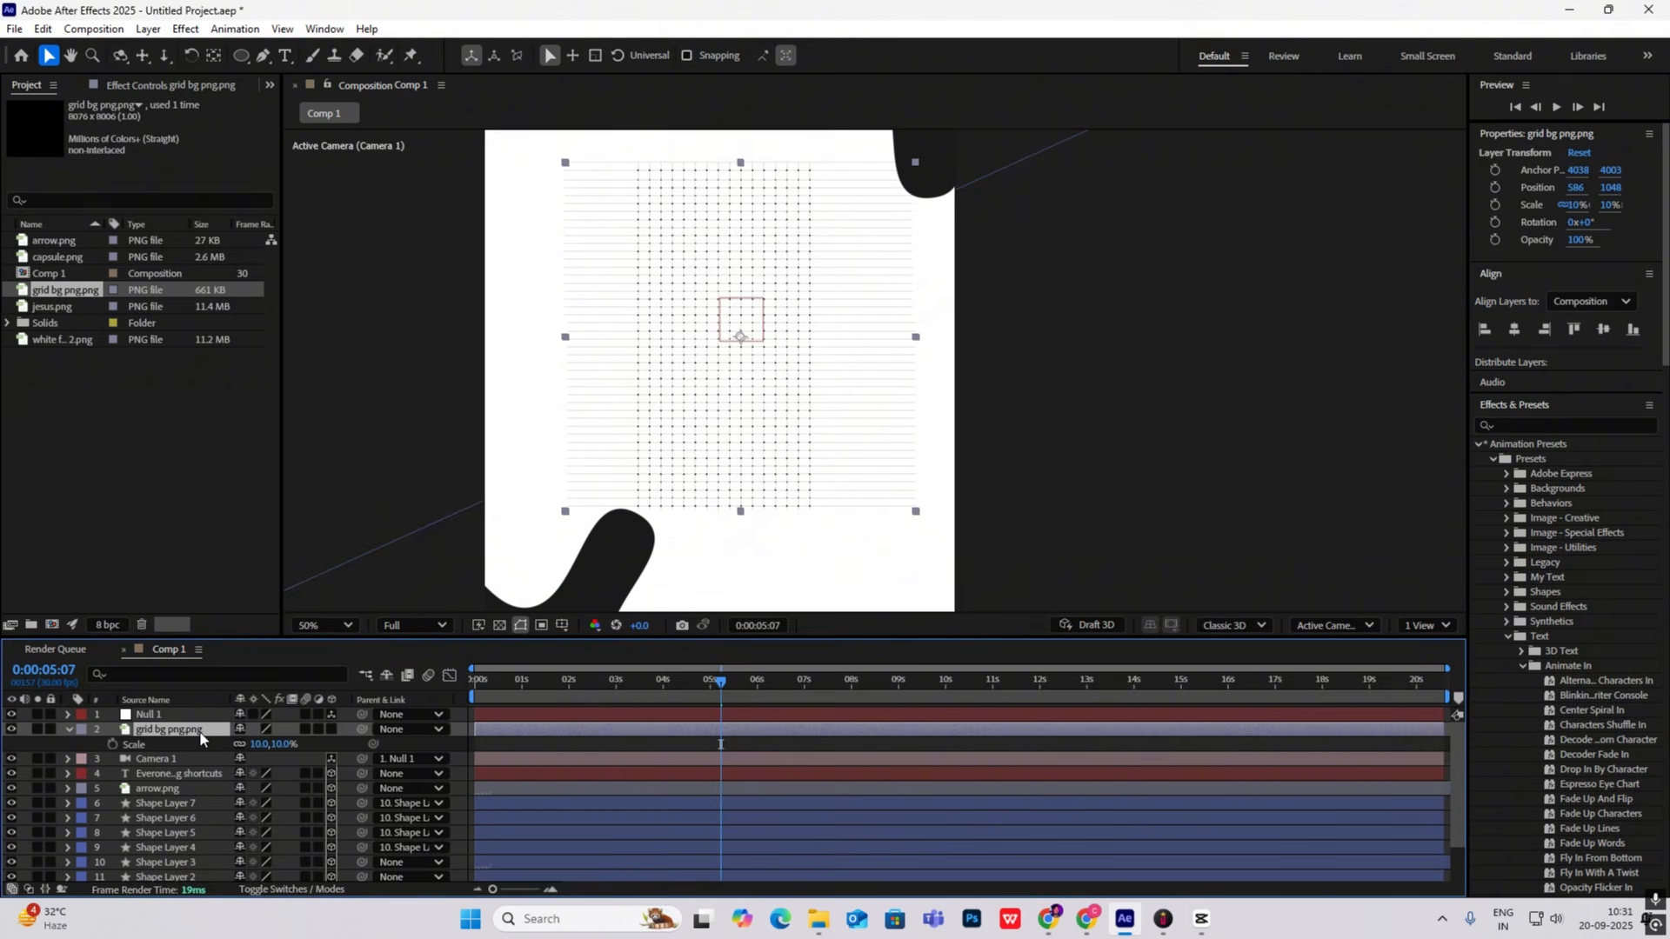
key("r")
left_click_drag(259, 746, 349, 758)
left_click_drag(712, 382, 688, 438)
Step: Scale the grid layer to 32%
key("s")
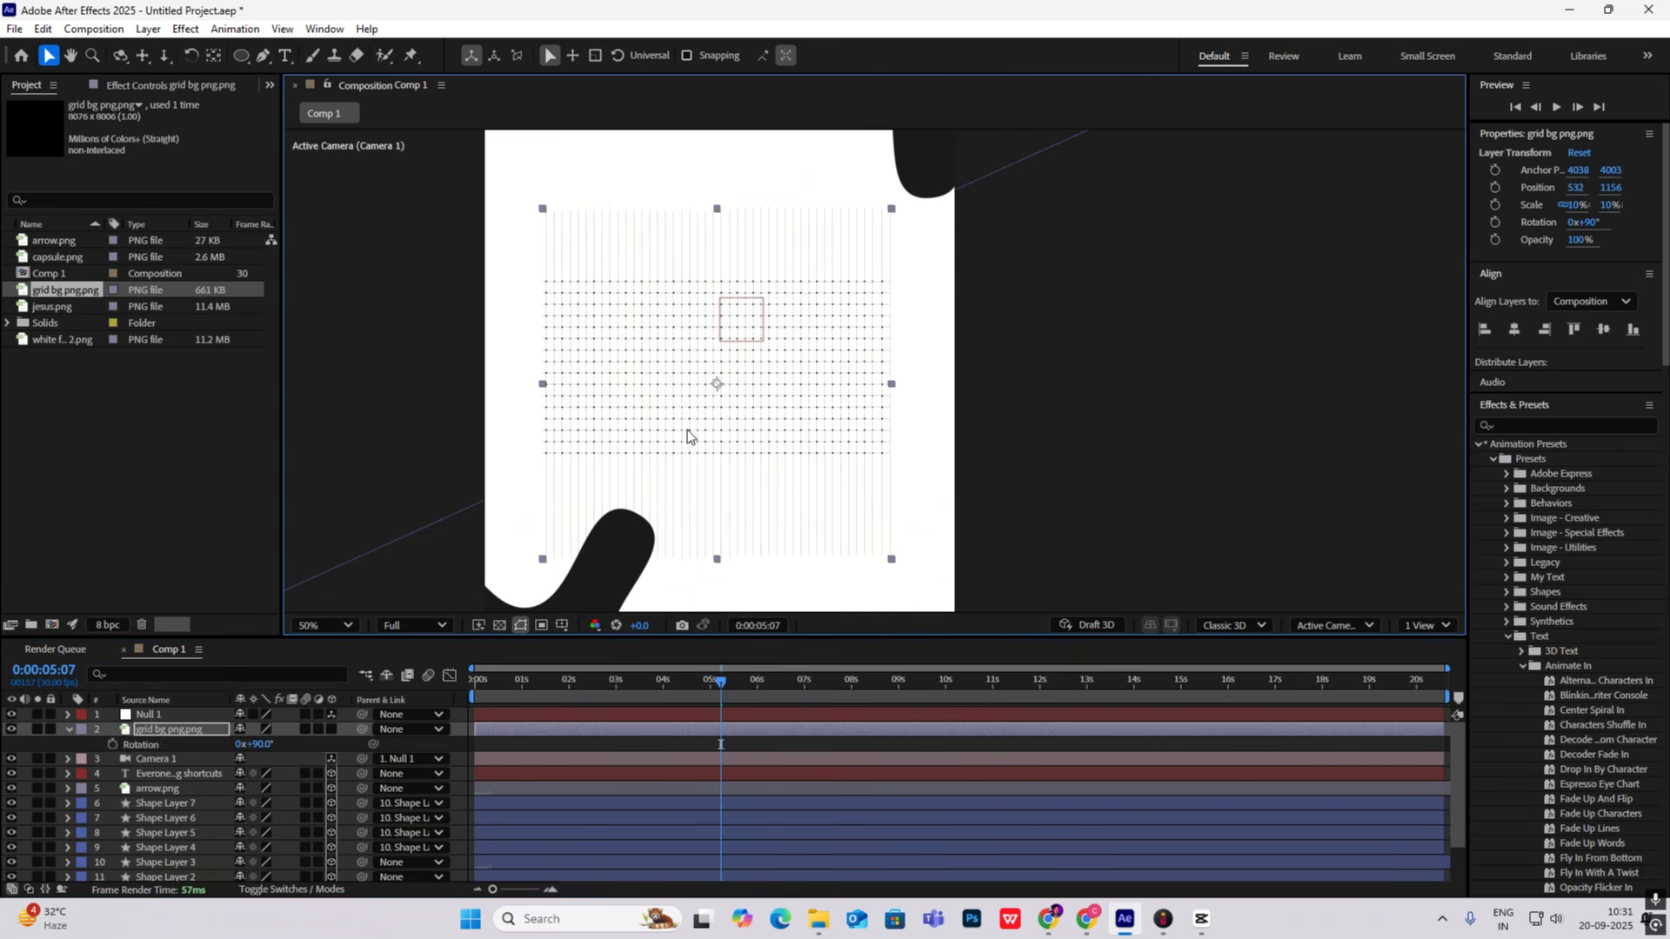
mouse_move(283, 753)
left_mouse_down()
mouse_move(327, 753)
mouse_move(297, 754)
mouse_move(310, 757)
left_mouse_up()
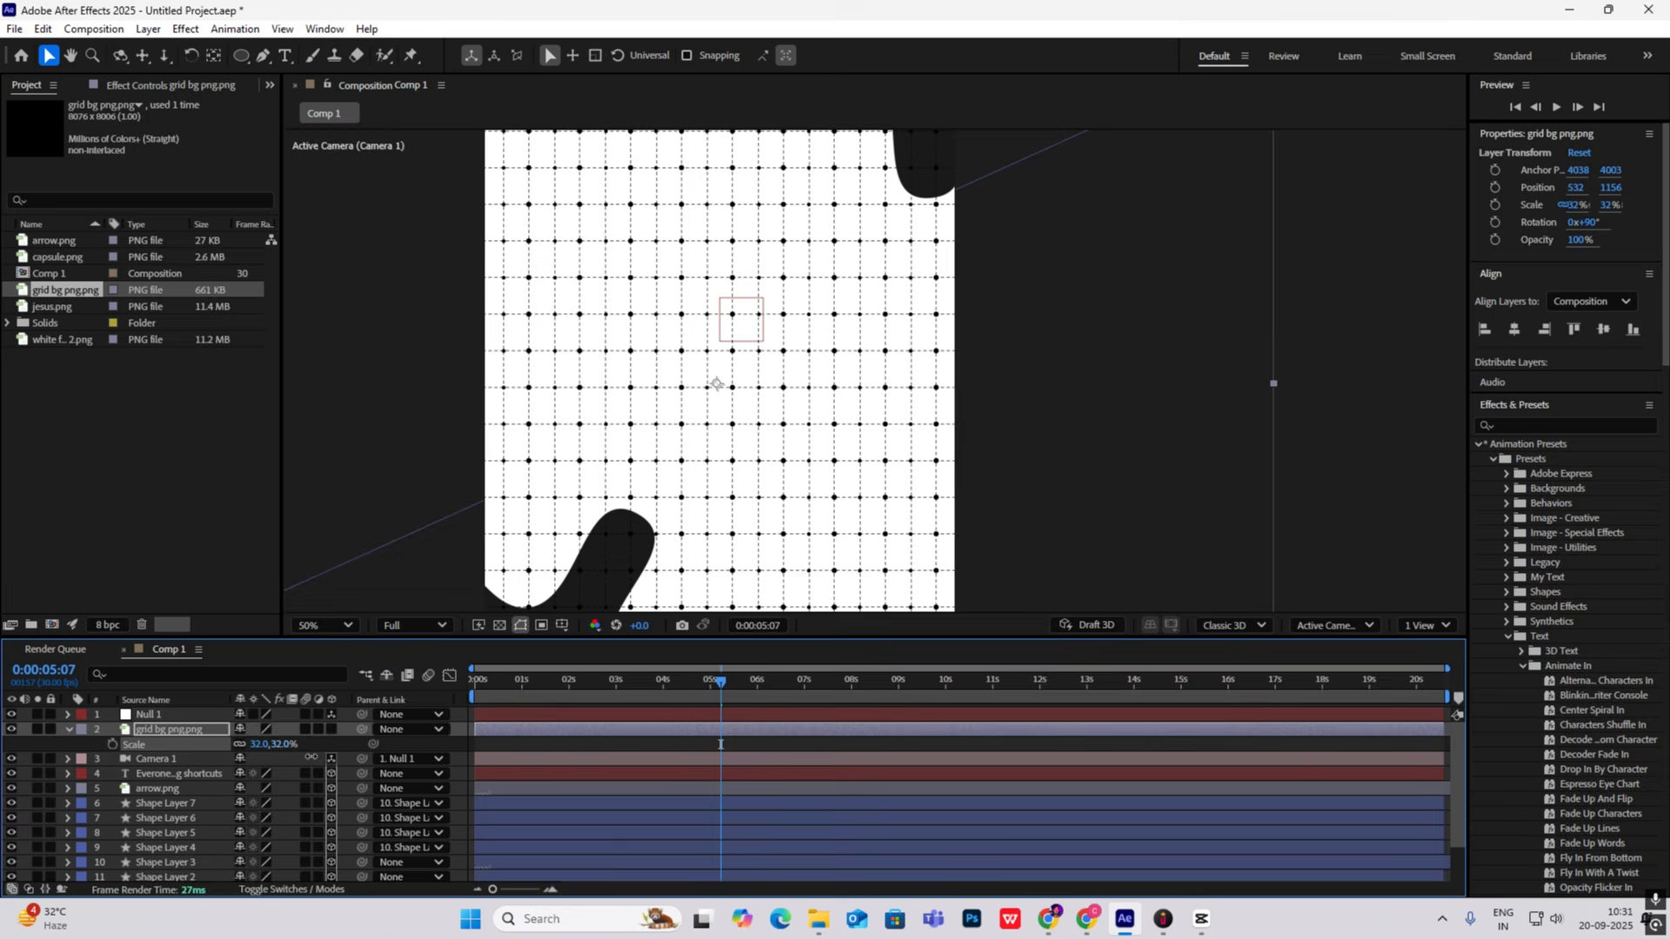
key("comma")
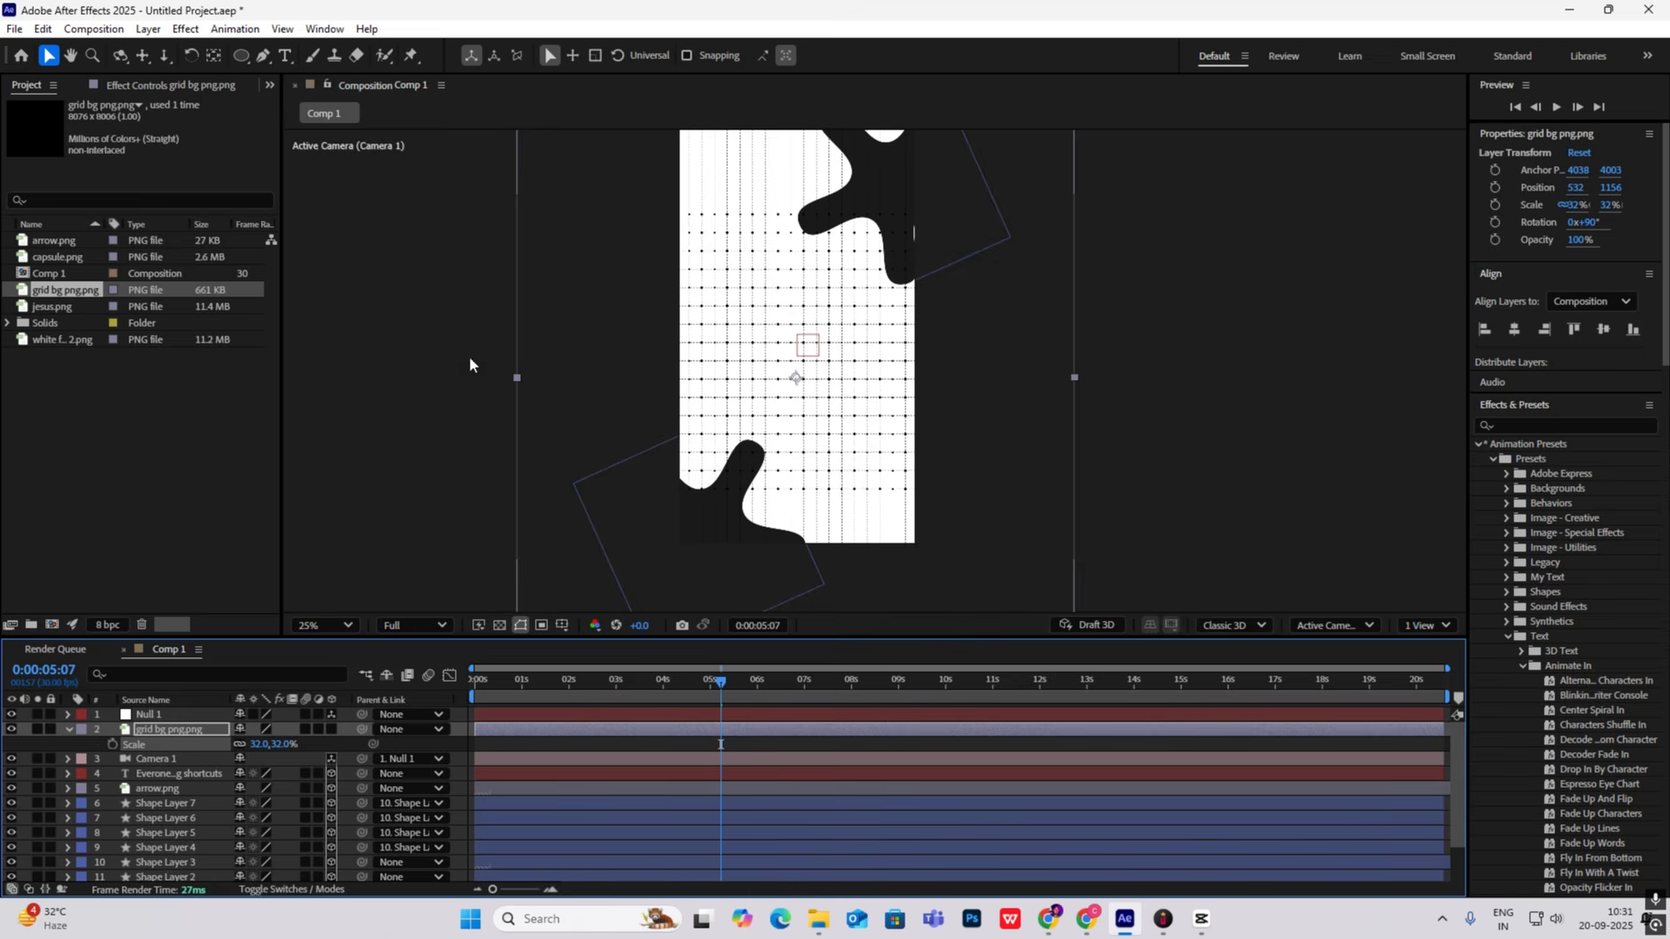
Step: Mask the grid layer with a rectangle in the middle of the capsule scene and set its Mask Feather to 207 pixels
left_click_drag(241, 54, 302, 61)
left_click_drag(727, 285, 877, 423)
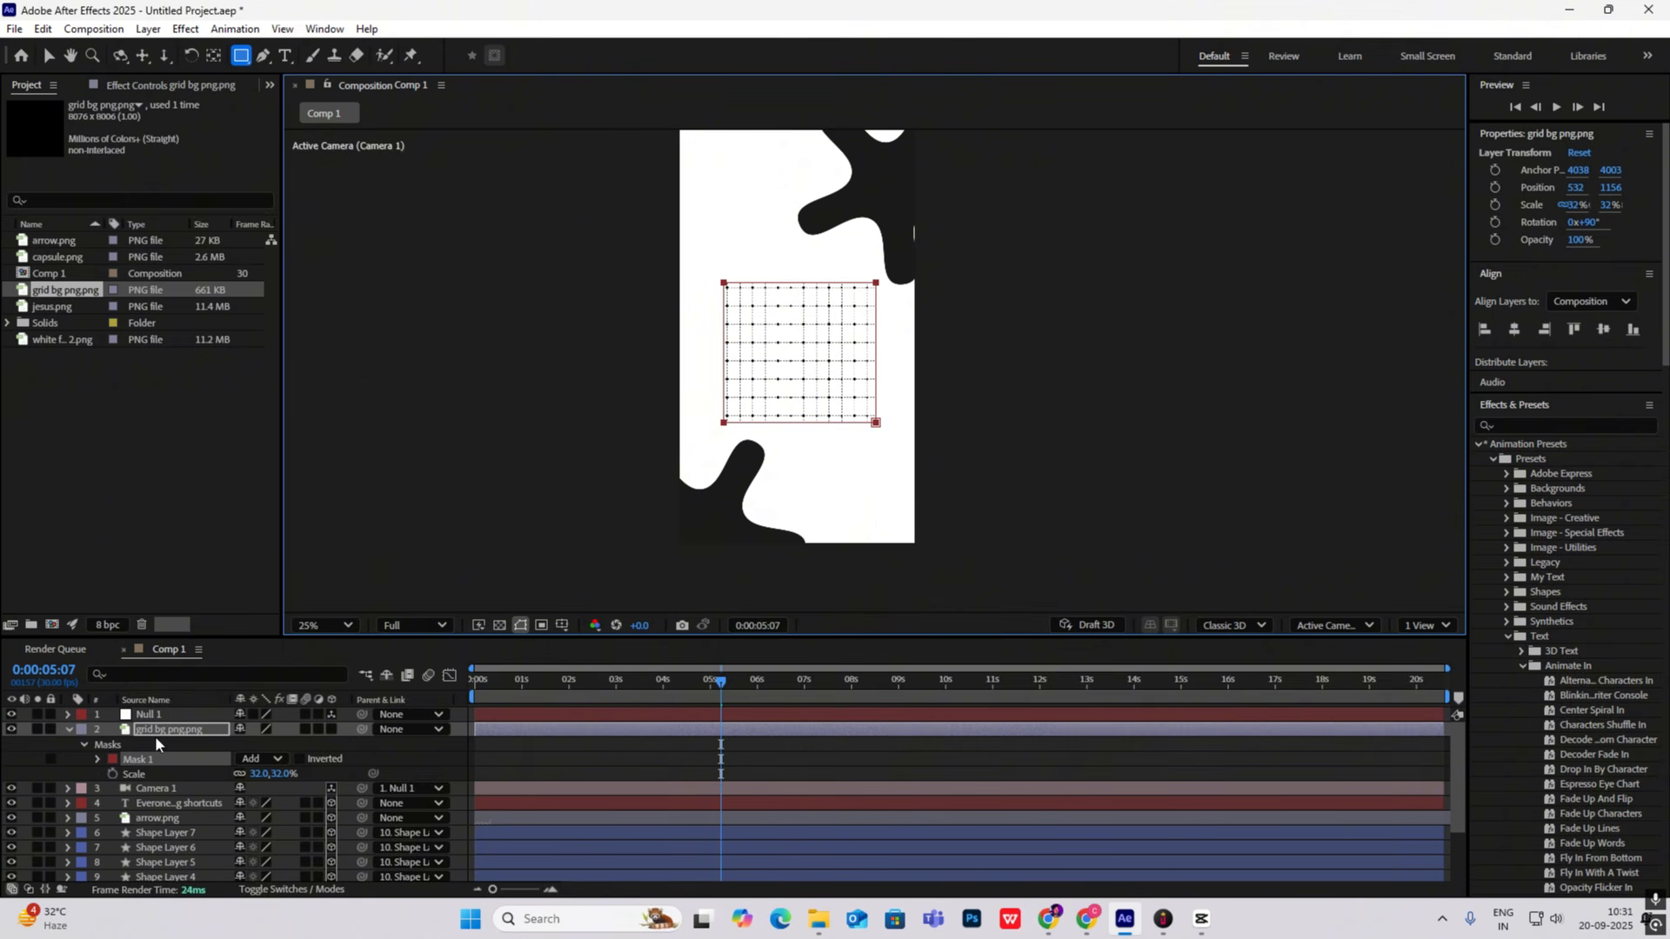
left_click(96, 759)
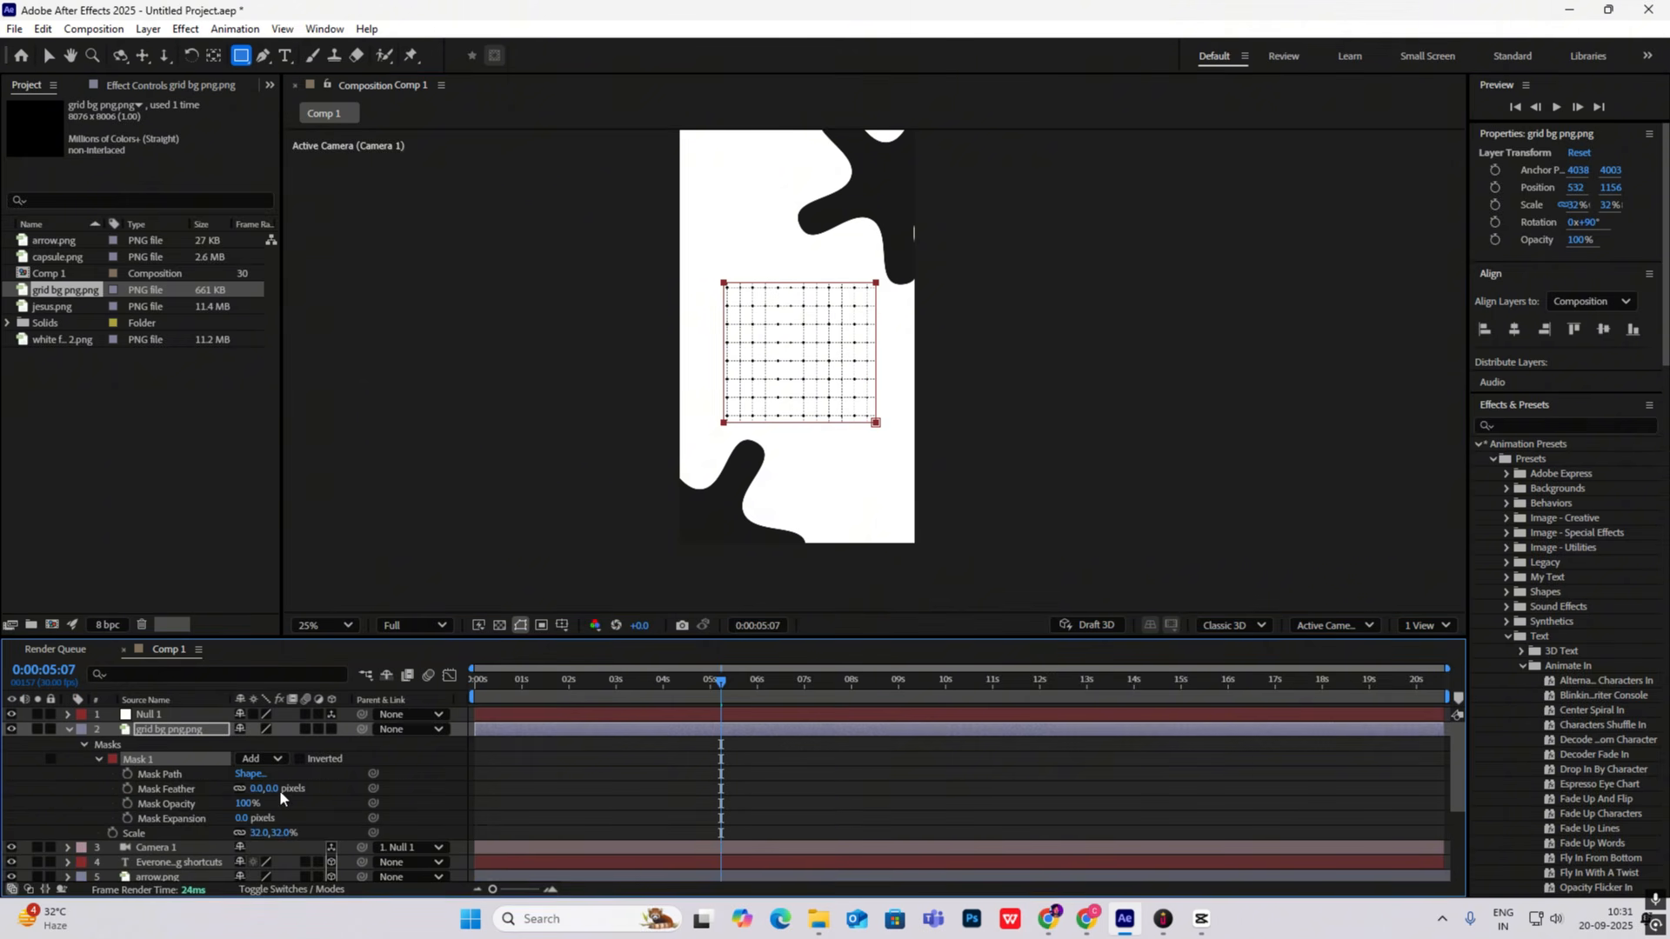
left_click_drag(272, 789, 357, 788)
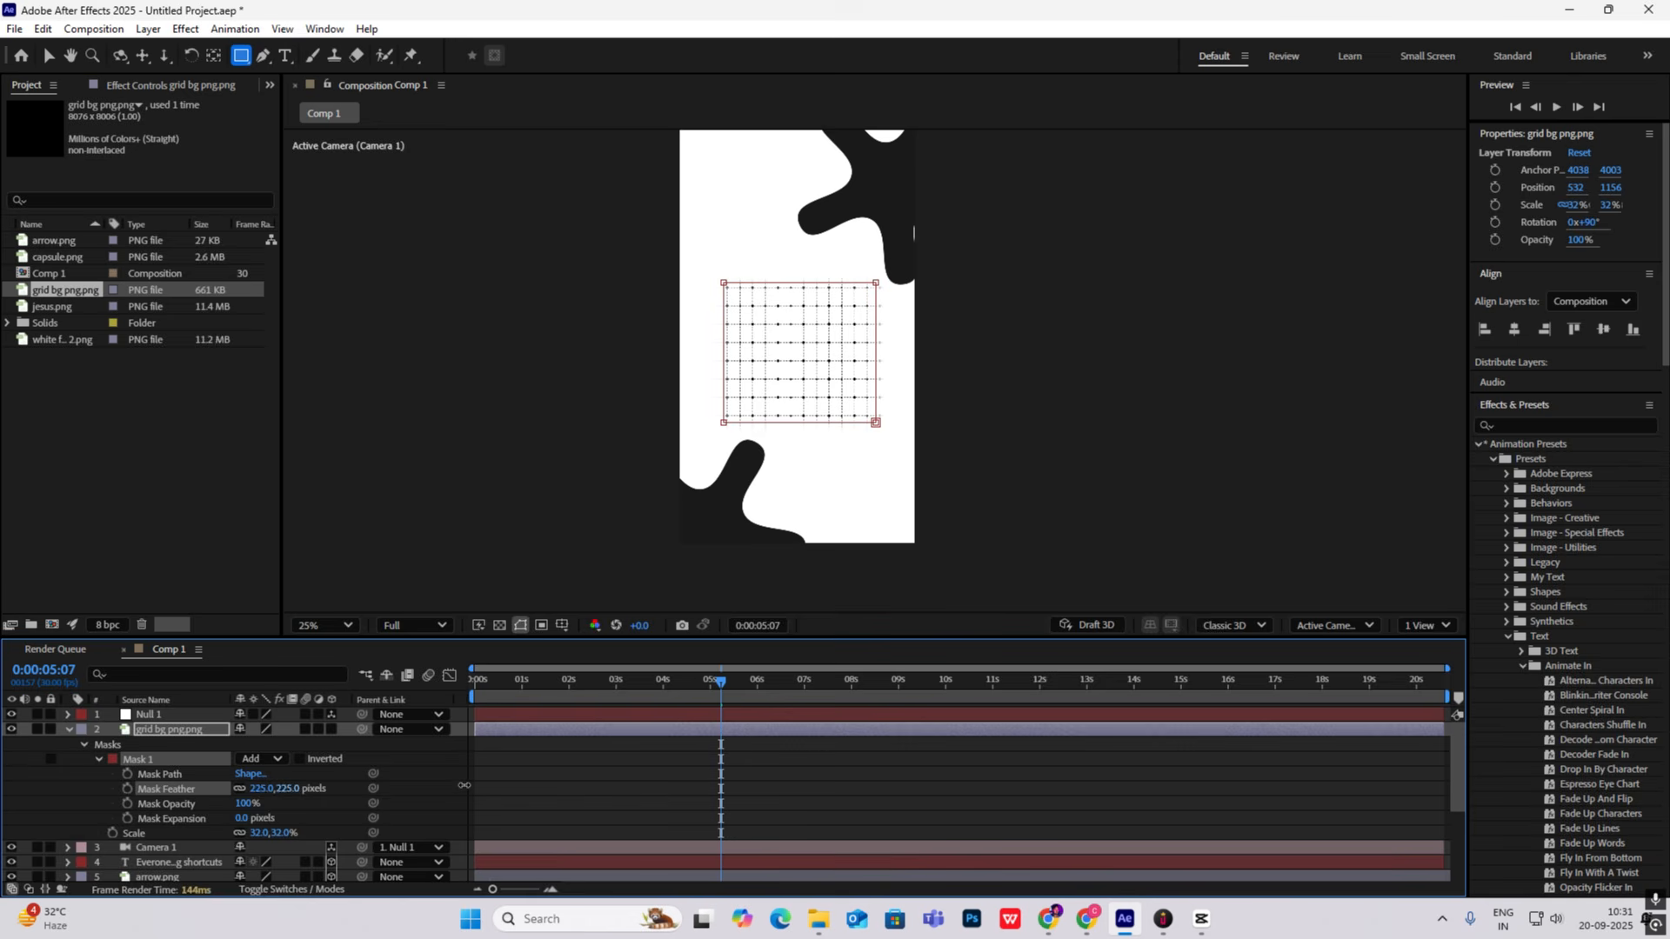
left_click_drag(463, 786, 448, 787)
left_click(47, 55)
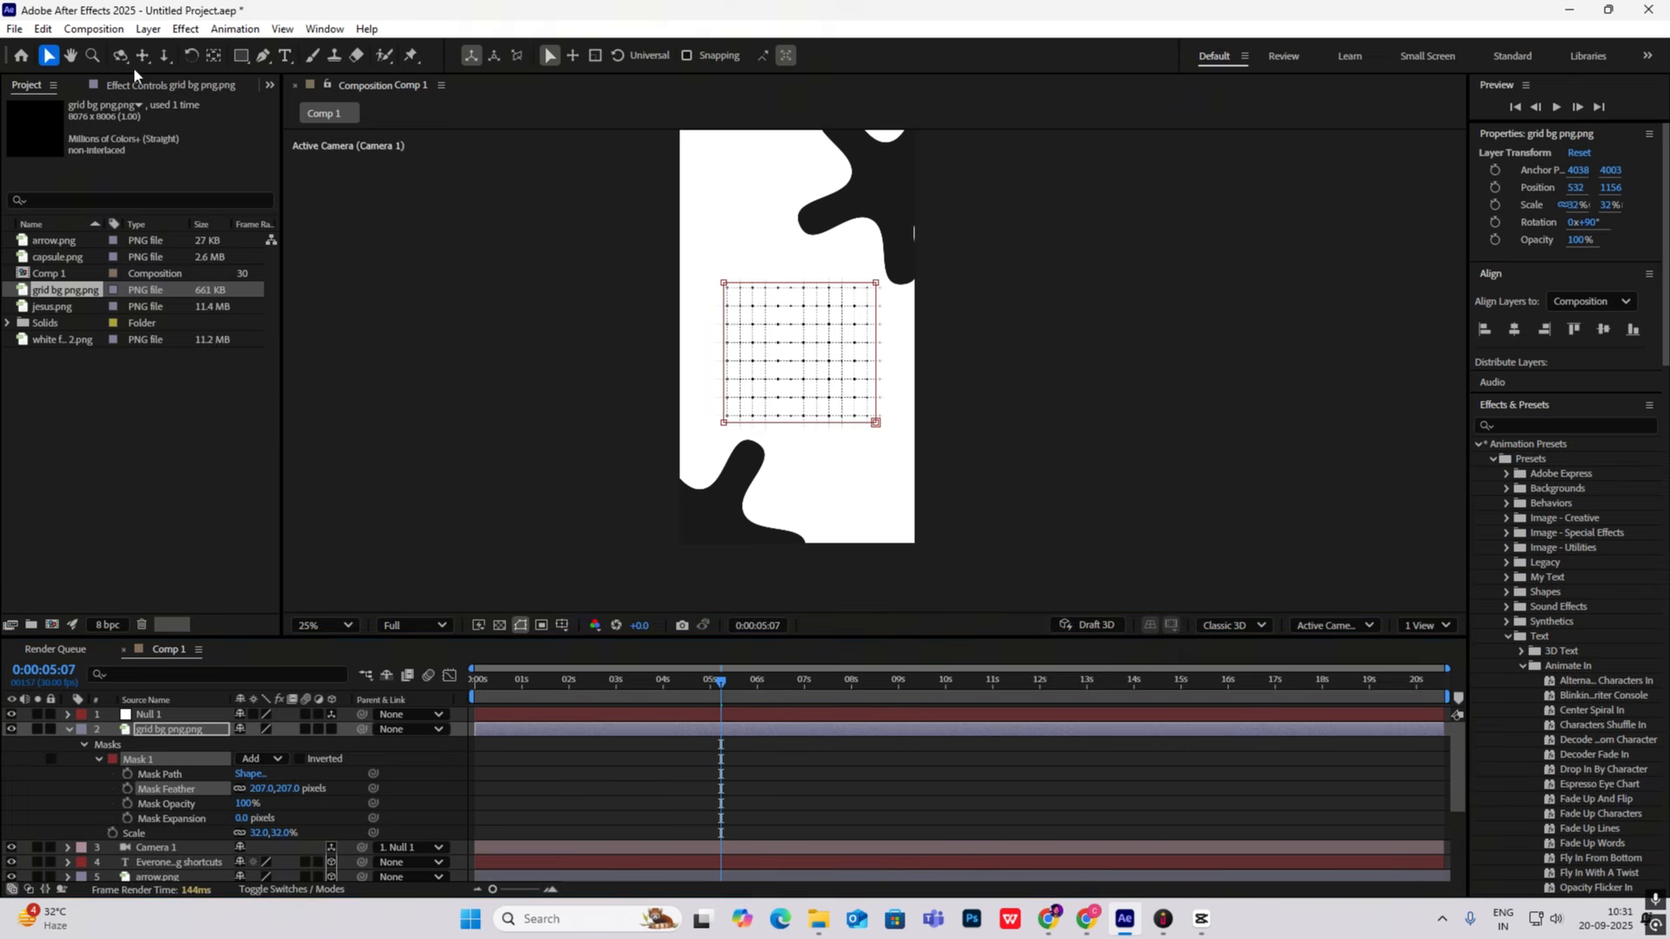
left_click(1105, 374)
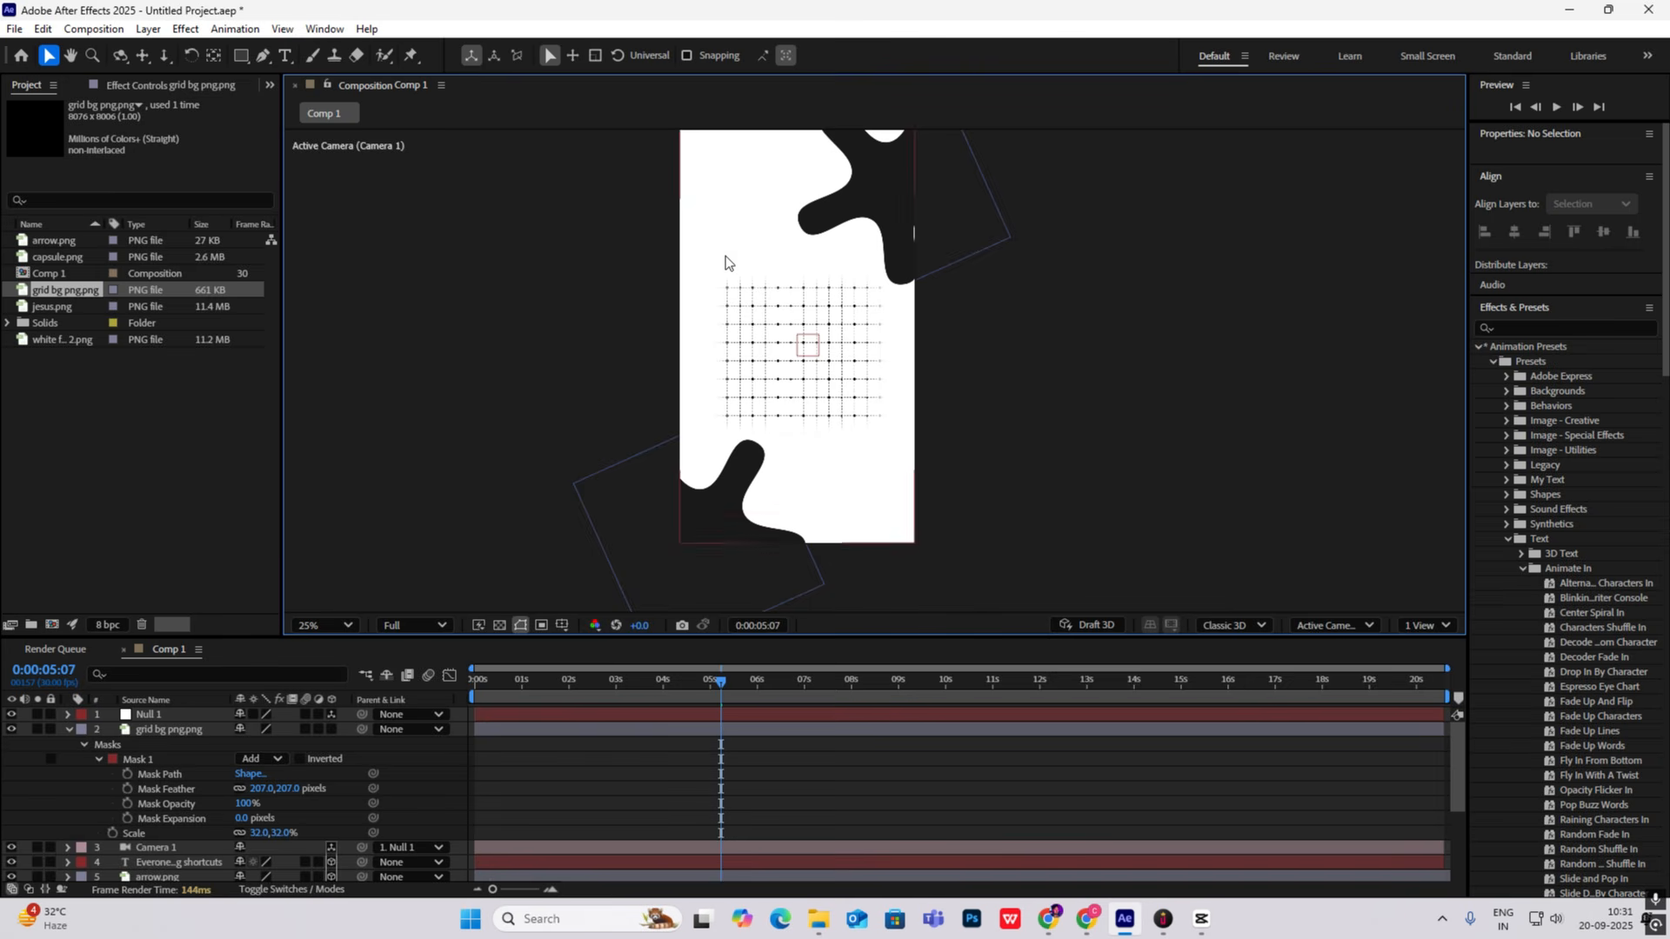
Step: Reduce the grid layer's opacity to 37% and collapse its properties
left_click(167, 730)
key("t")
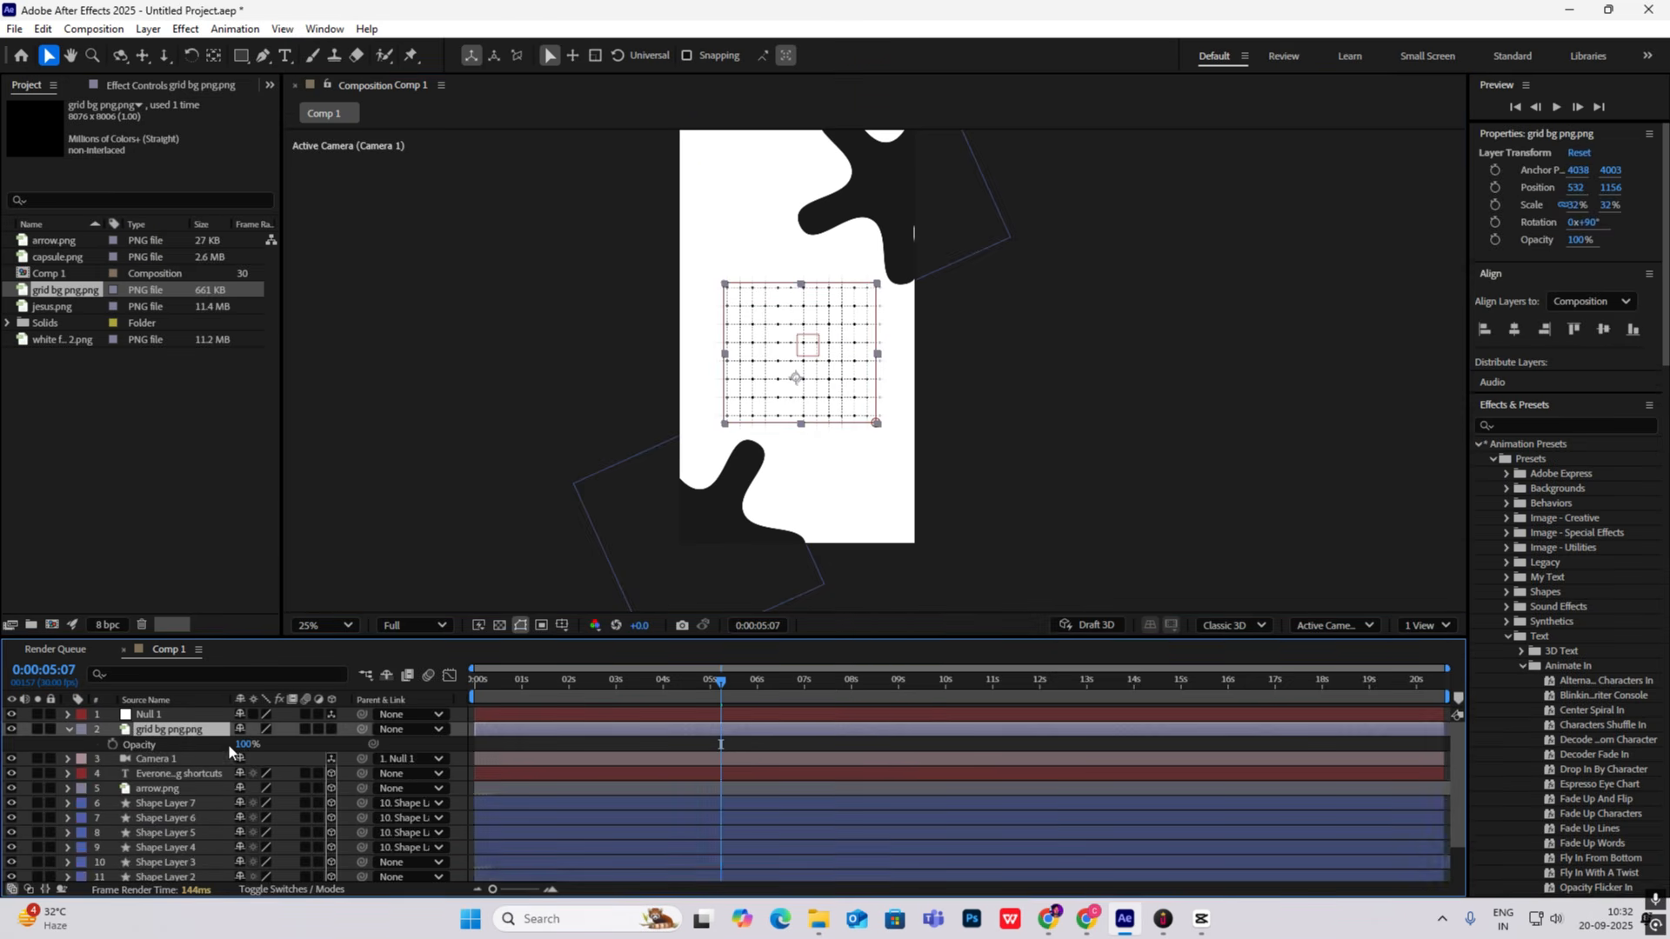
left_click_drag(243, 745, 195, 752)
left_click(1119, 404)
scroll(994, 386, "down", 1)
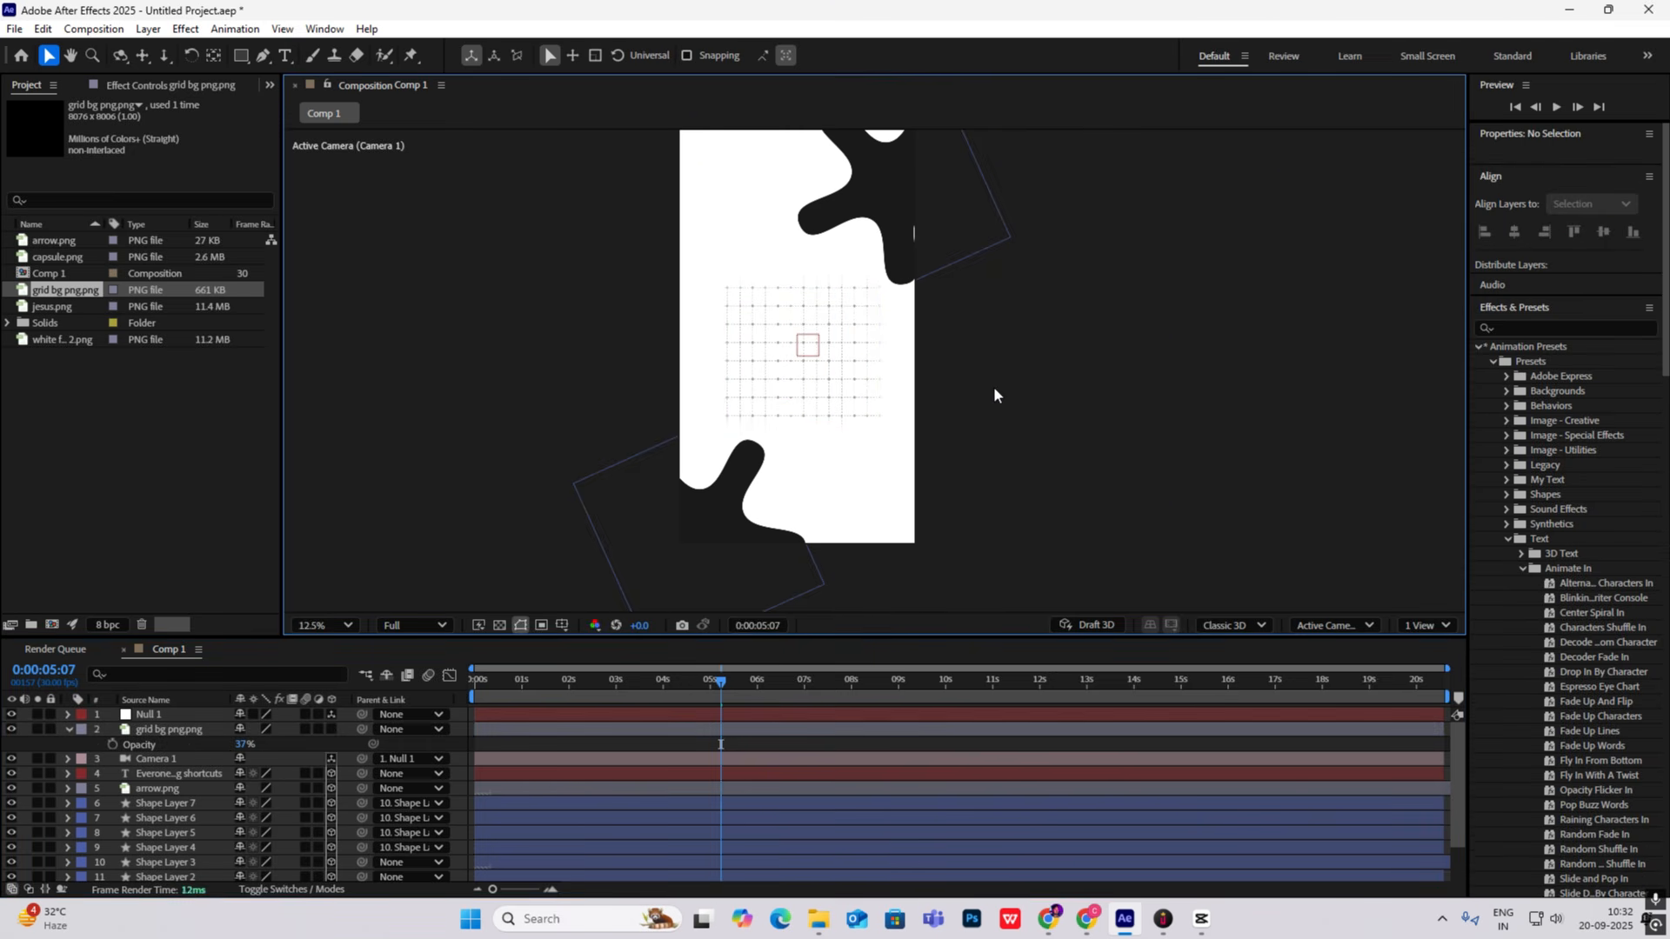
scroll(995, 392, "up", 1)
left_click(69, 729)
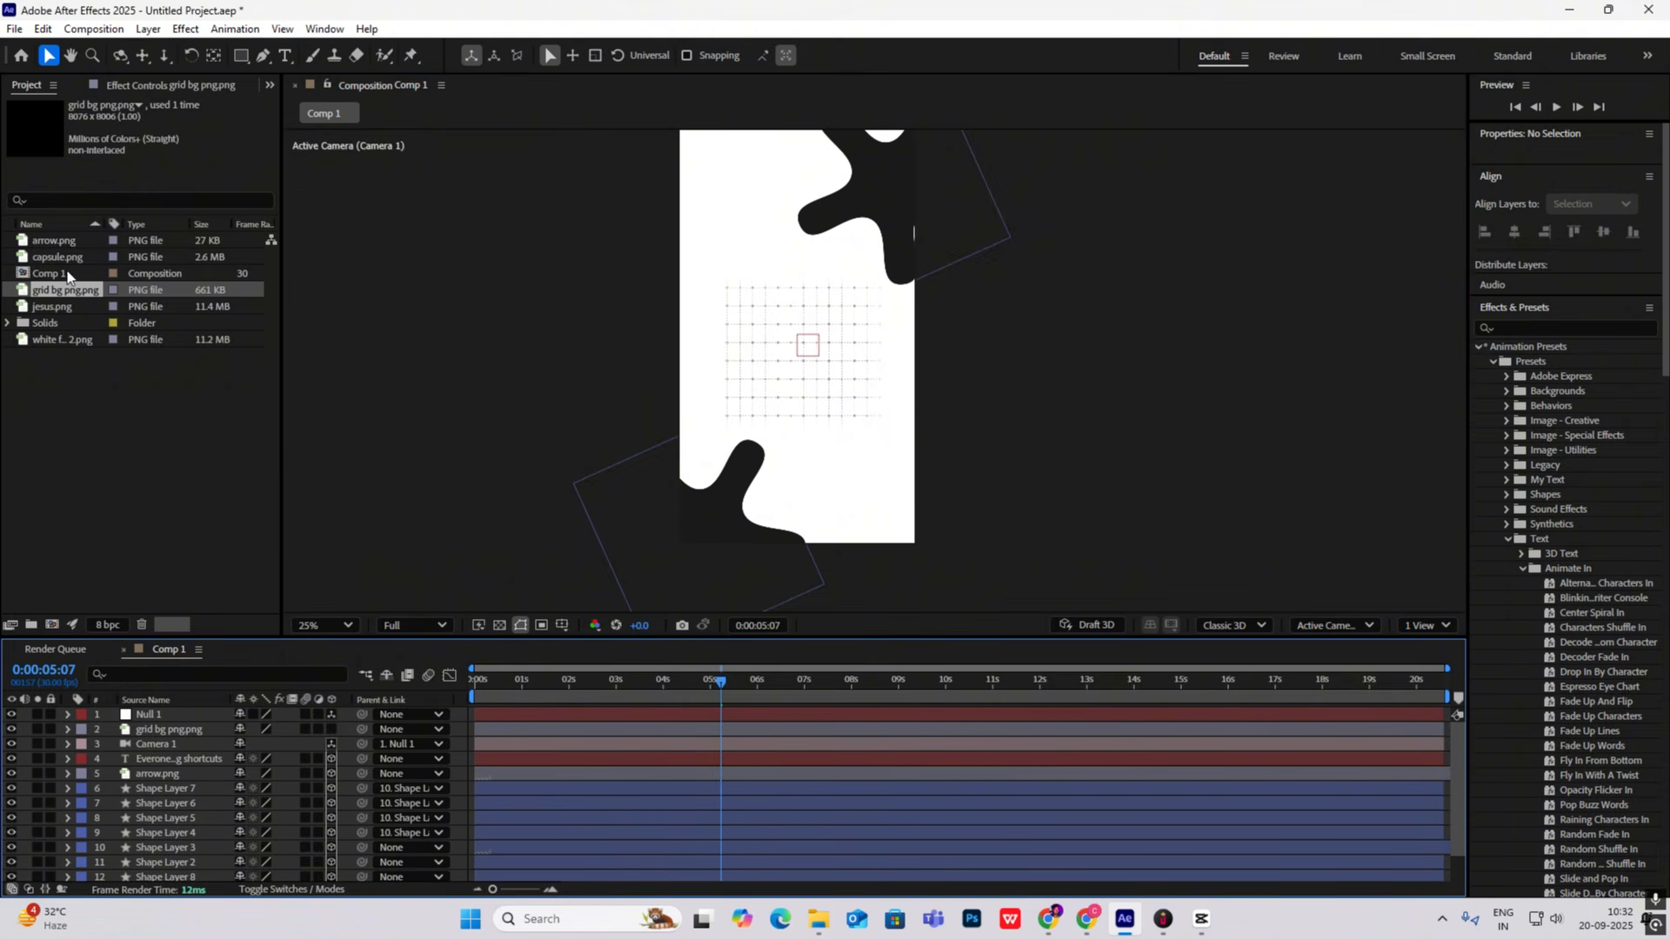
Step: Add capsule.png to Comp 1 above the grid layer and scale it to 16%, placed over the grid
left_click_drag(66, 252, 209, 707)
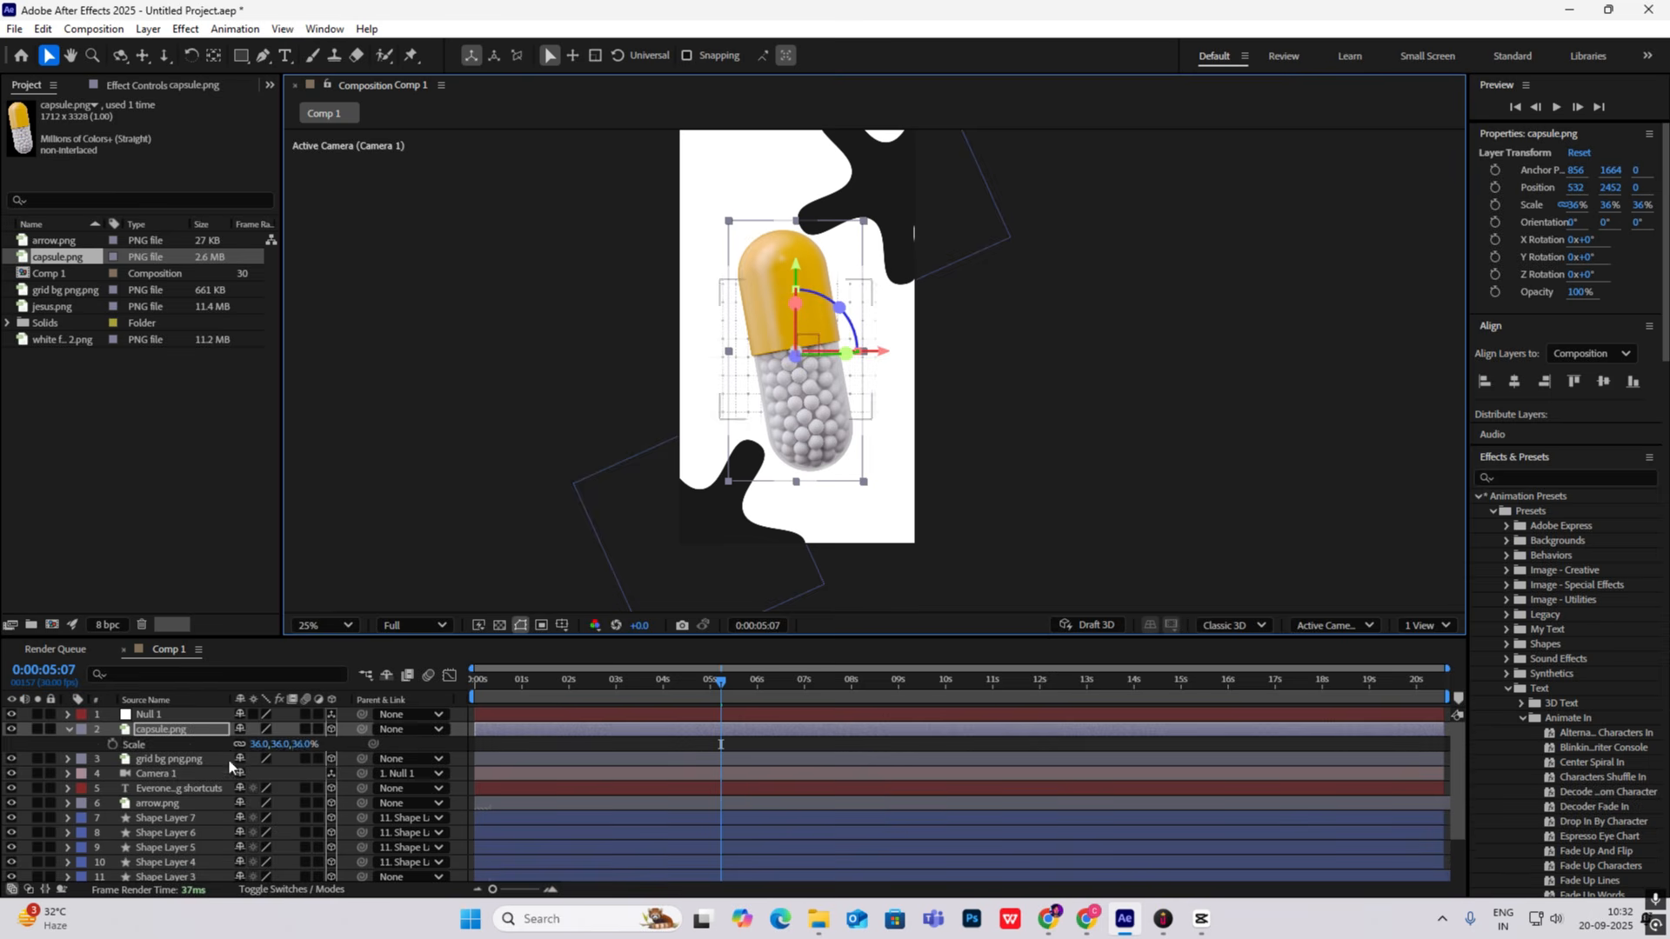
mouse_move(283, 752)
left_mouse_down()
mouse_move(261, 751)
mouse_move(285, 767)
left_mouse_up()
Step: Find the Tint effect and apply it to the capsule layer
left_click(1559, 475)
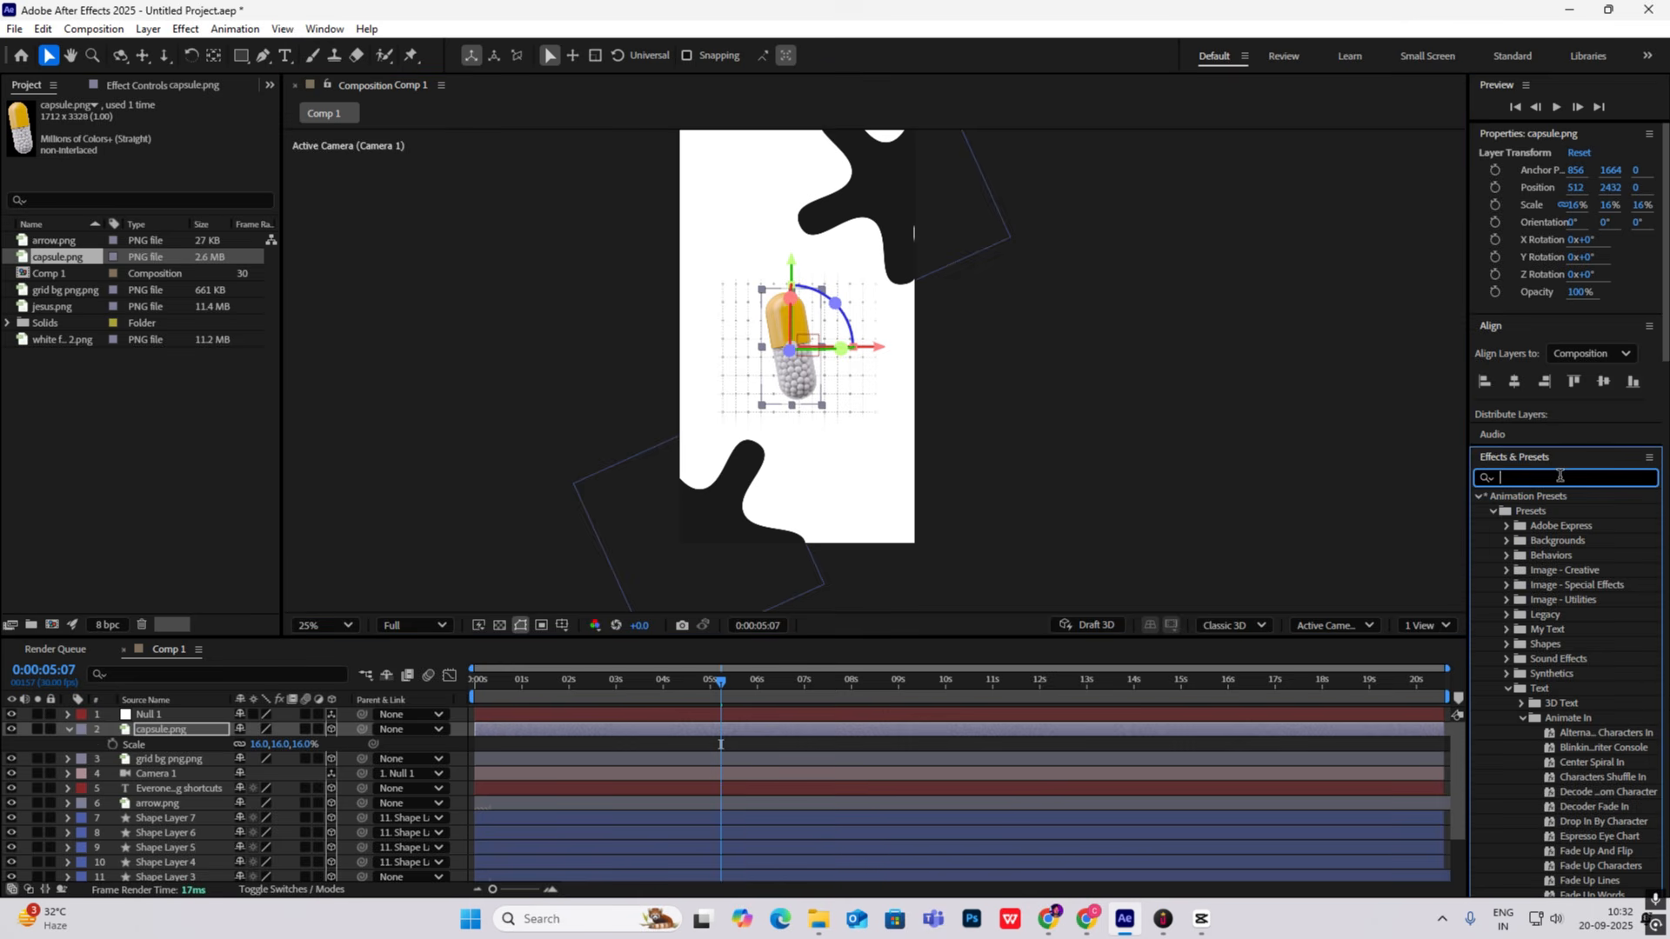
type("tint")
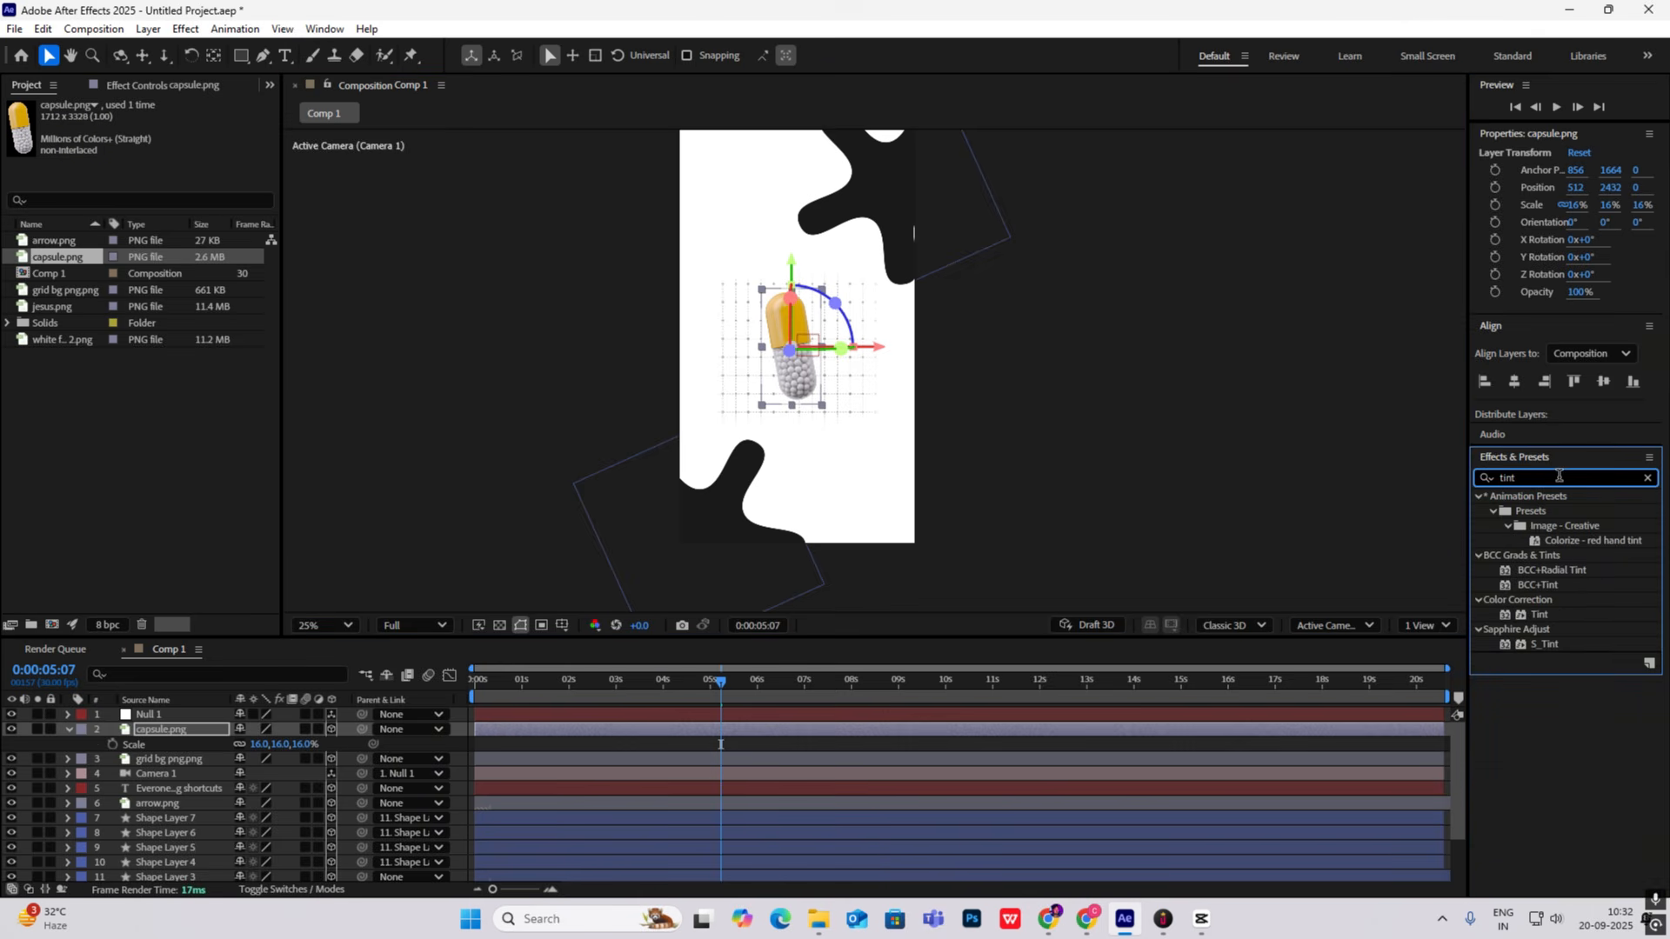
left_click_drag(1539, 614, 880, 373)
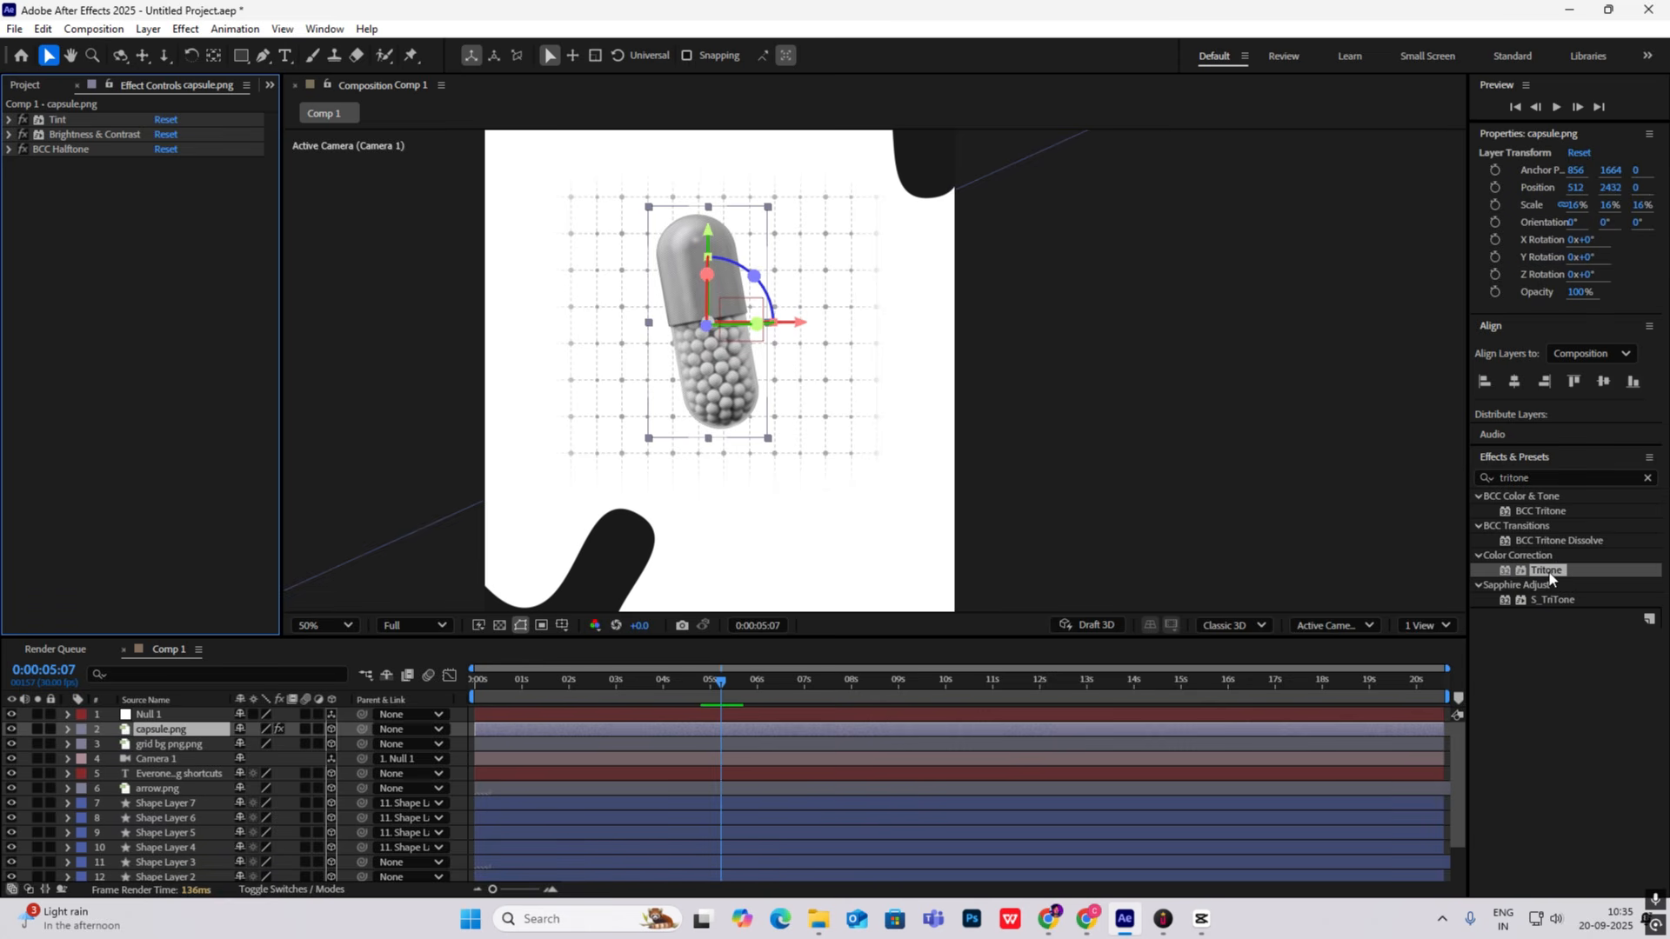
Step: Apply the Tritone effect to the capsule layer and set its Midtones color to dark gray 242424
left_click_drag(1551, 578, 138, 259)
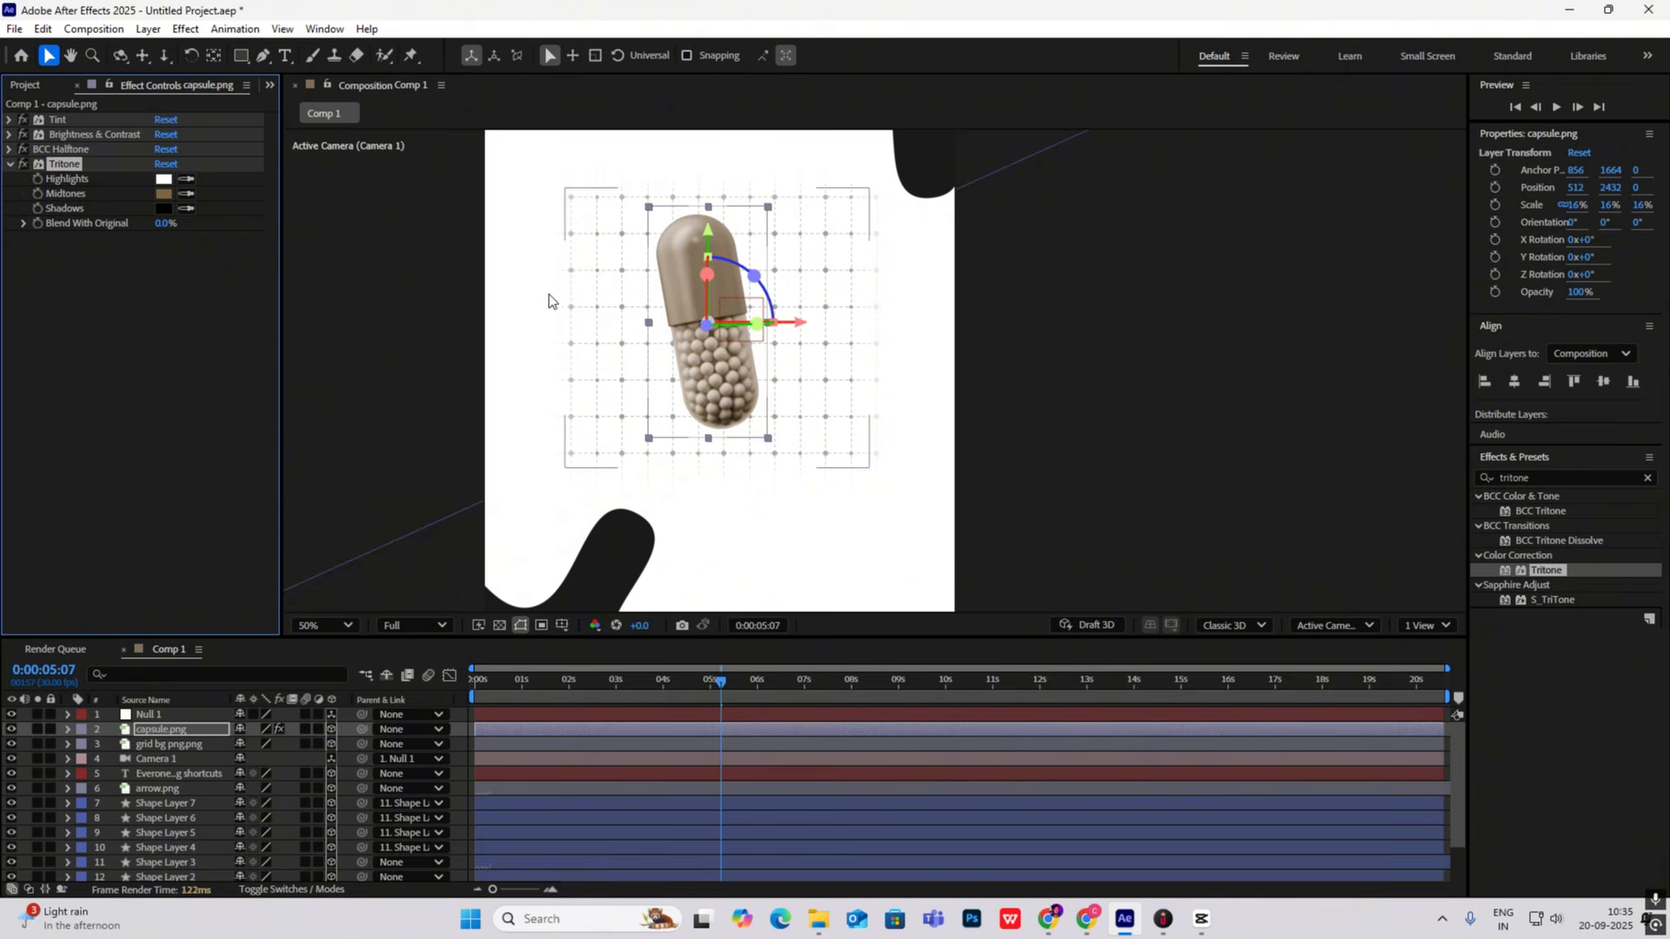
left_click(165, 194)
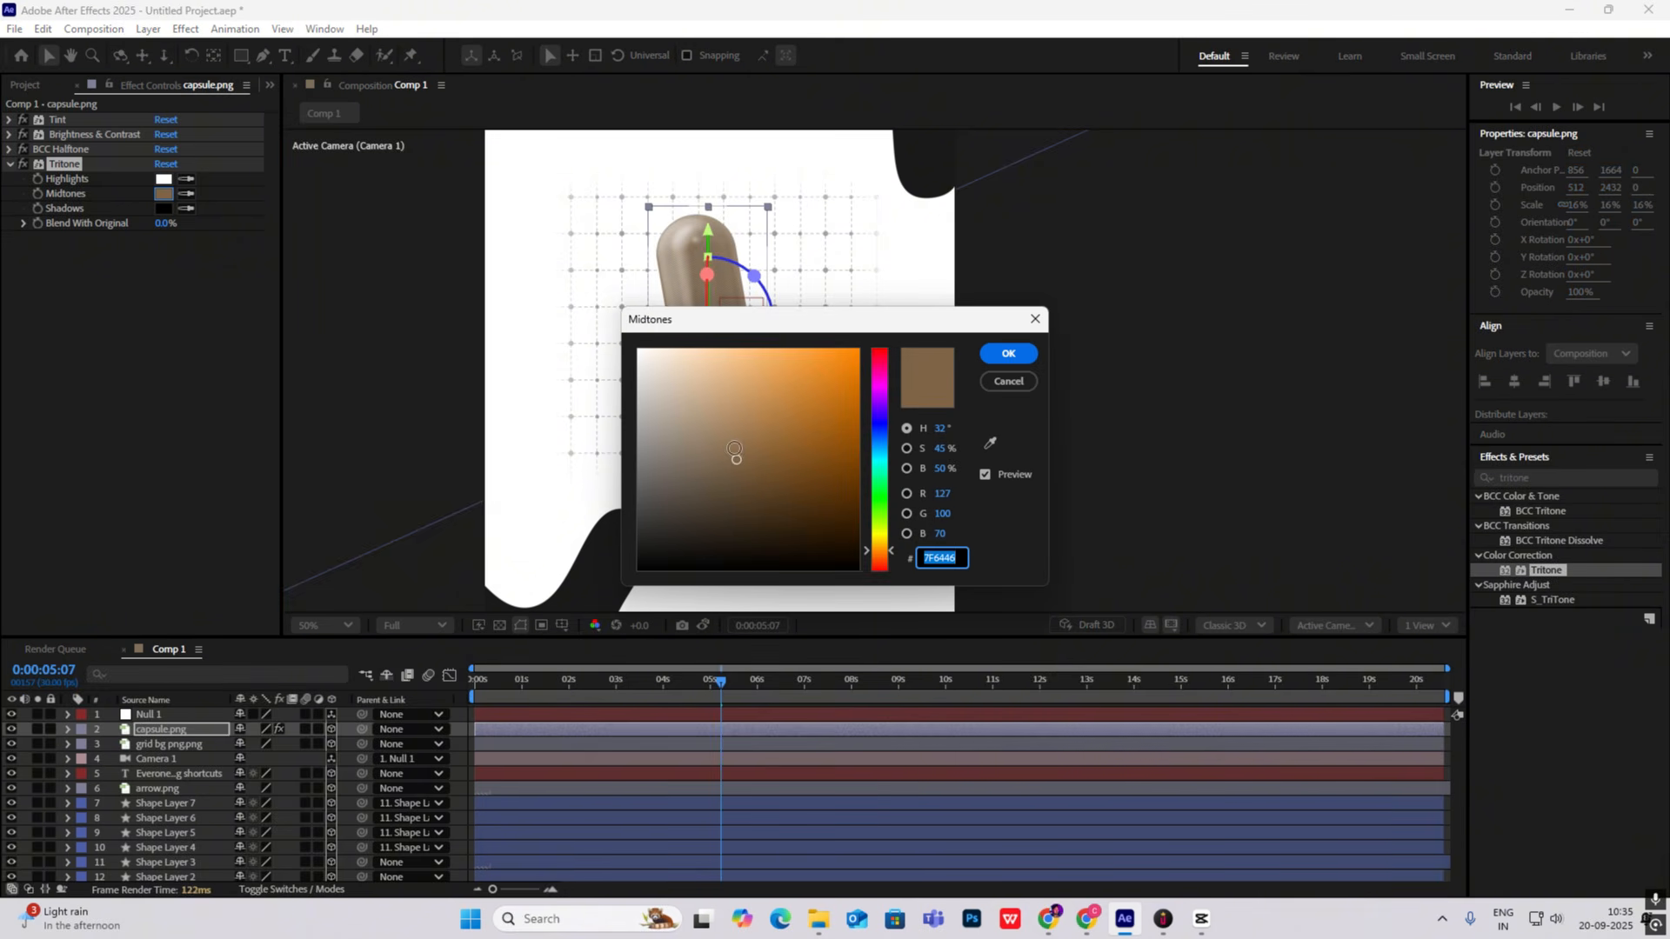
left_click_drag(734, 449, 623, 537)
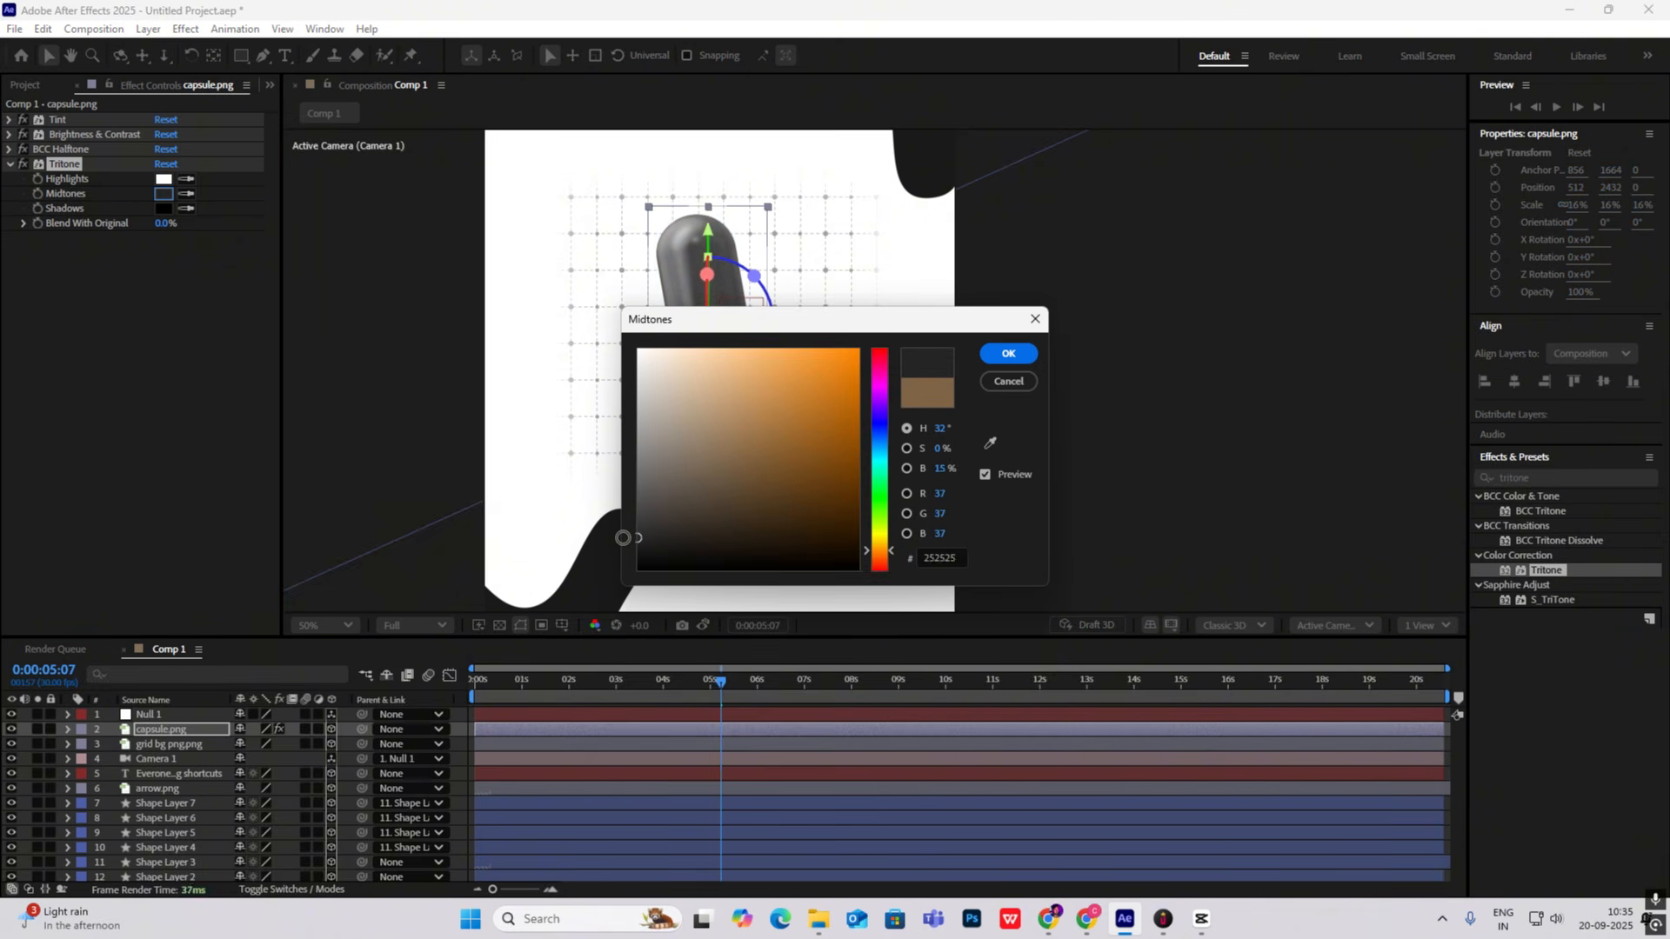
left_click_drag(906, 318, 1223, 258)
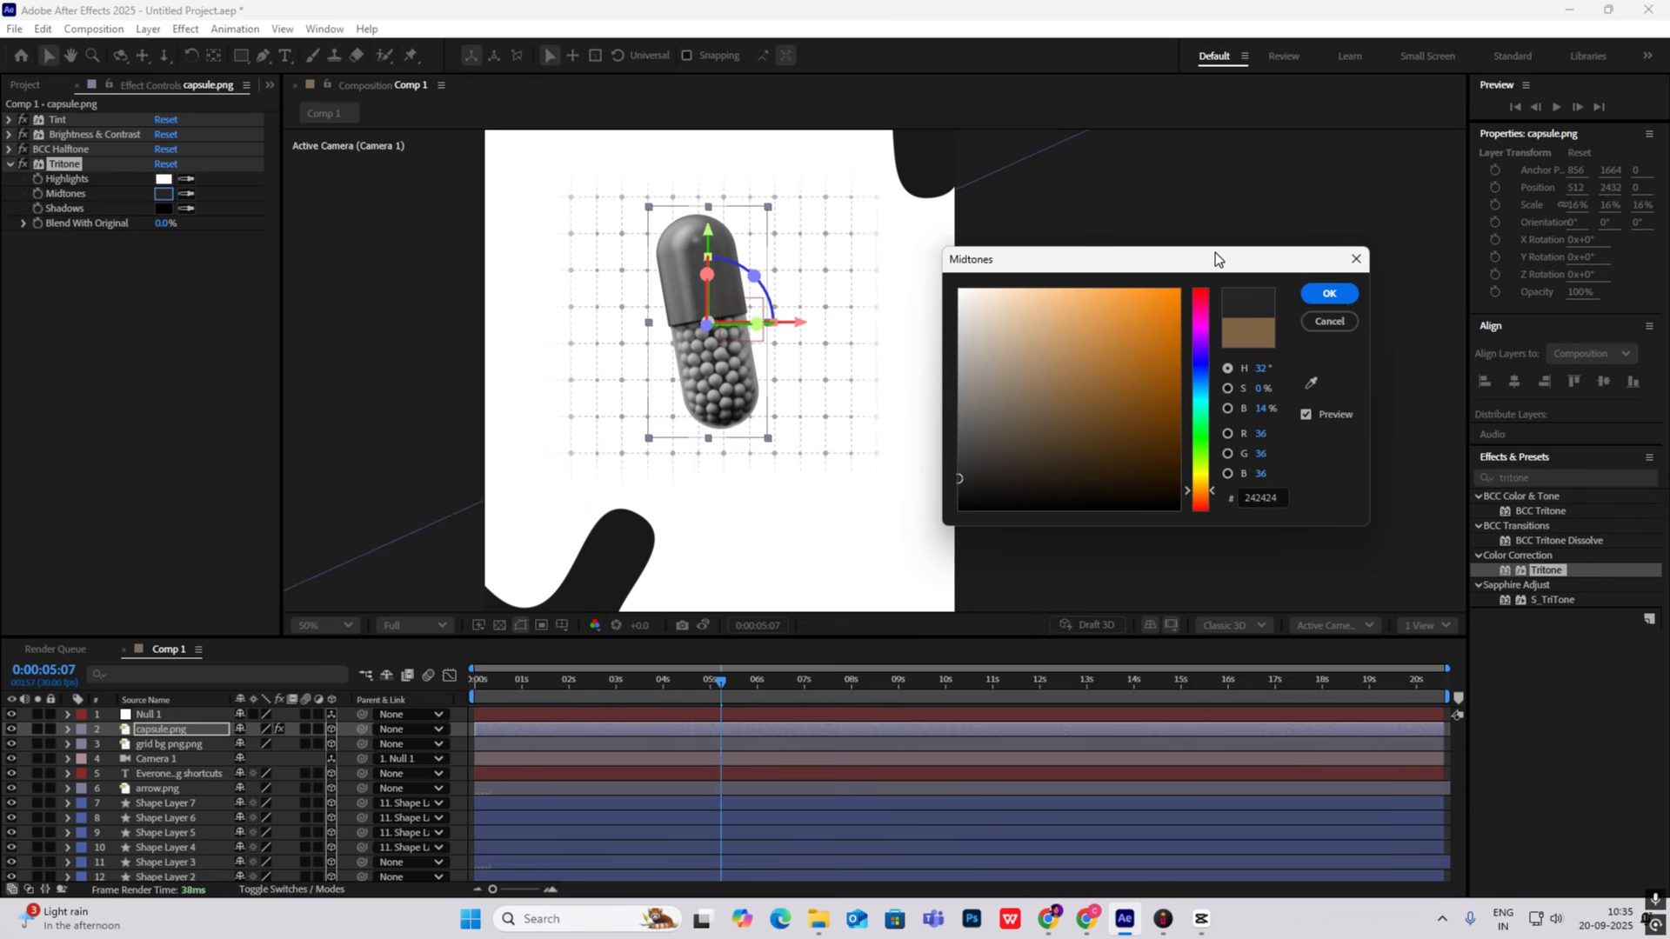
left_click(1328, 292)
key("comma")
left_click(1135, 346)
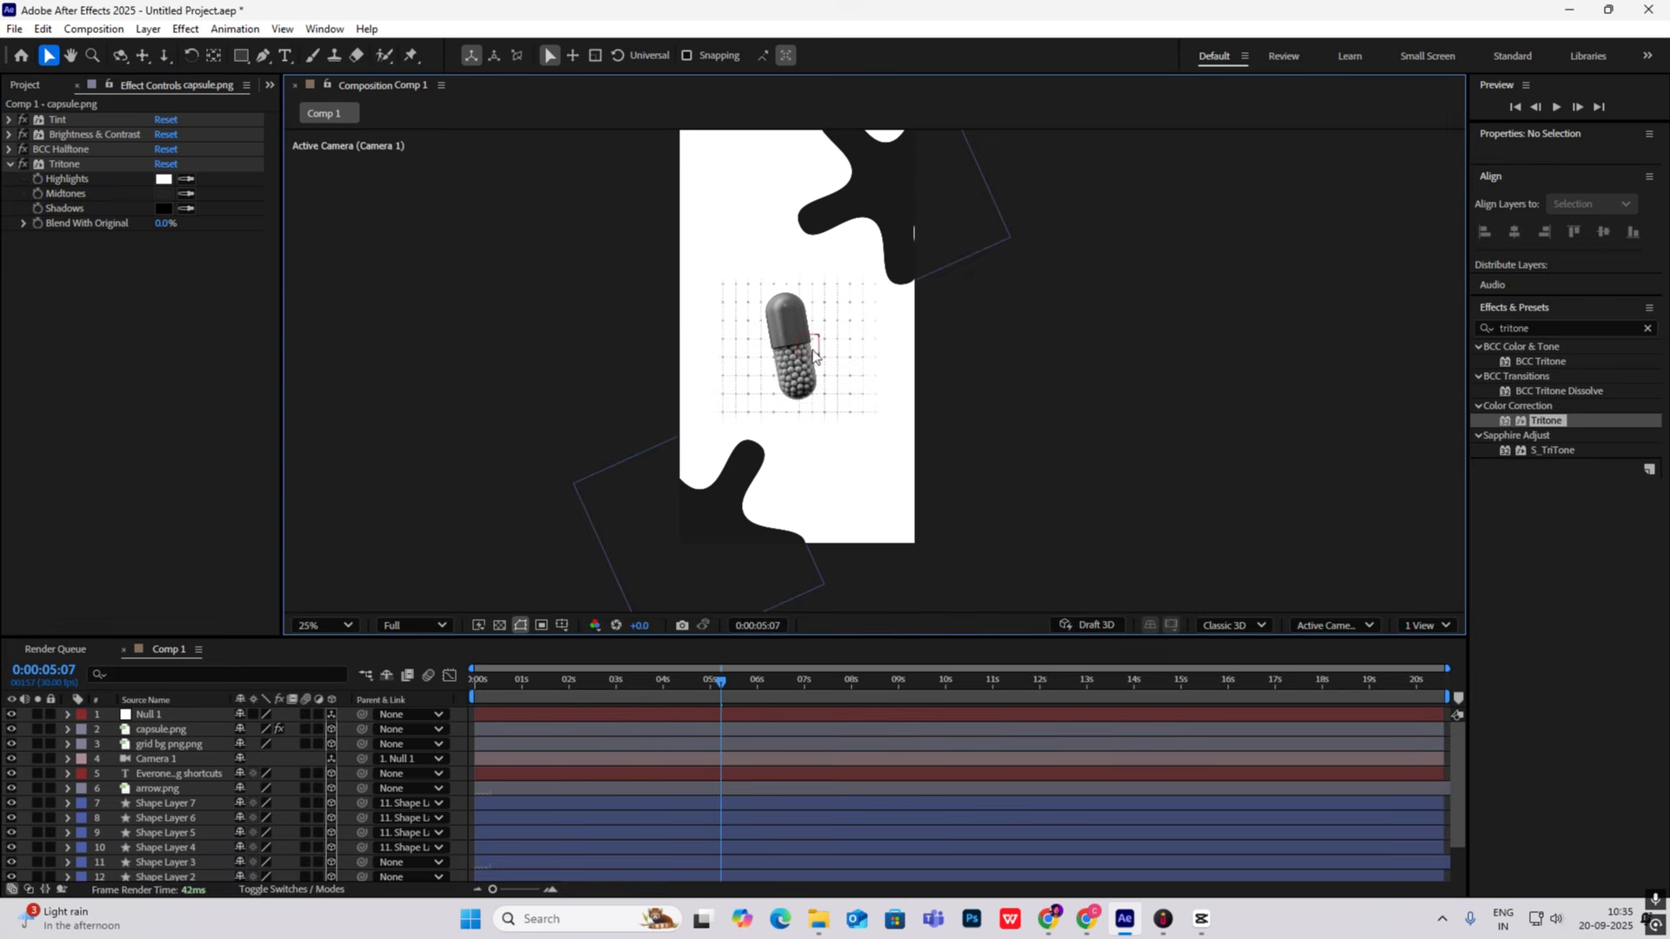
Step: Switch to CapCut, move the reference clip to 00:00:03:12 to check the caption below the capsule, and return to After Effects
left_click(1202, 920)
left_click(1202, 920)
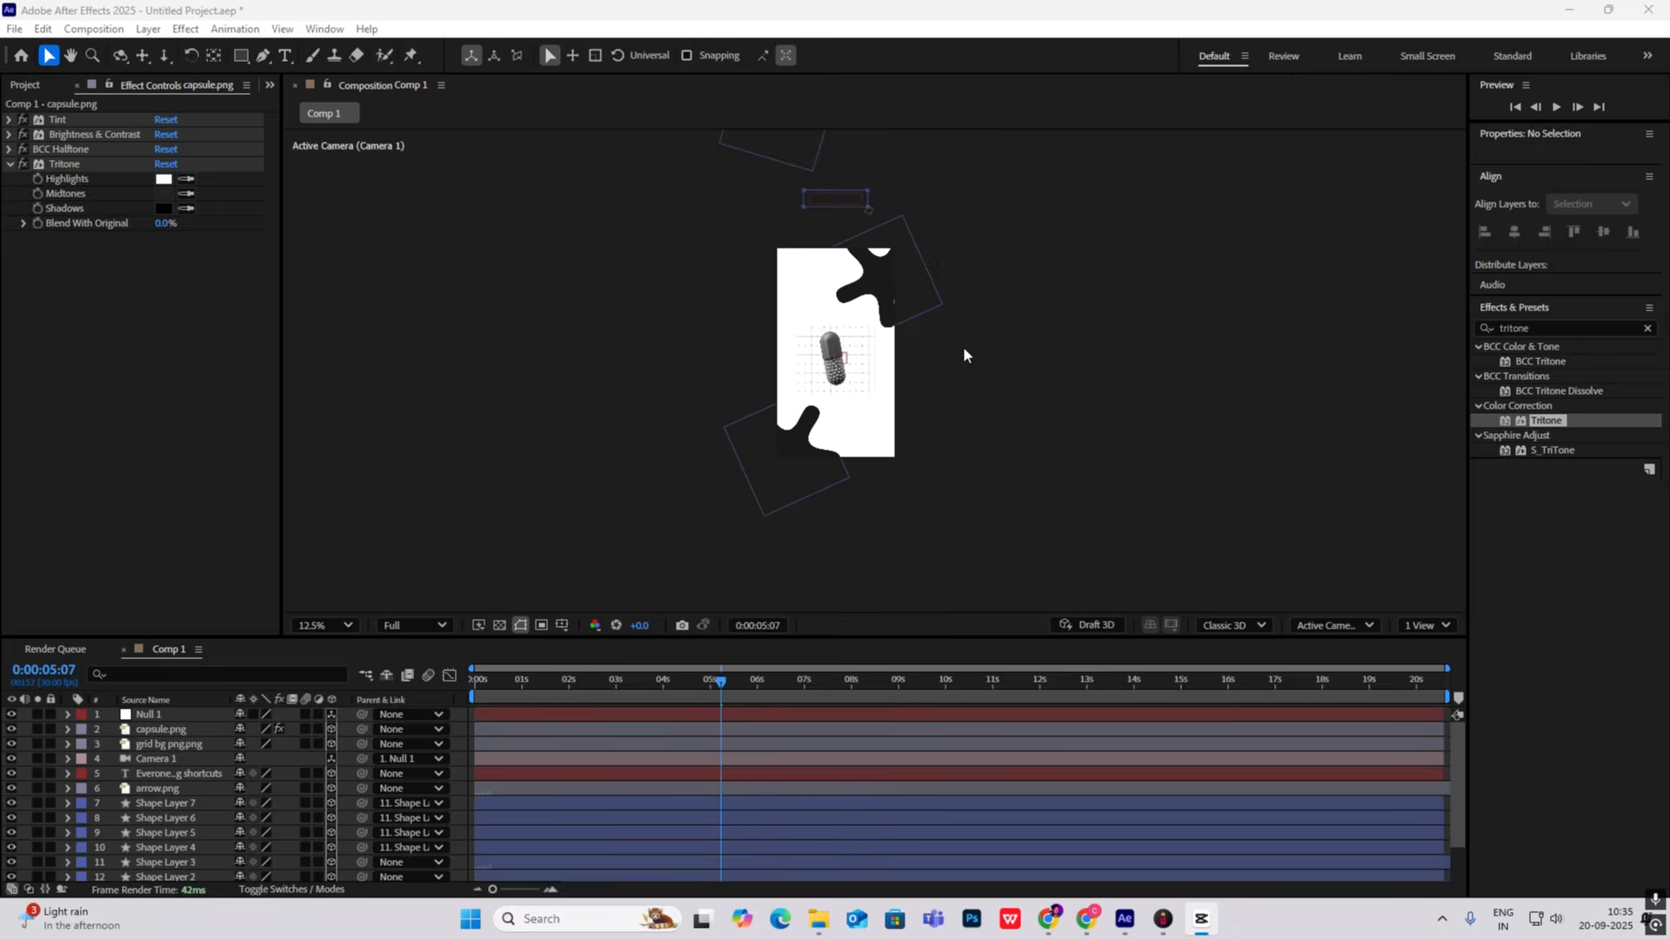
left_click(1210, 931)
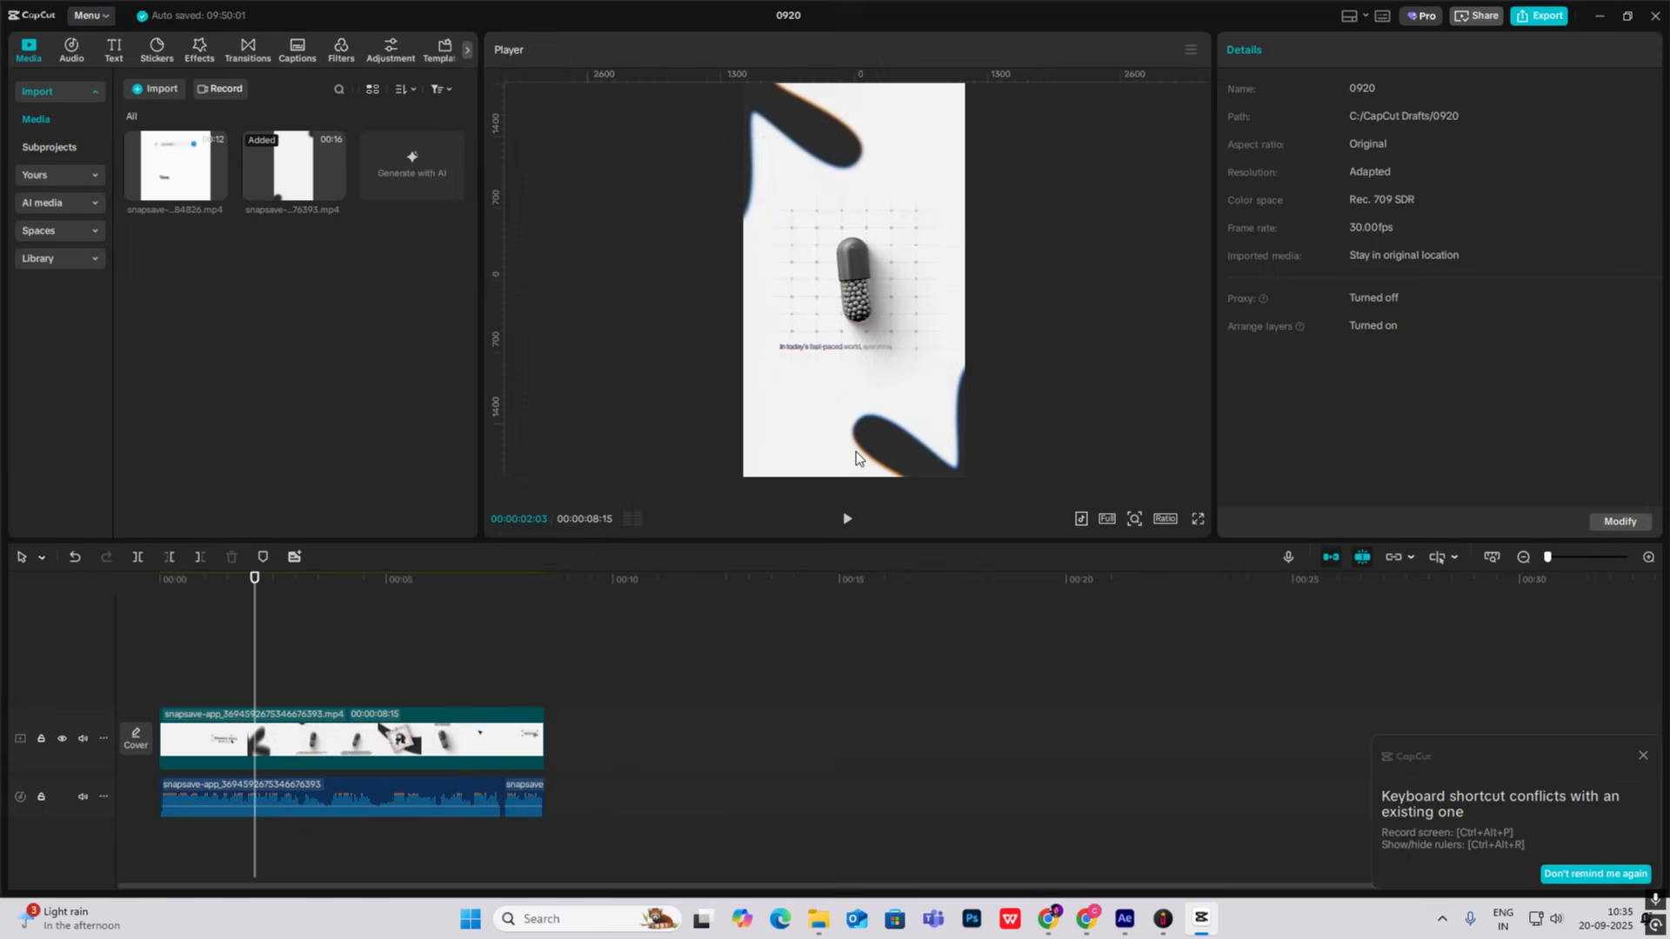
left_click_drag(256, 655, 314, 685)
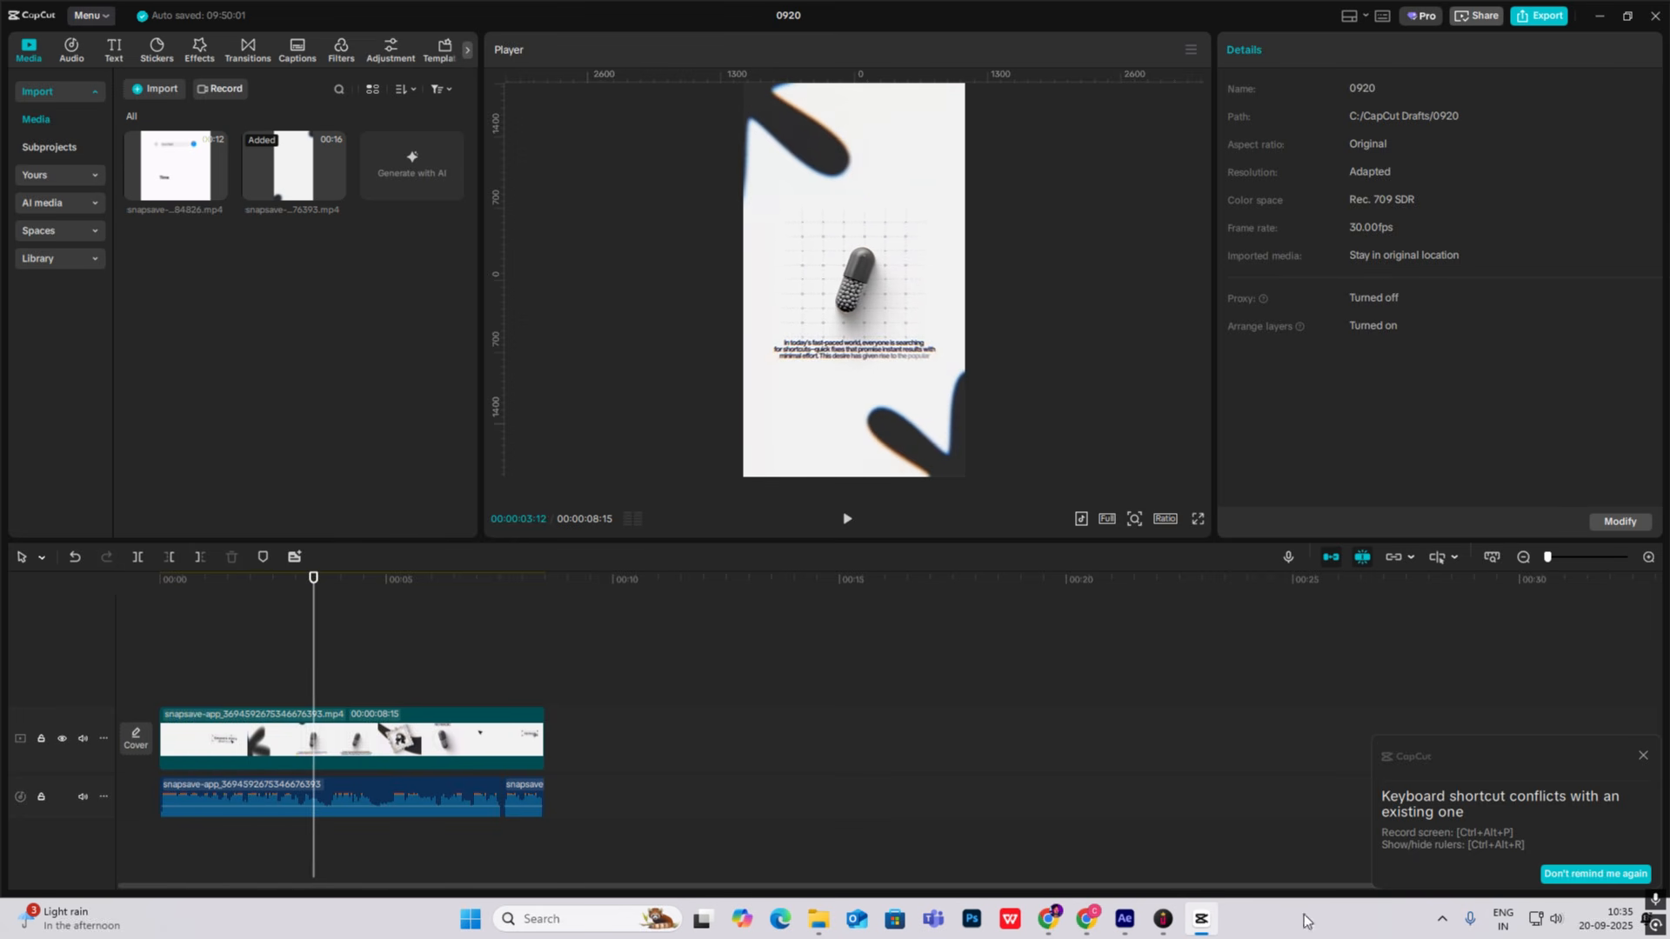
left_click(1210, 931)
Step: Create a new text layer and fill it with two lines of random placeholder characters
right_click(1241, 274)
mouse_move(1283, 282)
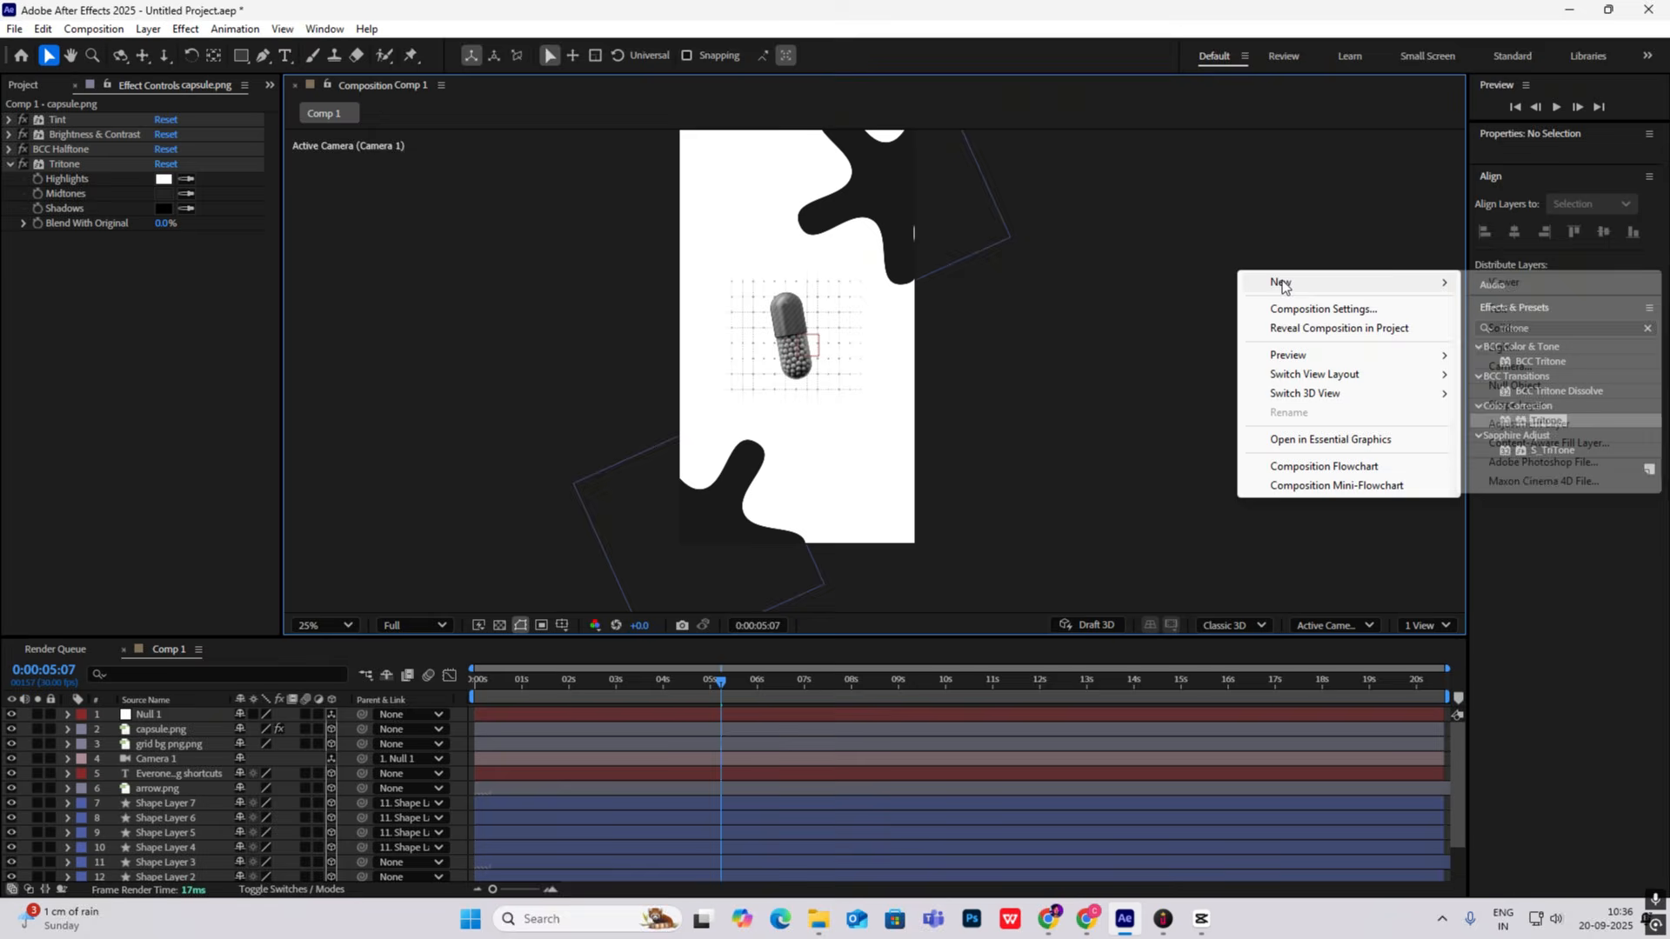
left_click(1498, 309)
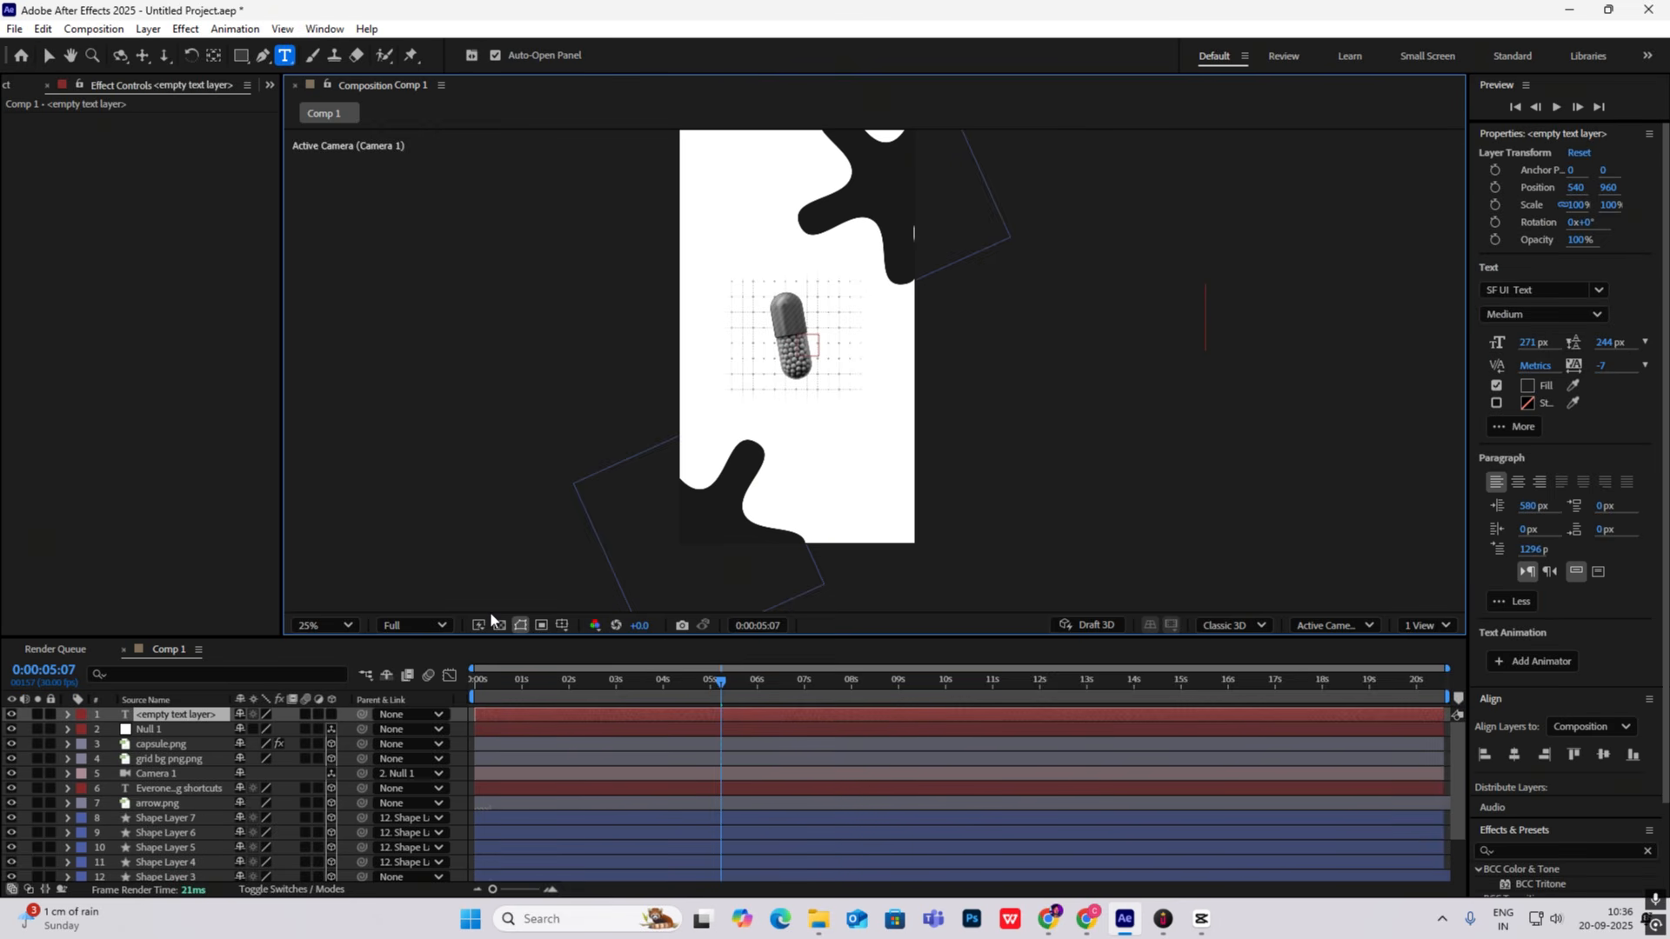
type("ksdjfhksdfhsdfhahsfhhasdfhahlsdfh")
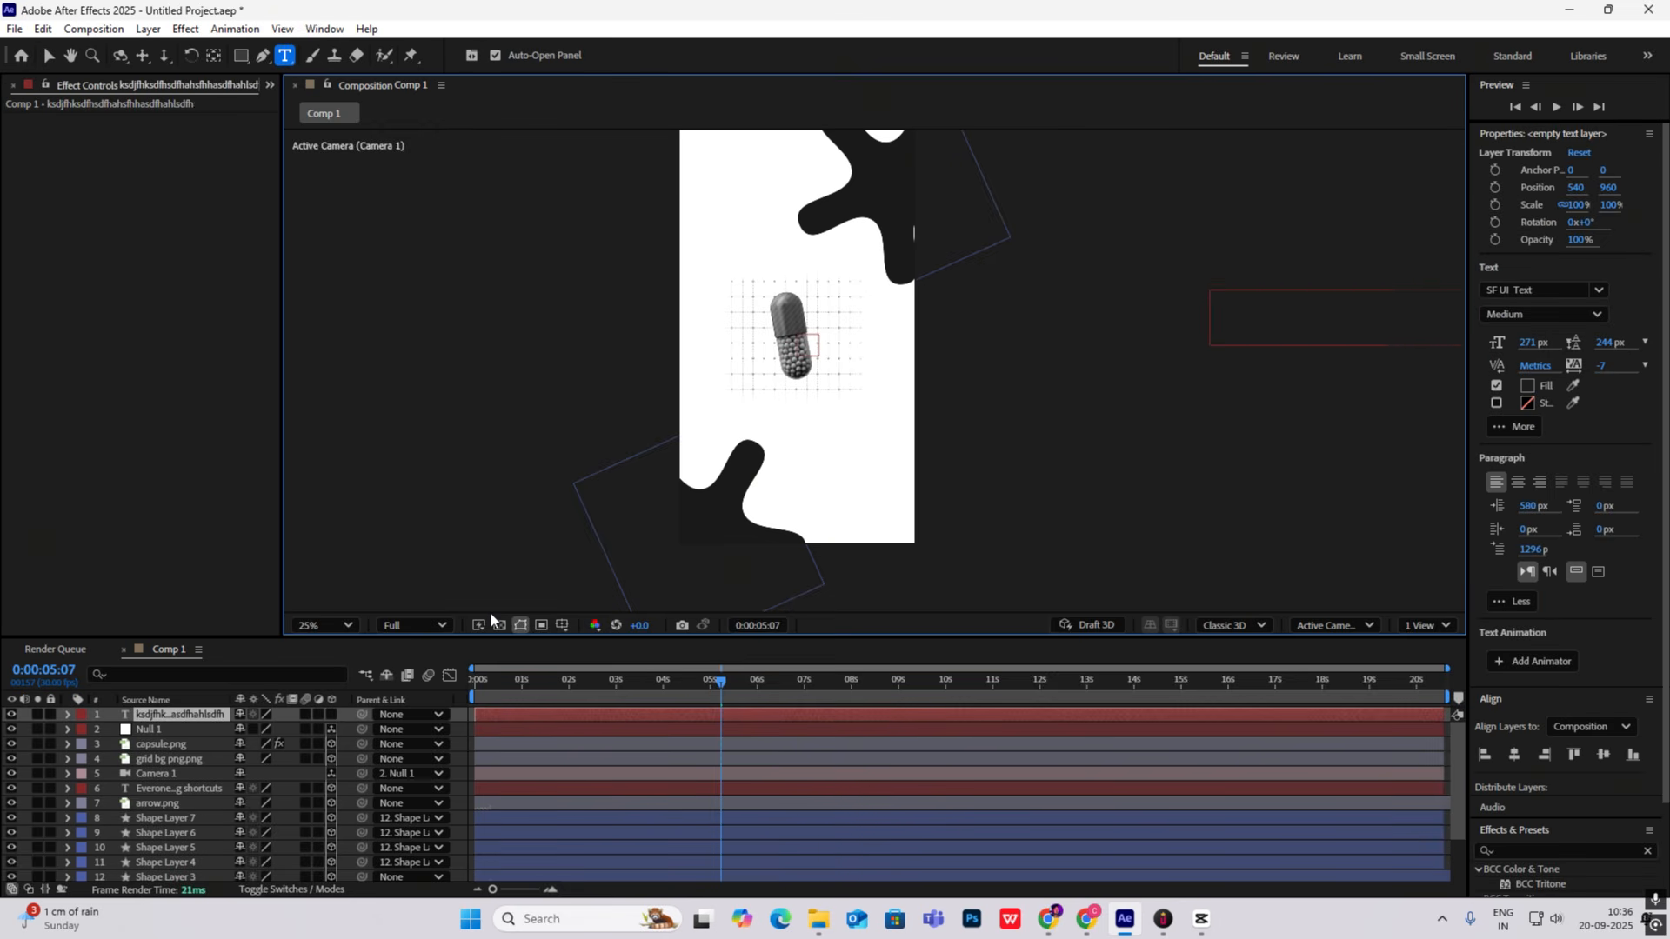
type("af sdkfhhakjsdfhhaksf")
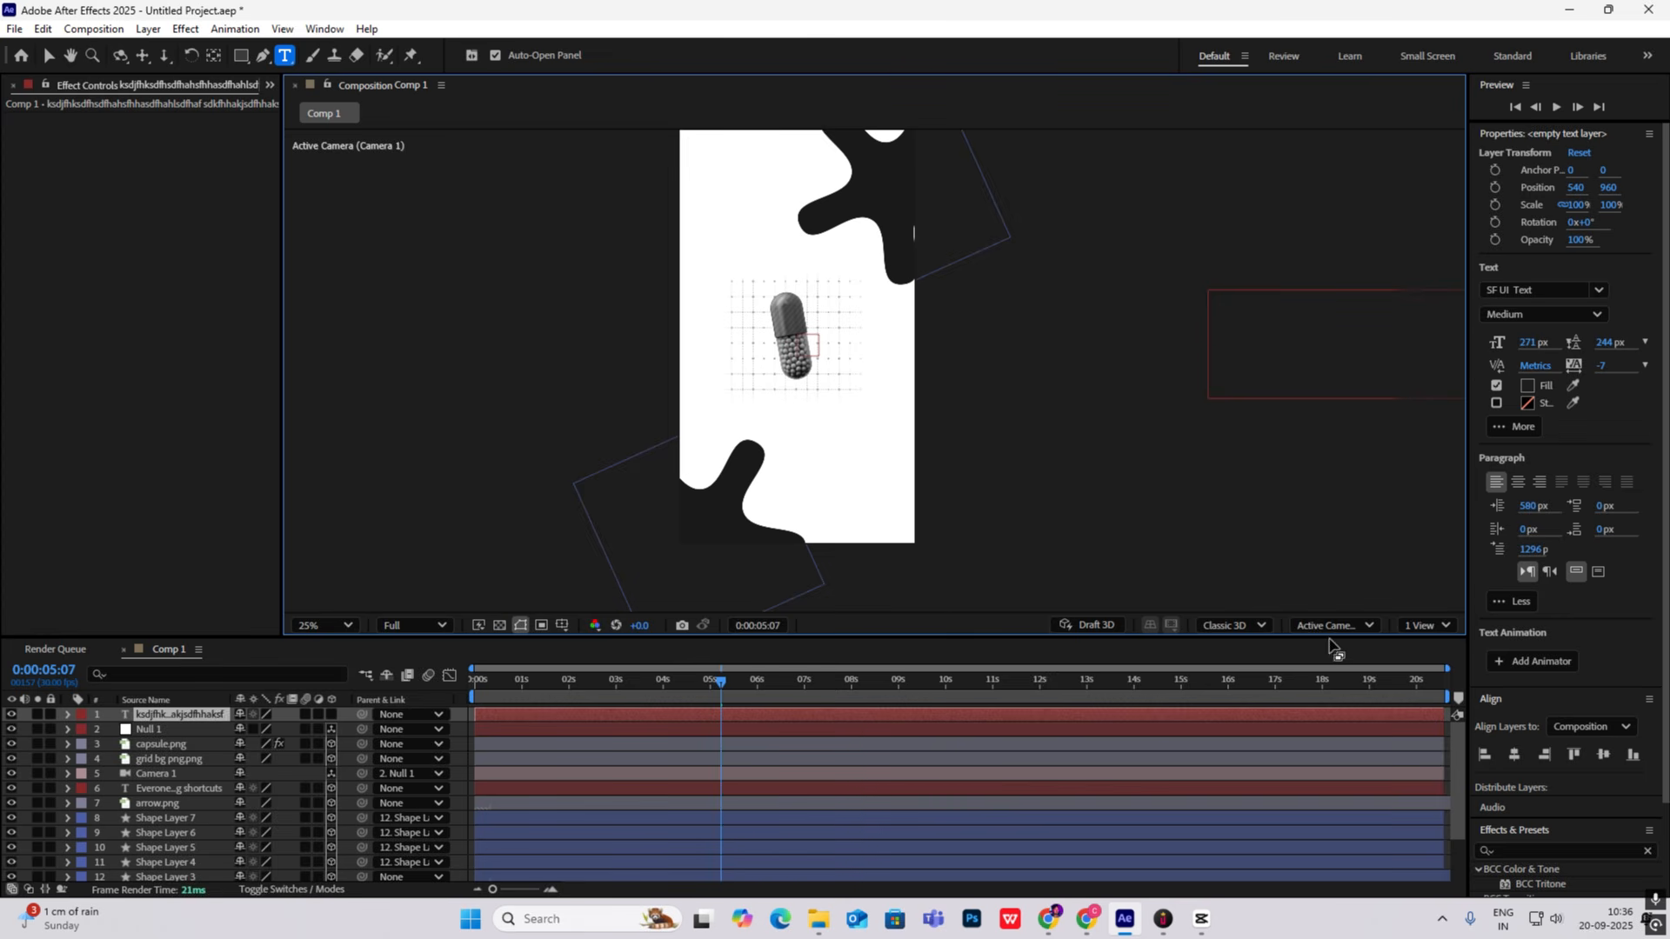
left_click(1330, 648)
Step: Make the placeholder text layer 3D and move it over the lower part of the capsule
left_click_drag(1377, 377, 699, 444)
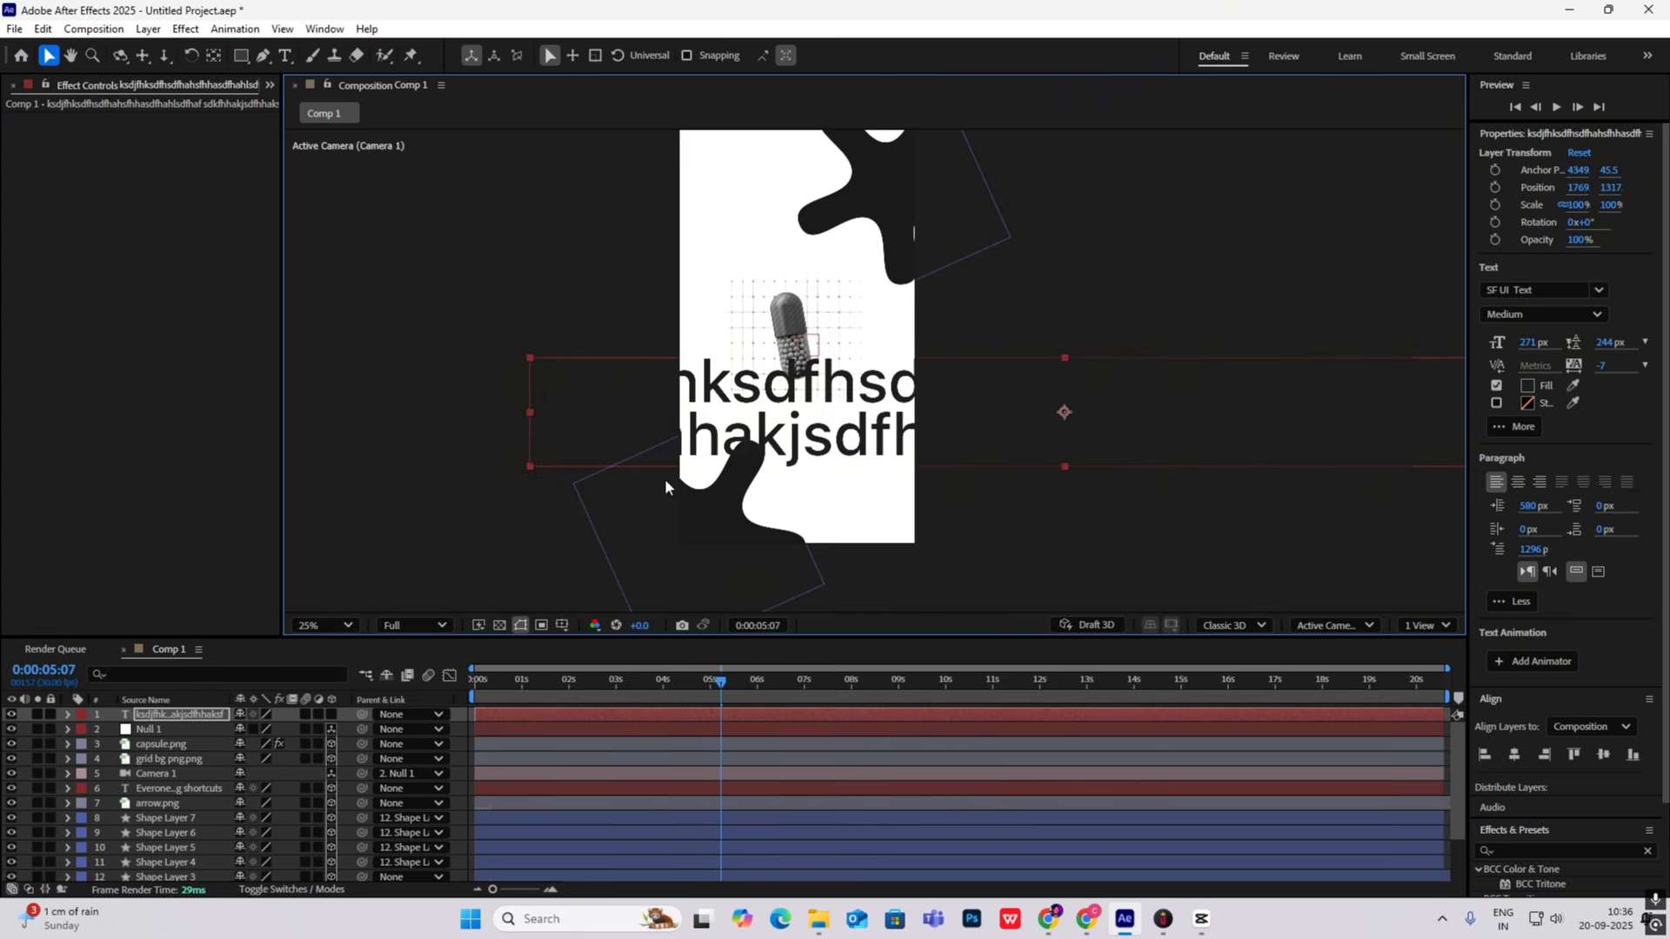
key("s")
left_click(329, 715)
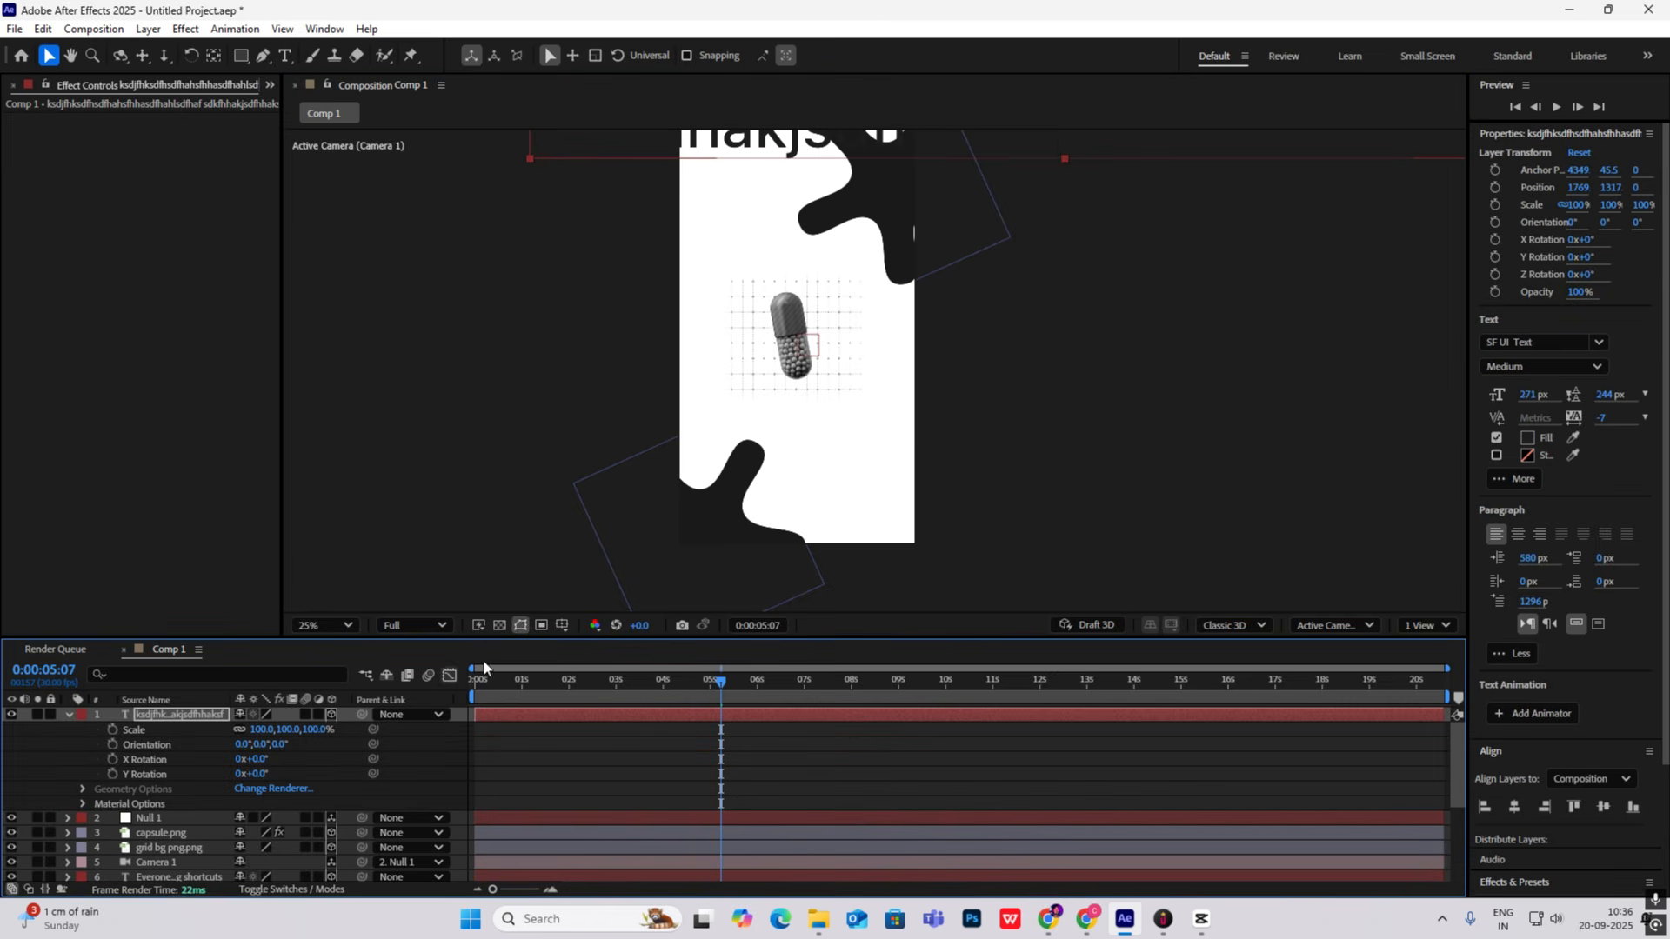
key("comma")
key("comma")
key("comma")
key("comma")
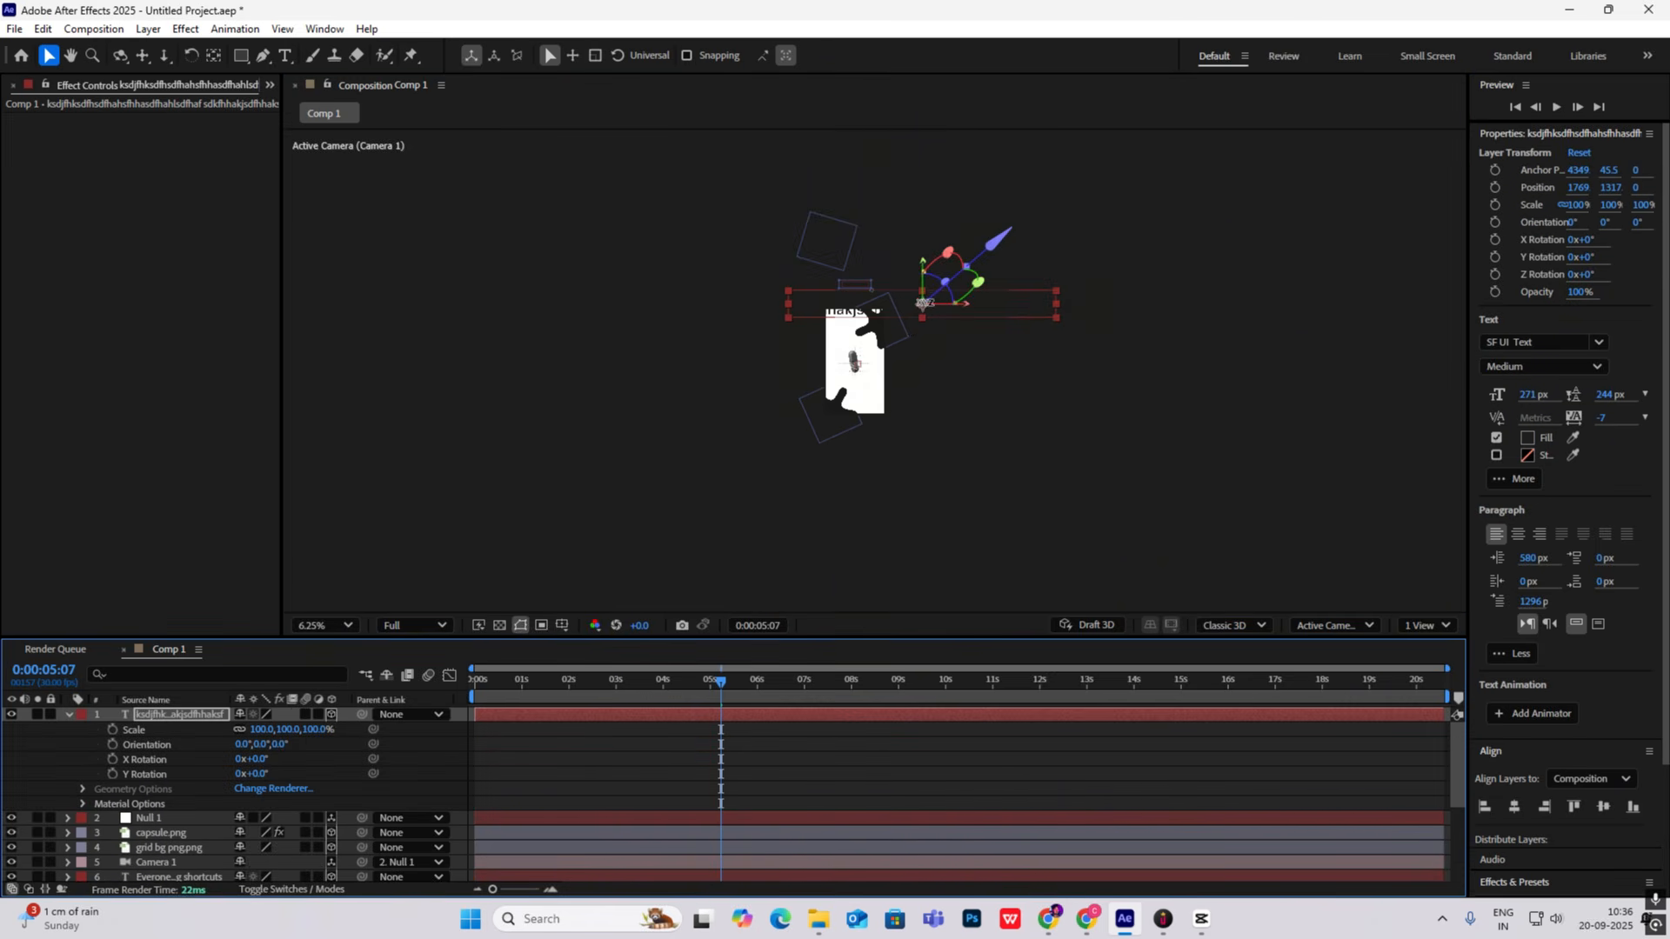
left_click_drag(922, 304, 885, 380)
key("s")
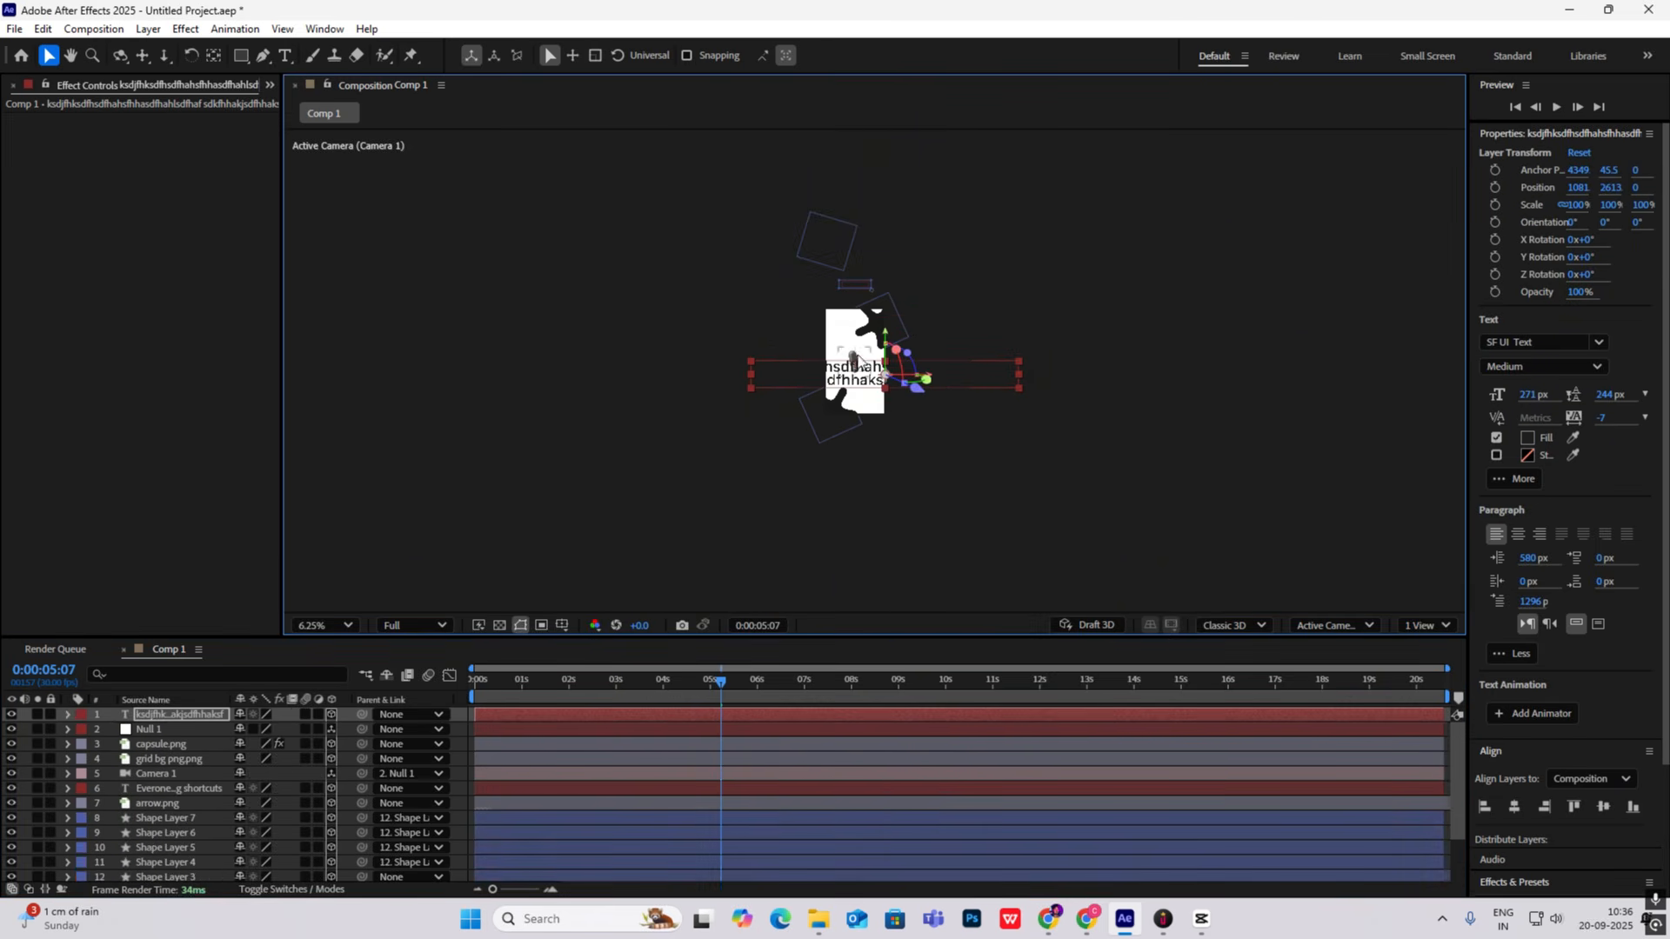
Step: Scale the placeholder text layer down to 19% and place it just below the capsule's grid
key("period")
key("period")
key("s")
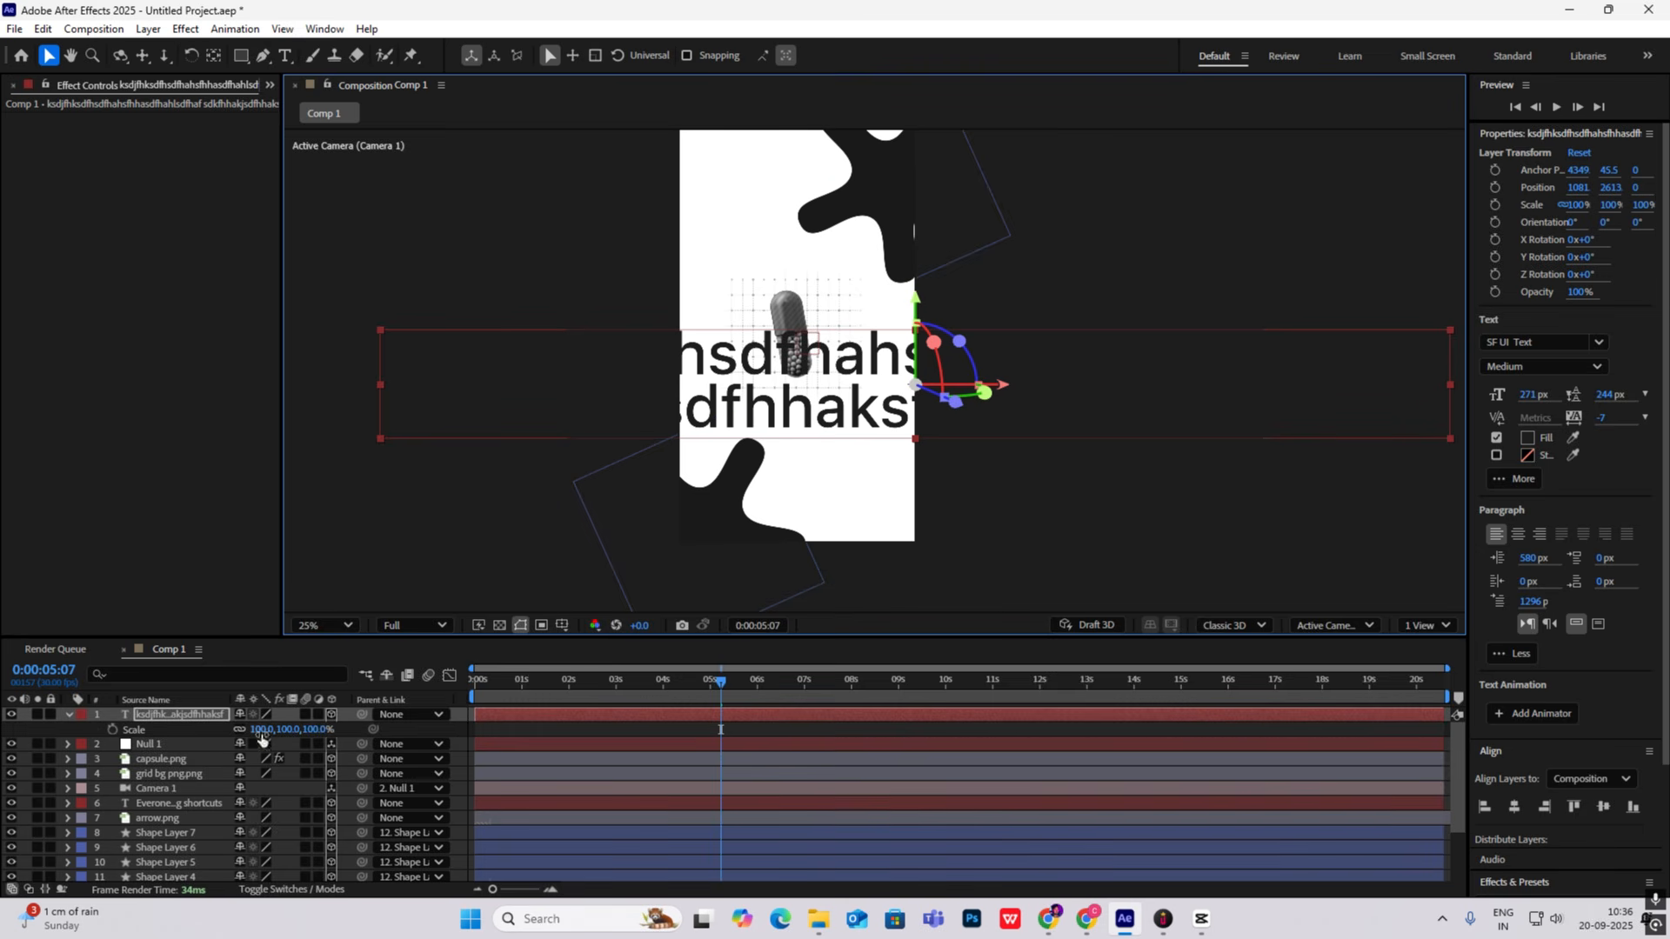
left_click_drag(305, 737, 253, 744)
left_click_drag(915, 386, 806, 401)
key("period")
Step: Extend the caption's second line with random placeholder characters and add a third line of them
double_click(746, 442)
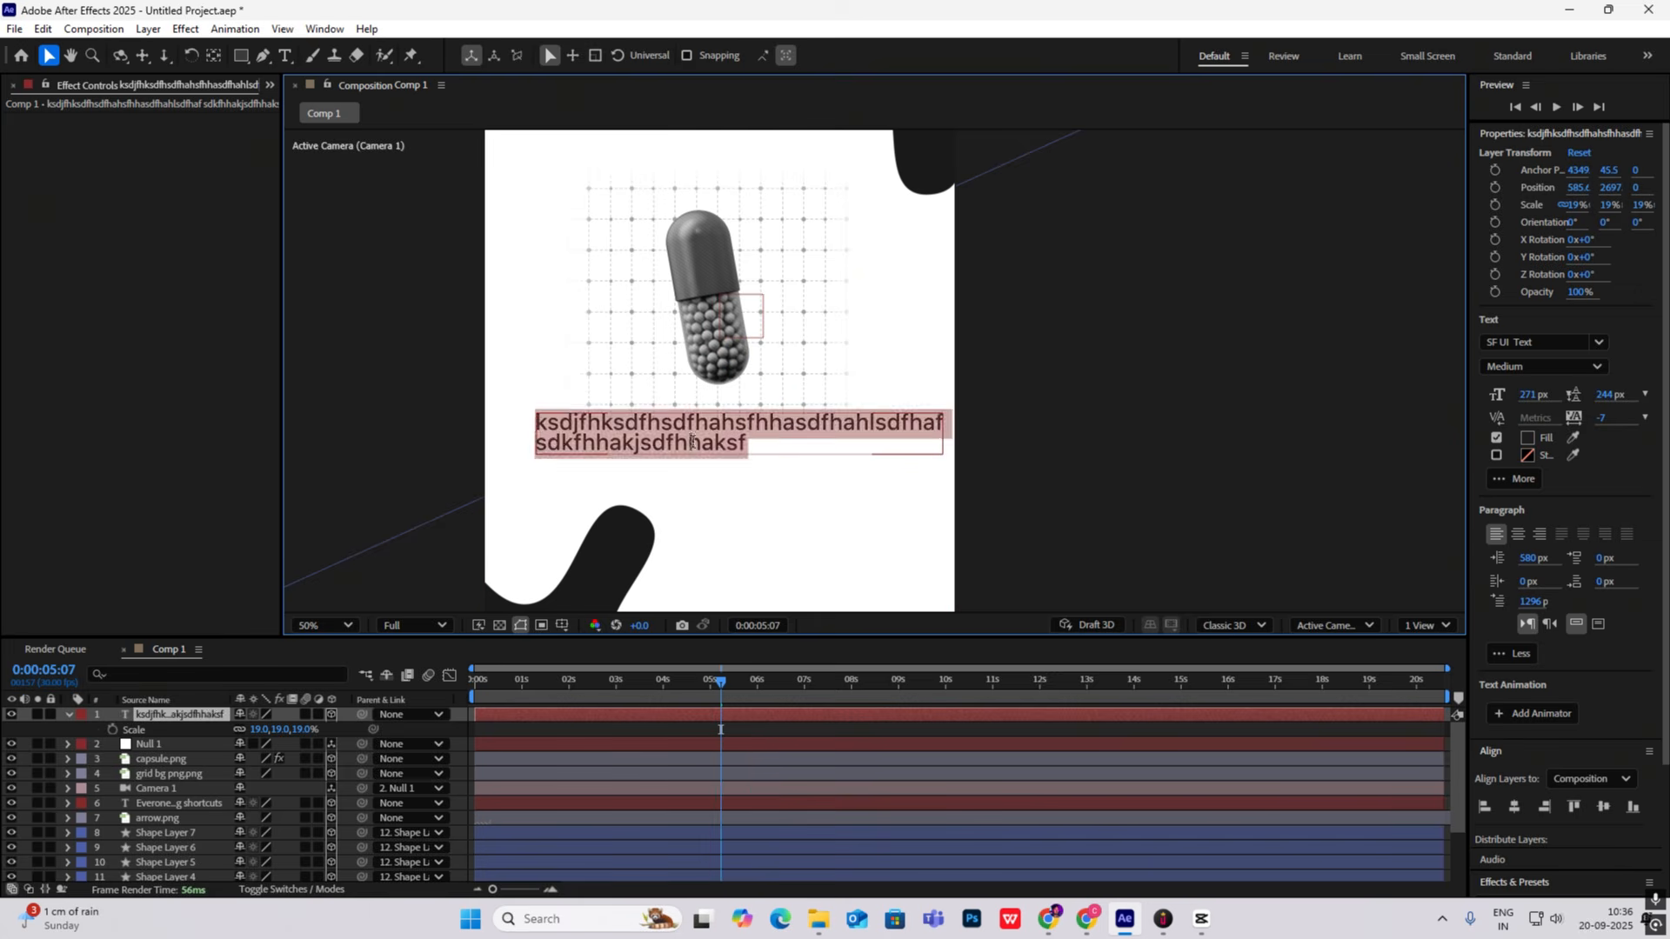
left_click(748, 443)
type("dsfvsdfsfsfsfsfsf")
key("Return")
type("asidyasdadadadsadadadad")
Step: Reduce the caption layer's scale to 11% beneath the grid and deselect it
left_click_drag(303, 731, 294, 732)
key("v")
left_click(1159, 394)
key("comma")
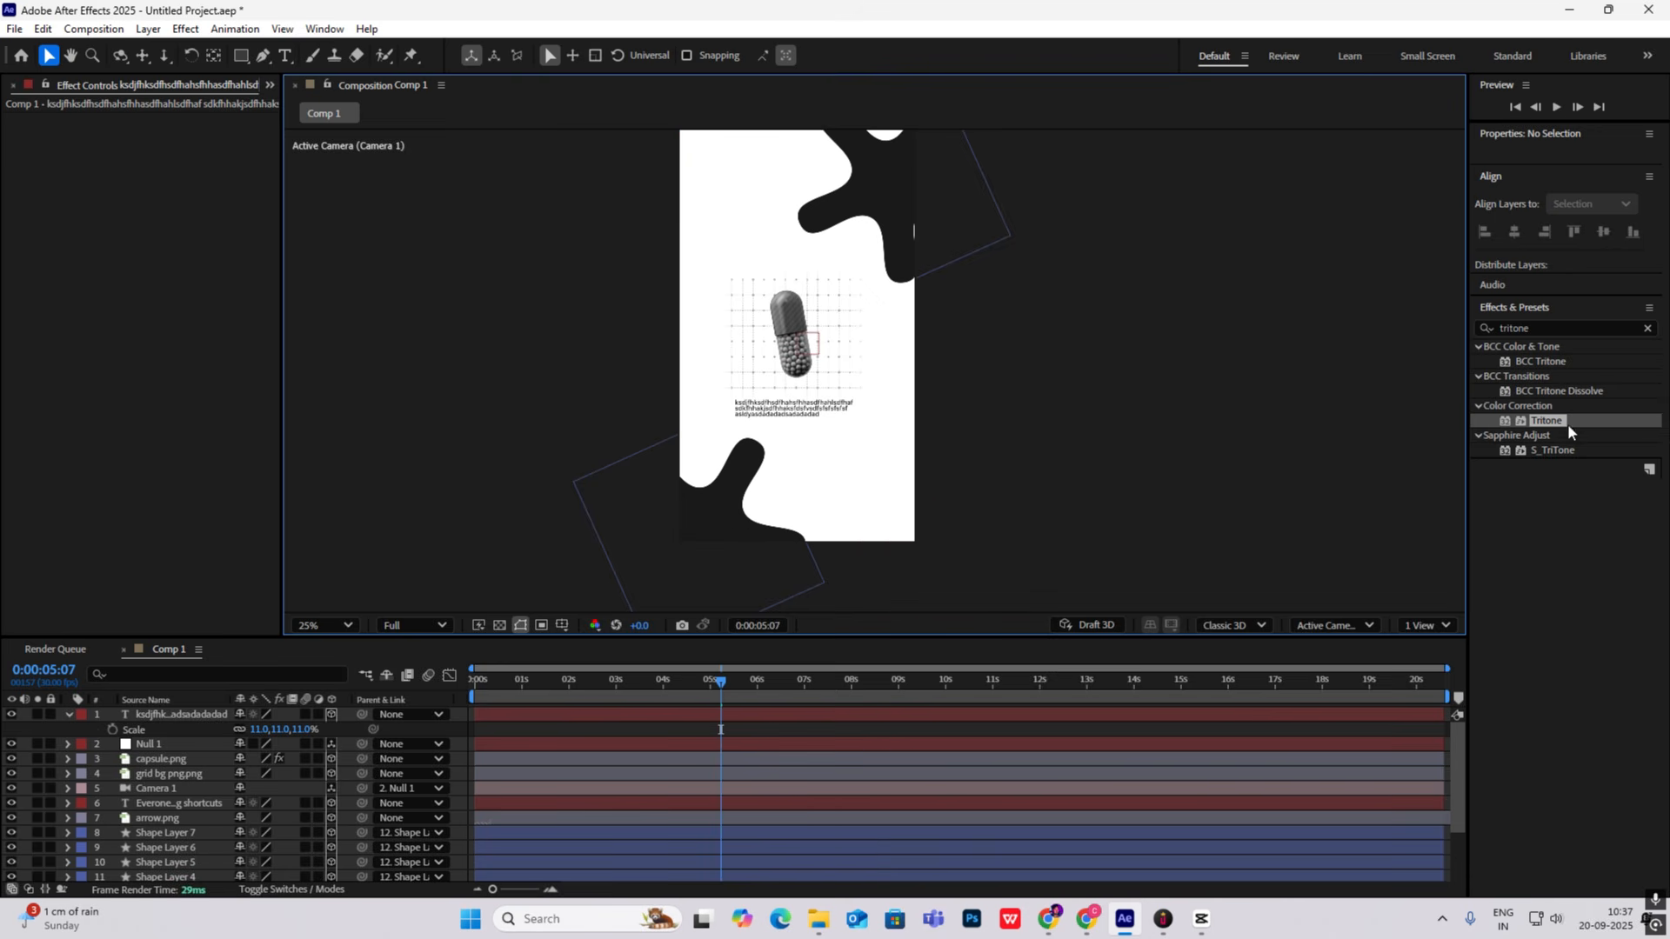
Step: Apply the "text fade up" user animation preset to the caption layer and reveal its Range Selector keyframes
left_click(1647, 328)
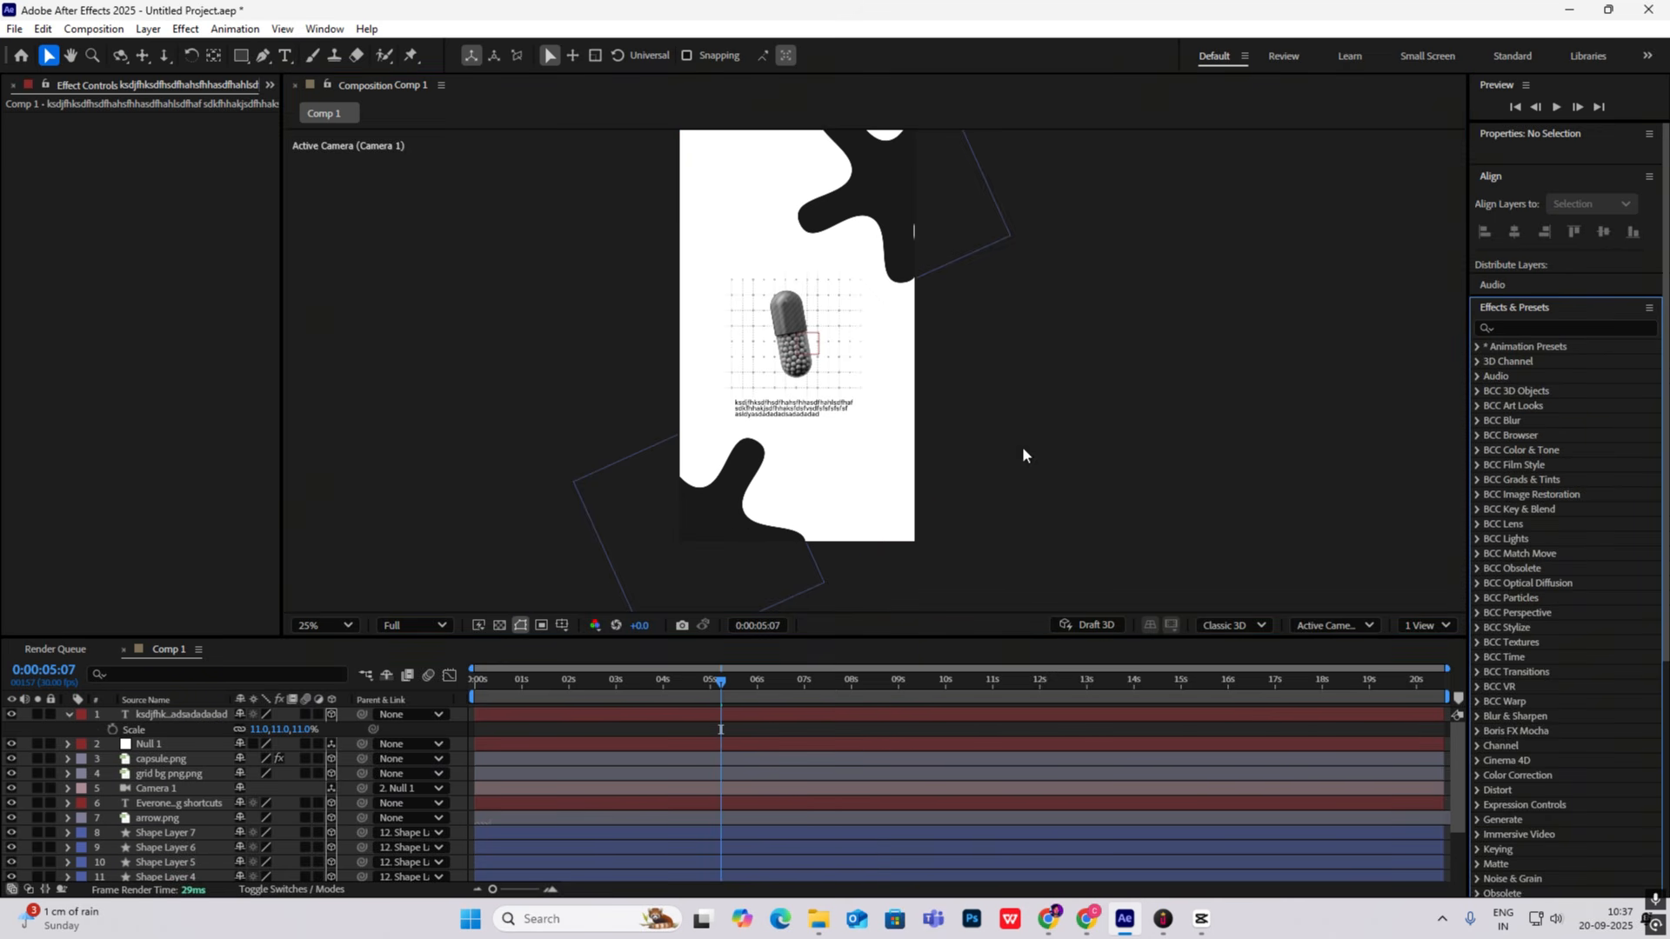
left_click(68, 716)
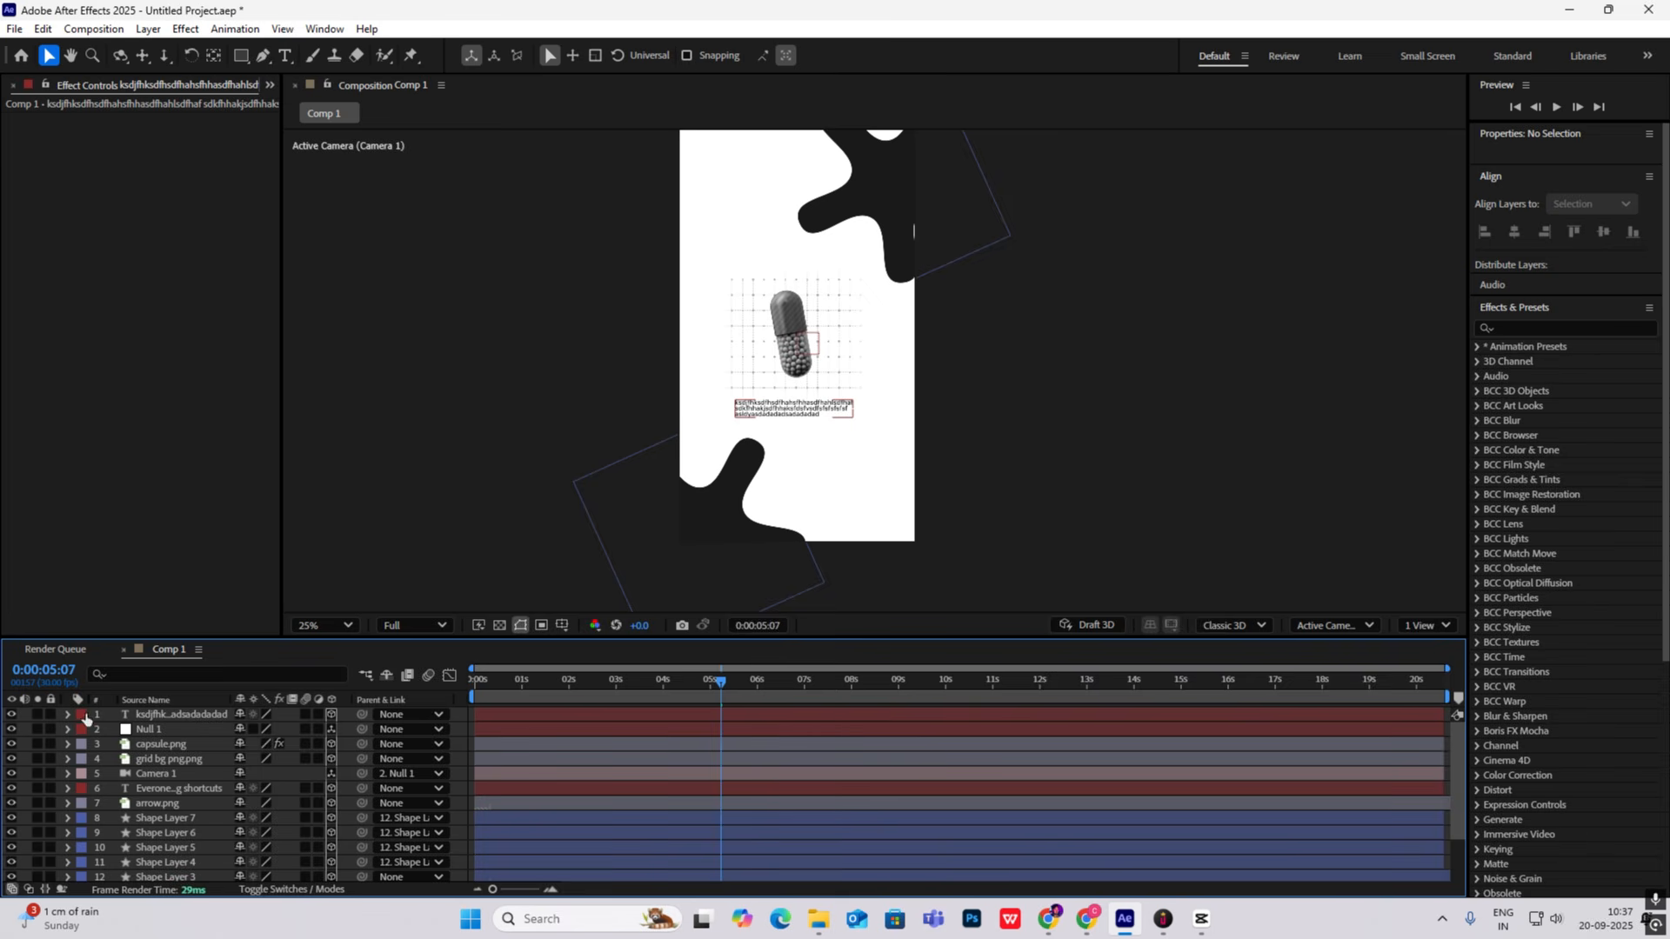
left_click(1477, 348)
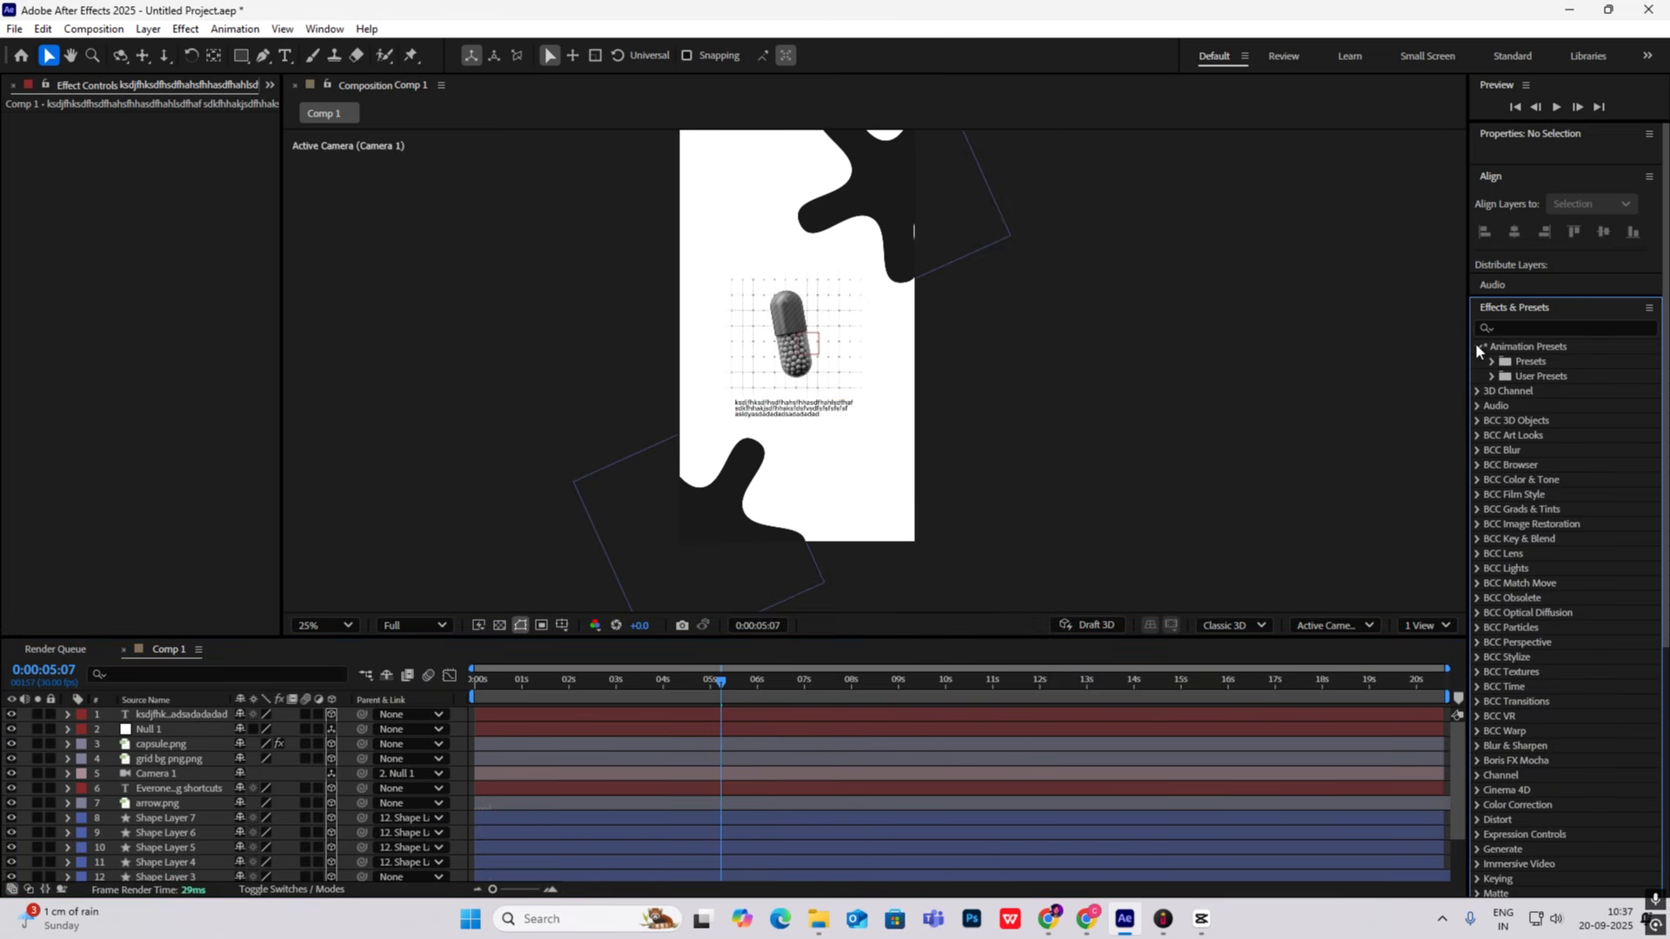
left_click(1492, 374)
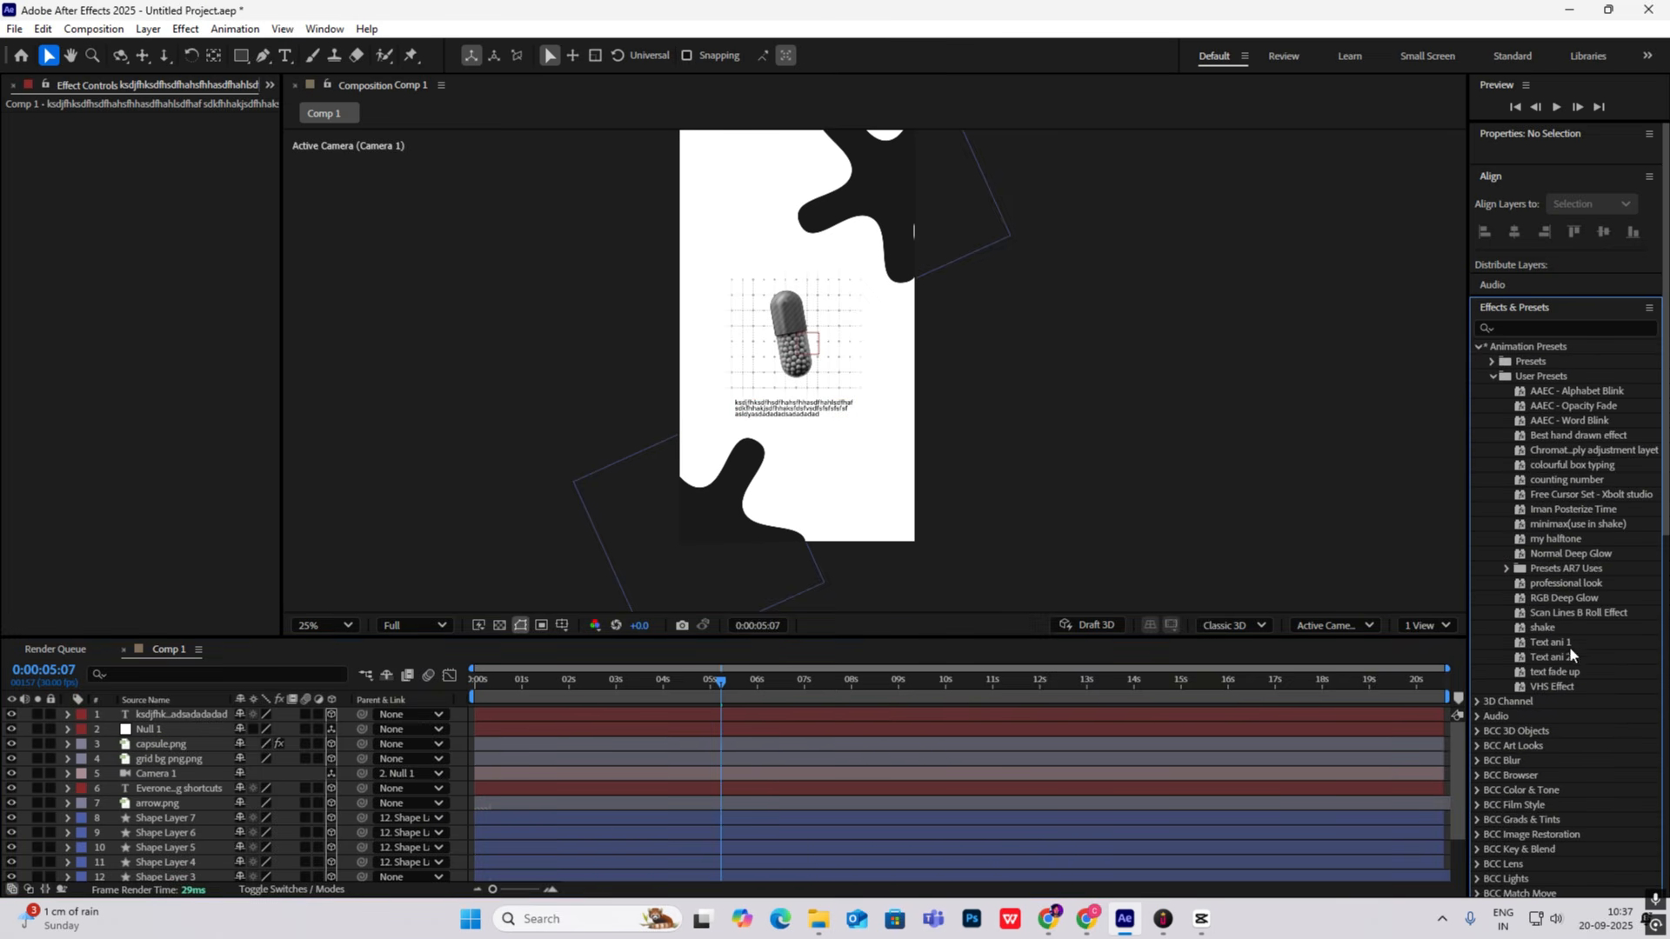
left_click_drag(1552, 670, 203, 713)
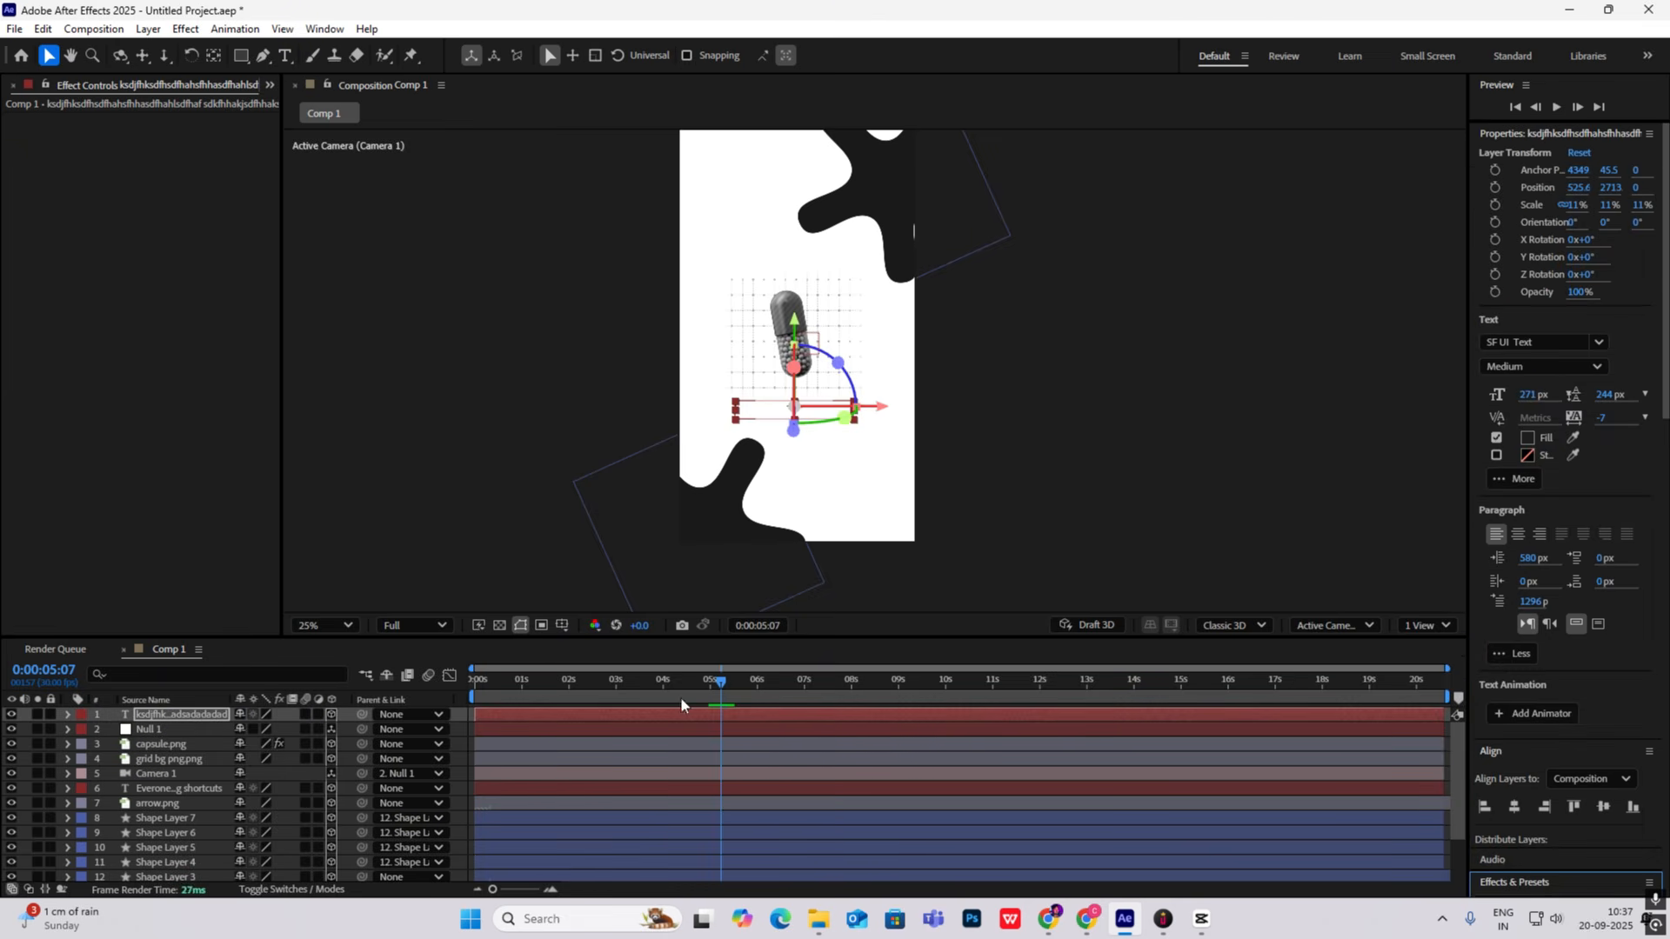
mouse_move(721, 681)
left_mouse_down()
mouse_move(622, 685)
mouse_move(822, 722)
mouse_move(729, 696)
left_mouse_up()
key("u")
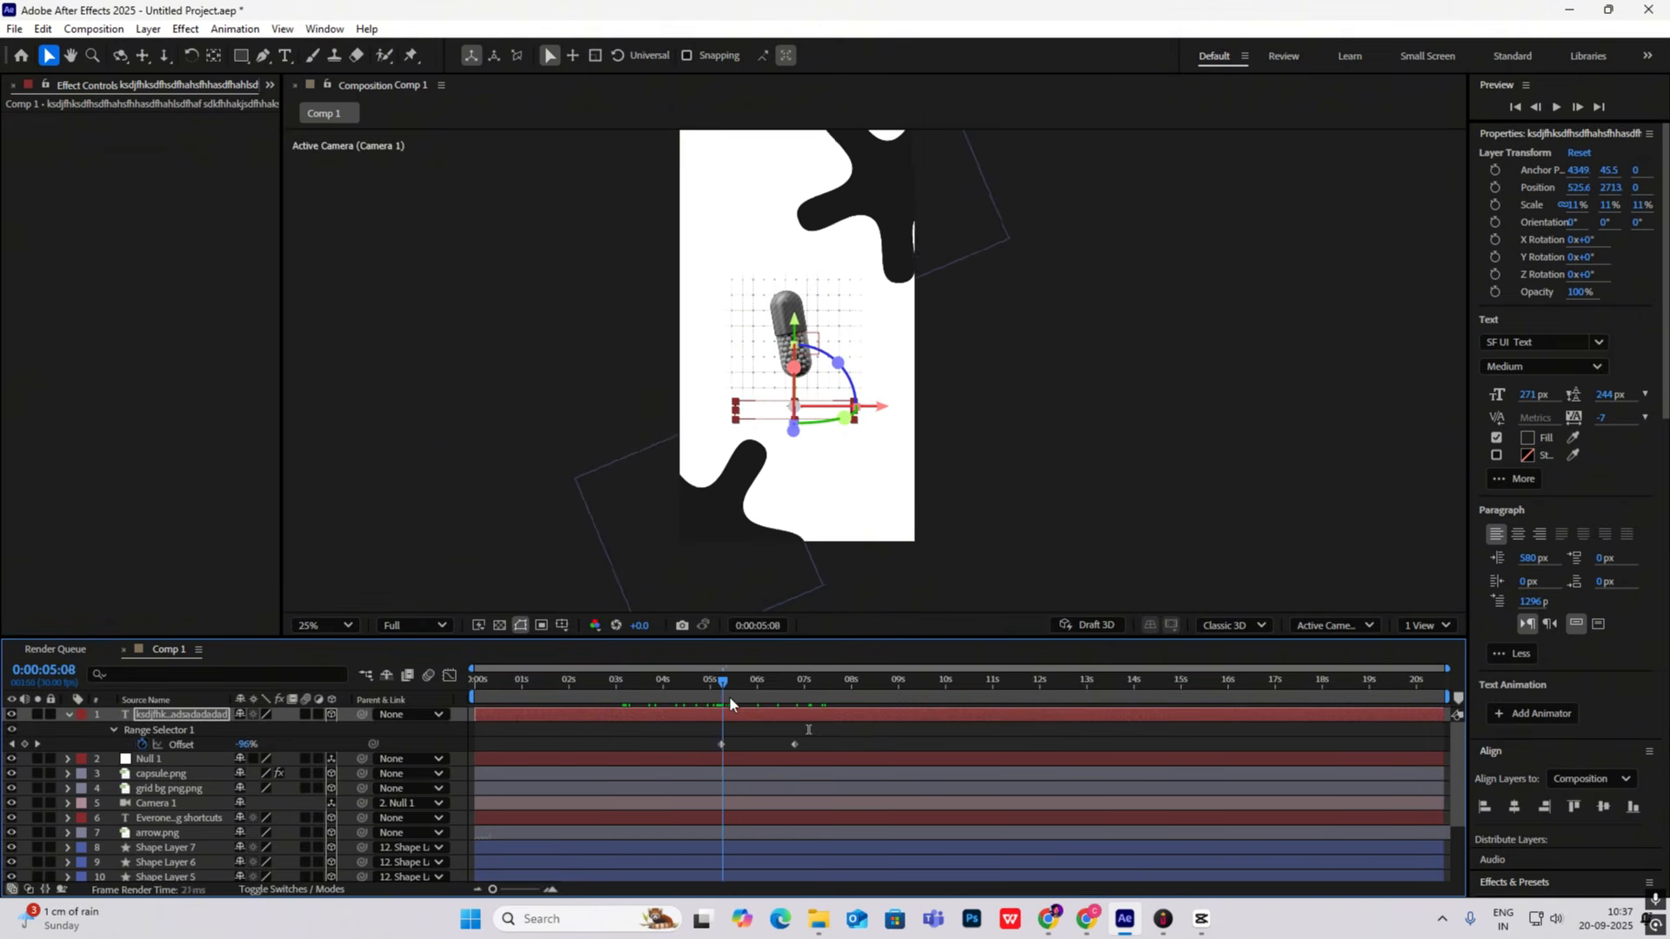
Step: Switch to CapCut, check the tilted capsule and caption in the reference clip at 00:00:03:13, and return to After Effects
left_click(1202, 919)
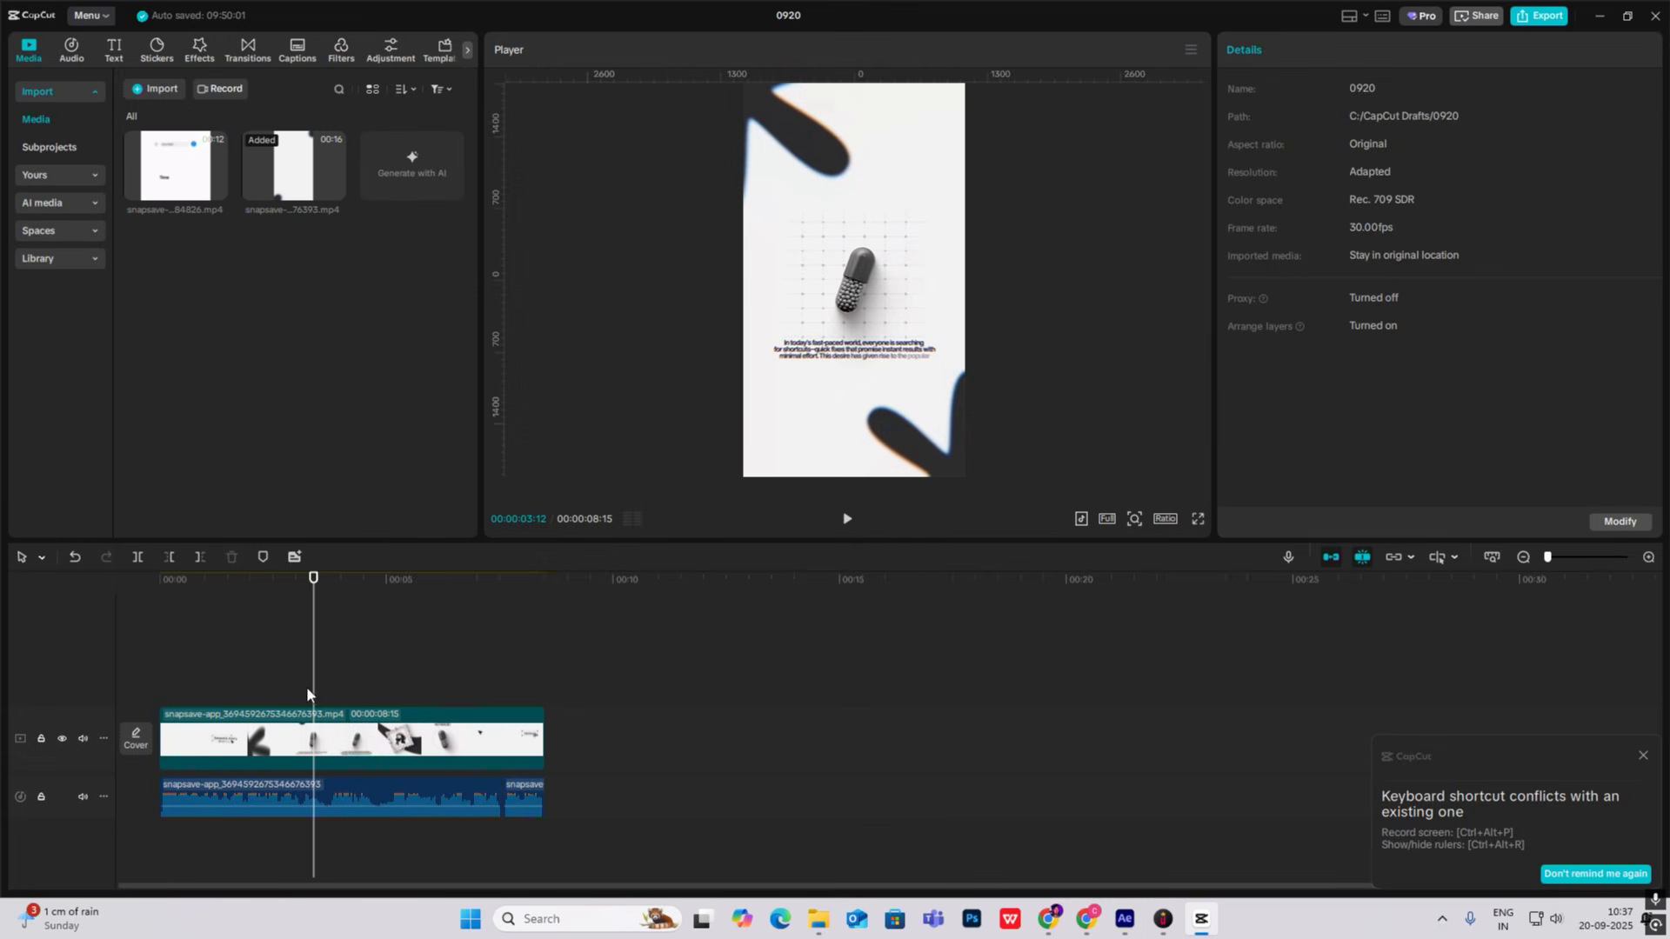
mouse_move(307, 694)
left_mouse_down()
mouse_move(224, 693)
mouse_move(314, 707)
left_mouse_up()
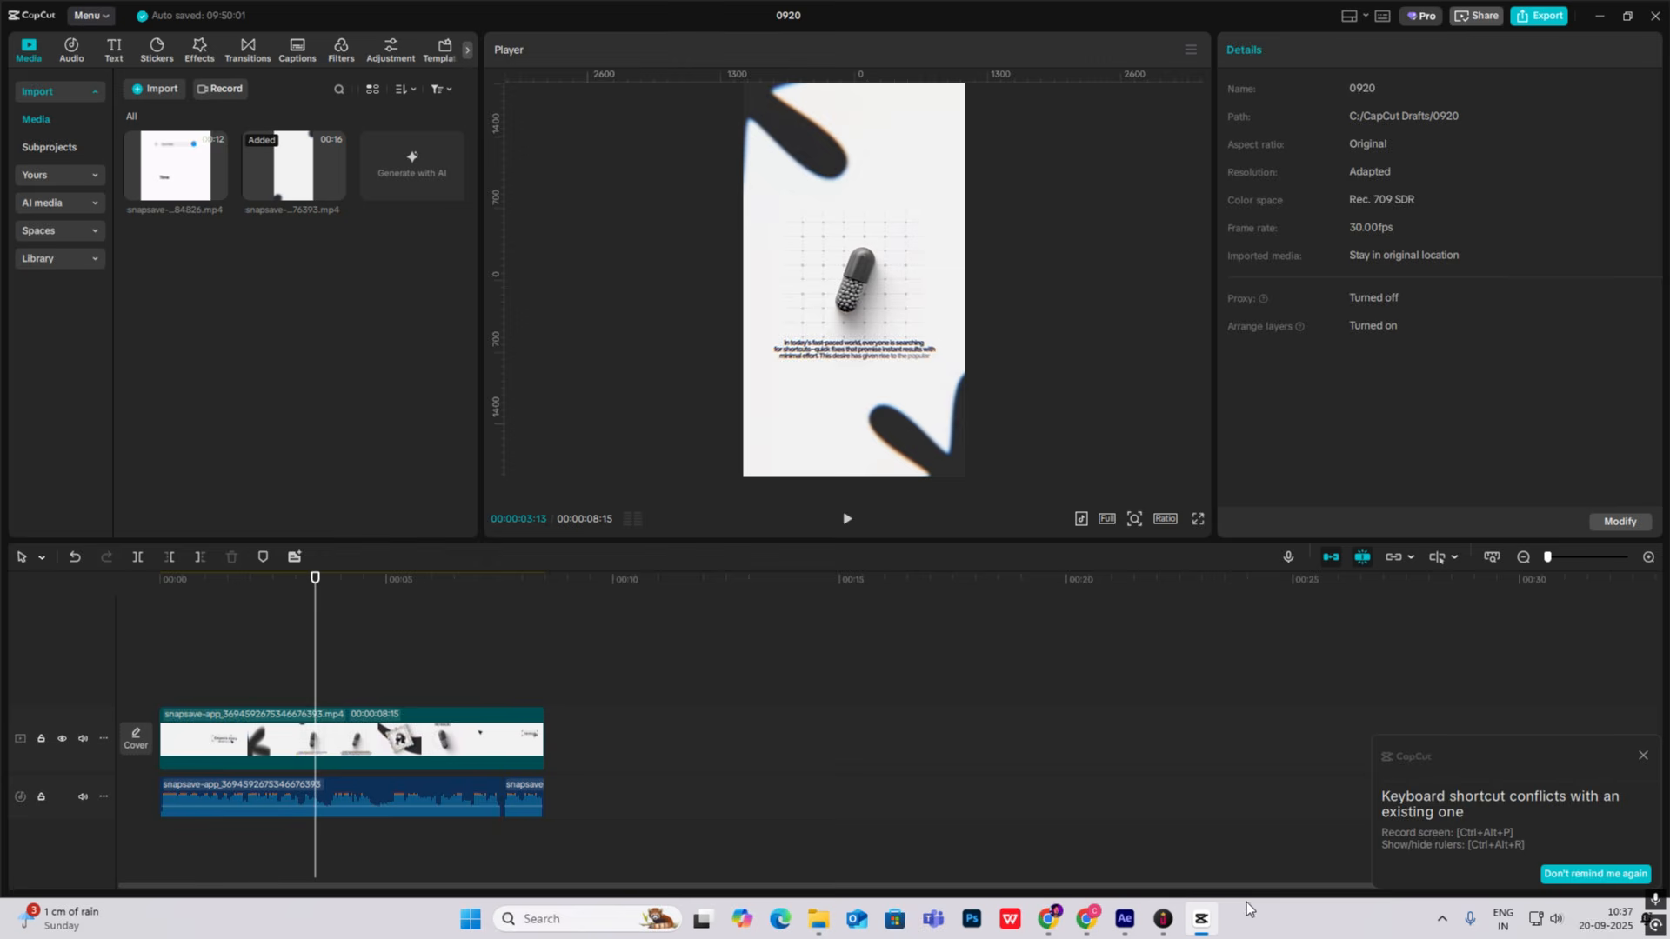
left_click(1202, 920)
Step: At 0:00:03:14, set the capsule layer's scale to 14% and add Scale and Z Rotation keyframes
left_click(675, 693)
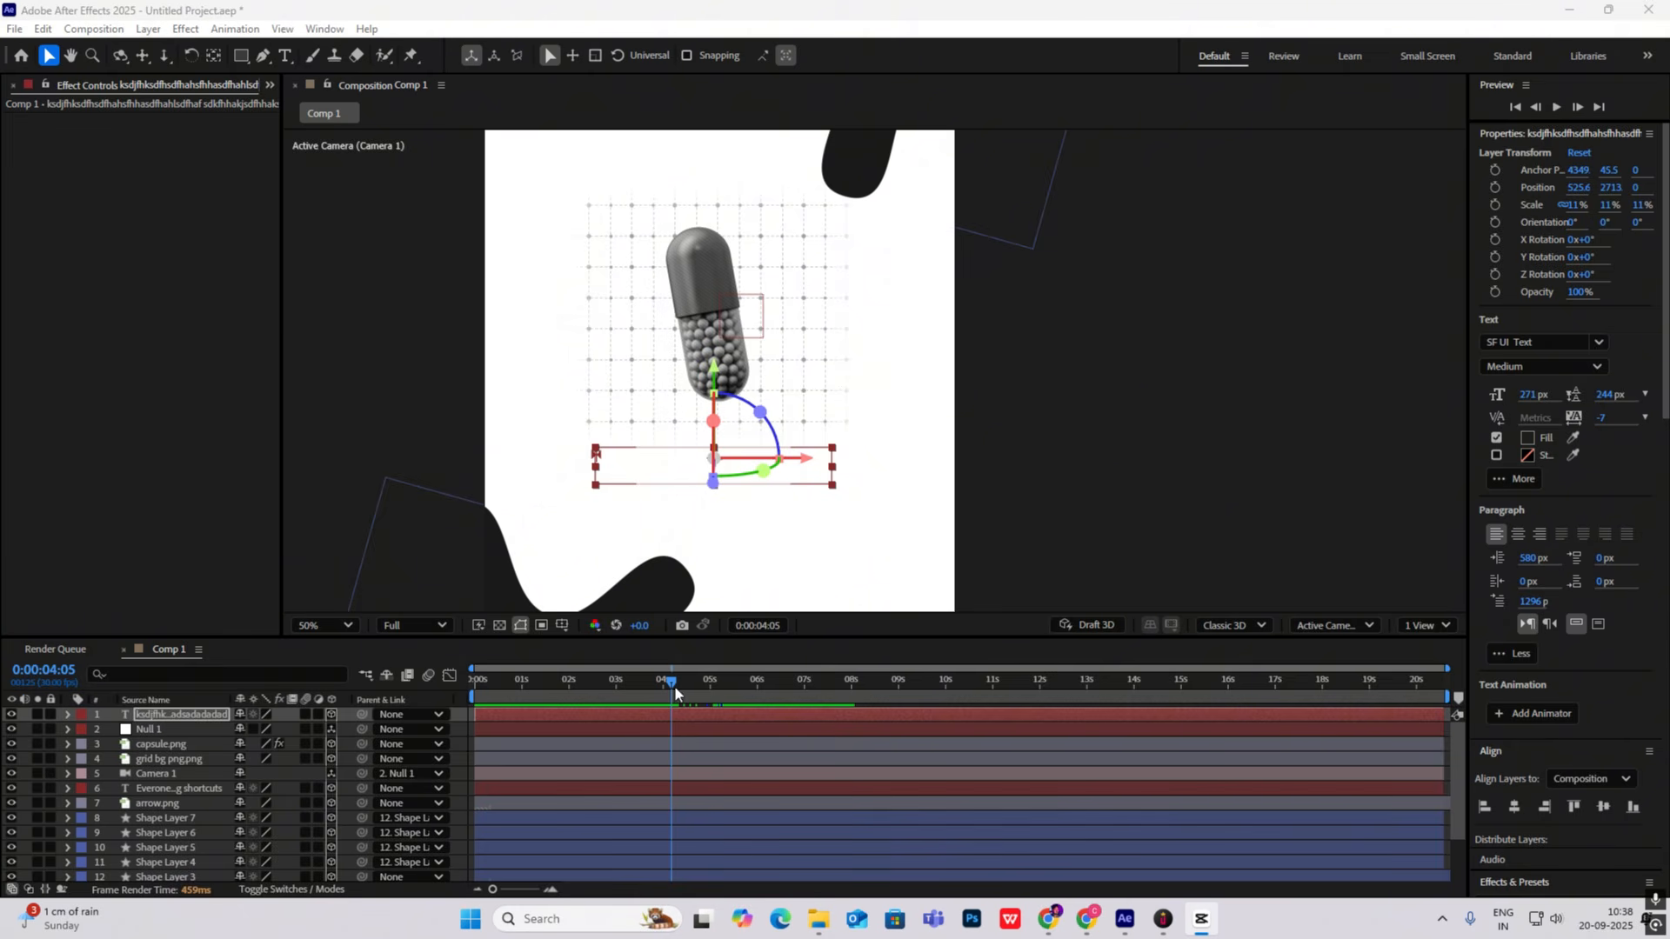
left_click(226, 741)
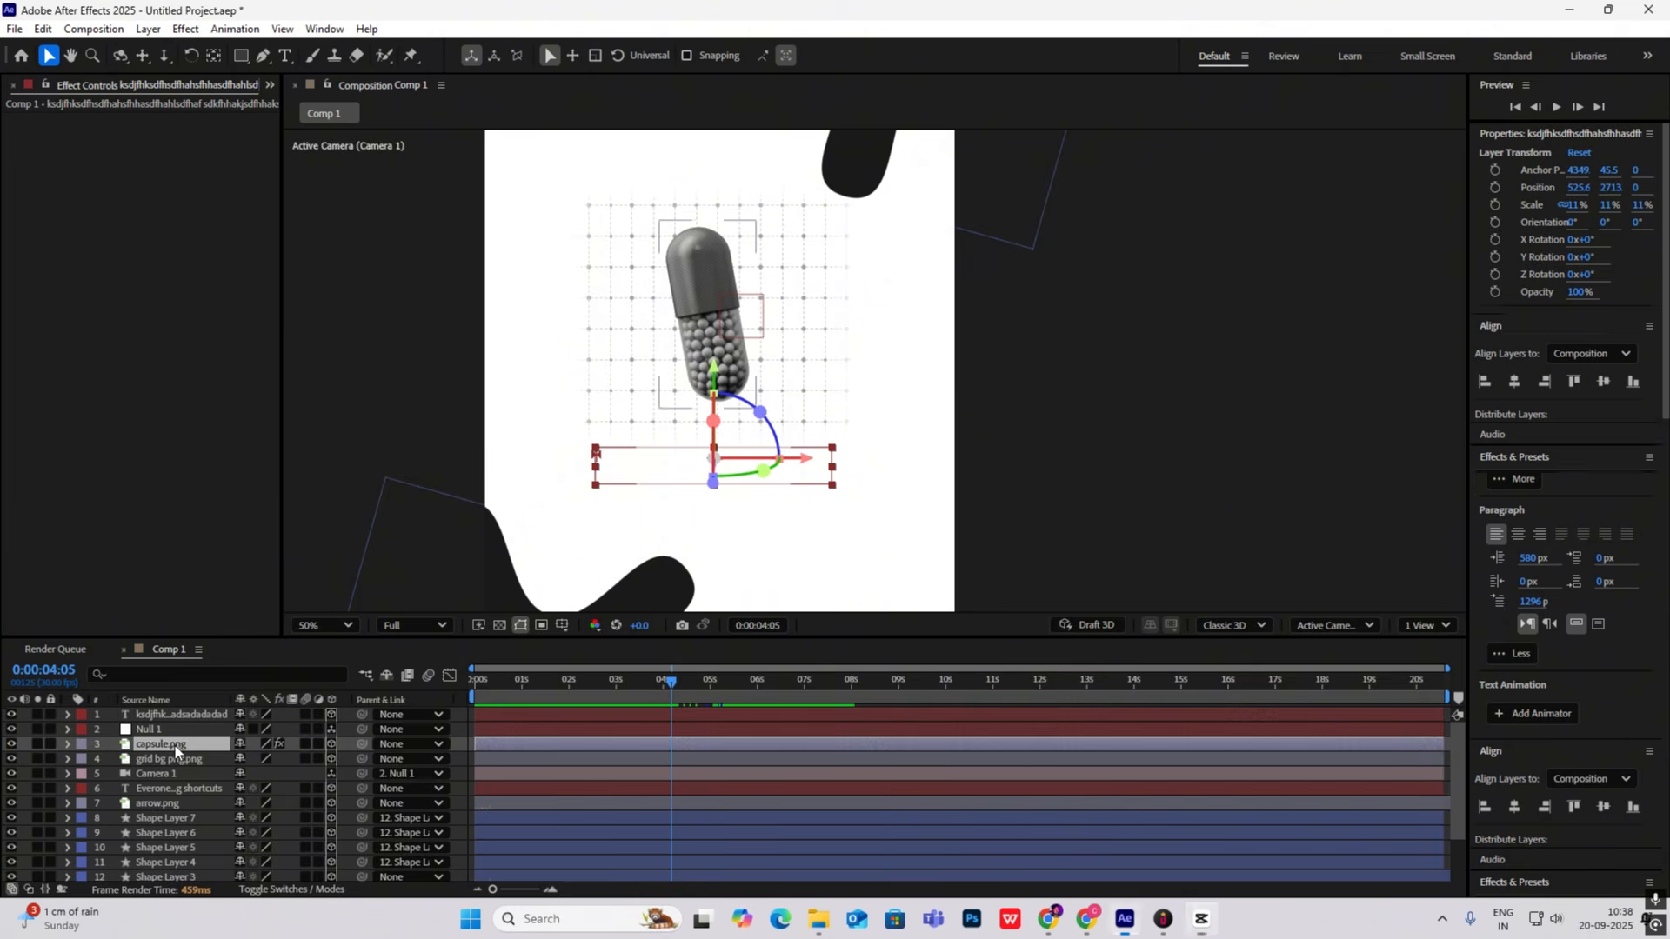
left_click(675, 688)
left_click_drag(672, 694, 638, 701)
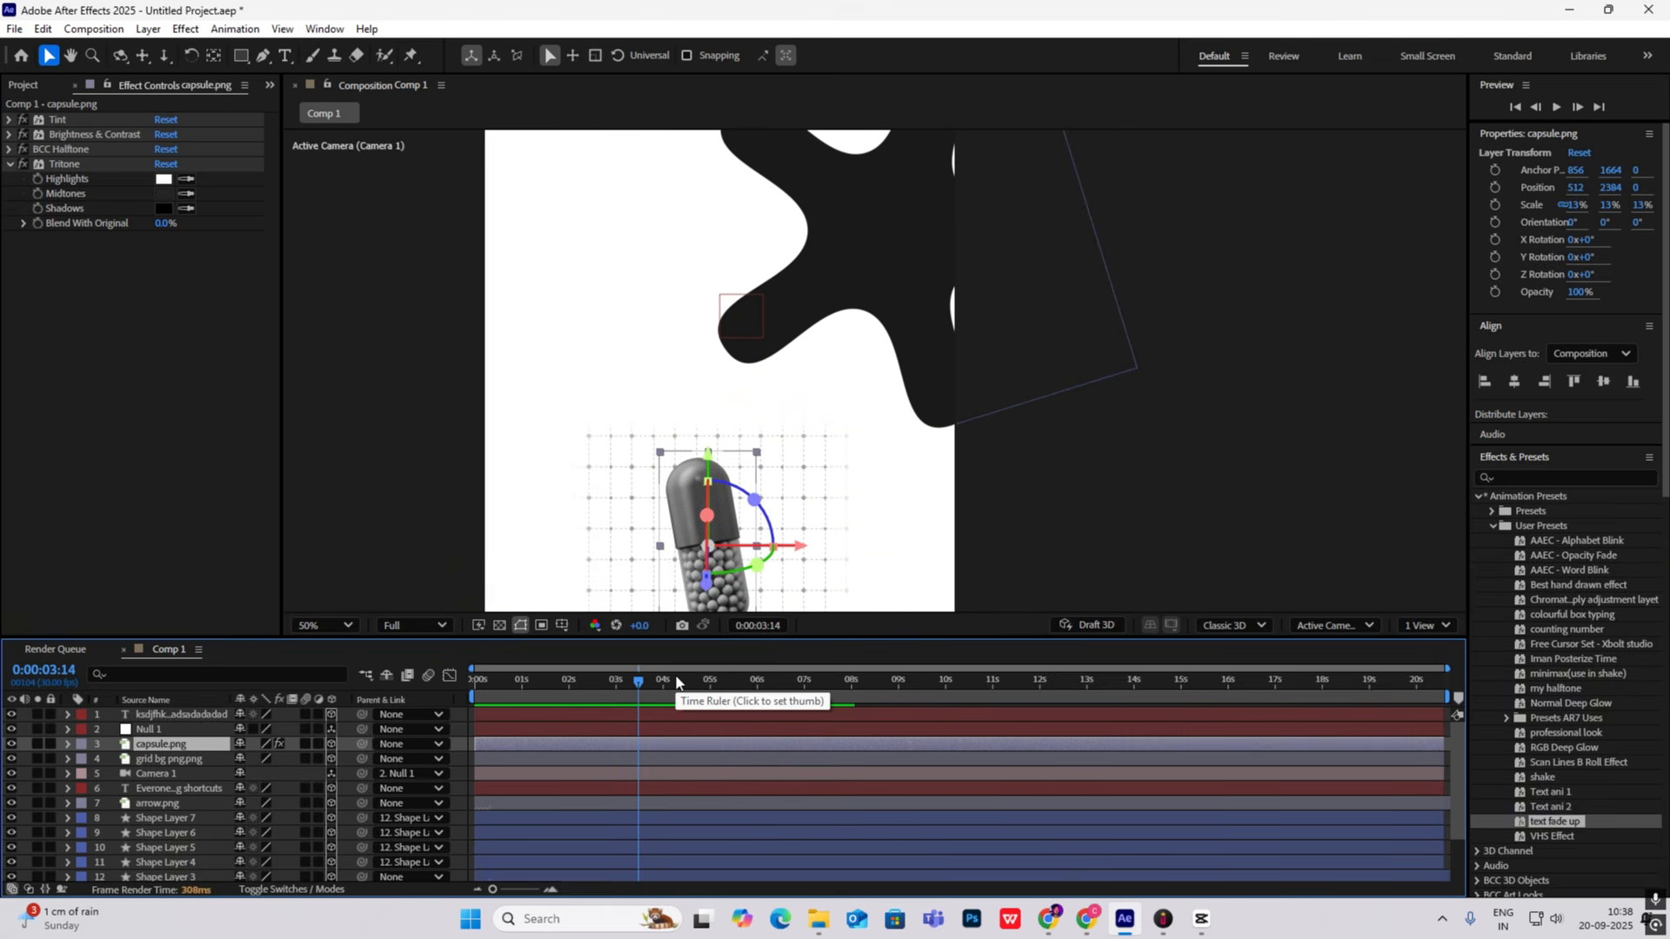
key("s")
left_click_drag(301, 760, 343, 762)
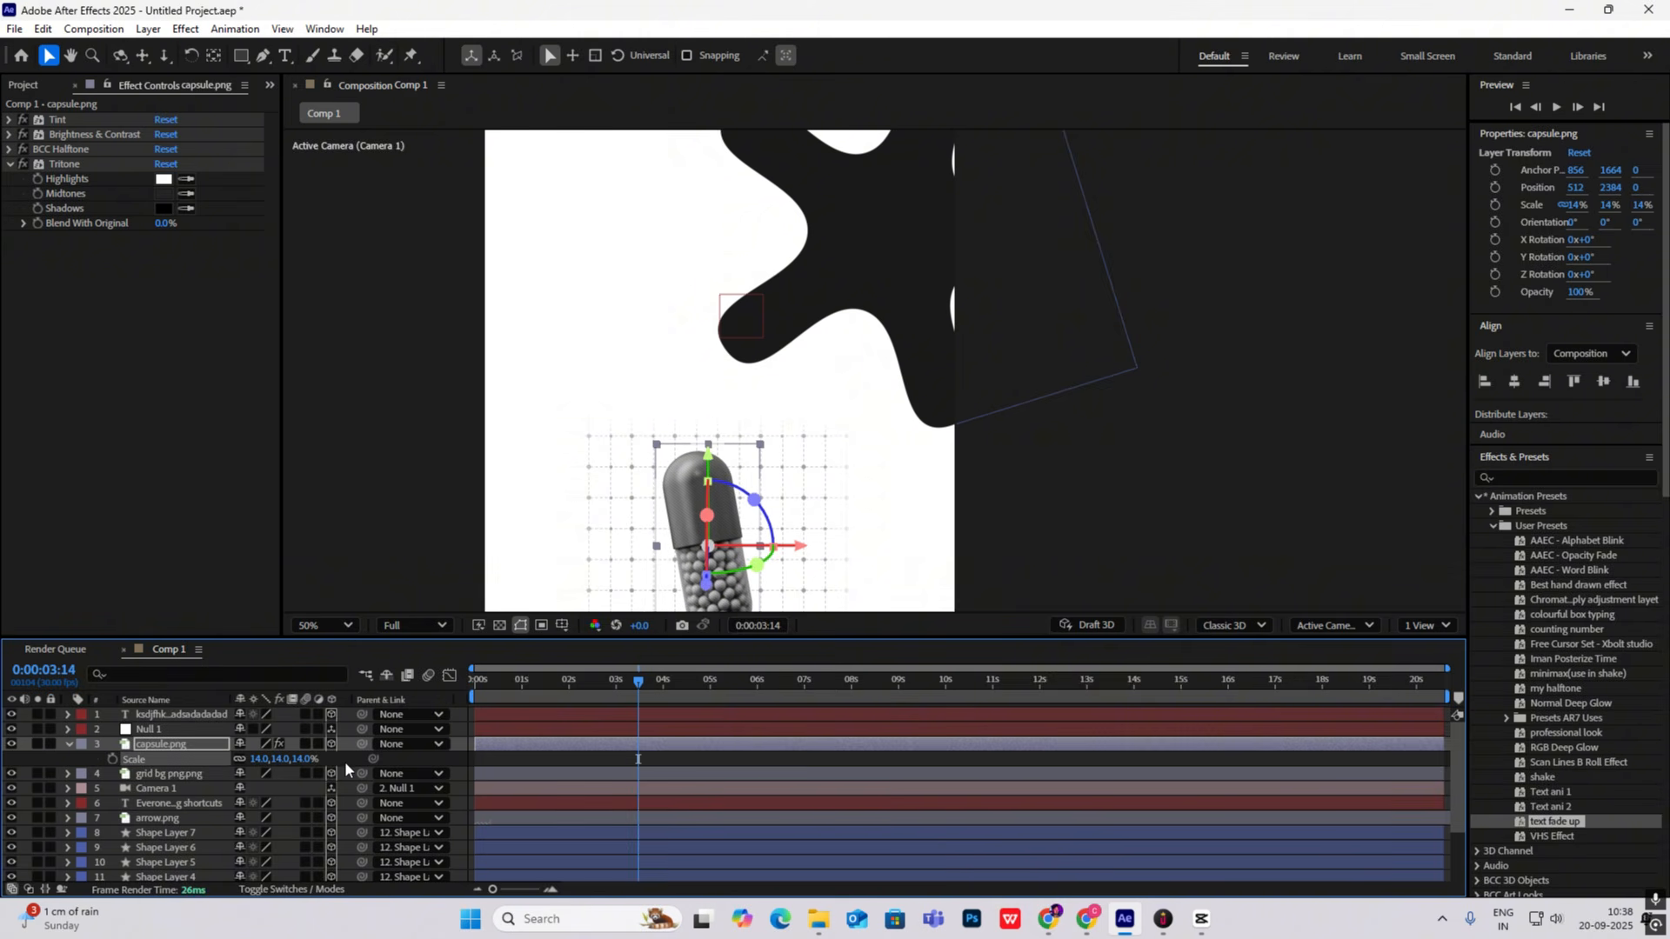
key("shift+r")
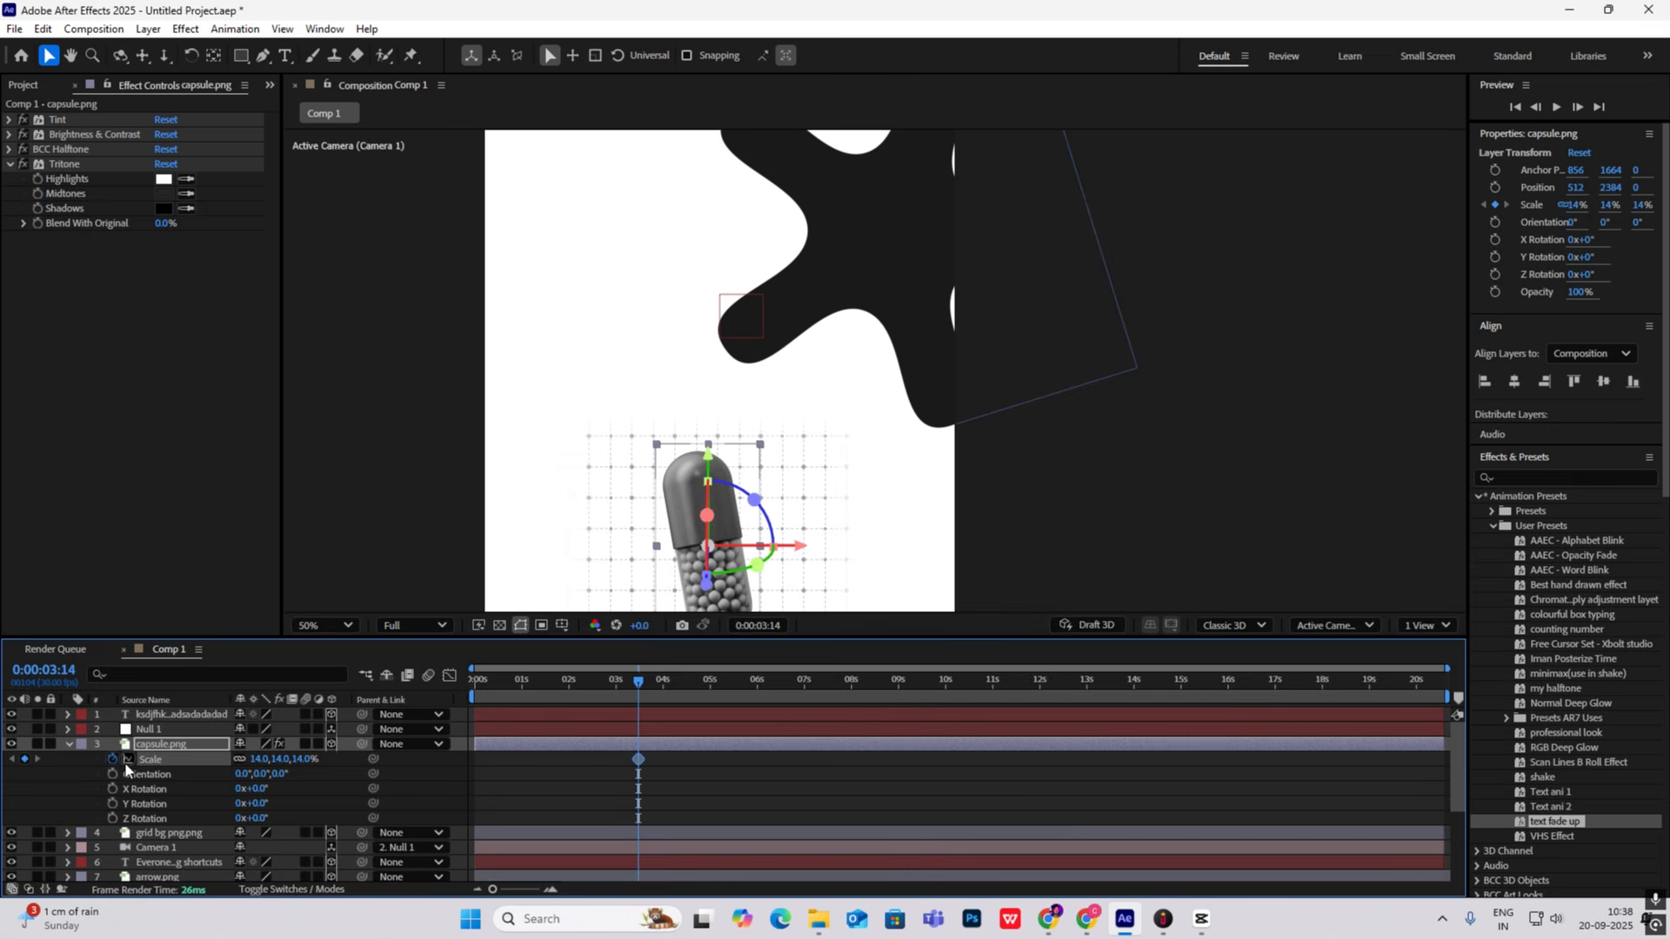
left_click(114, 818)
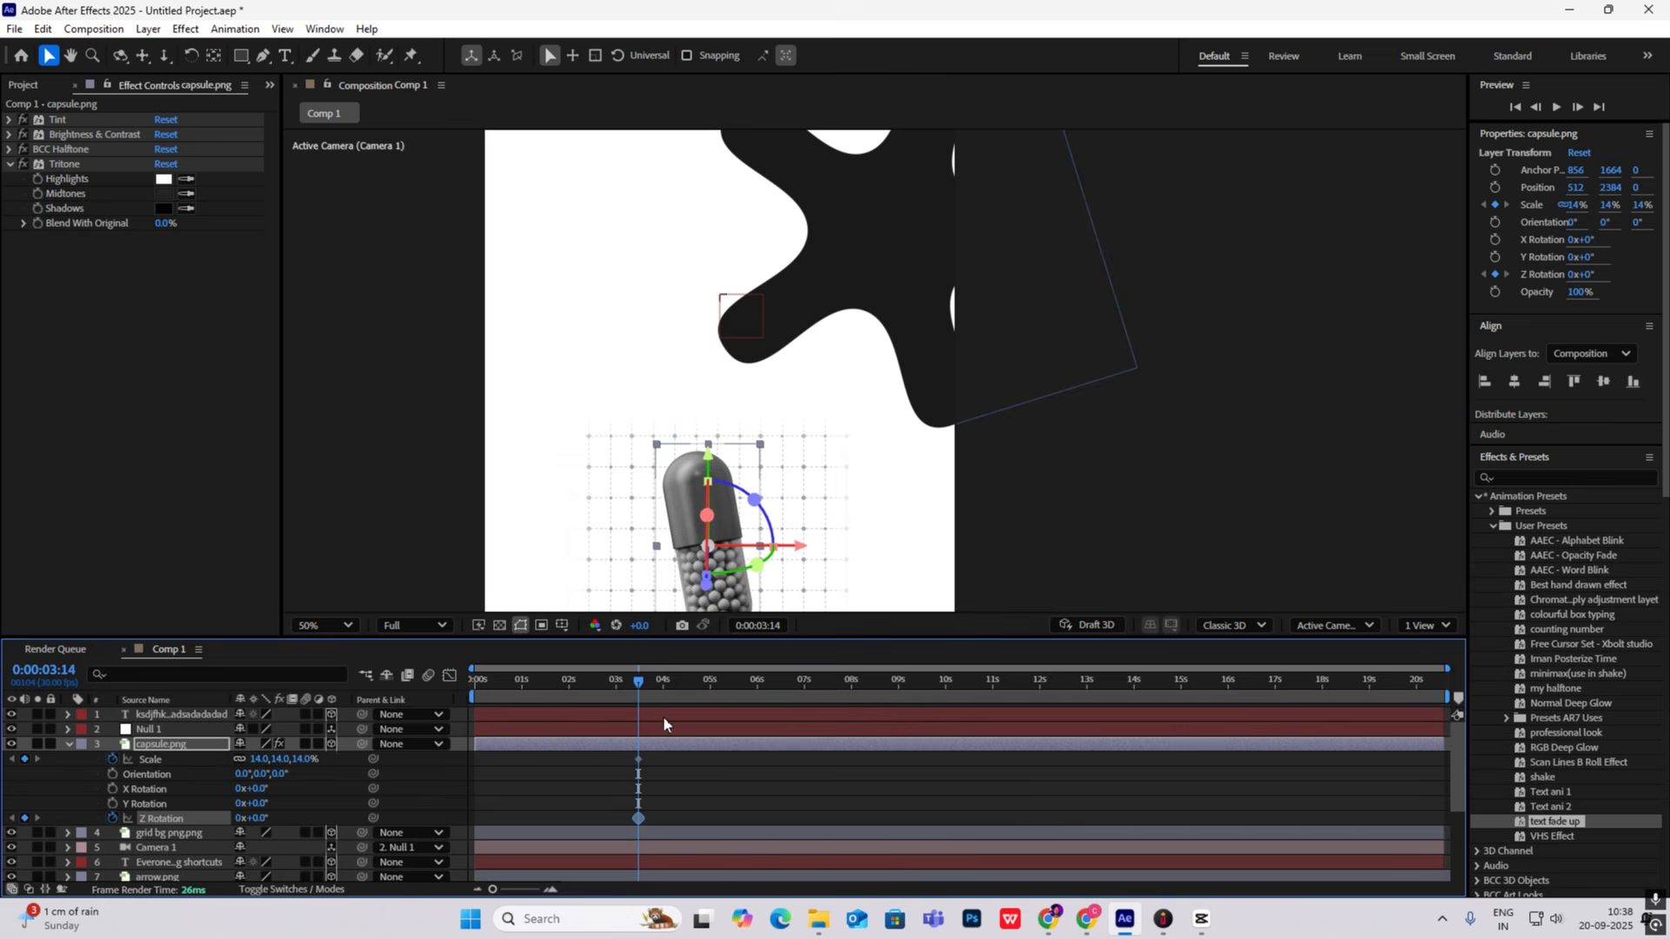
Step: At 0:00:05:11, set the capsule's scale to 12% and its Z Rotation to 32°
left_click(675, 680)
left_click_drag(675, 680, 728, 684)
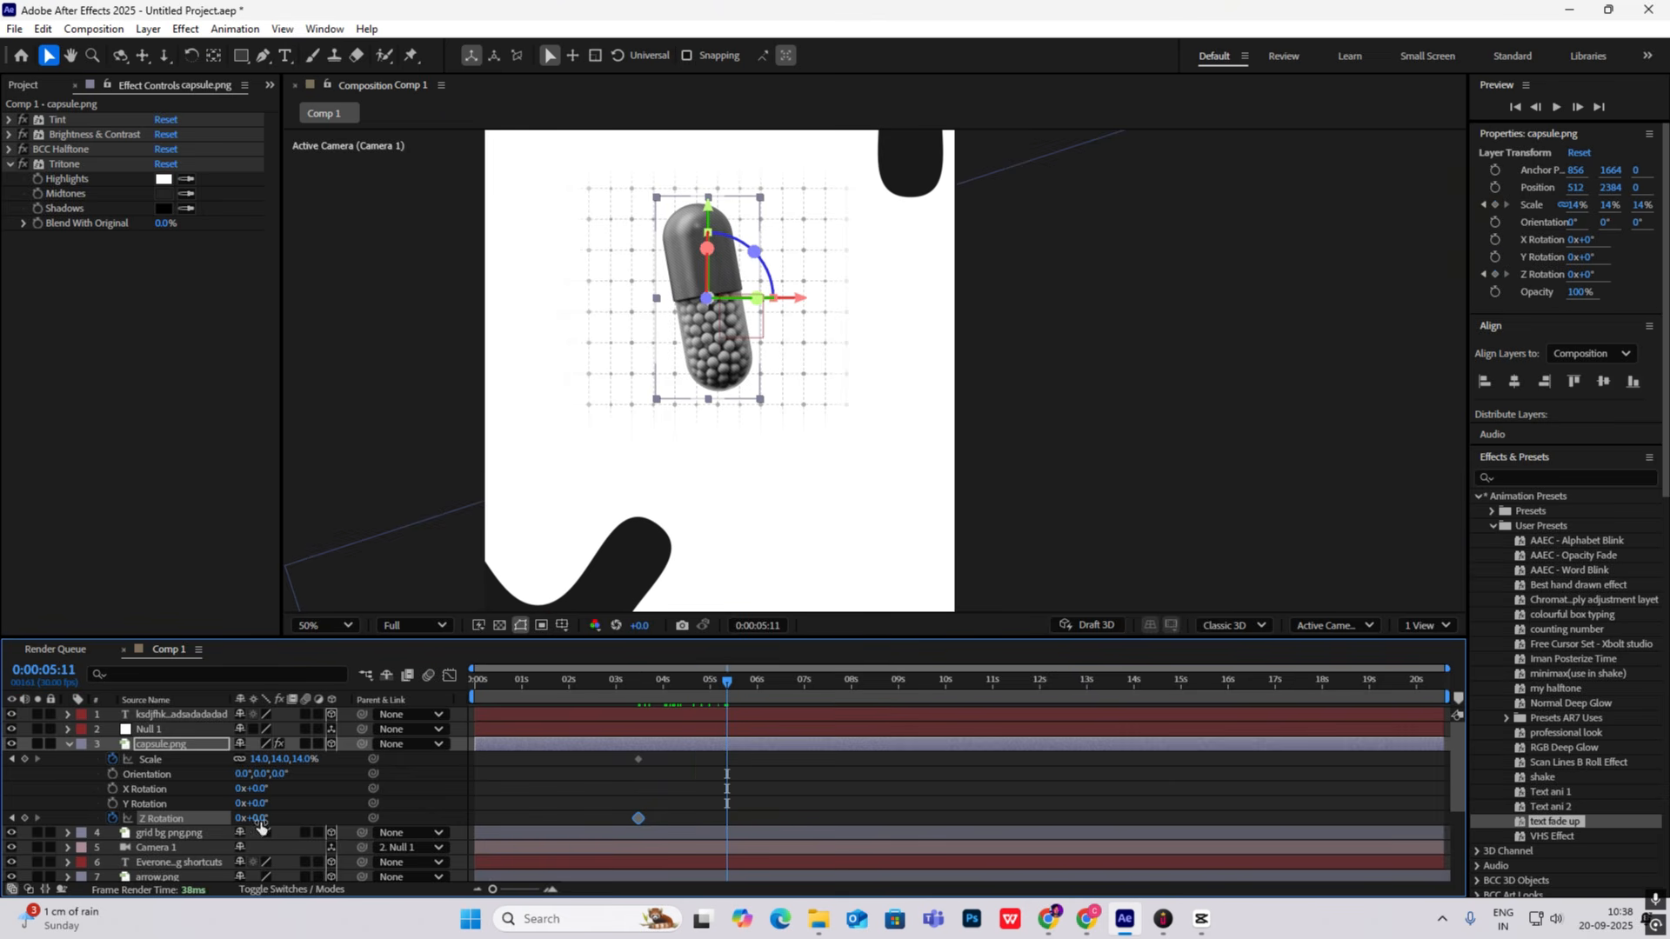
left_click_drag(297, 762, 292, 762)
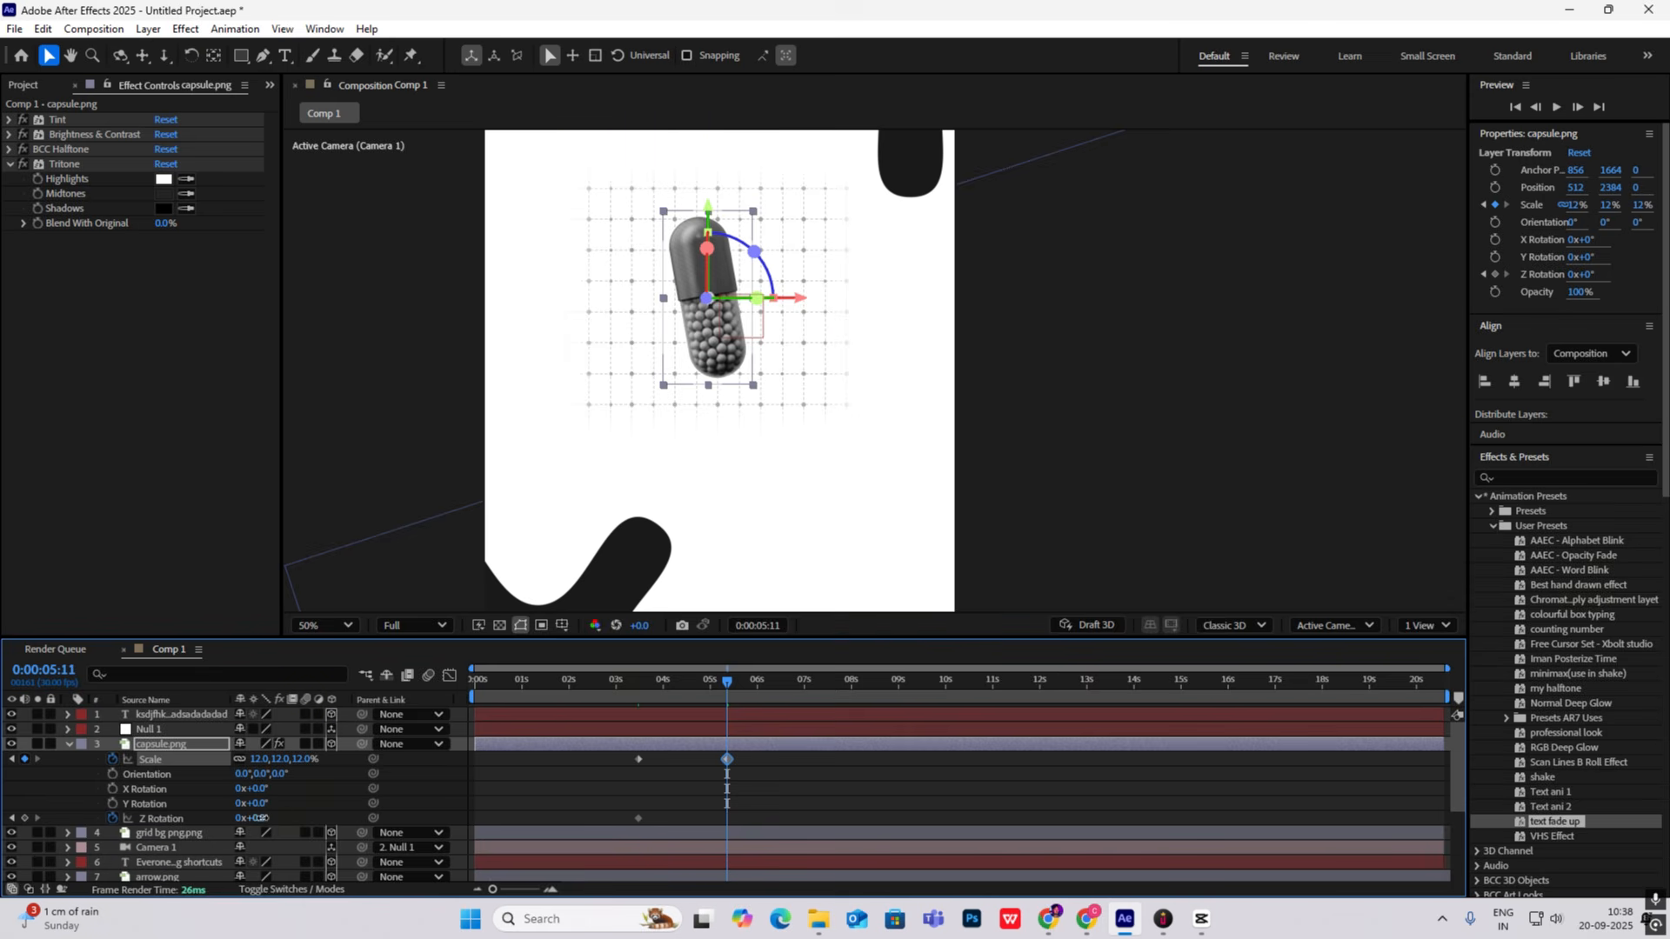
left_click_drag(261, 819, 292, 820)
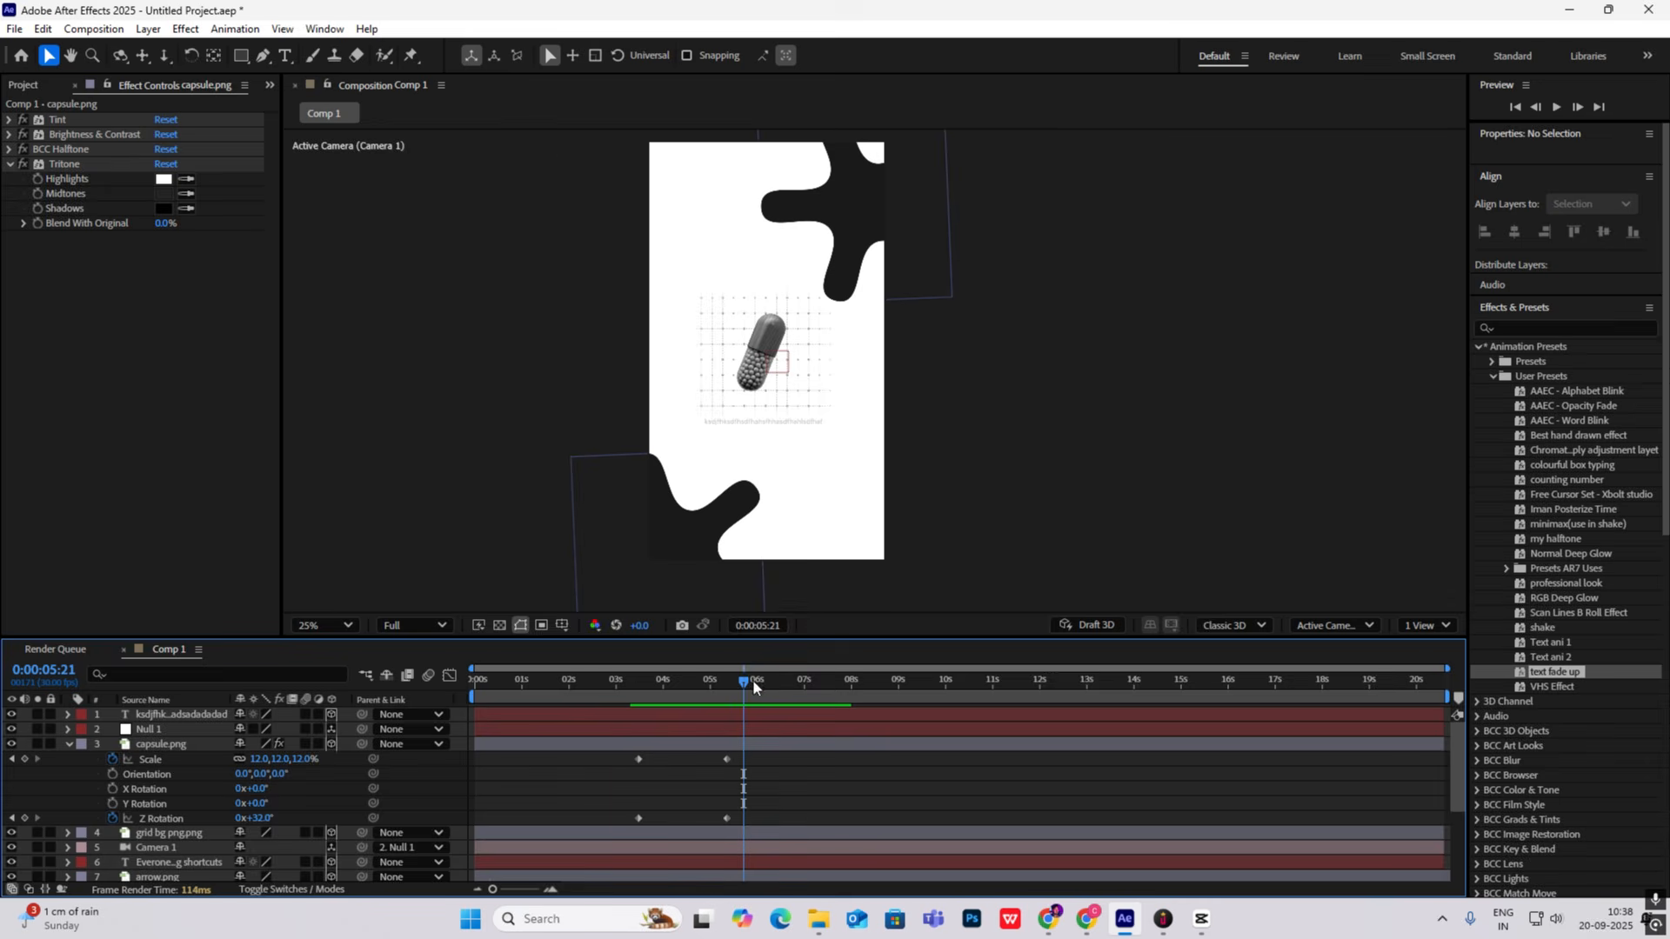
Step: Preview the capsule animation from 0:00:03:01 and compare it with the CapCut reference clip at 00:00:03:14
left_click_drag(752, 680, 618, 688)
key("space")
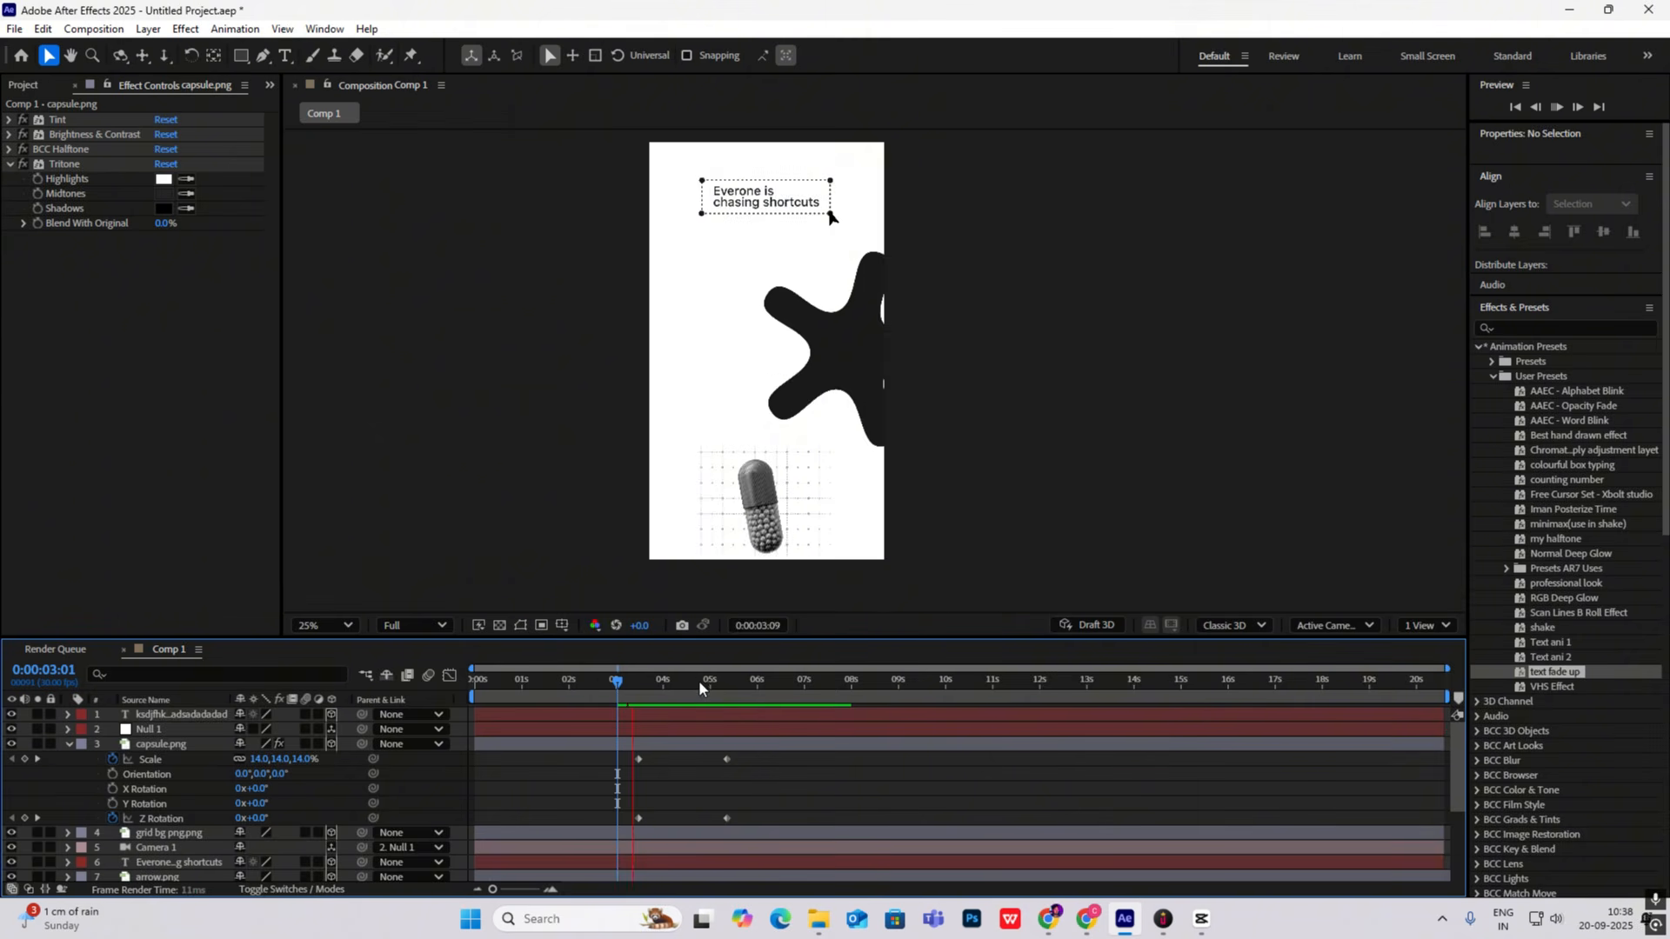
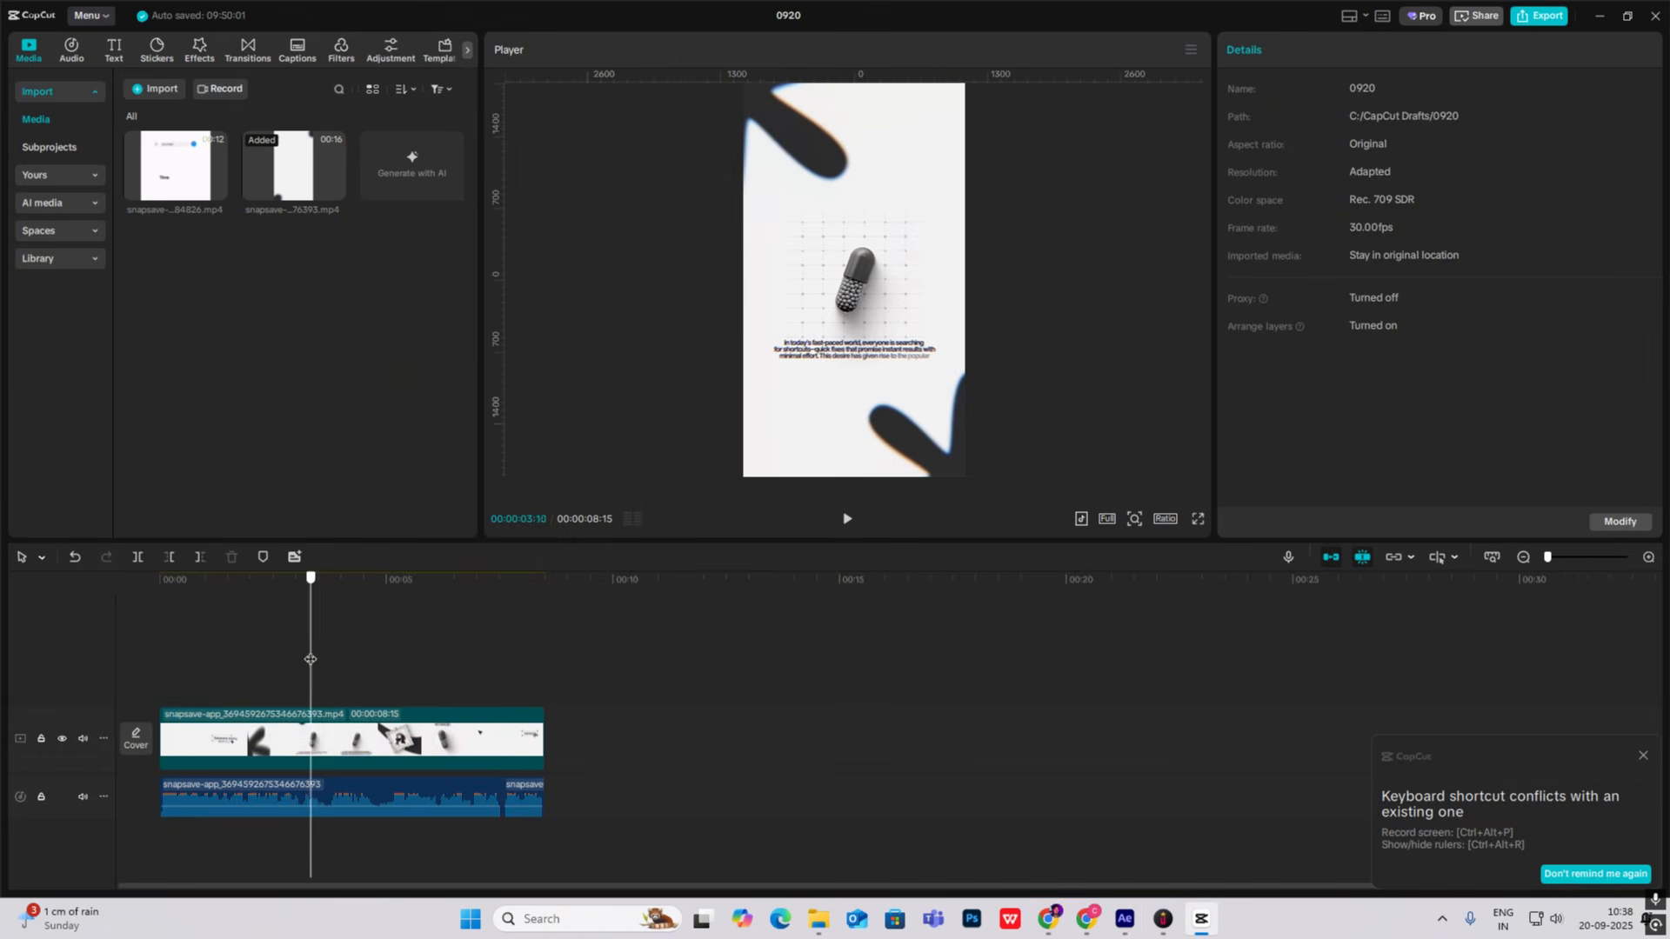
mouse_move(310, 659)
left_mouse_down()
mouse_move(295, 660)
mouse_move(343, 659)
mouse_move(265, 660)
mouse_move(317, 659)
left_mouse_up()
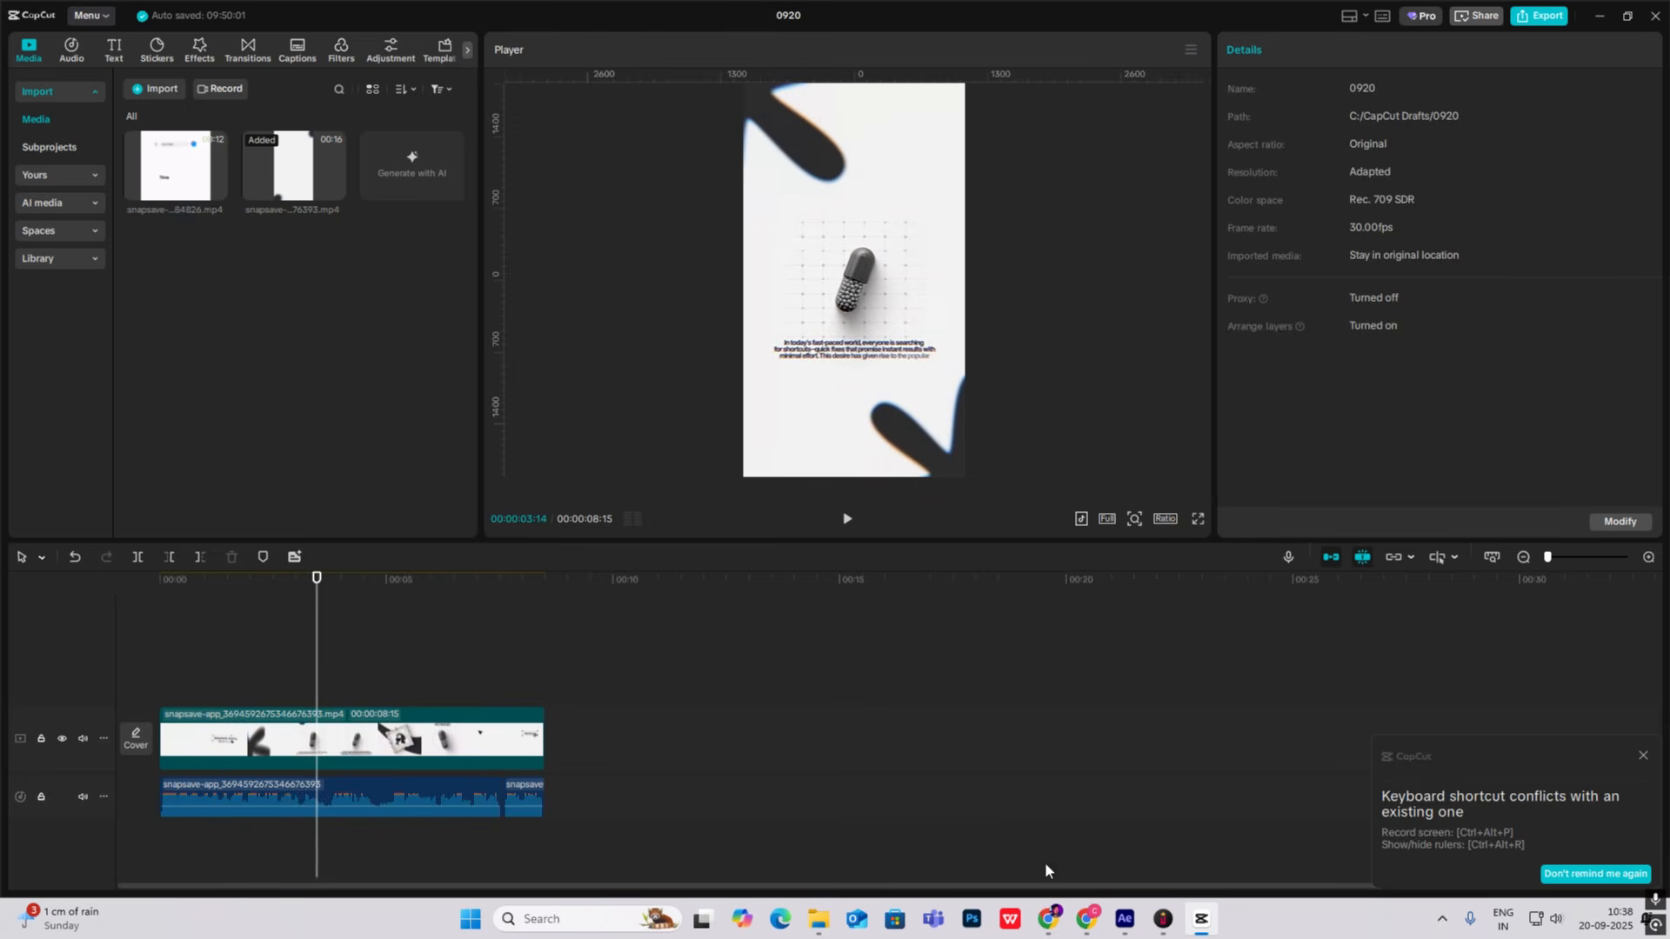
left_click(1201, 920)
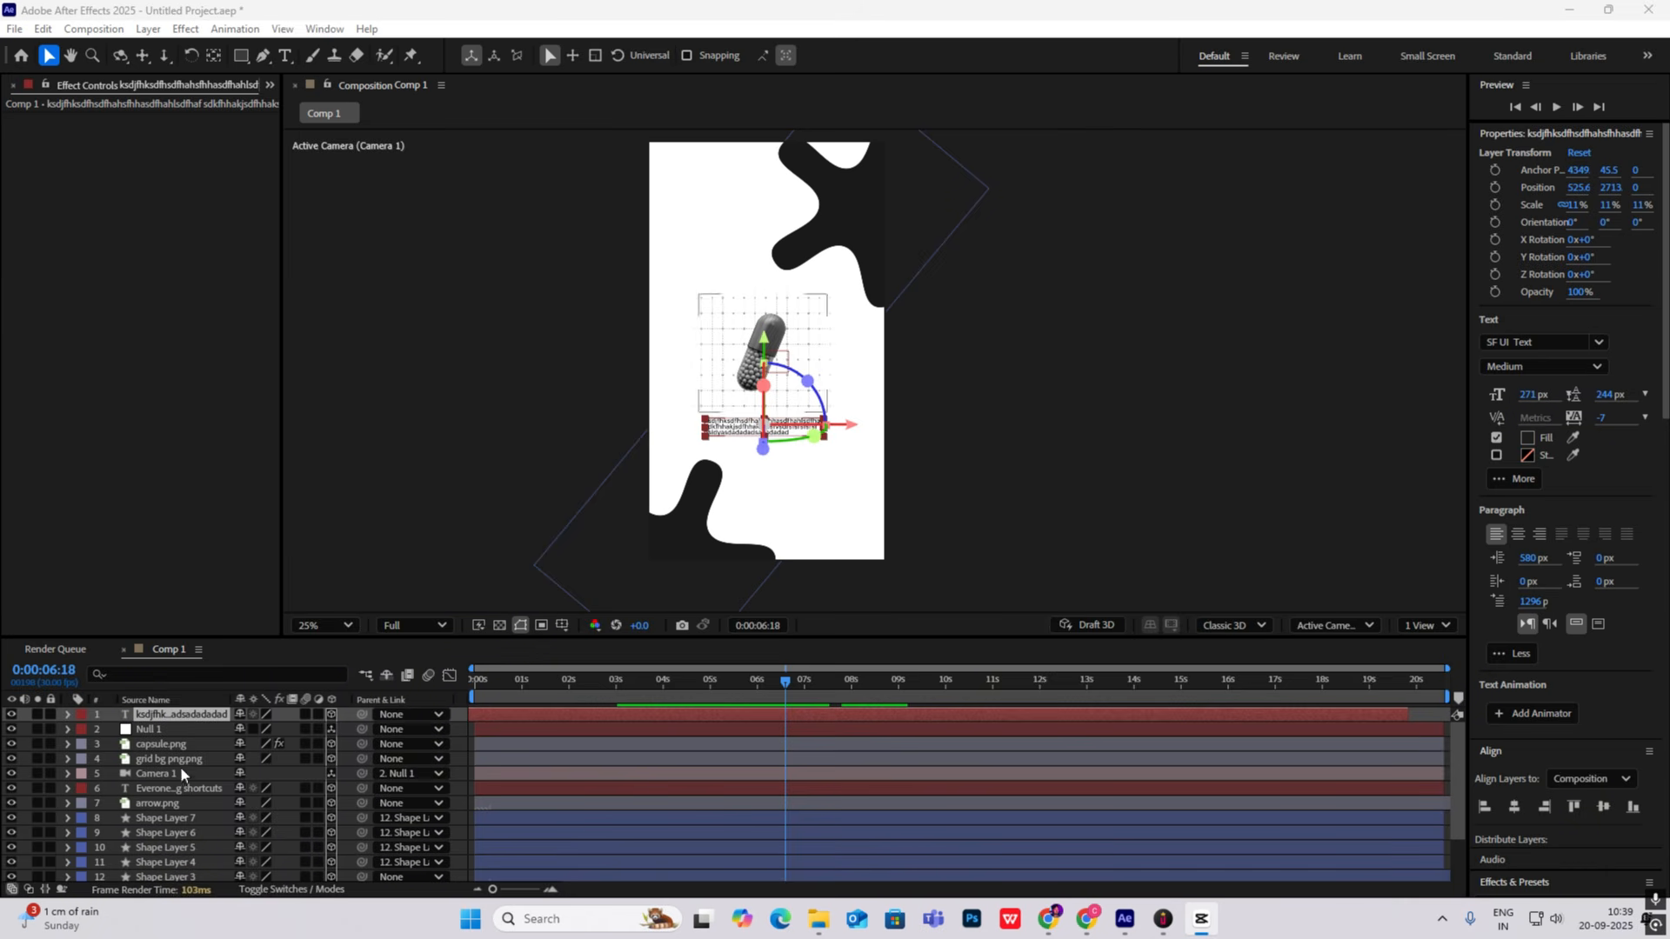
Step: Add a Null 1 Position keyframe at about 0:00:05:07, set its Z position to -303 at 0:00:07:01, and preview the move
left_click(179, 729)
key("p")
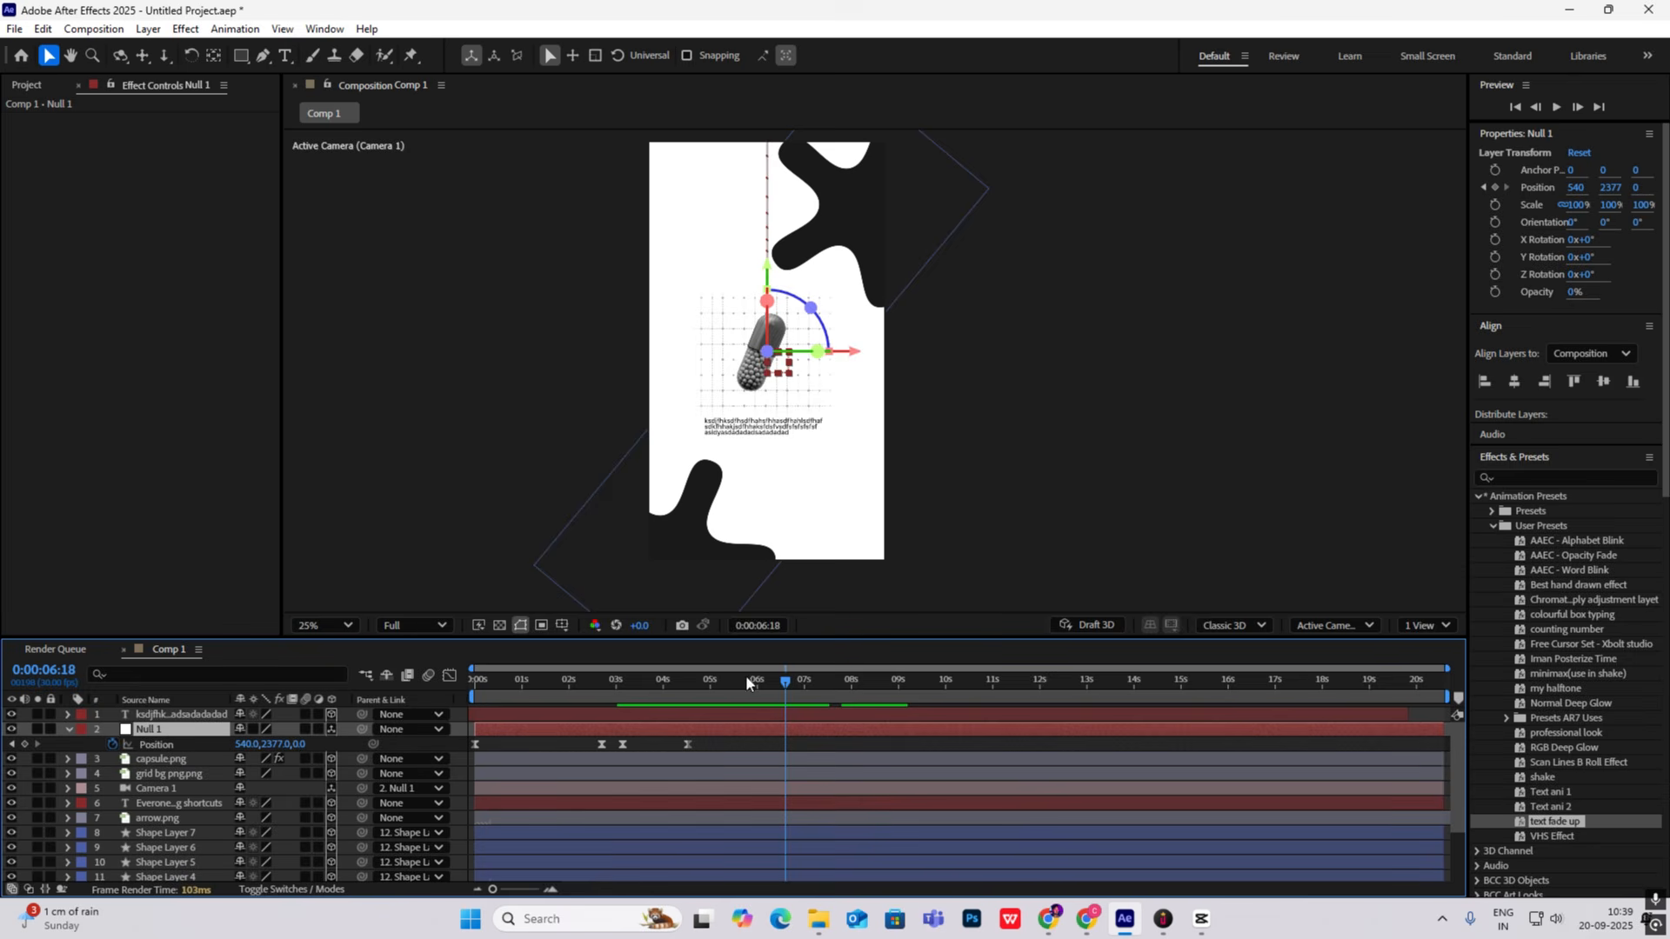
mouse_move(790, 678)
left_mouse_down()
mouse_move(691, 689)
mouse_move(762, 703)
mouse_move(668, 713)
mouse_move(726, 724)
mouse_move(844, 693)
mouse_move(801, 702)
left_mouse_up()
left_click(25, 744)
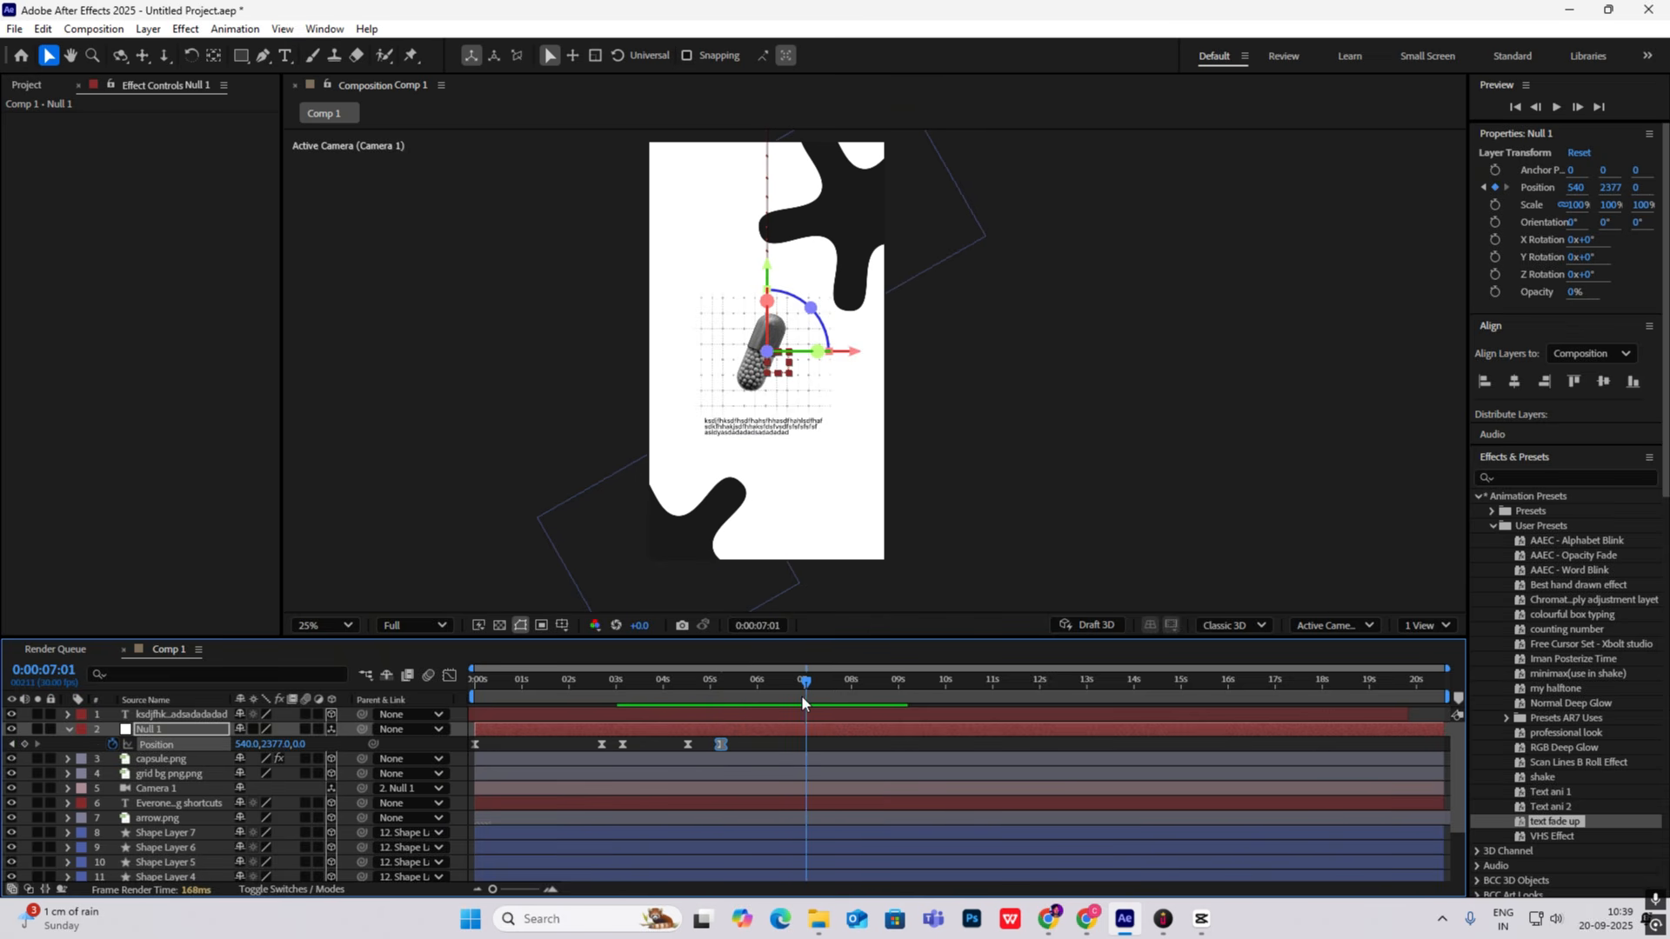
left_click_drag(301, 745, 59, 772)
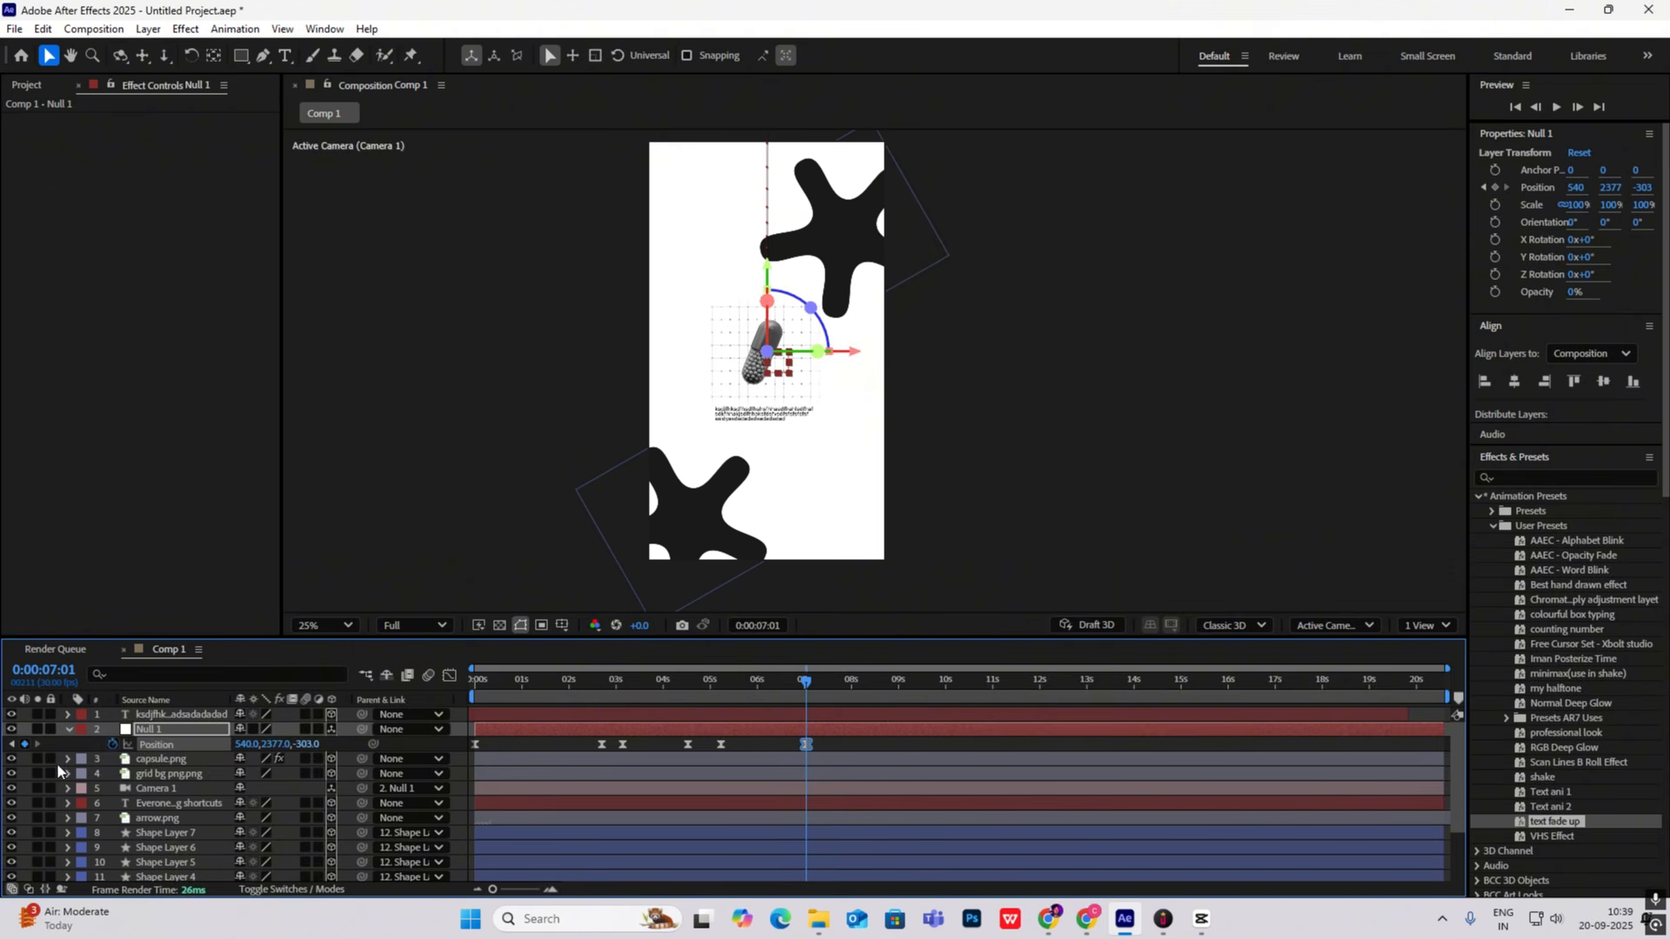
left_click_drag(807, 686, 633, 681)
key("space")
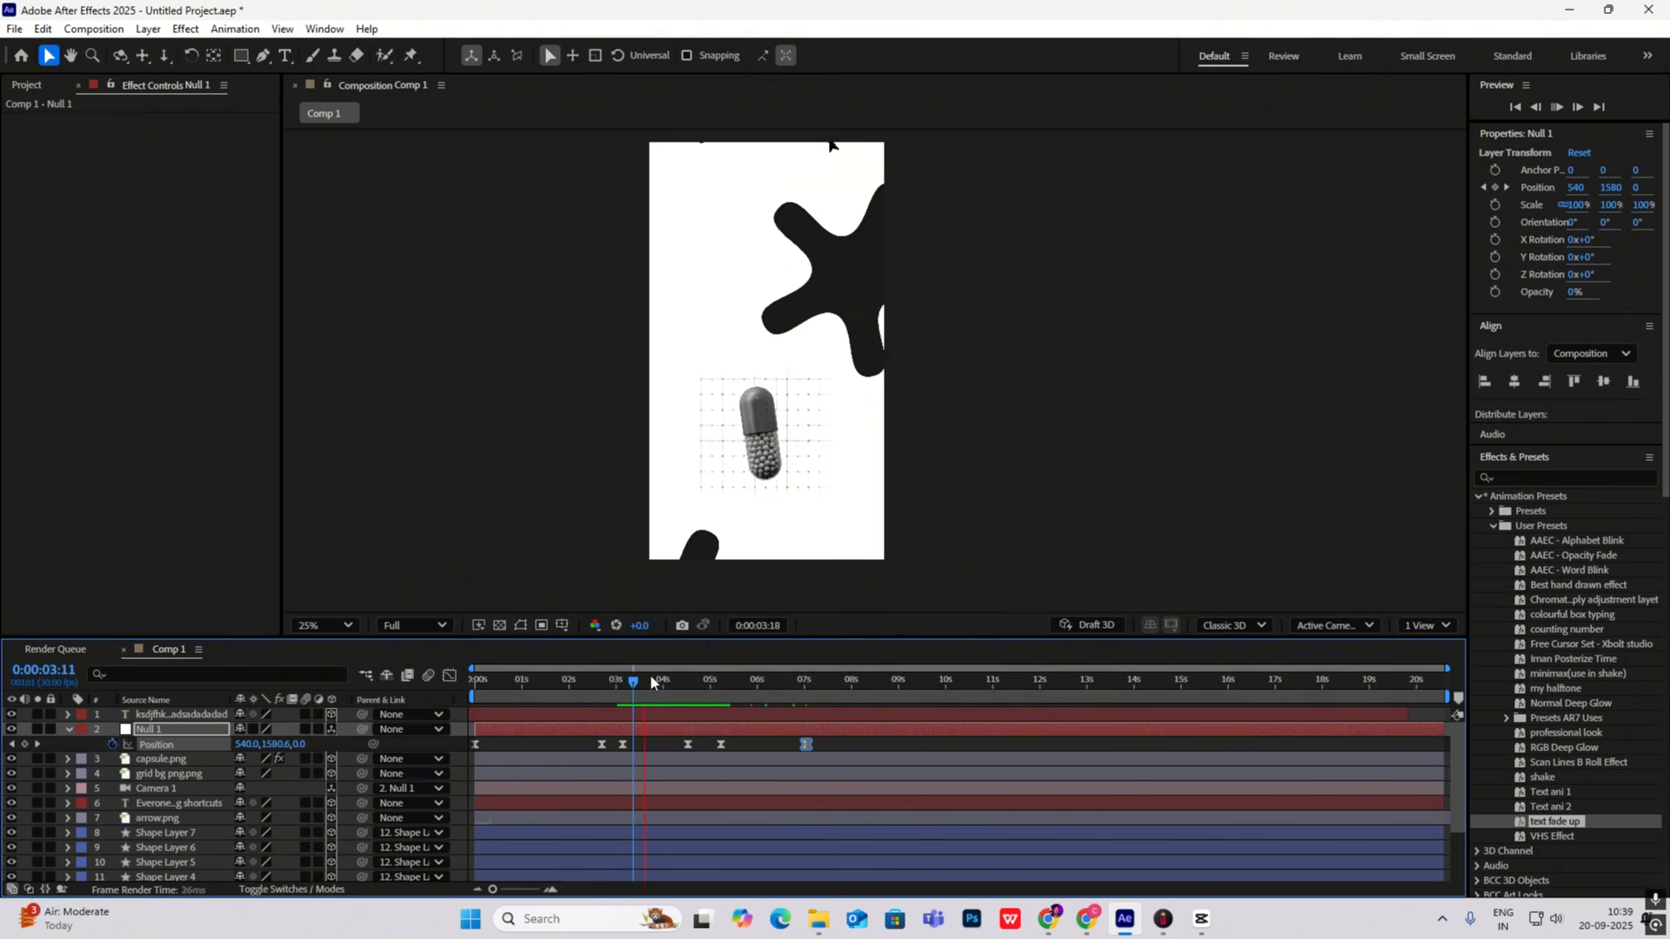
Step: Lengthen the outgoing speed-graph handle of Null 1's Position keyframe at about 0:00:05:07 so the move to 0:00:07:01 starts more gently
left_click_drag(840, 740, 714, 777)
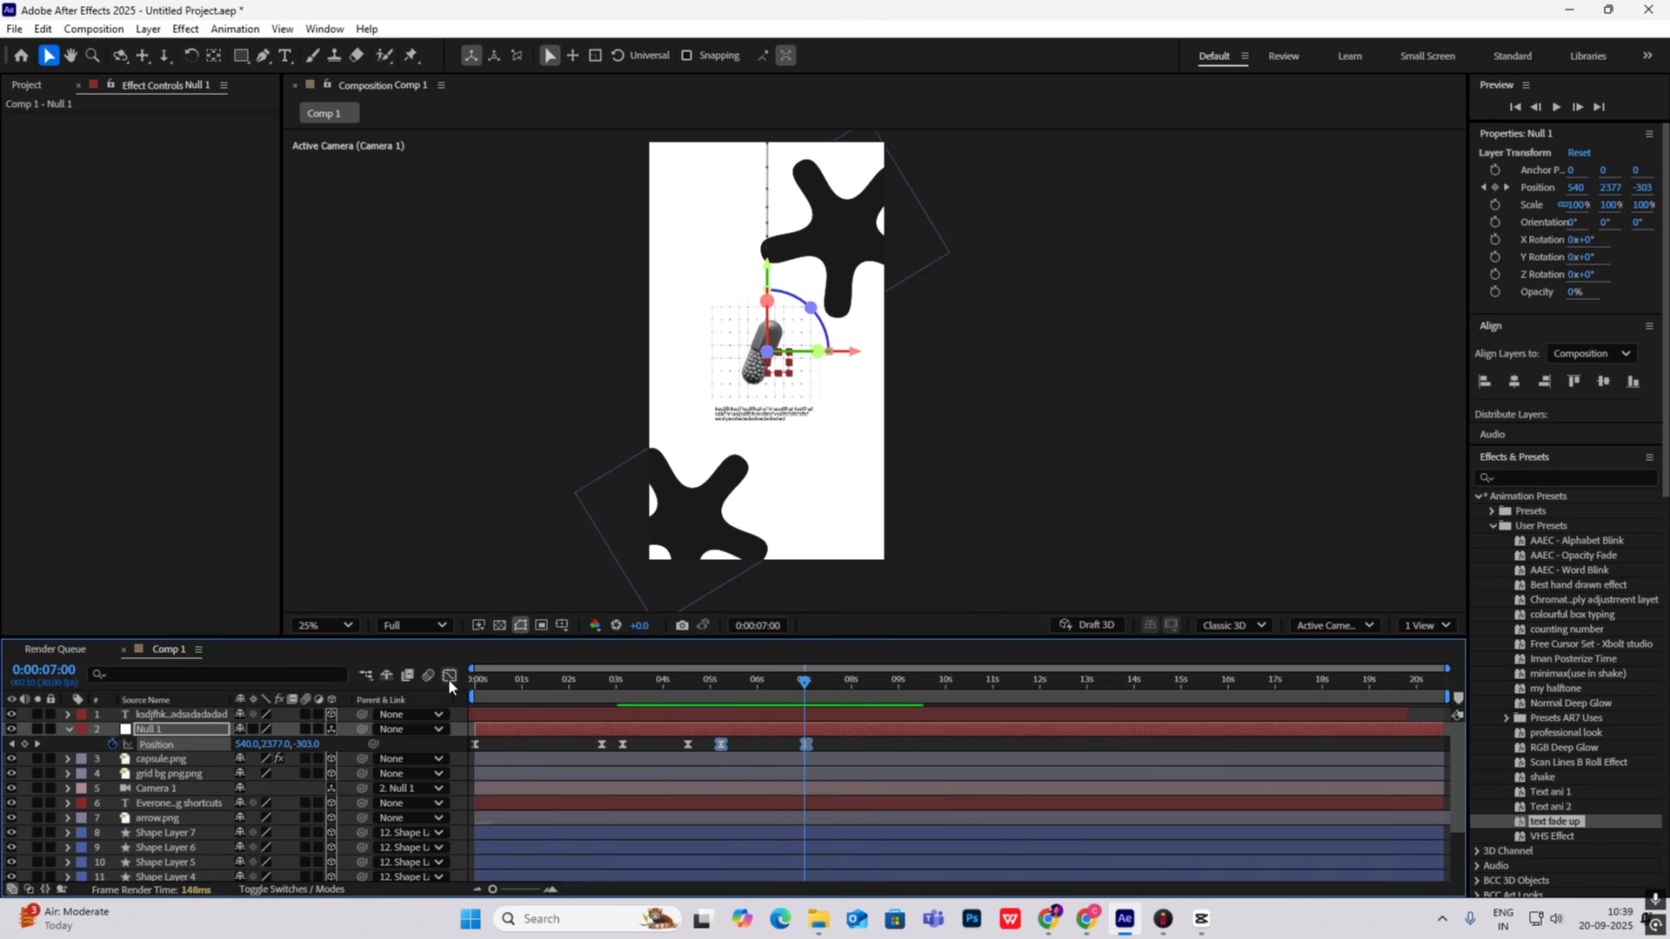
left_click(450, 682)
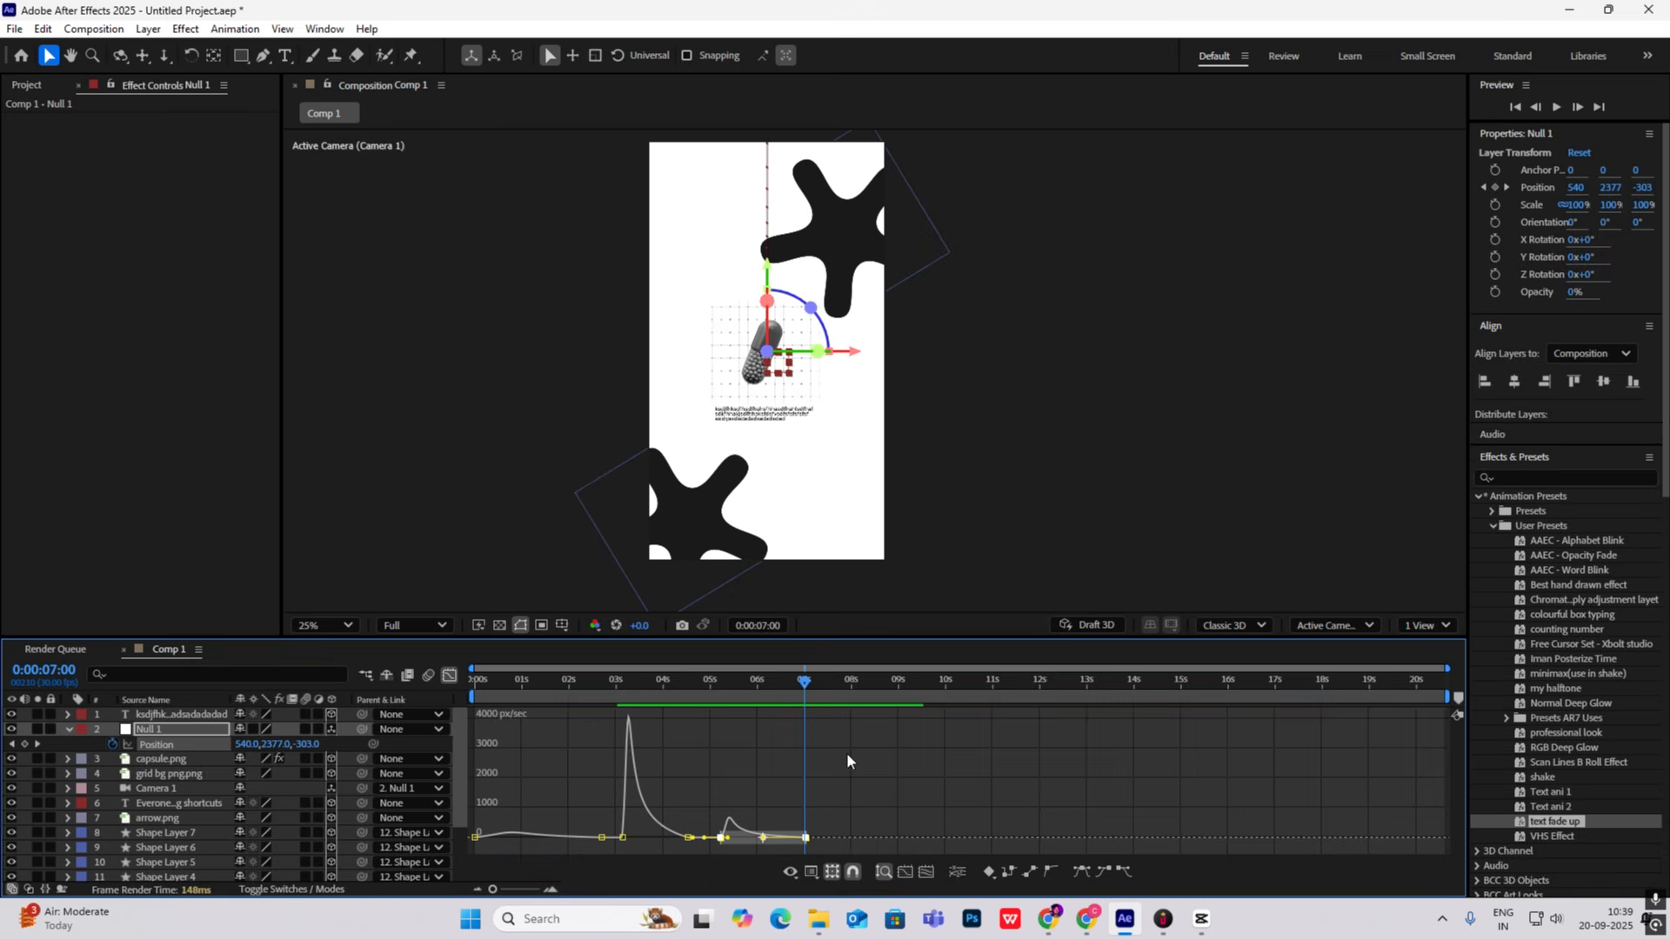
scroll(774, 837, "up", 2)
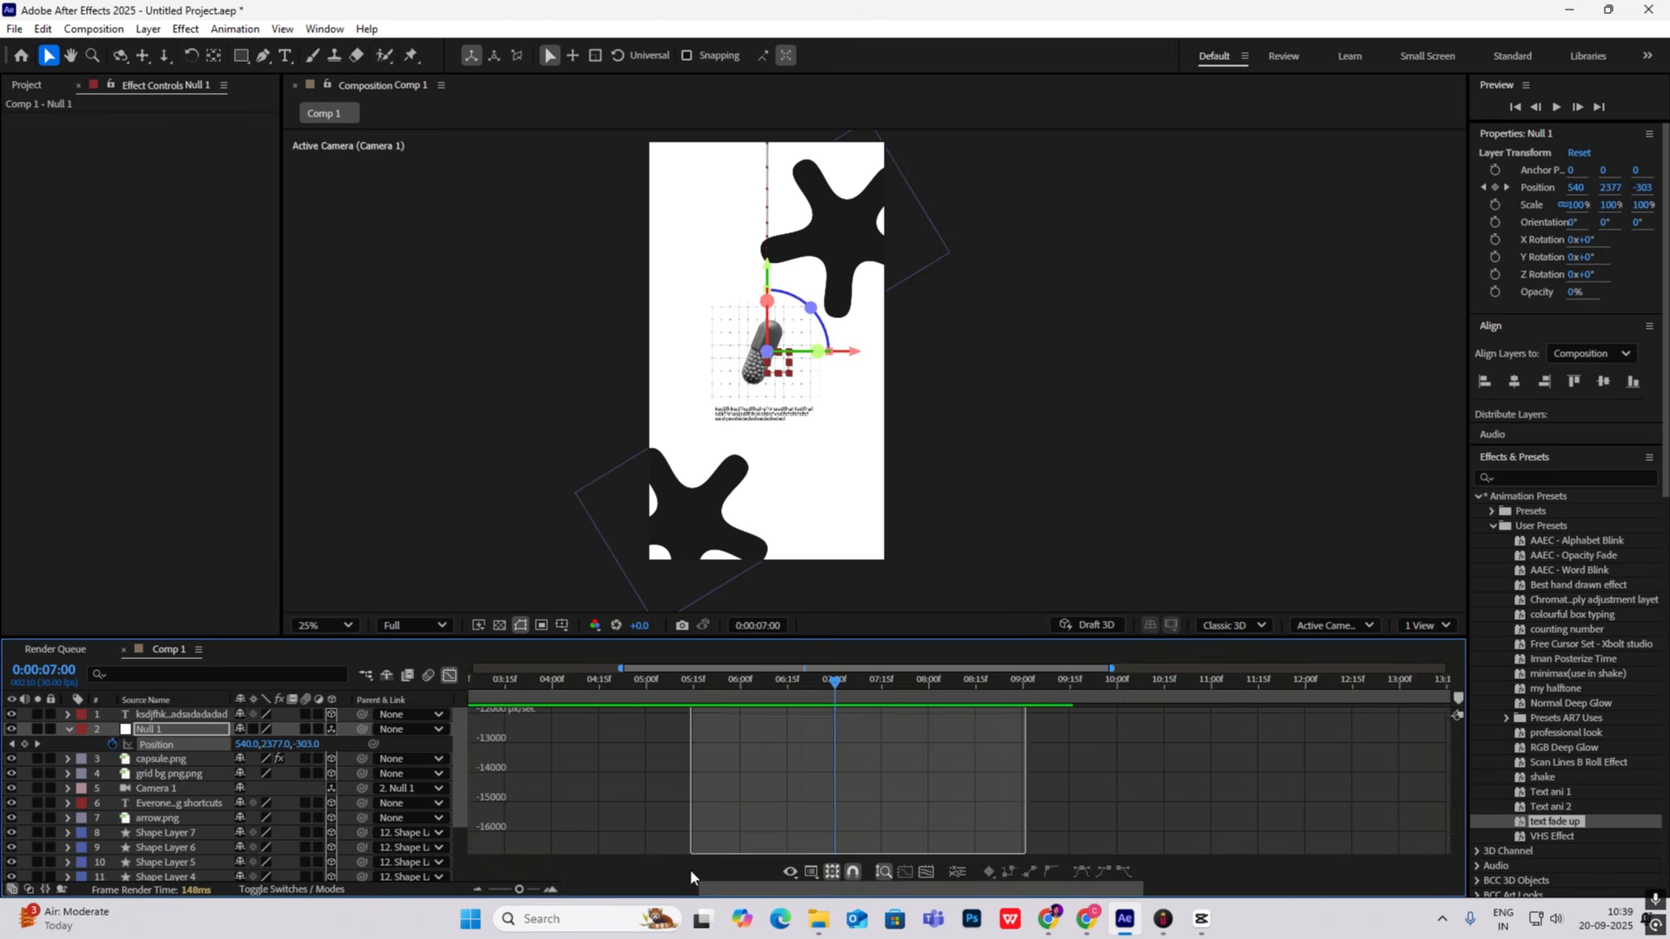
left_click_drag(681, 838, 714, 838)
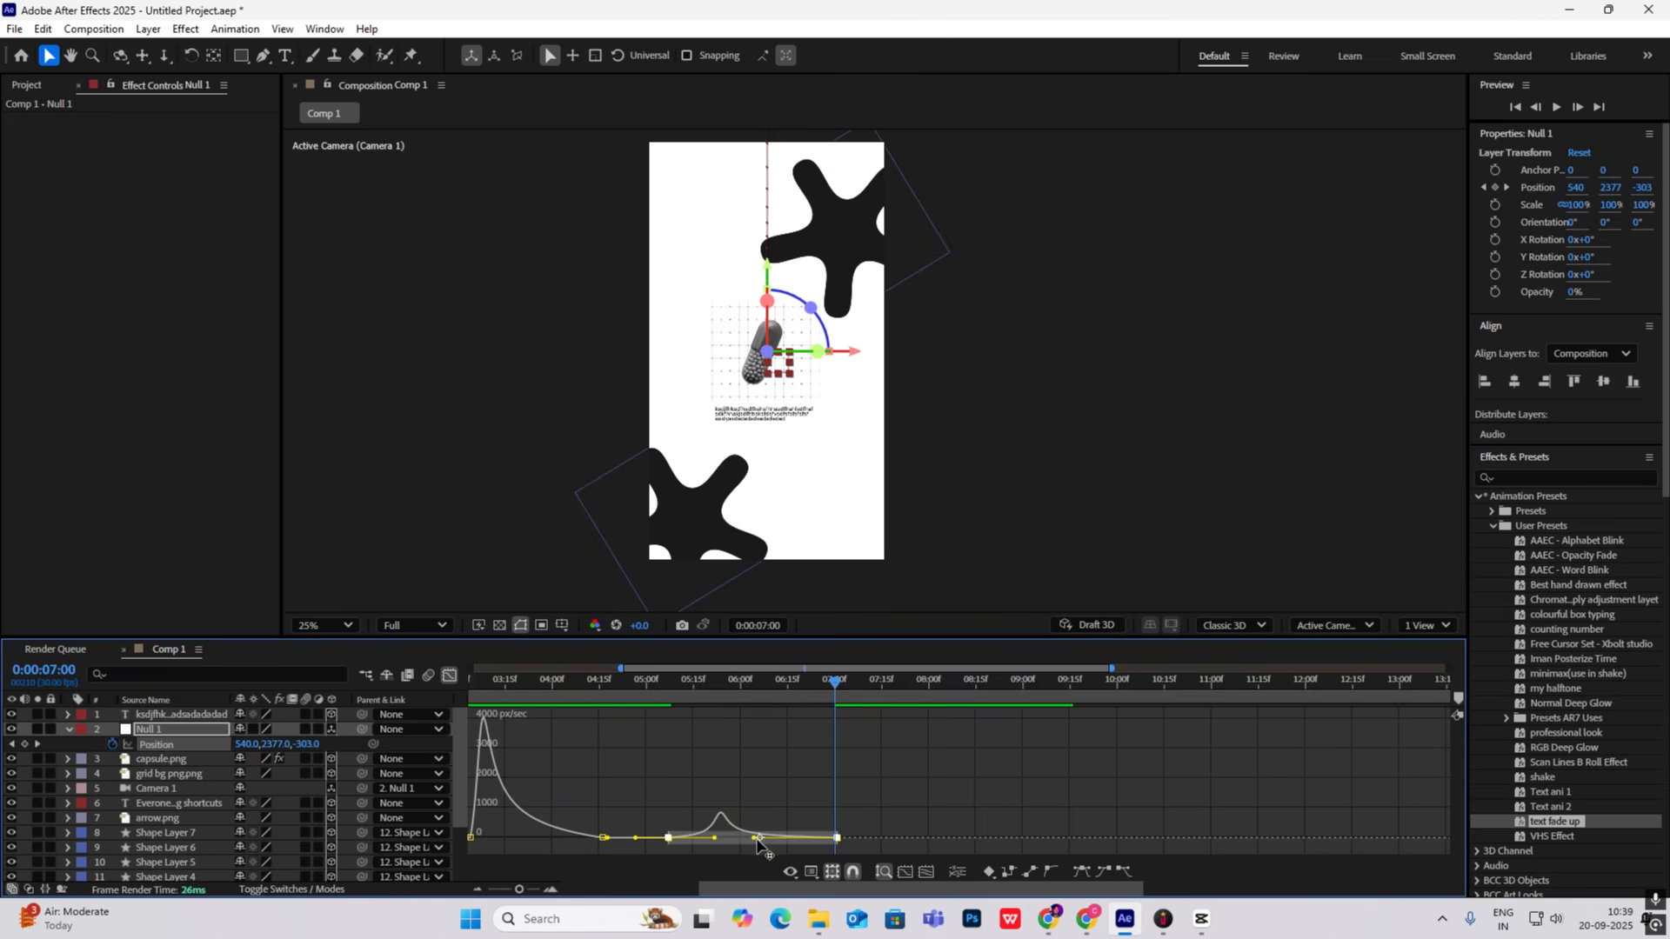
left_click(450, 679)
Step: Switch to CapCut, examine the reference clip just after 00:00:03:14, and return to After Effects
left_click(1201, 919)
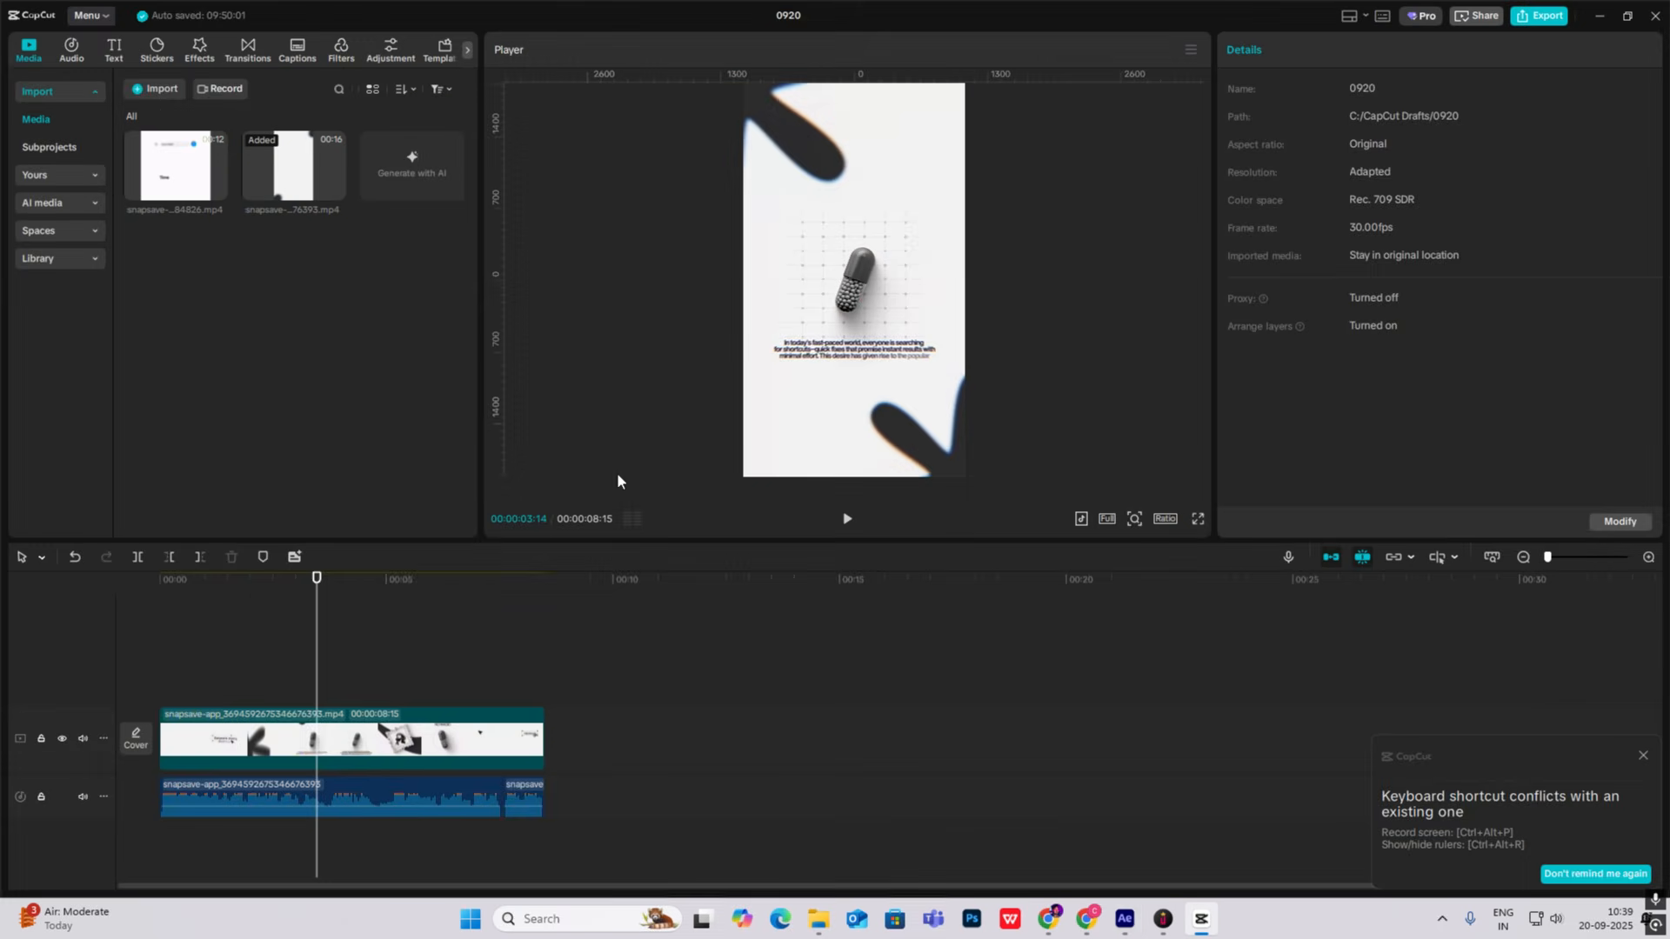
left_click_drag(325, 624, 336, 636)
left_click(1202, 920)
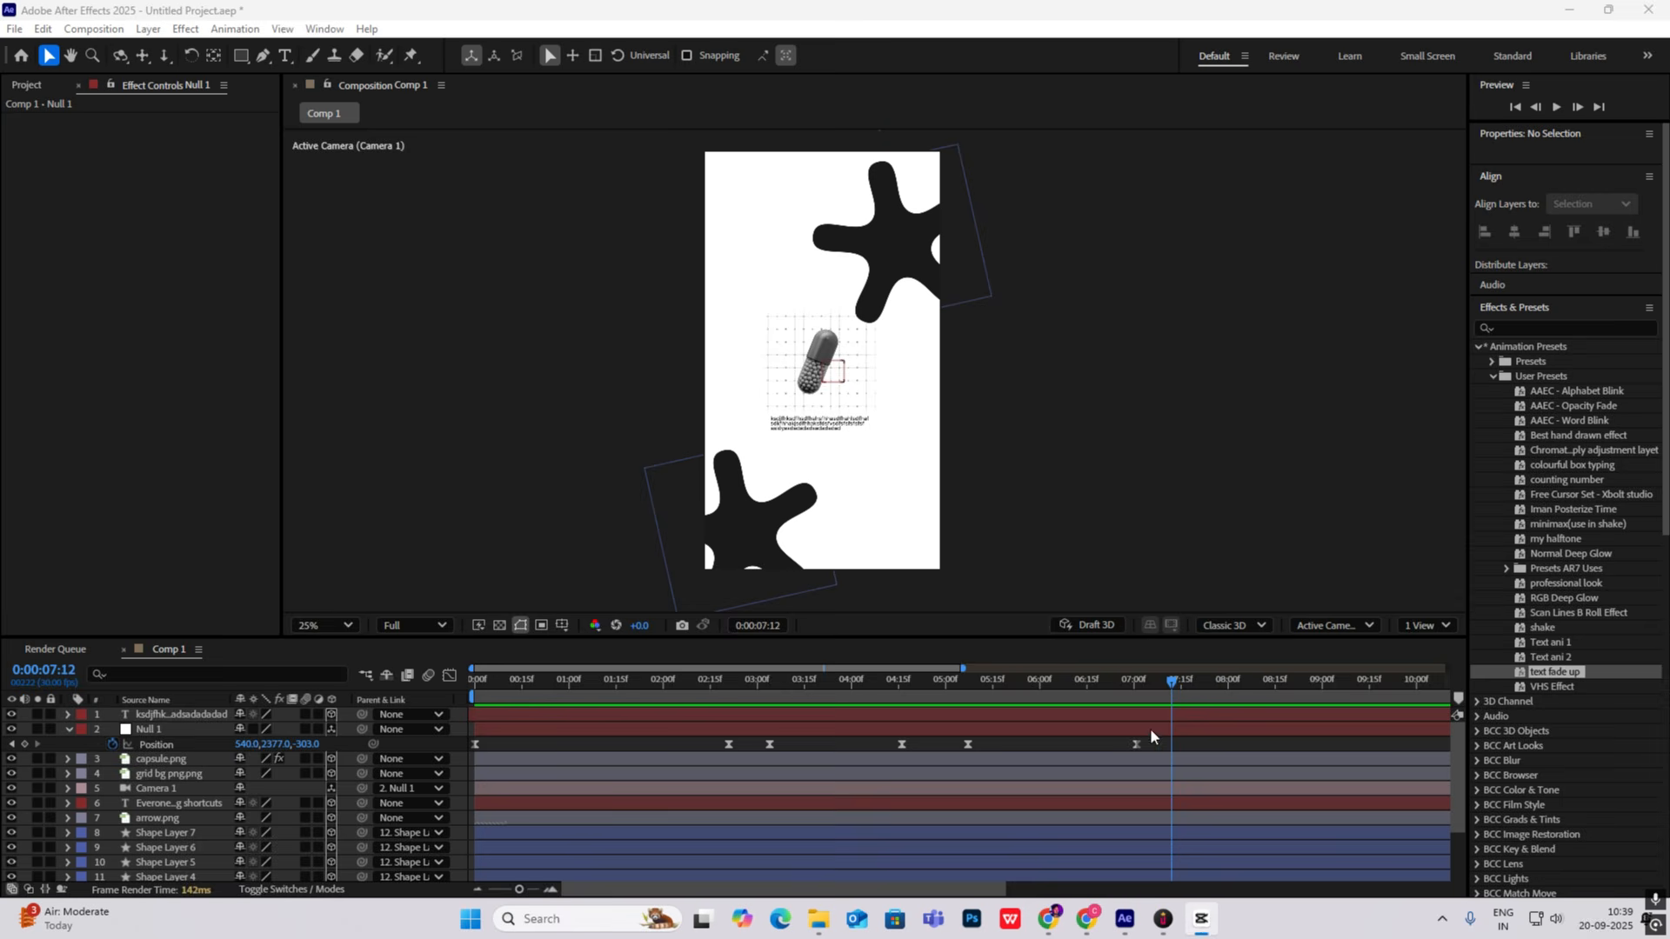
Step: Move Null 1's last Position keyframe to about 0:00:06:25 and add a holding Position keyframe at 0:00:07:04
left_click_drag(1173, 682, 1100, 690)
left_click(66, 734)
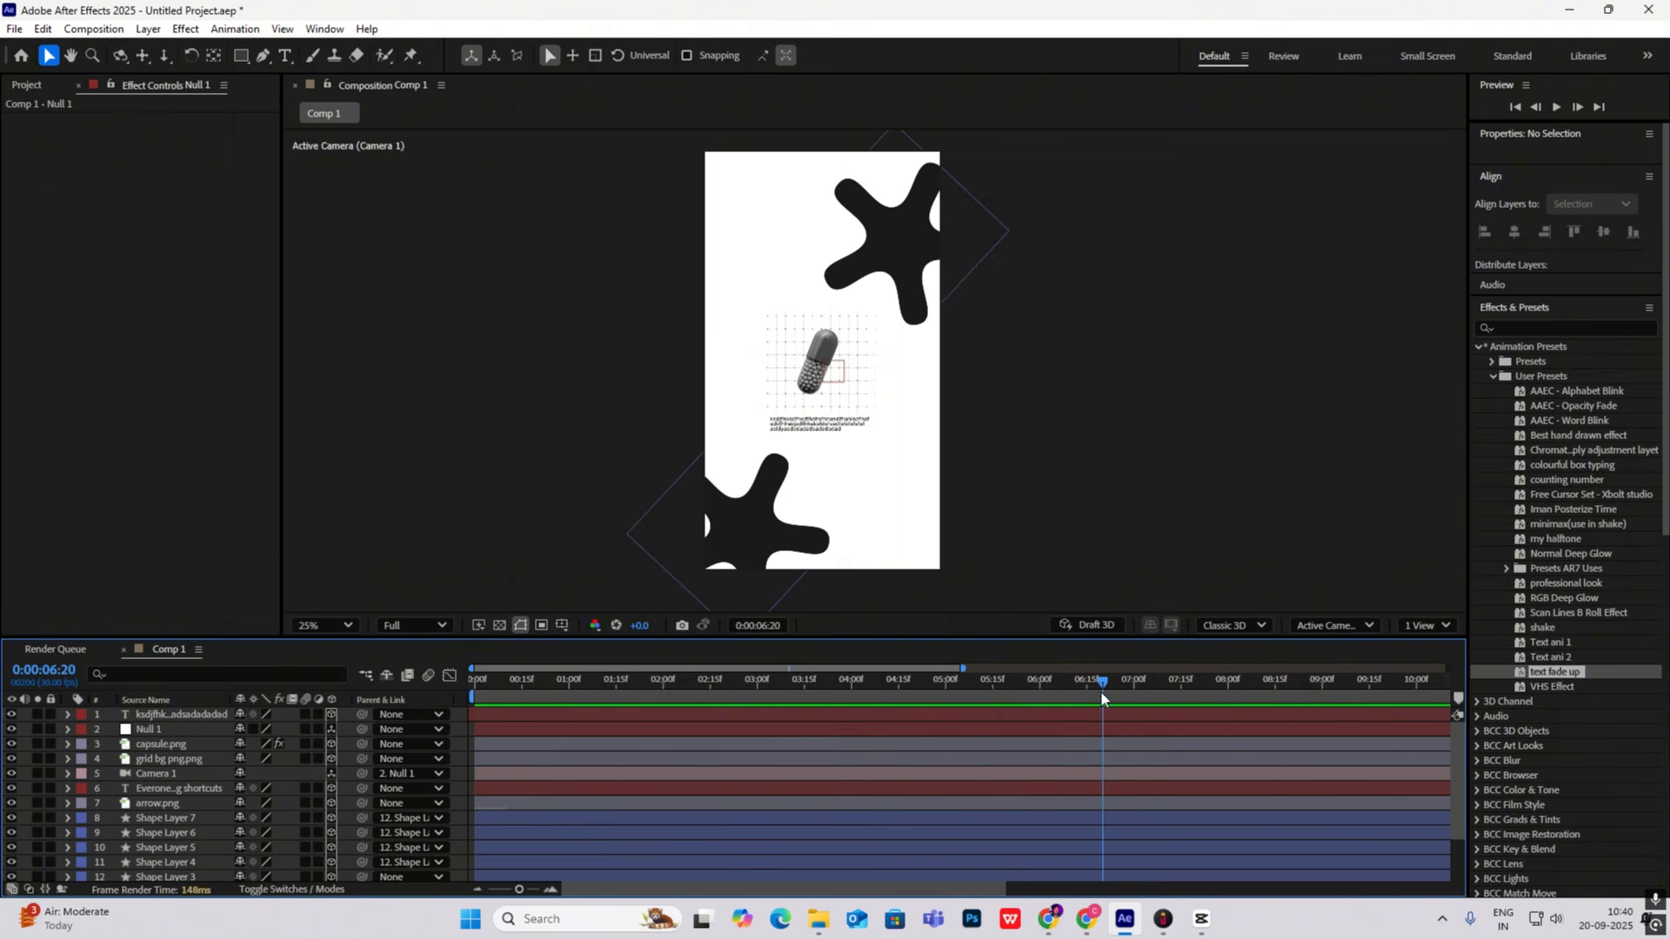
left_click(174, 735)
key("p")
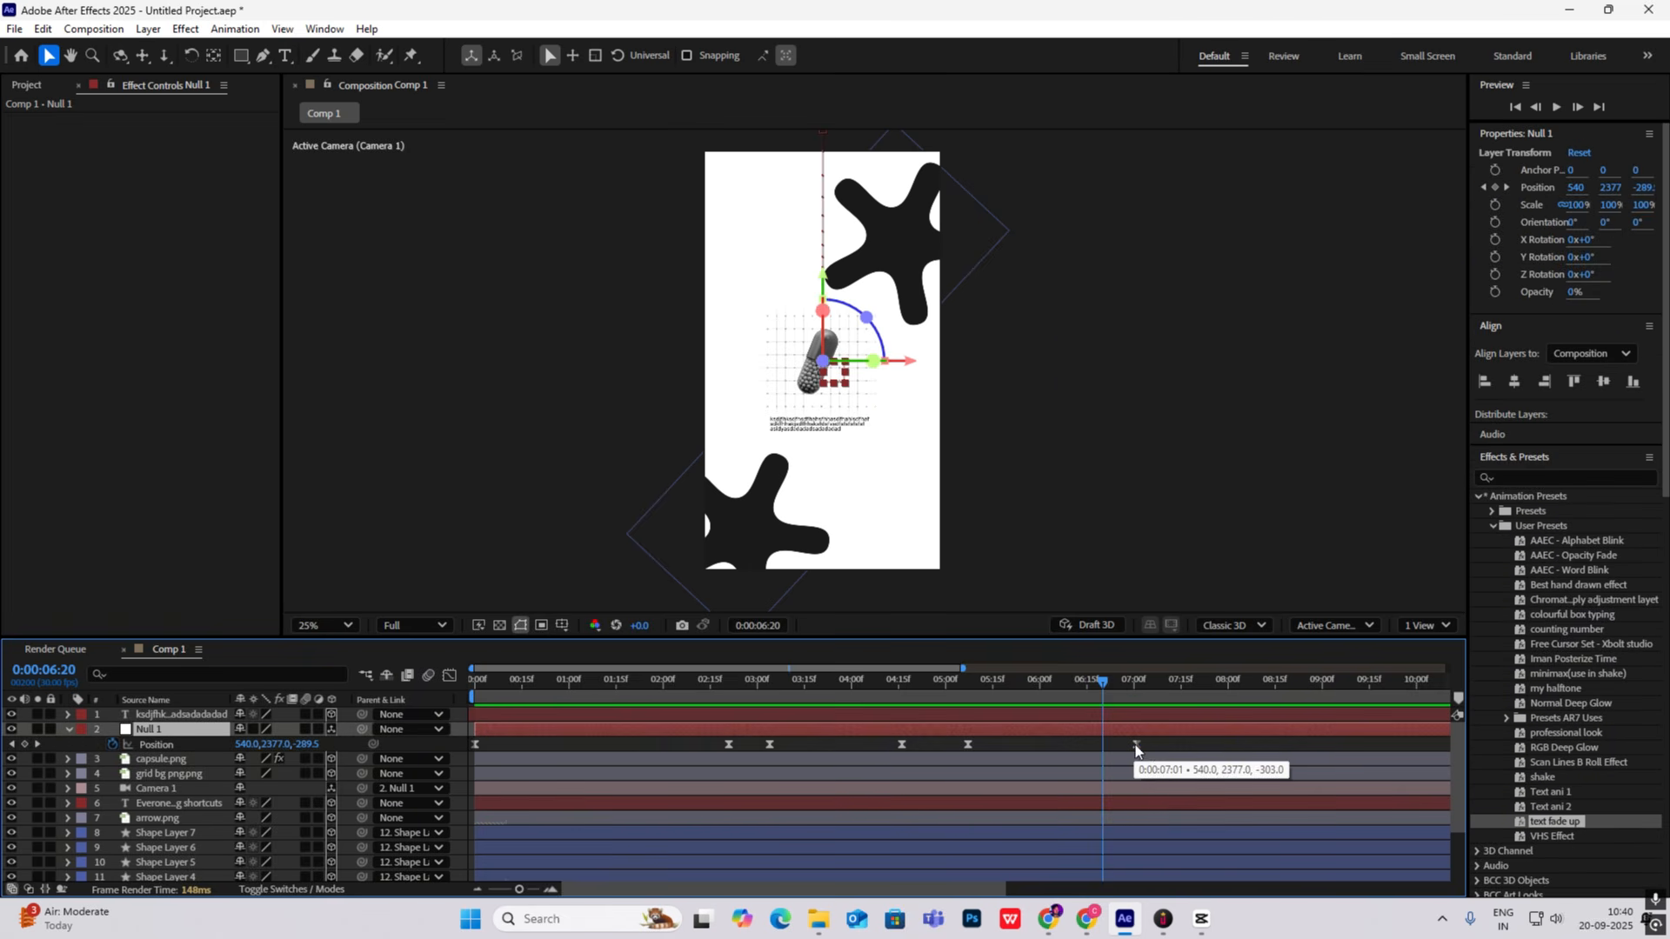
left_click_drag(1136, 745, 1209, 688)
left_click(1134, 691)
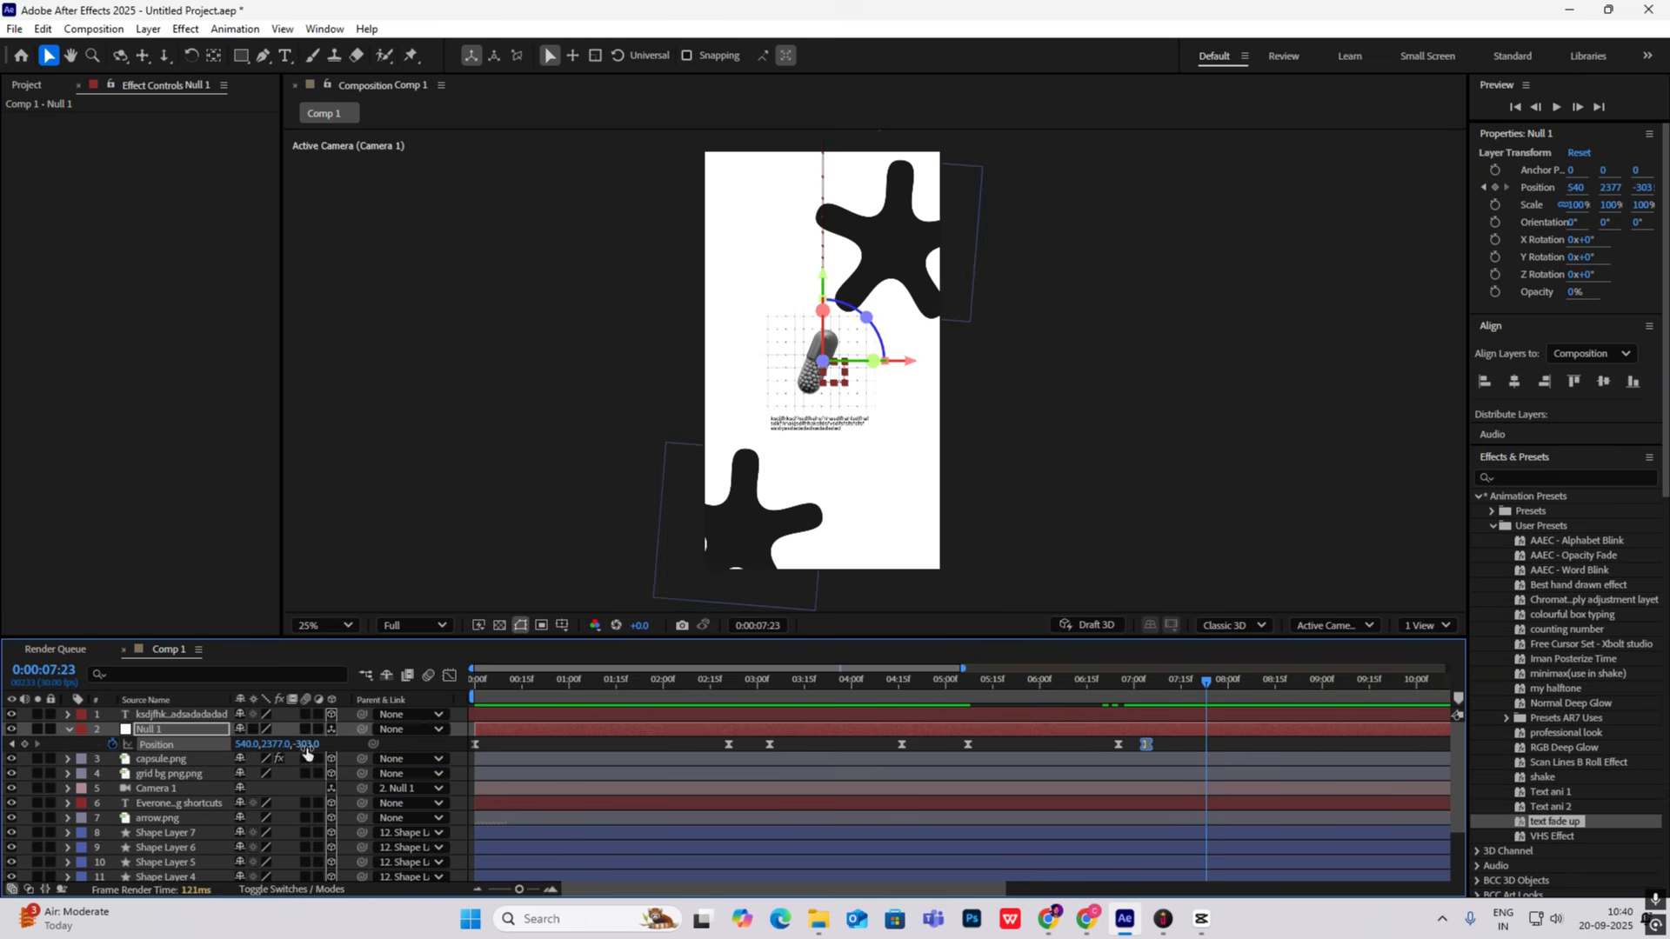
Step: Keyframe a changed Y position for Null 1 at 0:00:07:23 and compare the move with the CapCut reference around 00:00:04:04
mouse_move(307, 746)
left_mouse_down()
mouse_move(368, 748)
mouse_move(291, 750)
mouse_move(309, 750)
left_mouse_up()
key("ctrl+z")
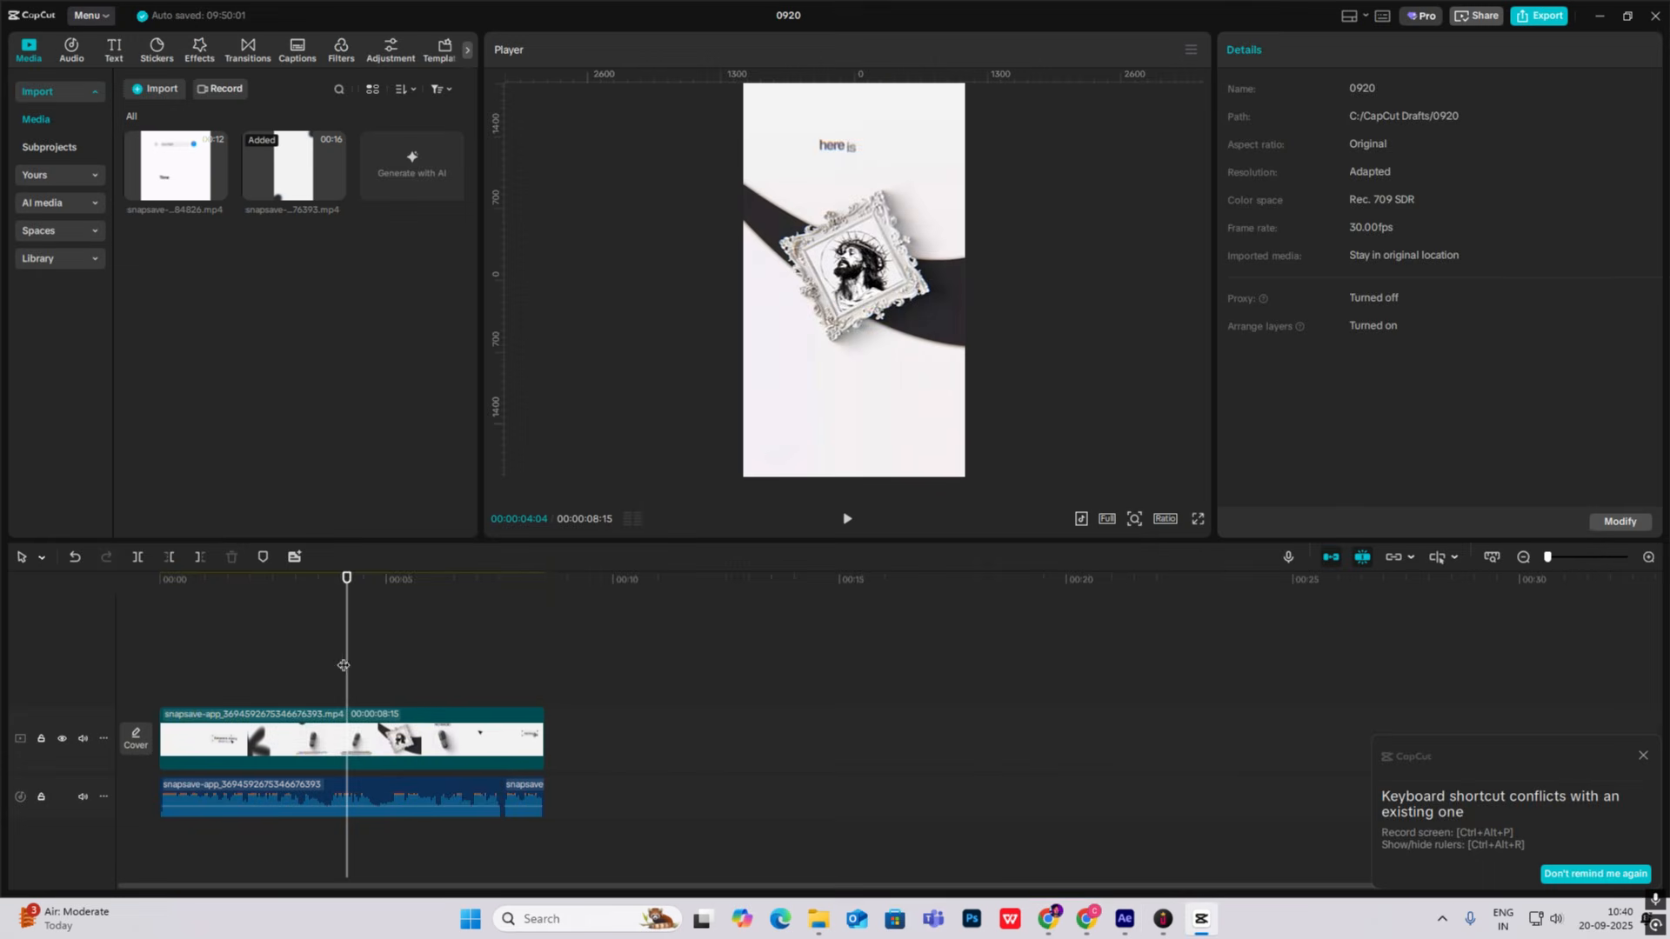
left_click_drag(344, 666, 340, 666)
left_click(1209, 921)
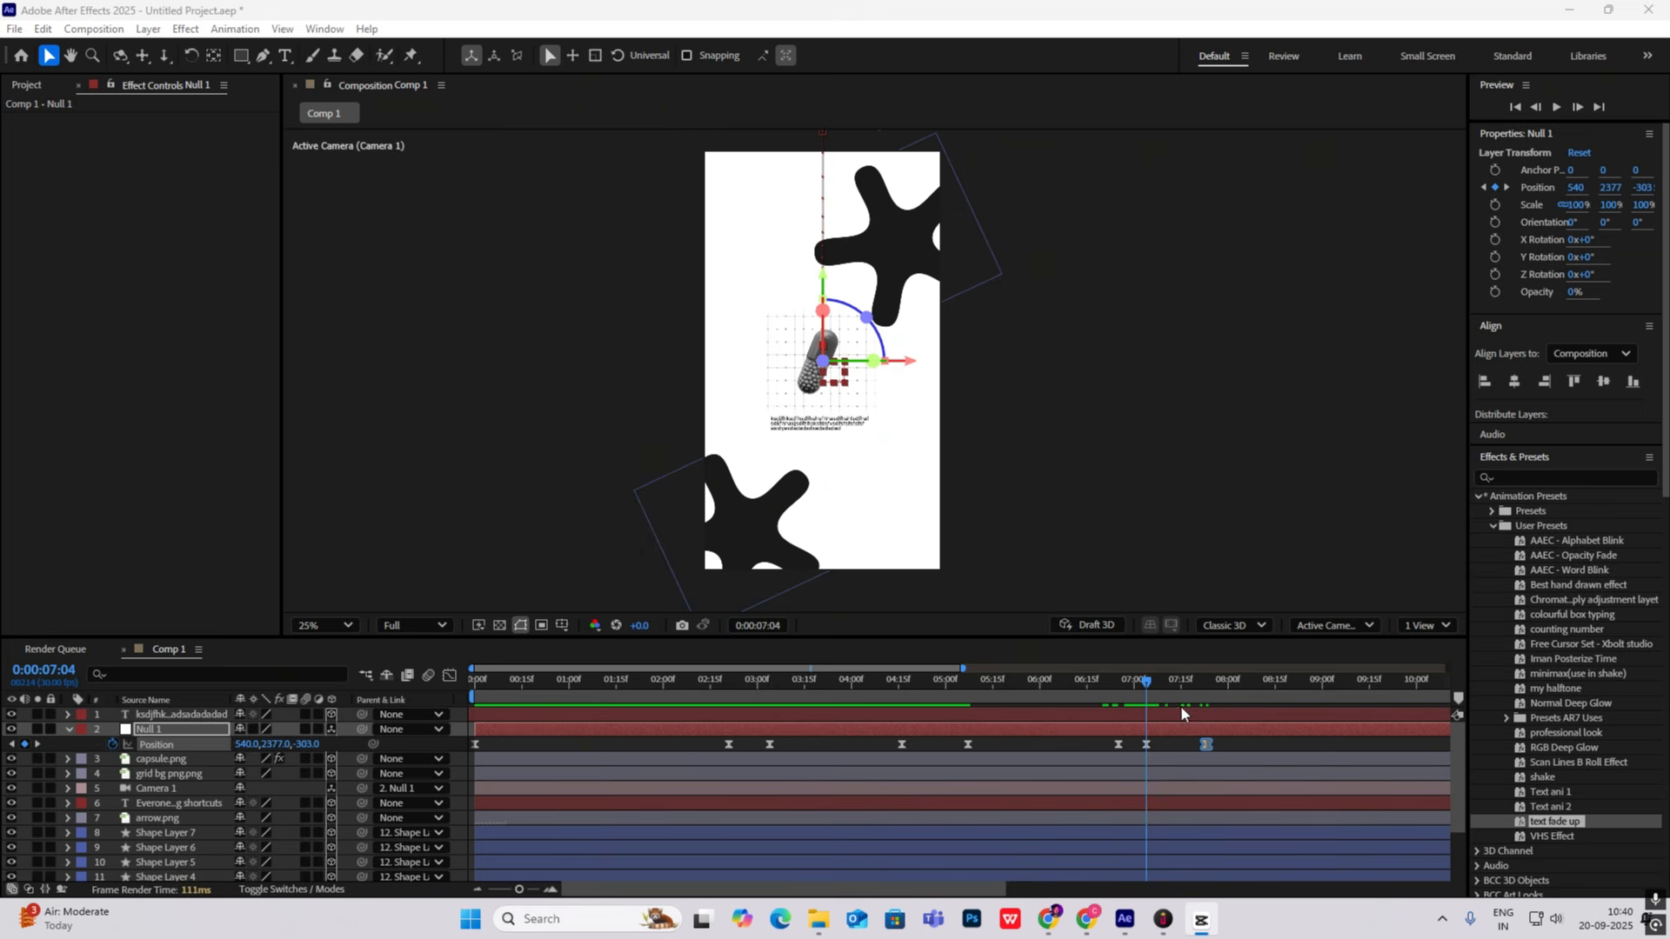
Step: Reshape Null 1's Position speed graph between 0:00:07:04 and 0:00:07:23 into a slow start with a fast peak near the end
left_click_drag(1234, 739, 1142, 760)
left_click(449, 676)
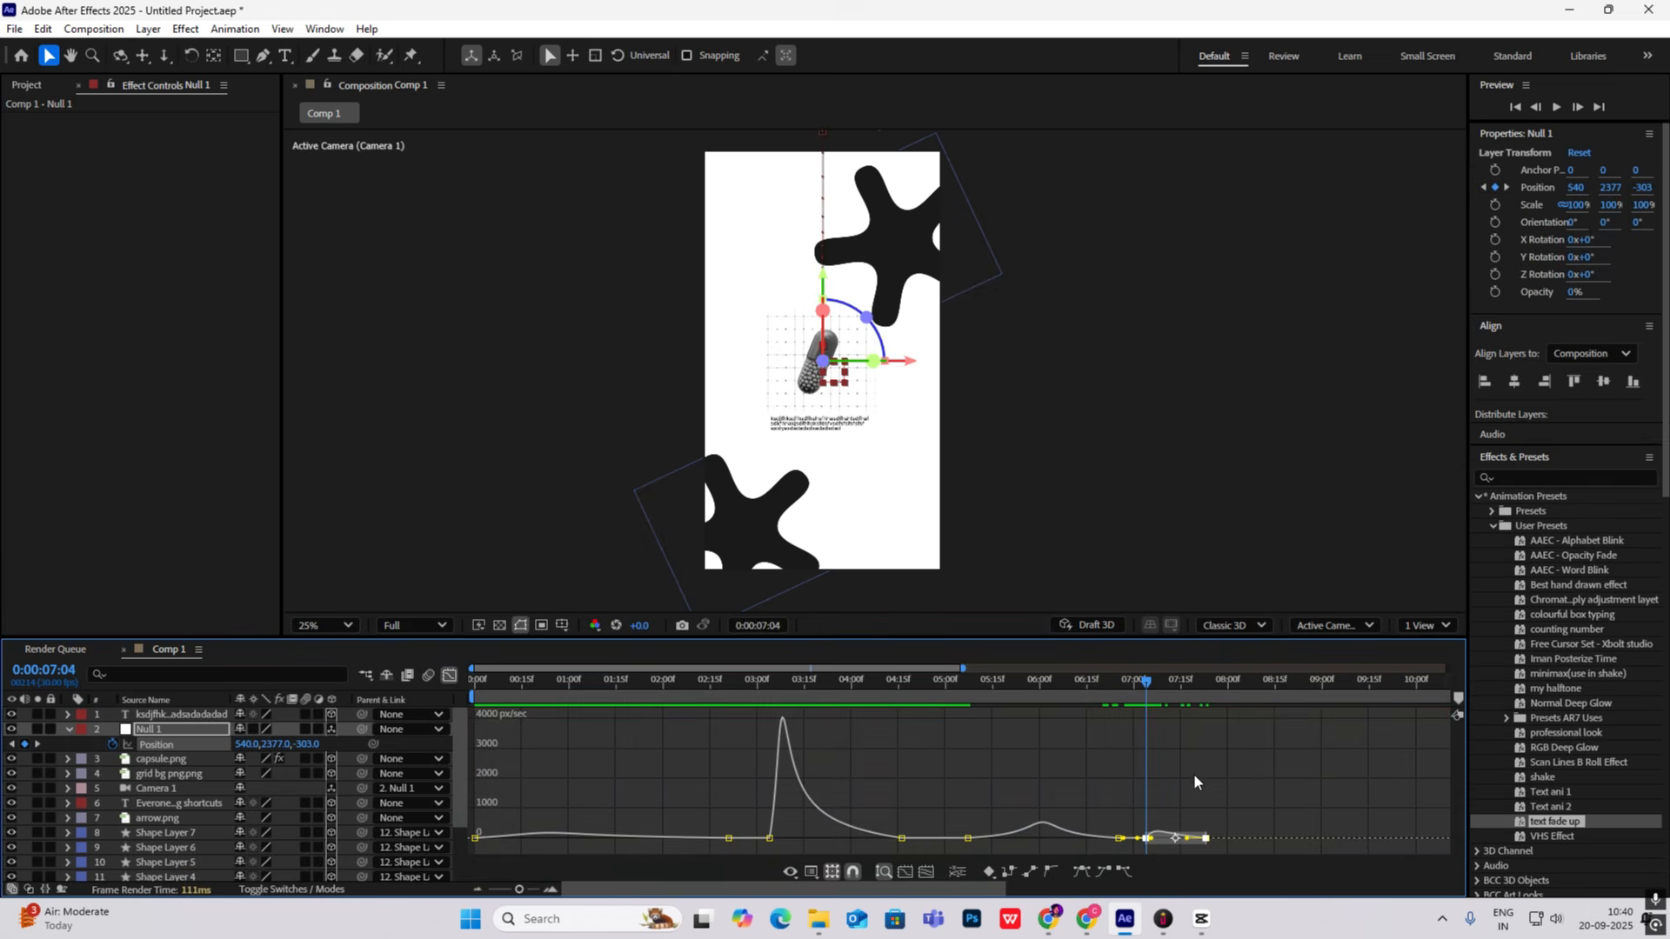
scroll(1204, 839, "up", 2)
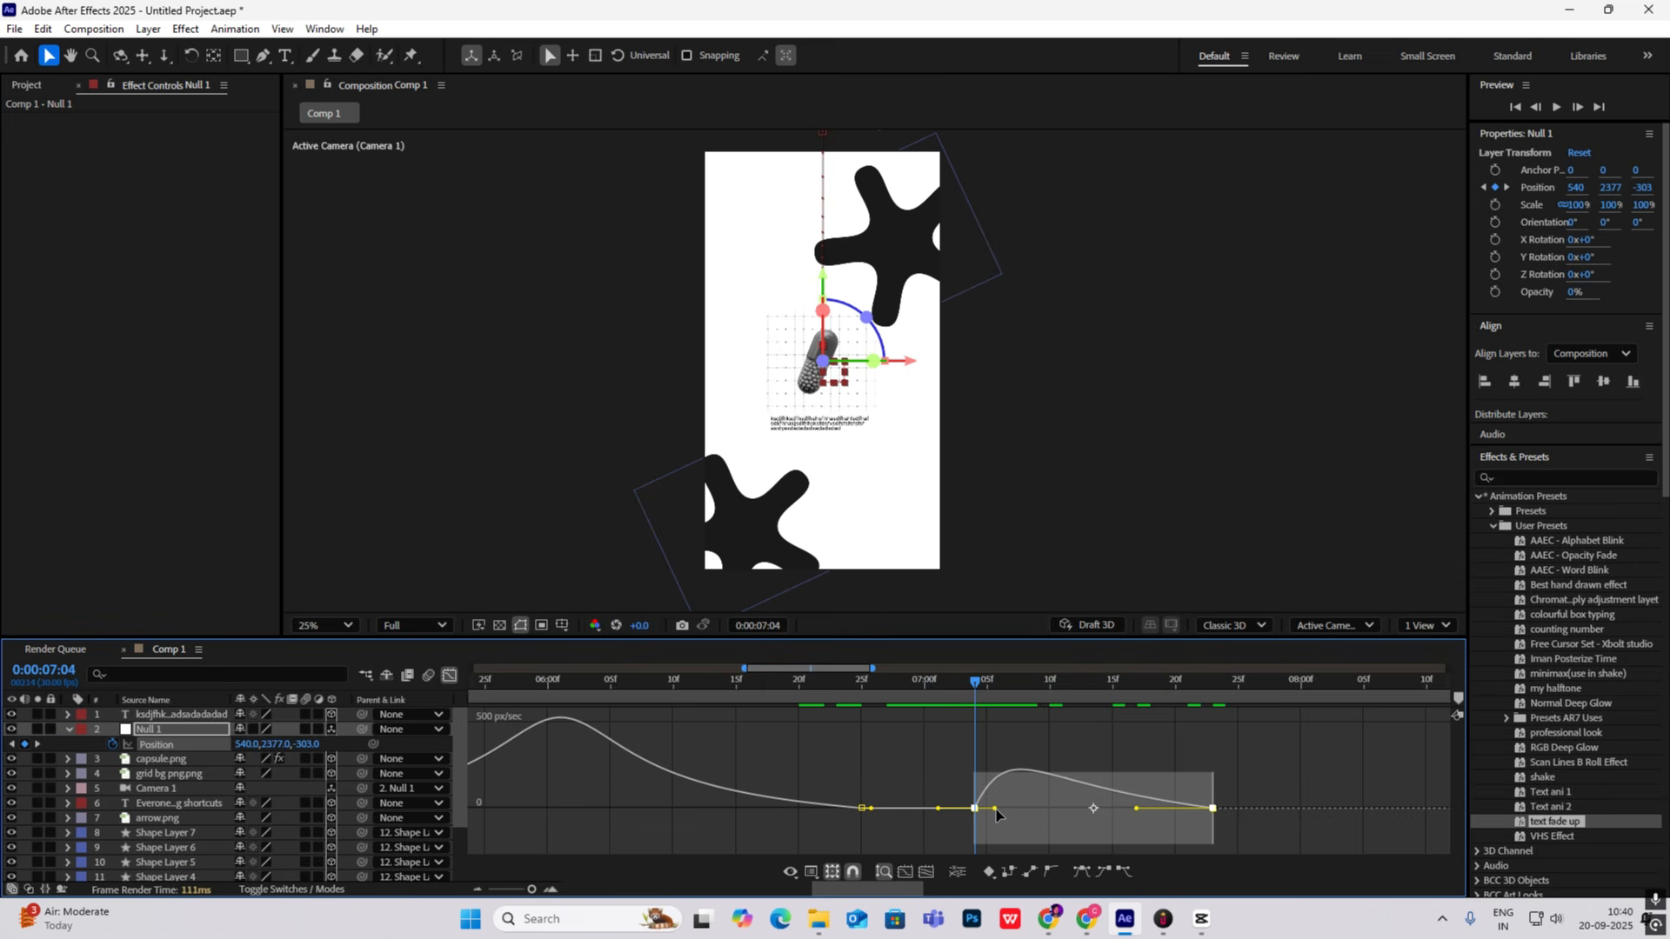
left_click_drag(996, 809, 1071, 846)
key("ctrl+z")
left_click_drag(1268, 804, 1204, 849)
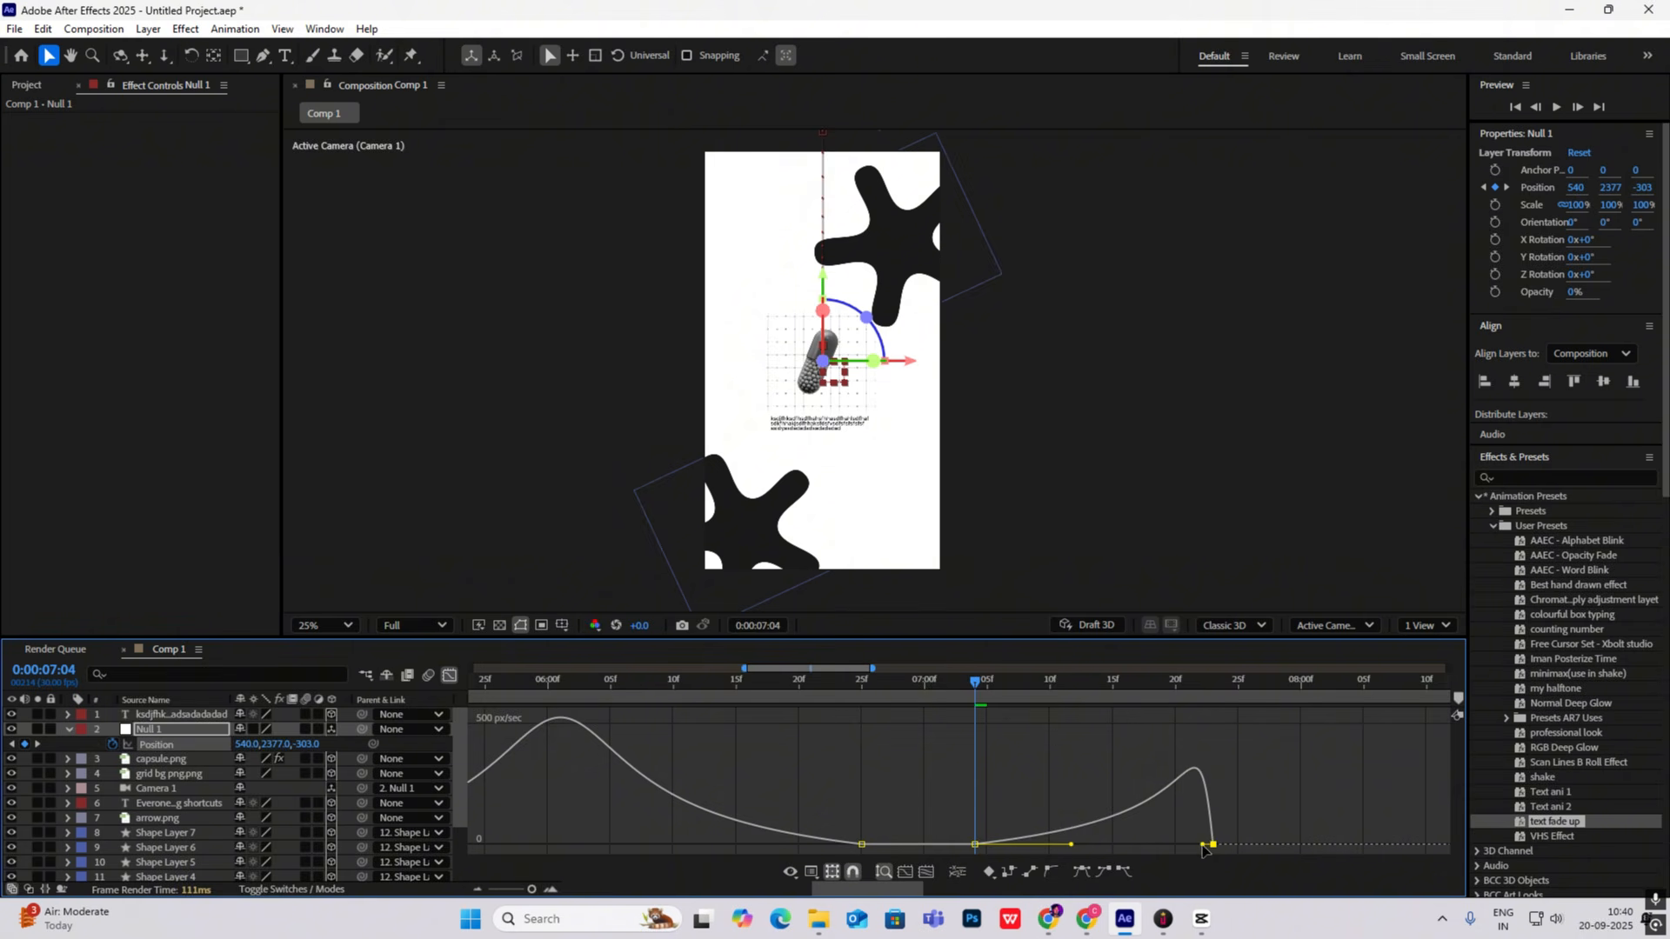
left_click(449, 675)
Step: Move Null 1's last Position keyframe to about 0:00:07:15 and trim the headline text, arrow and Shape Layers 2 to 7 at about 0:00:06:27
key("space")
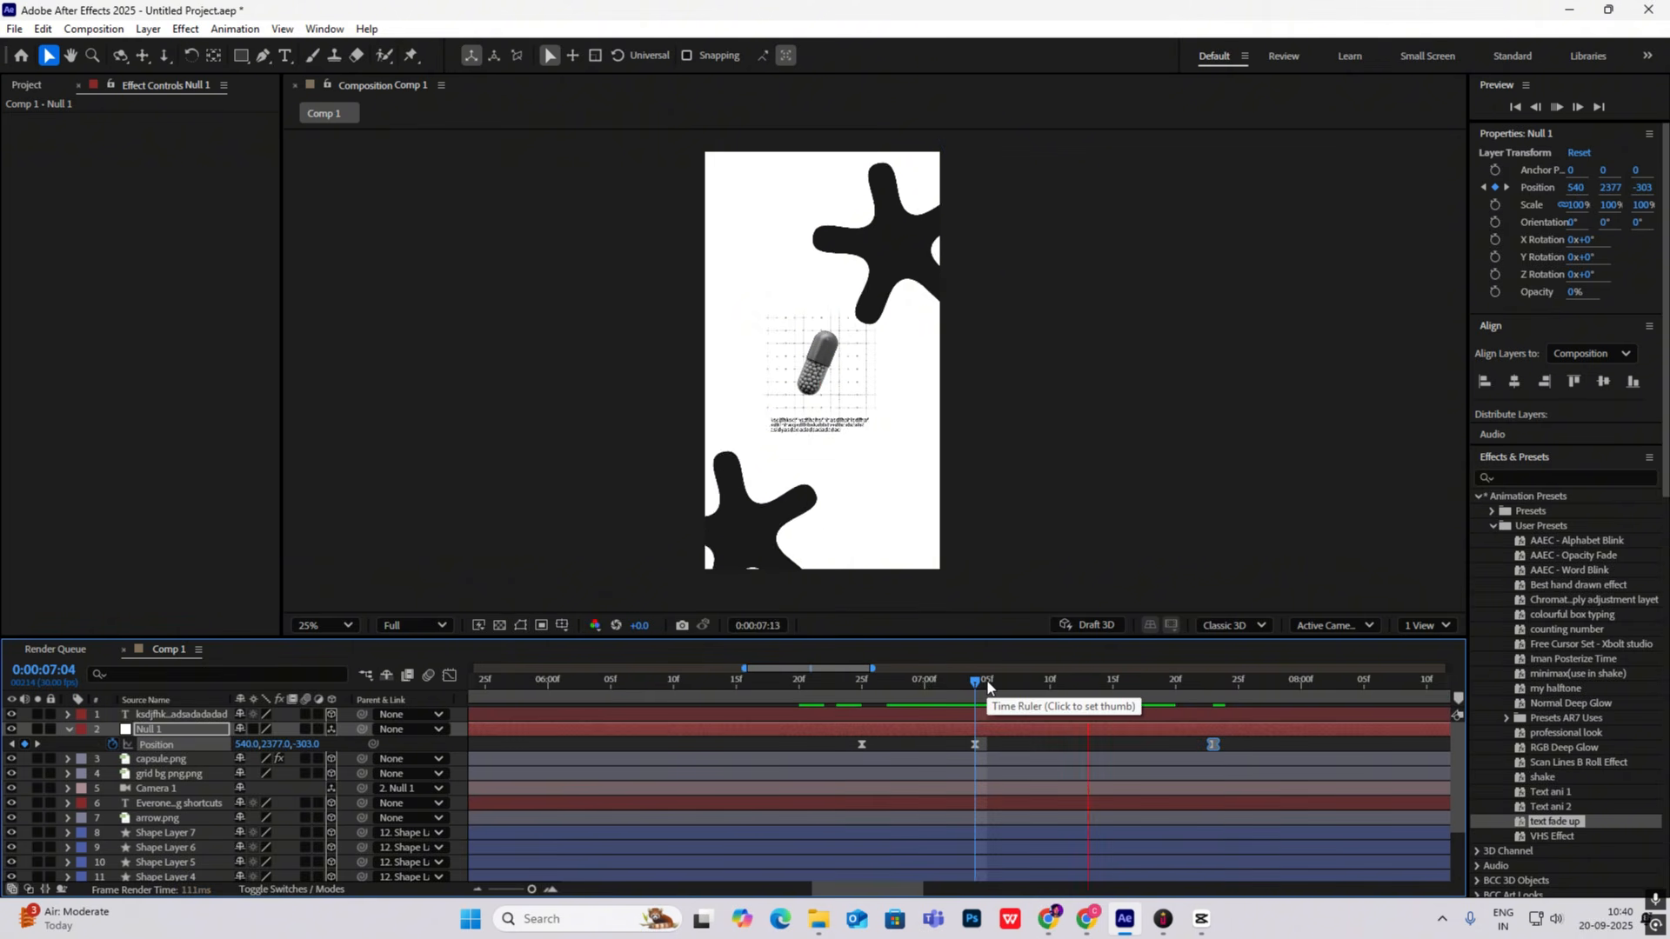
key("minus")
key("minus")
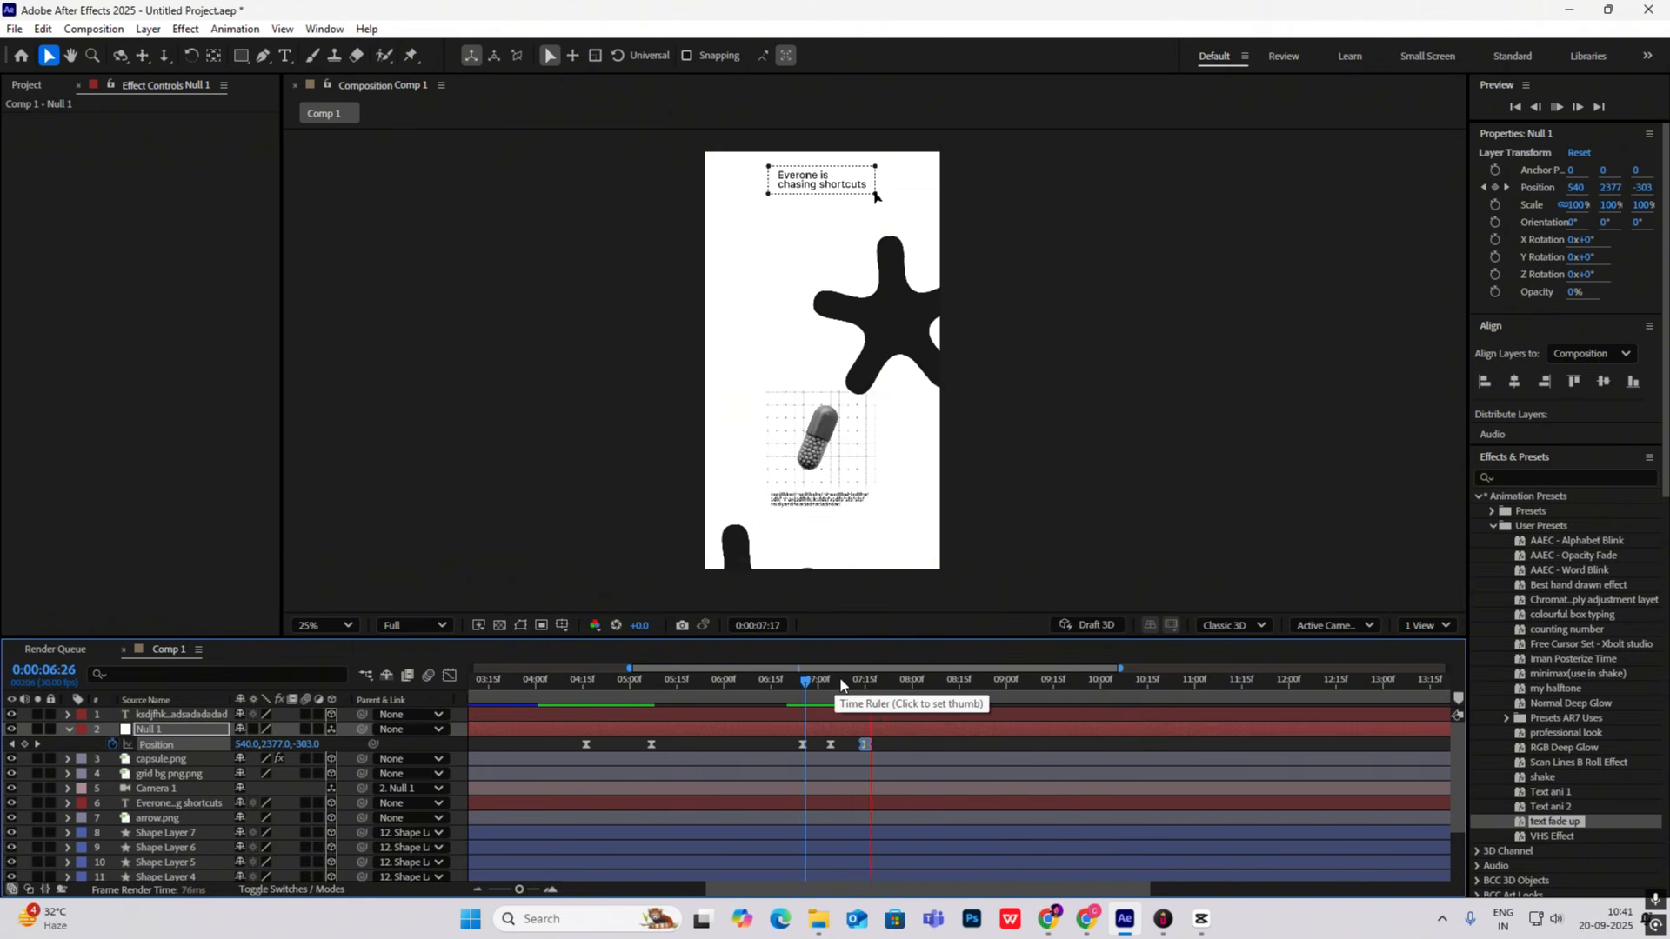
left_click_drag(914, 684, 810, 691)
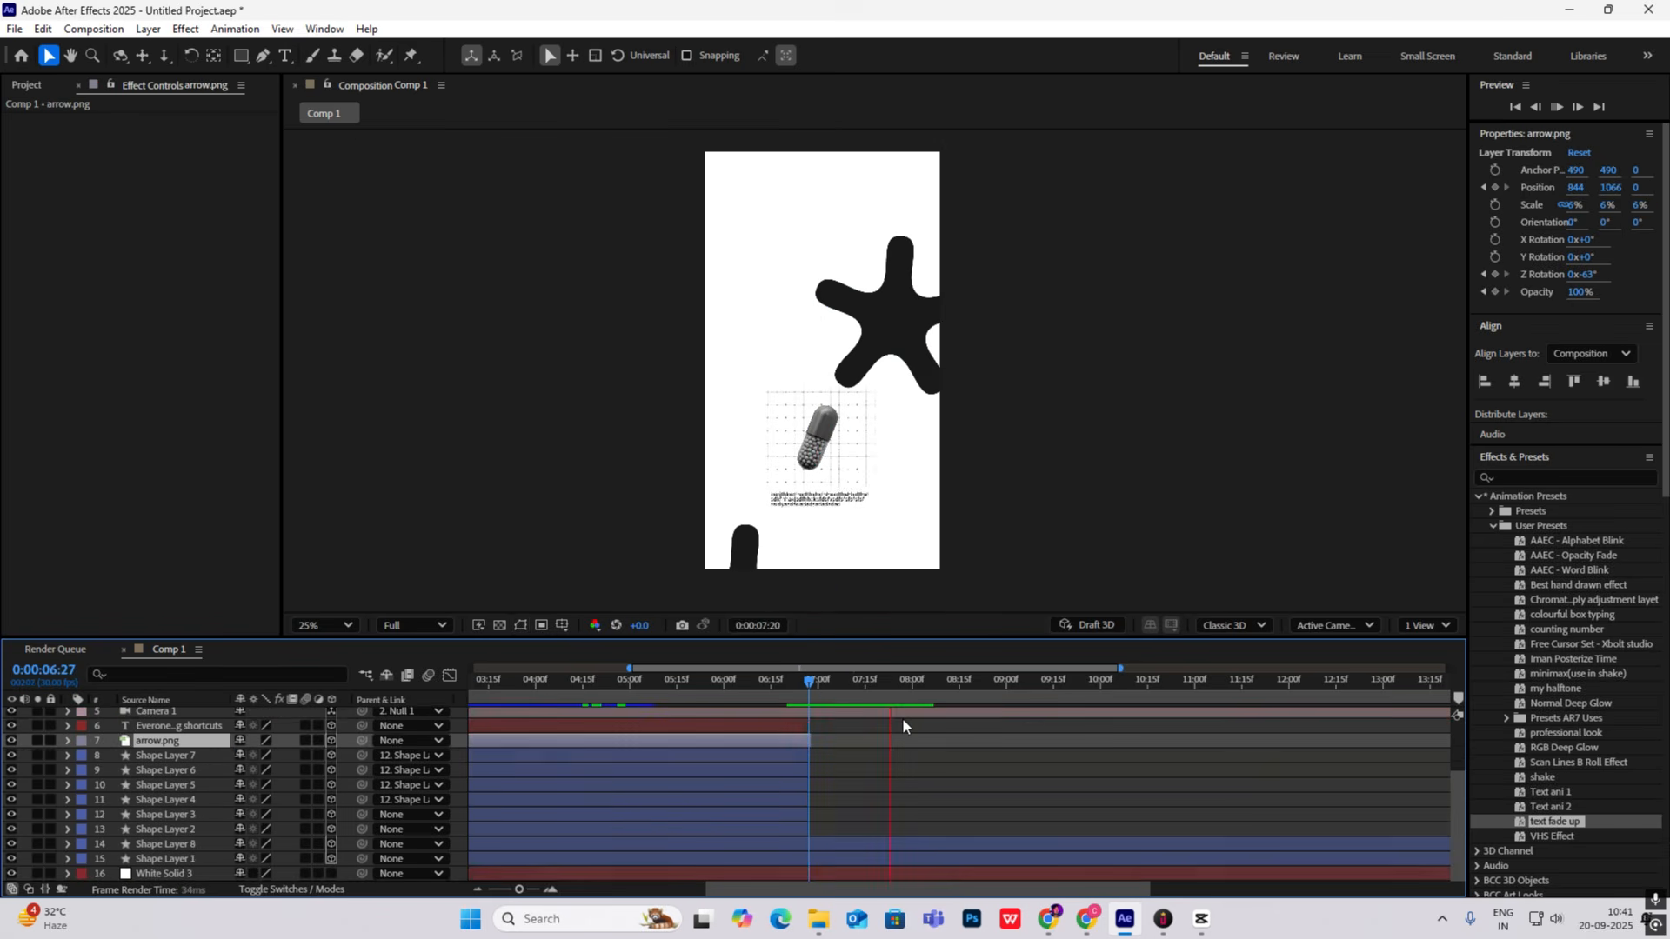
Step: Trim Null 1, the capsule, the grid, Camera 1, Shape Layer 8 and Shape Layer 1 to end at 0:00:07:14
left_click_drag(894, 684, 860, 688)
scroll(905, 701, "up", 2)
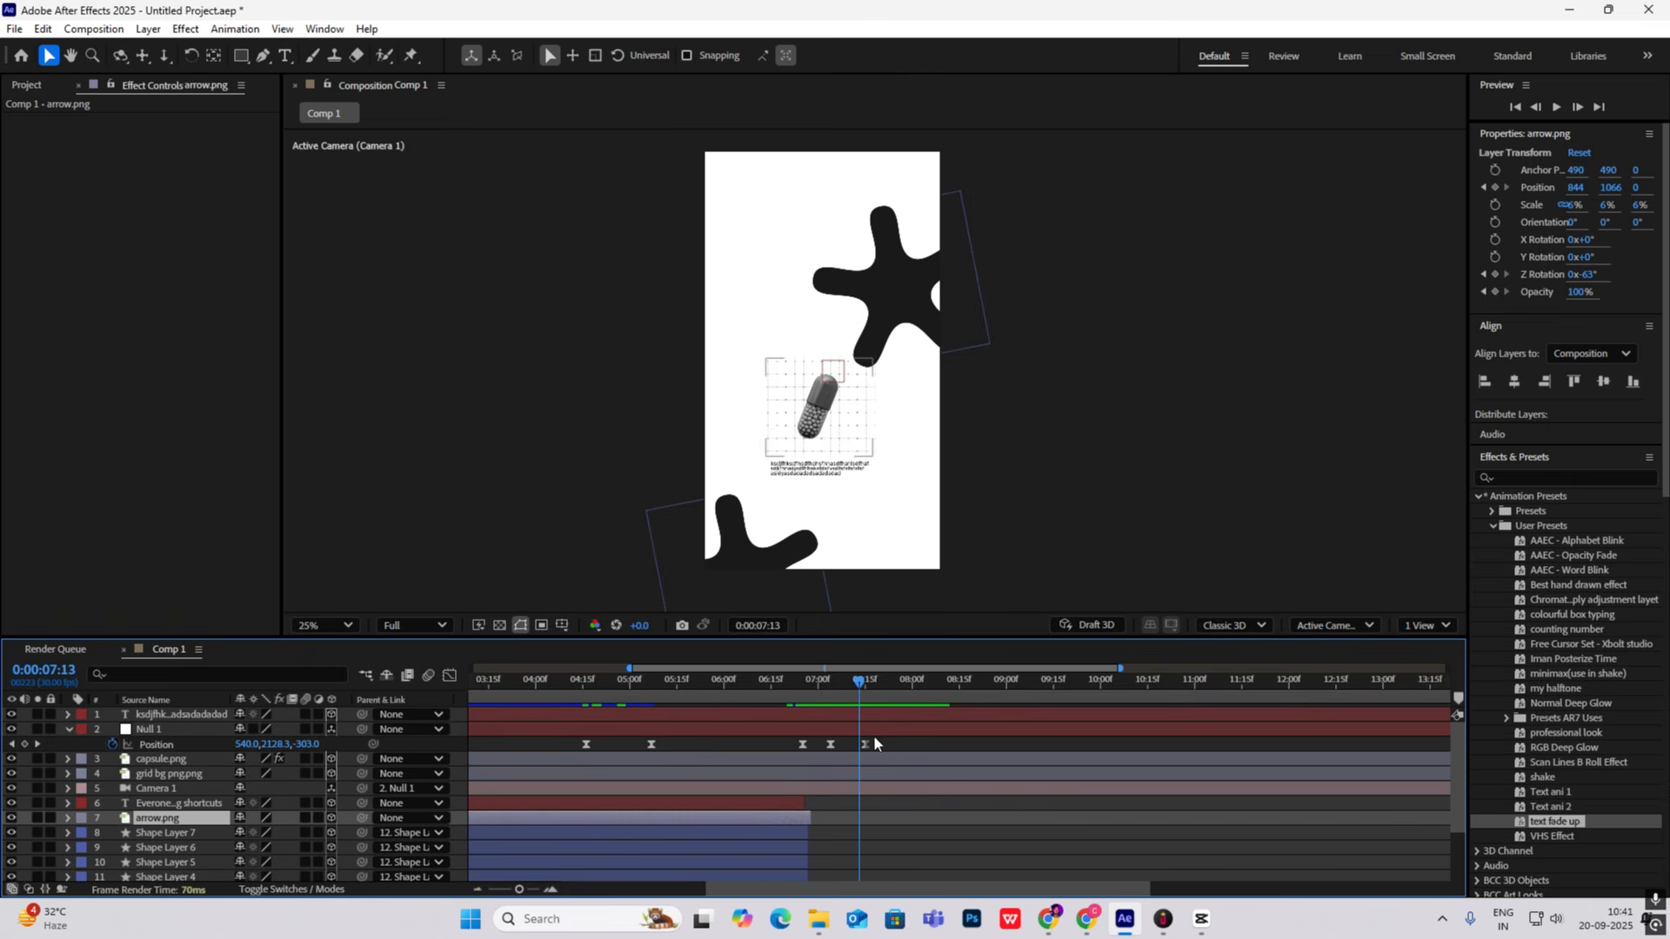
left_click(68, 731)
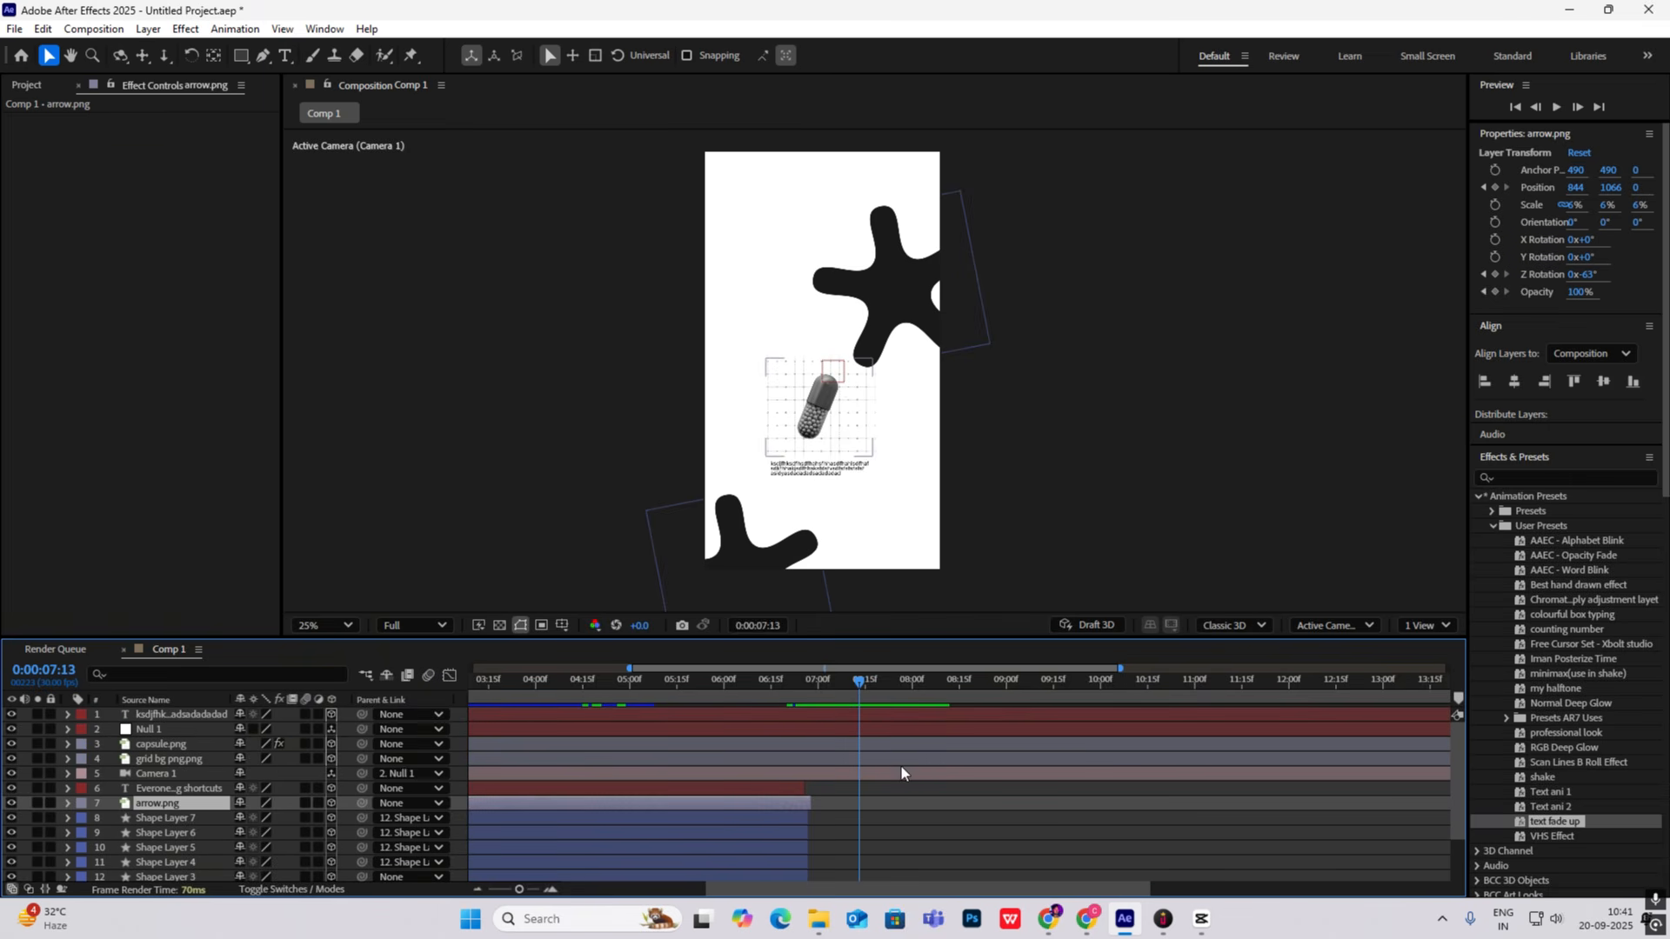
left_click(885, 708)
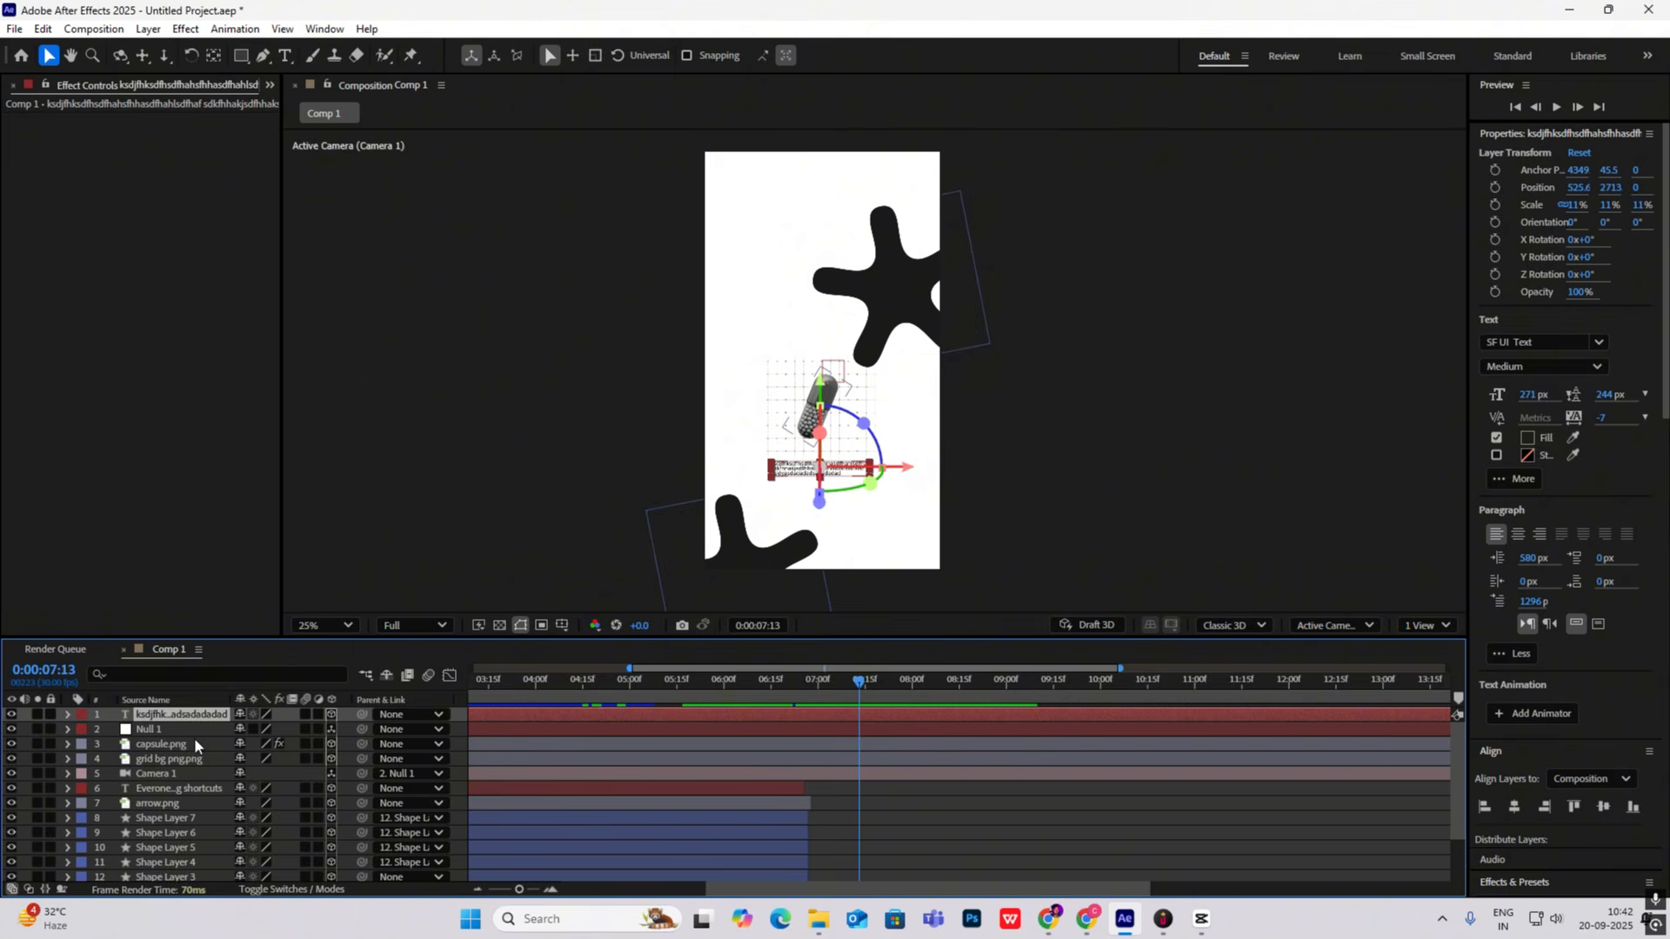
left_click(162, 745)
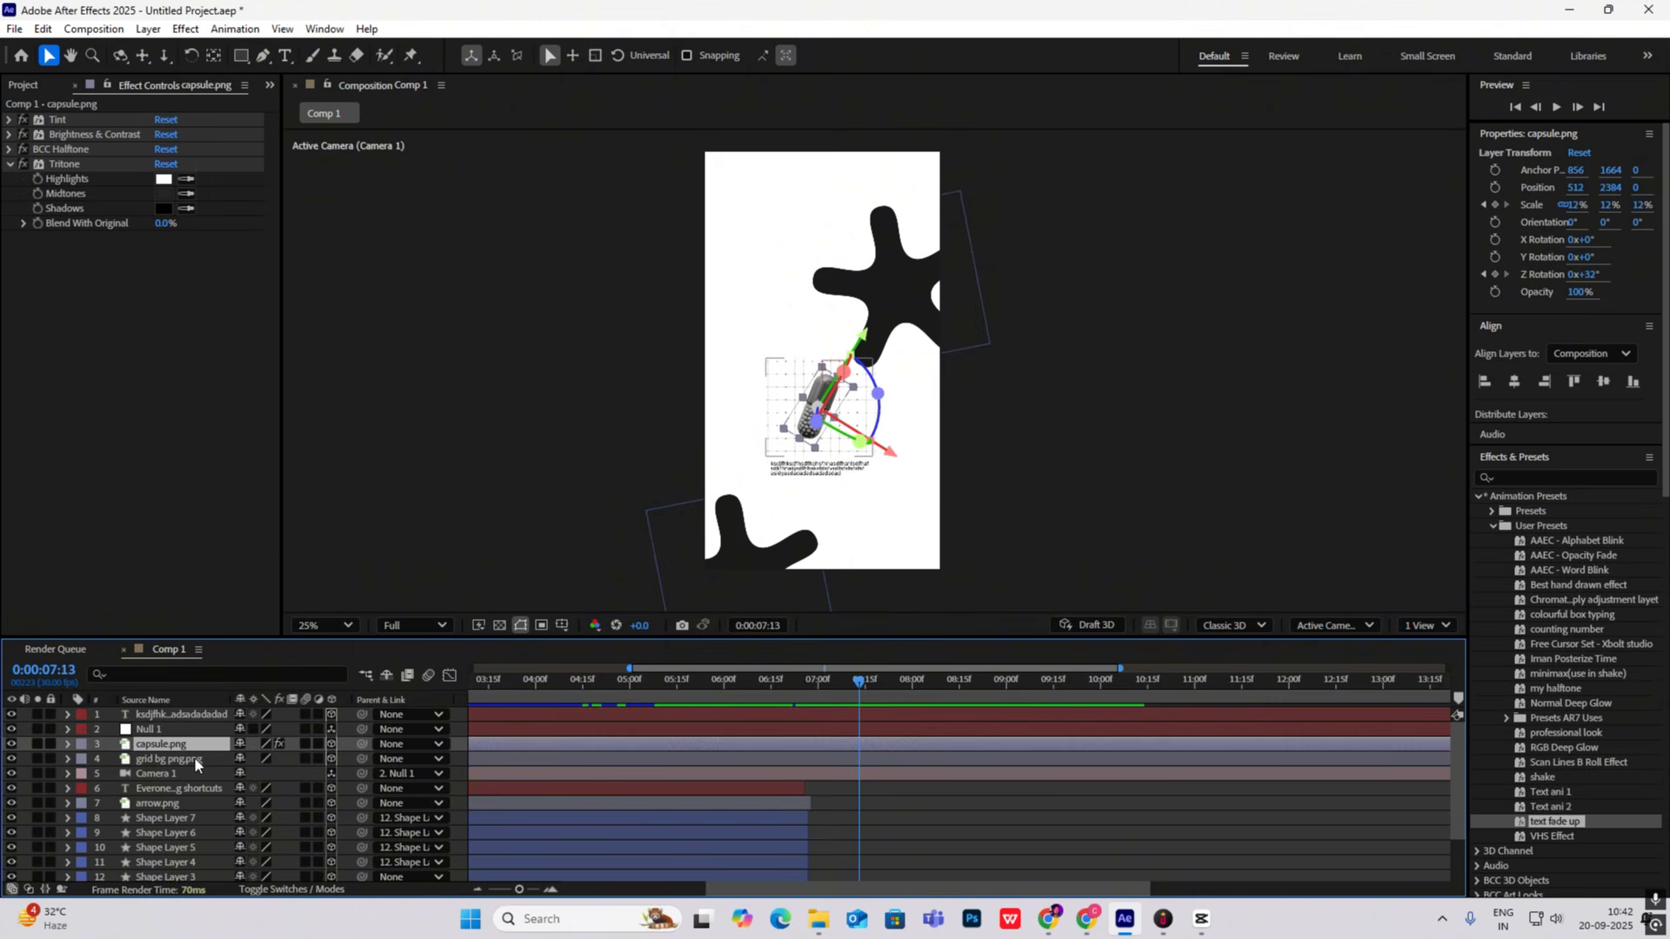
left_click(198, 760, "shift")
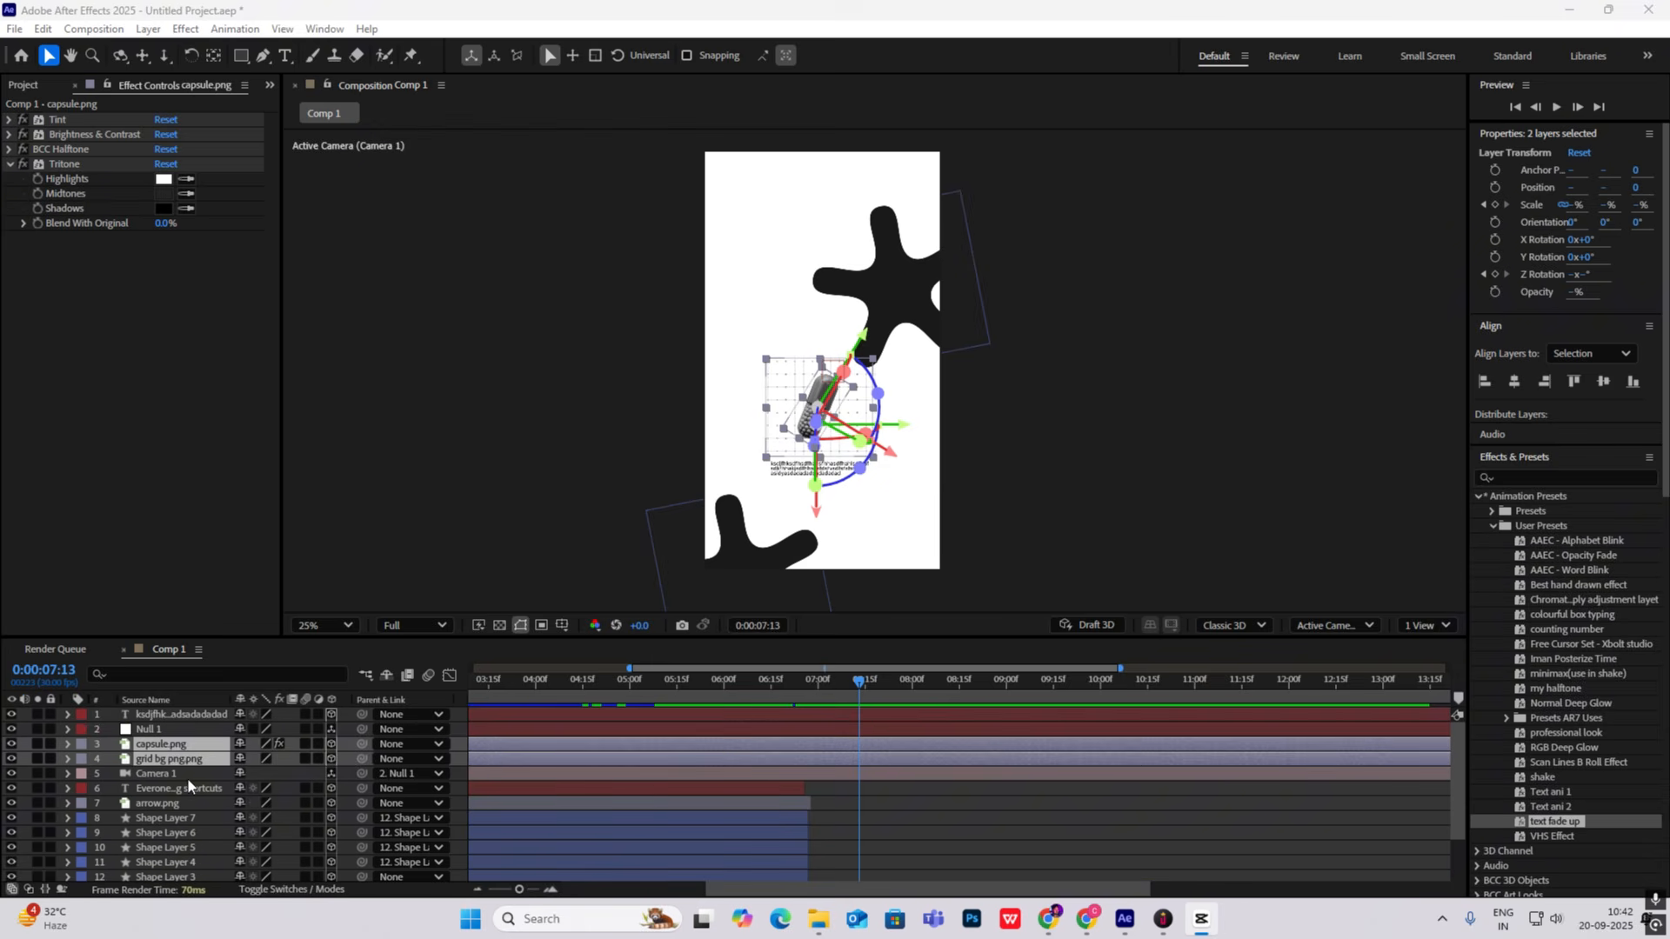
left_click(186, 774, "shift")
left_click(185, 732, "shift")
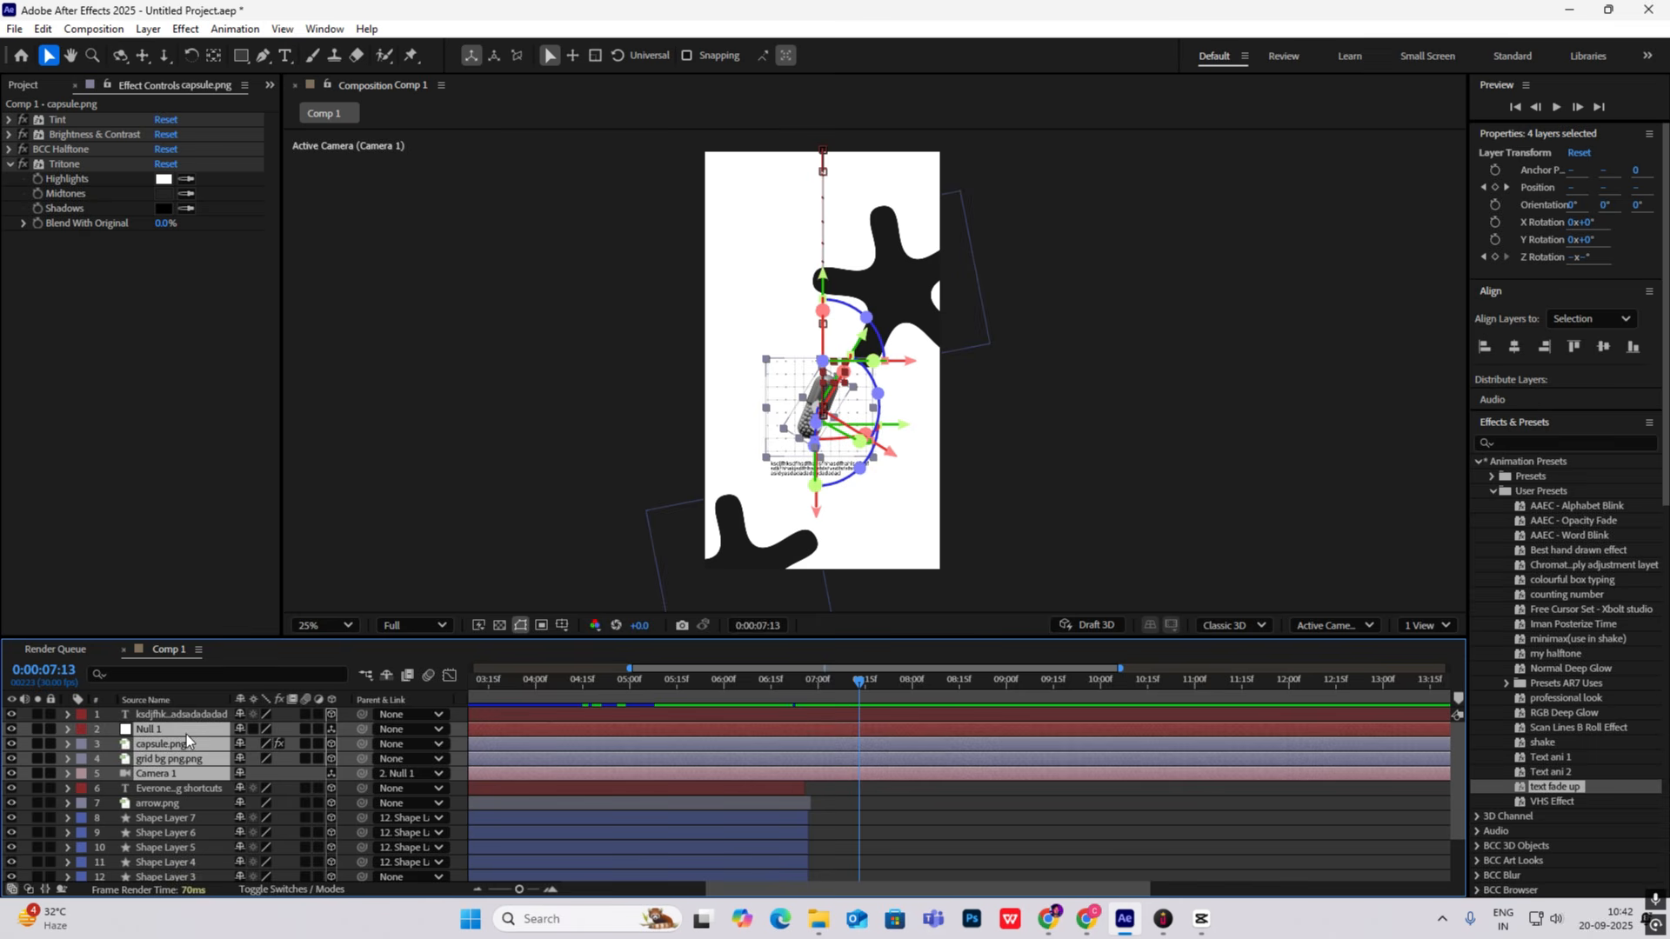
scroll(221, 760, "down", 2)
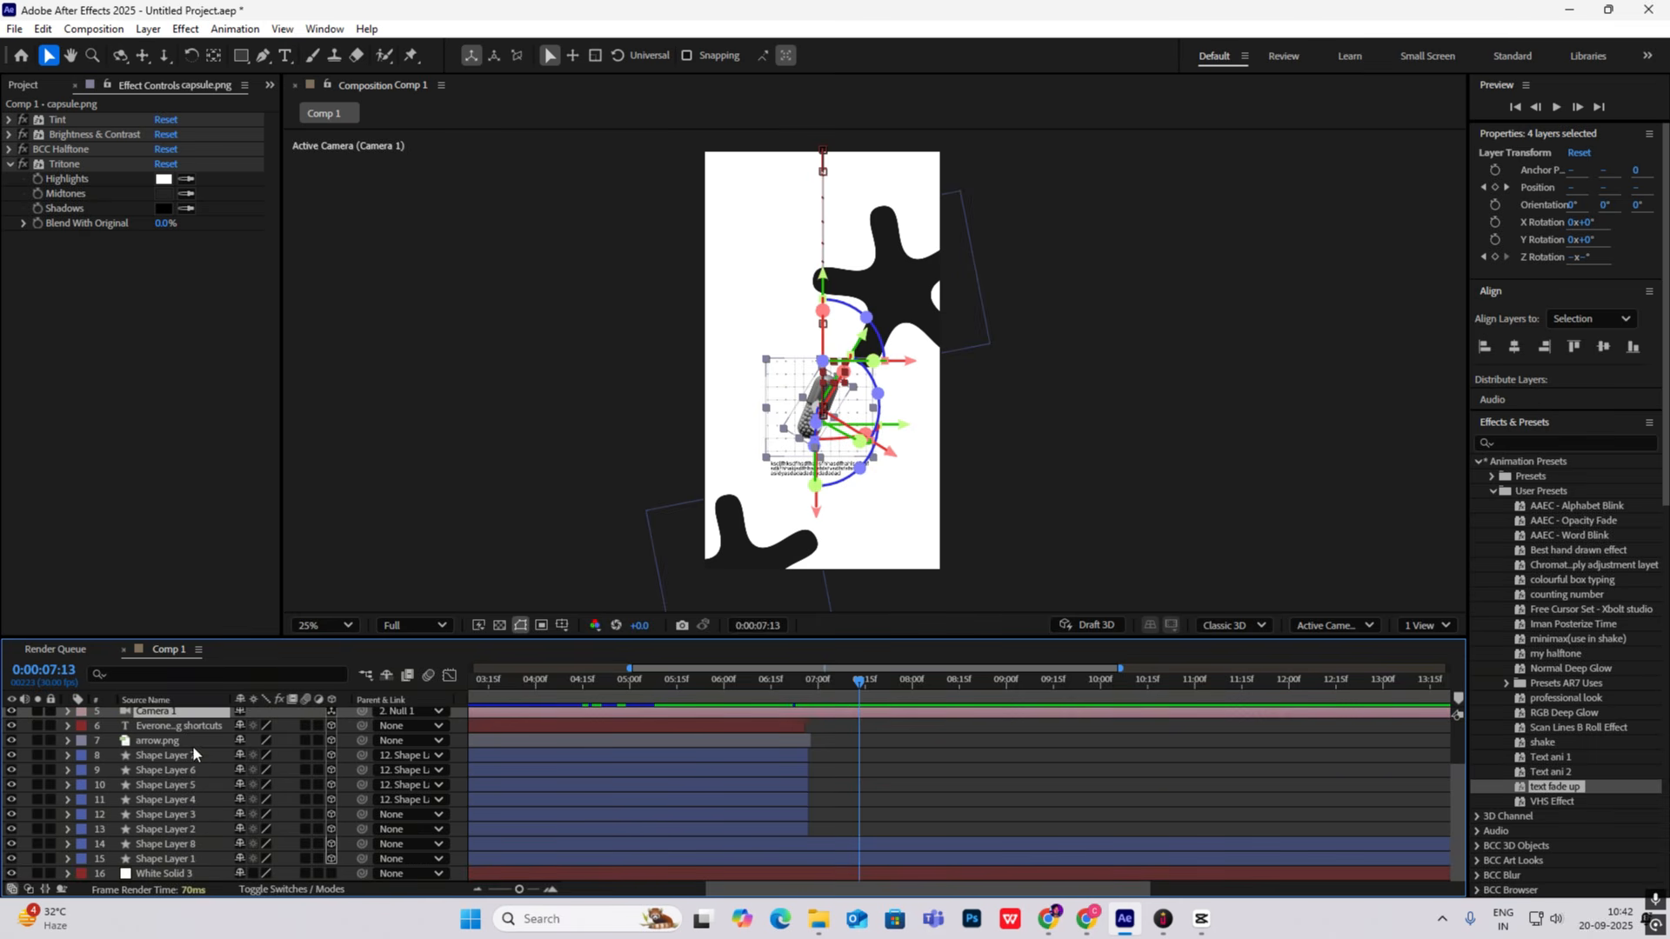
left_click(195, 858, "ctrl")
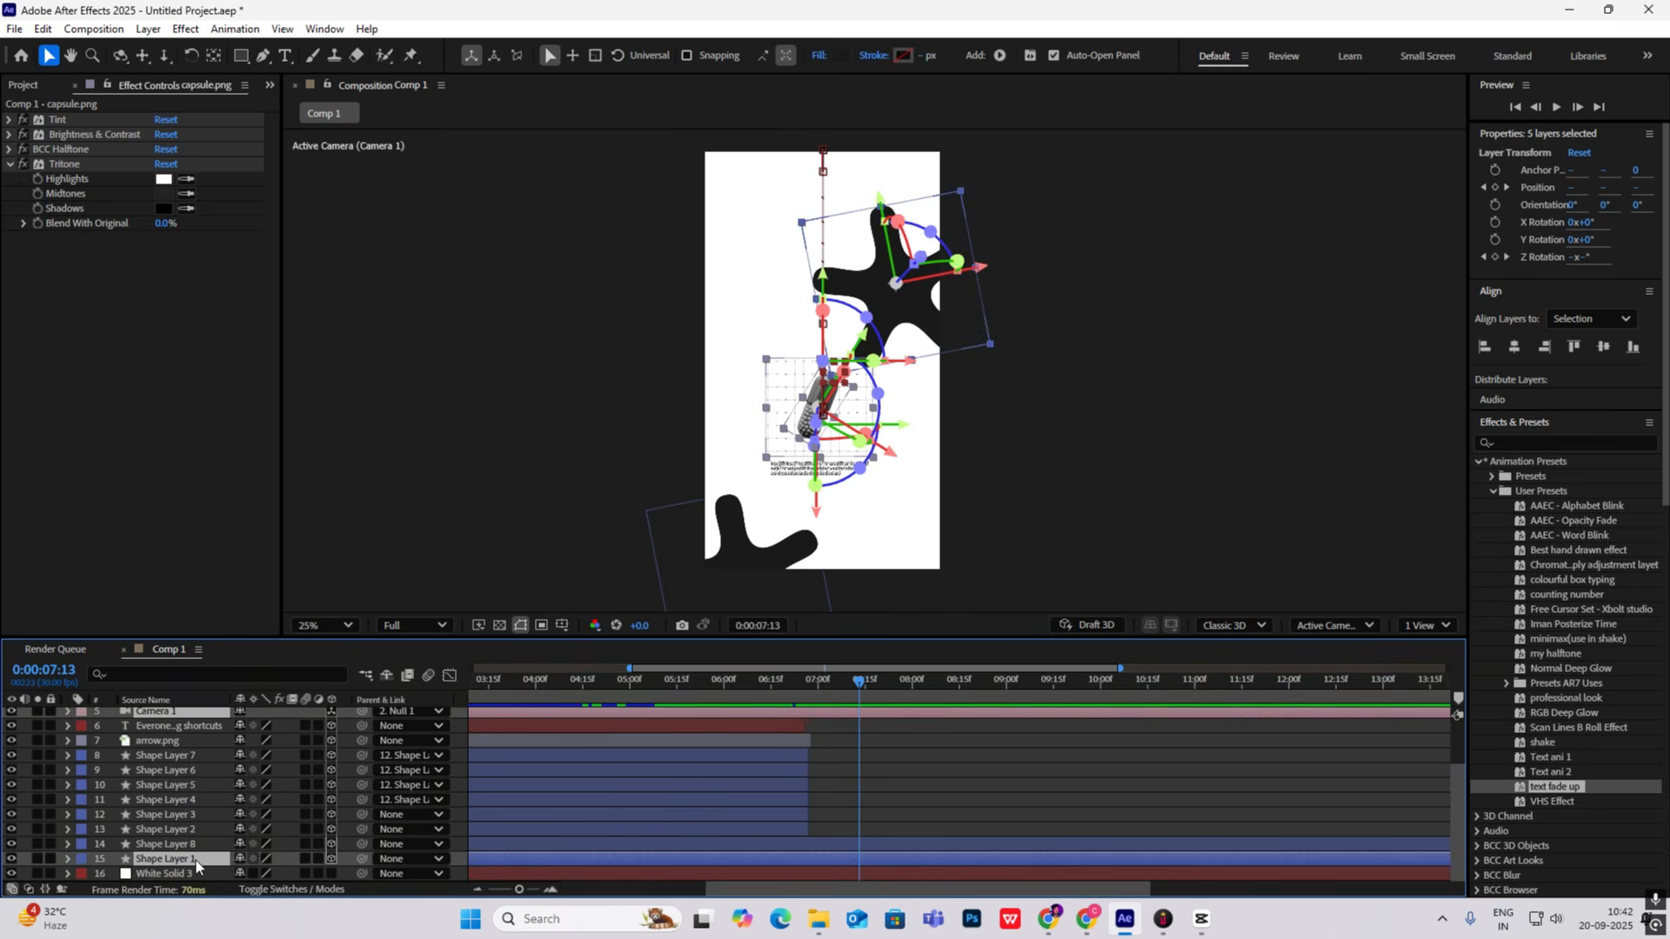
left_click(195, 846, "ctrl")
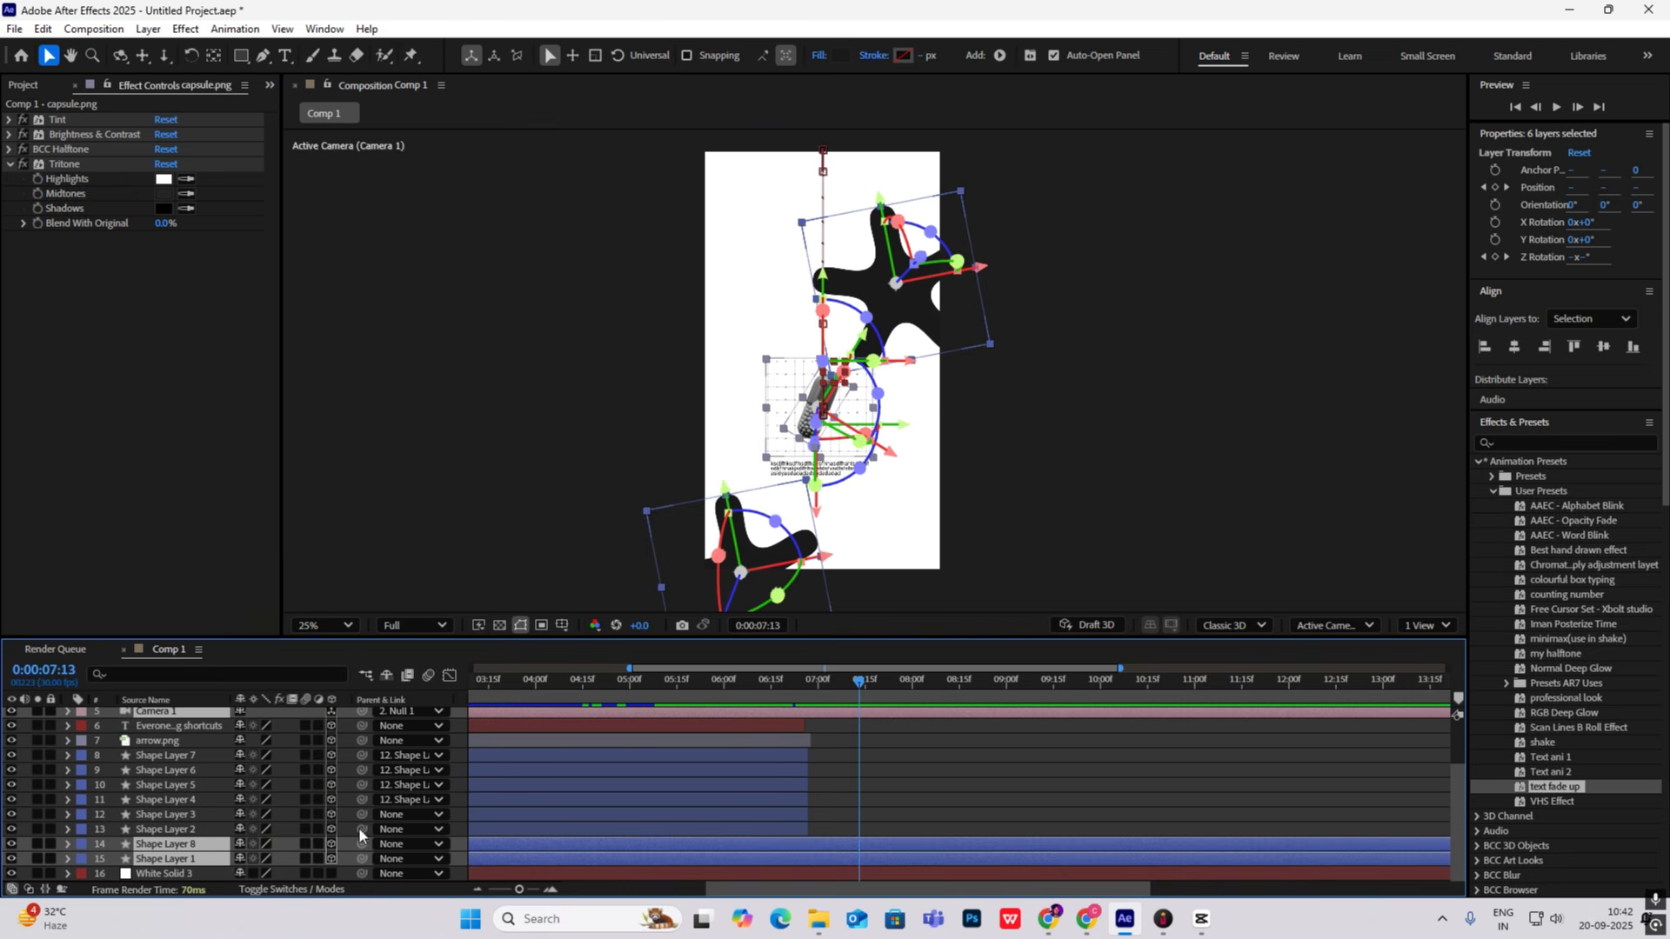
key("alt+bracketright")
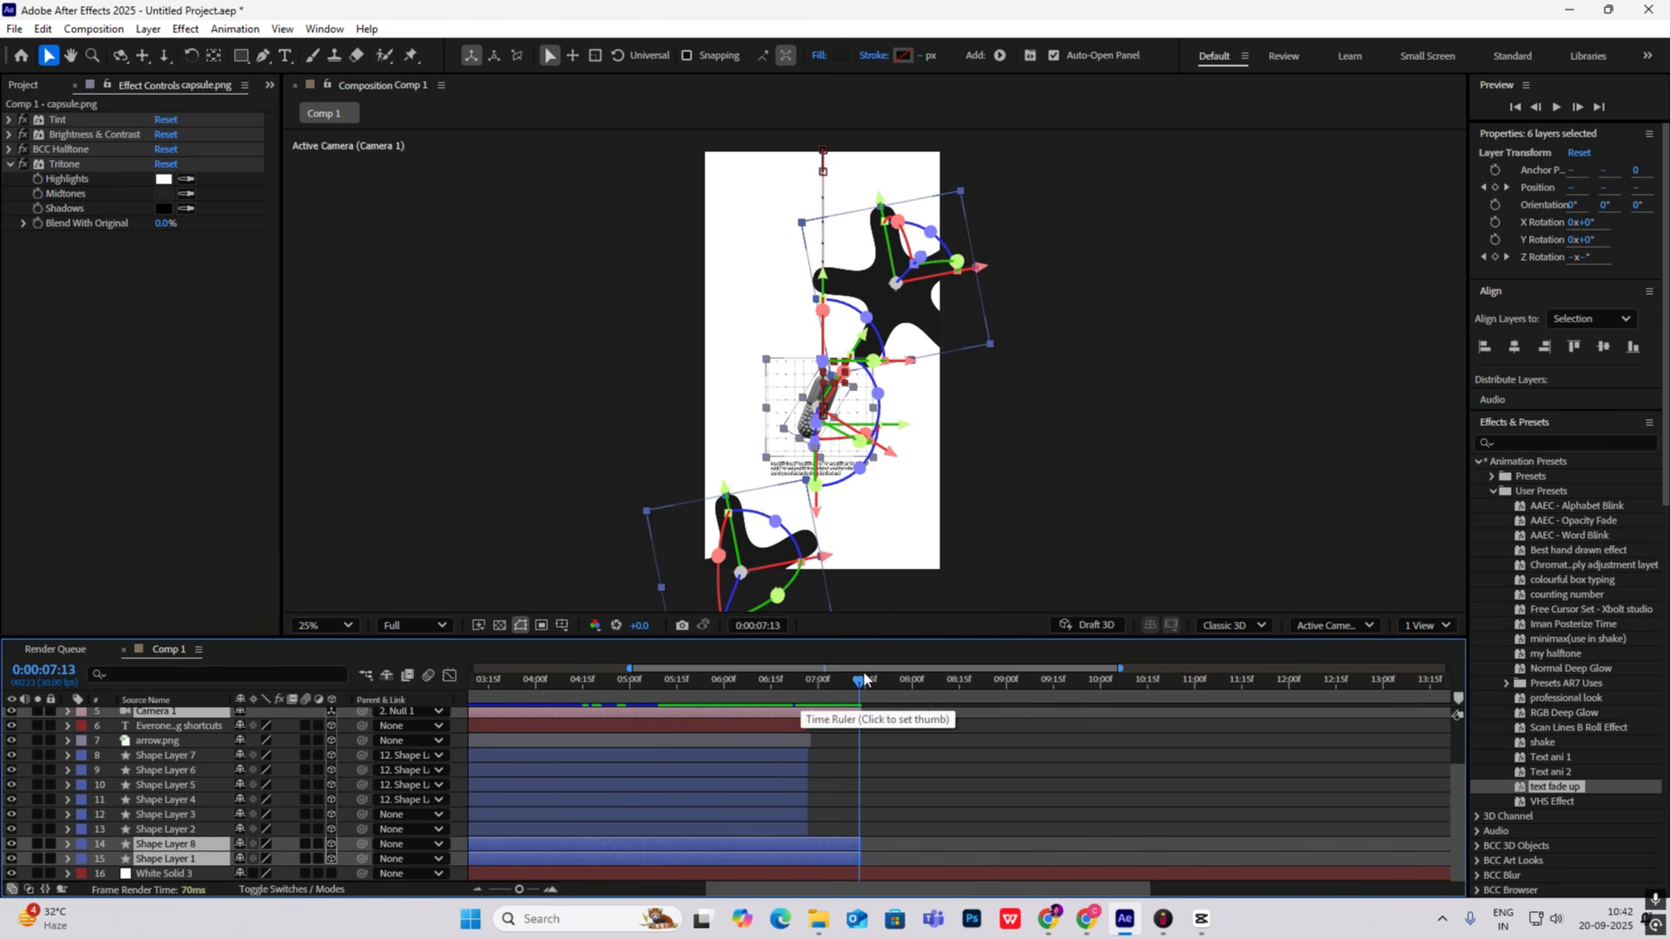
mouse_move(866, 683)
left_mouse_down()
mouse_move(835, 681)
mouse_move(890, 695)
mouse_move(861, 703)
left_mouse_up()
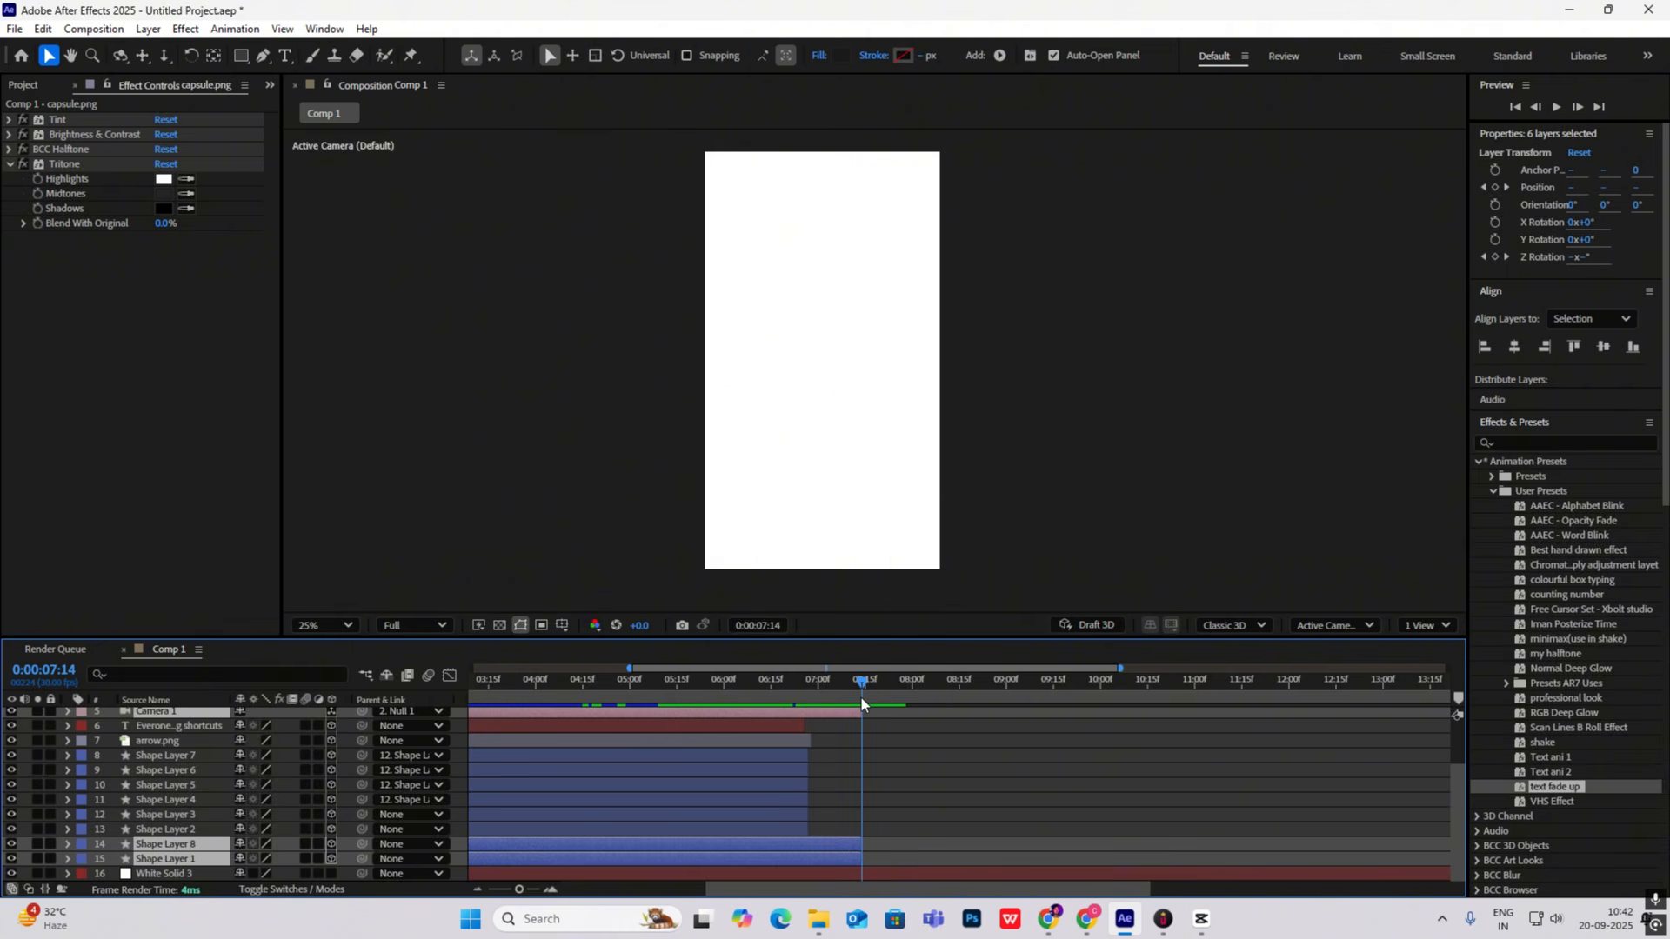
scroll(900, 771, "up", 2)
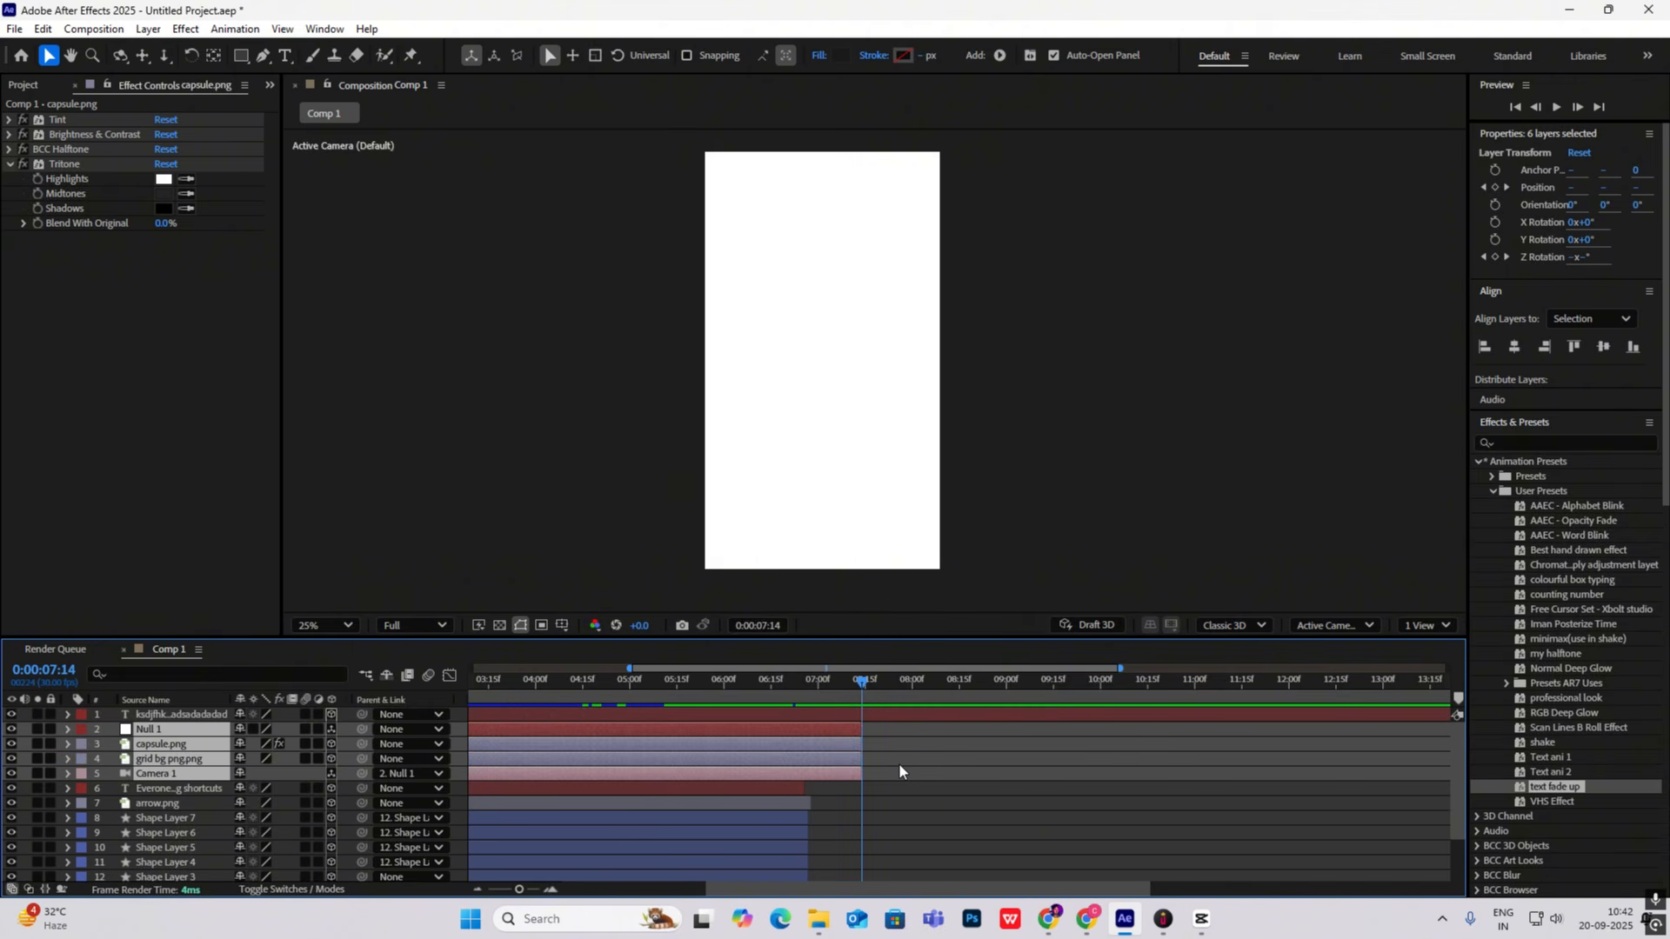
left_click(900, 764)
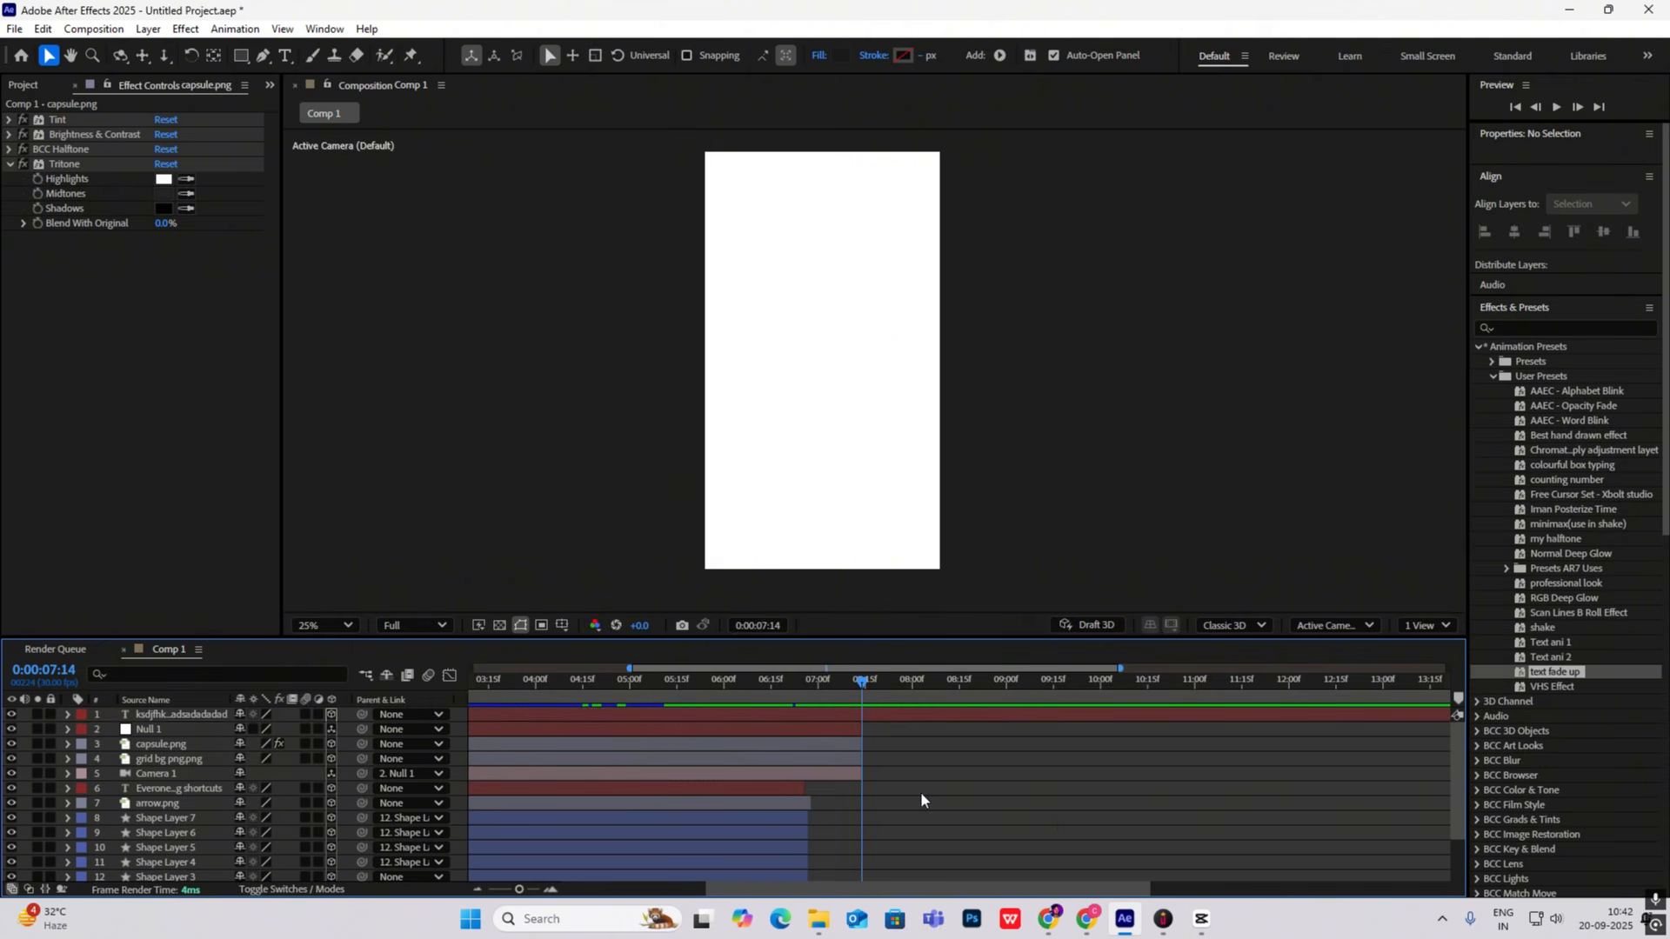
Step: Add jesus.png to Comp 1 at the top of the layer stack and make it a 3D layer
left_click(1205, 919)
left_click(1205, 918)
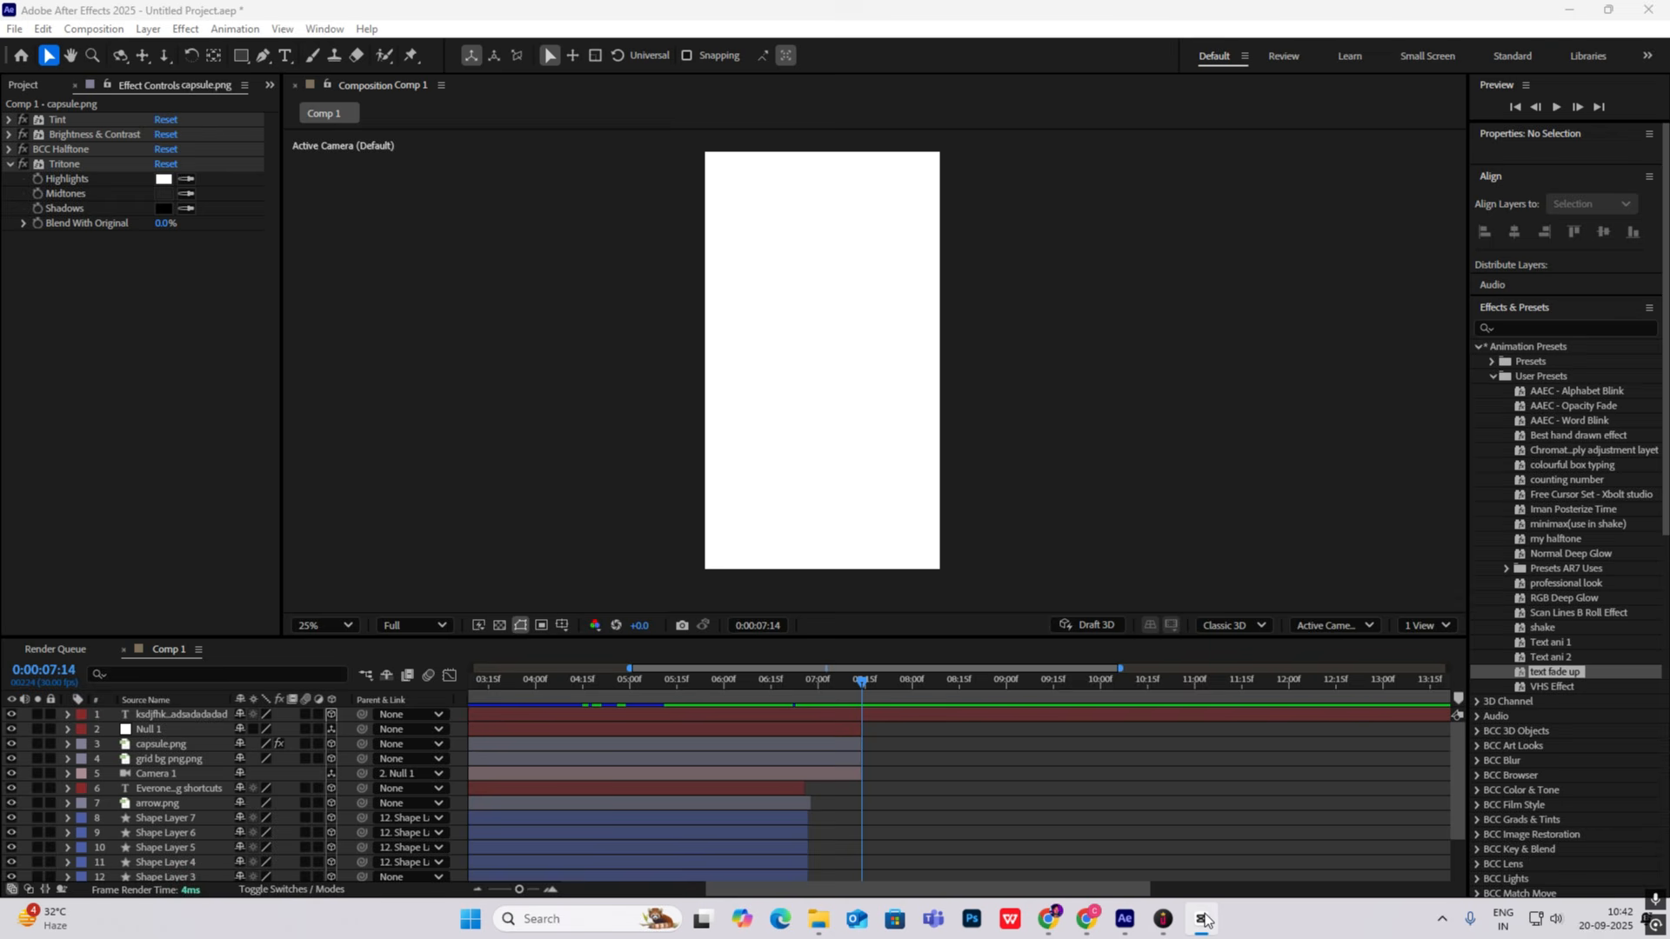
left_click(25, 85)
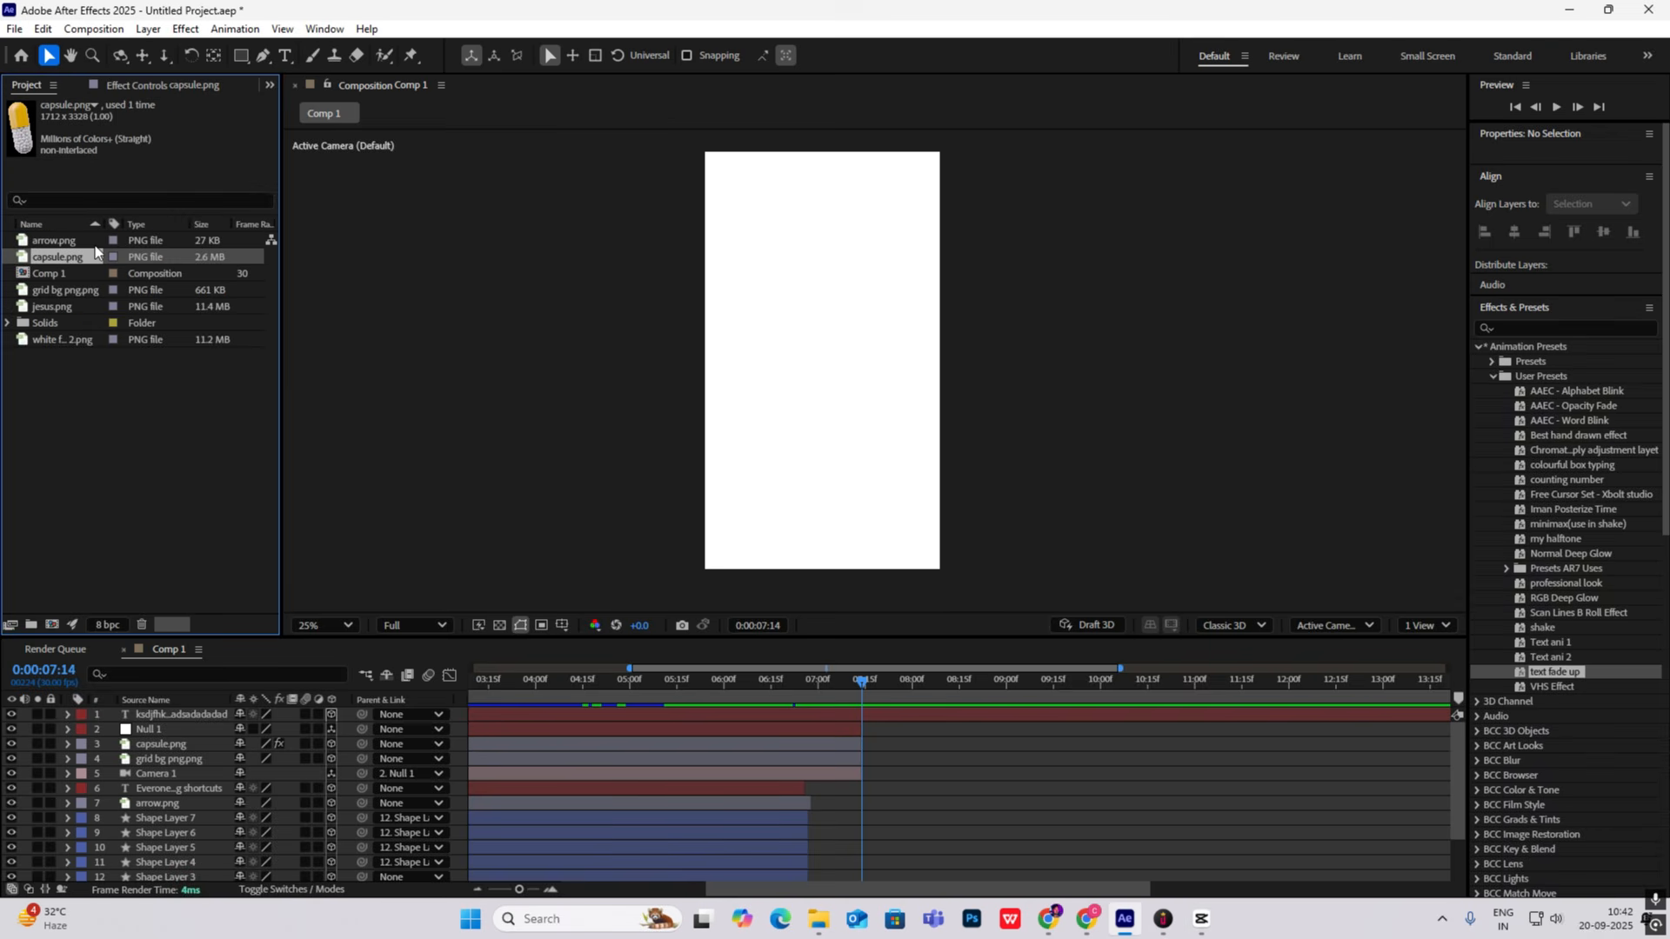
left_click(68, 293)
left_click(59, 307)
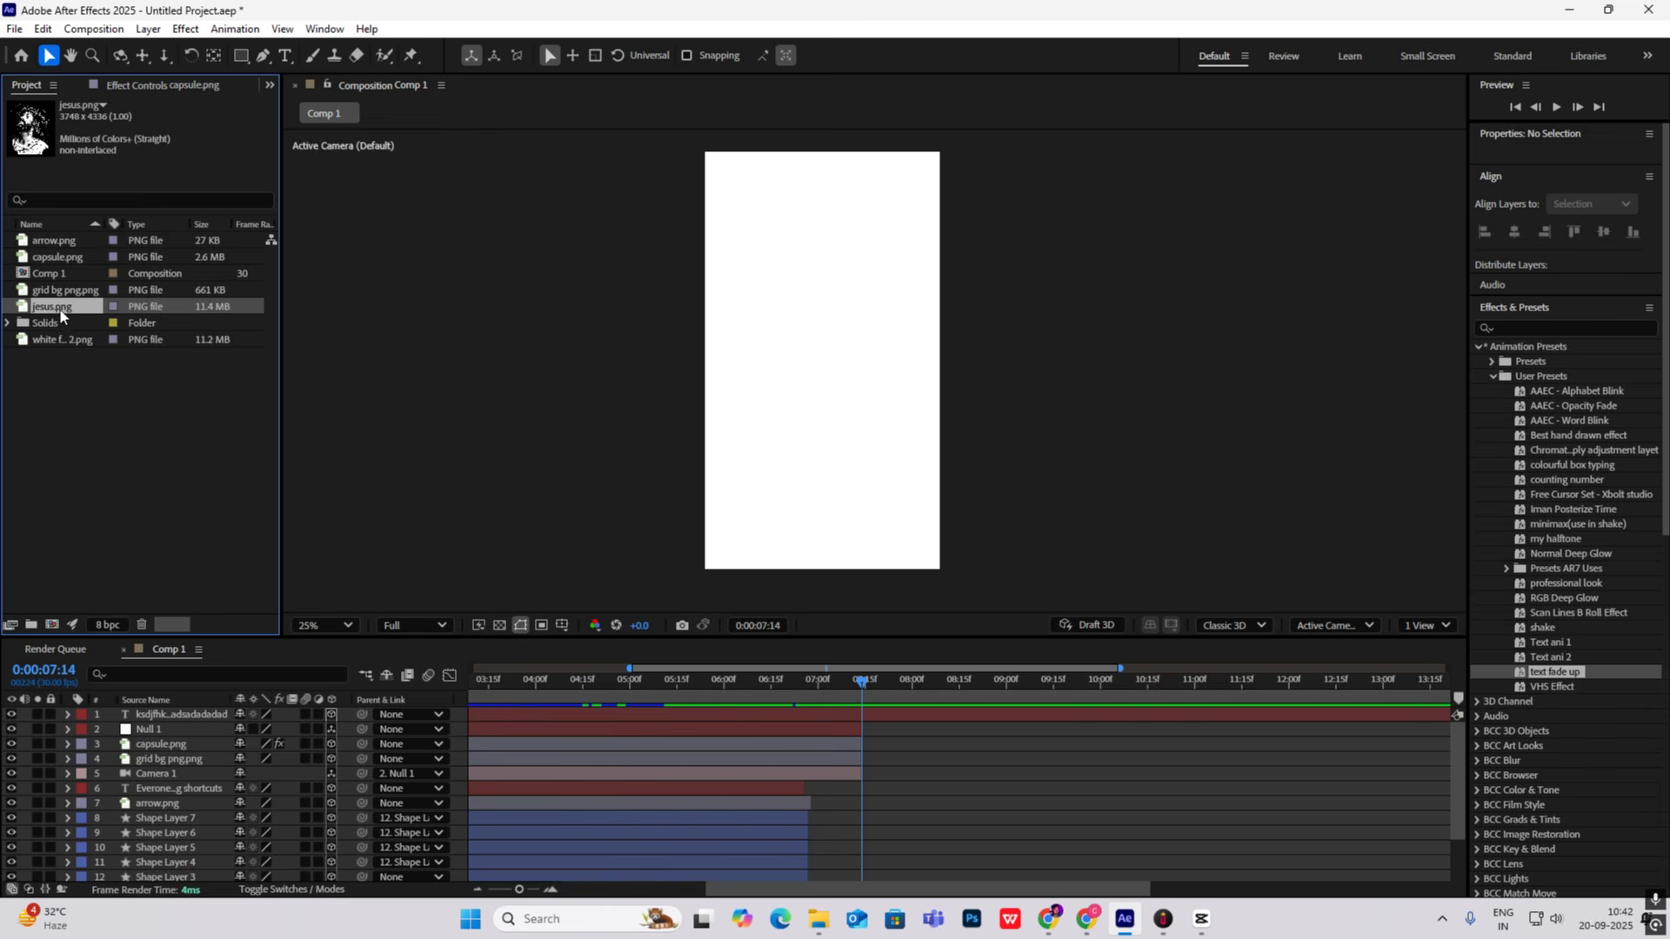
left_click_drag(54, 315, 174, 715)
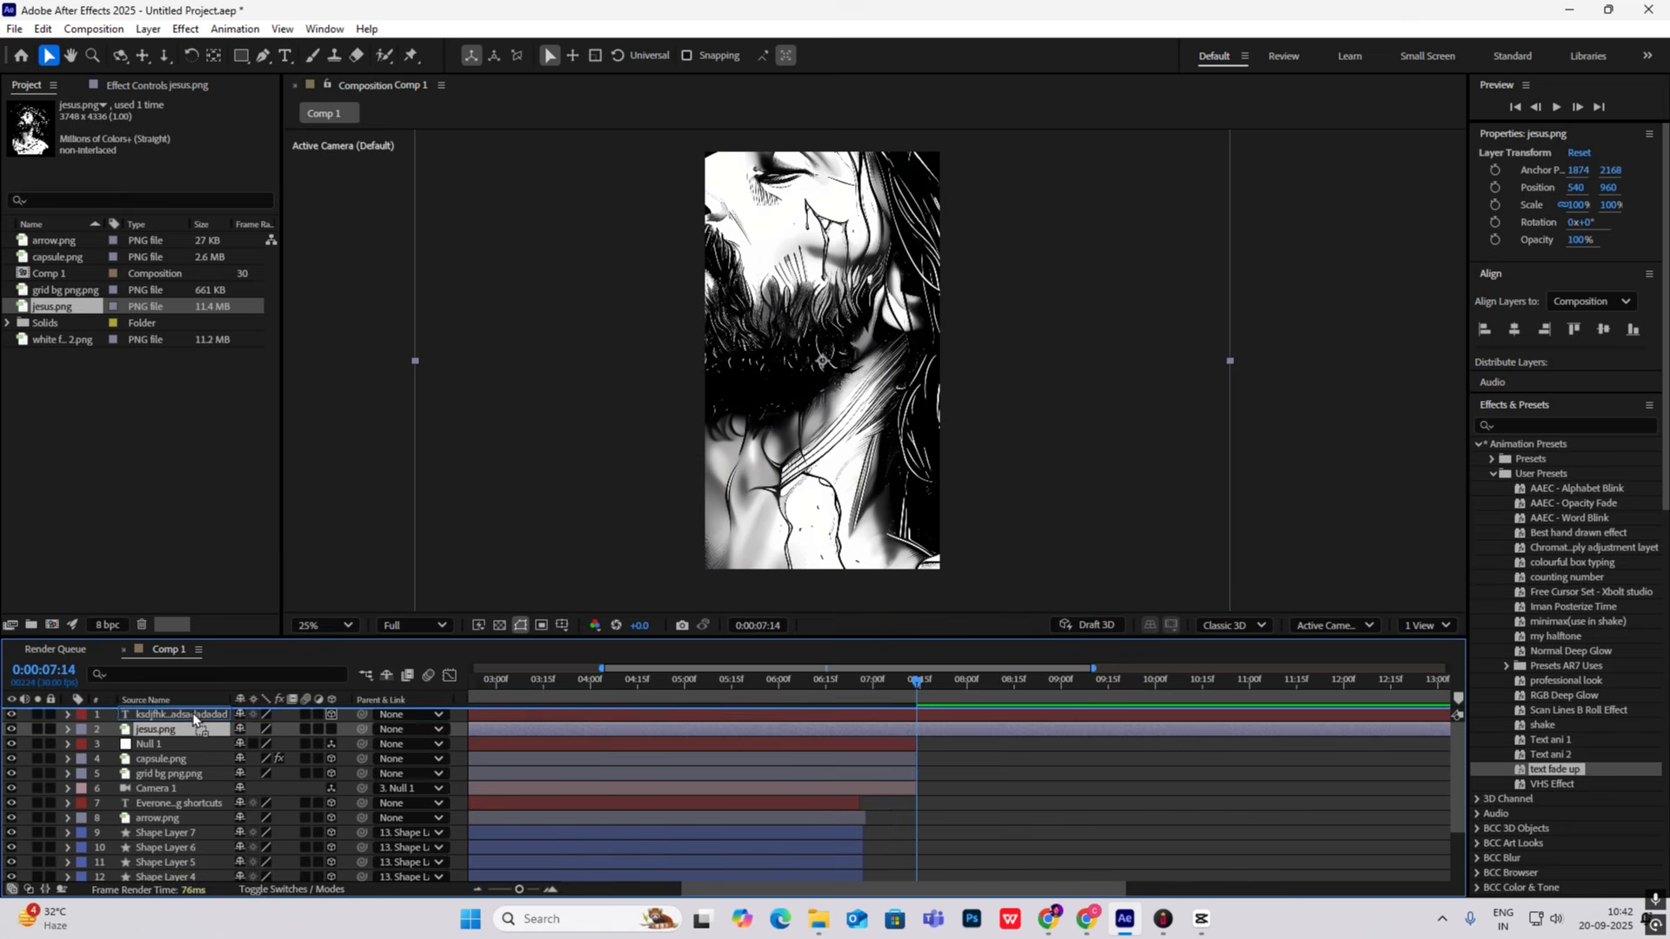
left_click(330, 715)
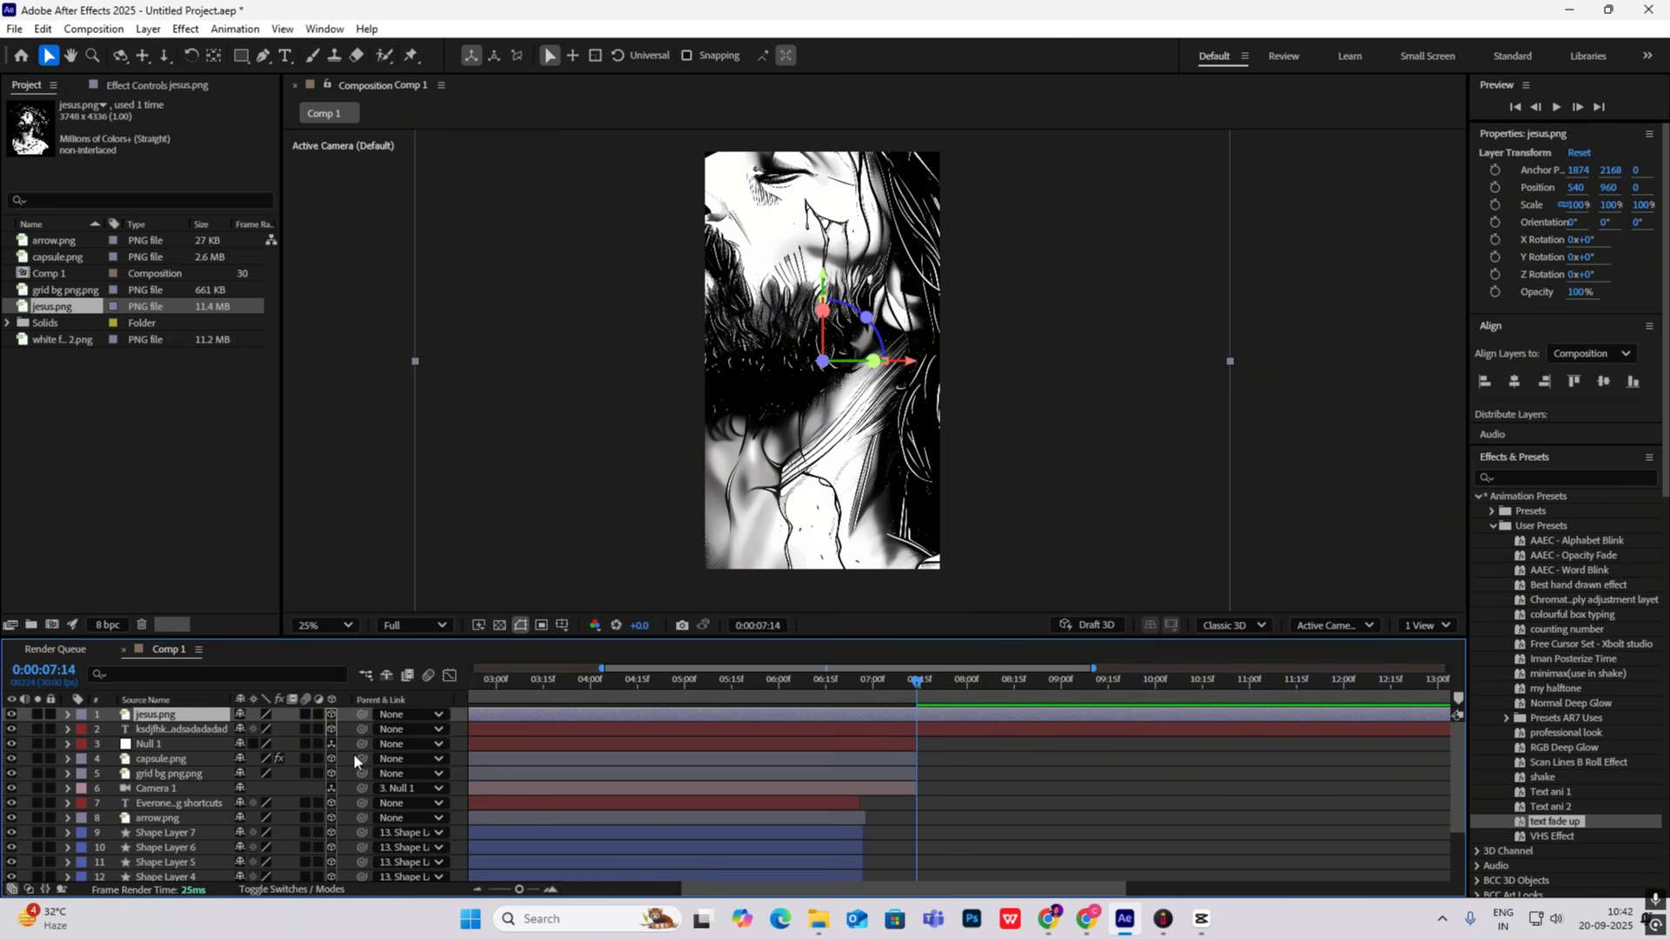
Step: Add white frame 2.png below jesus.png as a 3D layer at 26% scale, and scale jesus.png to 15% to fit inside it
key("s")
left_click_drag(323, 730, 269, 745)
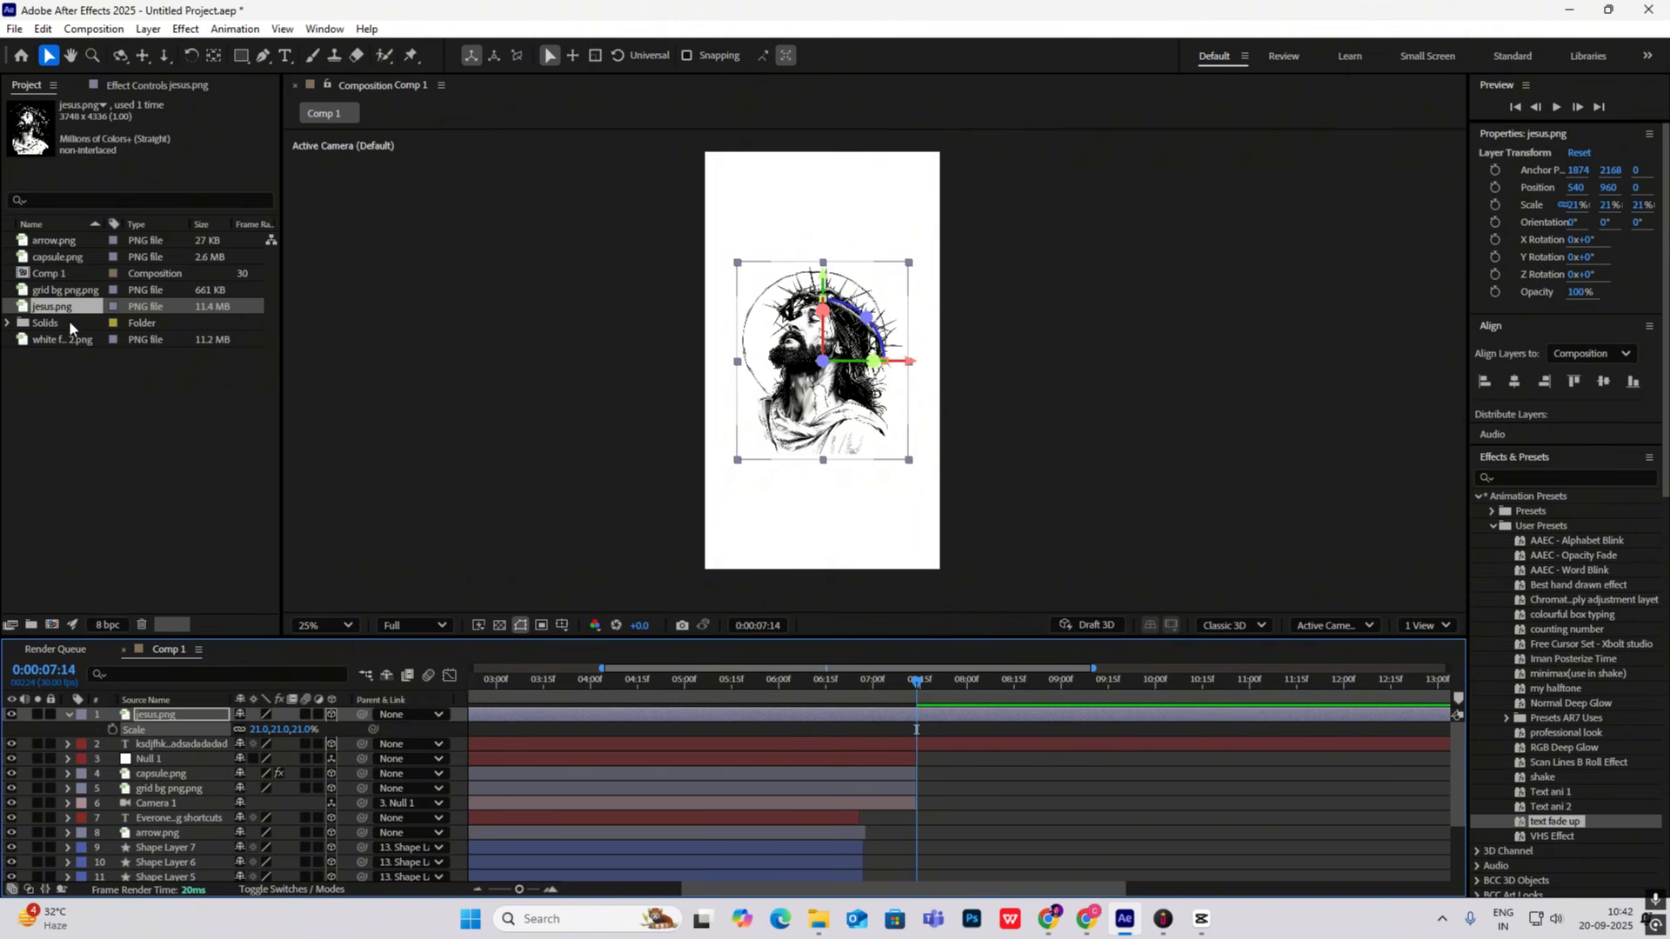
left_click_drag(66, 340, 153, 722)
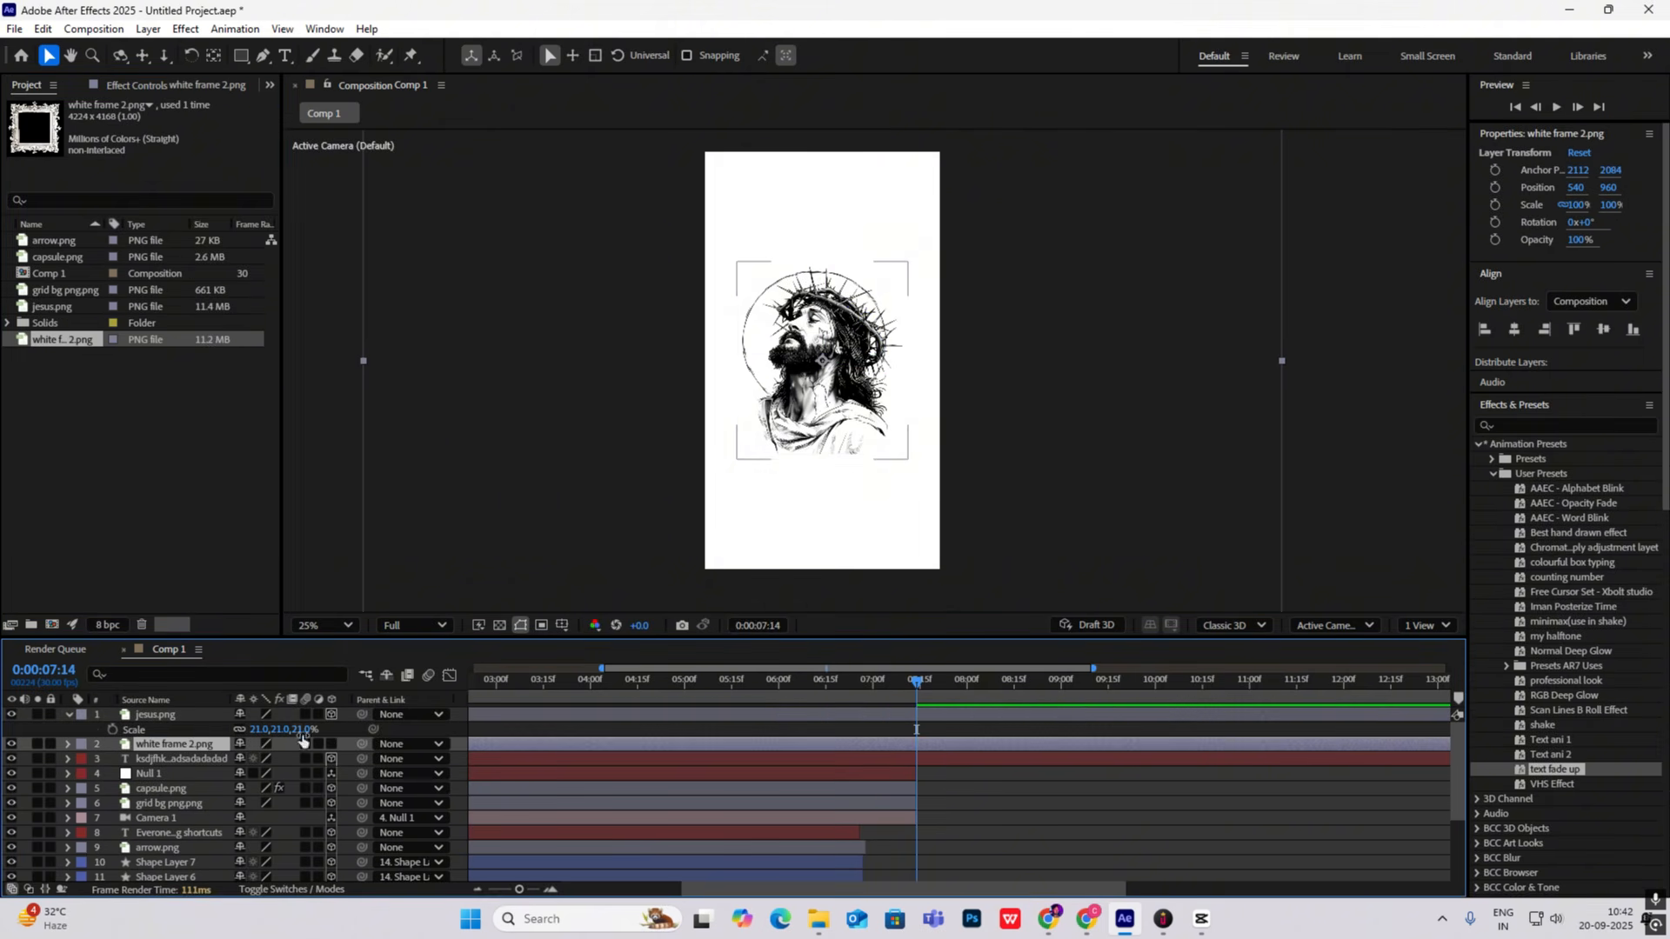
left_click(331, 745)
key("s")
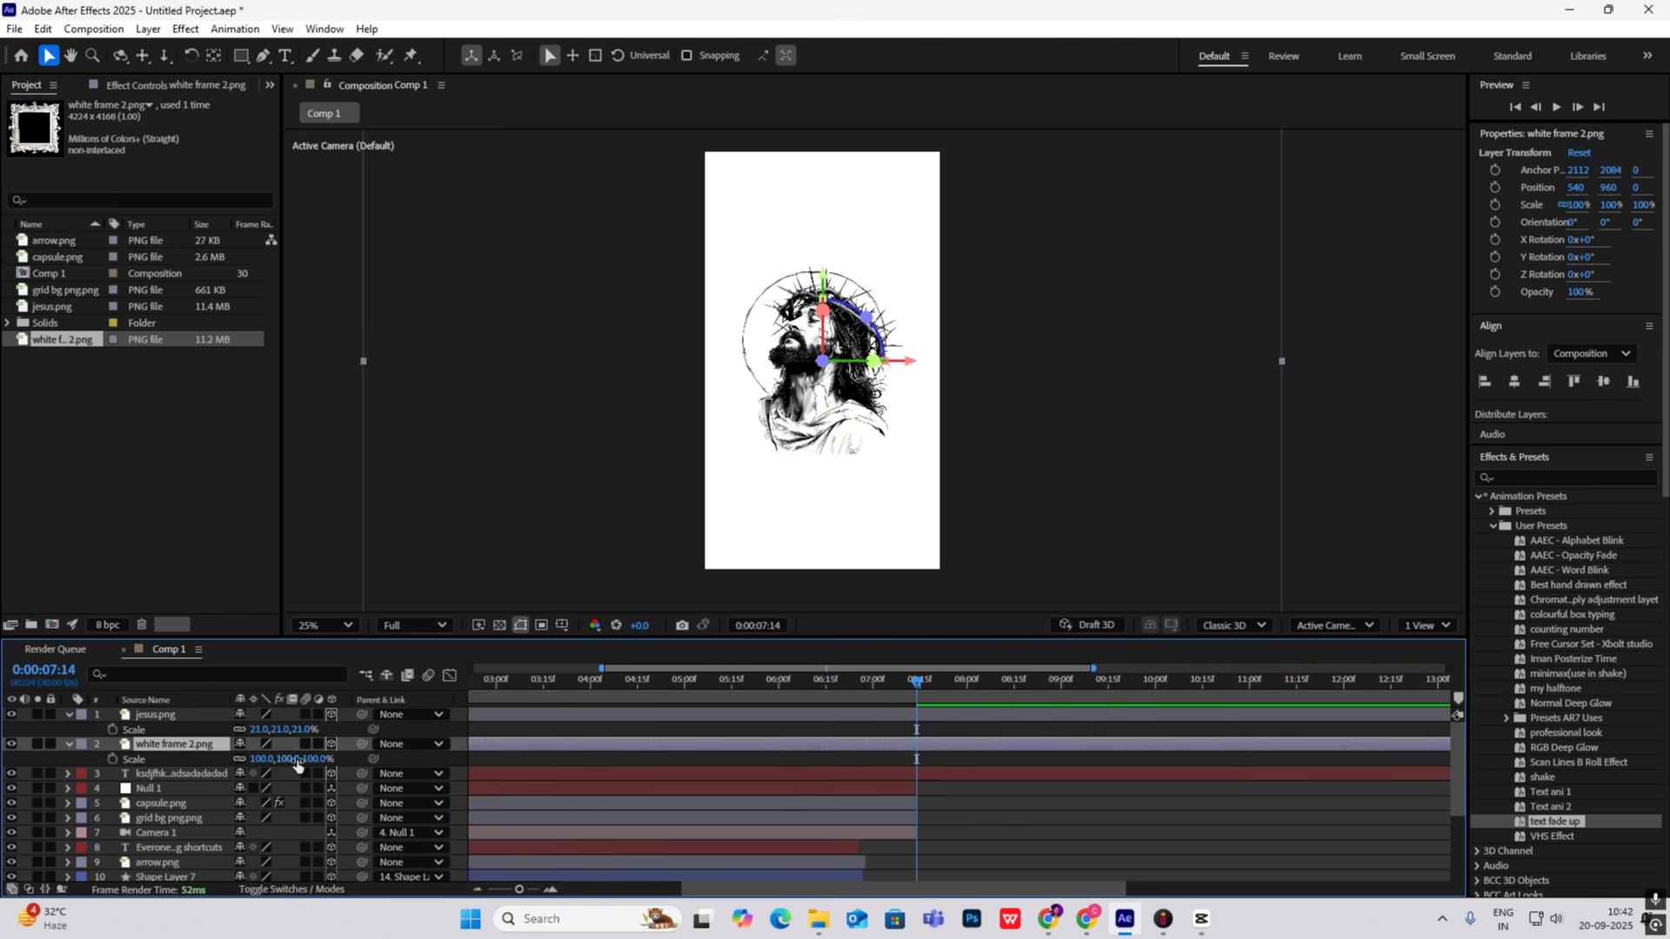
left_click_drag(302, 762, 271, 774)
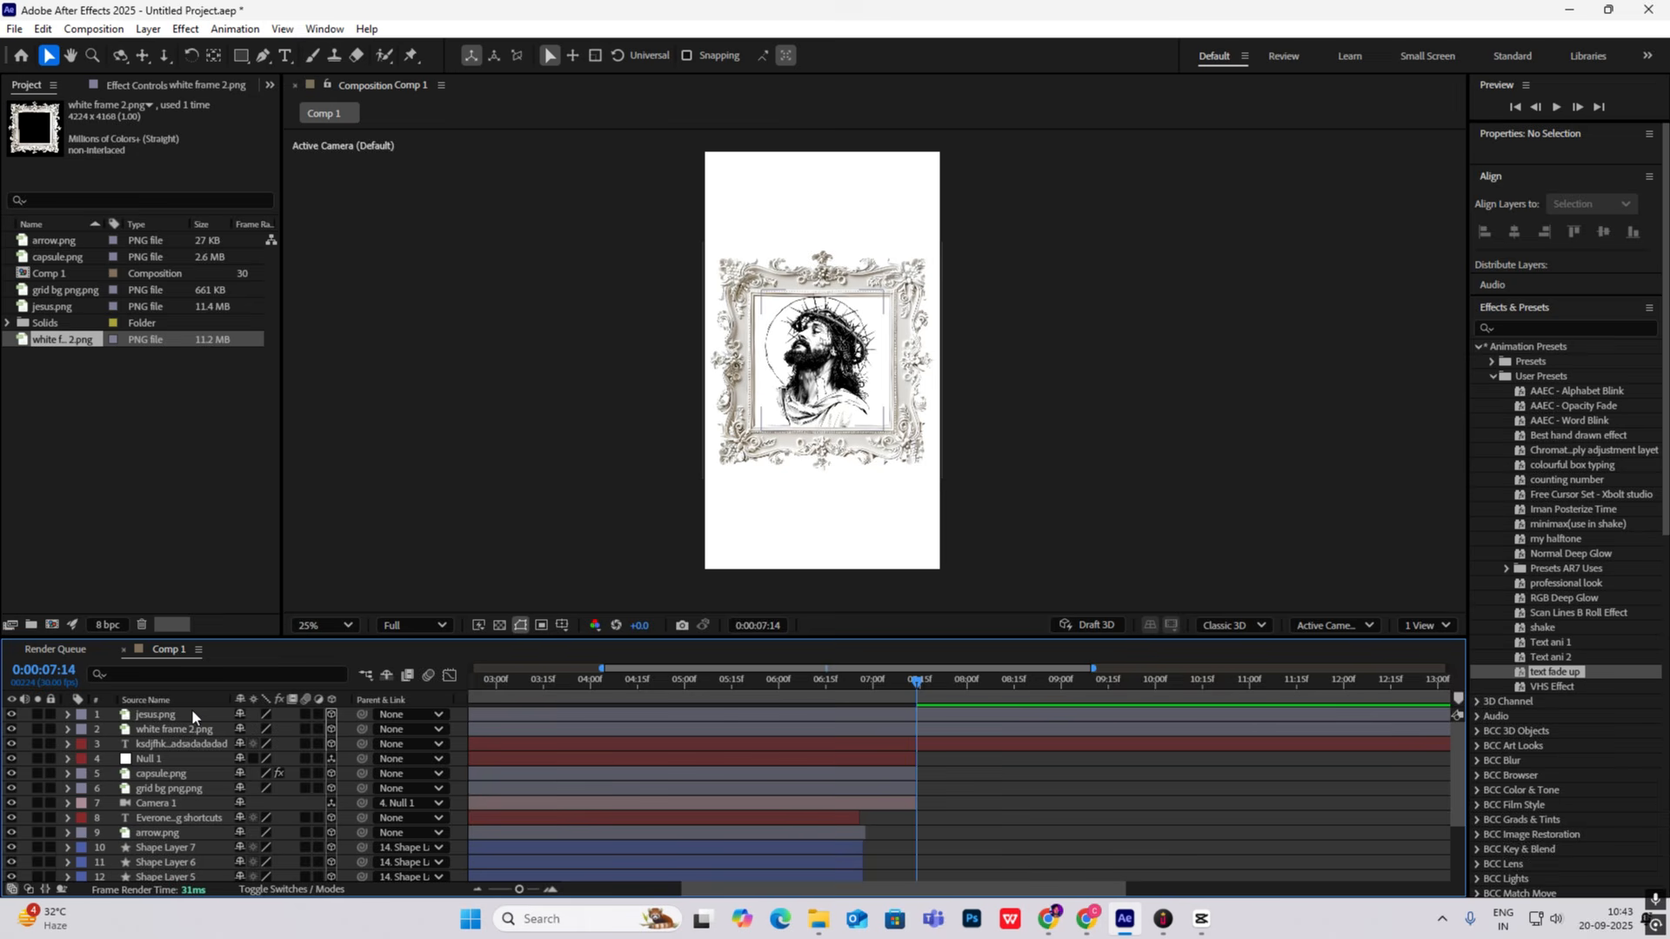
Step: Parent the jesus.png layer to white frame 2.png
left_click(192, 712)
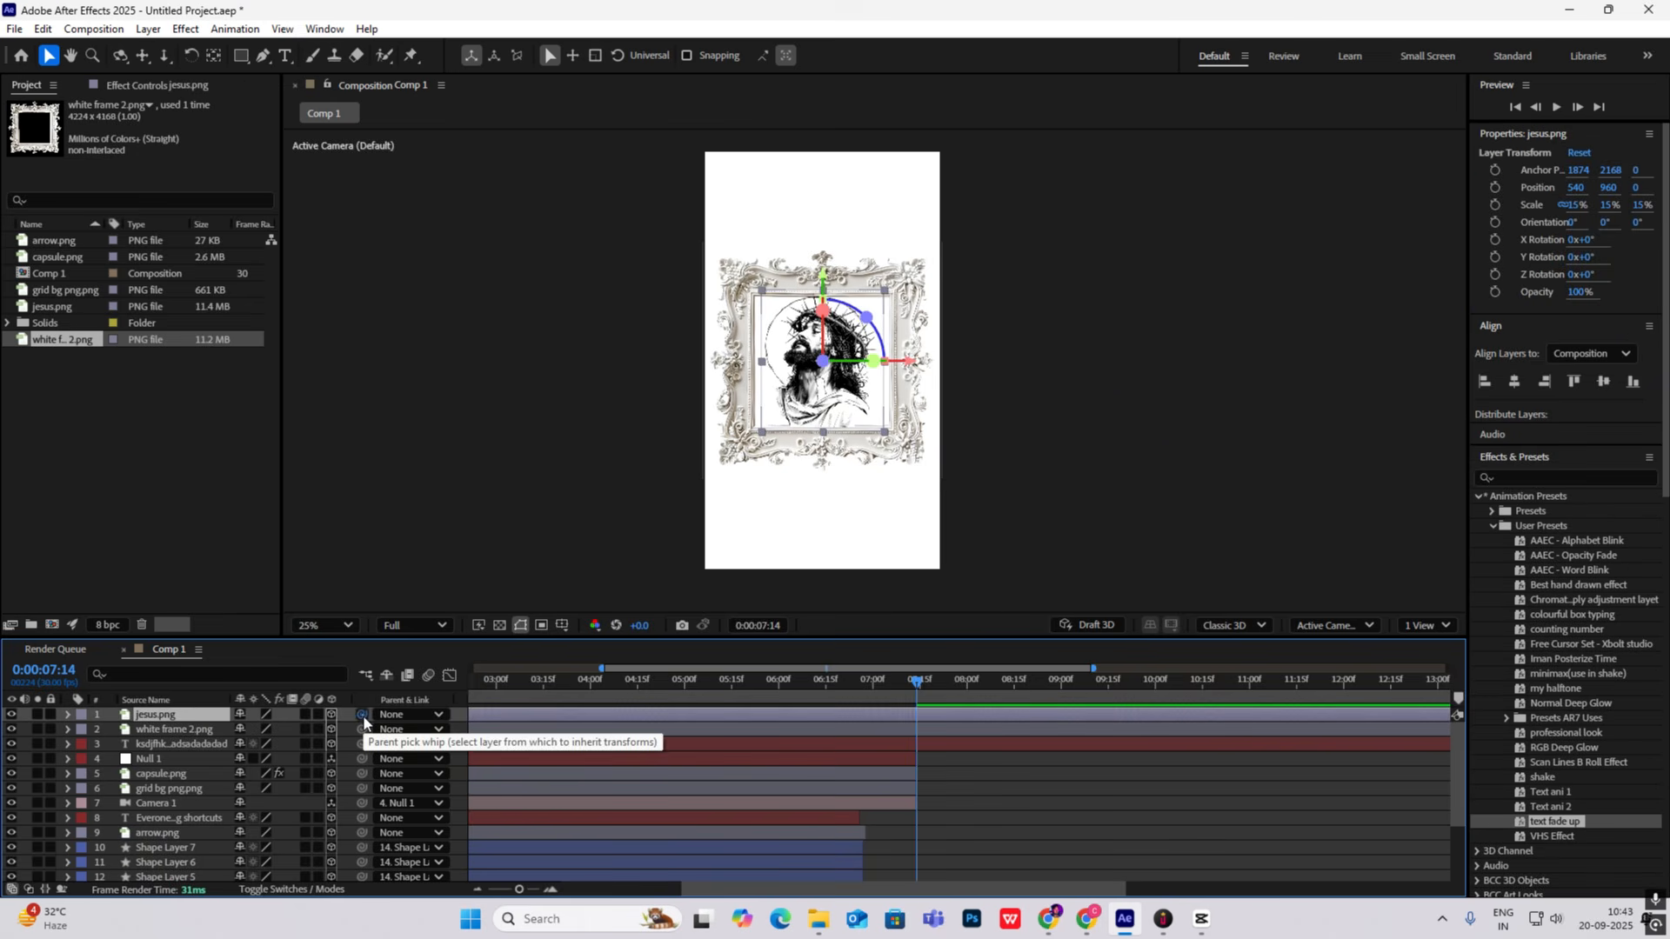
left_click_drag(363, 721, 193, 731)
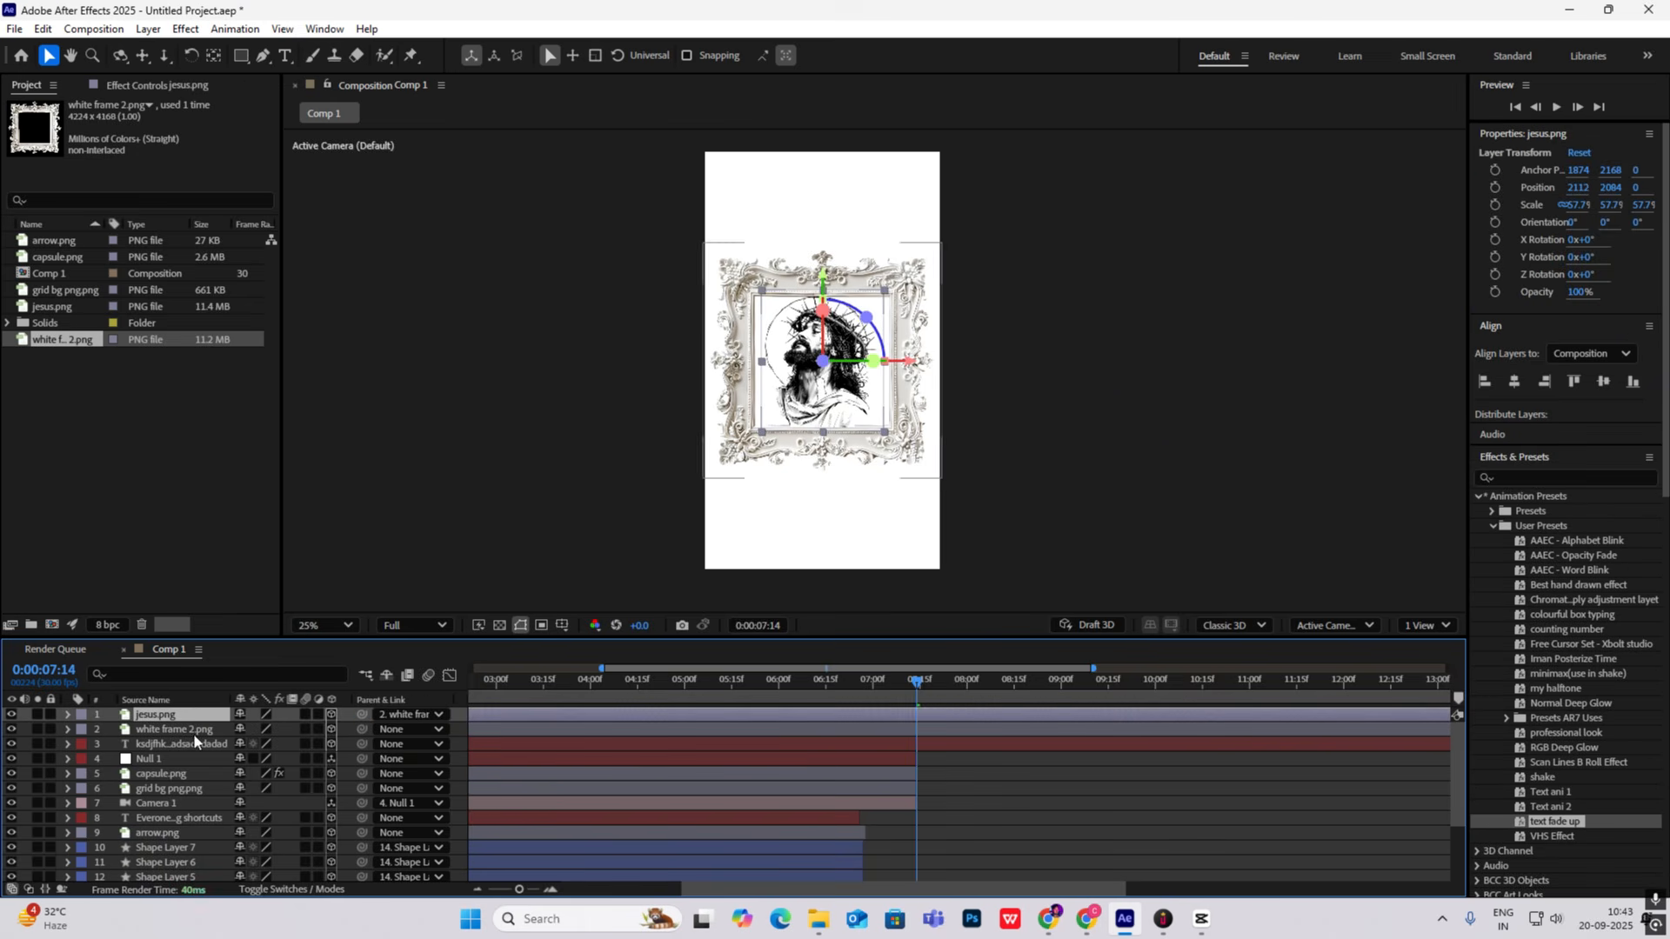
left_click(1162, 335)
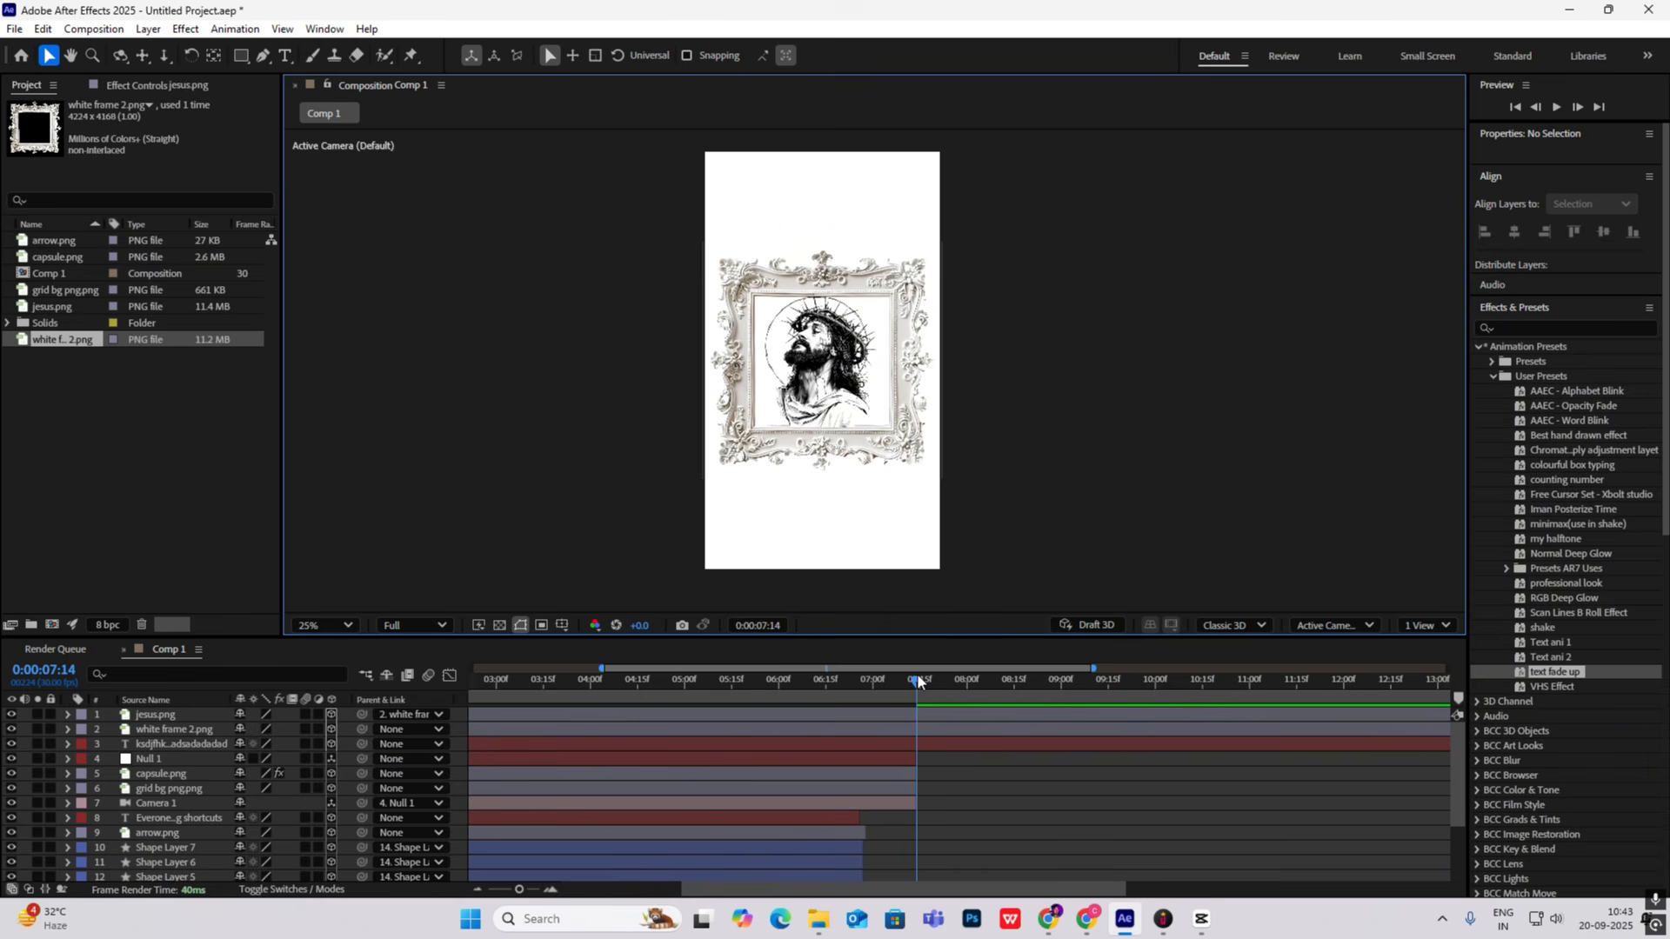
Step: Switch to CapCut and examine the framed picture scene in the reference clip from 00:00:04:00 to 00:00:04:12
left_click(1200, 922)
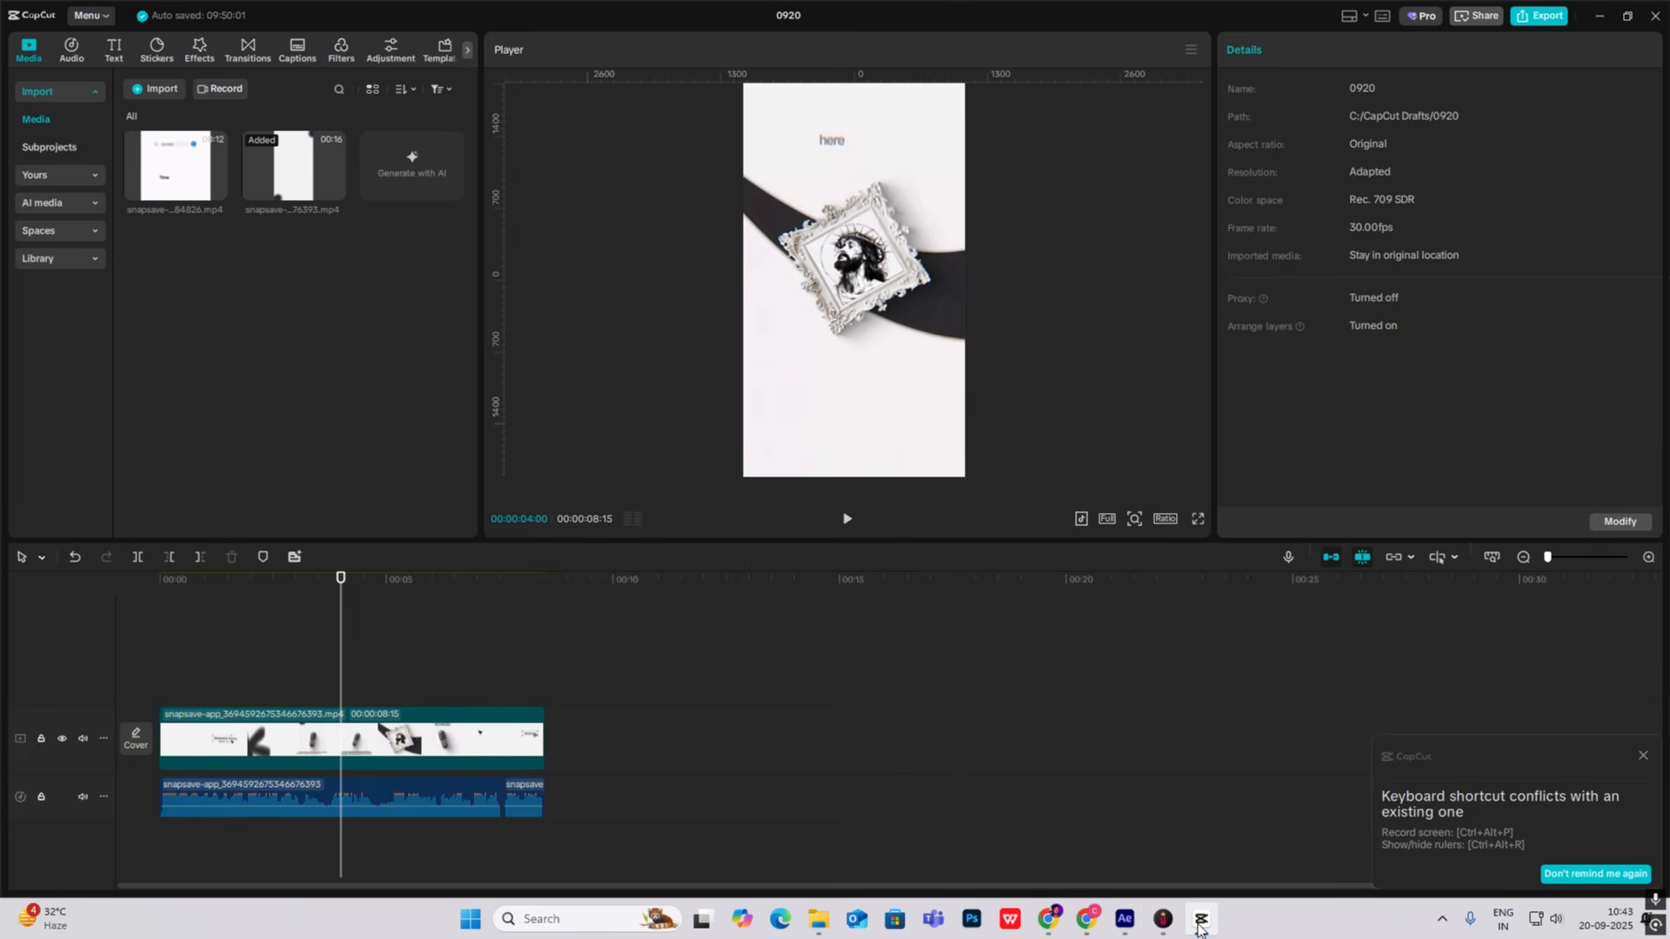
mouse_move(344, 685)
left_mouse_down()
mouse_move(311, 680)
mouse_move(359, 698)
left_mouse_up()
left_click(1219, 935)
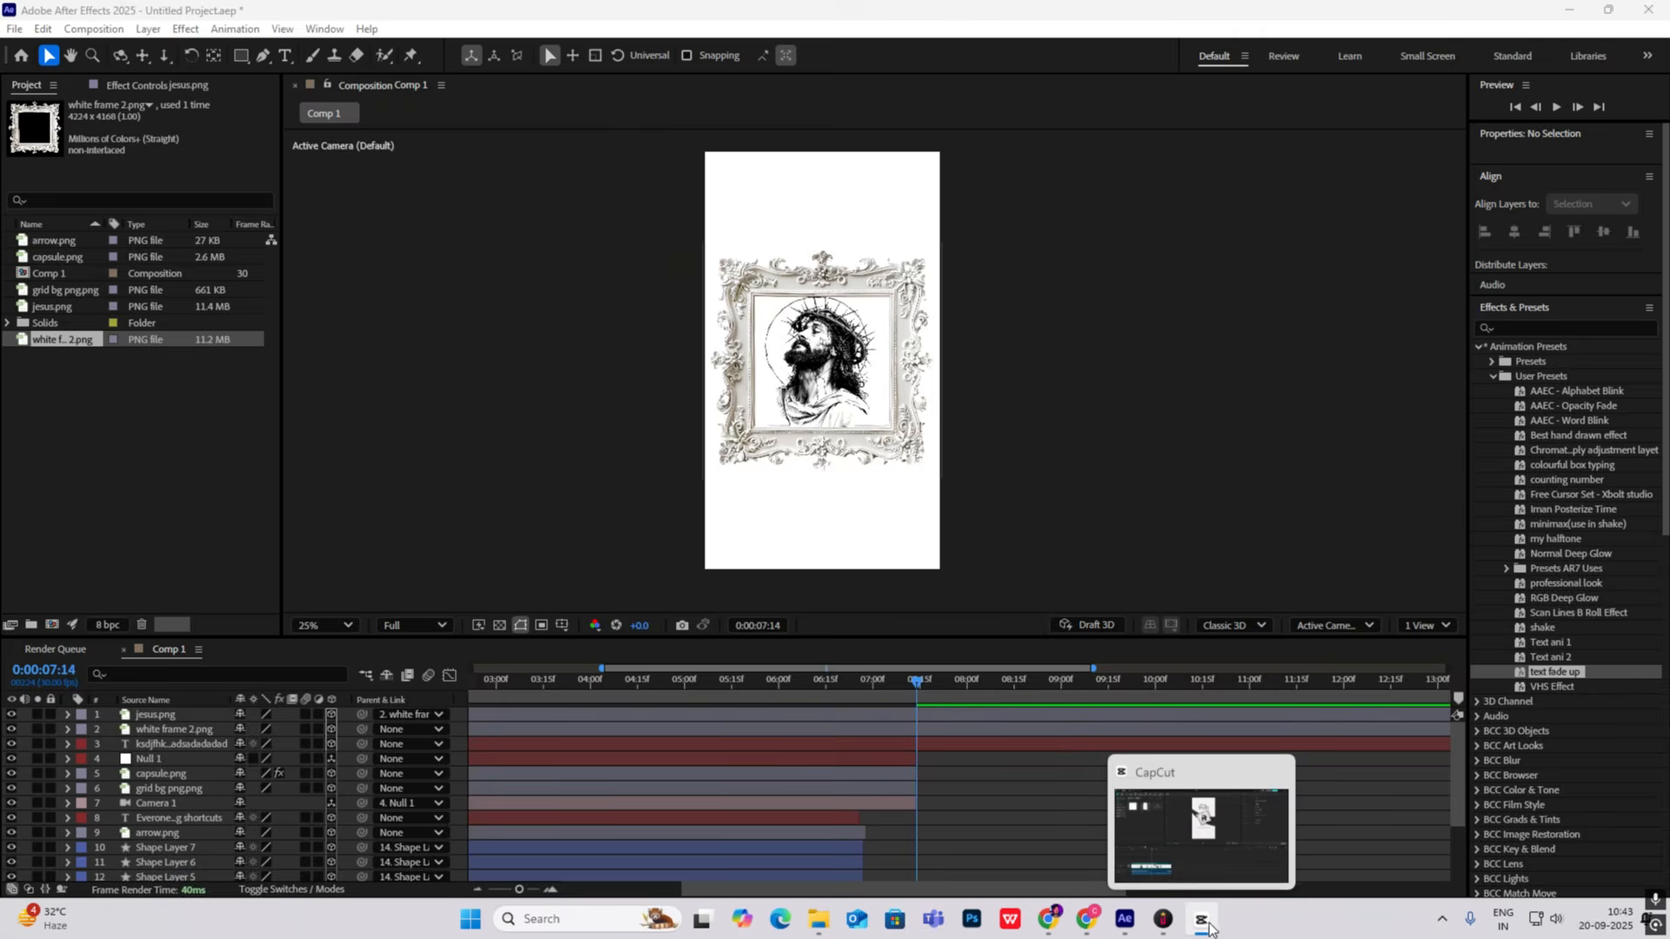
Step: Set the white frame 2.png layer's scale to 20% and its Z Rotation to -19° in After Effects
left_click(195, 727)
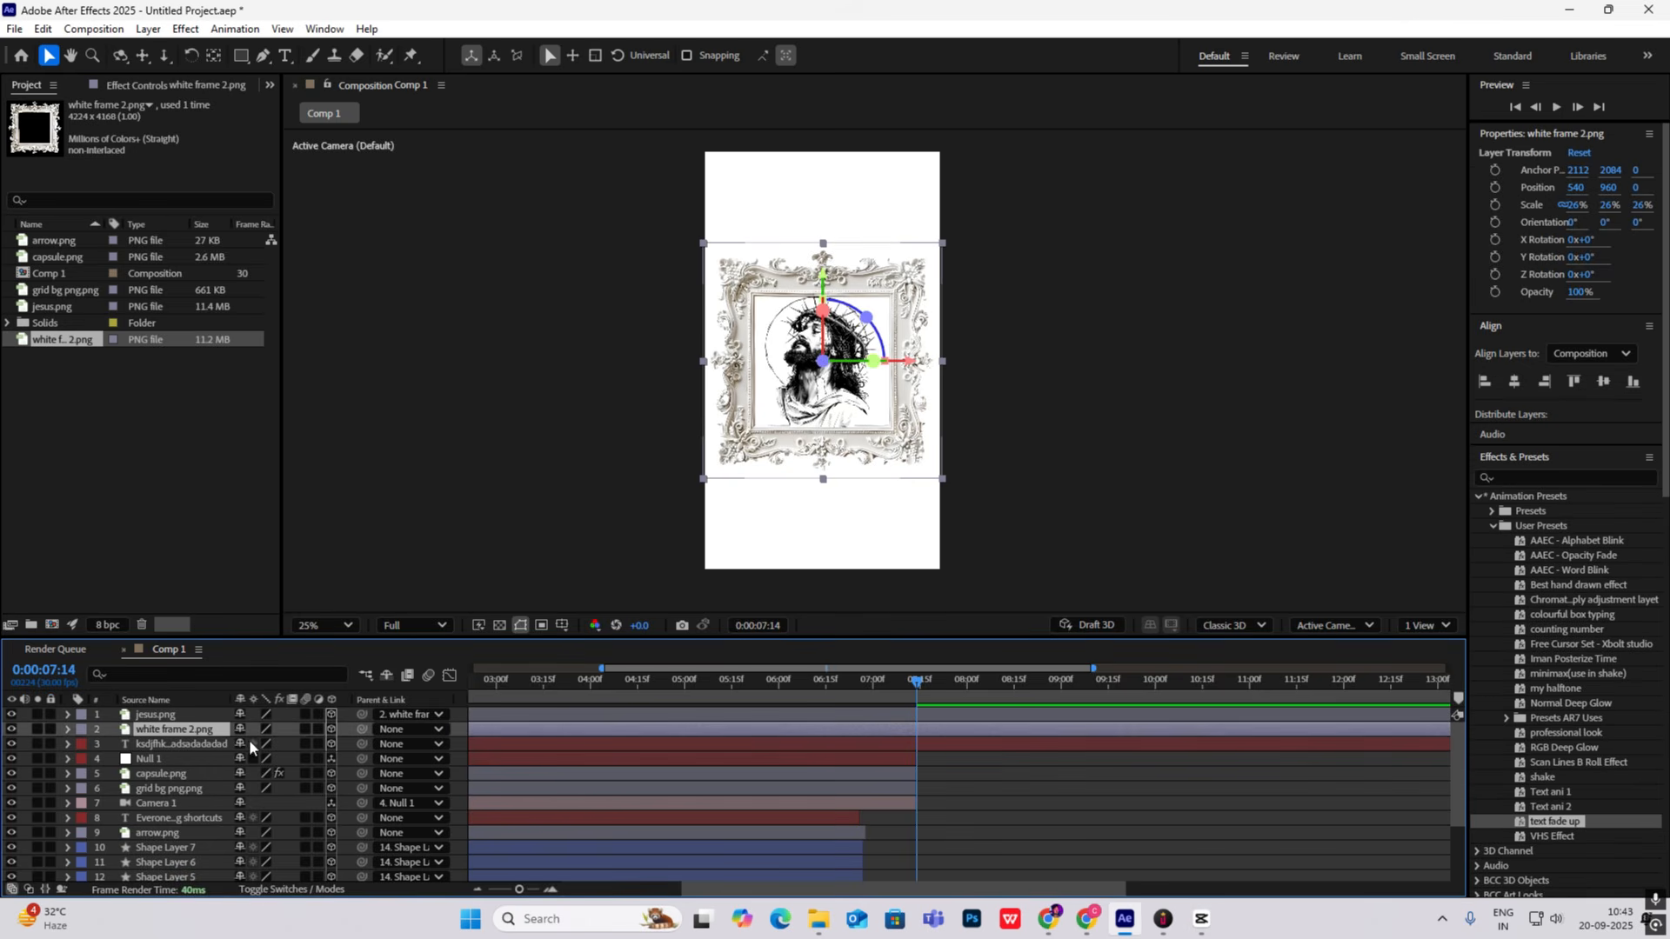
key("s")
left_click_drag(281, 745, 250, 788)
key("r")
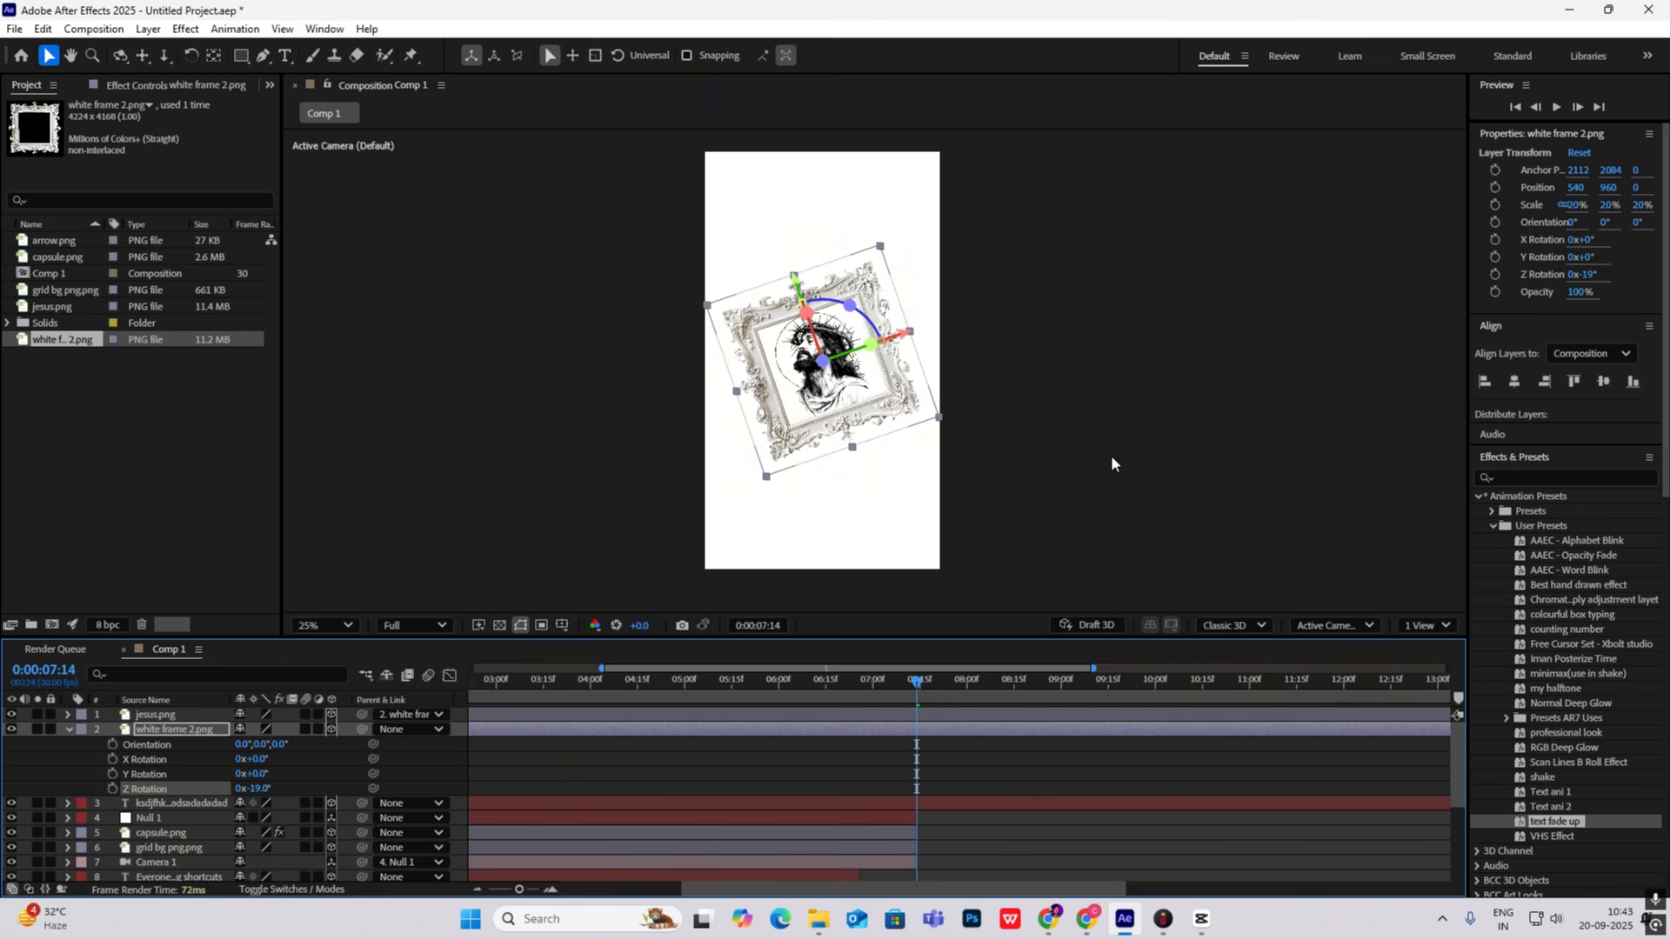
left_click(1112, 464)
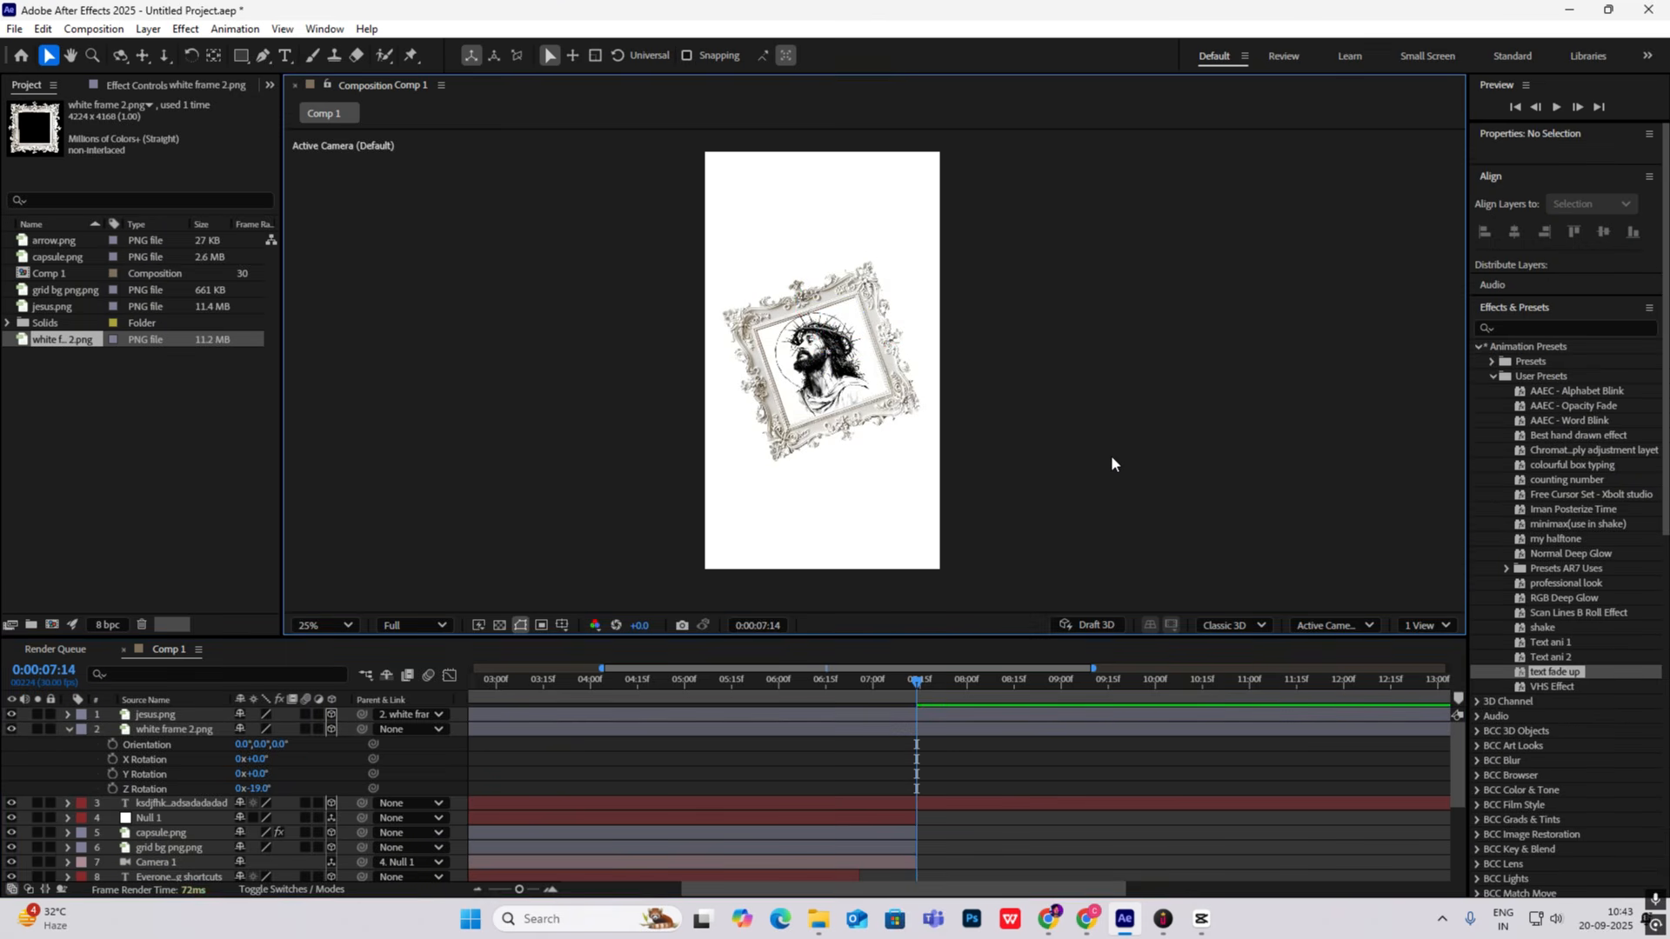
Step: Set up the Pen tool with no fill and a solid color stroke
left_click(261, 56)
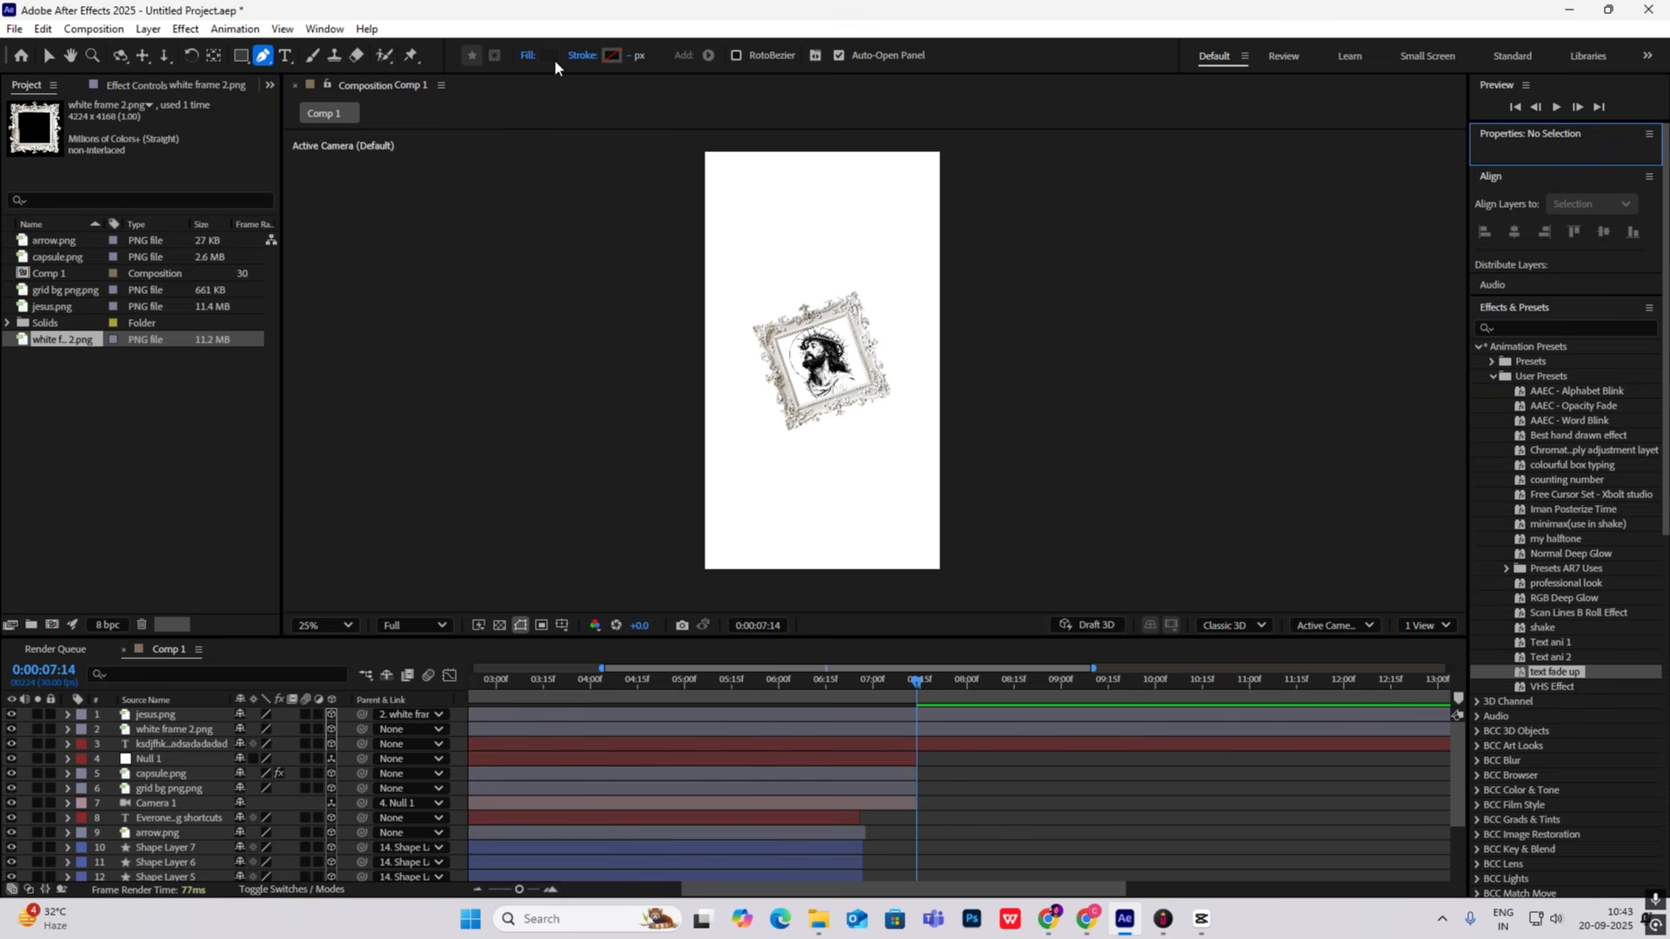
left_click(526, 58)
left_click(749, 410)
left_click(854, 502)
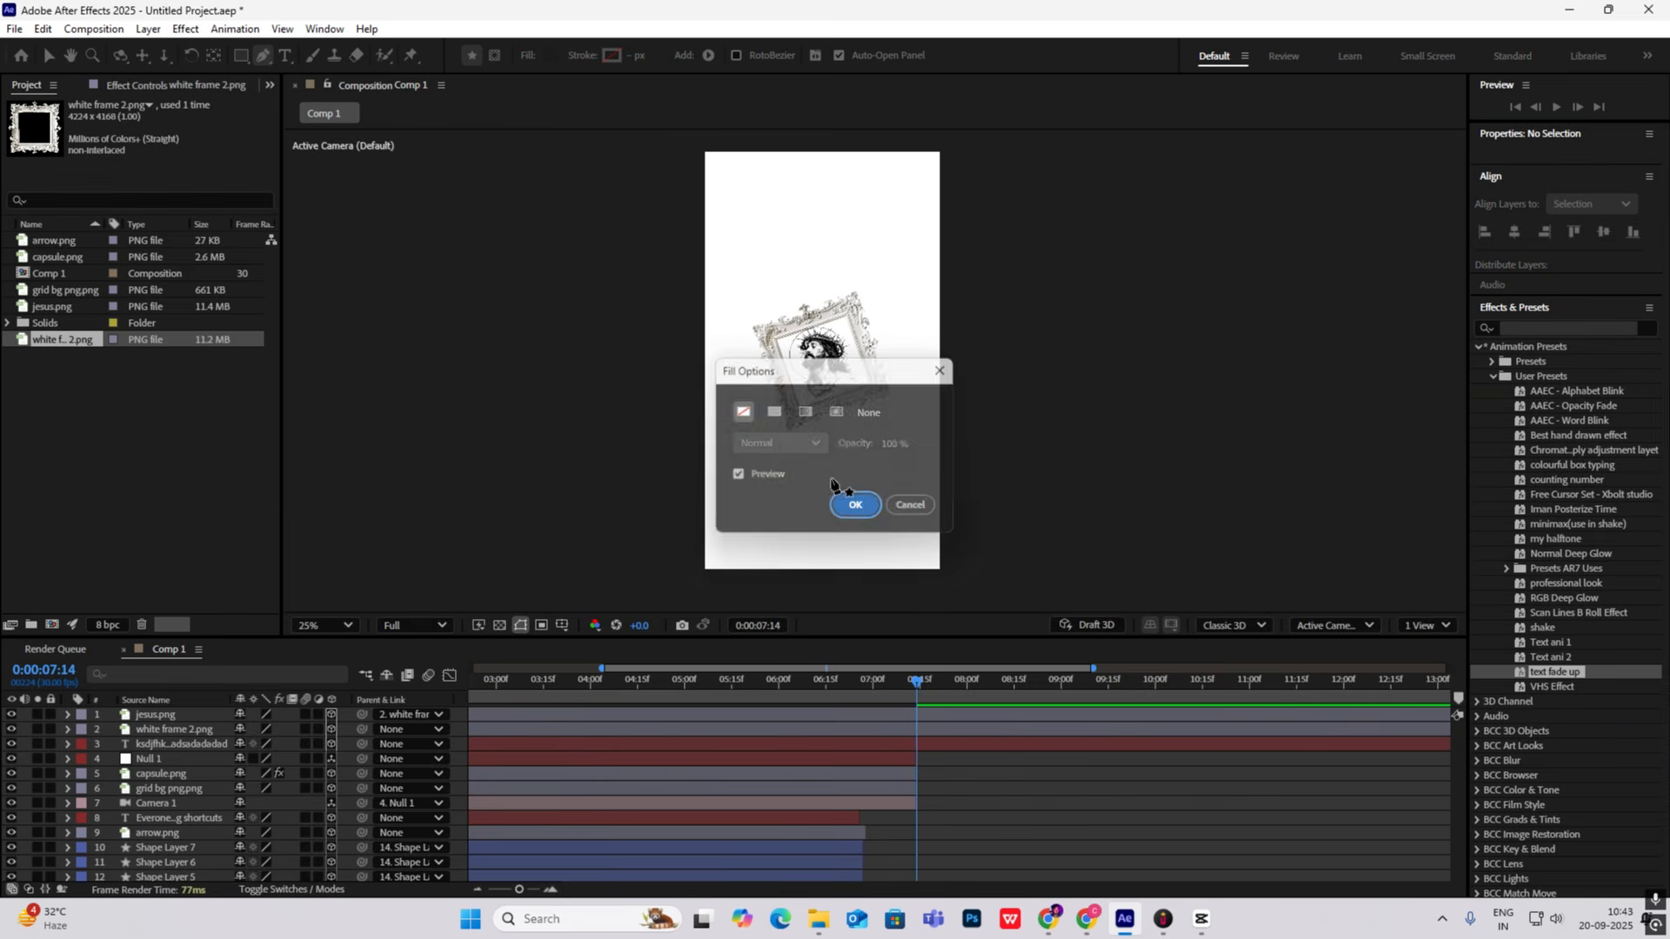
left_click(574, 57)
left_click(775, 411)
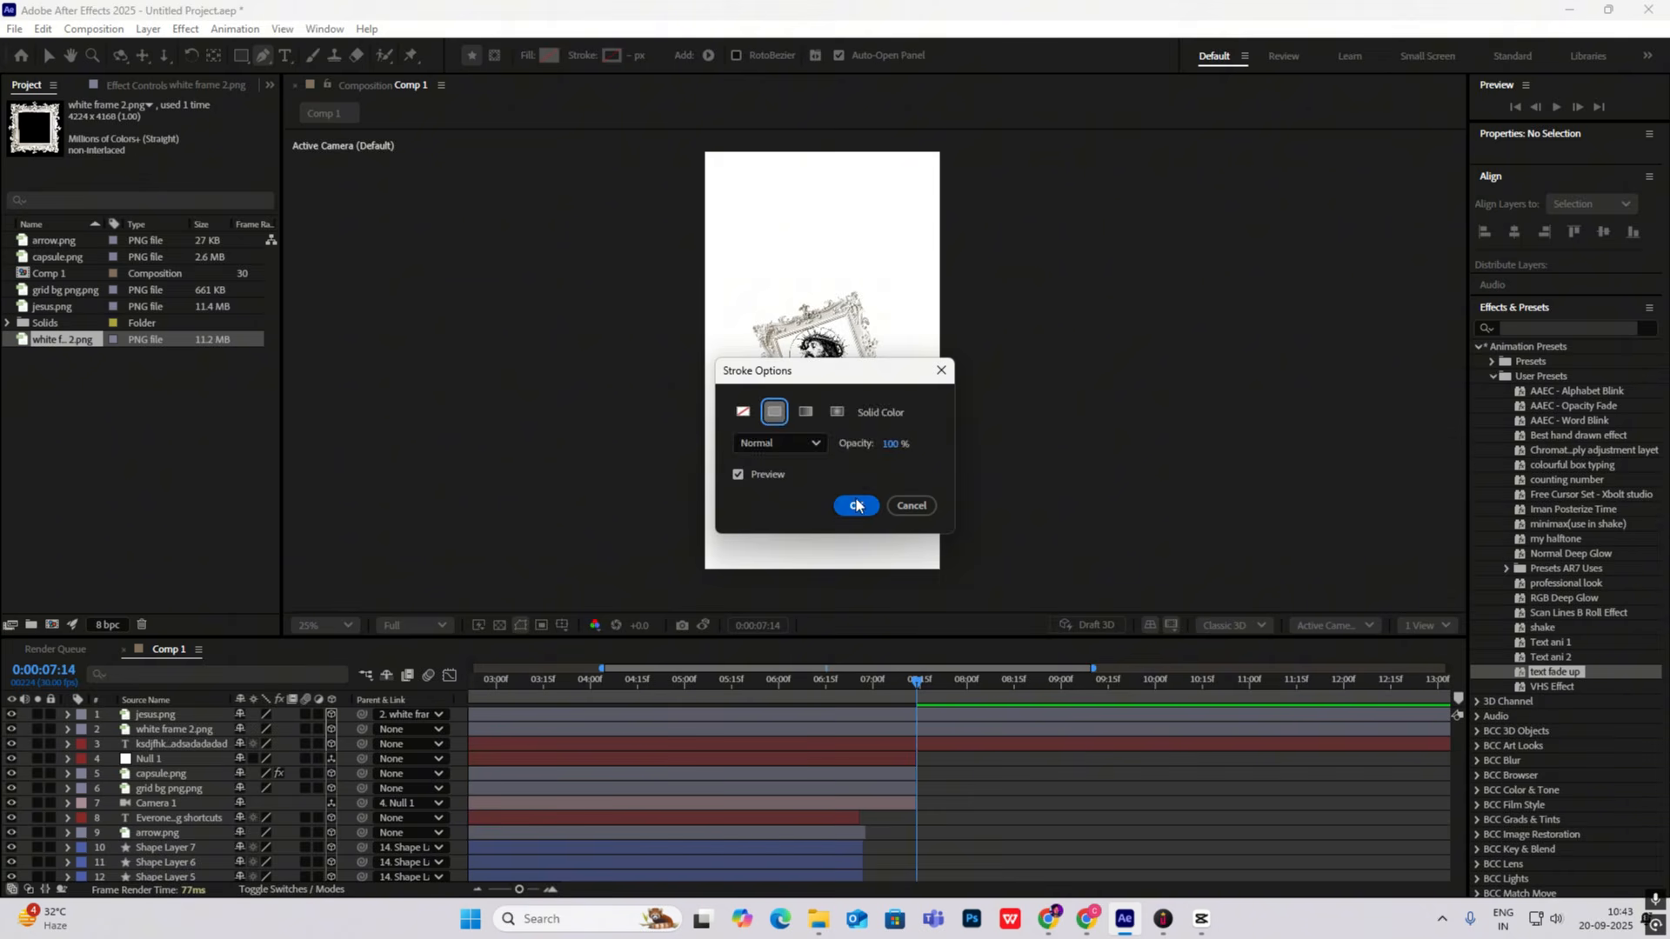
left_click(853, 502)
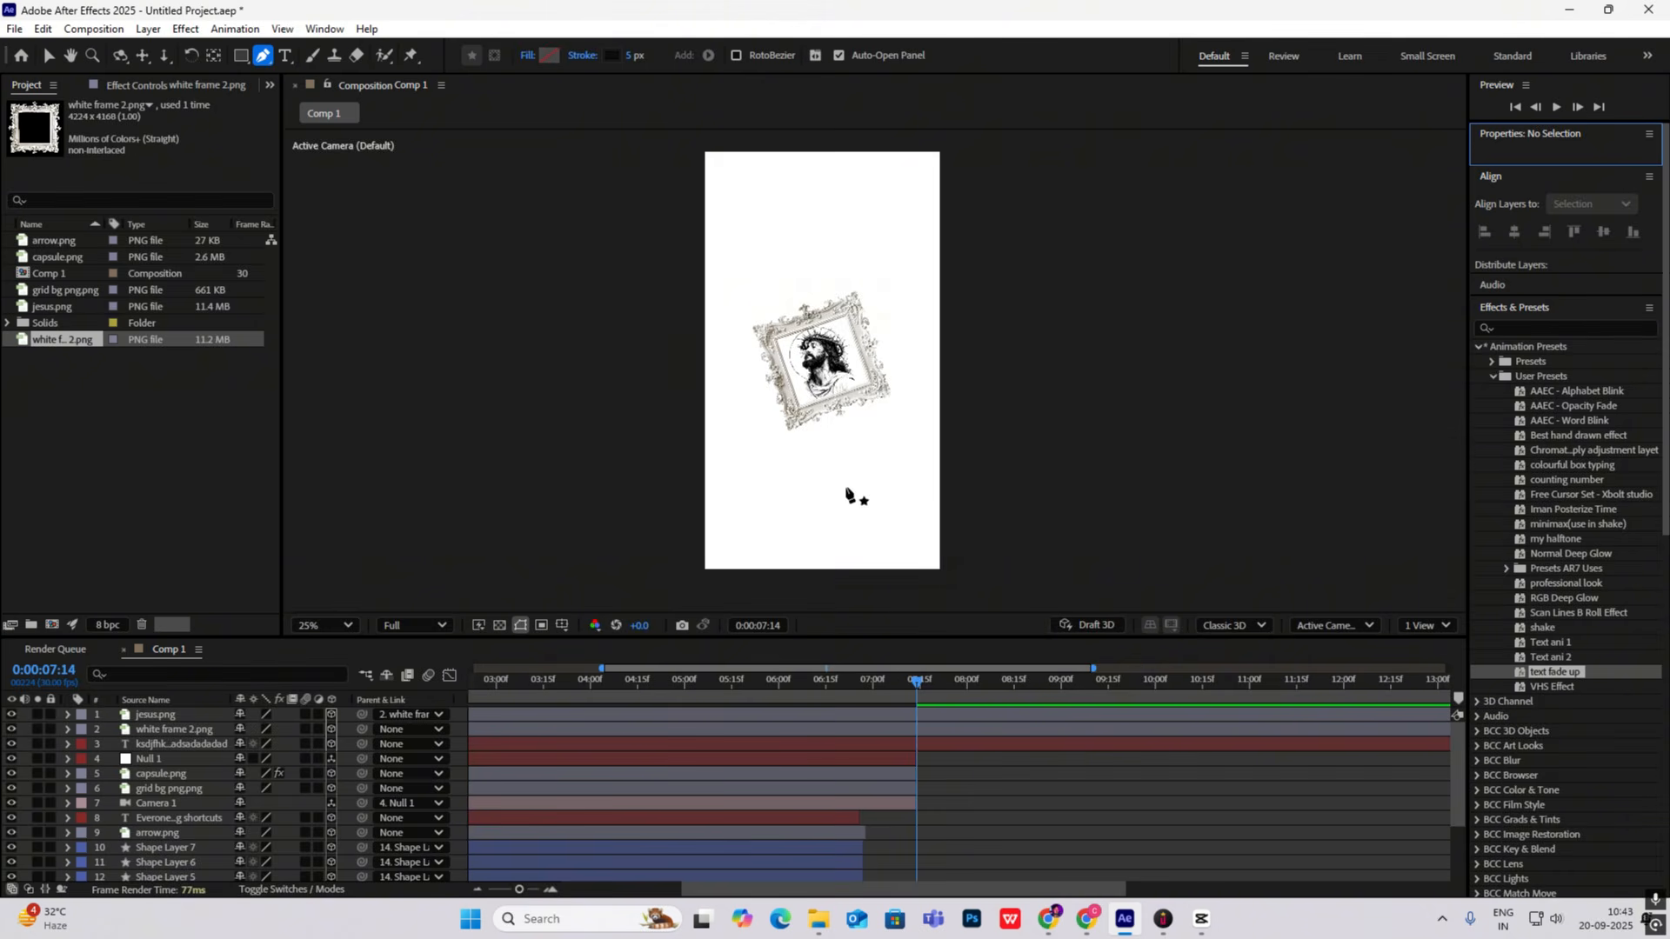
Step: Draw a curved open path sweeping across the composition past both edges and set its stroke width to 260 px
left_click(667, 291)
left_click_drag(1039, 372, 1201, 344)
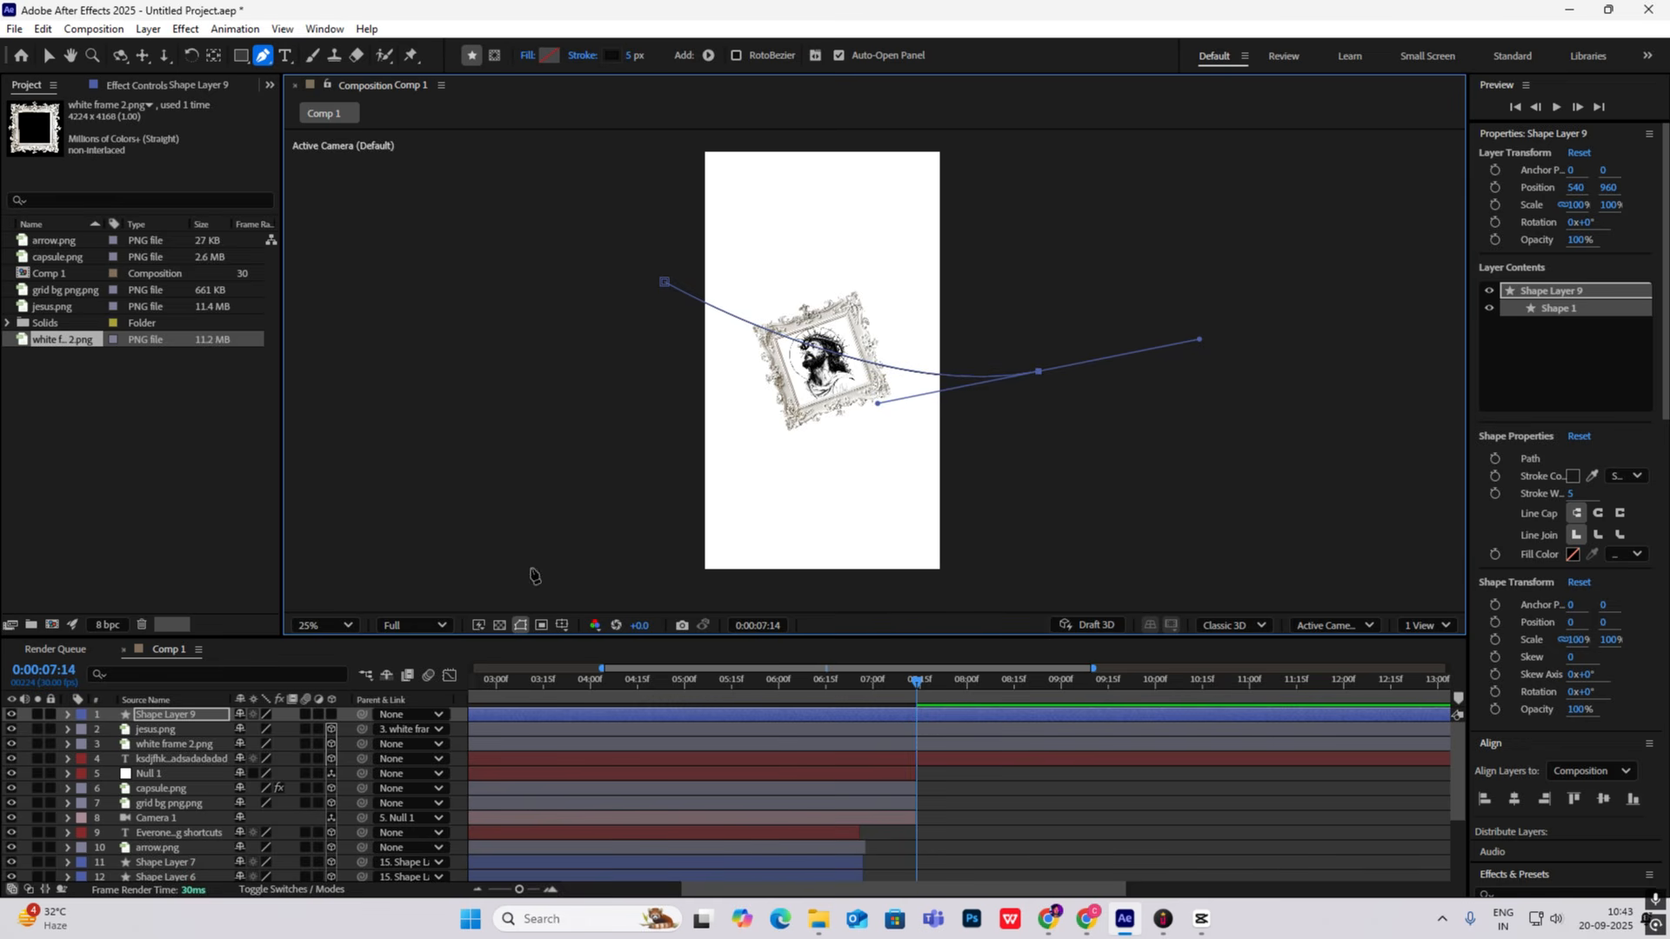
left_click_drag(634, 55, 854, 54)
Step: Stack white frame 2.png above jesus.png with the curved stroke layer beneath both, and make the stroke layer 3D
left_click_drag(158, 715, 160, 752)
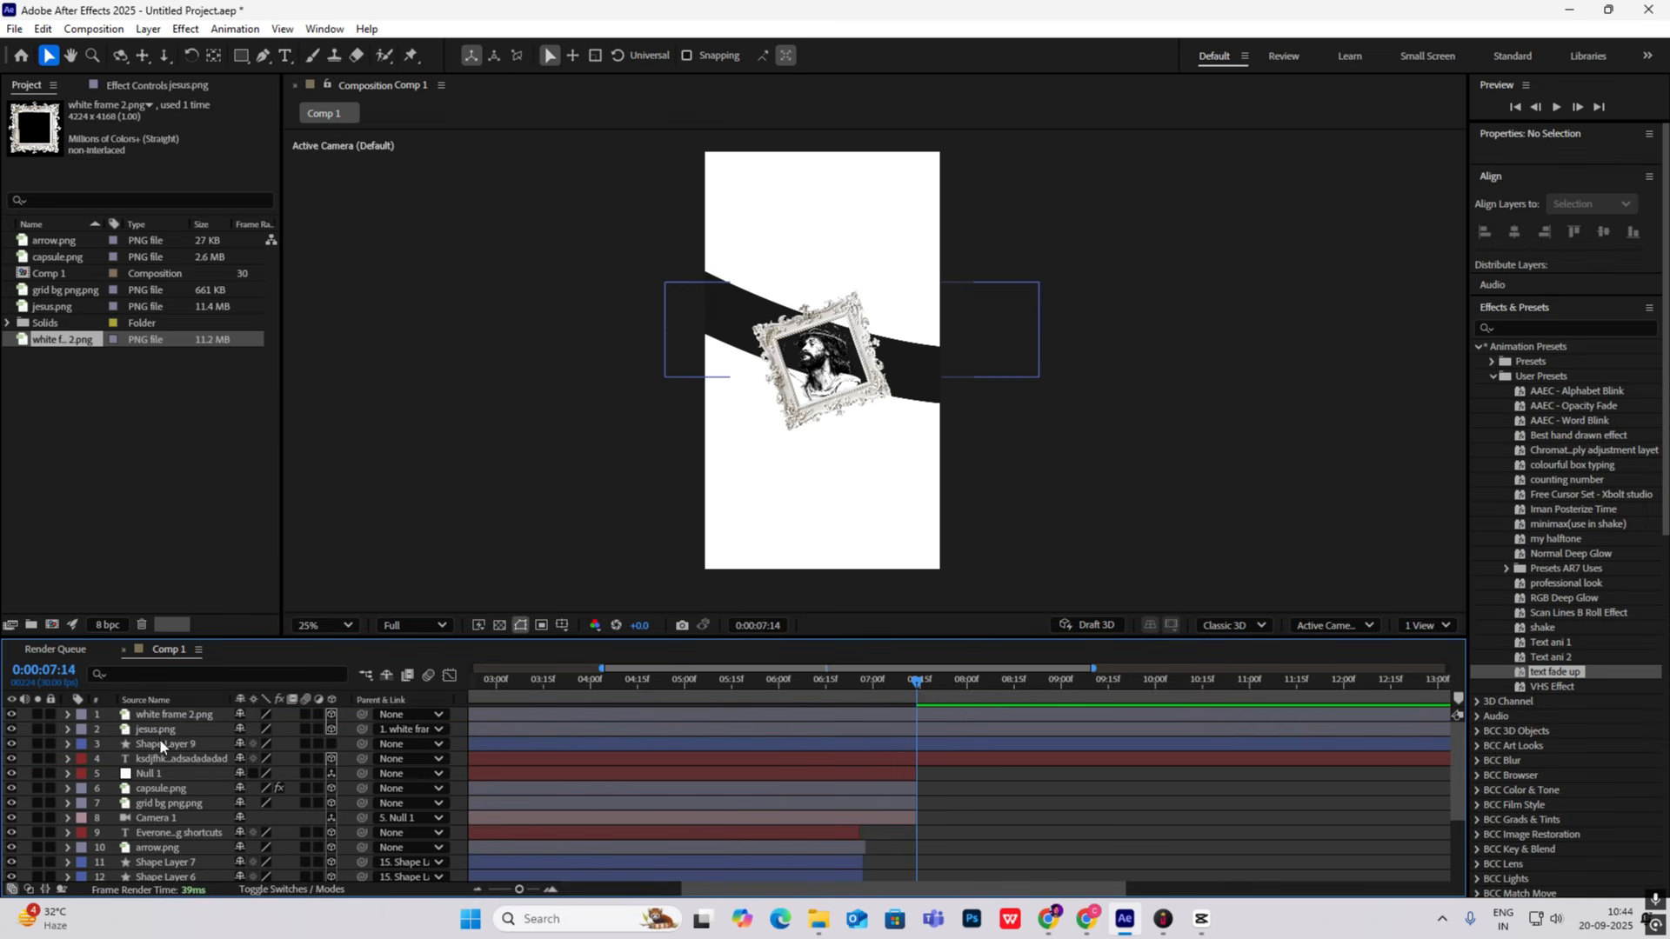
left_click(166, 745)
left_click(332, 744)
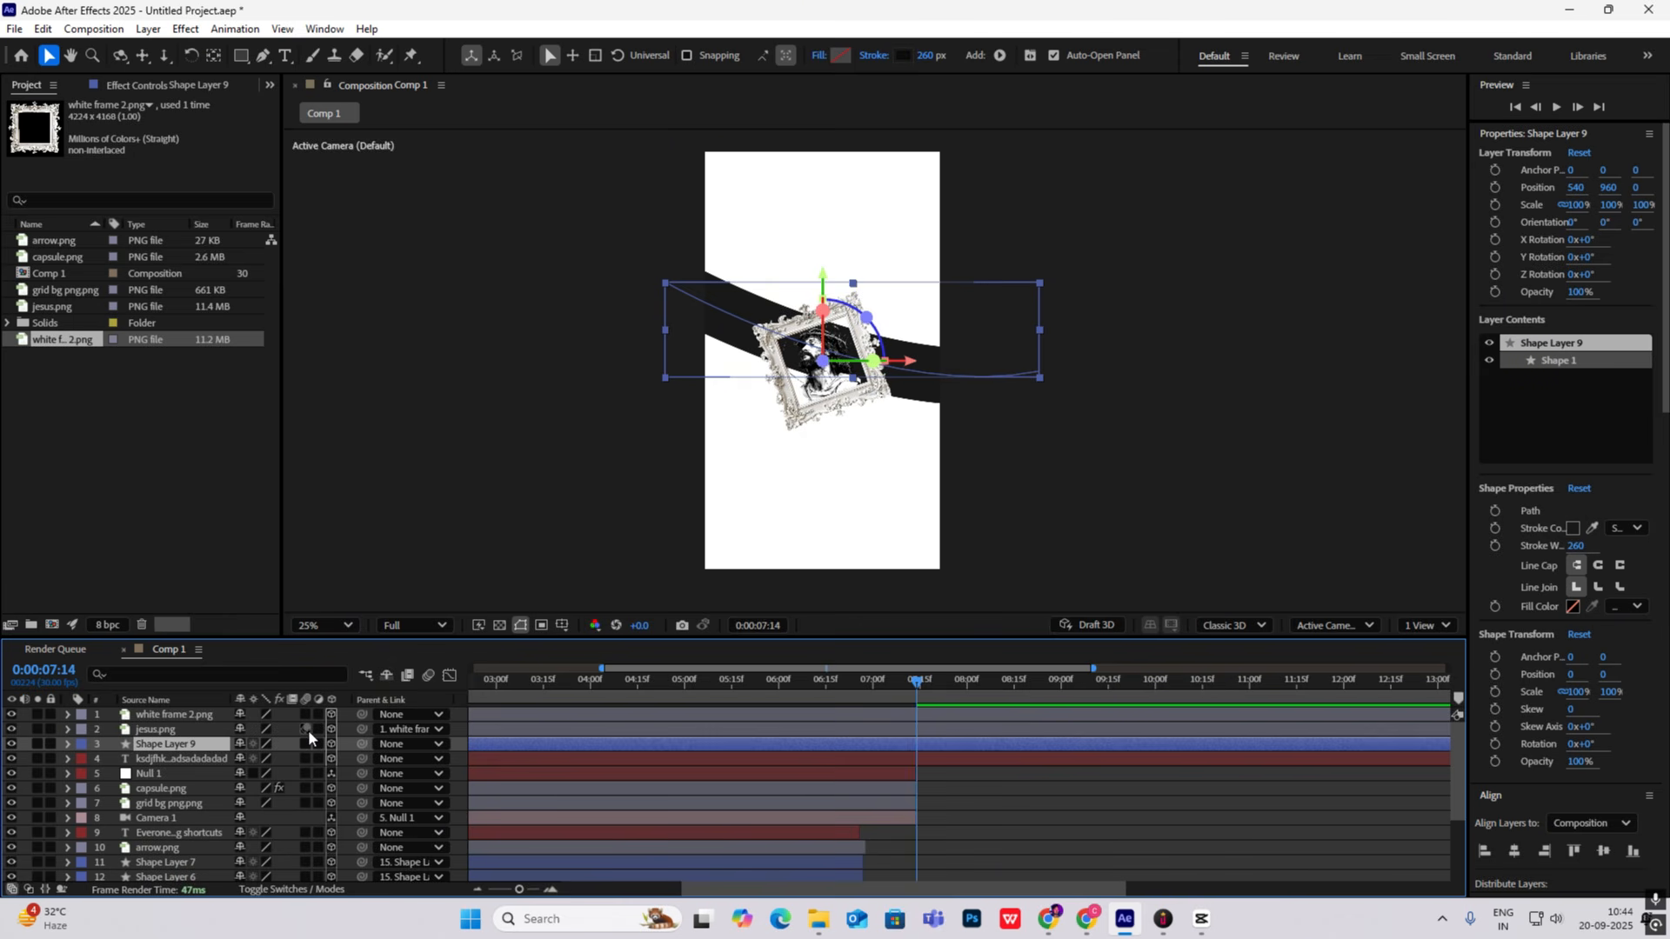
left_click(315, 715)
left_click(315, 715)
Step: Taper the curved stroke with Start Length 83% and Start Width 16%, and increase its stroke width
left_click(67, 743)
left_click(83, 759)
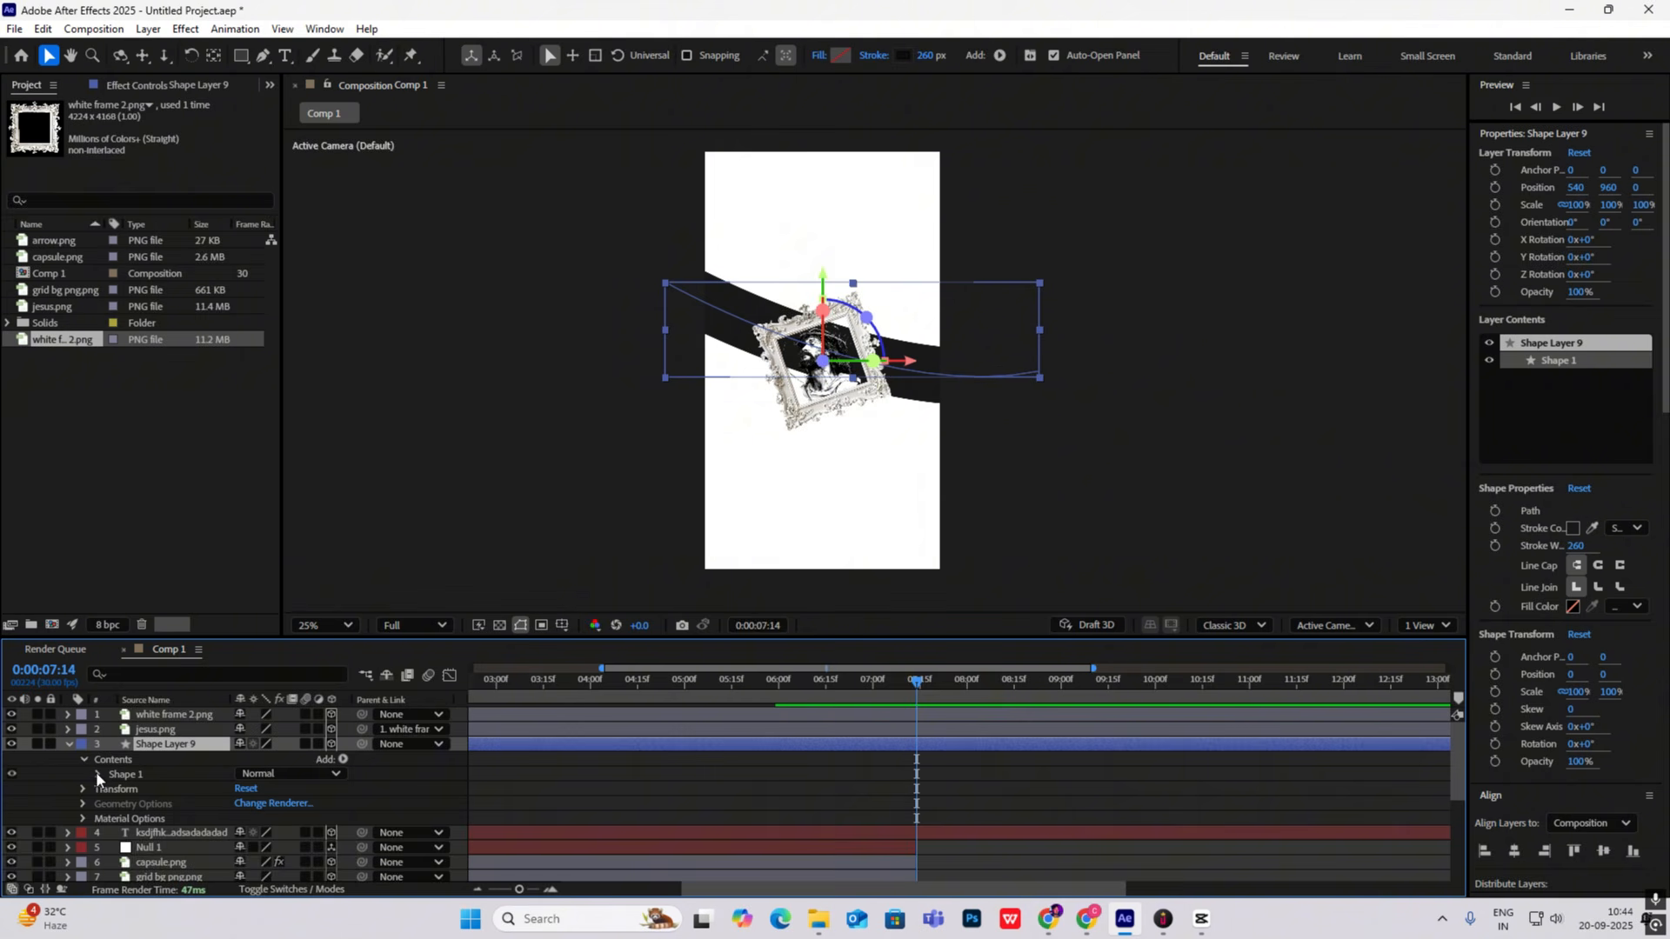
left_click(96, 774)
left_click(111, 804)
scroll(175, 799, "down", 5)
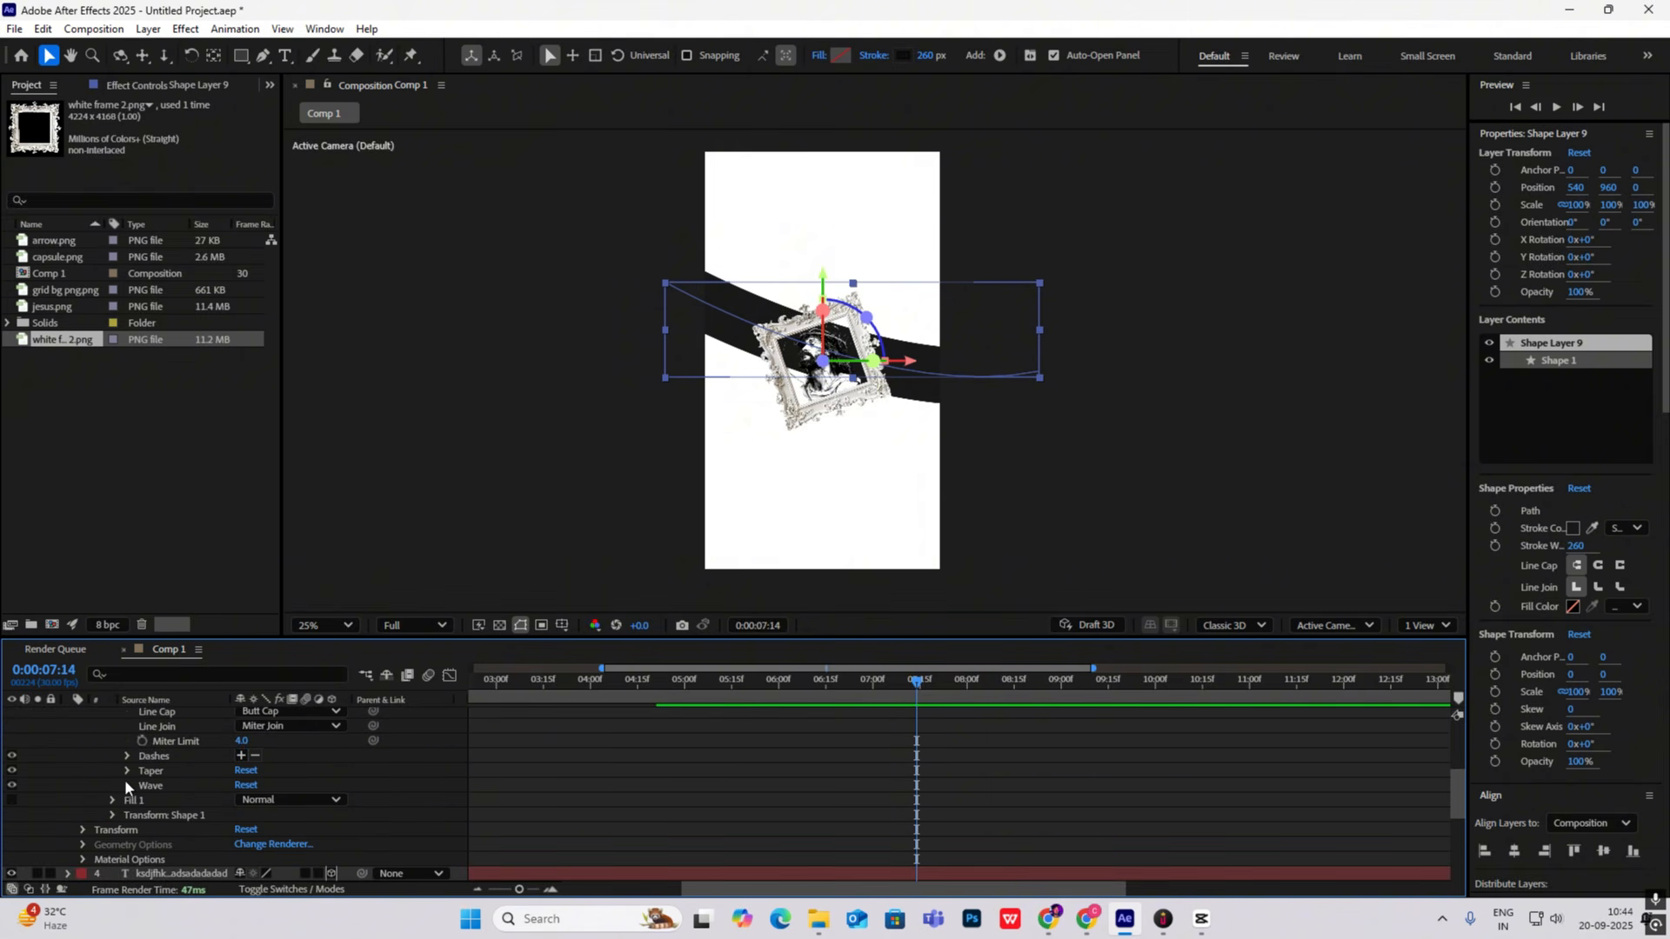
left_click(125, 771)
scroll(190, 769, "down", 3)
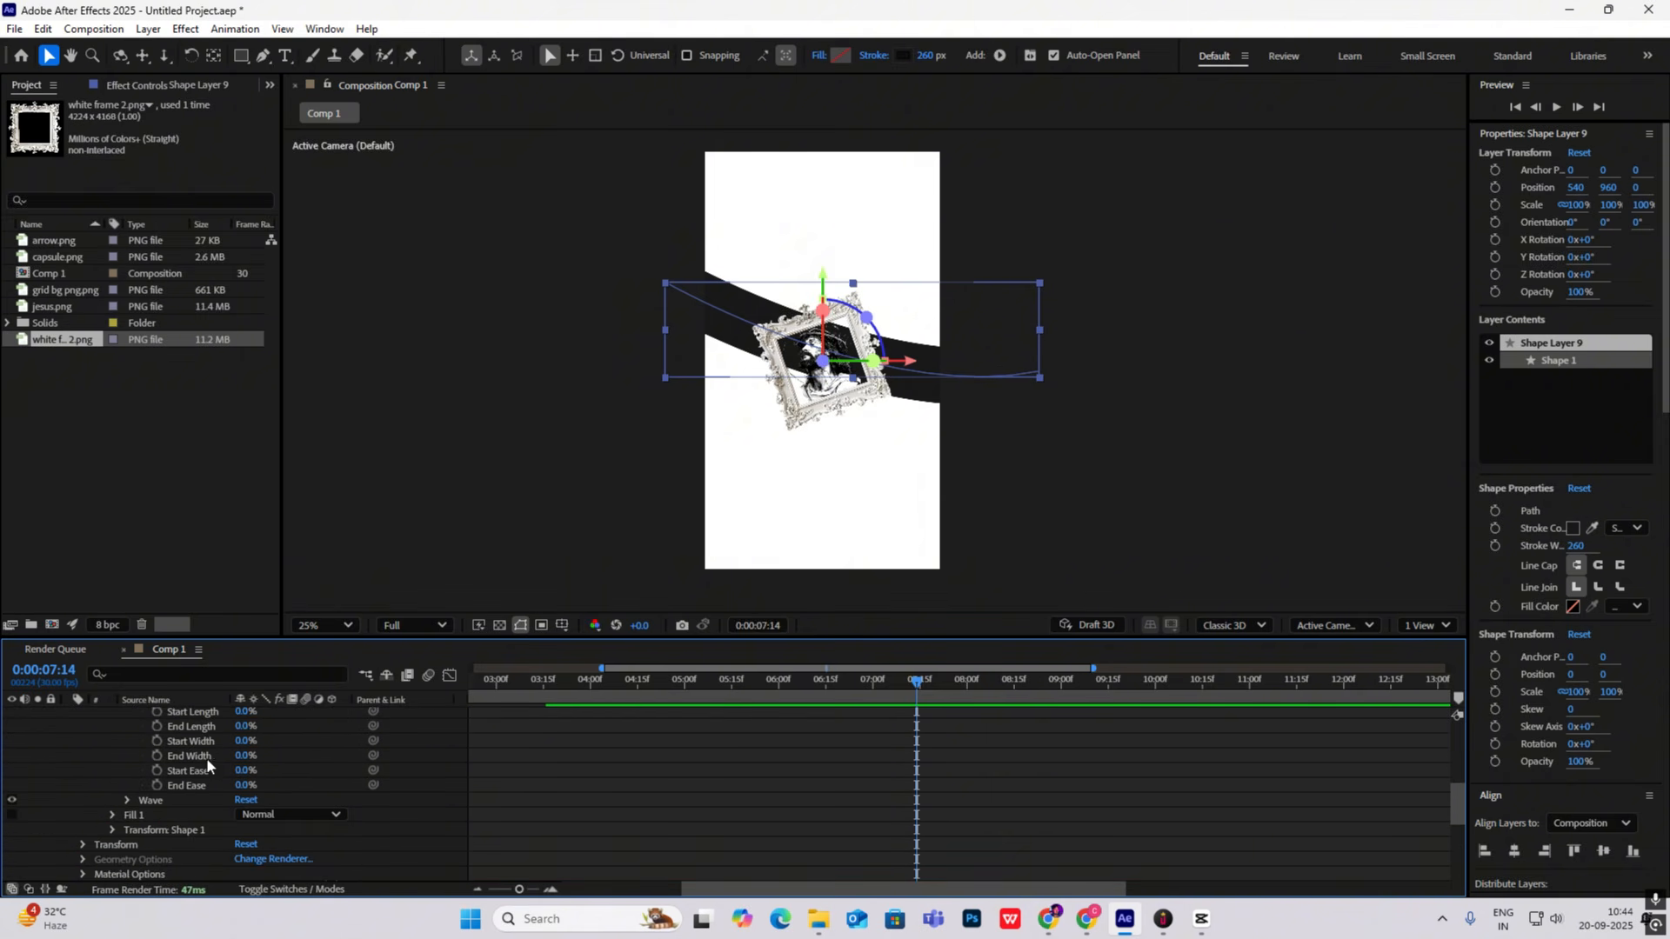
scroll(235, 733, "up", 3)
mouse_move(247, 756)
left_mouse_down()
mouse_move(311, 757)
mouse_move(249, 787)
mouse_move(298, 792)
mouse_move(270, 800)
left_mouse_up()
scroll(576, 764, "up", 2)
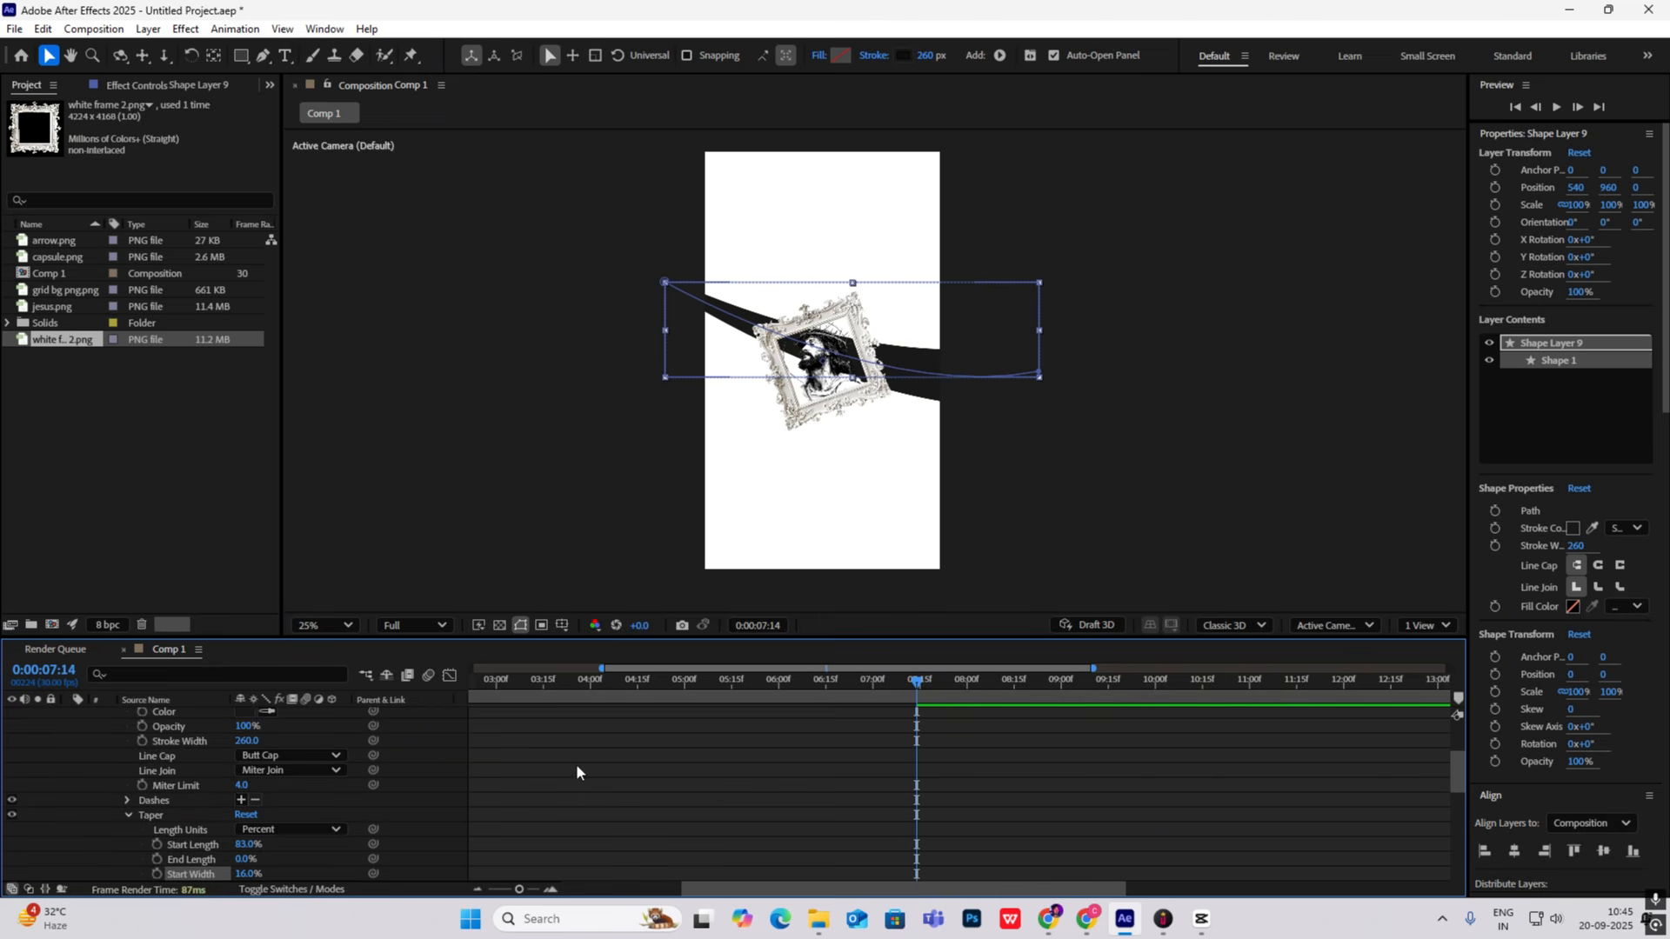
mouse_move(924, 54)
left_mouse_down()
mouse_move(1095, 44)
mouse_move(1065, 57)
left_mouse_up()
Step: Check the title in the CapCut reference clip and add a text layer reading "here is the Truth" in After Effects
left_click(1201, 919)
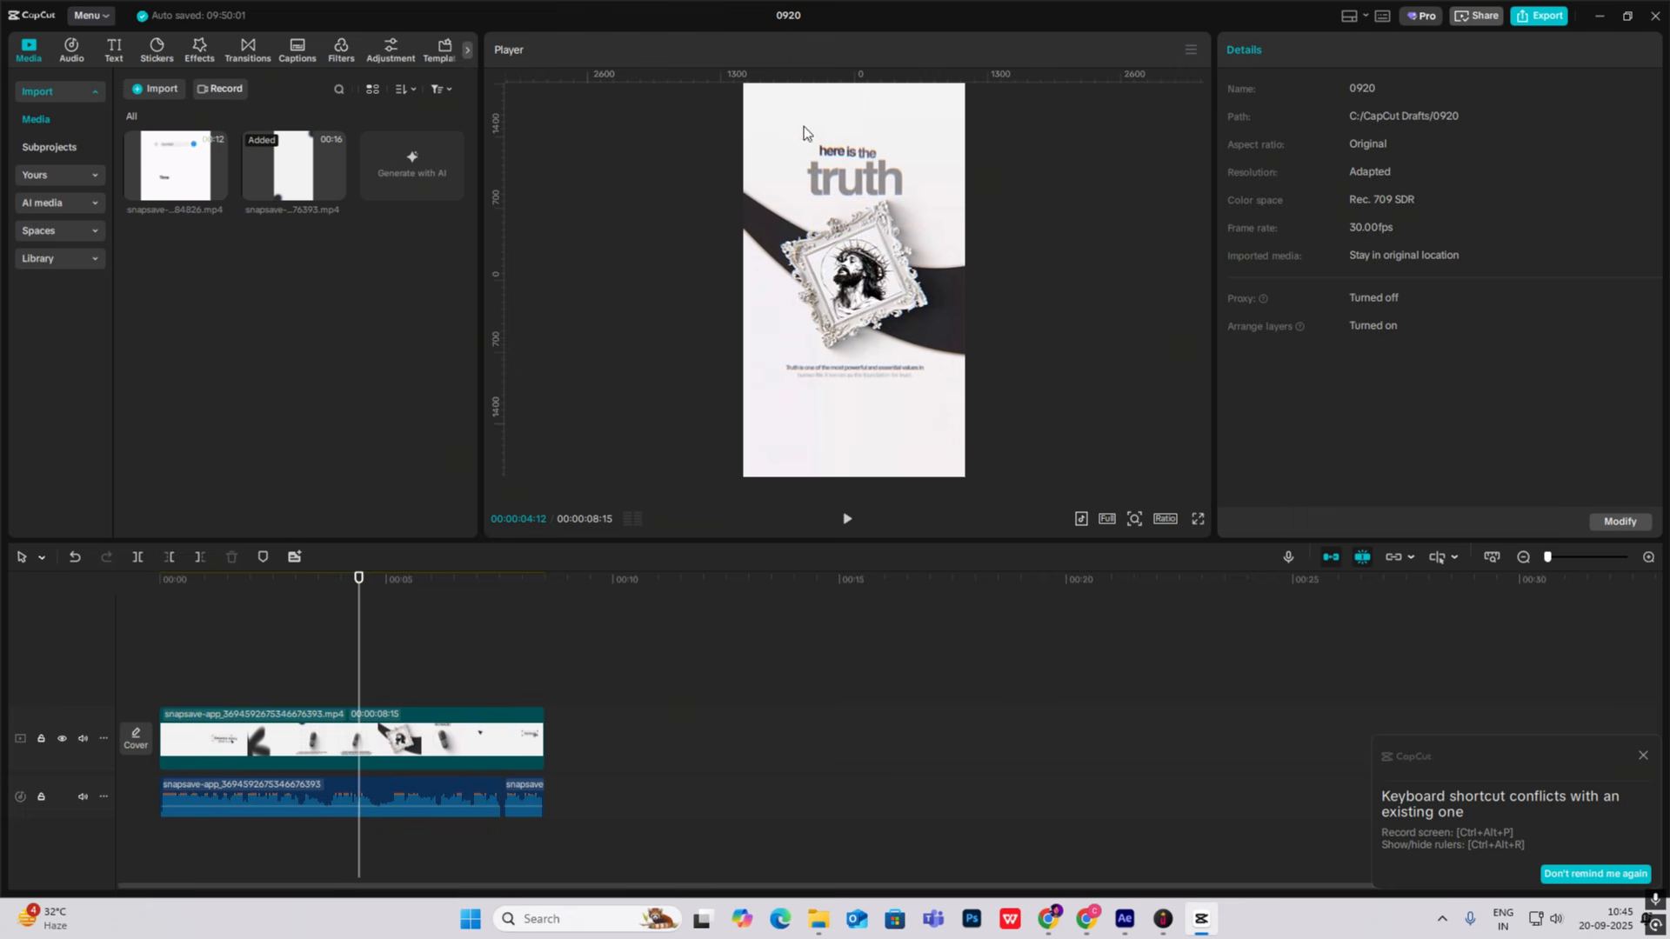
left_click(1202, 920)
right_click(1359, 242)
mouse_move(1381, 254)
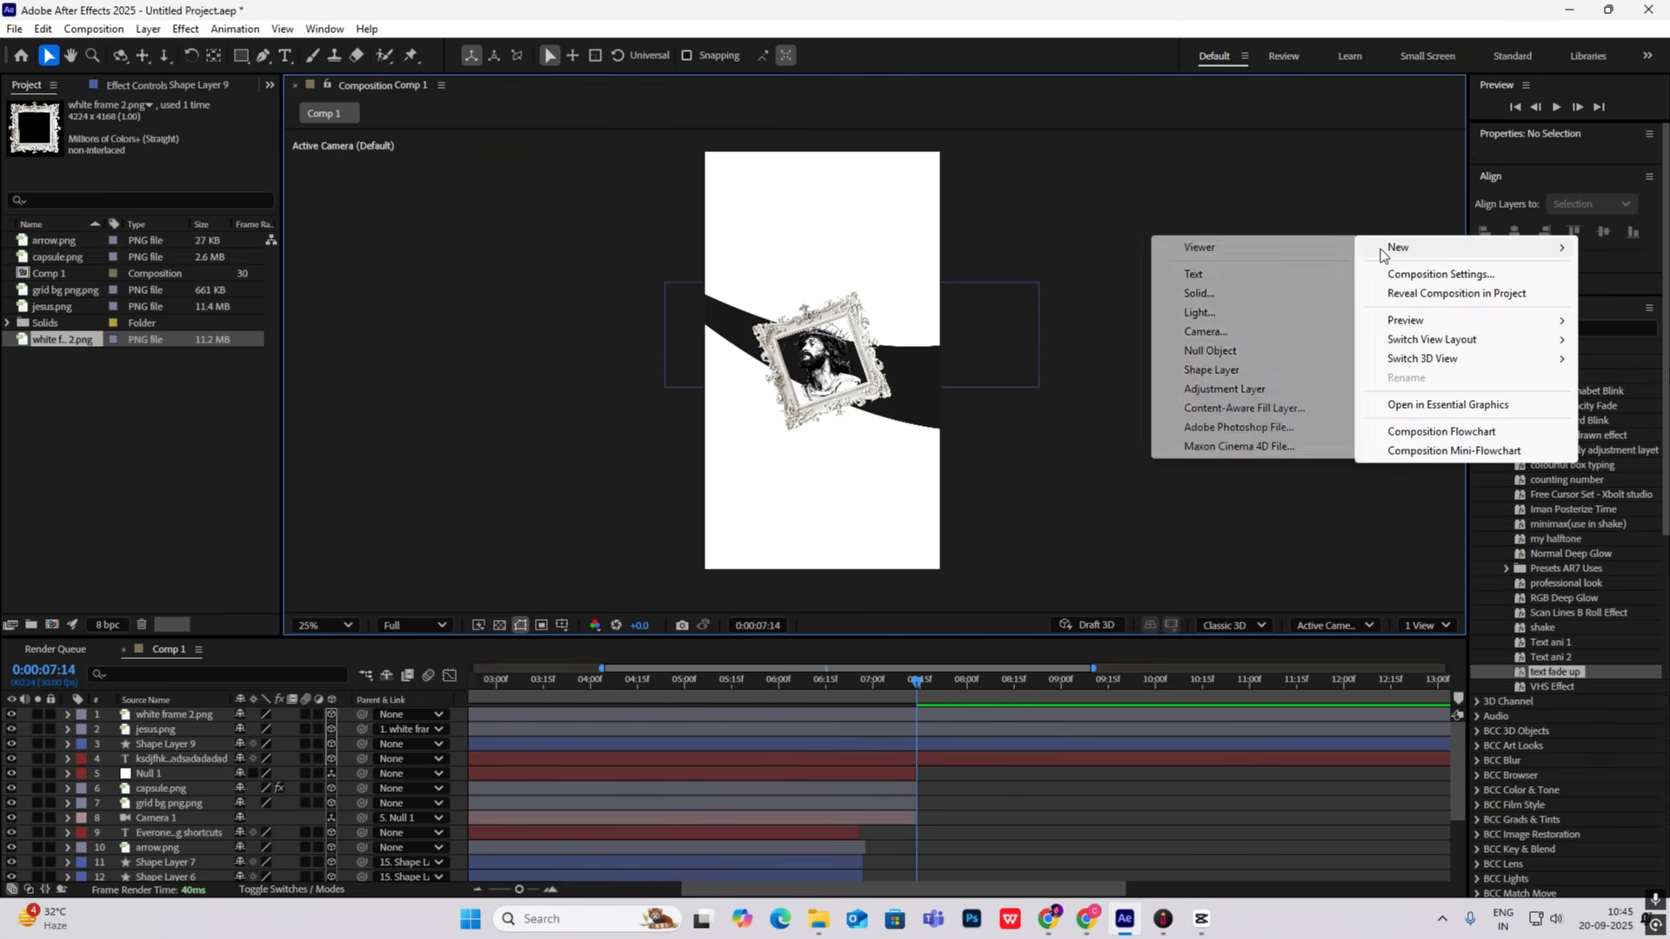
left_click(1219, 274)
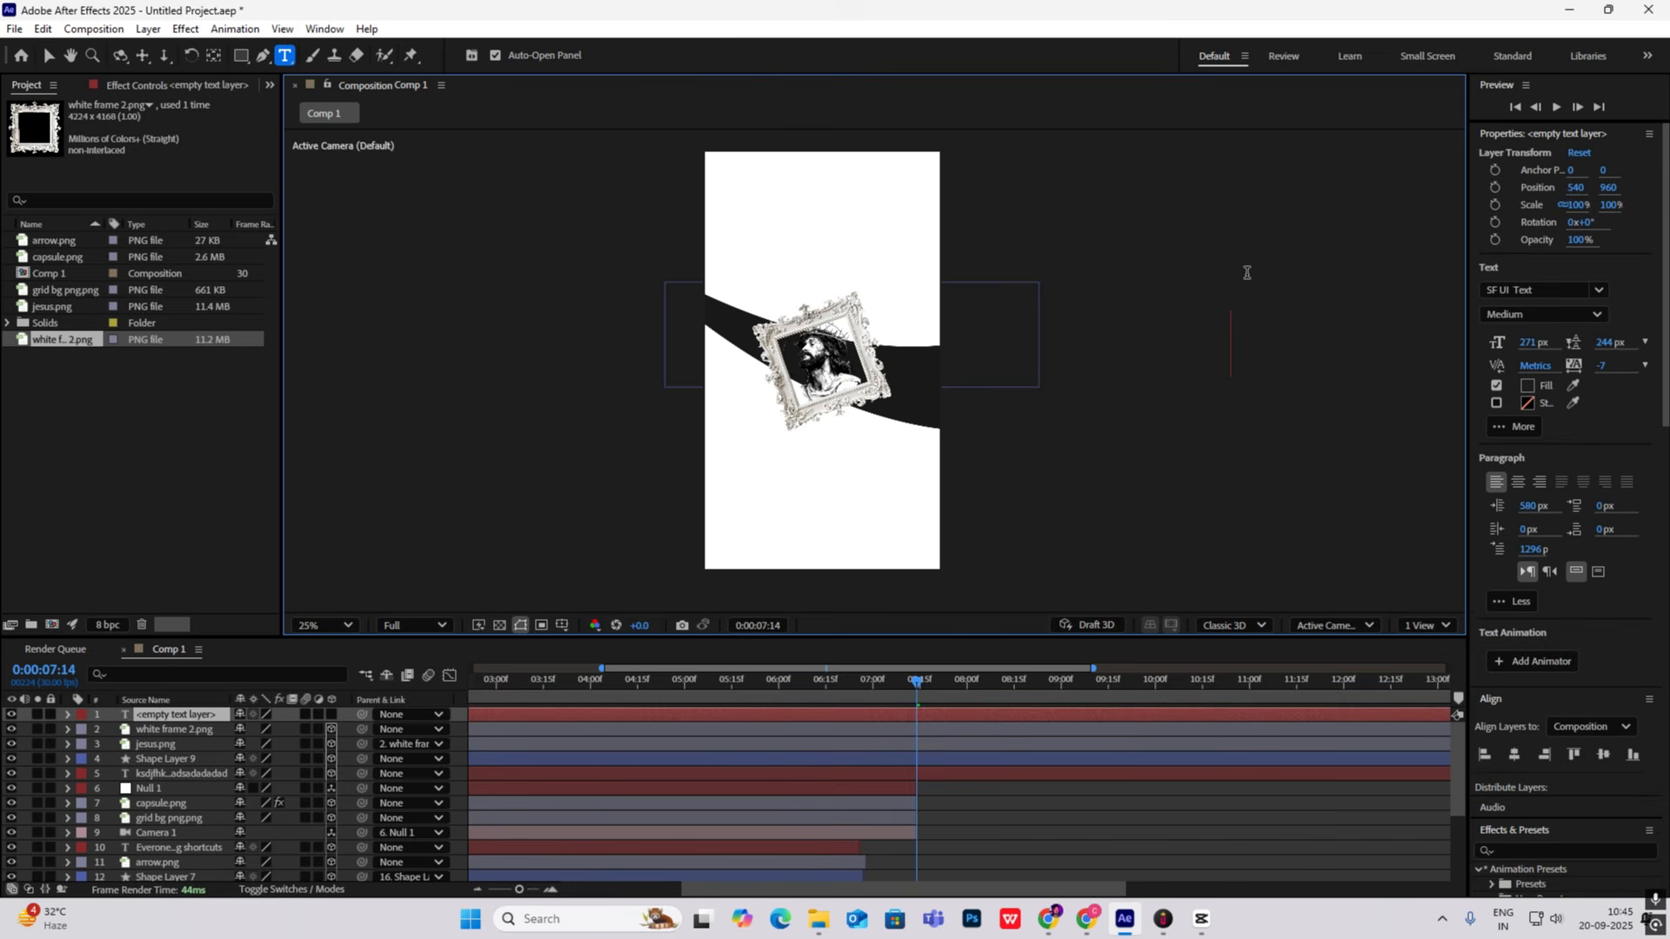
type("here is the Truth")
Step: Set "here is the" to Regular weight, lowercase the last word to "truth", and place the title above the frame at 81% scale
double_click(807, 279)
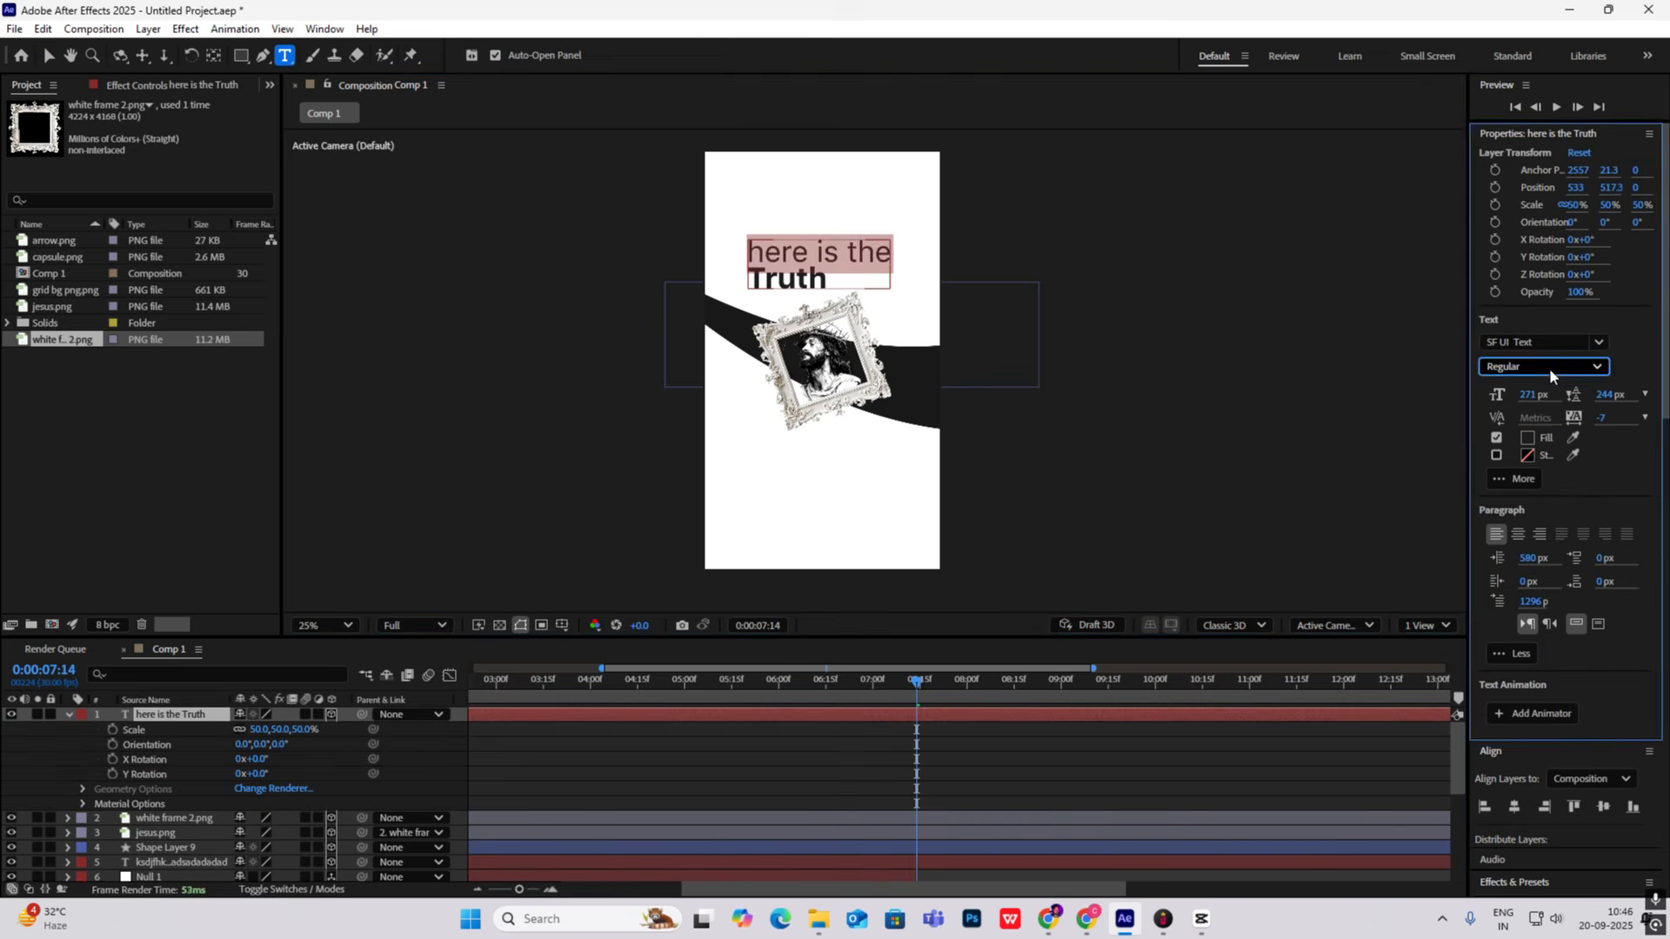
key("Escape")
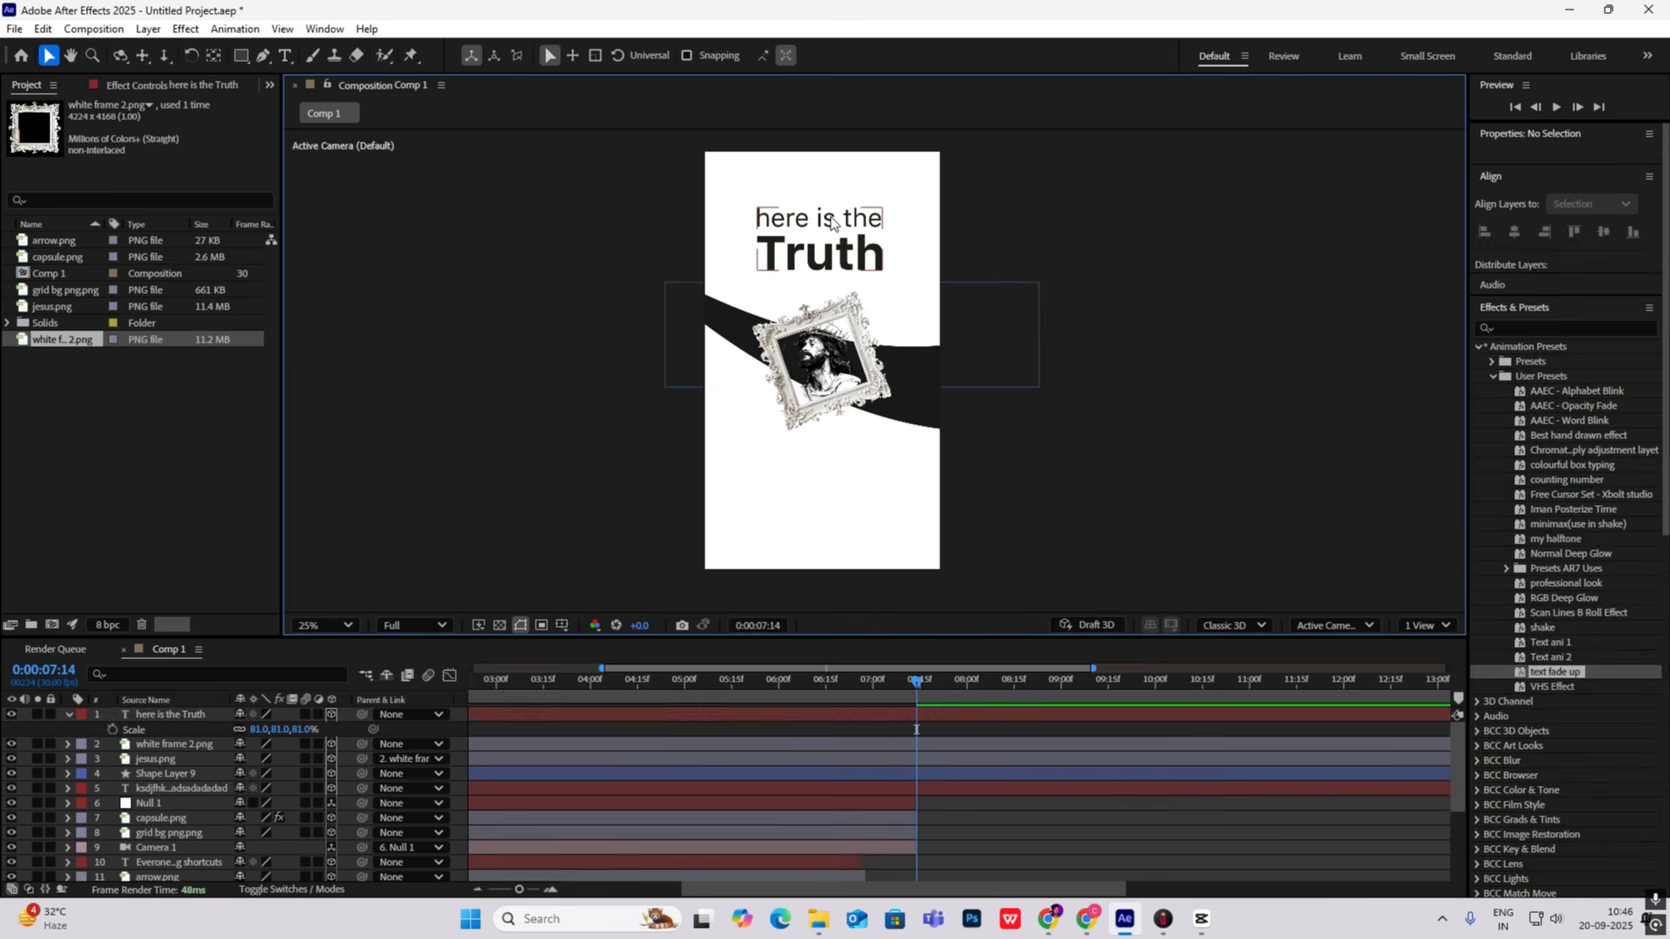
double_click(819, 248)
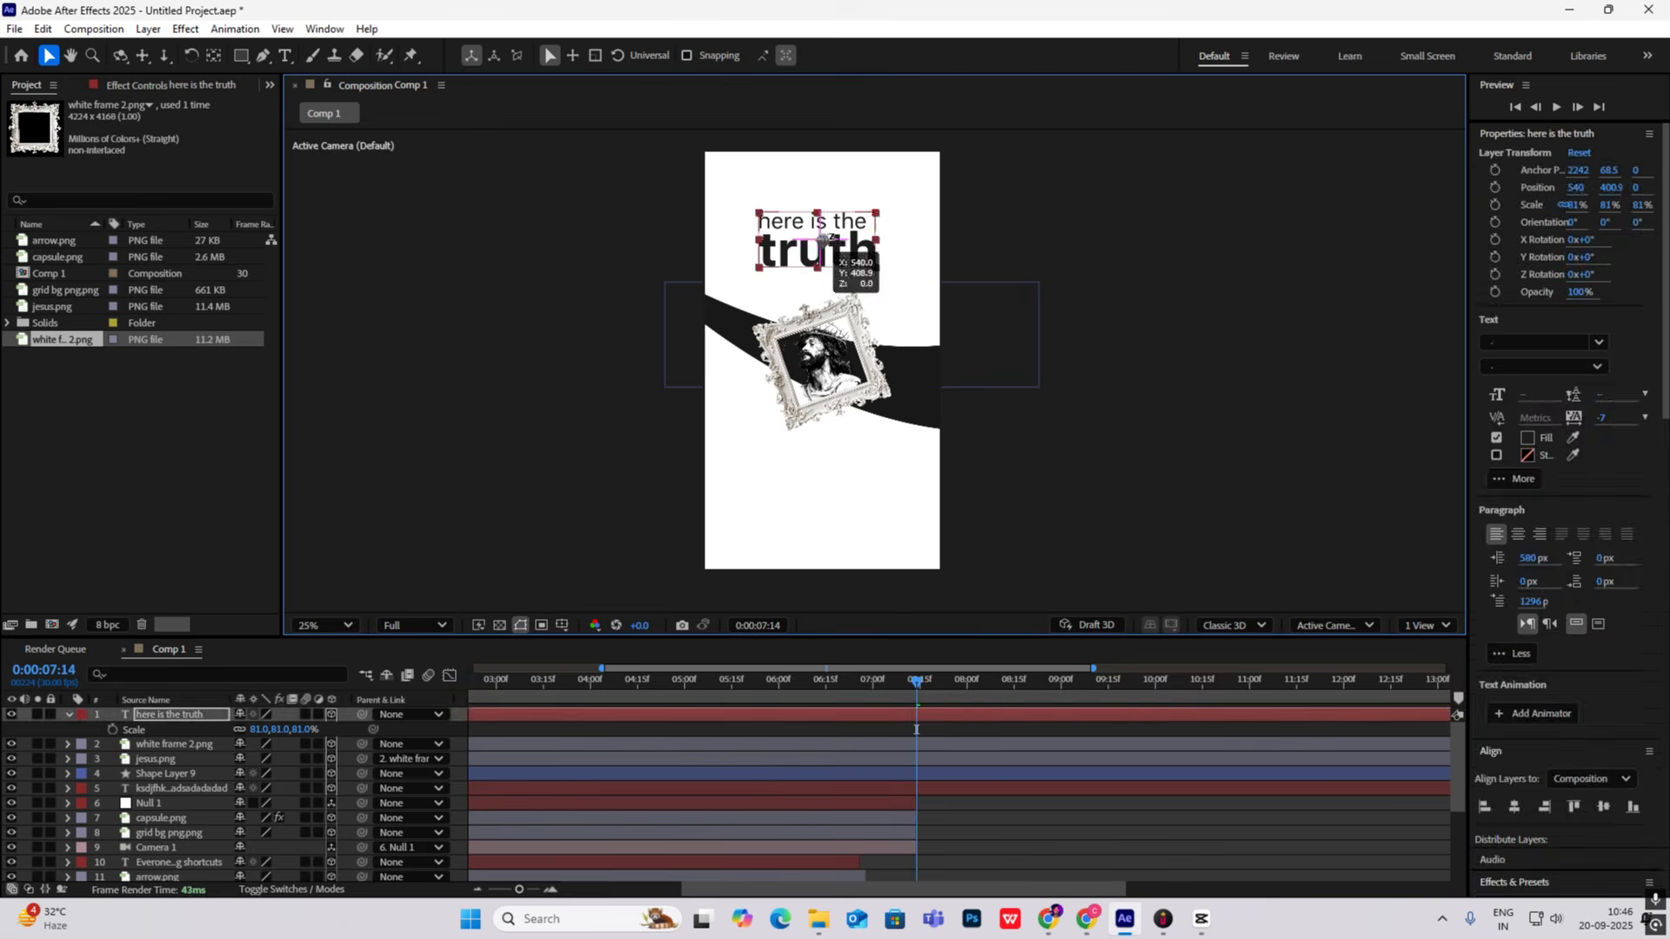
left_click_drag(916, 679, 887, 684)
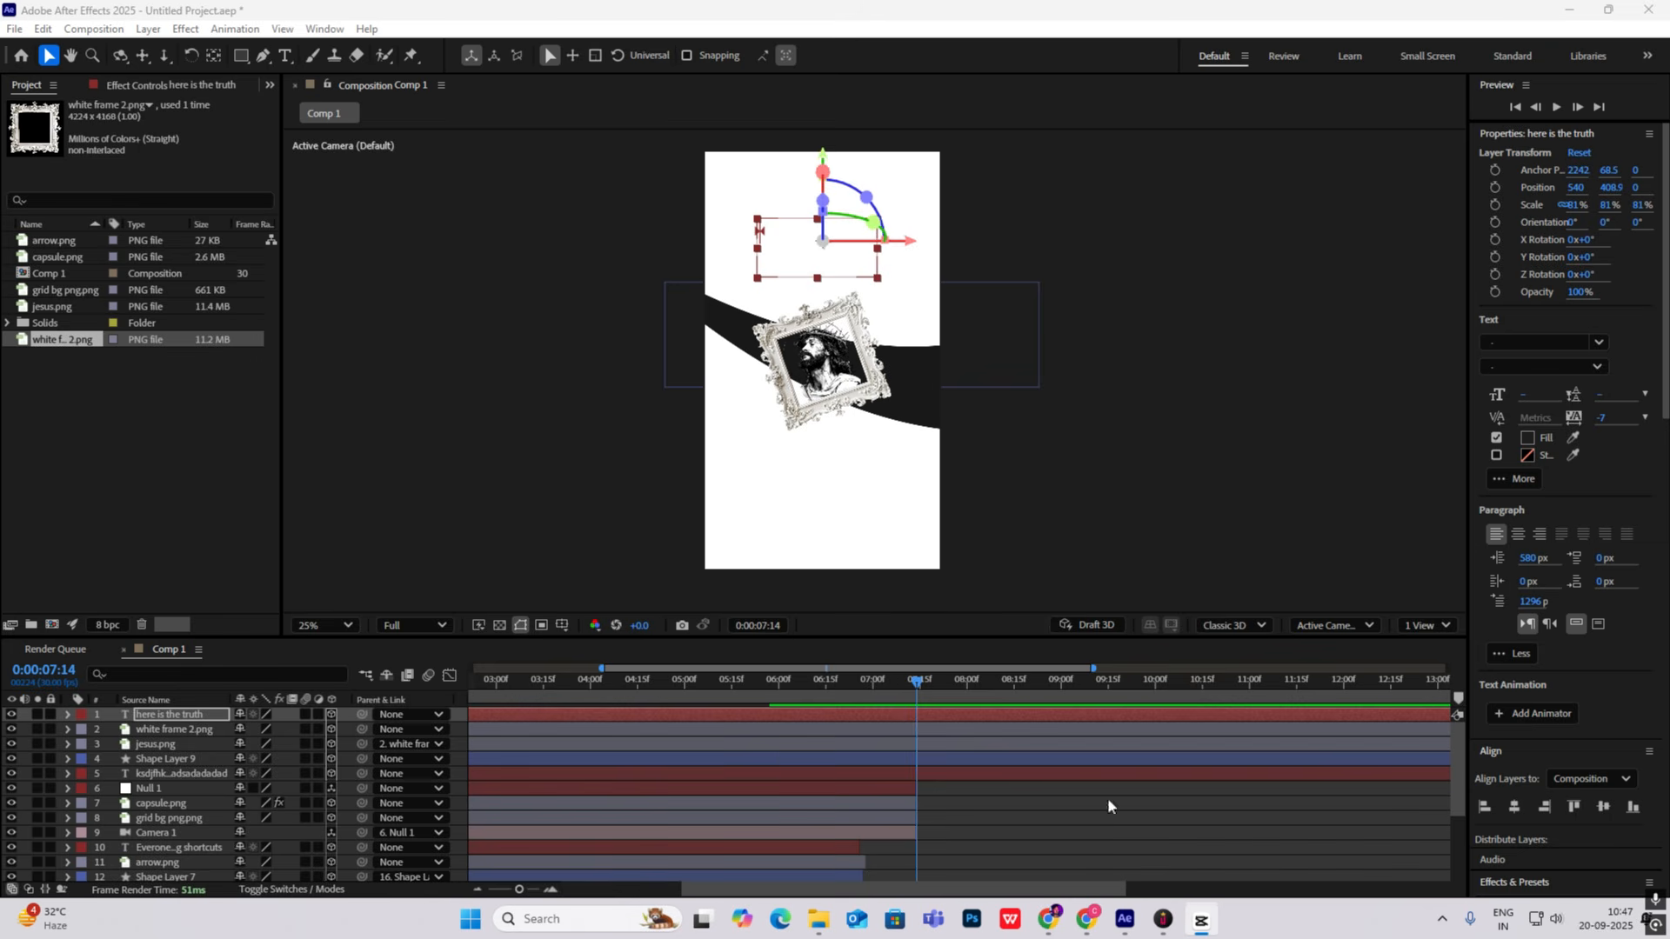
Step: Duplicate the small placeholder paragraph text layer, move the copy to the top of the stack and place it below the frame
scroll(196, 774, "down", 1)
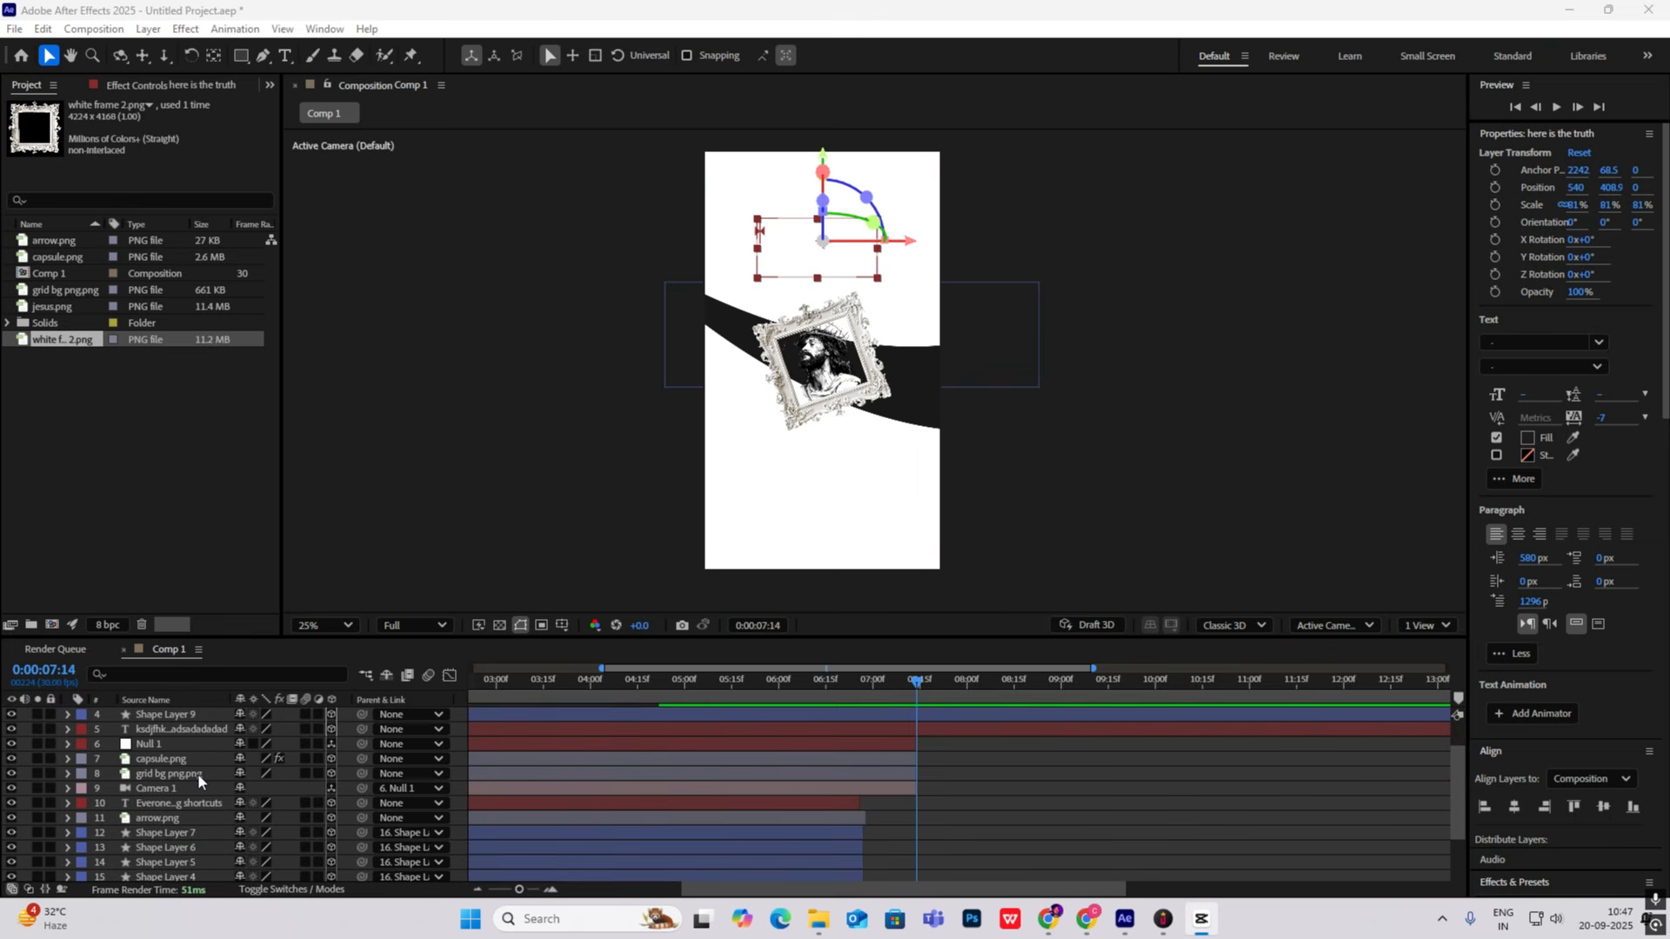
scroll(197, 772, "up", 1)
left_click(196, 772)
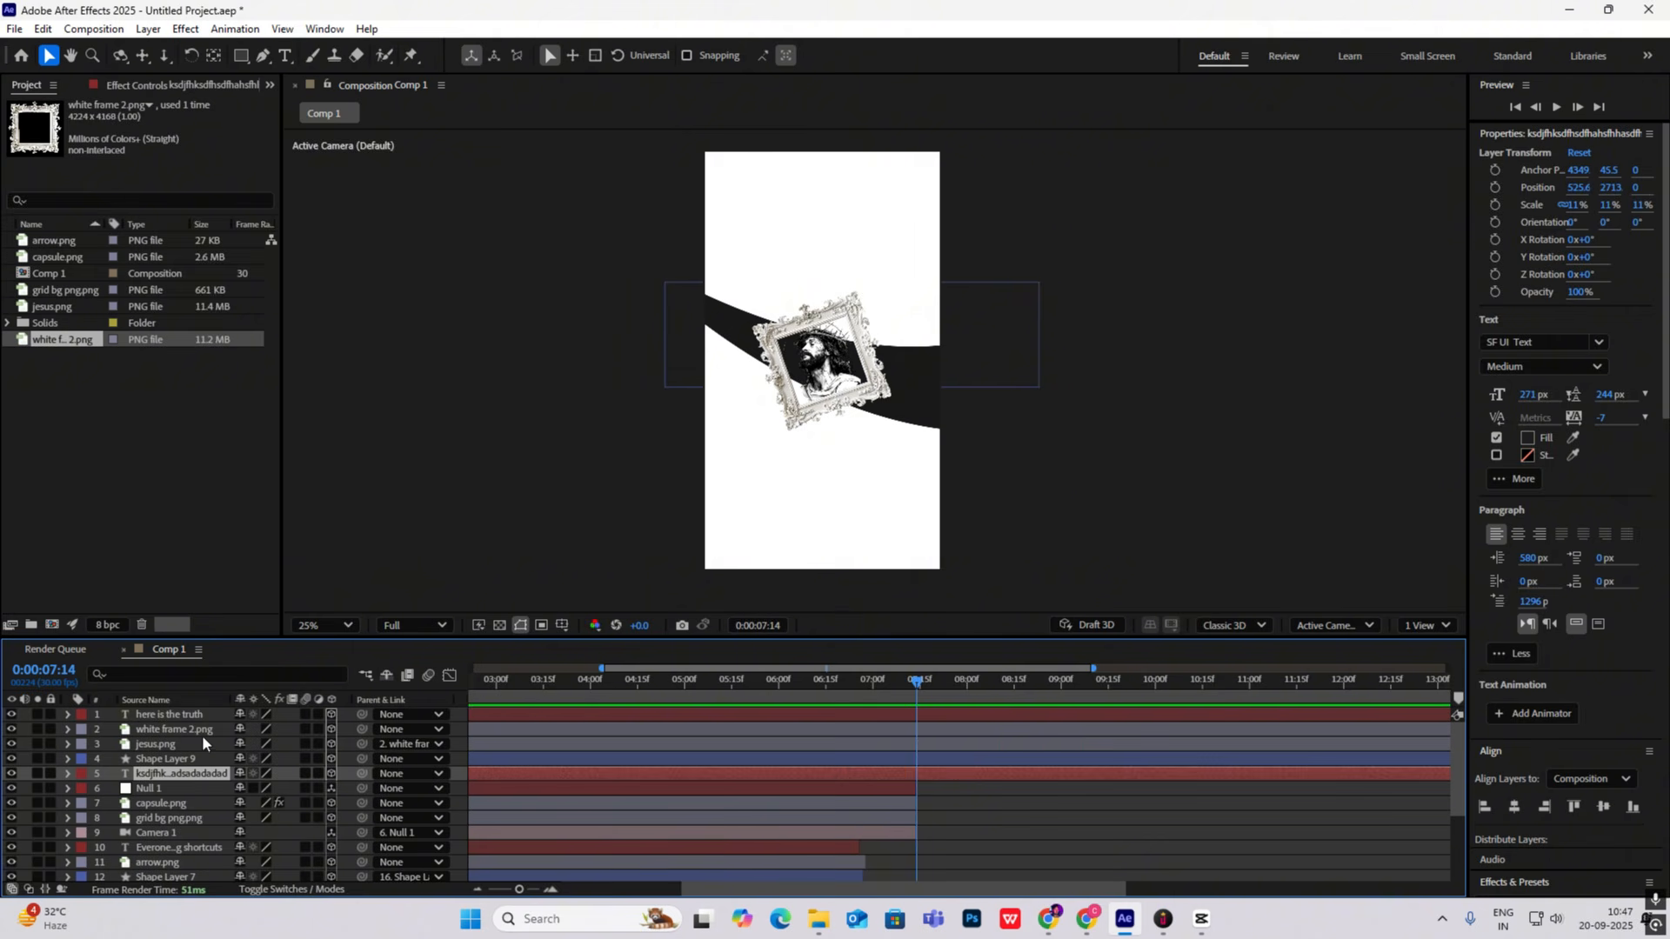
key("ctrl+d")
left_click_drag(200, 774, 192, 715)
Step: Shift the copied paragraph layer so its Range Selector Offset keyframes start at 0:00:07:23, and preview the text reveal
key(";")
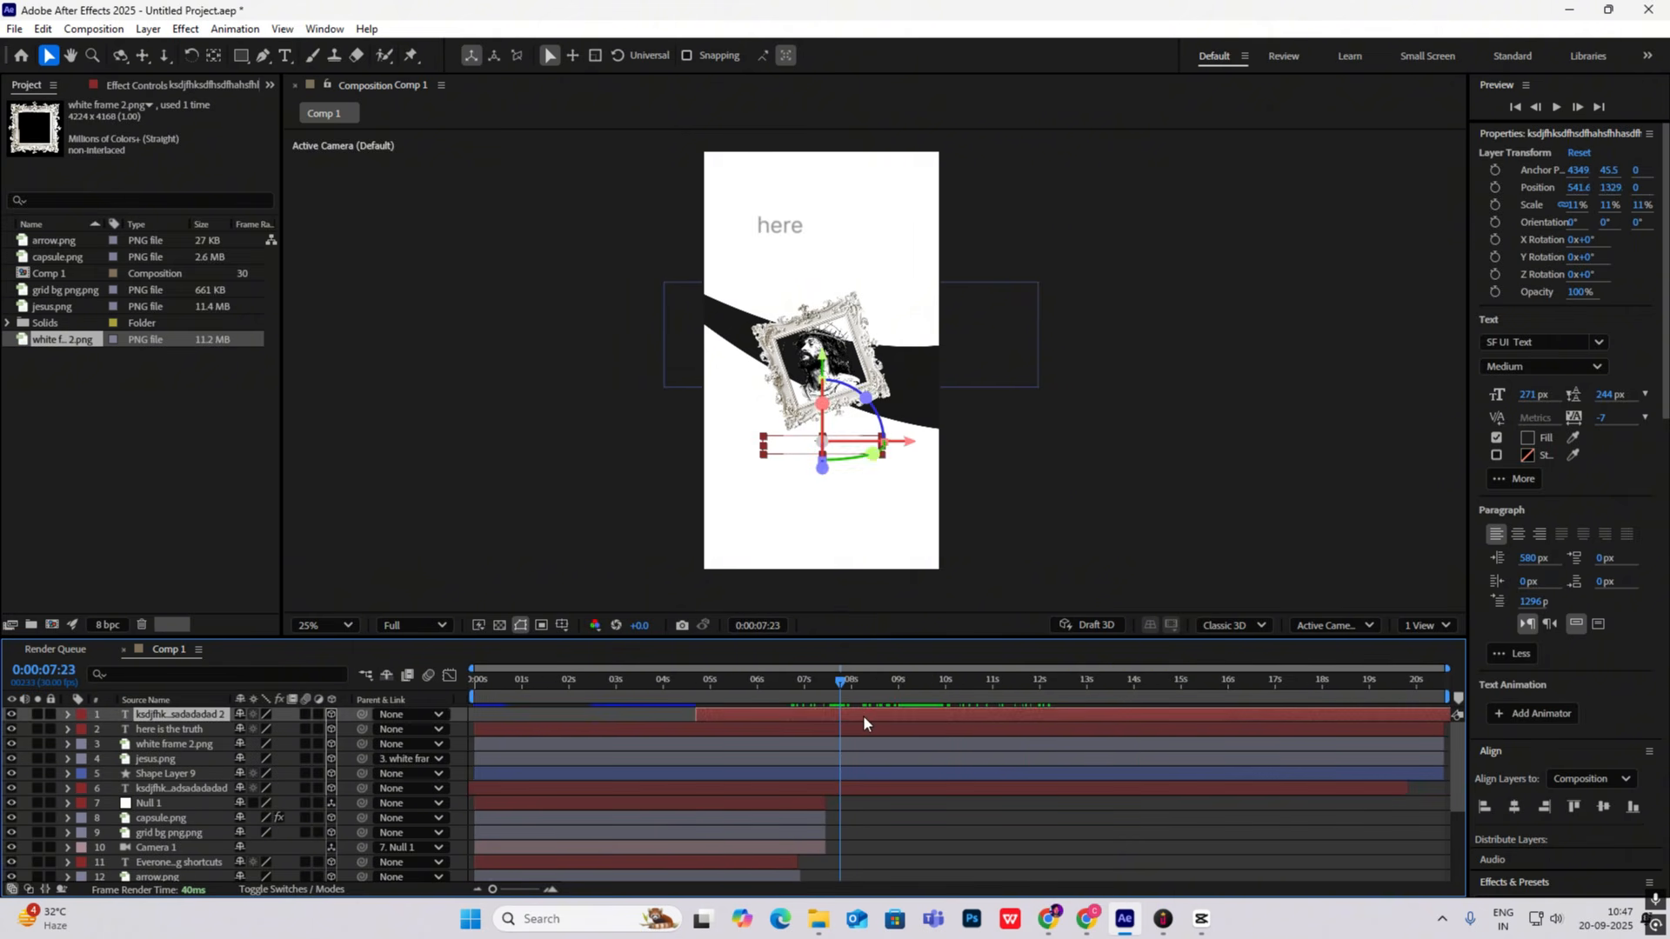
key("u")
left_click_drag(887, 718, 878, 719)
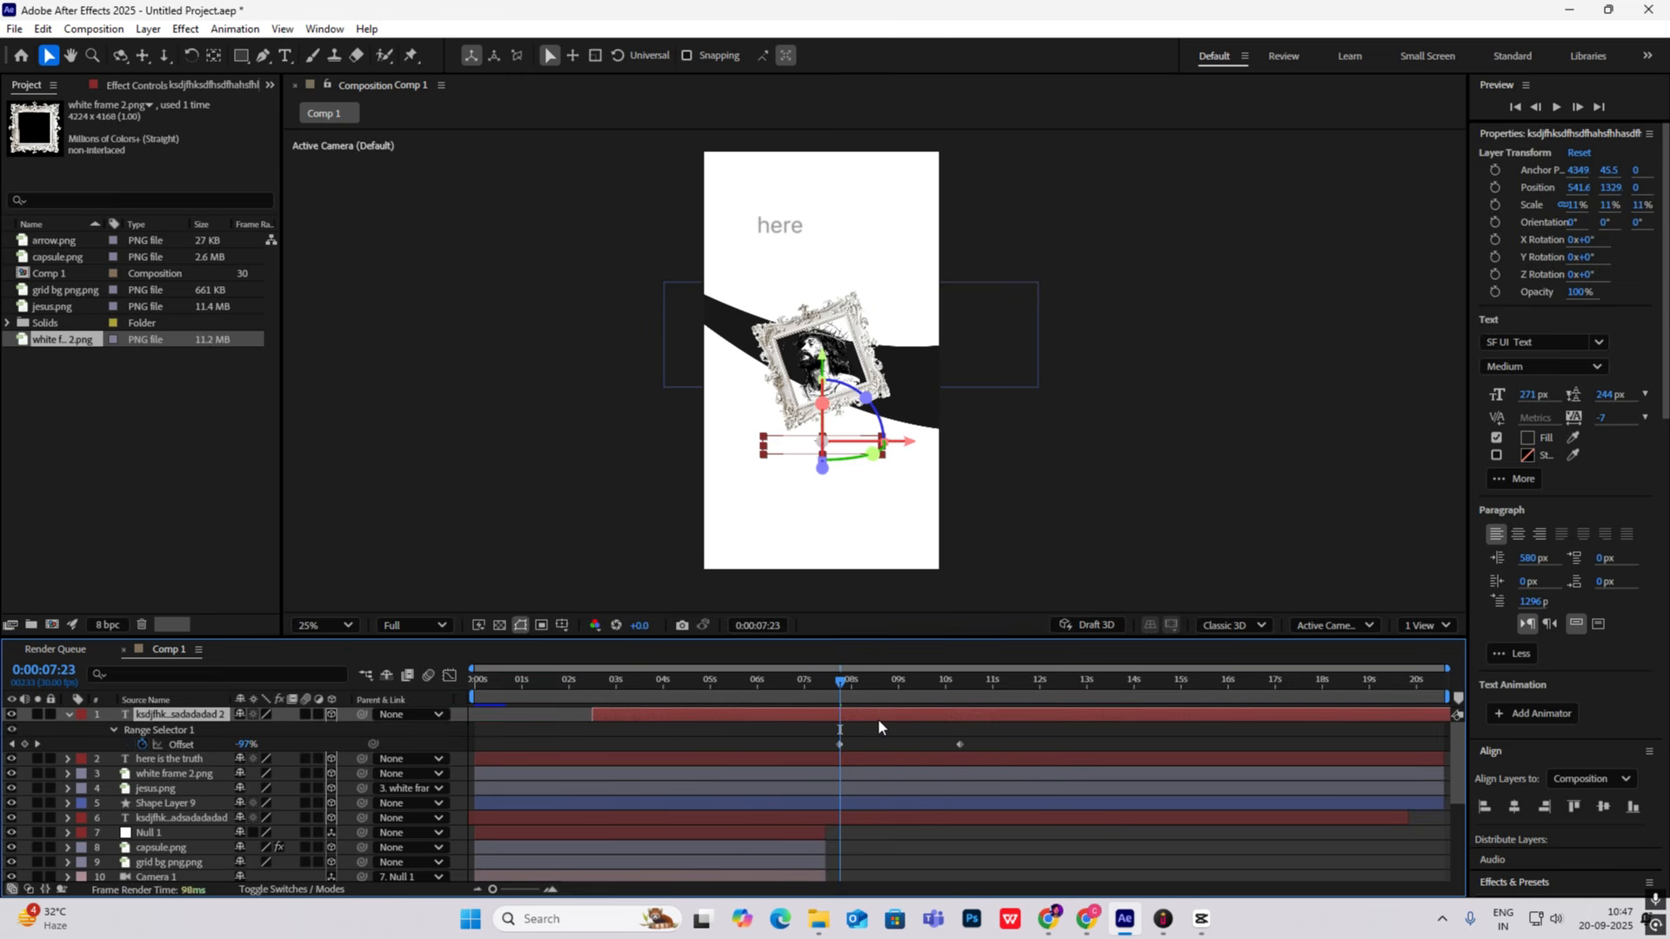
key("space")
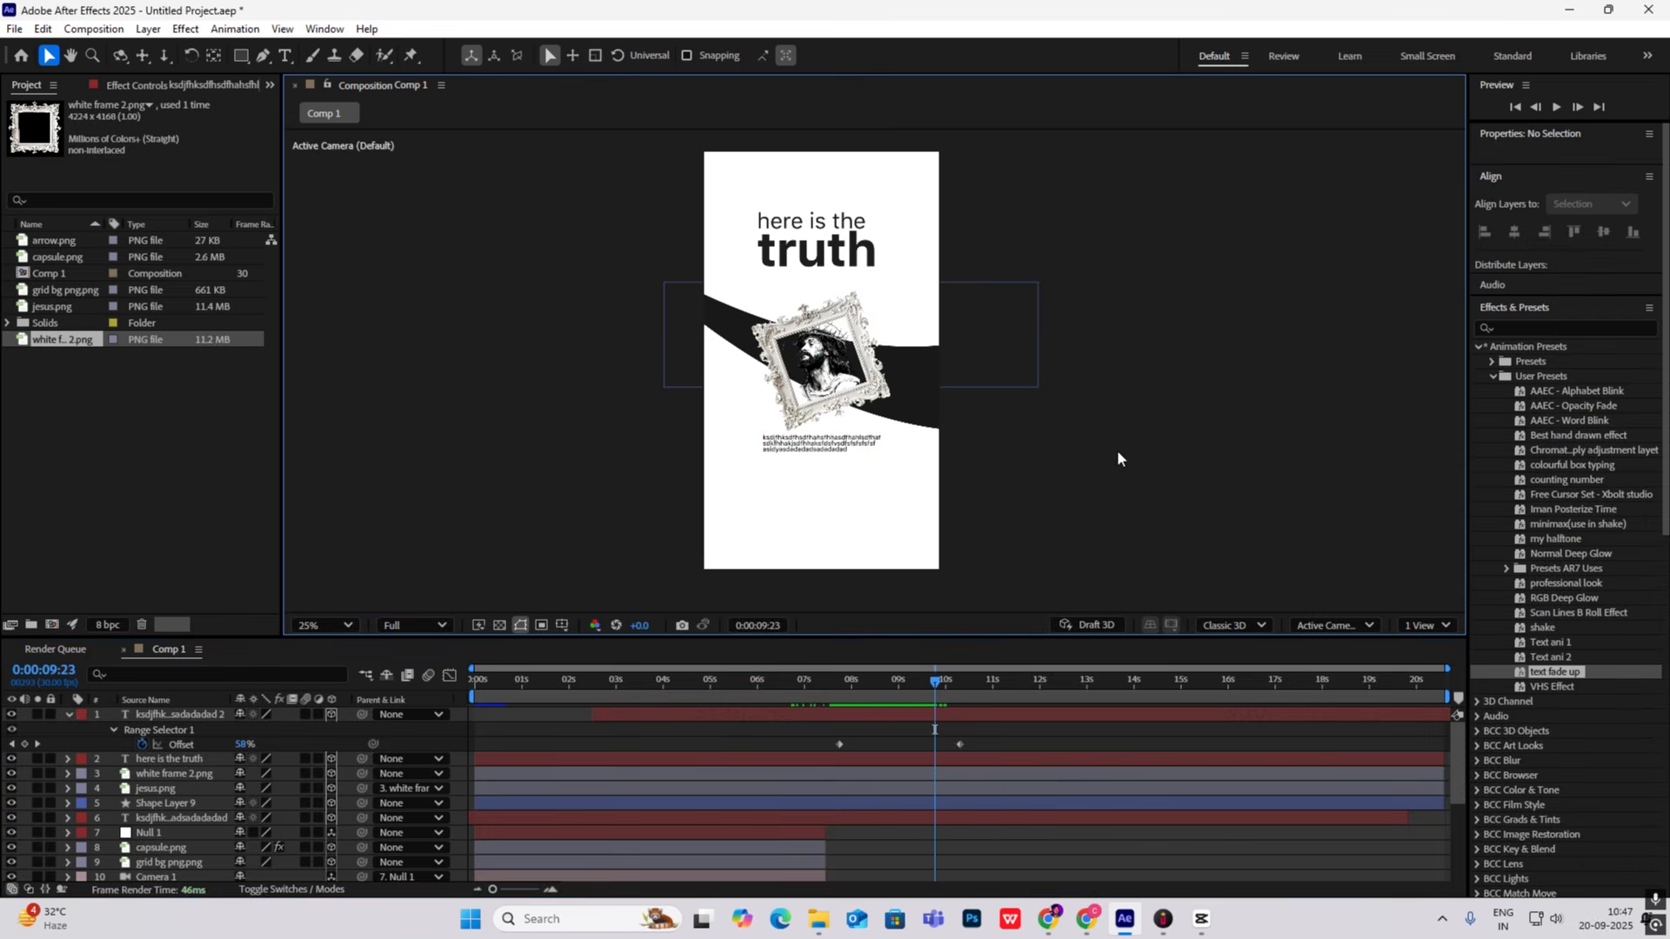
Step: Glance at the CapCut reference clip, and add Trim Paths to the curved band's Shape Layer 9 in After Effects
left_click(1194, 923)
left_click(1194, 924)
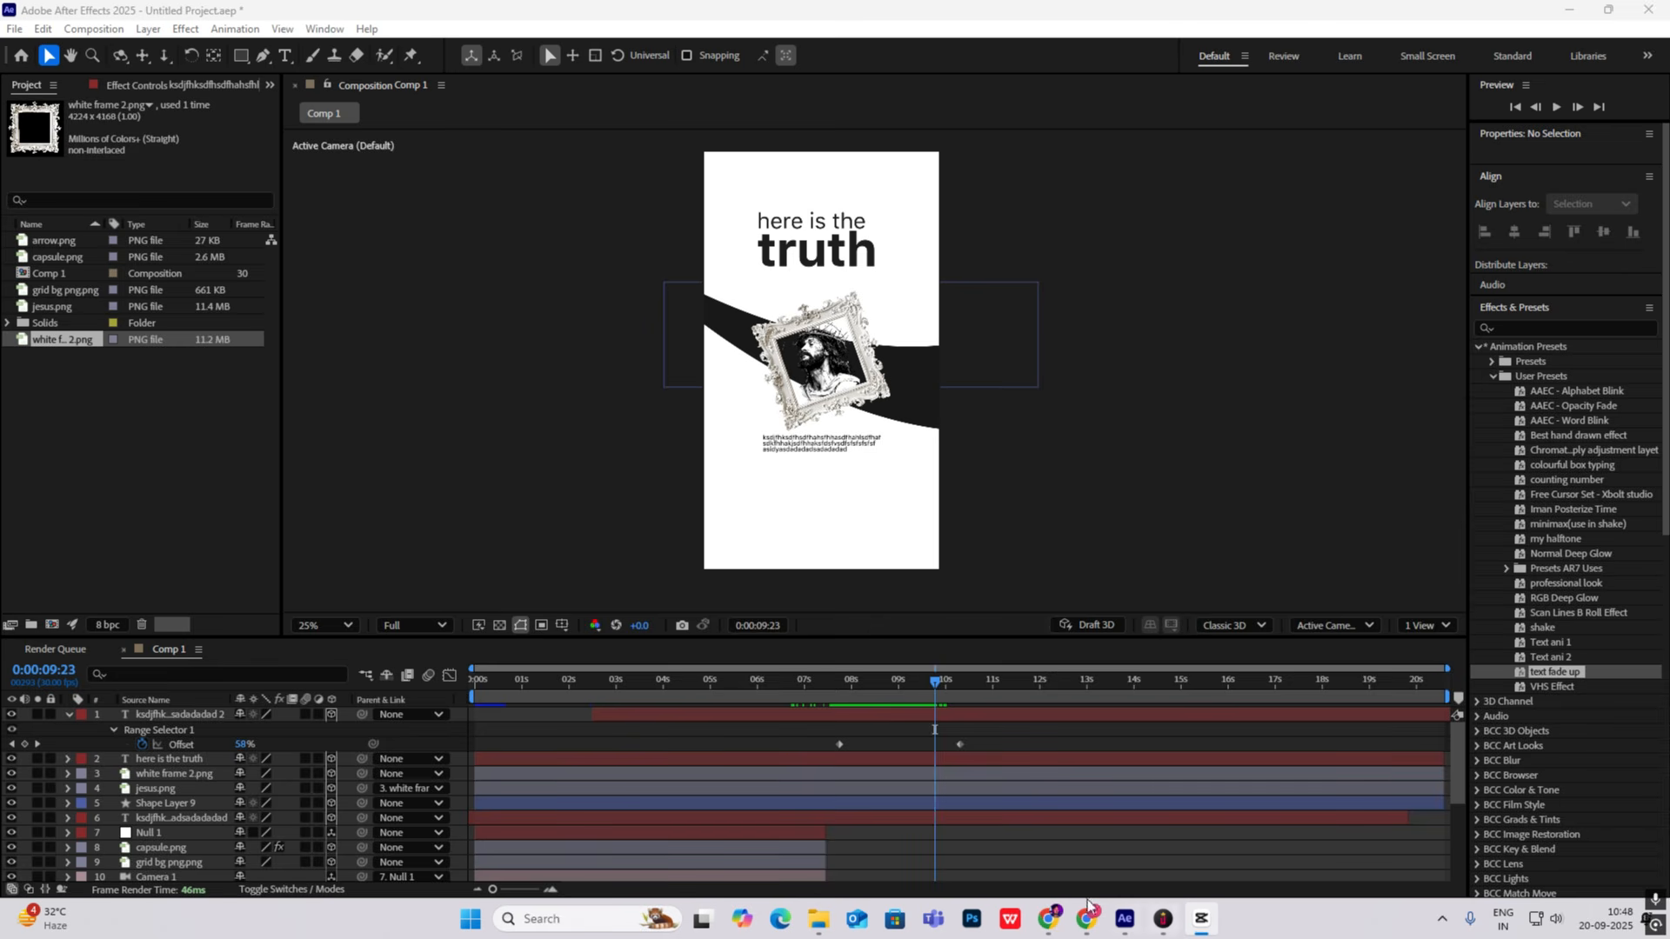
left_click_drag(935, 681, 837, 698)
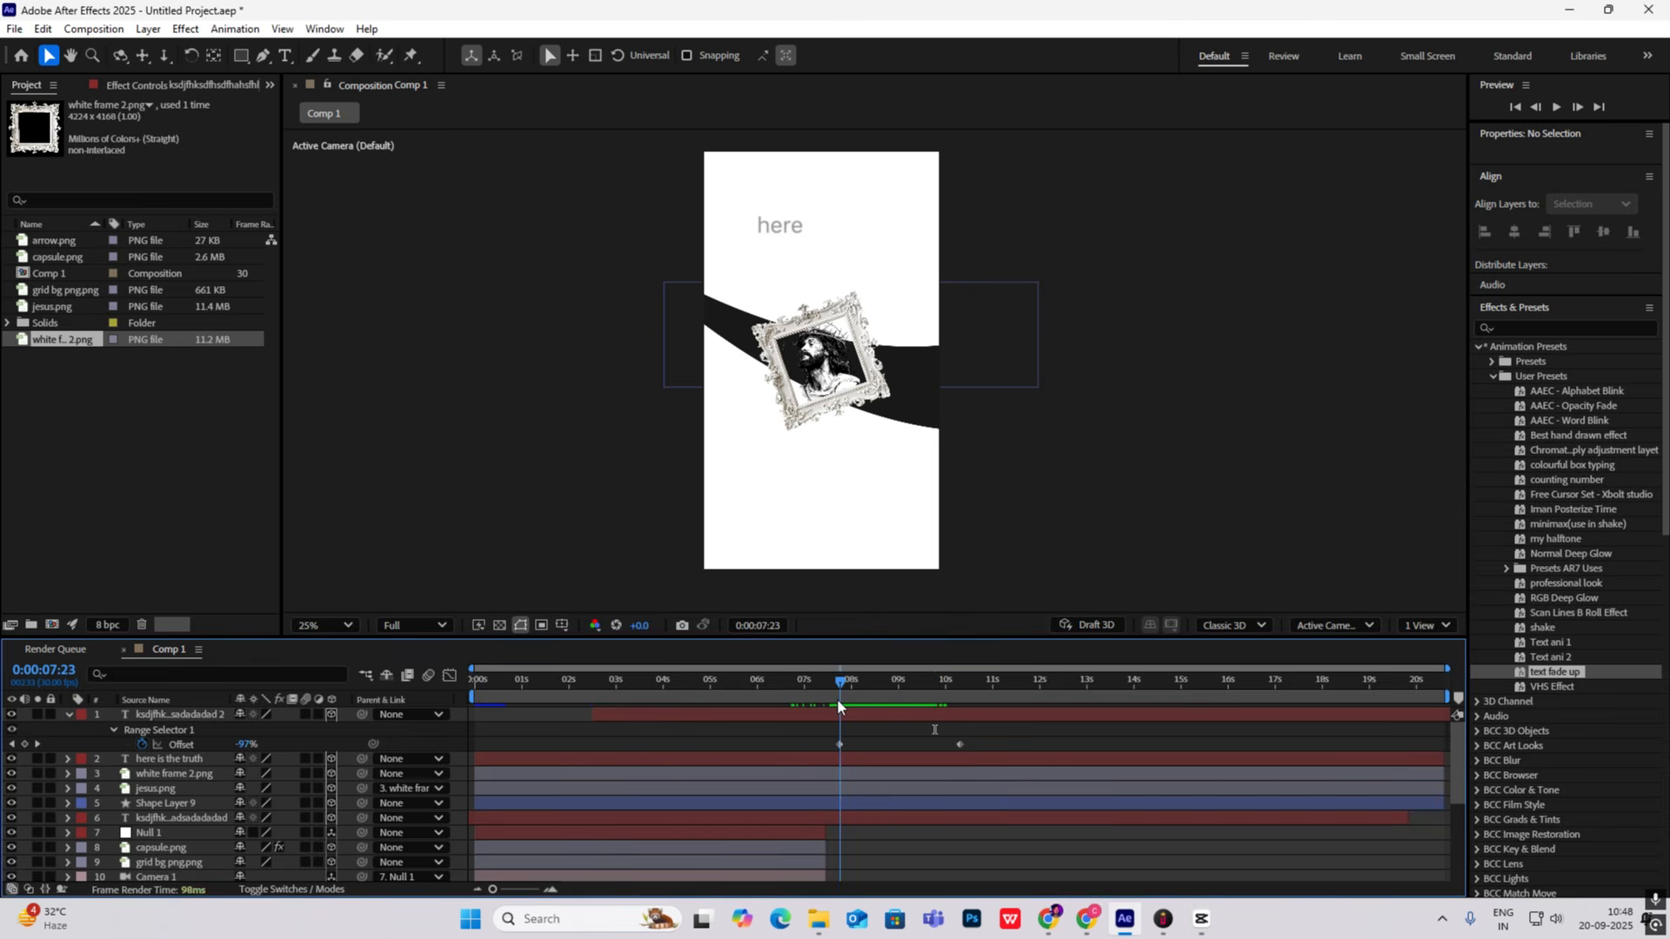
left_click(67, 715)
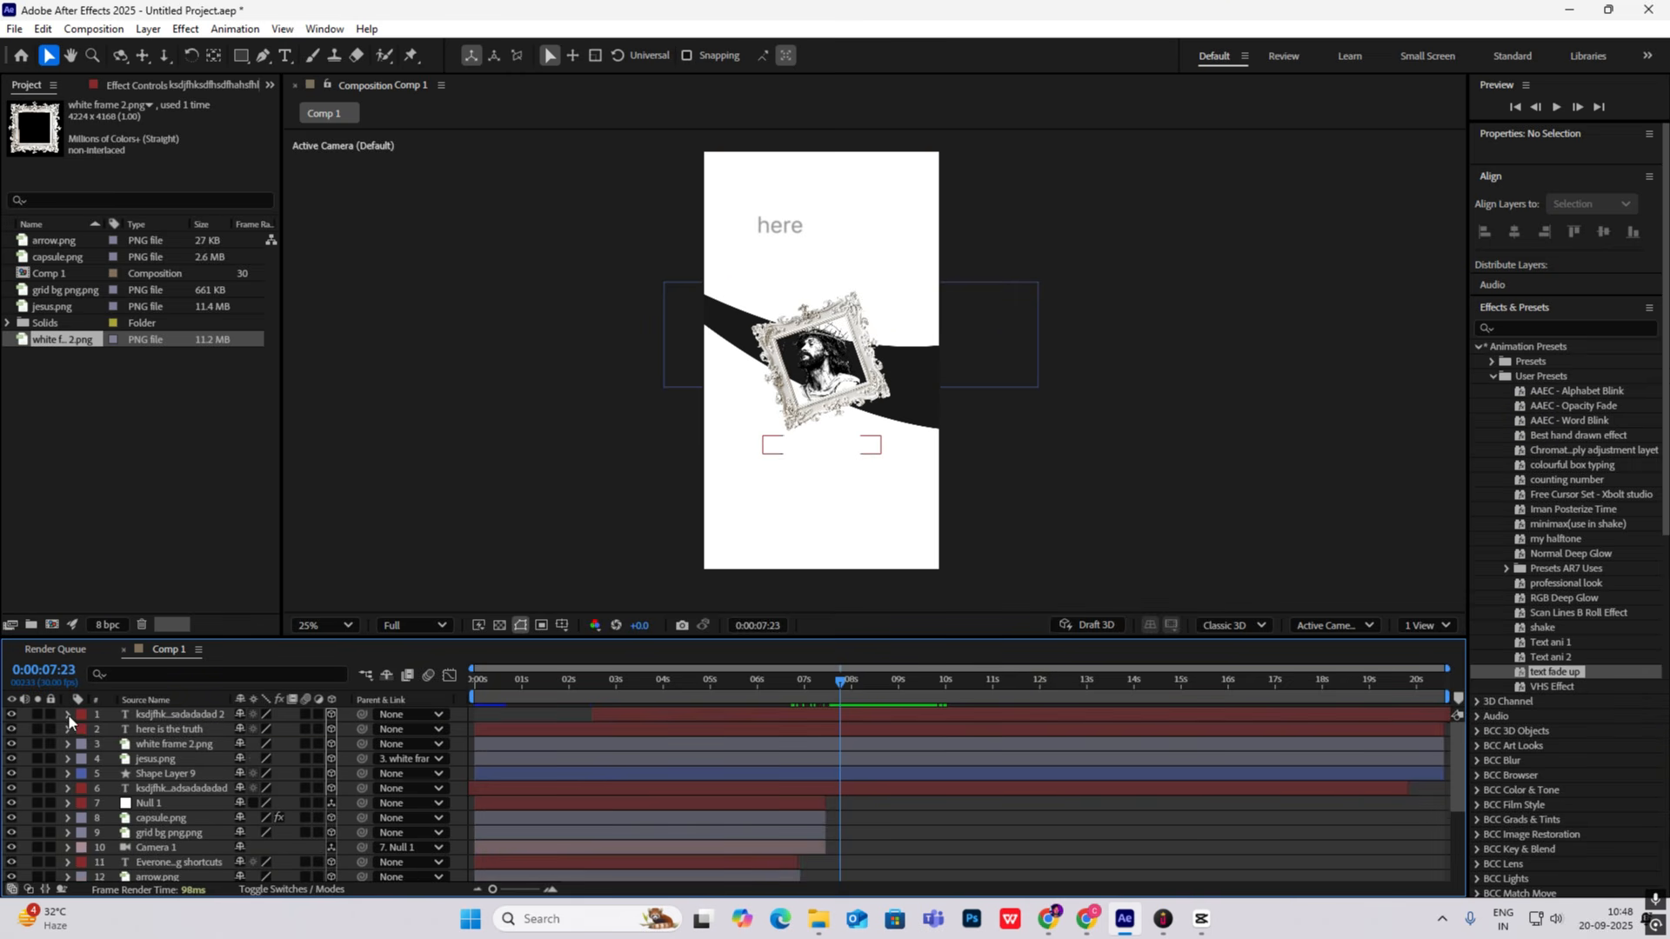
left_click(165, 771)
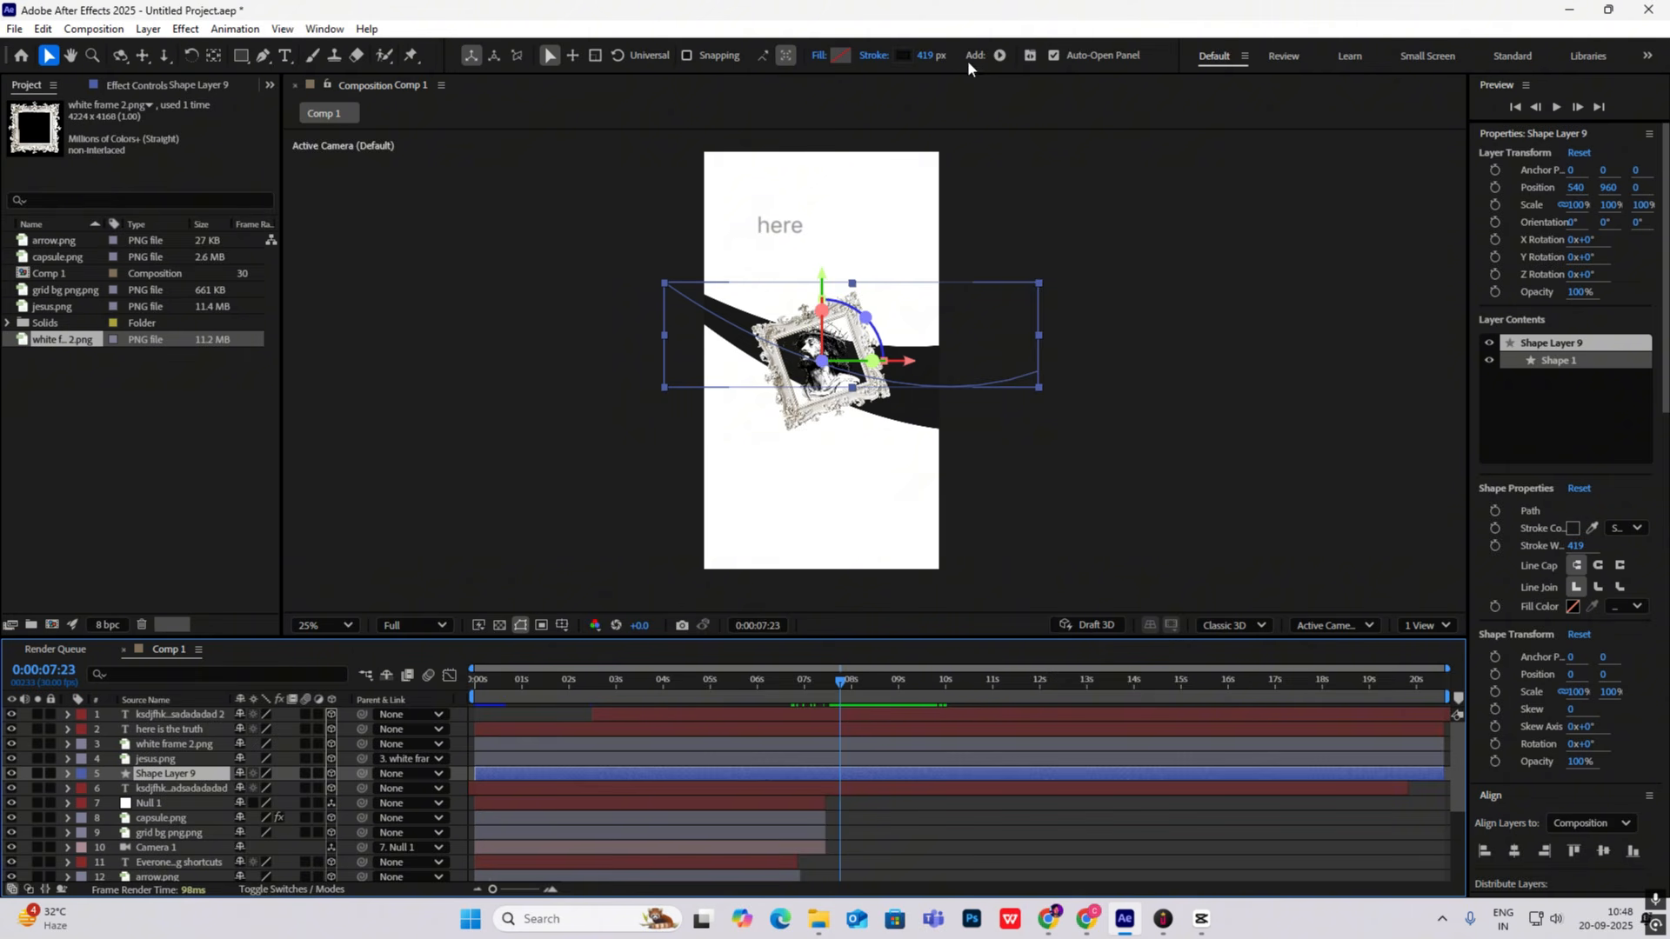
left_click(1000, 54)
left_click(1077, 347)
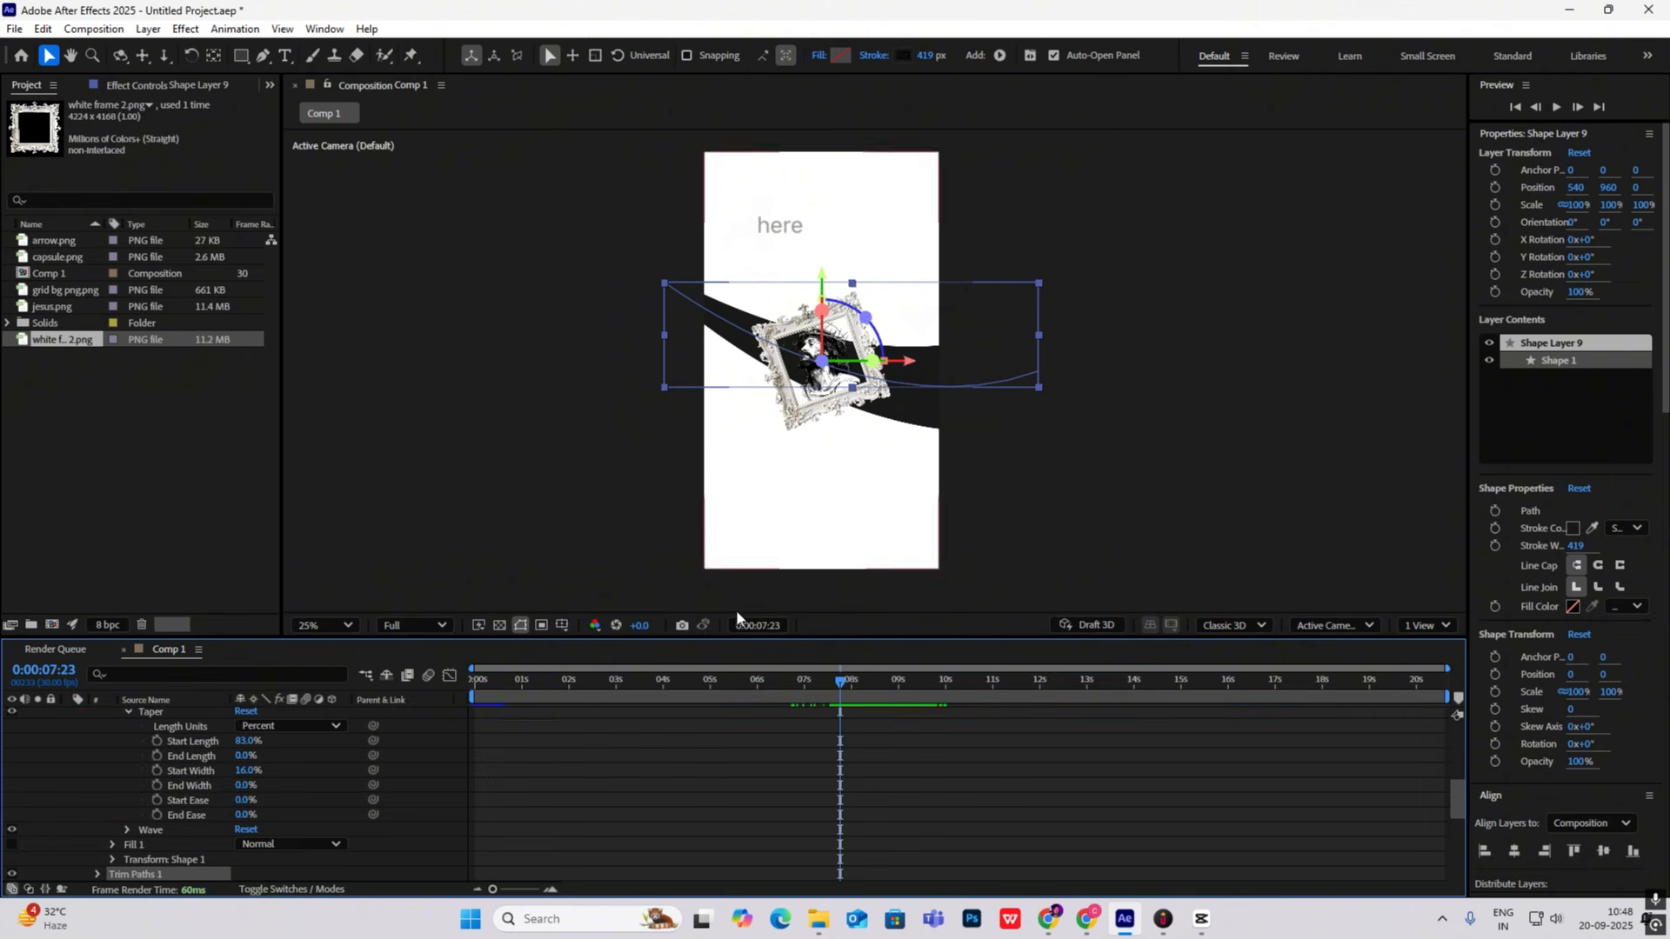
scroll(113, 790, "down", 2)
left_click(98, 785)
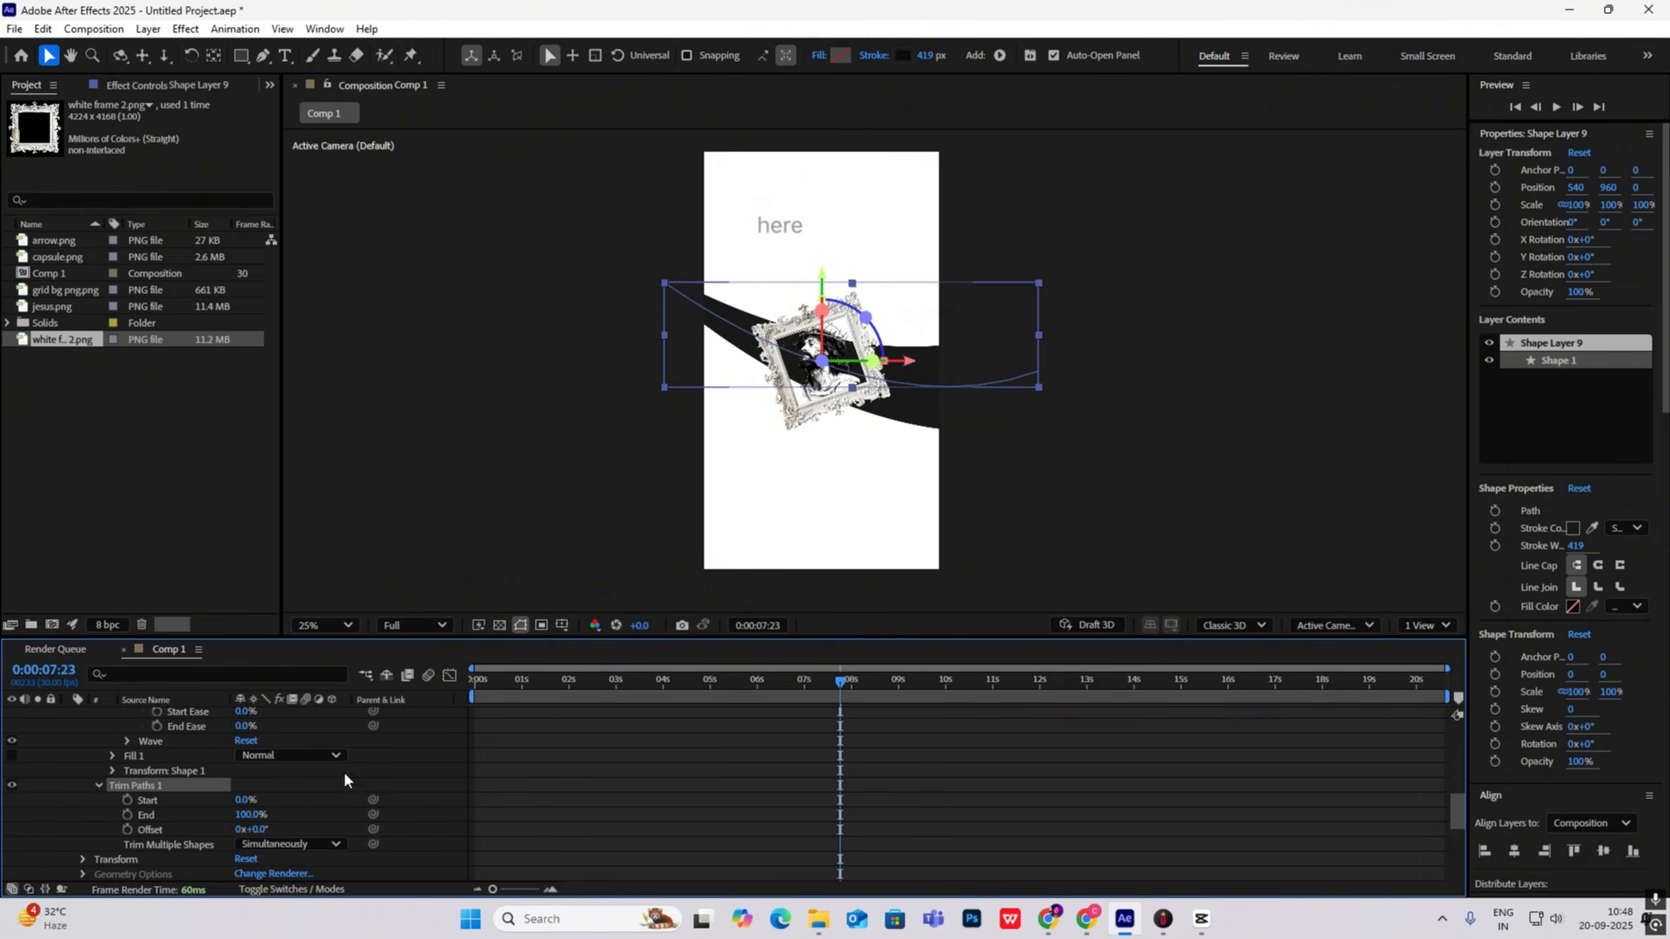
Step: Keyframe the band's Trim Paths End so the band draws on from hidden at 0:00:07:13 to 100% at 0:00:08:21
left_click_drag(818, 687, 826, 684)
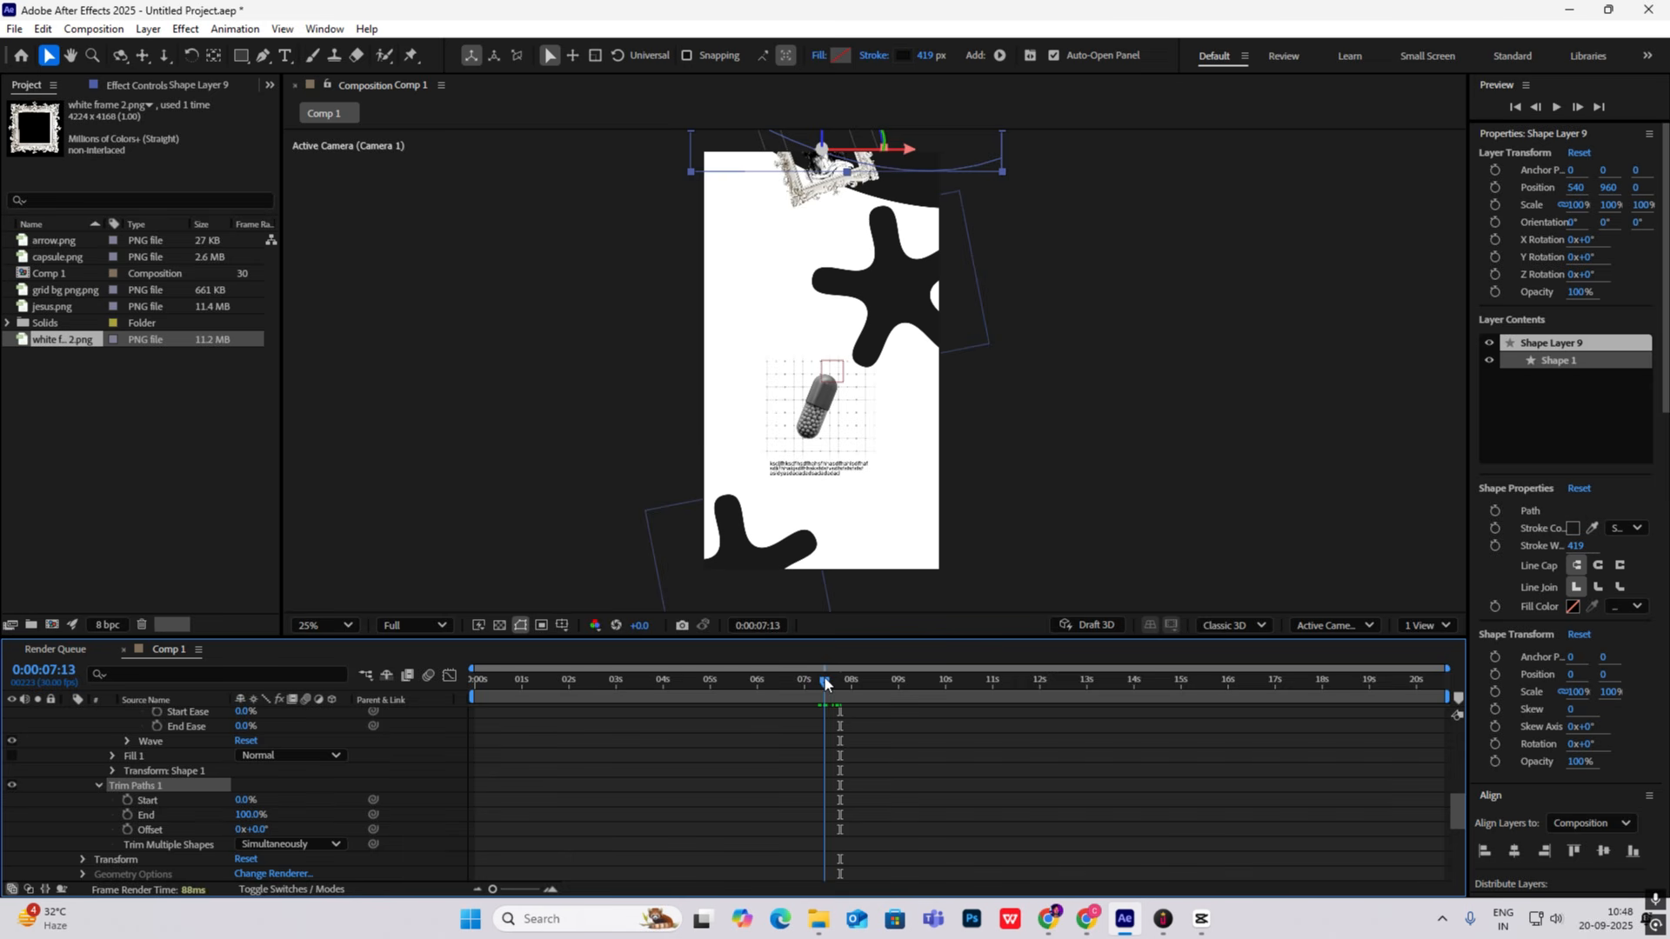
left_click(127, 814)
mouse_move(886, 685)
left_mouse_down()
mouse_move(905, 687)
mouse_move(885, 693)
left_mouse_up()
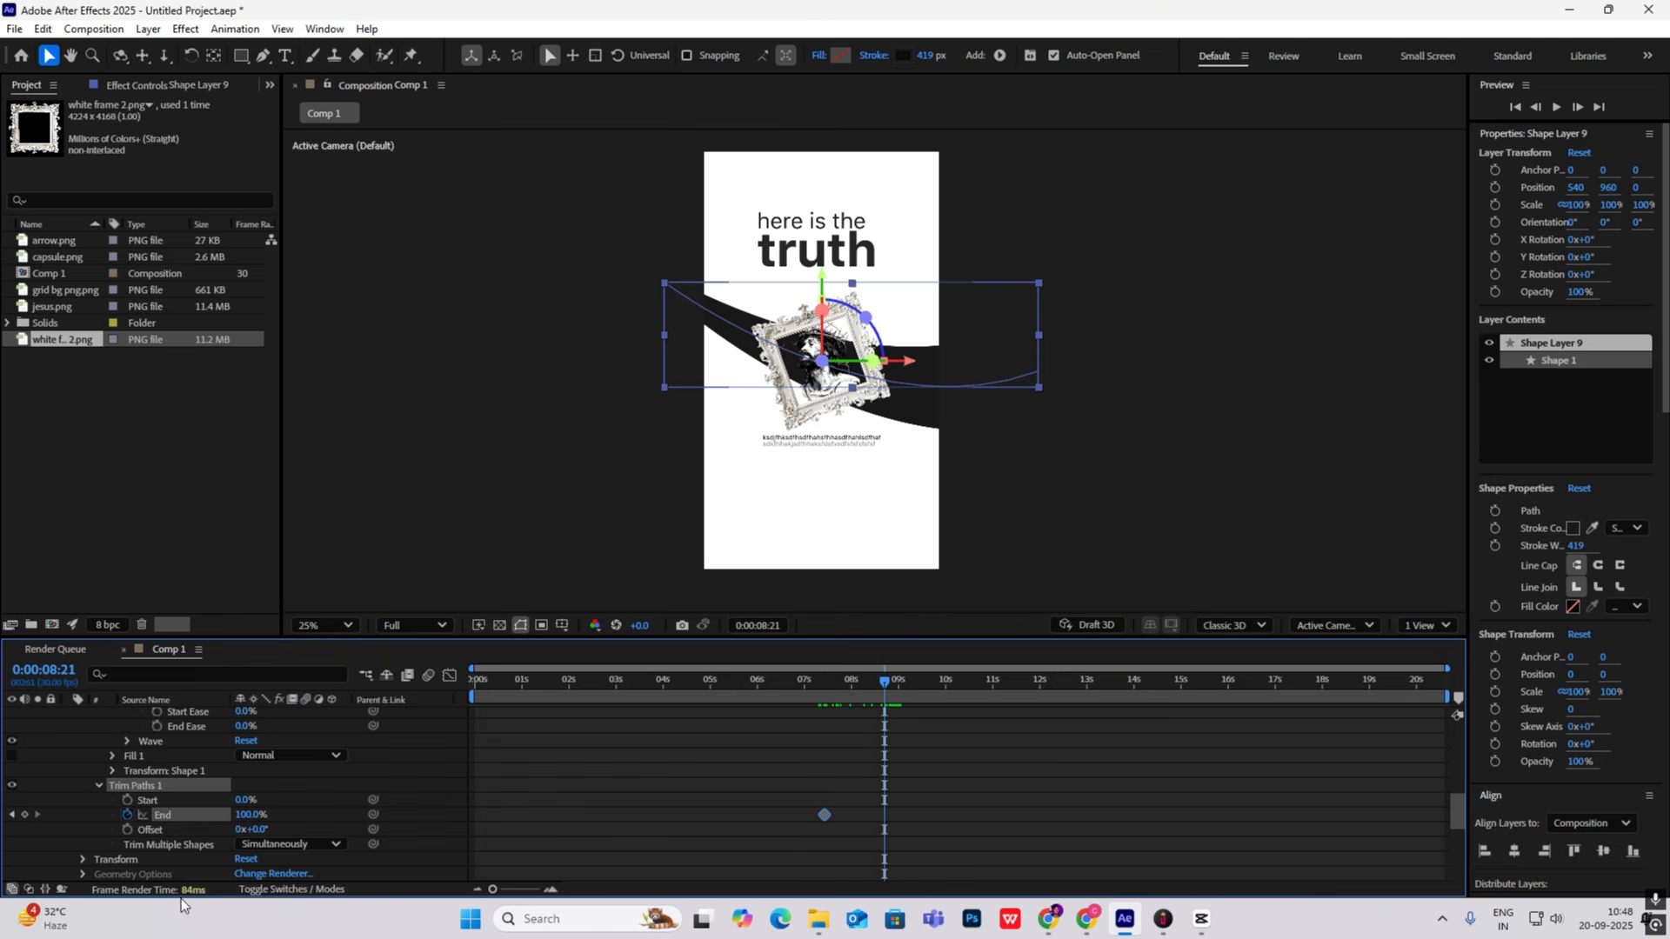
left_click(12, 816)
left_click_drag(250, 816, 162, 816)
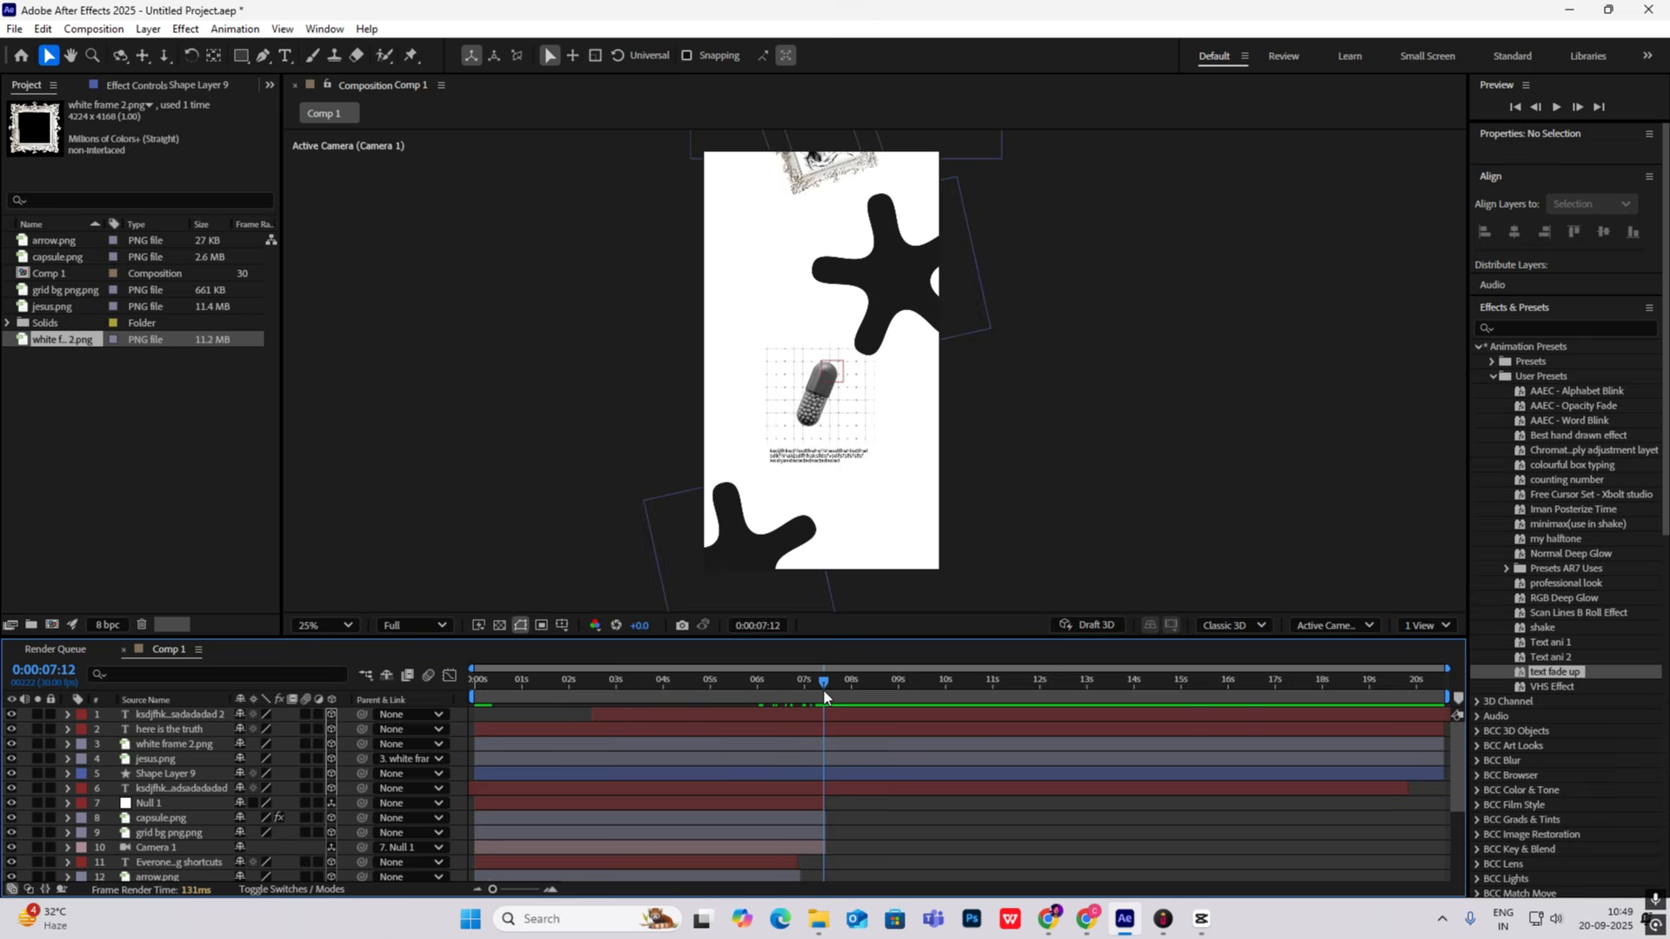
Step: Extend the Camera 1 layer to about 17 seconds and split it at 0:00:07:14
left_click_drag(823, 684, 827, 726)
left_click_drag(827, 849, 1269, 853)
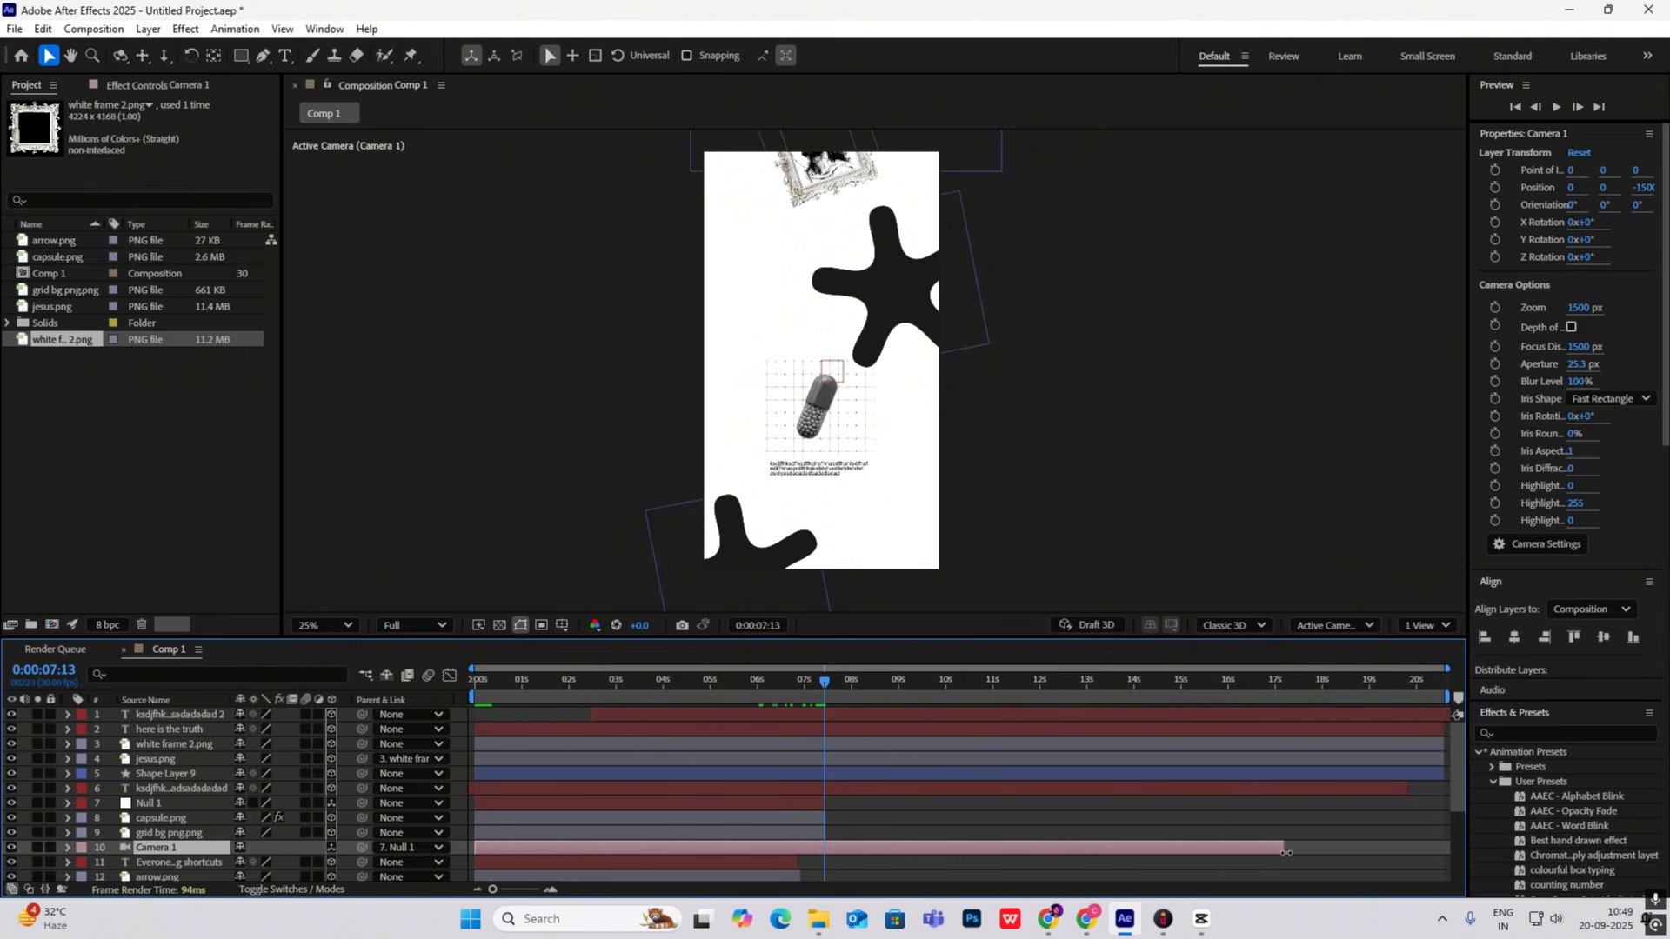
mouse_move(826, 694)
left_mouse_down()
mouse_move(864, 695)
mouse_move(824, 692)
left_mouse_up()
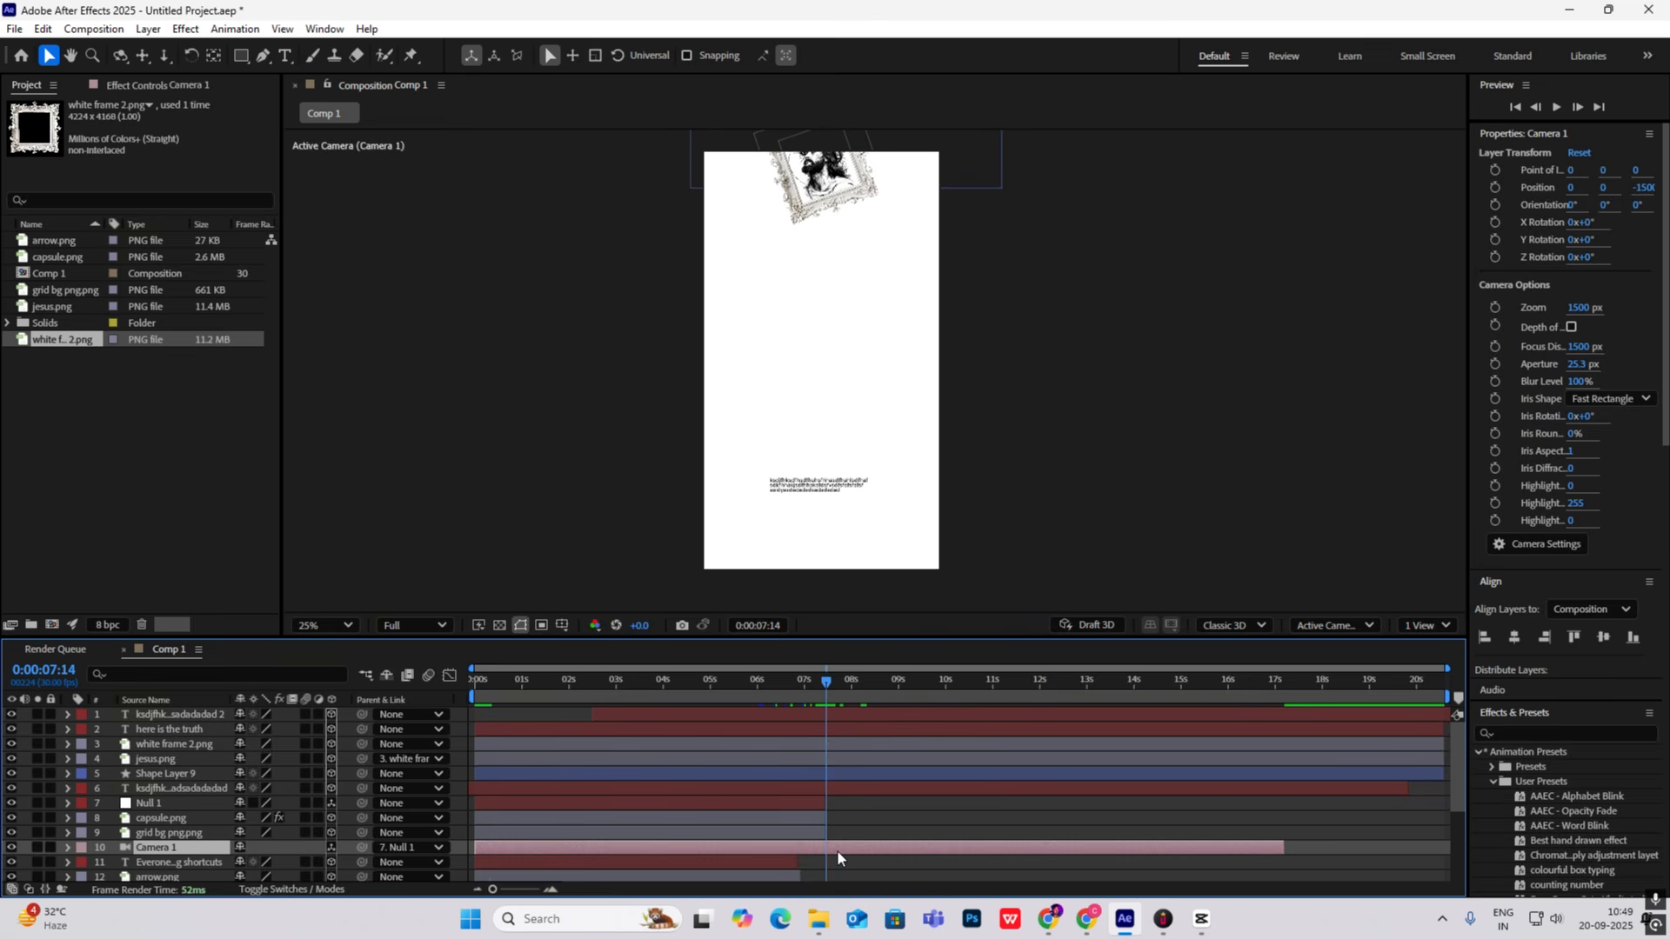
key("ctrl+shift+d")
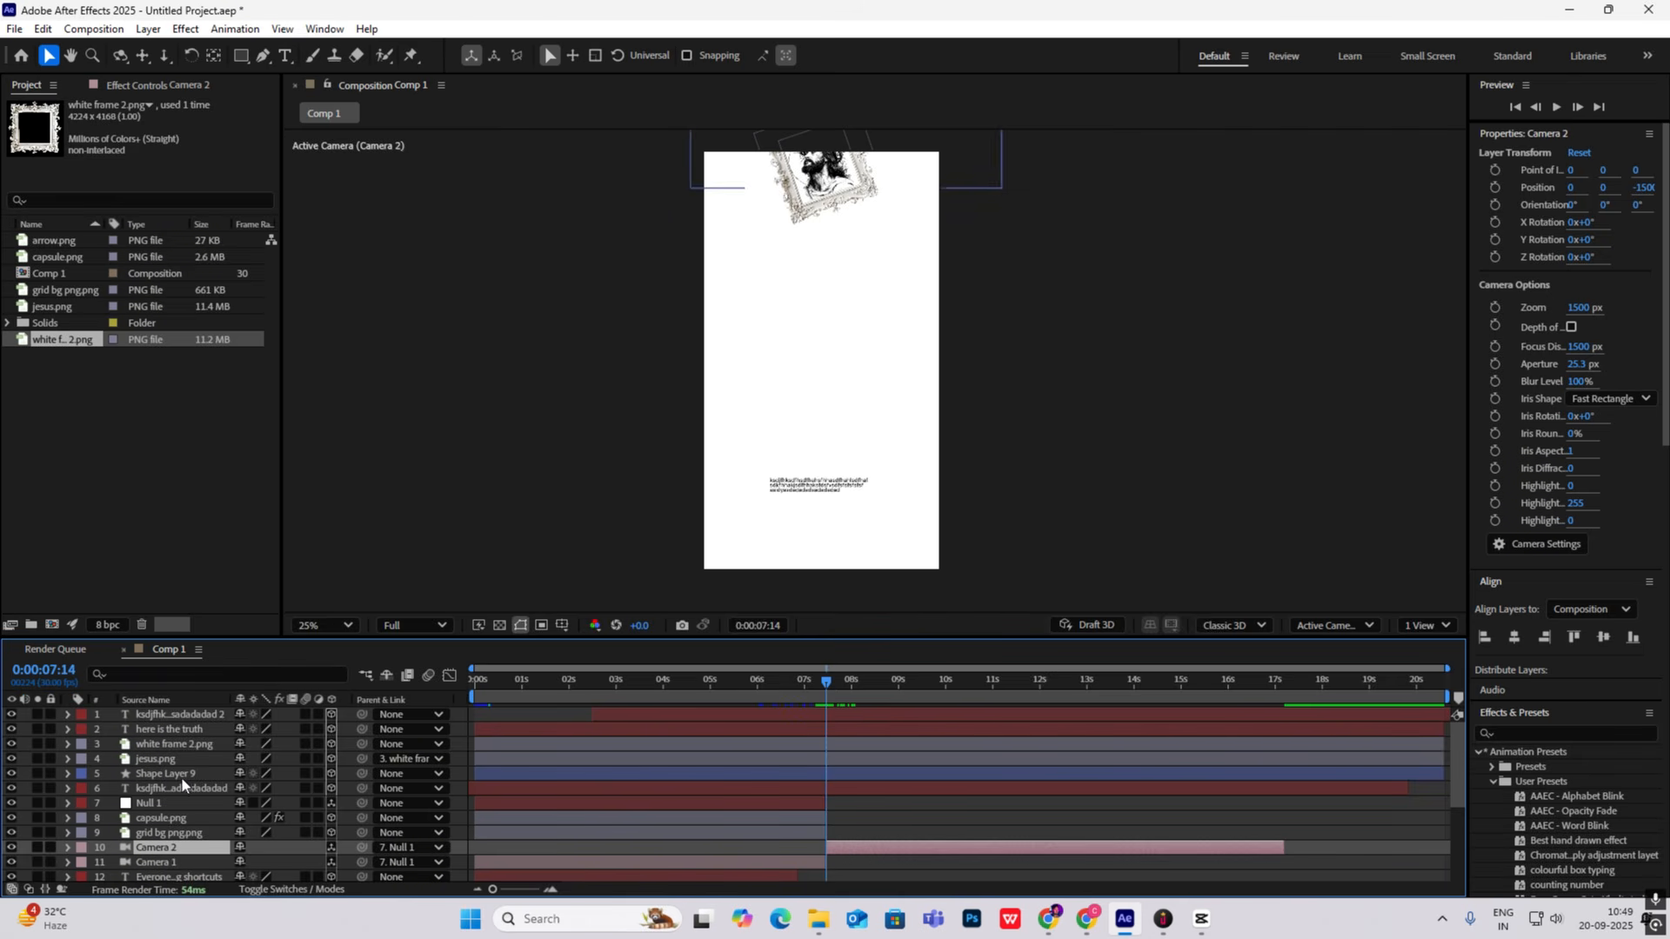
Step: Add a null object above Null 1, parent Camera 2 to it and make the new null a 3D layer
left_click(170, 805)
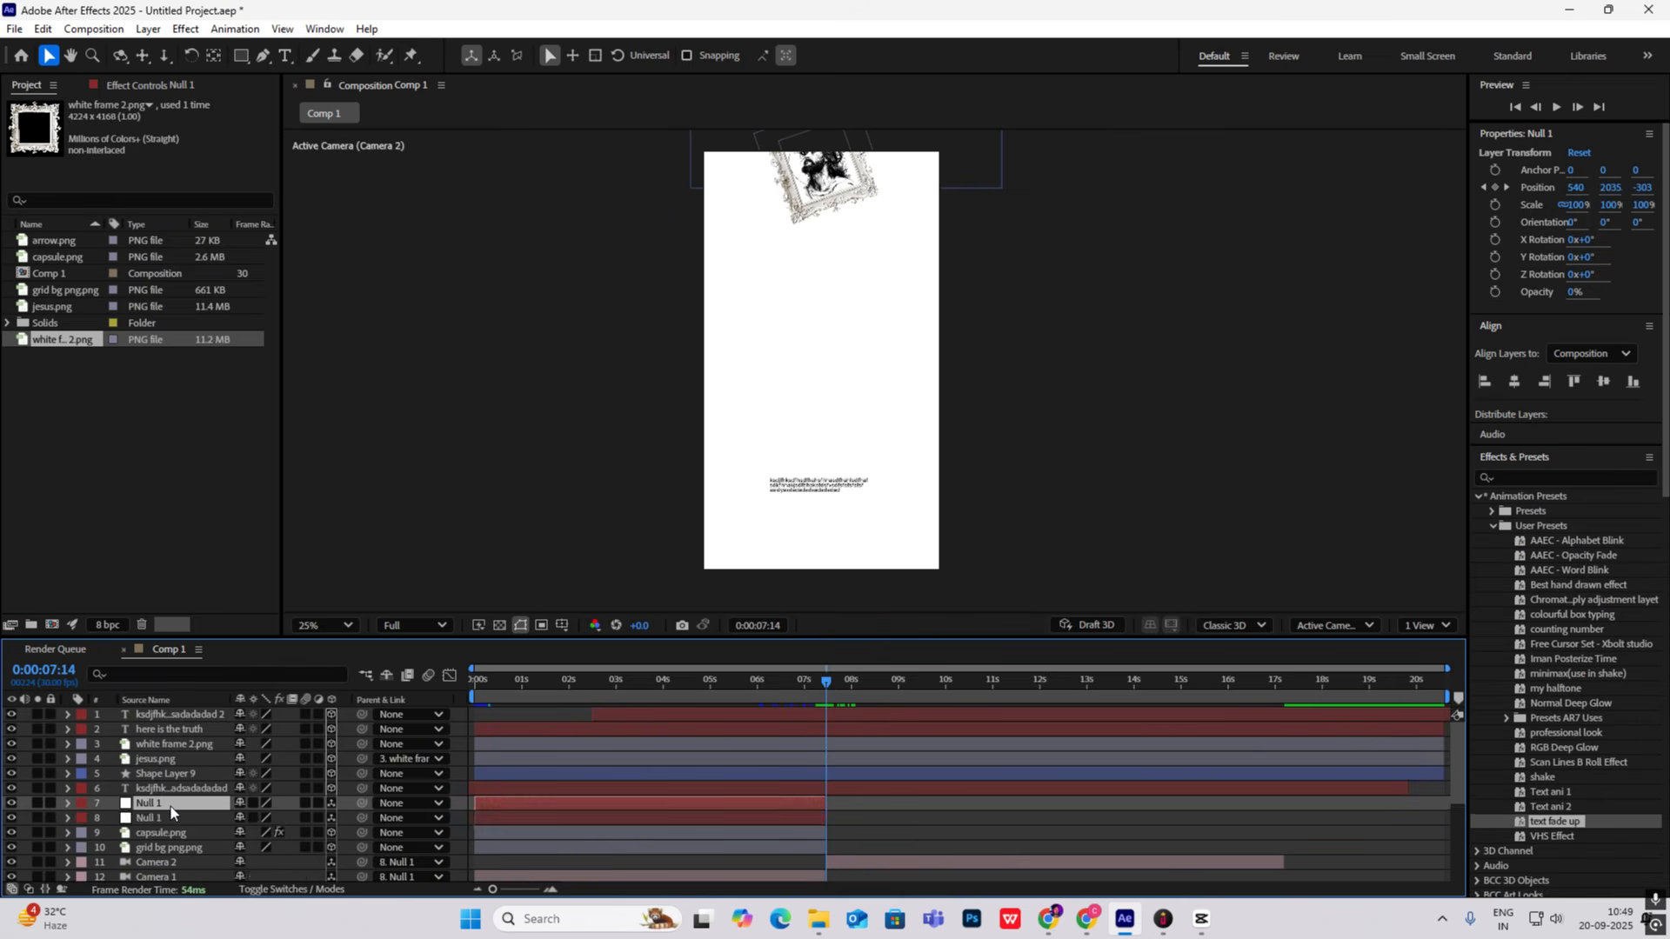
right_click(1171, 383)
mouse_move(1221, 391)
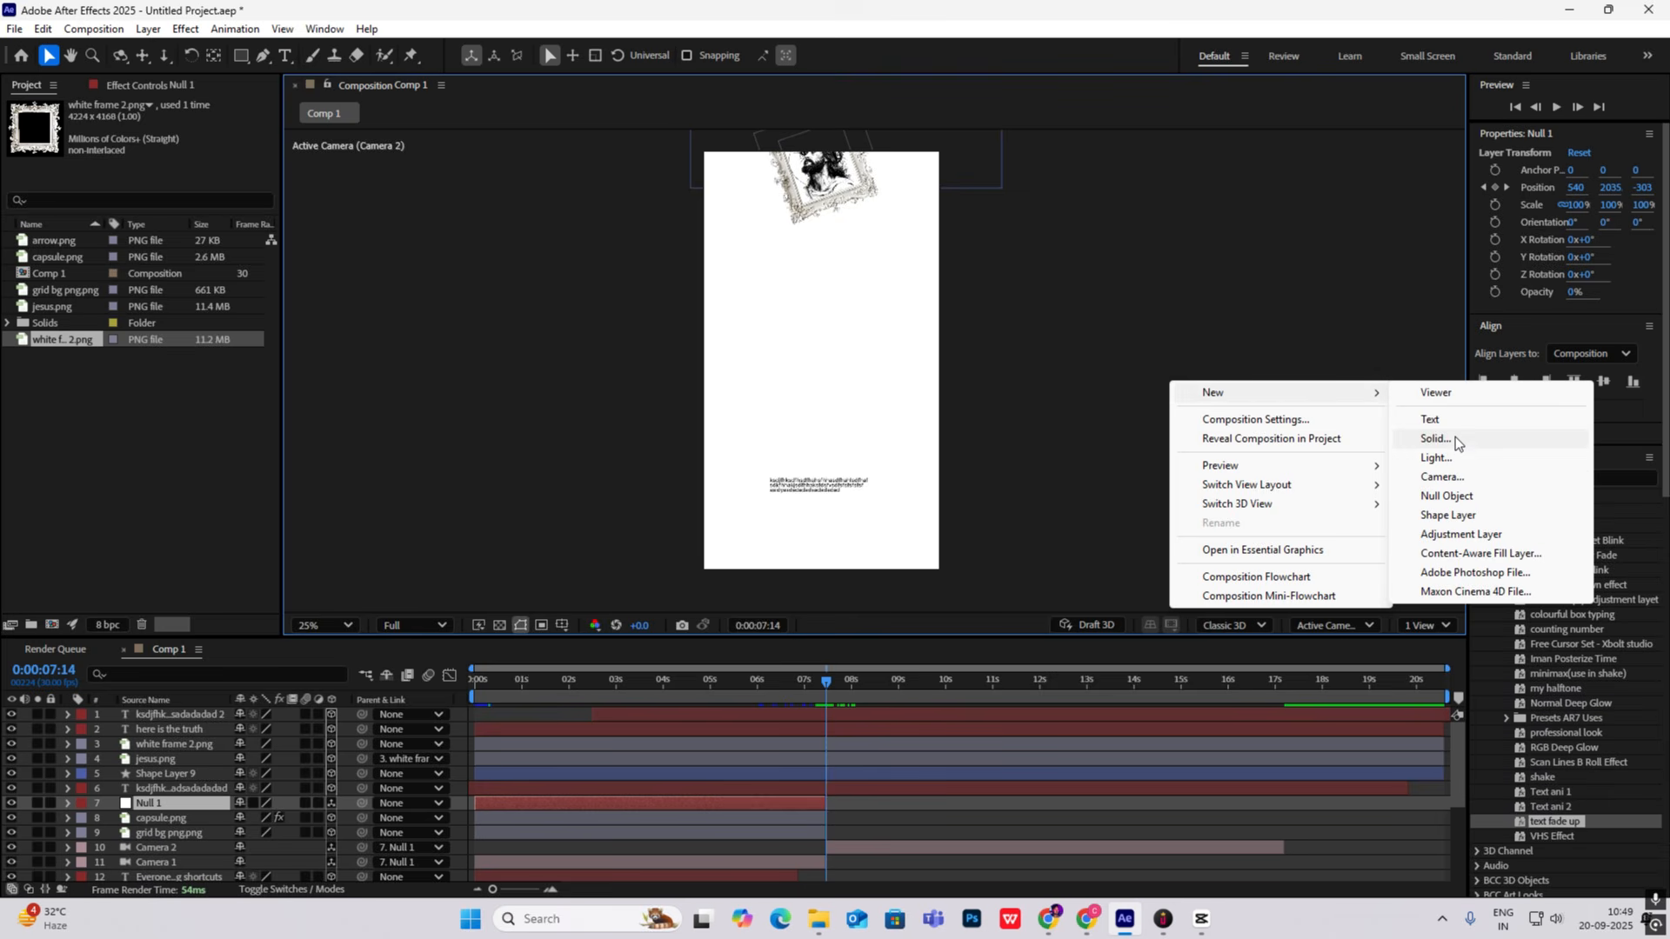
left_click(1461, 496)
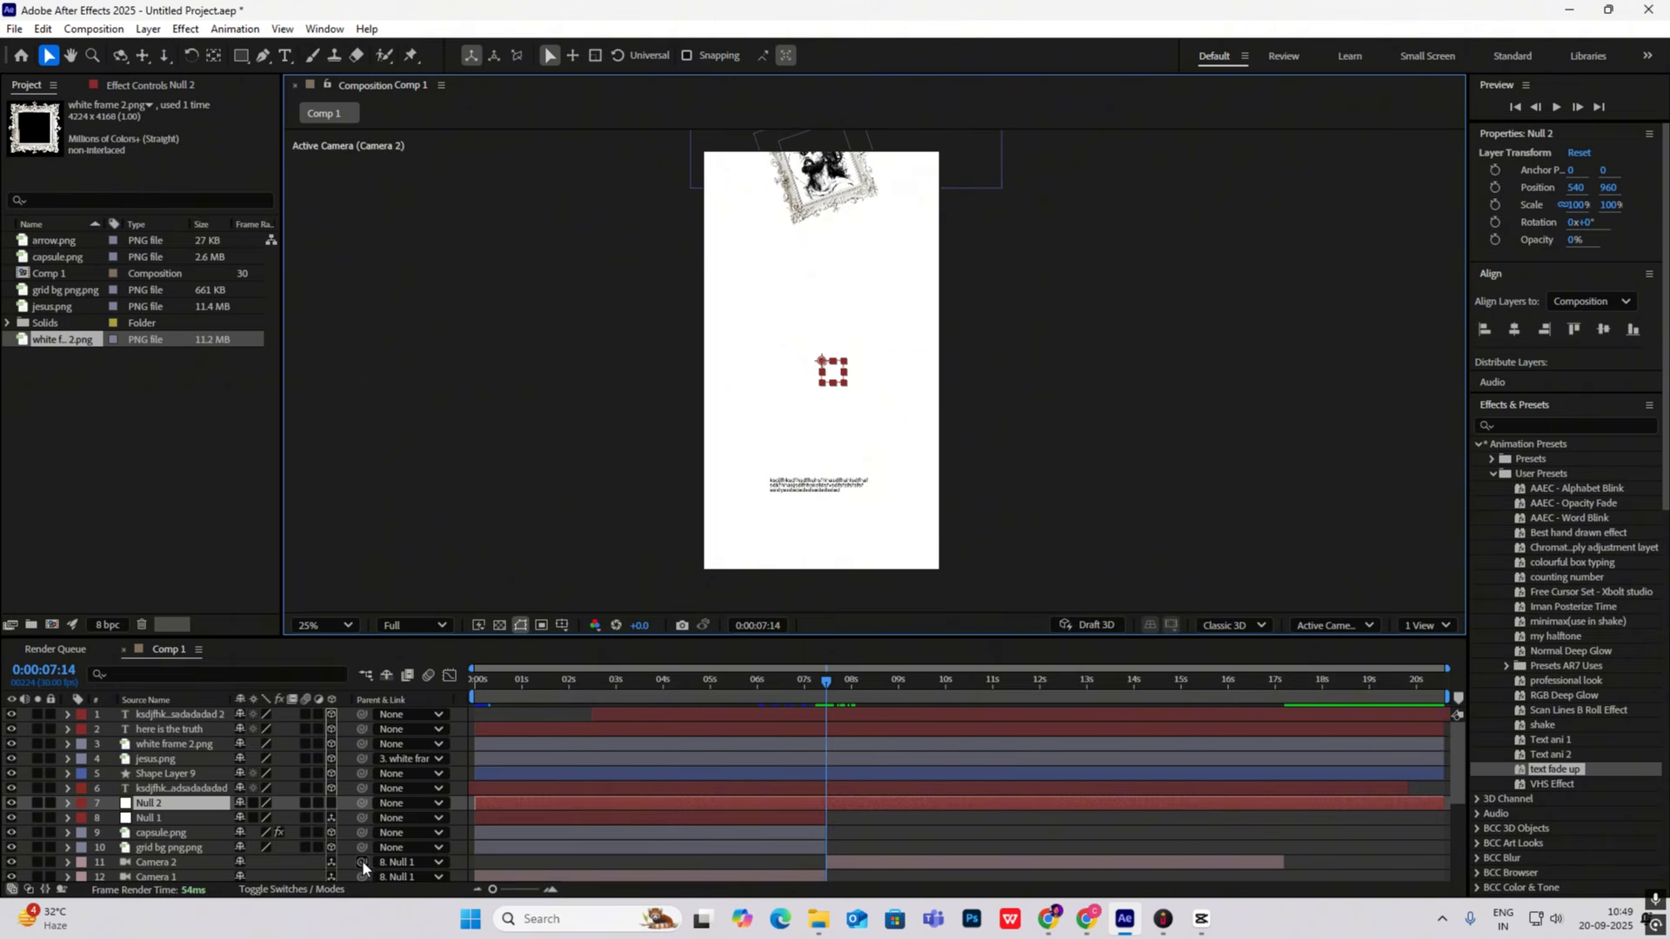
left_click_drag(361, 862, 166, 809)
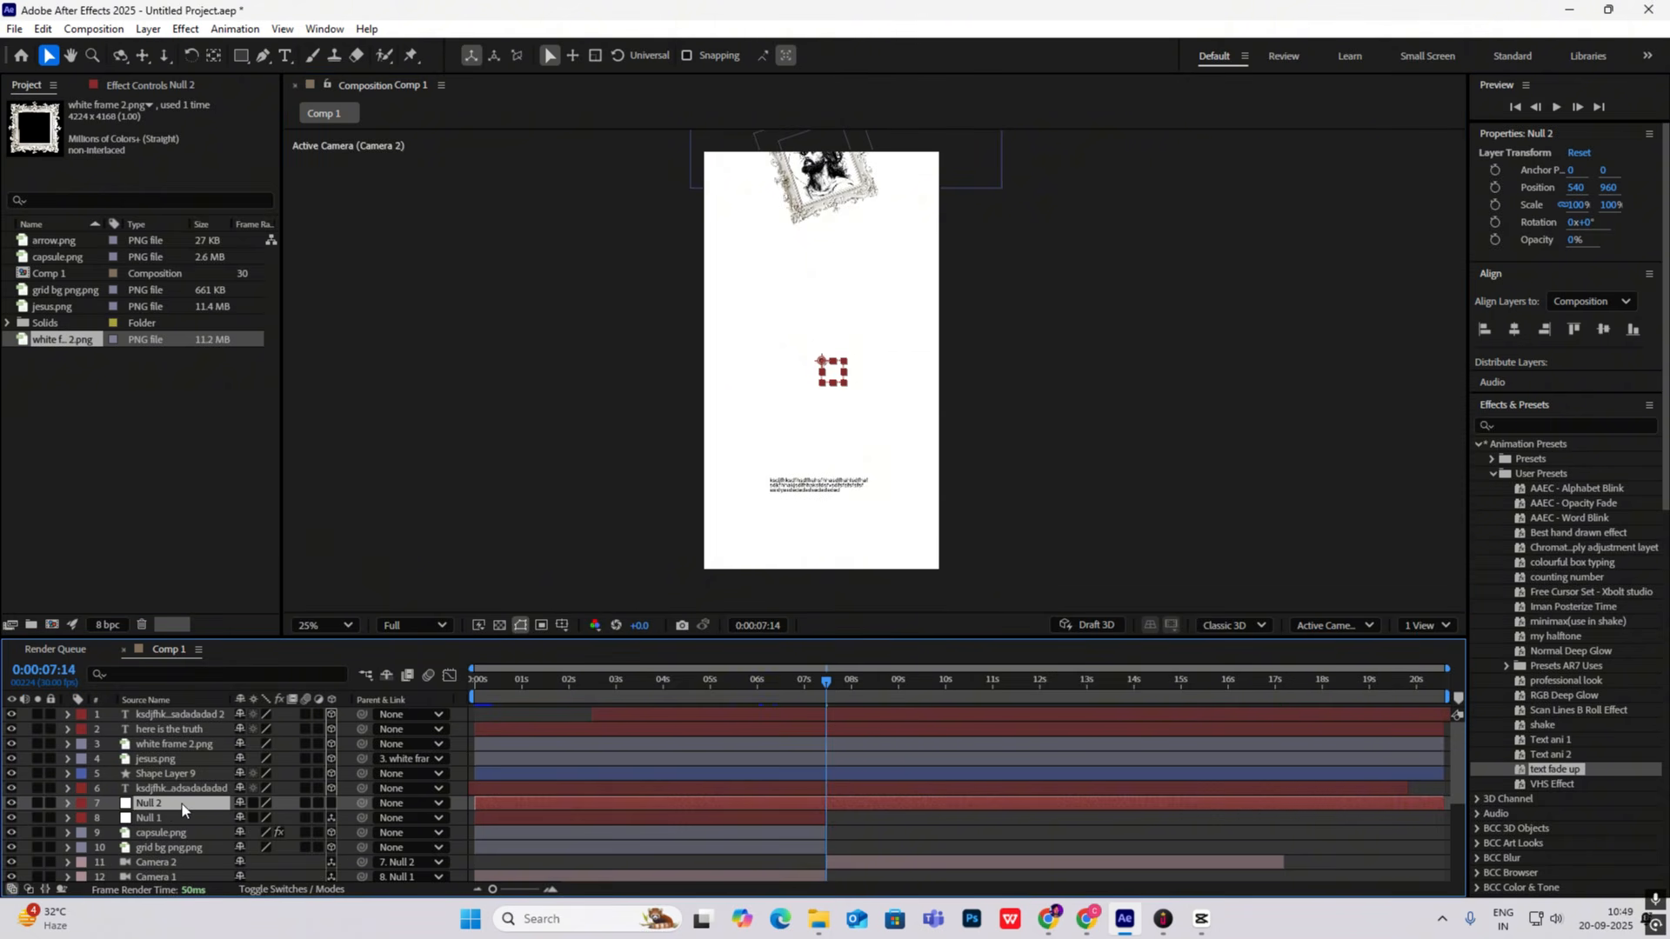
left_click(331, 802)
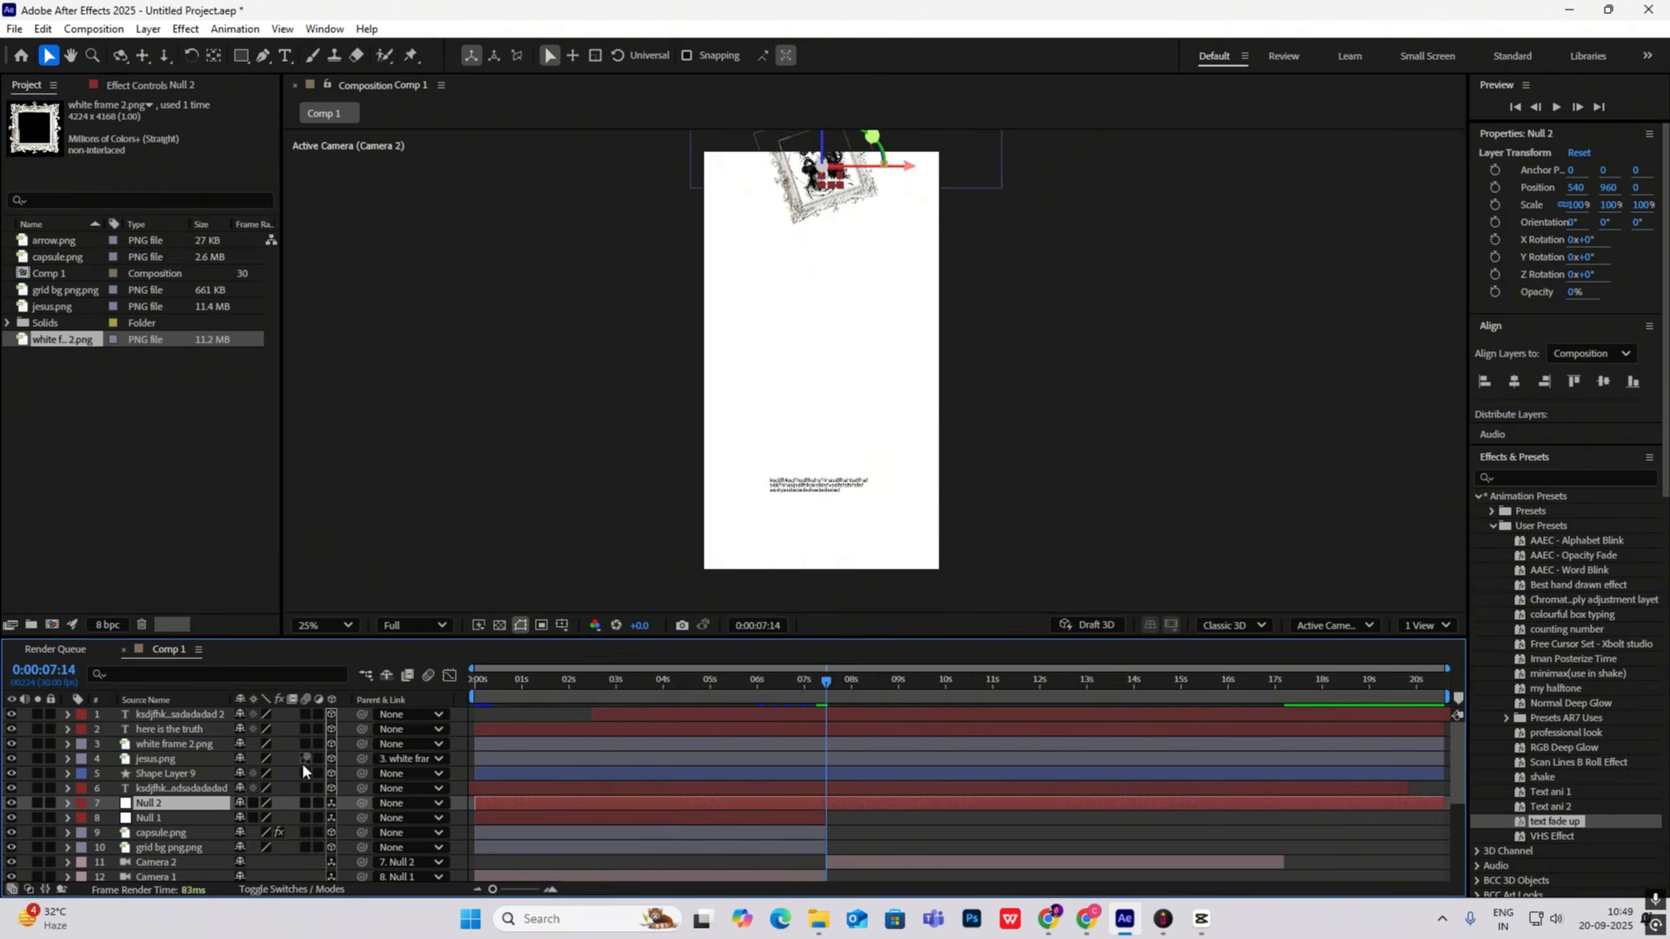
Step: Trim the Null 2 layer to start at 0:00:07:14
mouse_move(828, 683)
left_mouse_down()
mouse_move(934, 725)
mouse_move(826, 714)
left_mouse_up()
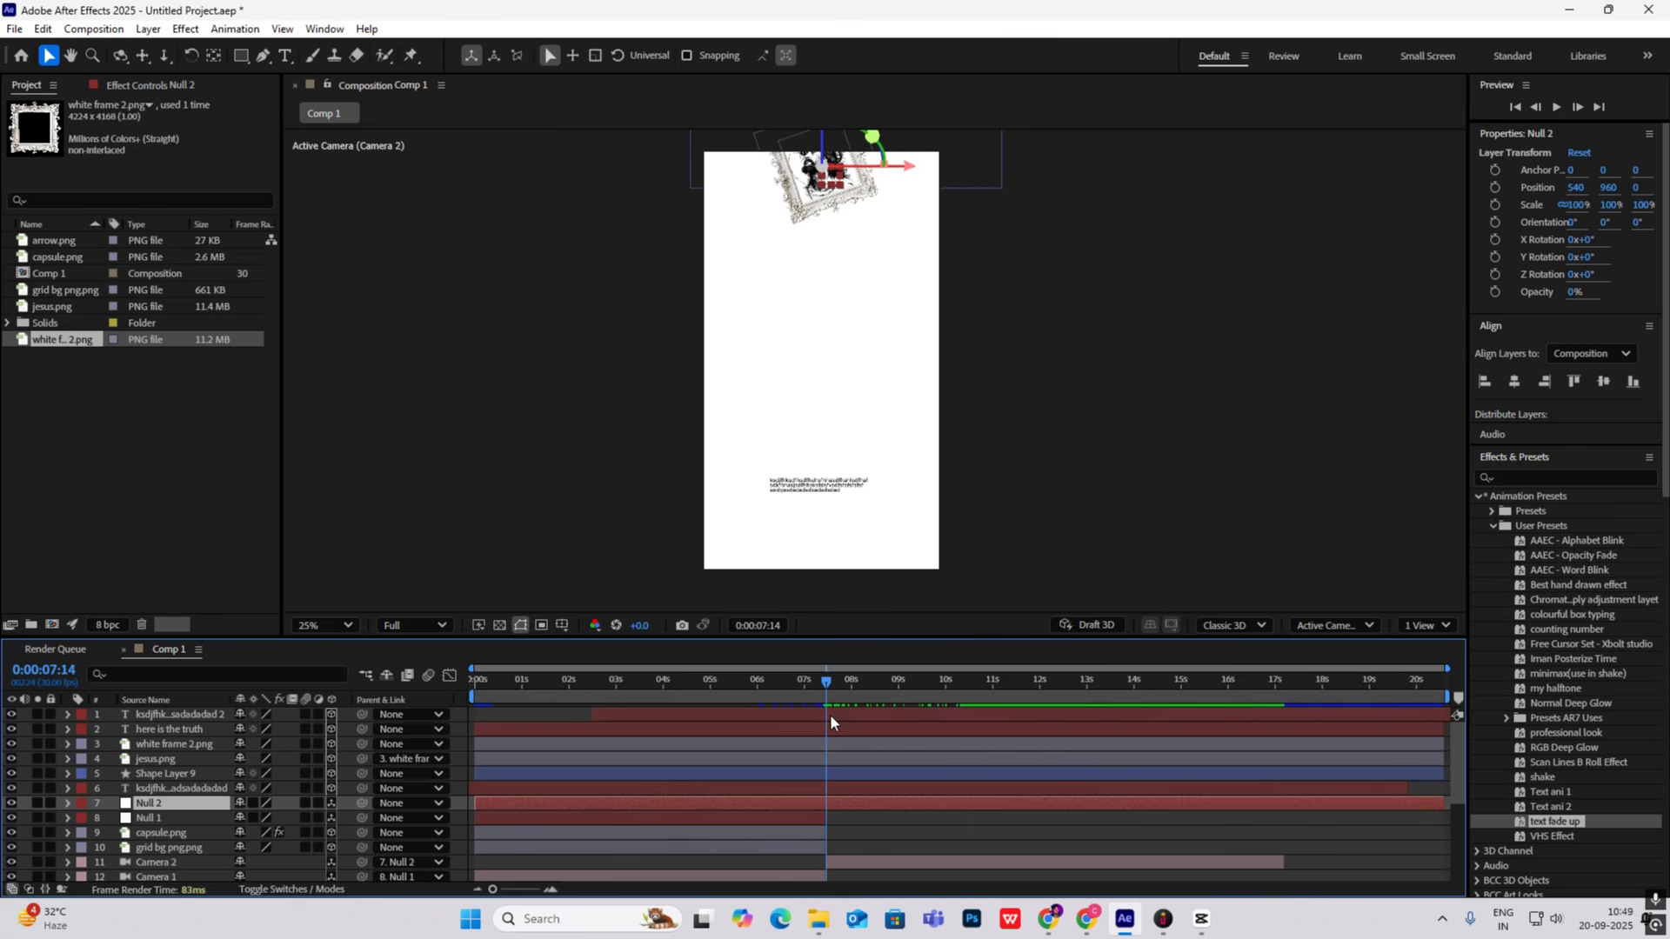
scroll(792, 818, "down", 2)
left_click(864, 772)
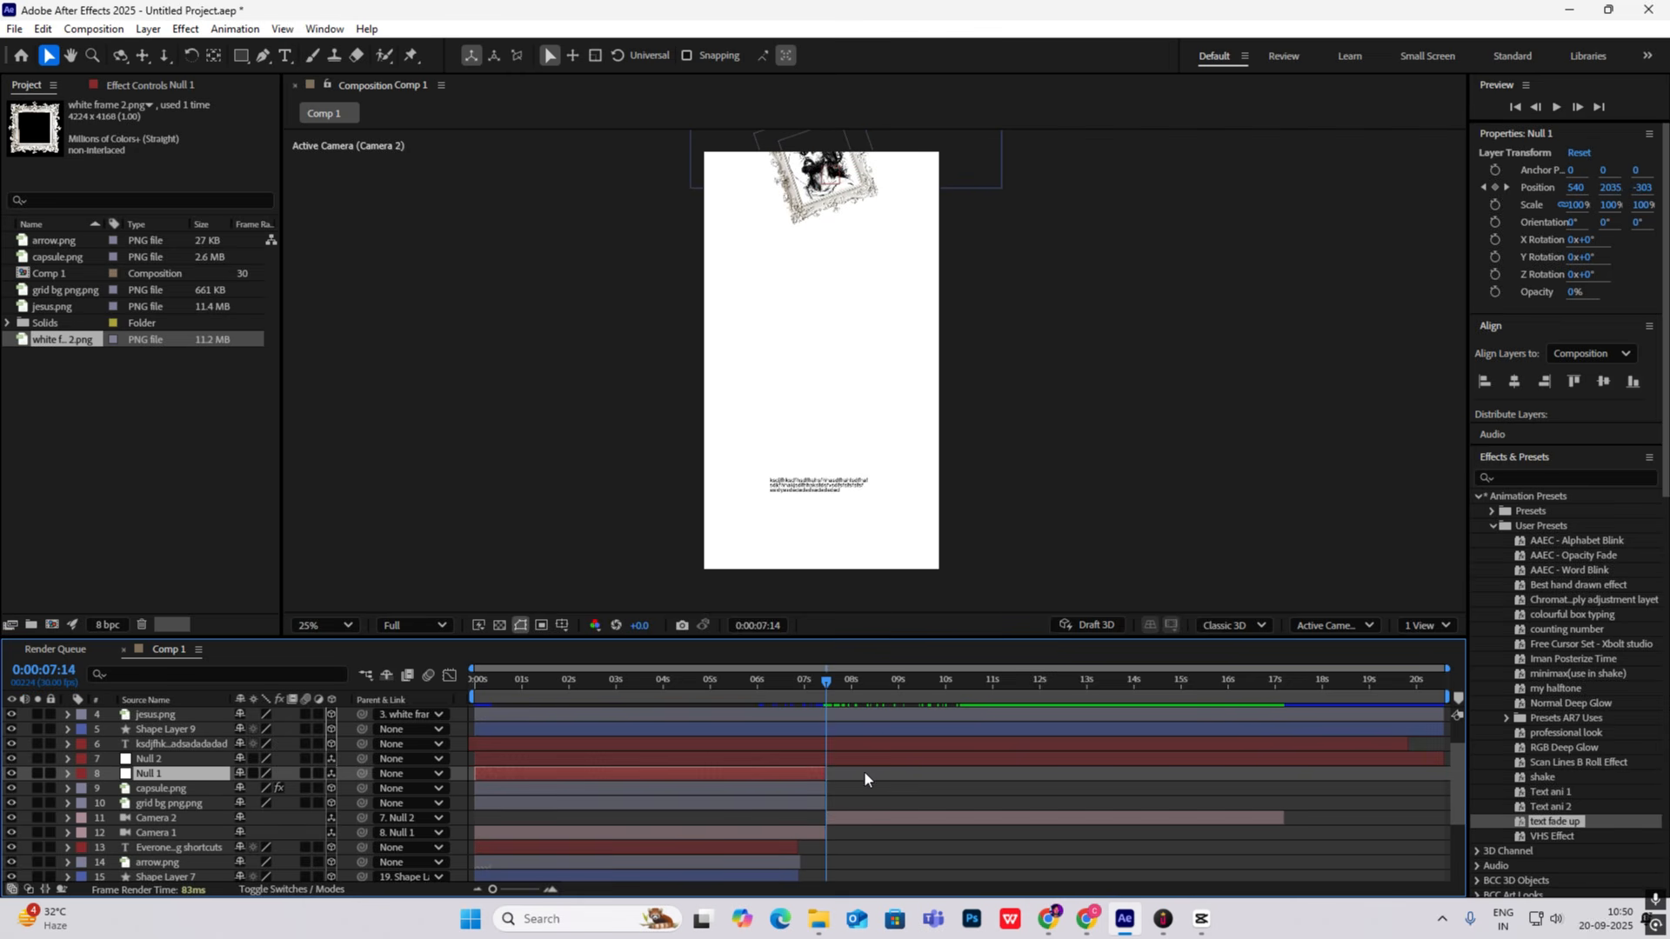
left_click(843, 759)
Step: Keyframe Null 2's Position from 540, 369, 0 at 0:00:07:14 to 540, -190, 0 at 0:00:08:27
key("p")
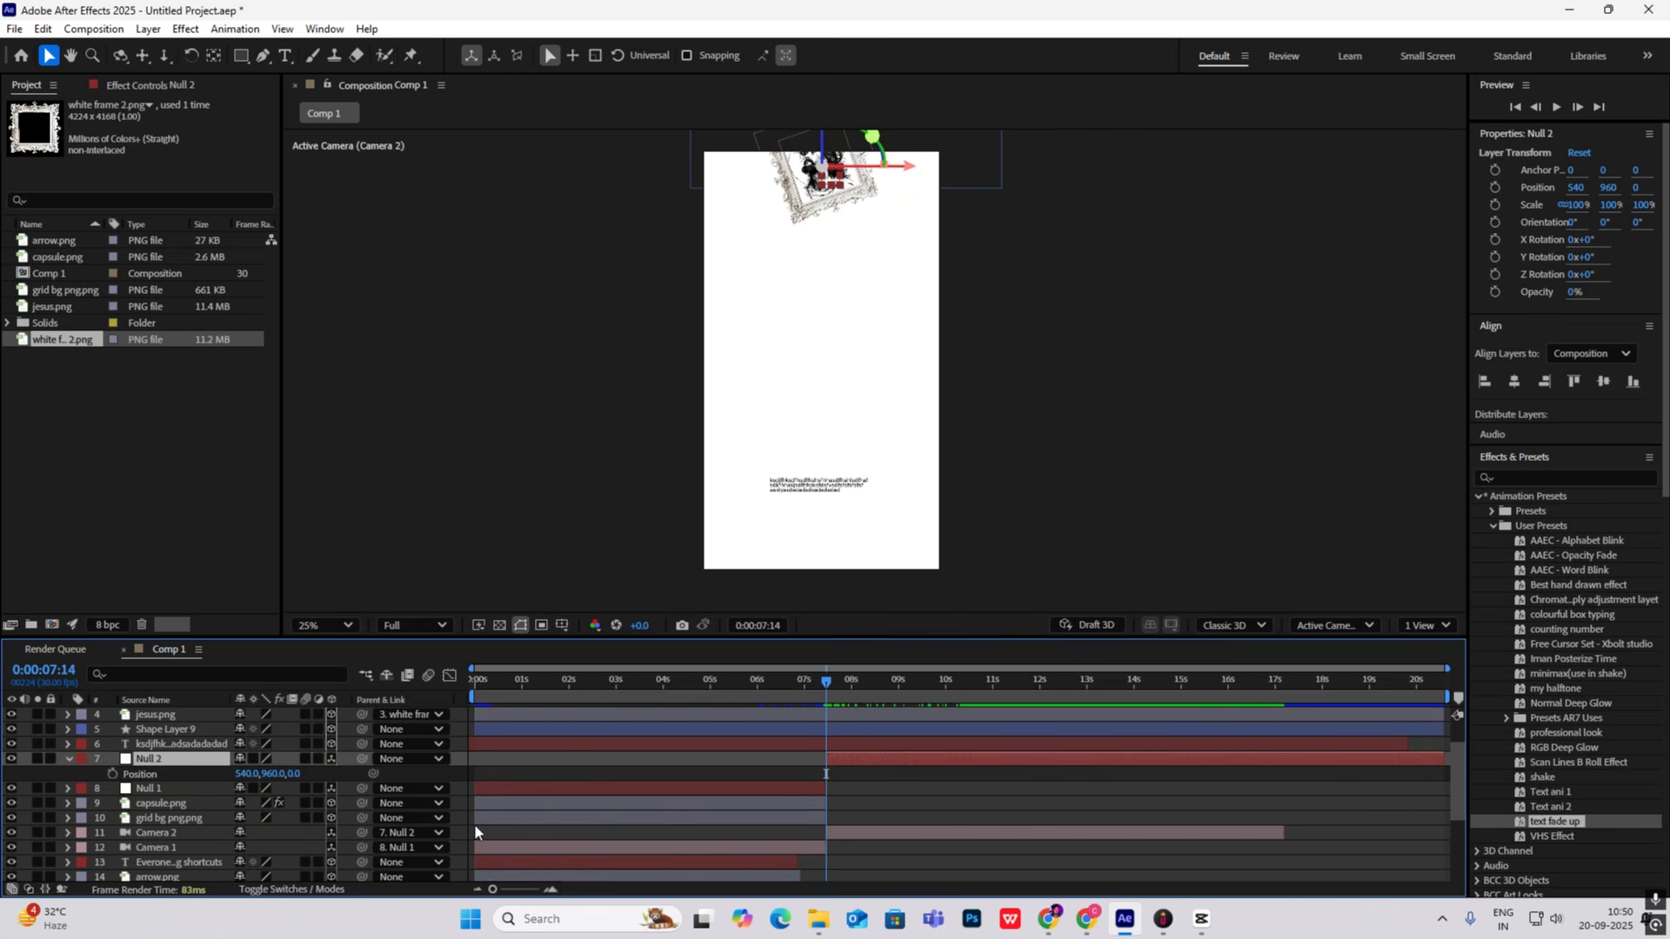
left_click(112, 773)
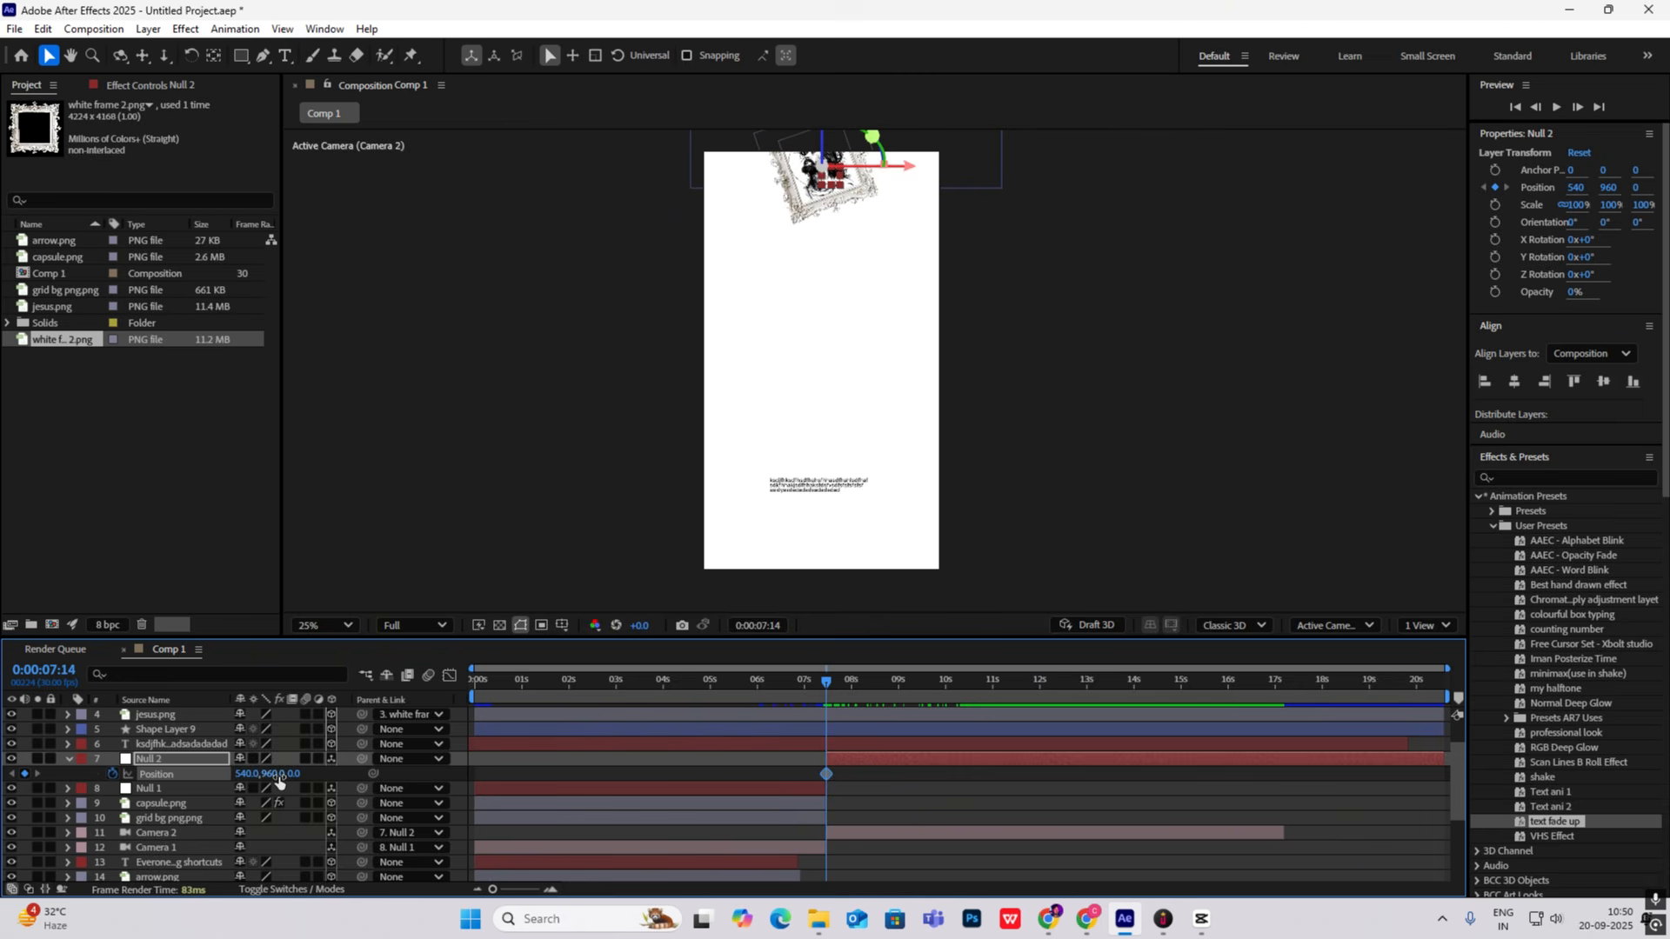
left_click_drag(278, 773, 891, 706)
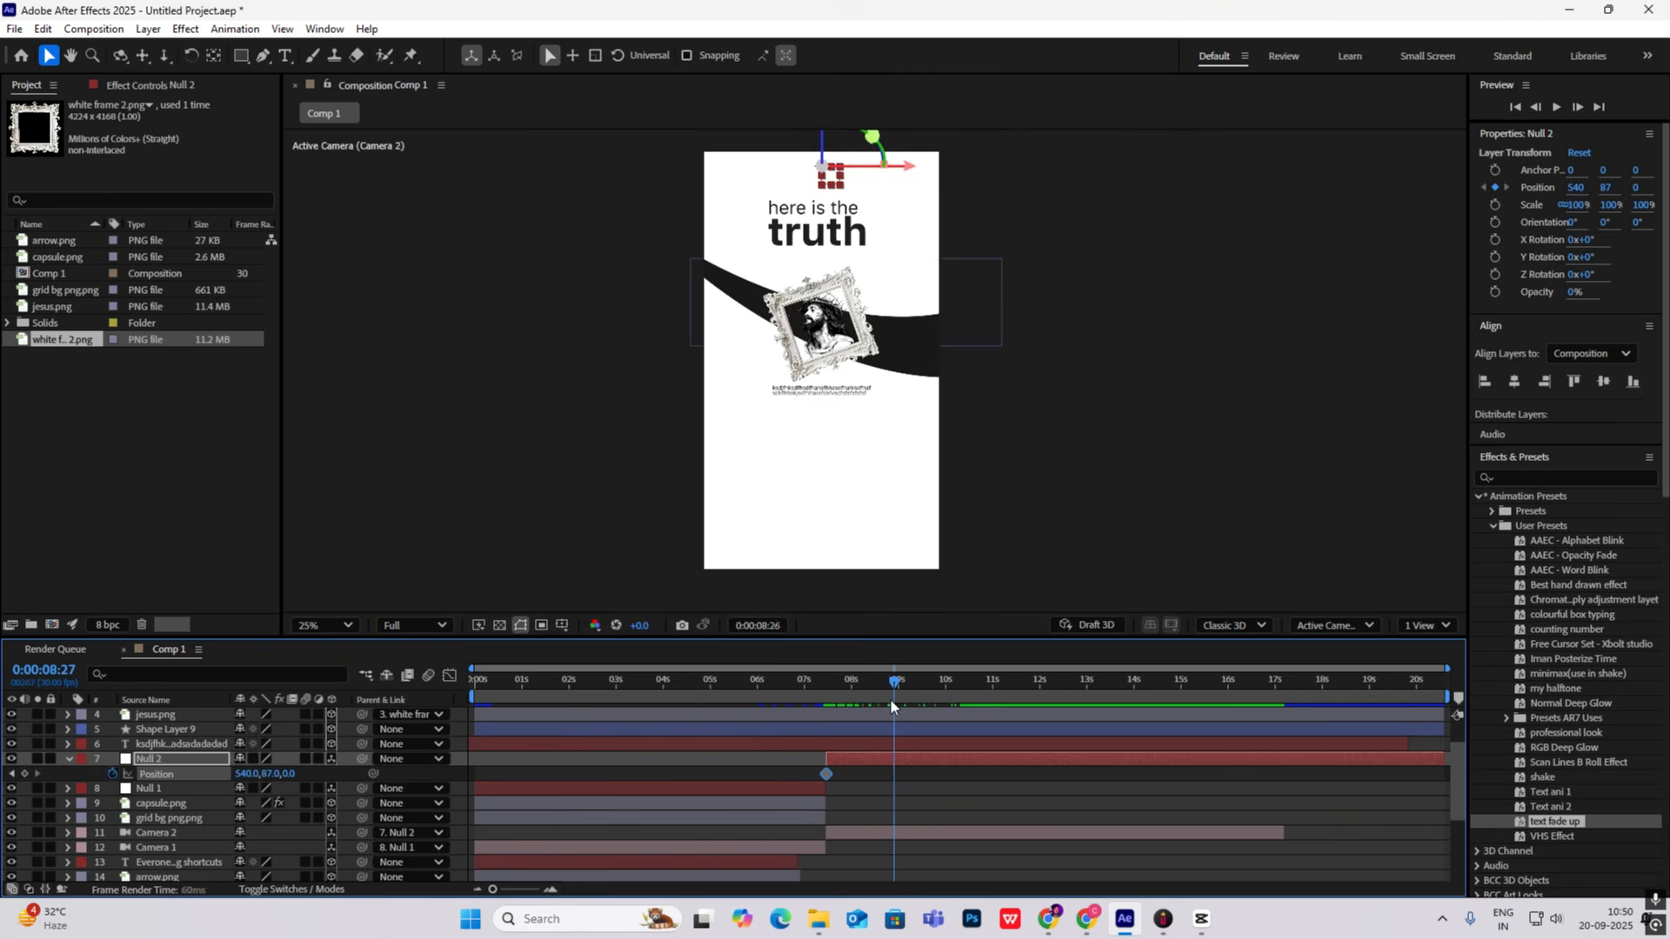
left_click(24, 773)
left_click(12, 773)
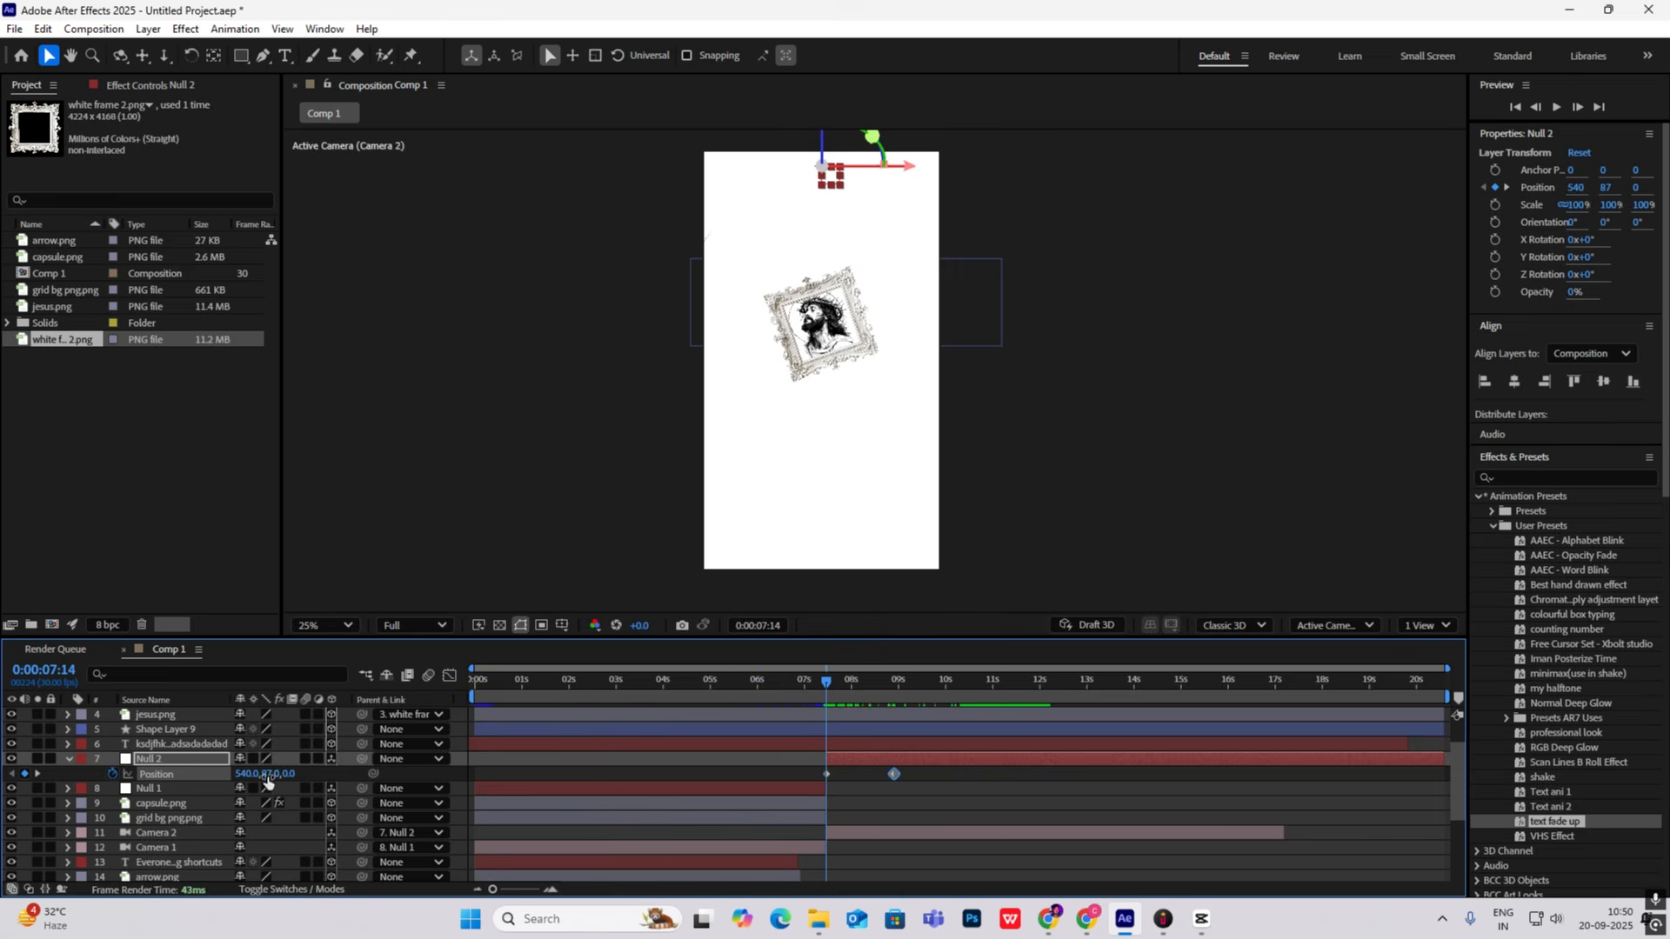
left_click_drag(267, 781, 511, 779)
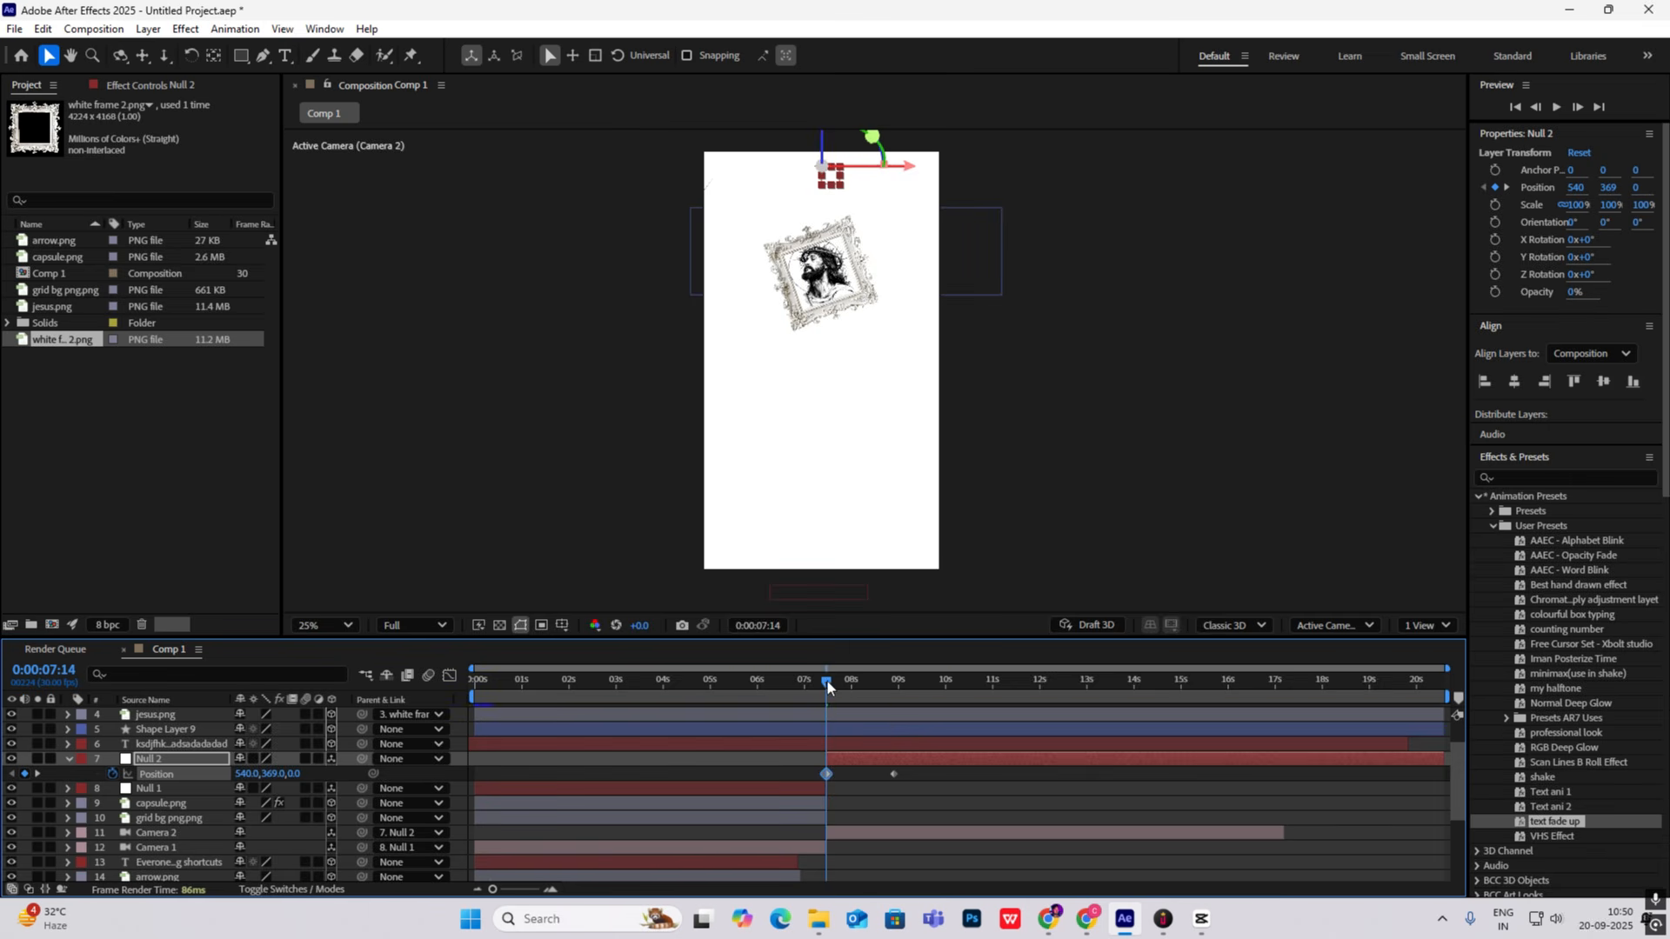
left_click_drag(827, 679, 891, 707)
left_click_drag(269, 777, 4, 802)
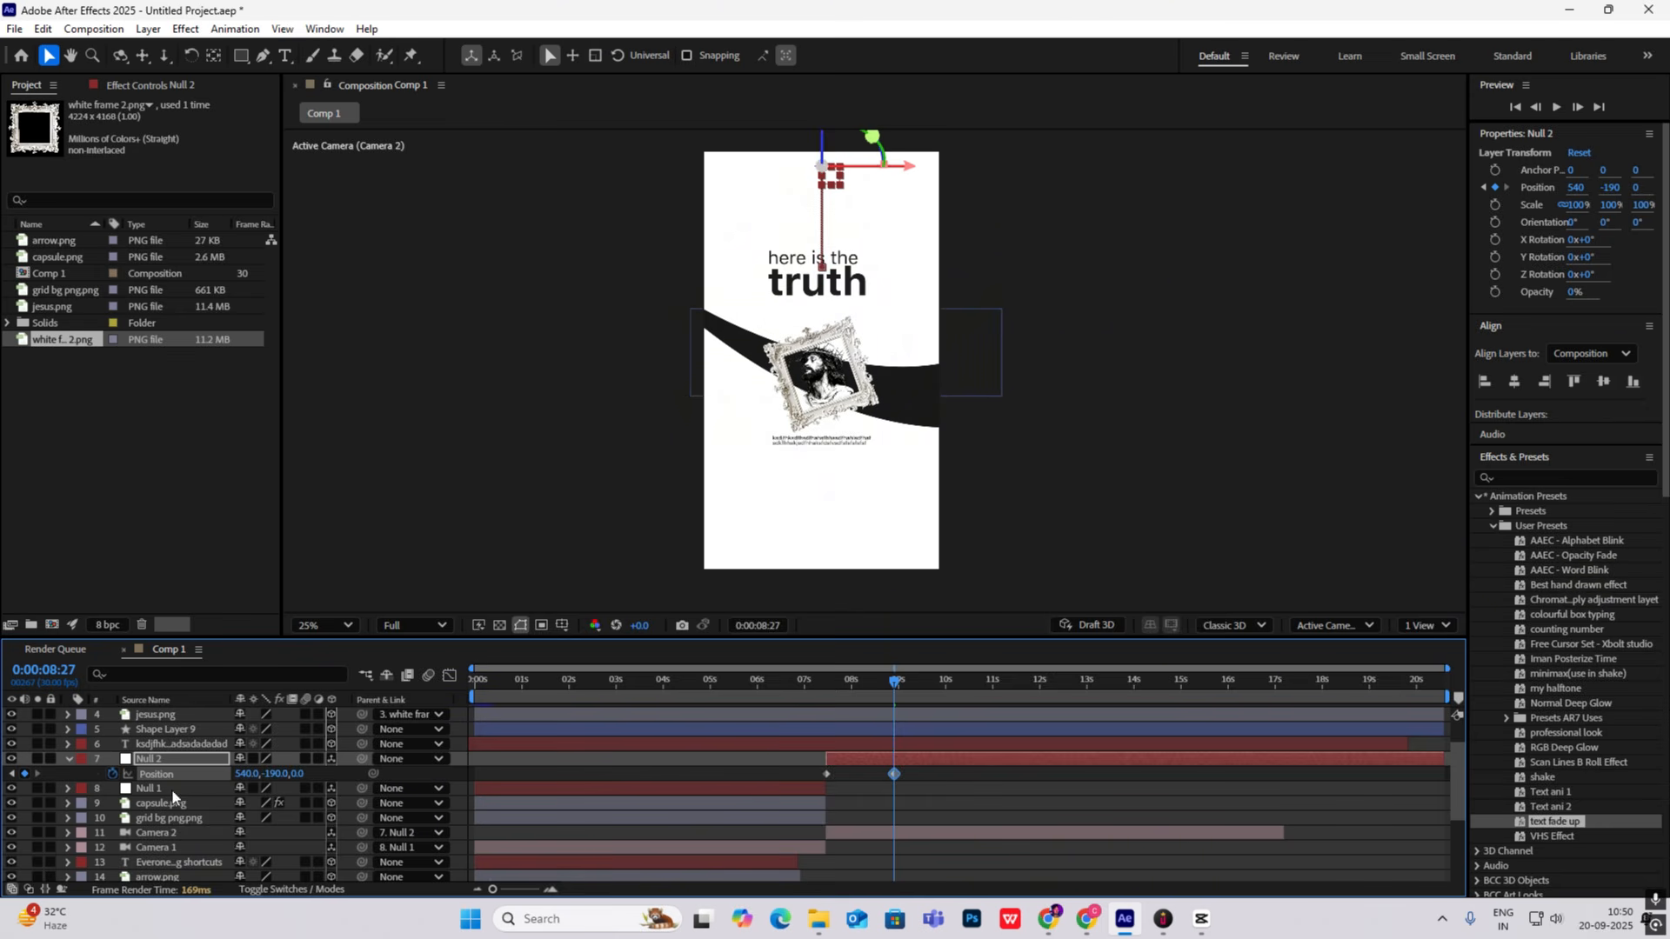
Step: Apply Easy Ease to Null 2's Position keyframes and reshape the speed graph into an early peak with a long slowdown
left_click(931, 775)
left_click_drag(944, 779, 760, 767)
key("F9")
left_click(449, 677)
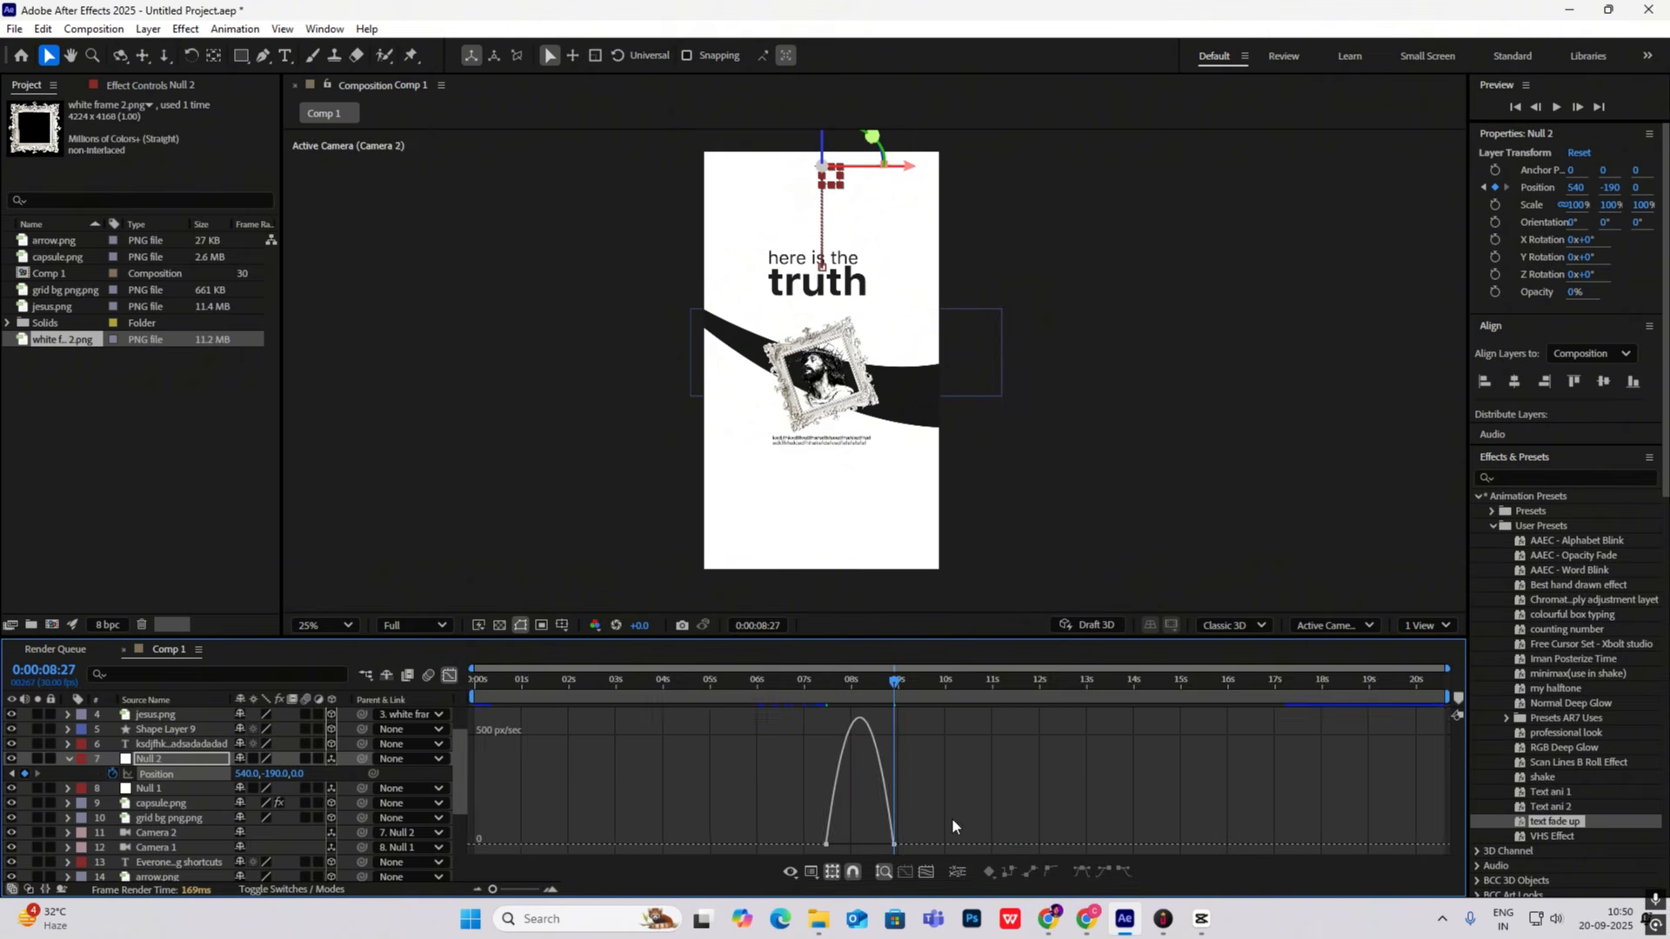
left_click_drag(1012, 804, 773, 841)
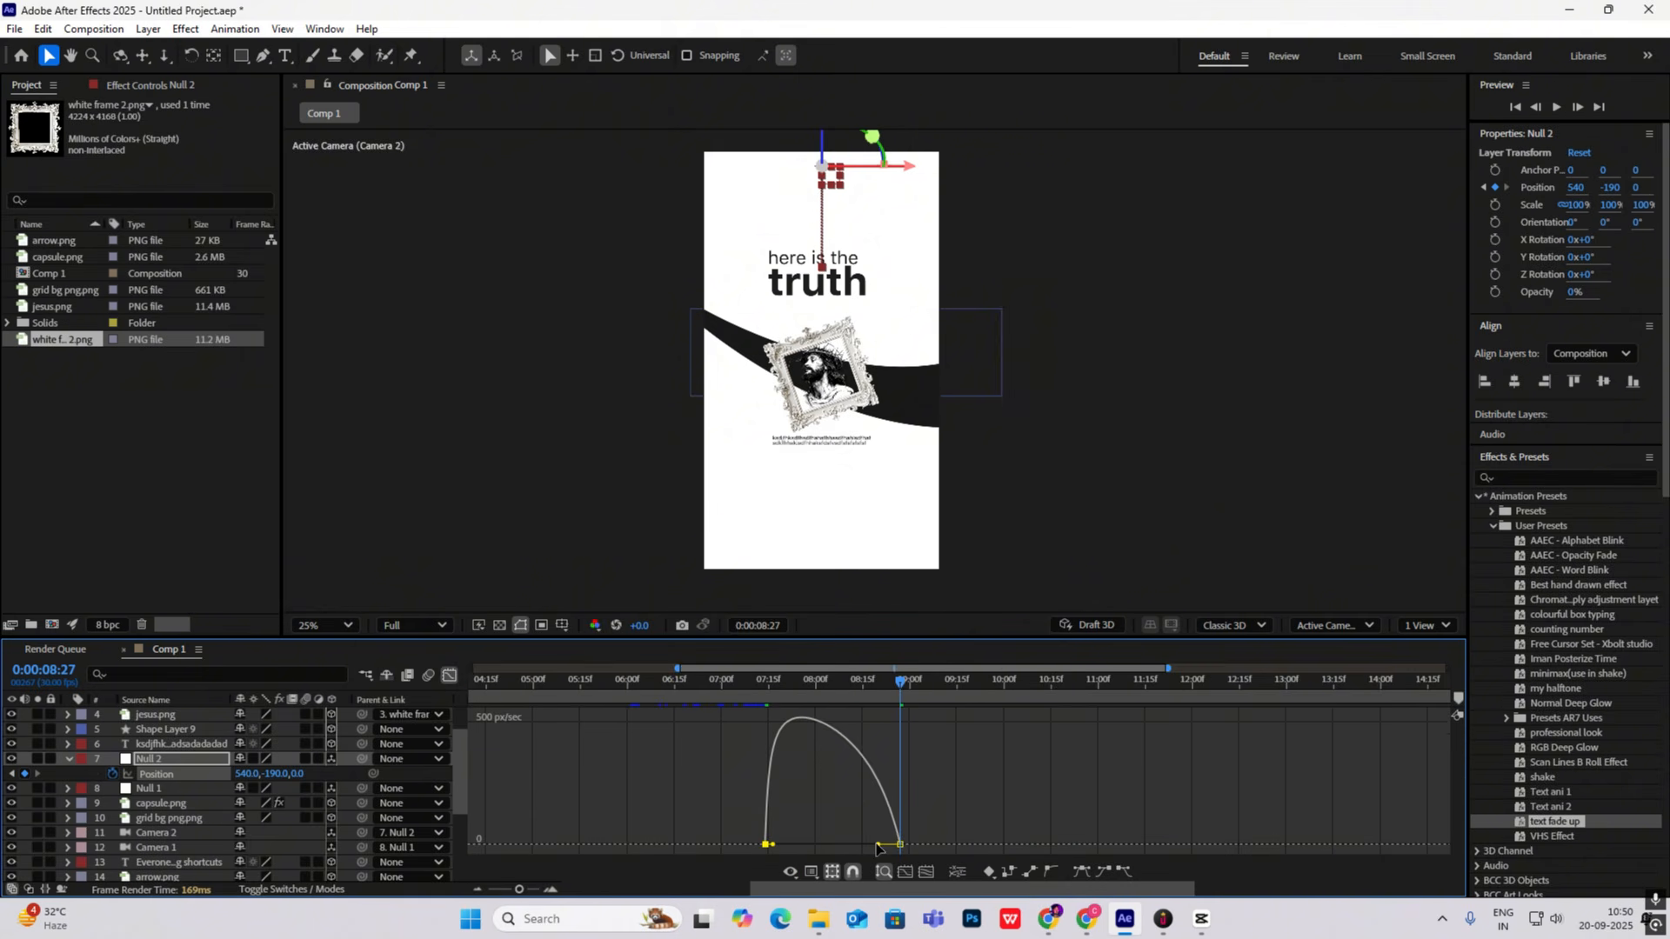
left_click_drag(877, 845, 833, 845)
left_click(449, 676)
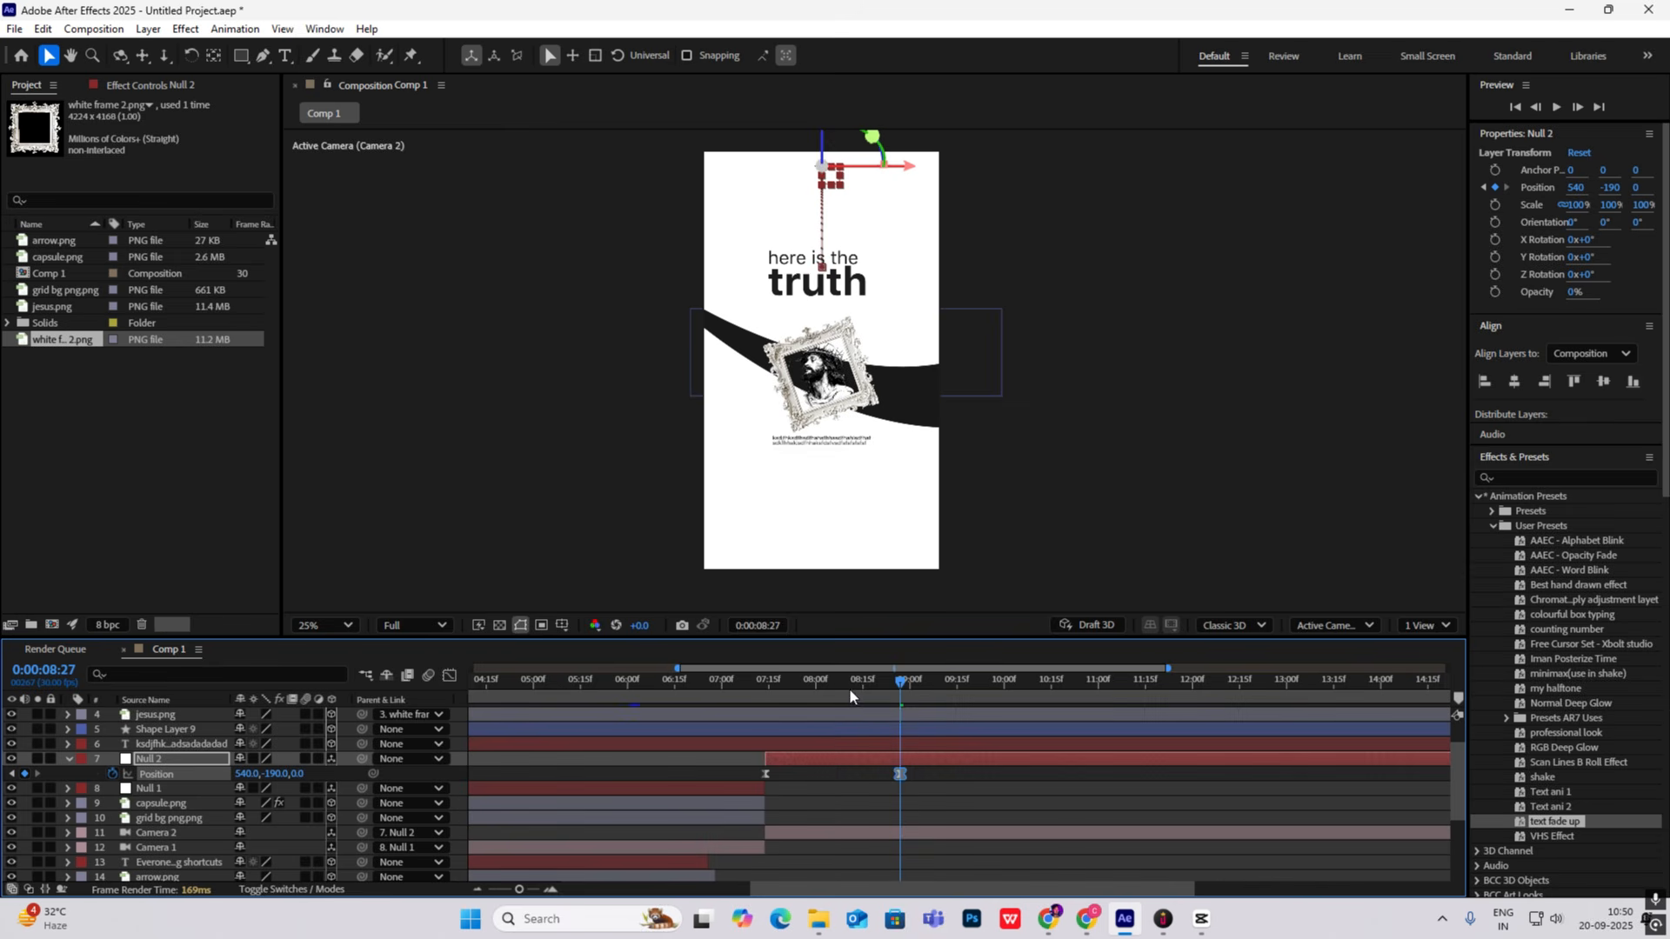
Step: Trim white frame 2.png and jesus.png to start at 0:00:07:14, and preview the composition from the beginning
left_click_drag(835, 682, 713, 696)
key("space")
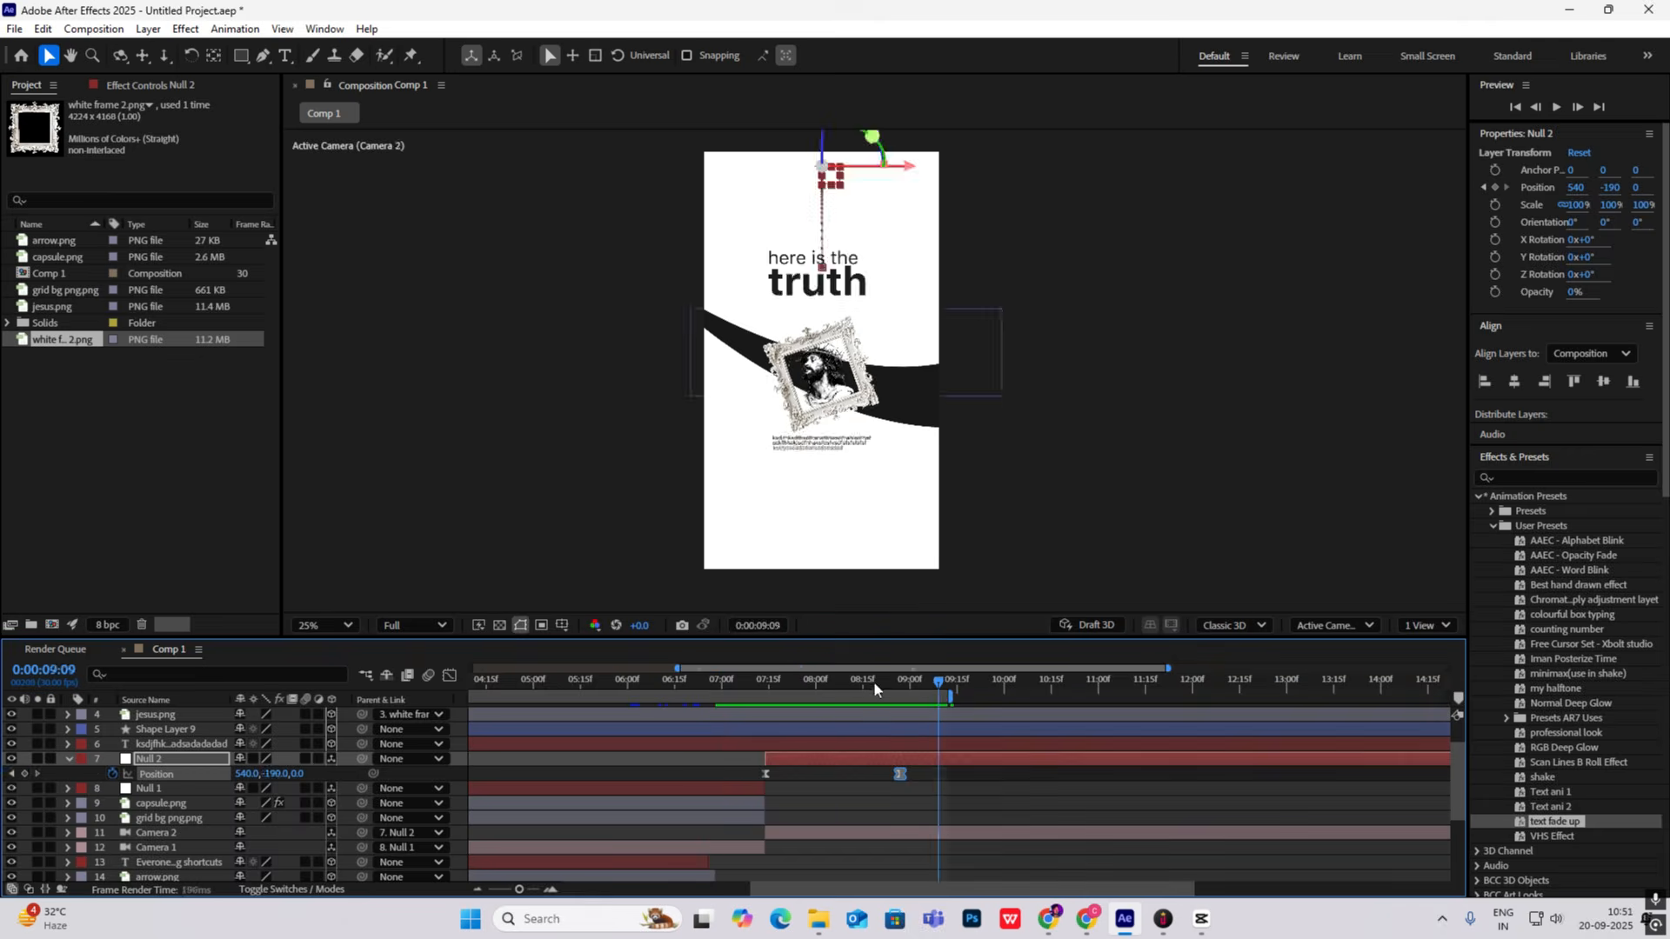
key("Home")
scroll(947, 359, "down", 1)
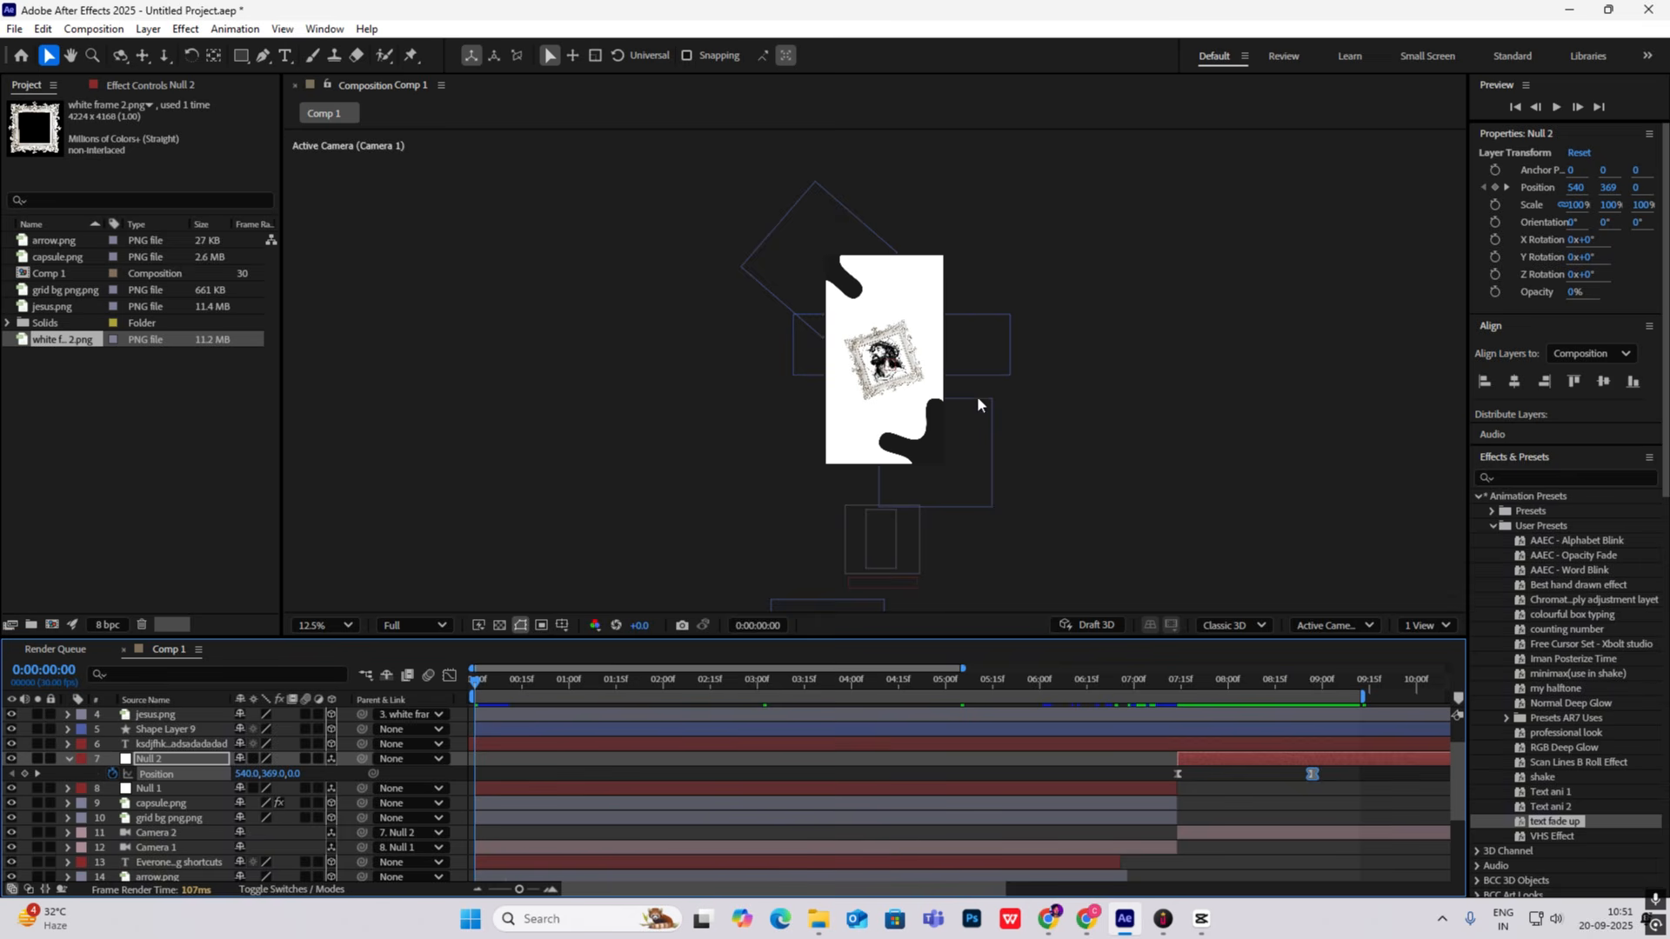
scroll(1025, 778, "up", 1)
key("space")
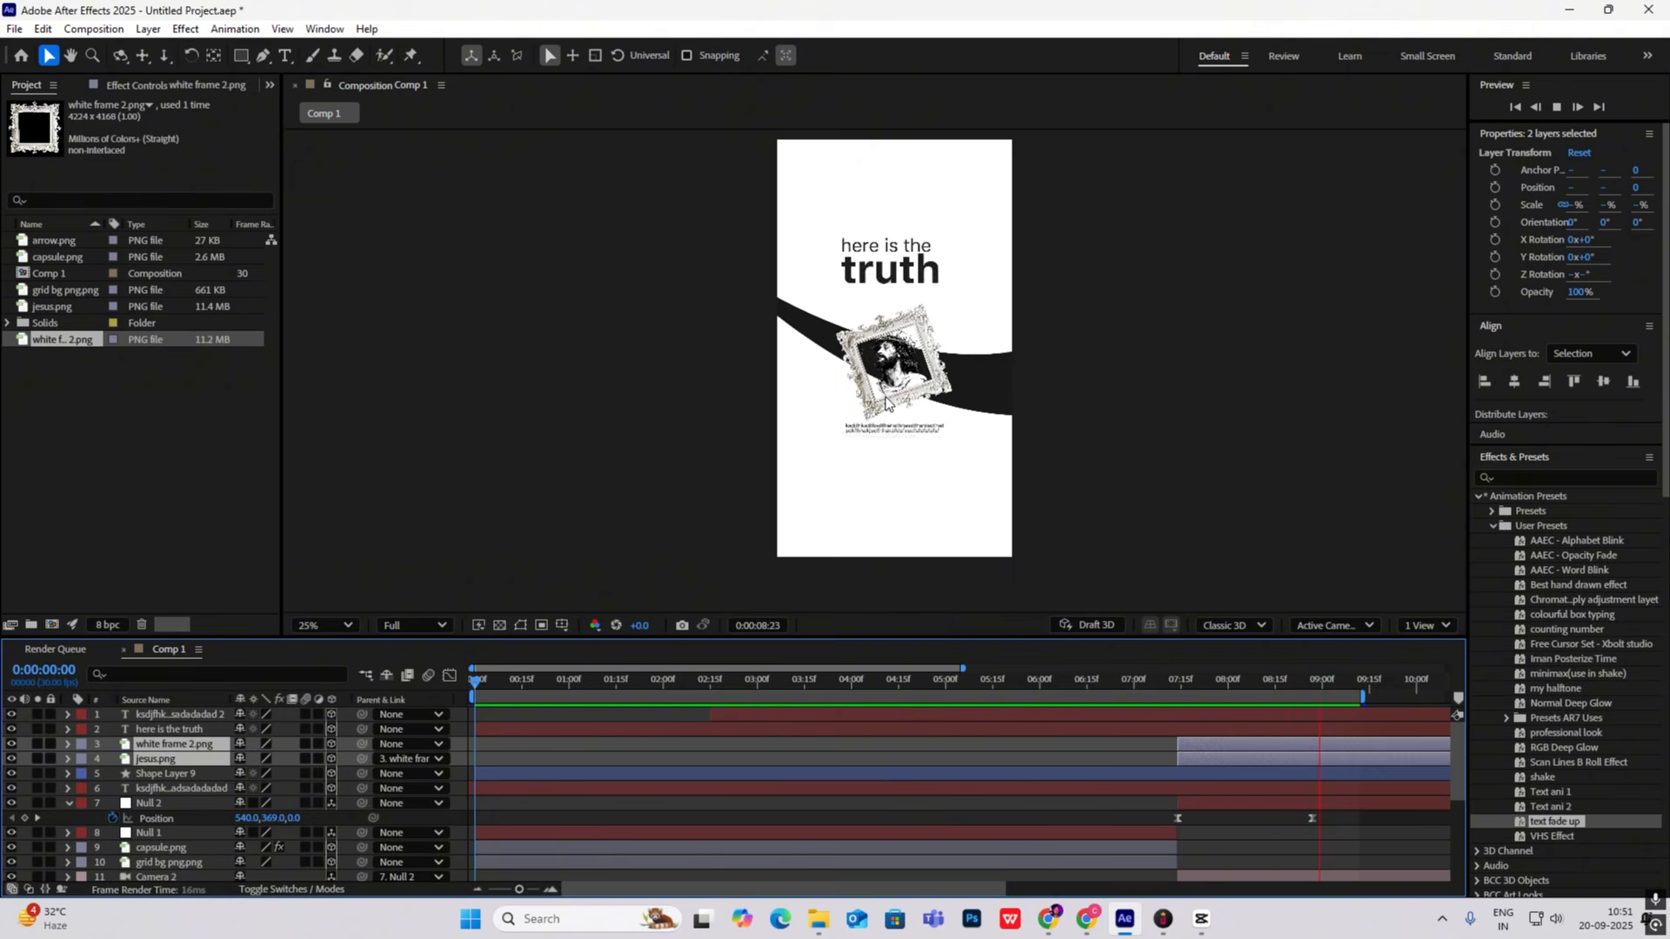
Step: Check in the CapCut reference clip how the framed portrait scene changes to the next scene, and return to After Effects
left_click(1202, 919)
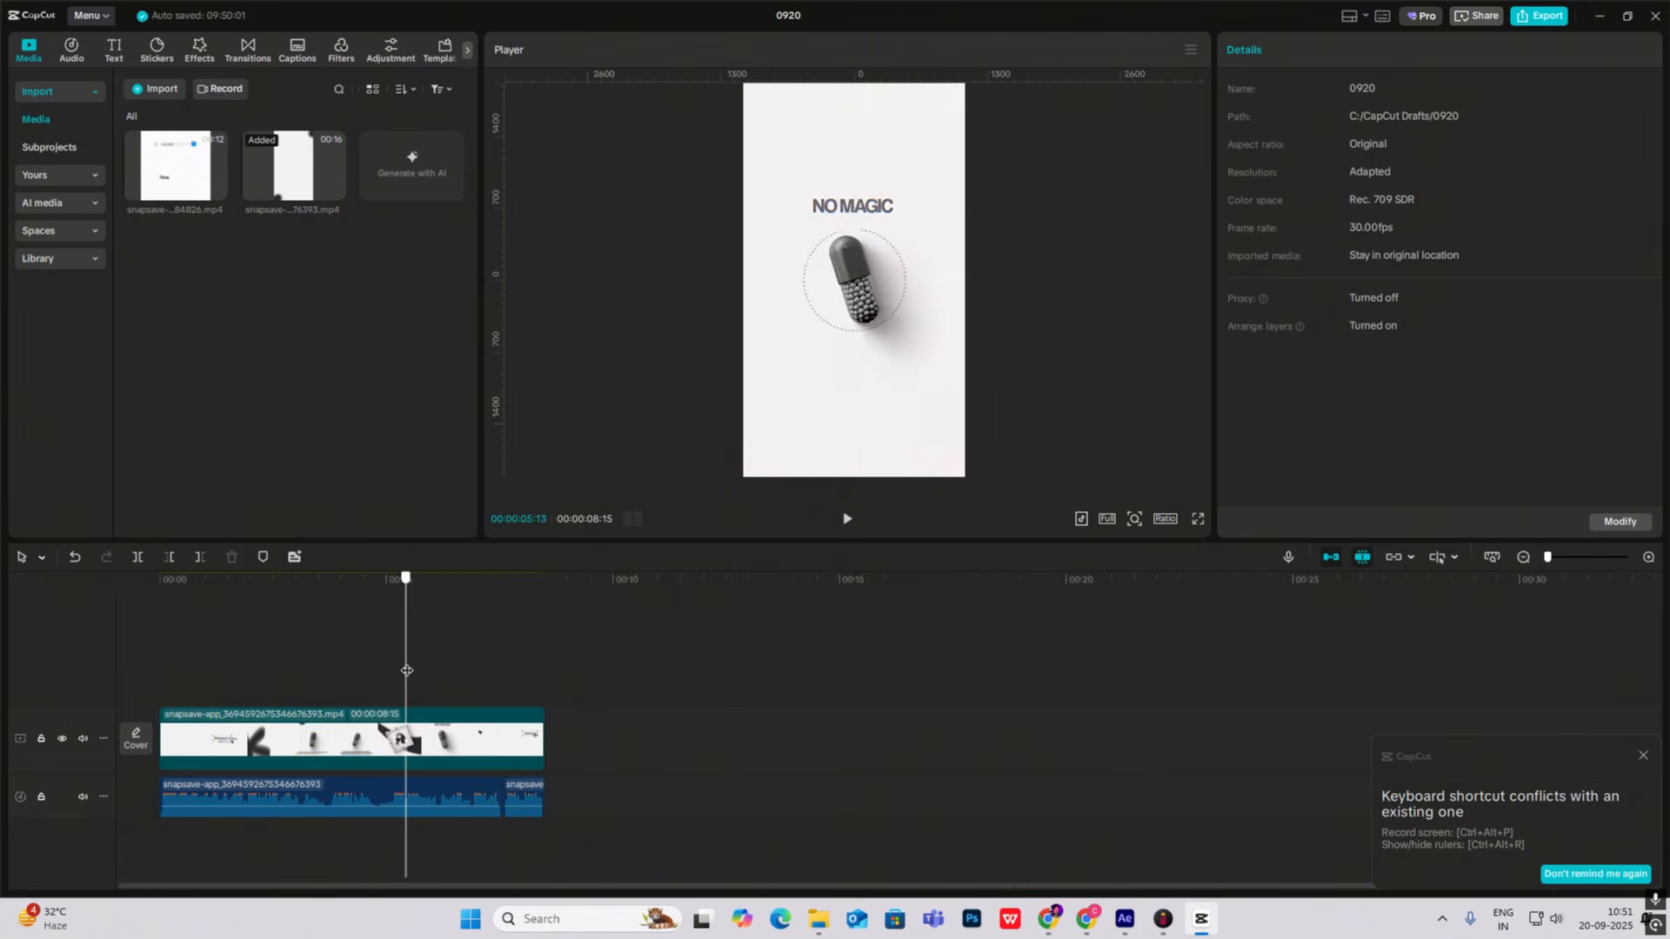
left_click_drag(406, 670, 403, 729)
left_click(1125, 920)
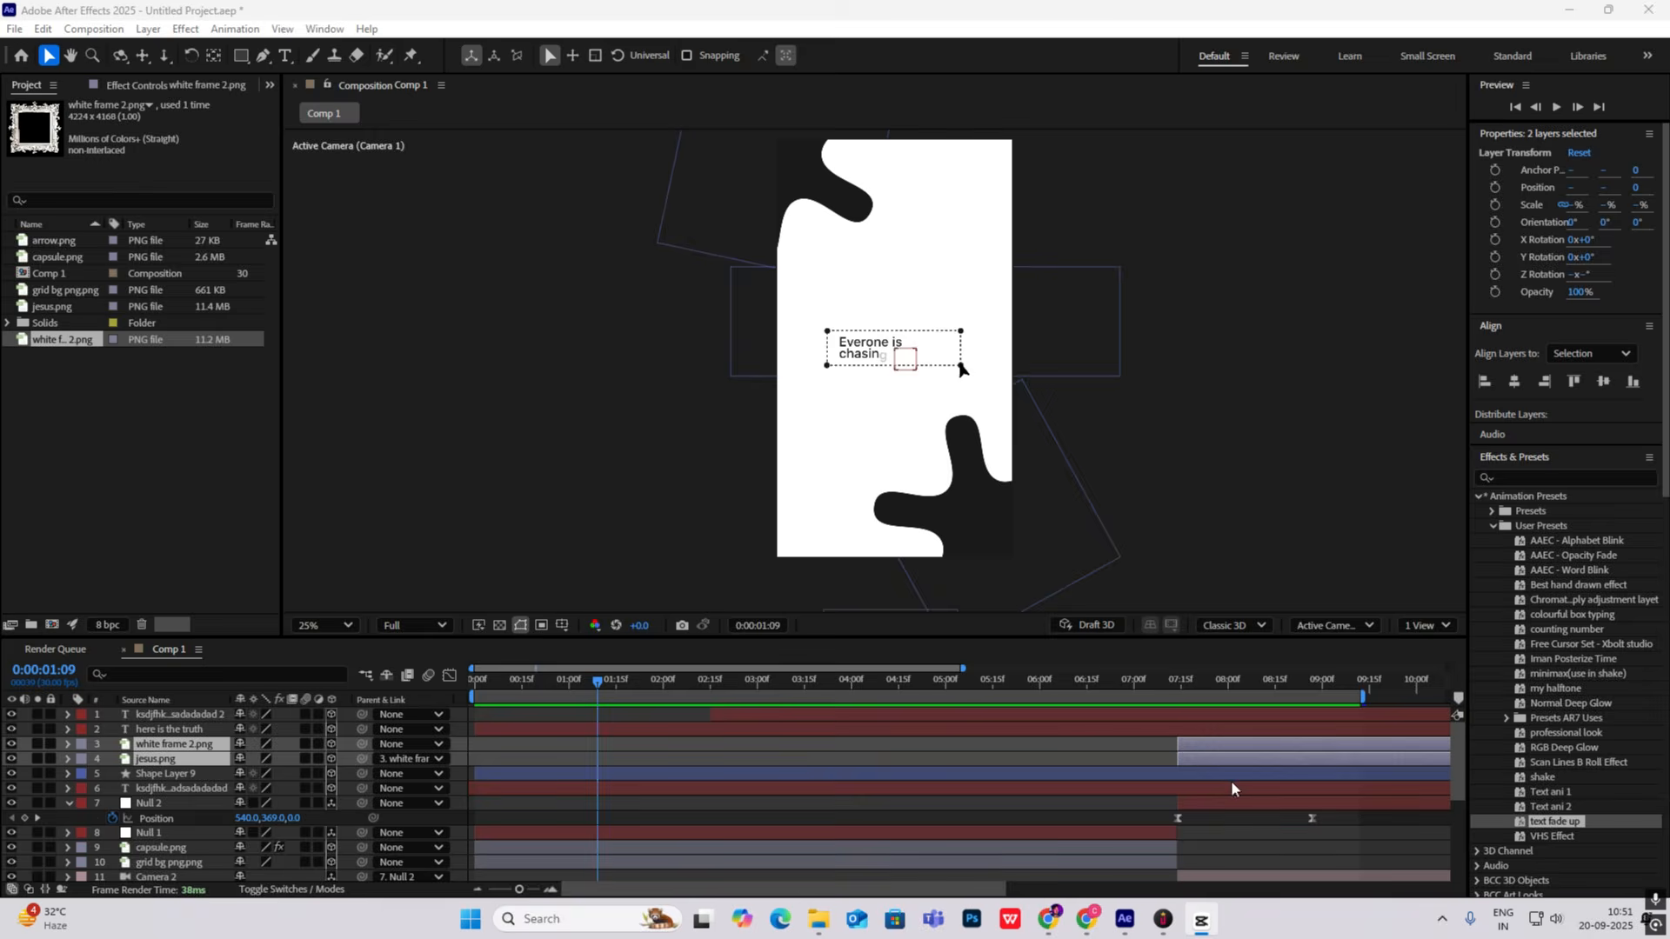
Step: Extend the work area end to about 18 seconds and place the current time at 0:00:09:11
left_click_drag(599, 691, 762, 715)
scroll(760, 744, "down", 2)
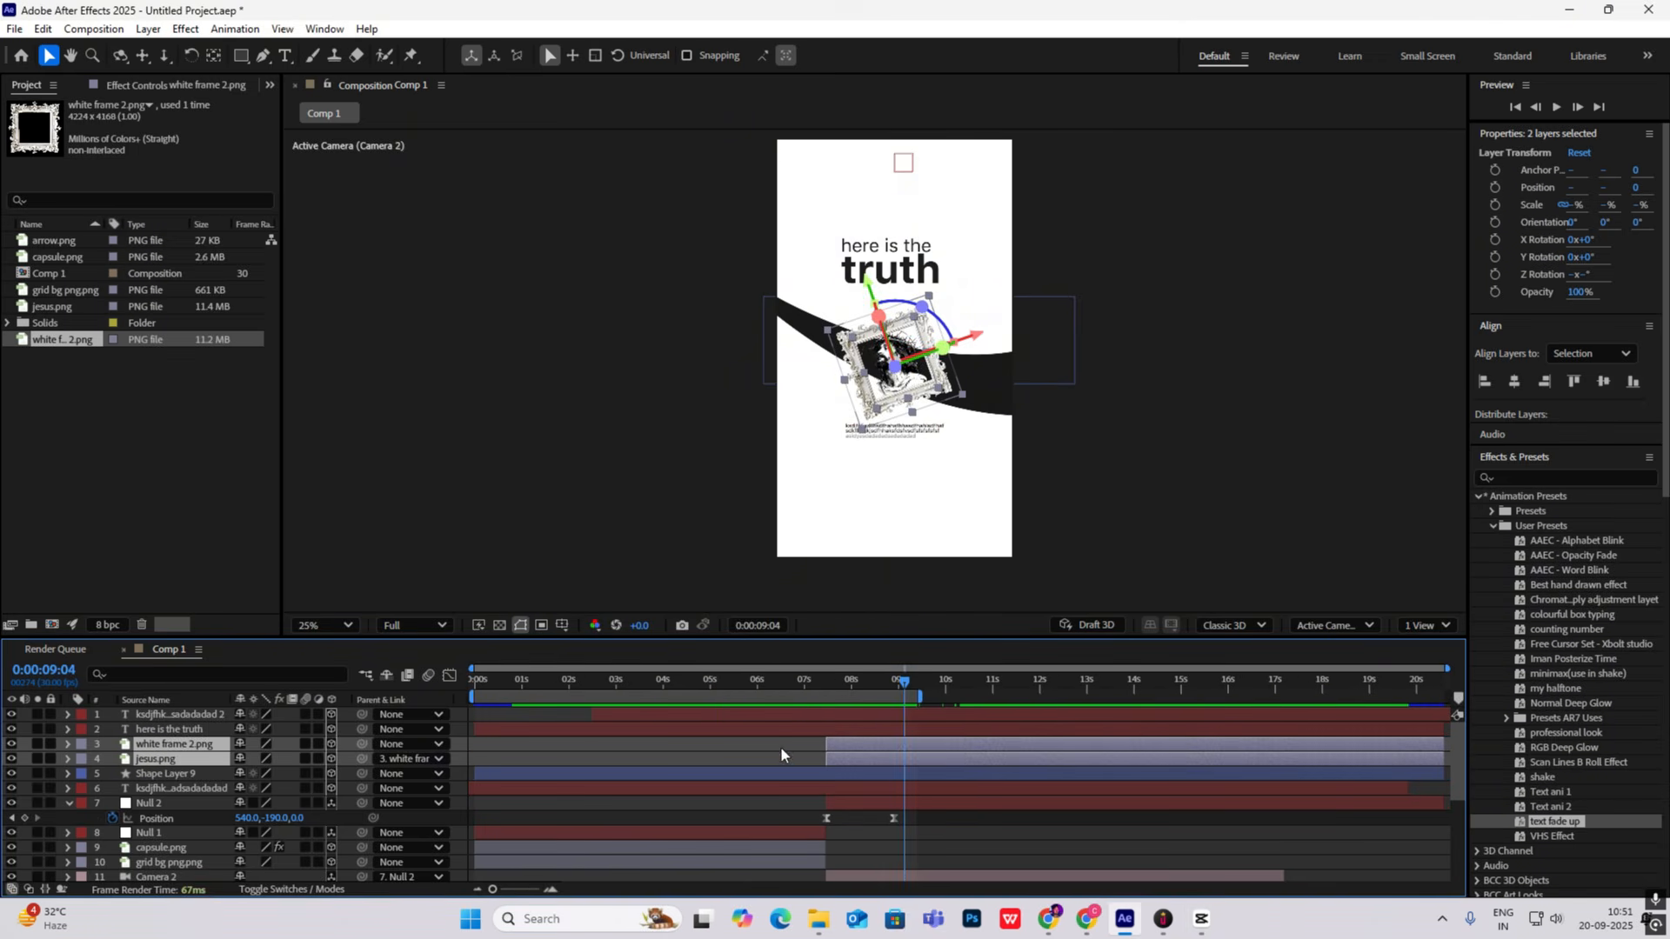
left_click_drag(919, 697, 1332, 697)
left_click_drag(876, 686, 918, 702)
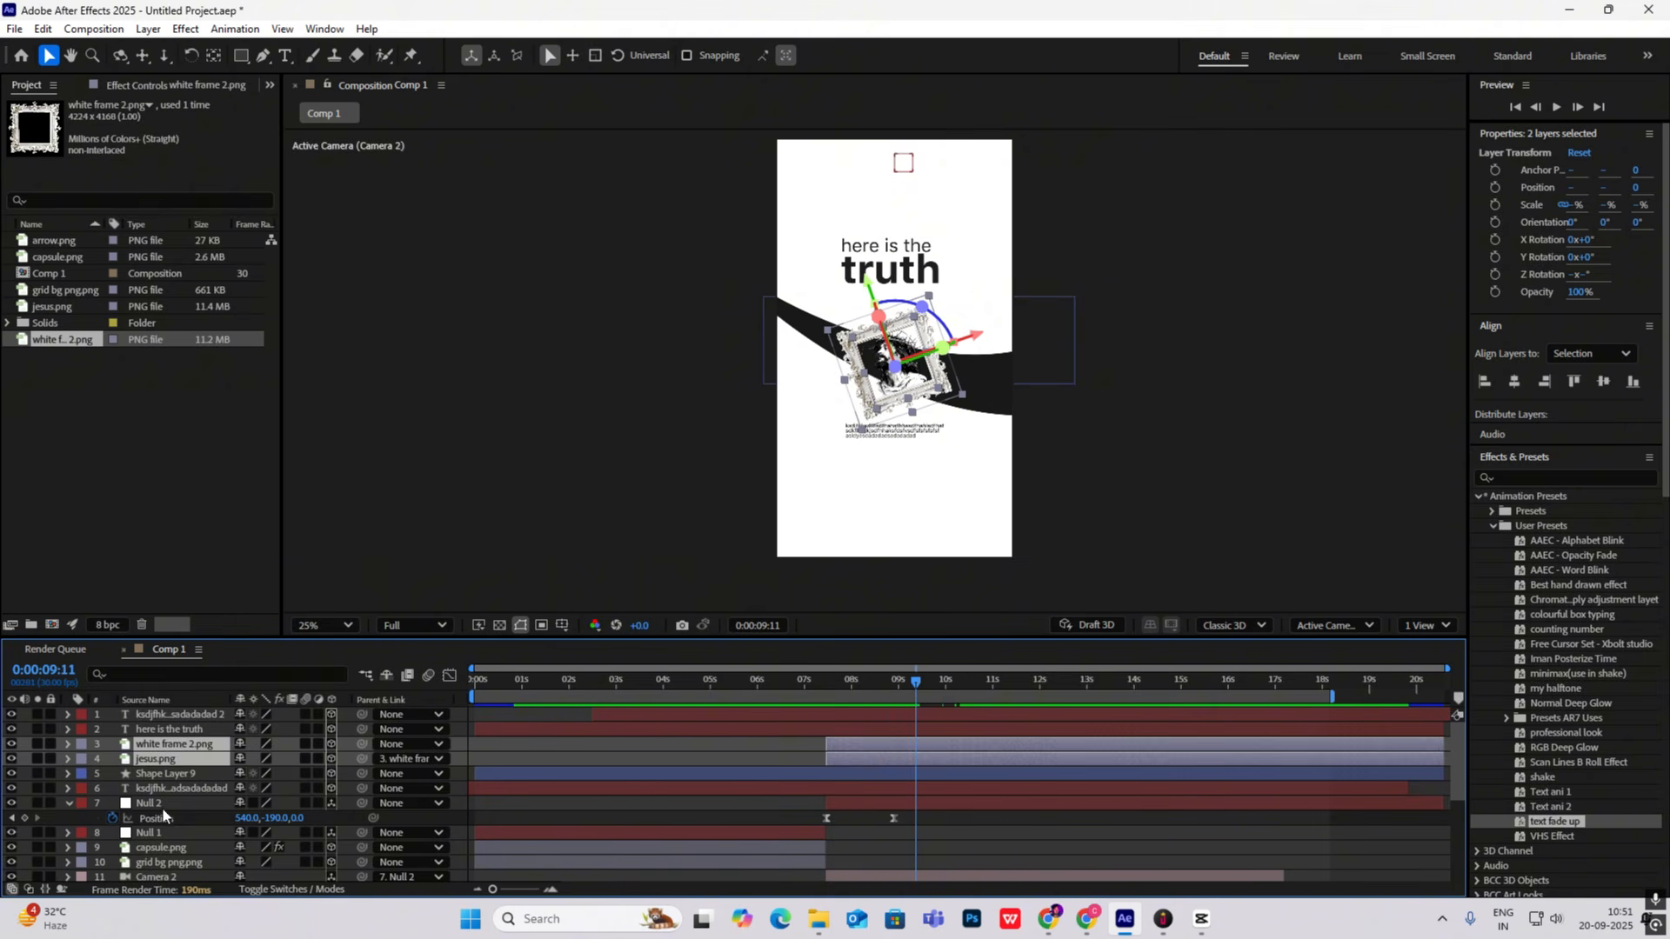
Step: Add a Position keyframe to Null 2 at 0:00:09:11 and set its Z position to 388 at 0:00:10:14
left_click(24, 818)
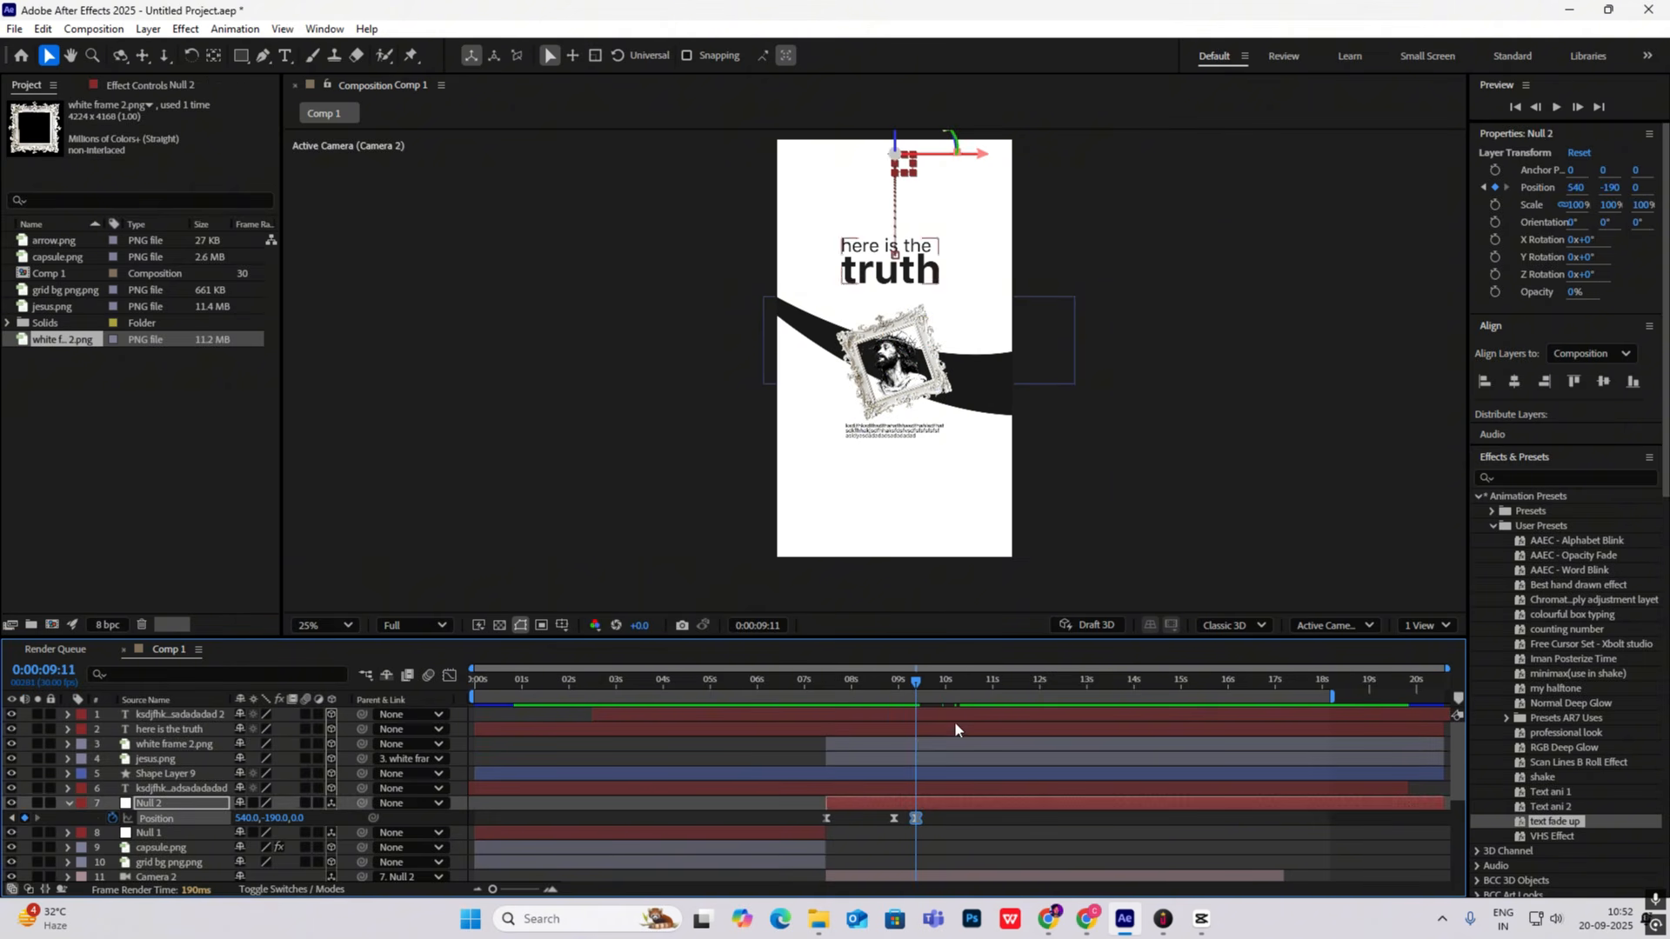
left_click_drag(918, 692, 968, 689)
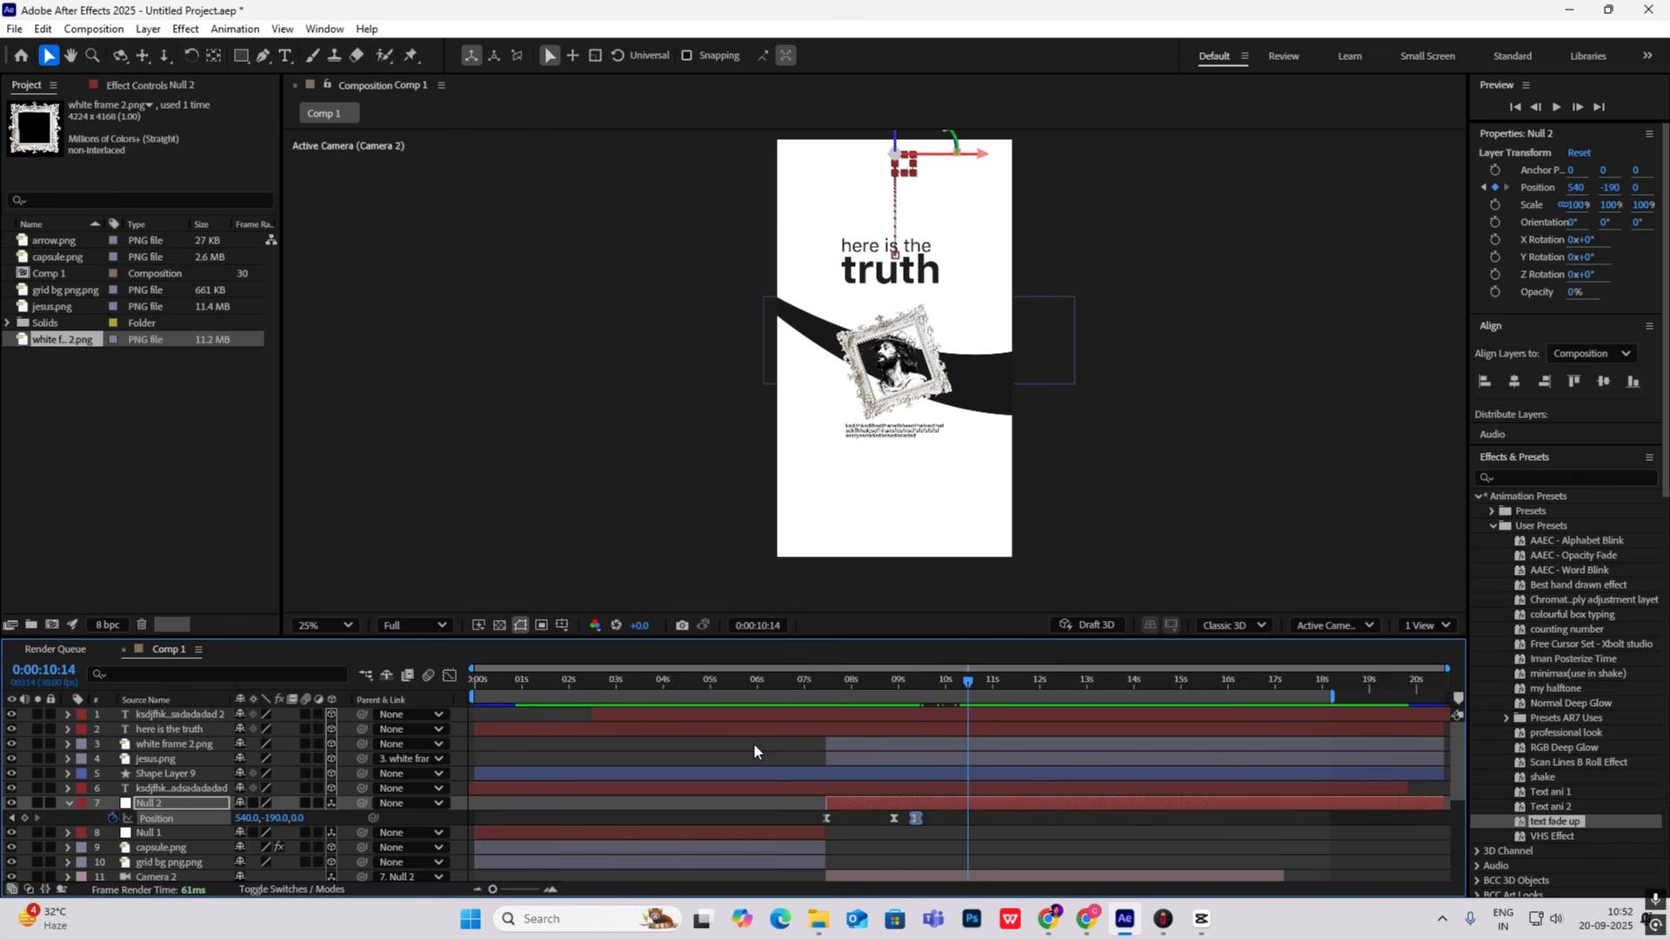
left_click_drag(282, 824, 632, 822)
Step: Ease Null 2's two new Position keyframes and reshape their speed graph into an early peak with a slowdown
left_click_drag(994, 805, 907, 838)
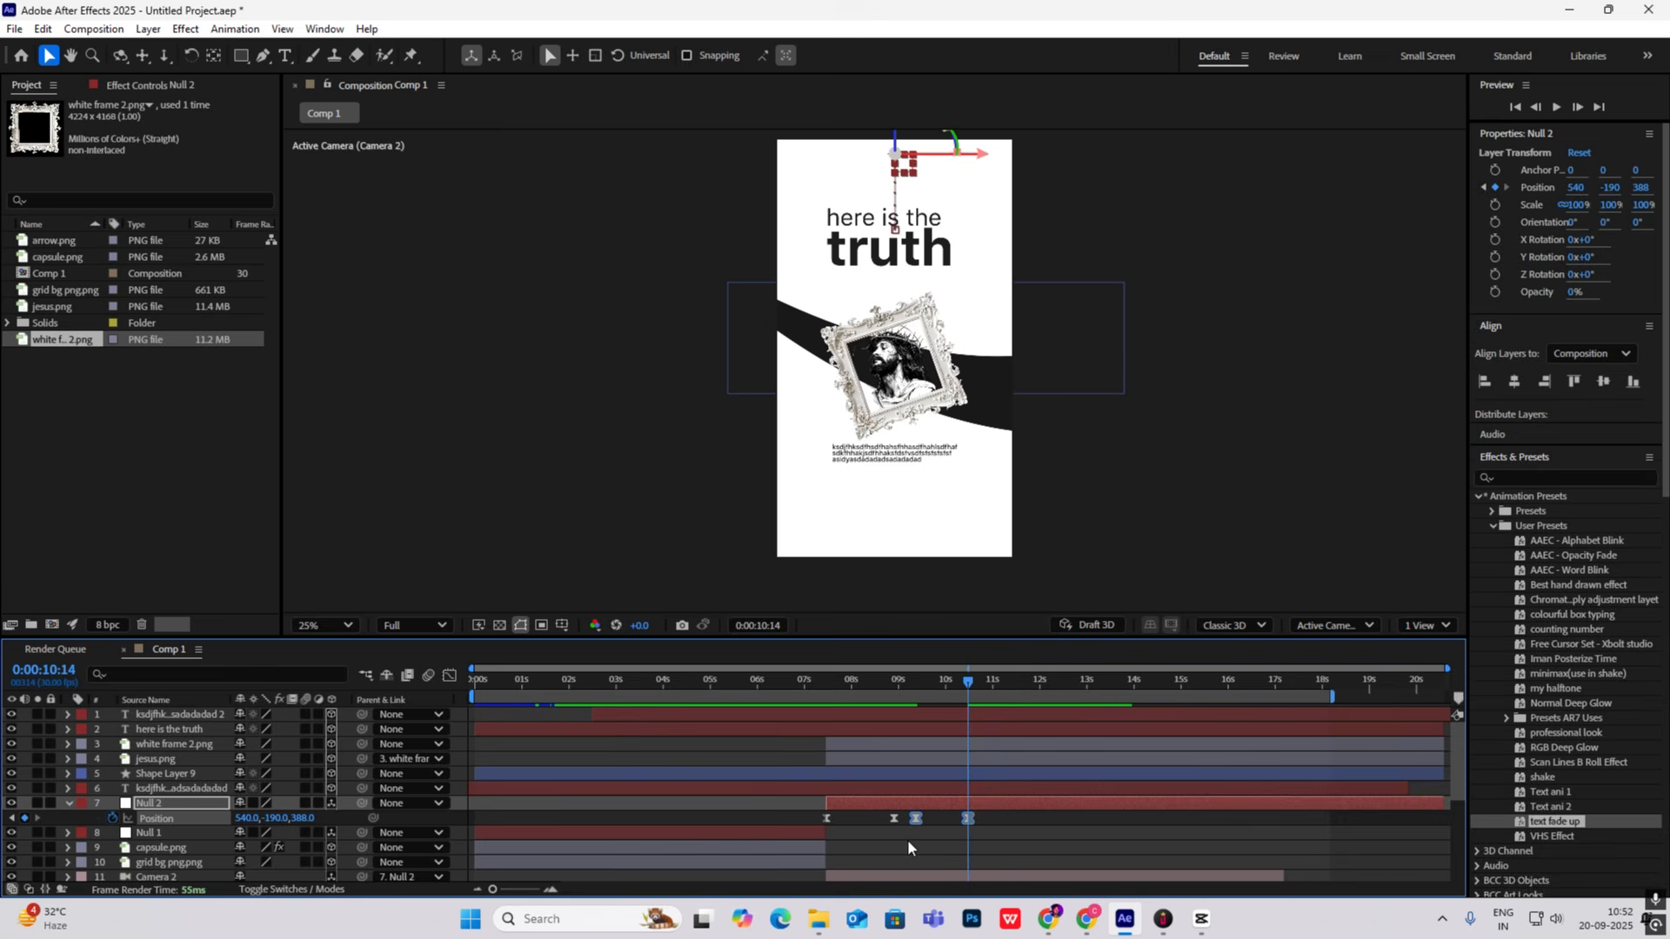
left_click(450, 677)
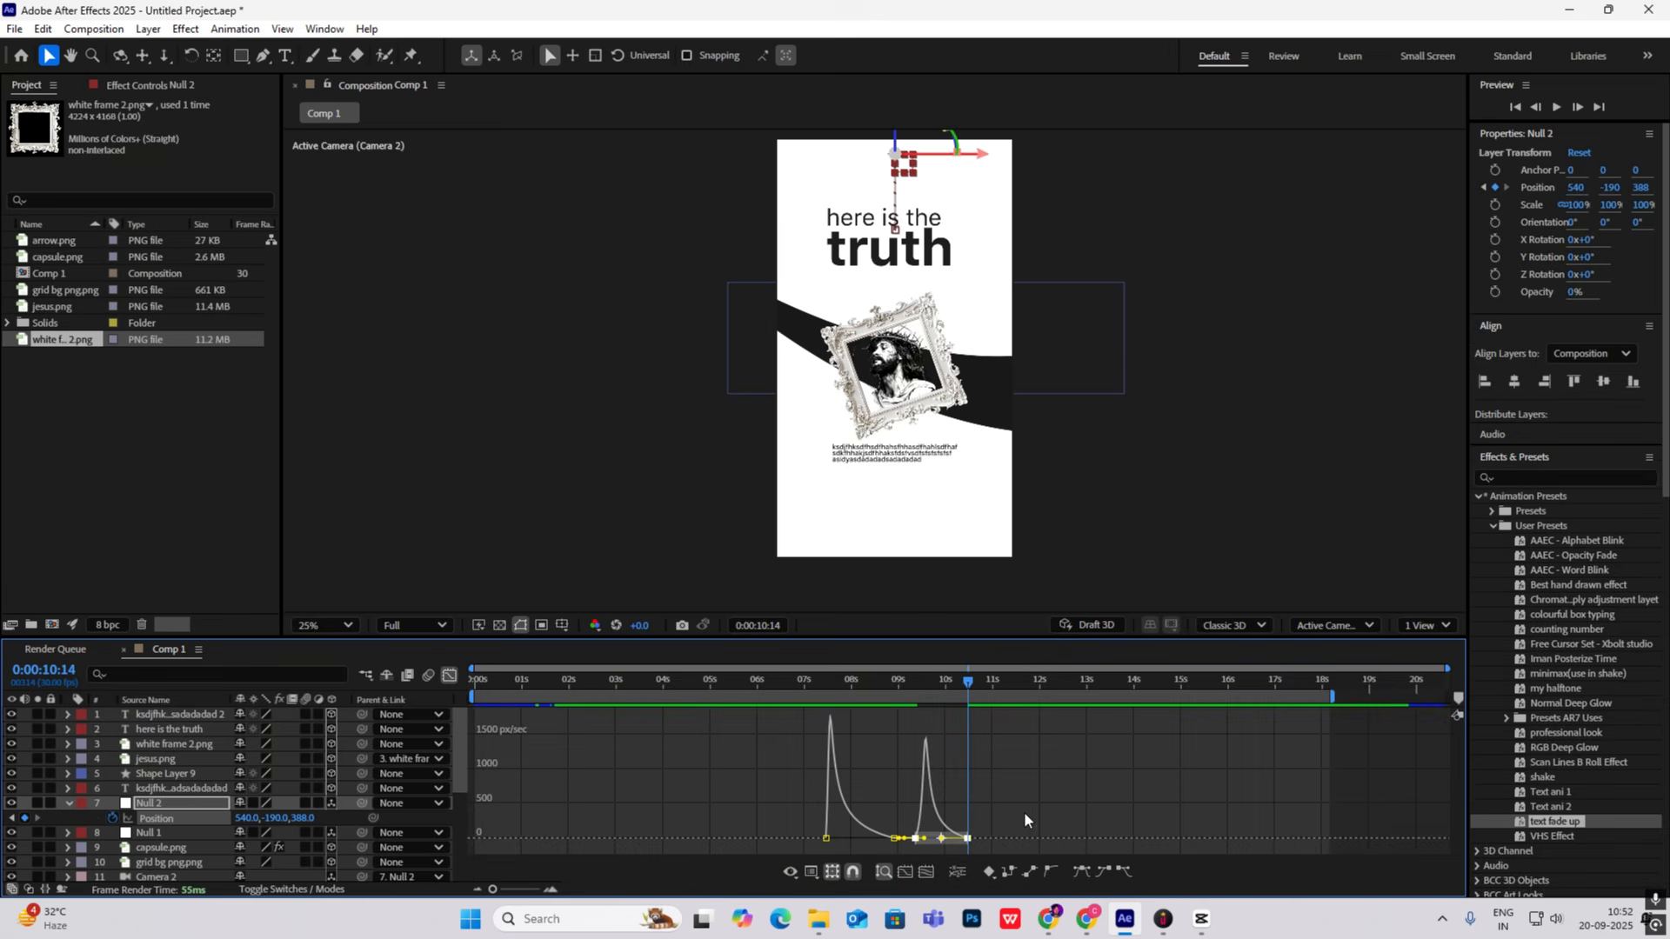
scroll(983, 823, "up", 3)
left_click_drag(753, 822, 908, 846)
left_click(816, 844)
left_click(449, 676)
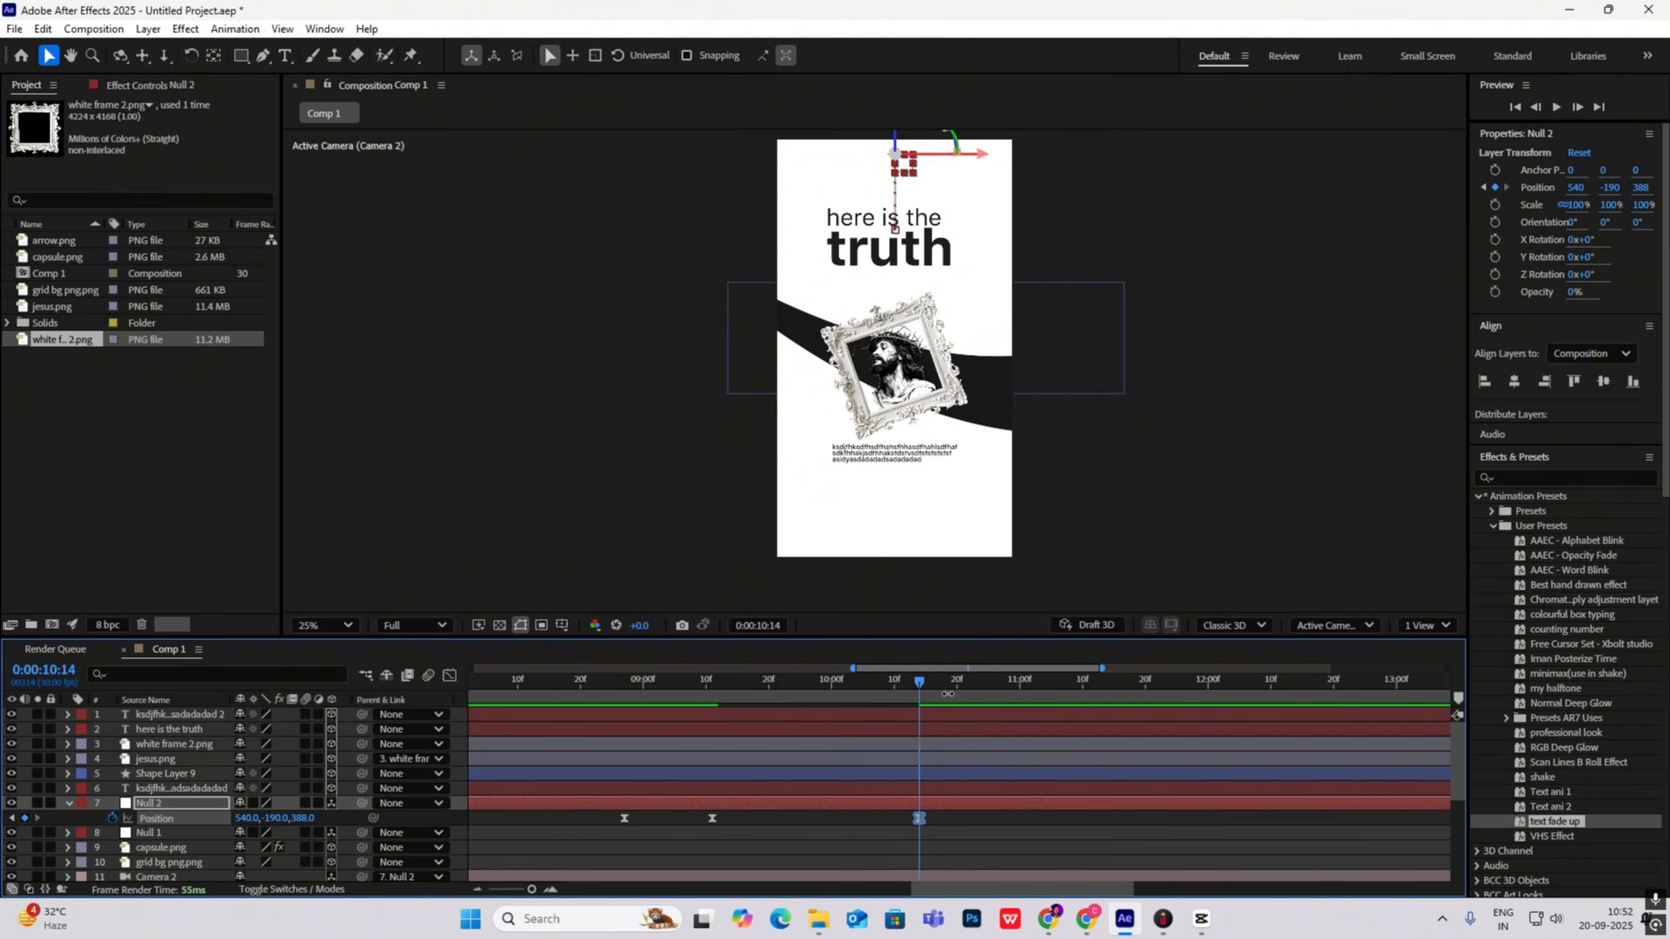
Step: Move Null 2's last Position keyframe to about 10 seconds, preview the push-in, and place the current time at 0:00:09:24
mouse_move(916, 687)
left_mouse_down()
mouse_move(696, 690)
mouse_move(945, 692)
left_mouse_up()
key("minus")
key("minus")
left_click_drag(968, 818, 948, 819)
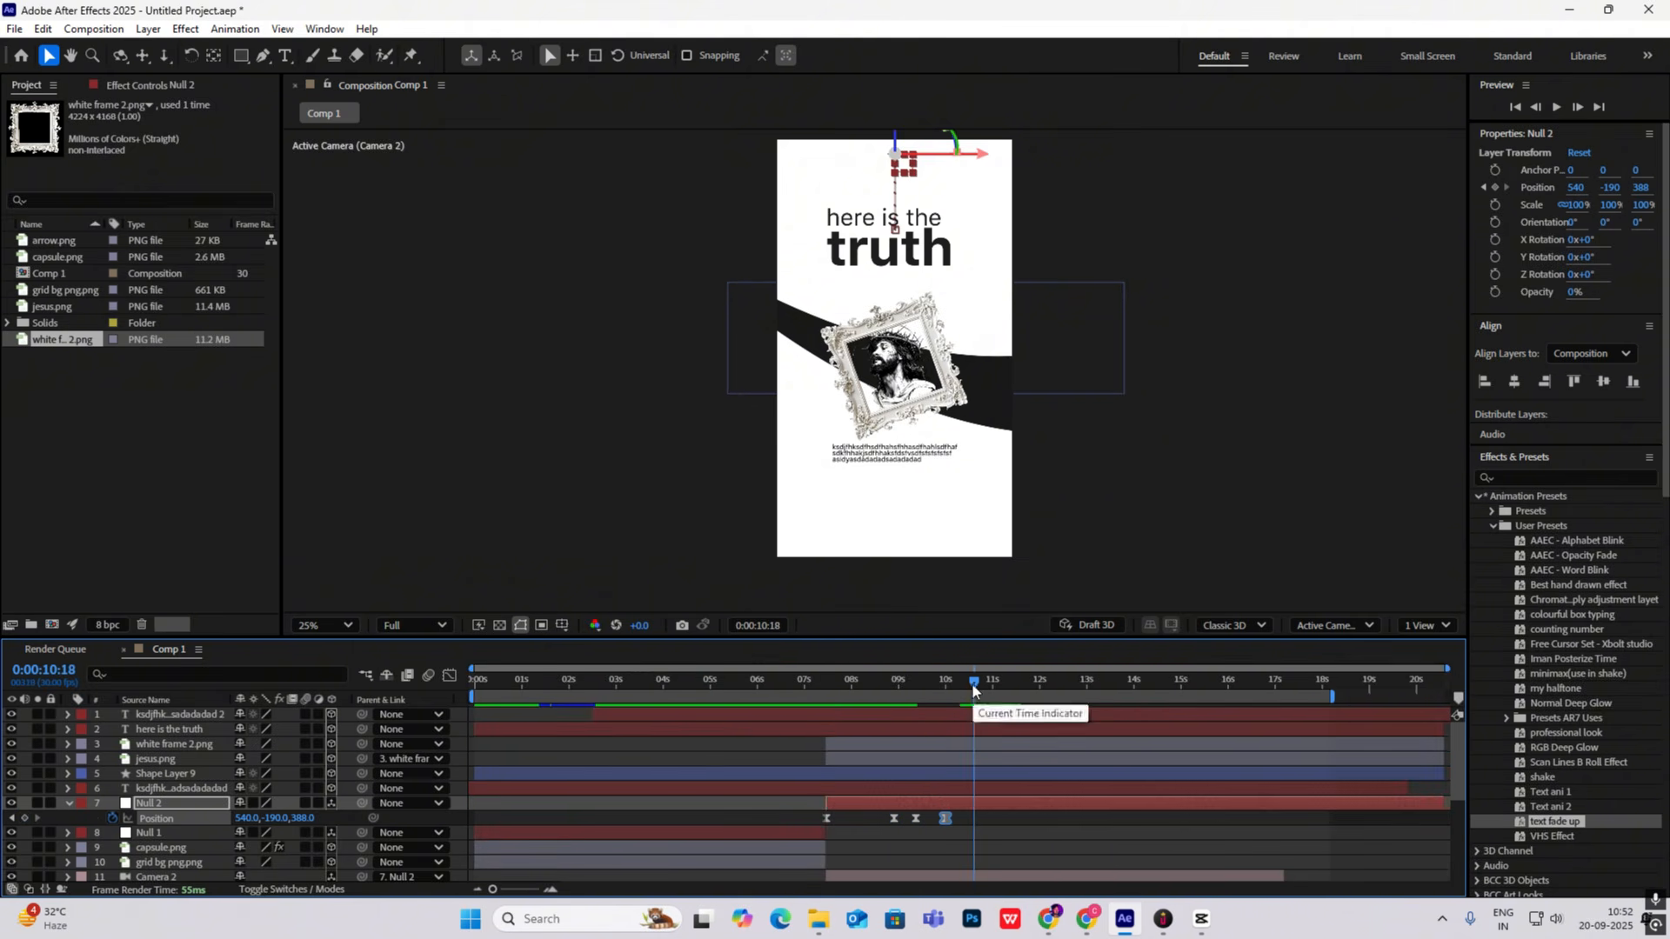
left_click_drag(974, 683, 908, 692)
key("space")
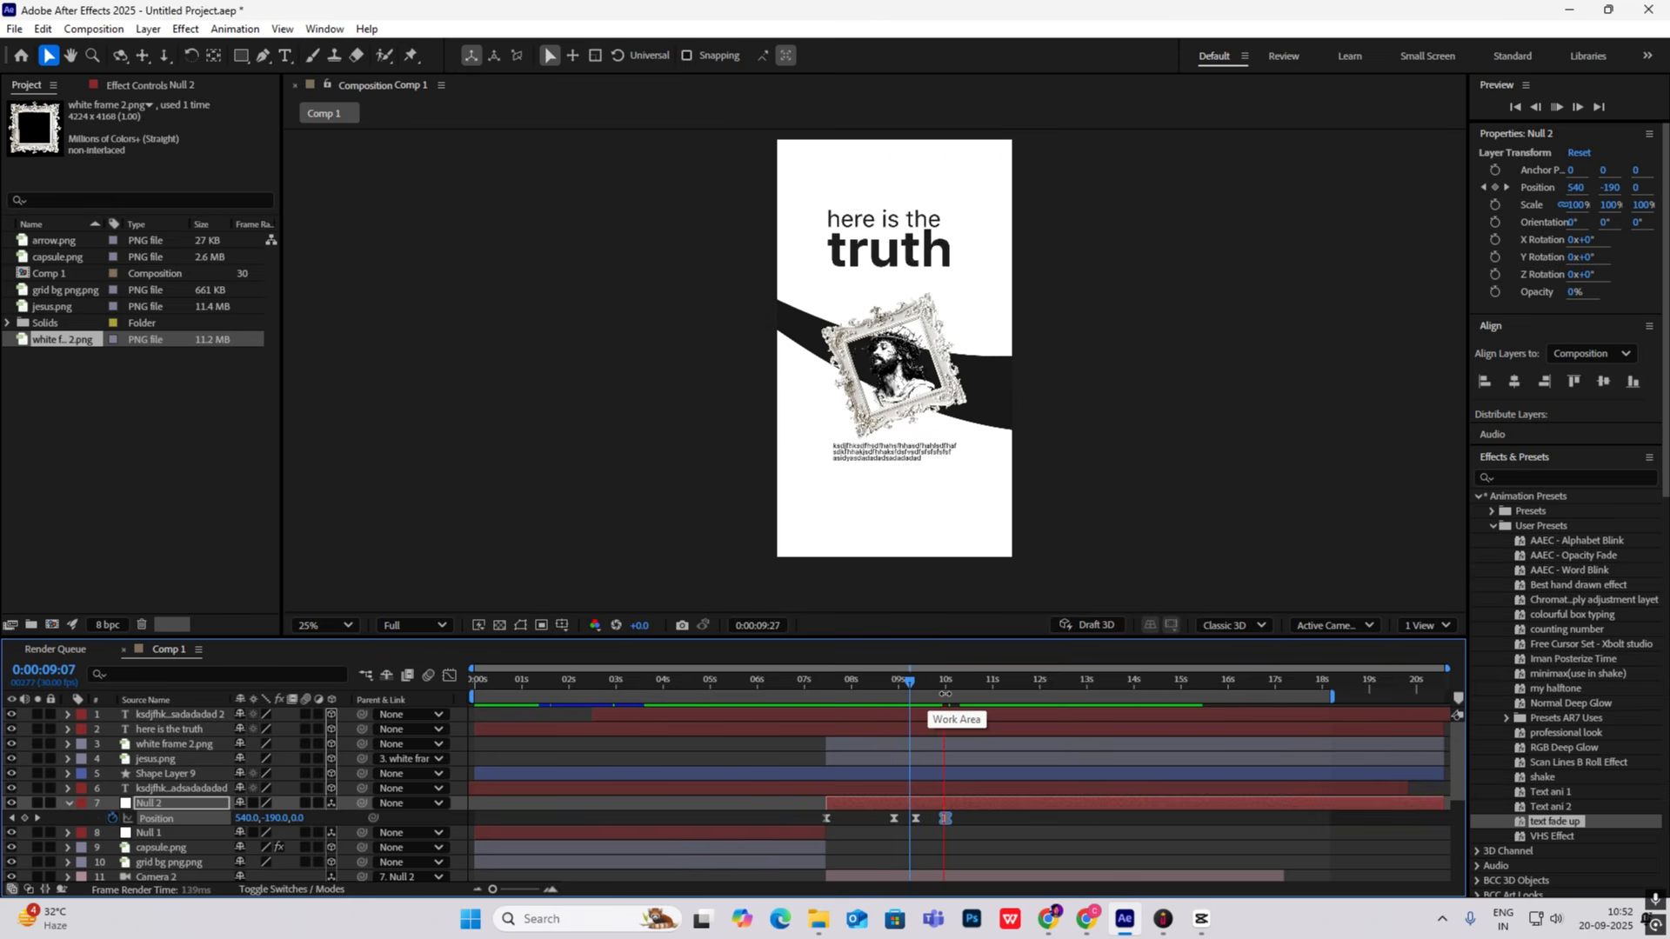
left_click(933, 686)
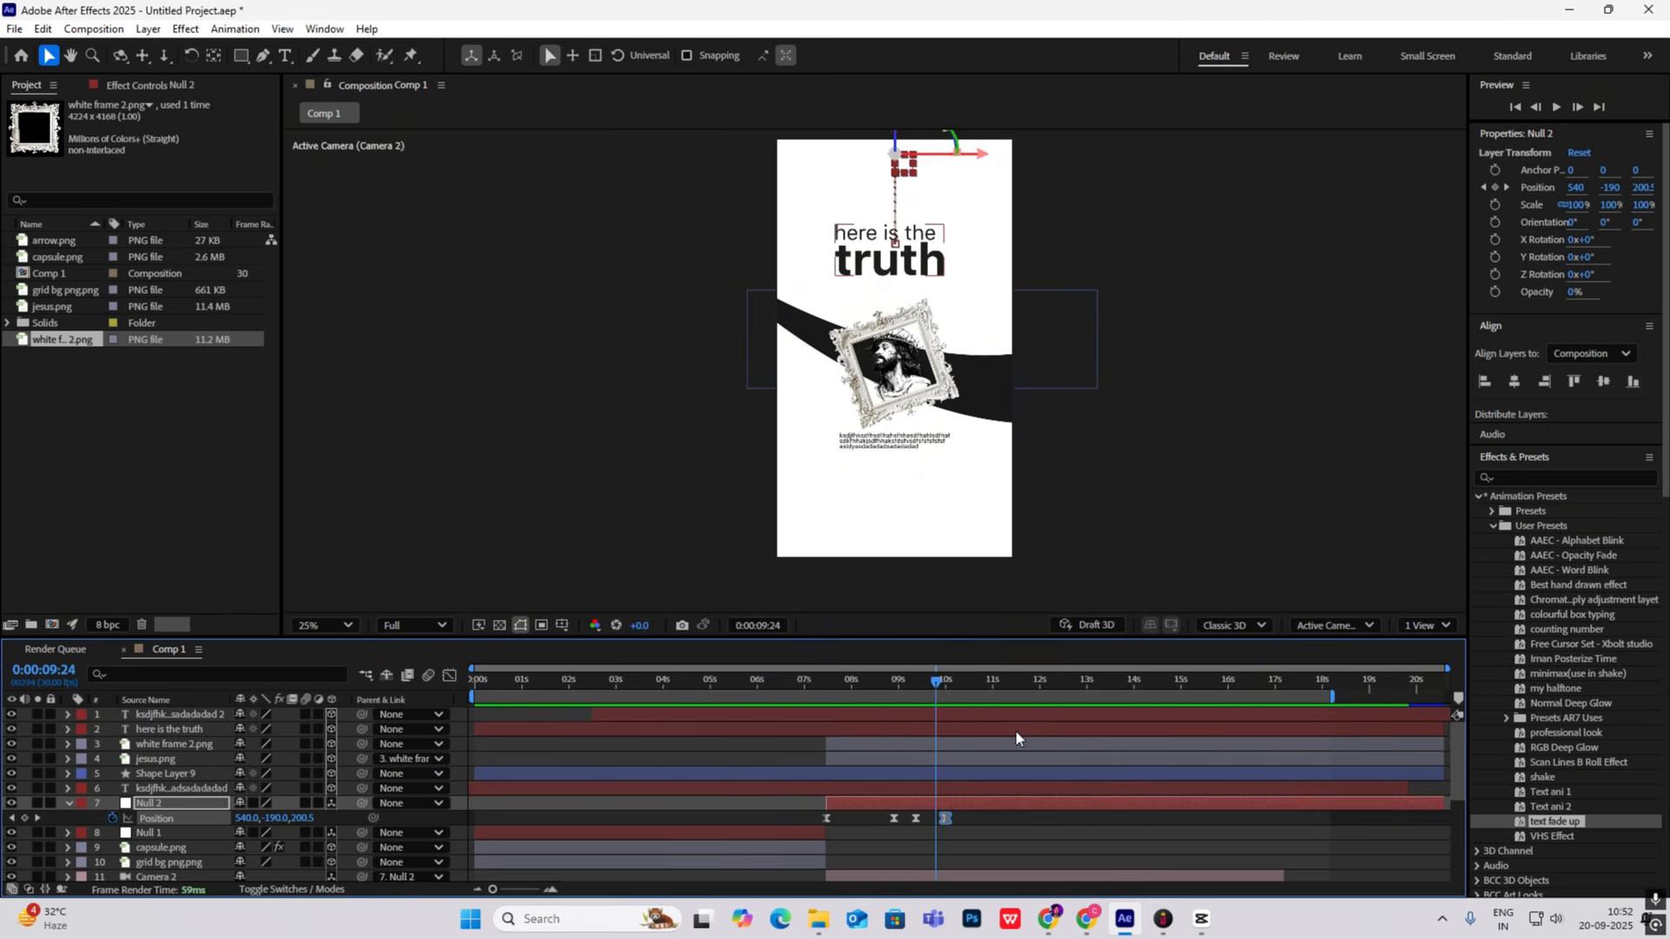
Step: Check in the CapCut reference clip where the framed portrait scene cuts to the capsule, and return to After Effects
key("alt+Tab")
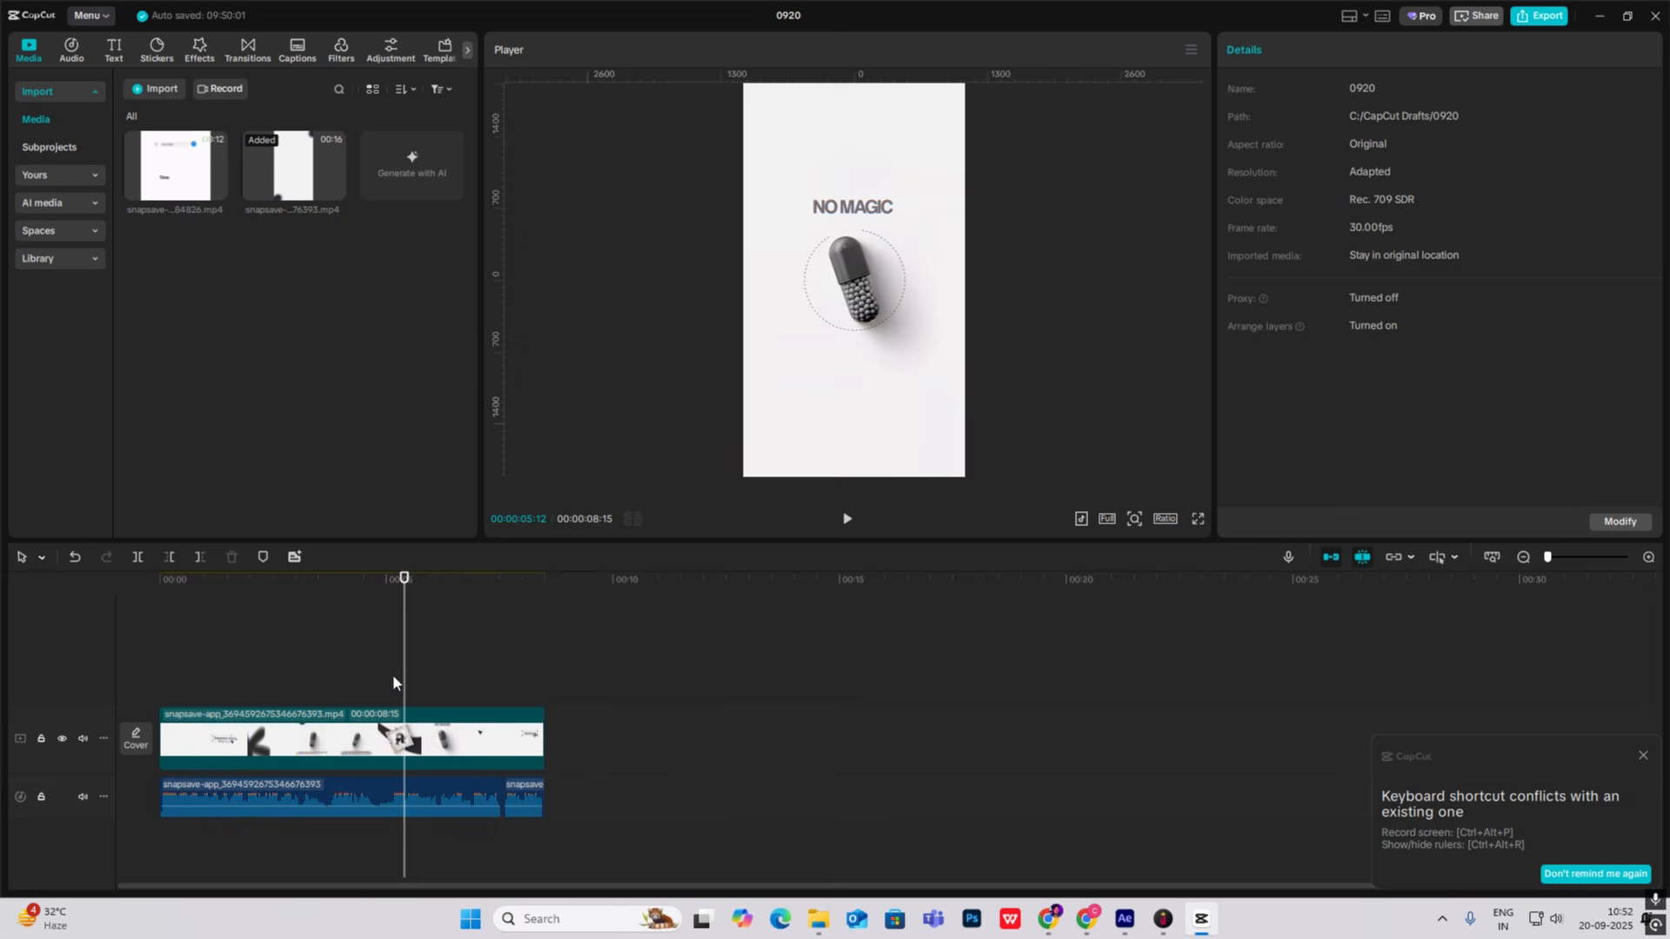
left_click_drag(393, 683, 394, 686)
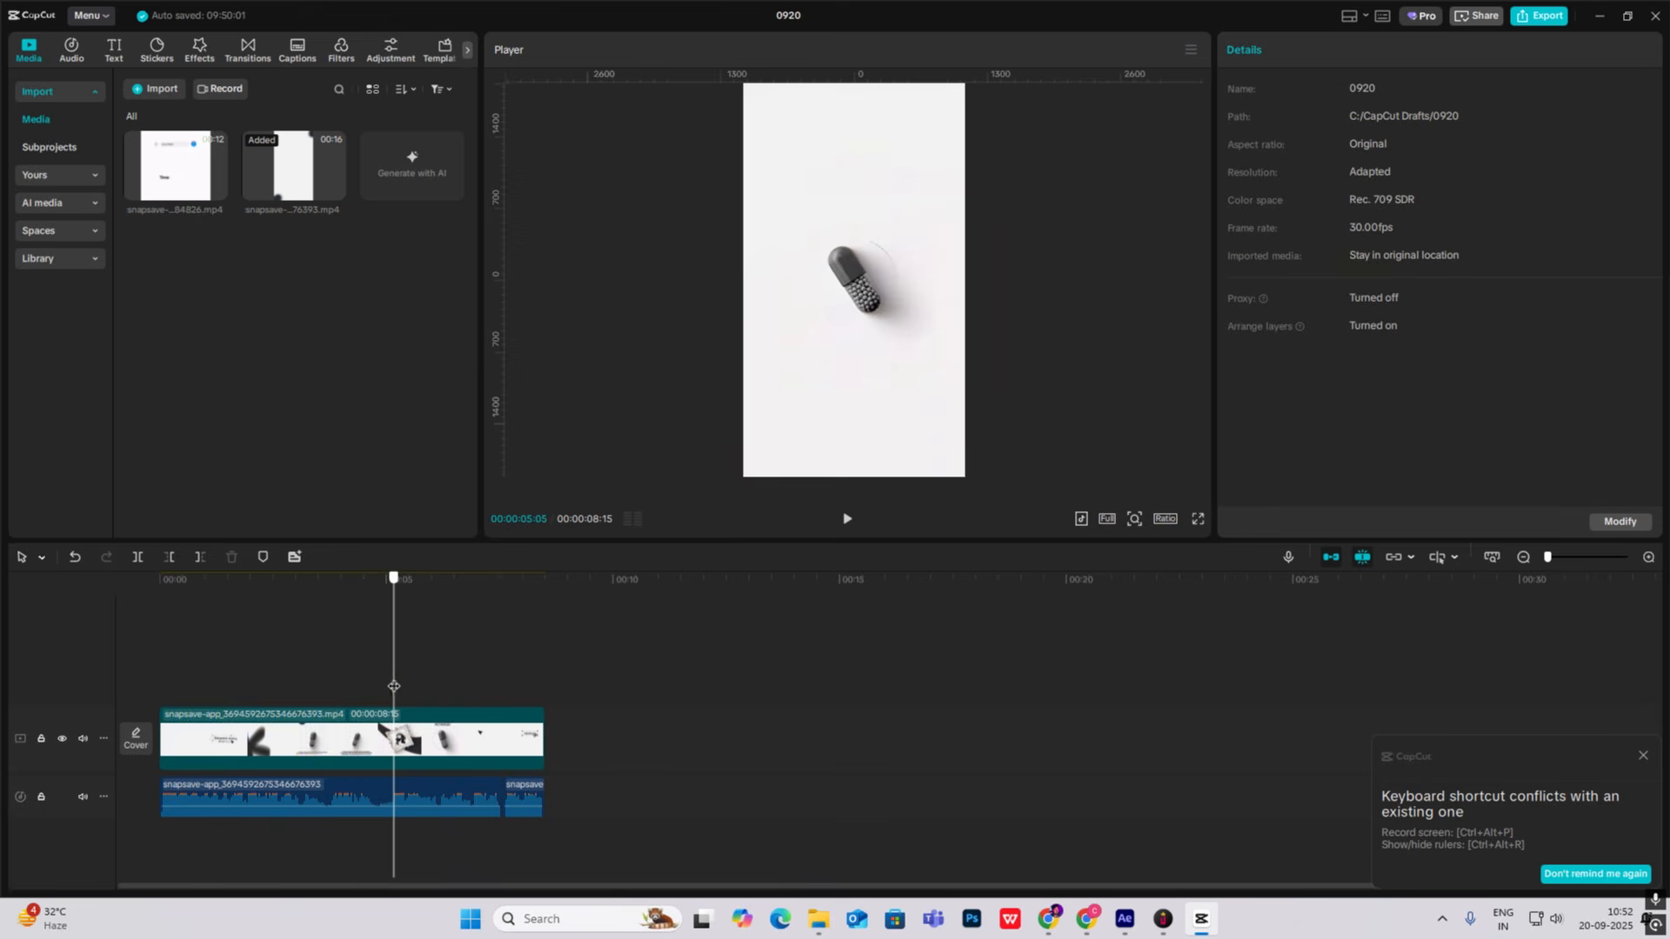
left_click(1205, 920)
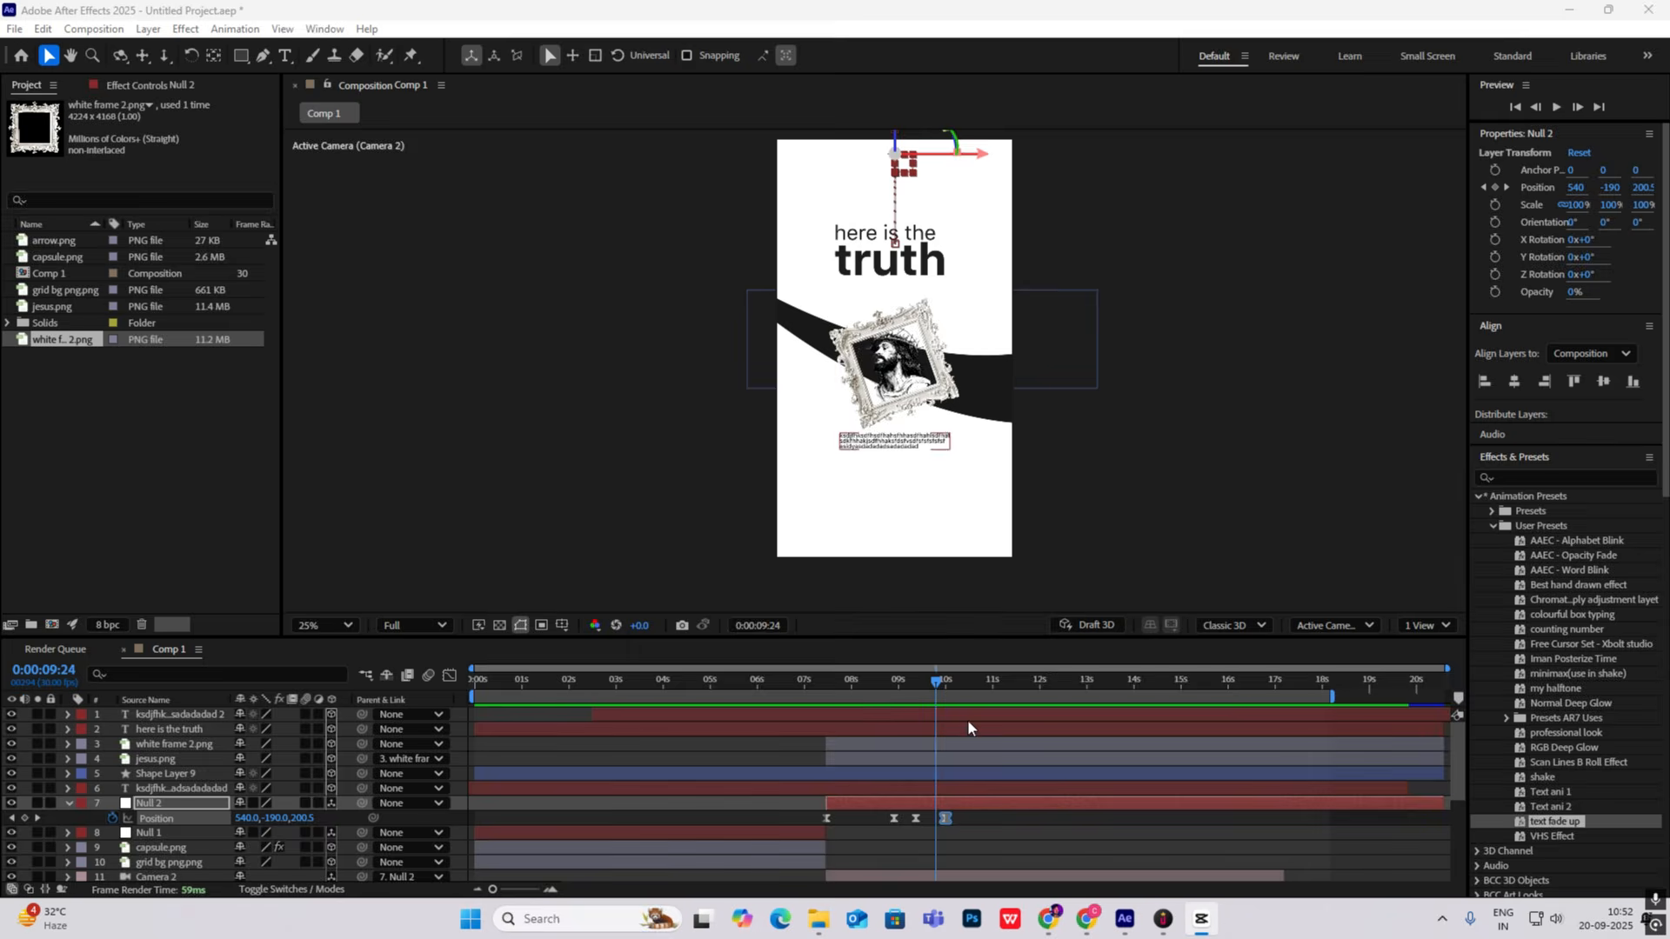
Step: Trim the ends of the framed scene's six text, image and band layers at 0:00:09:24, and move to 0:00:09:25
left_click(66, 803)
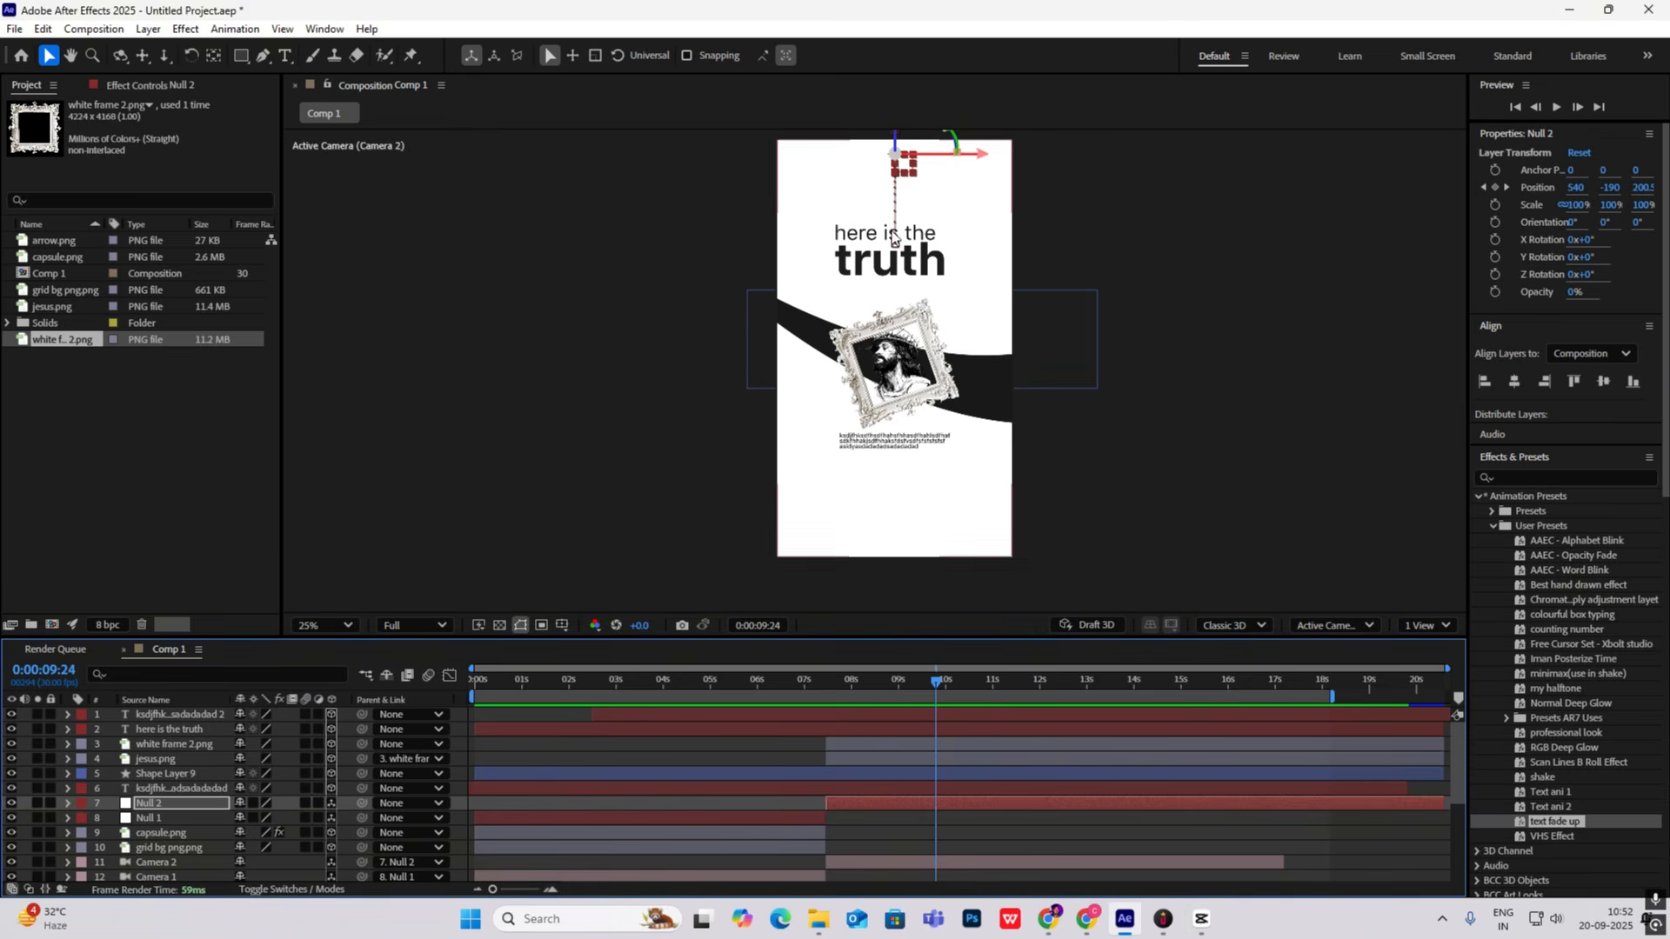
left_click(178, 790)
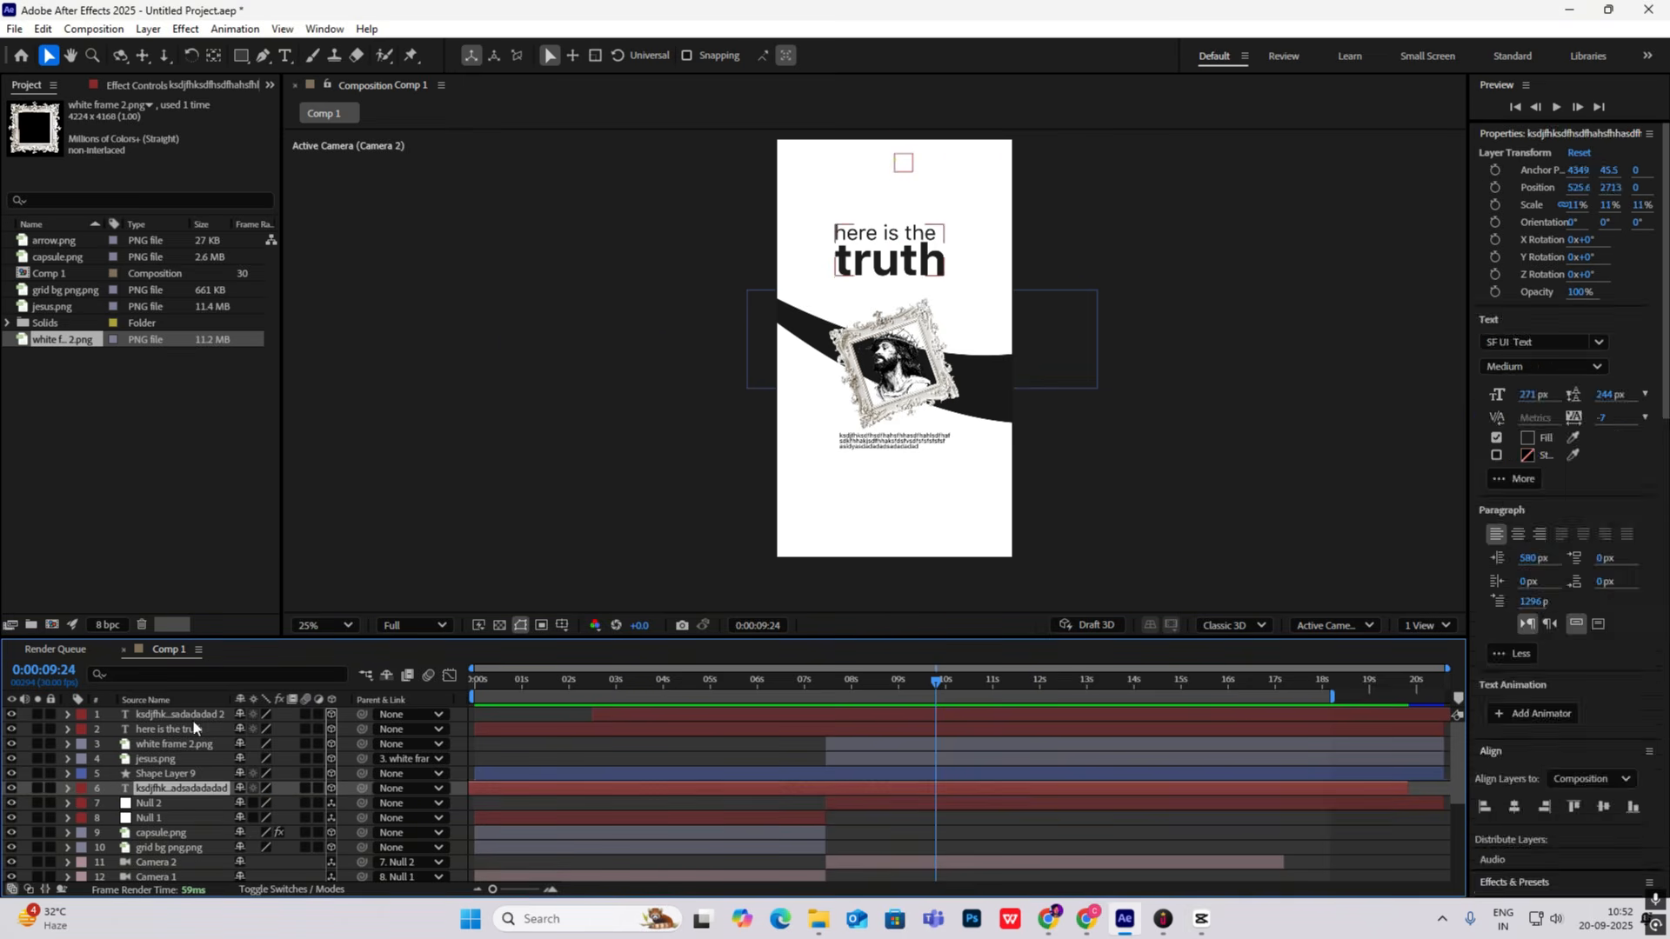
left_click(201, 716, "shift")
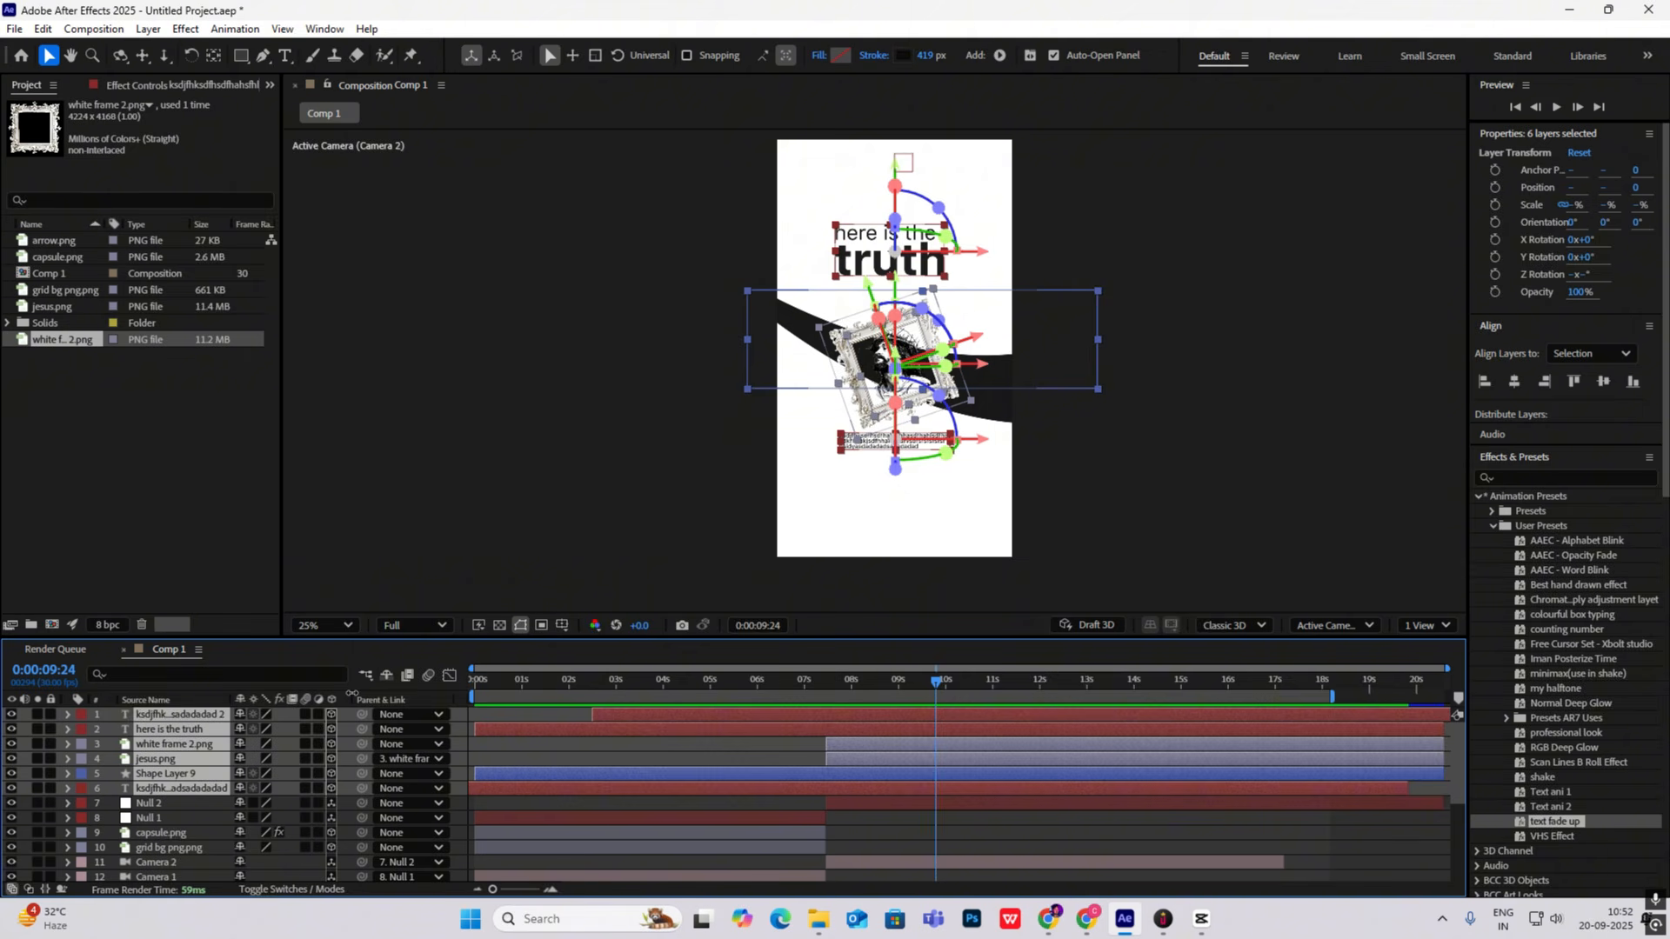
key("alt+bracketright")
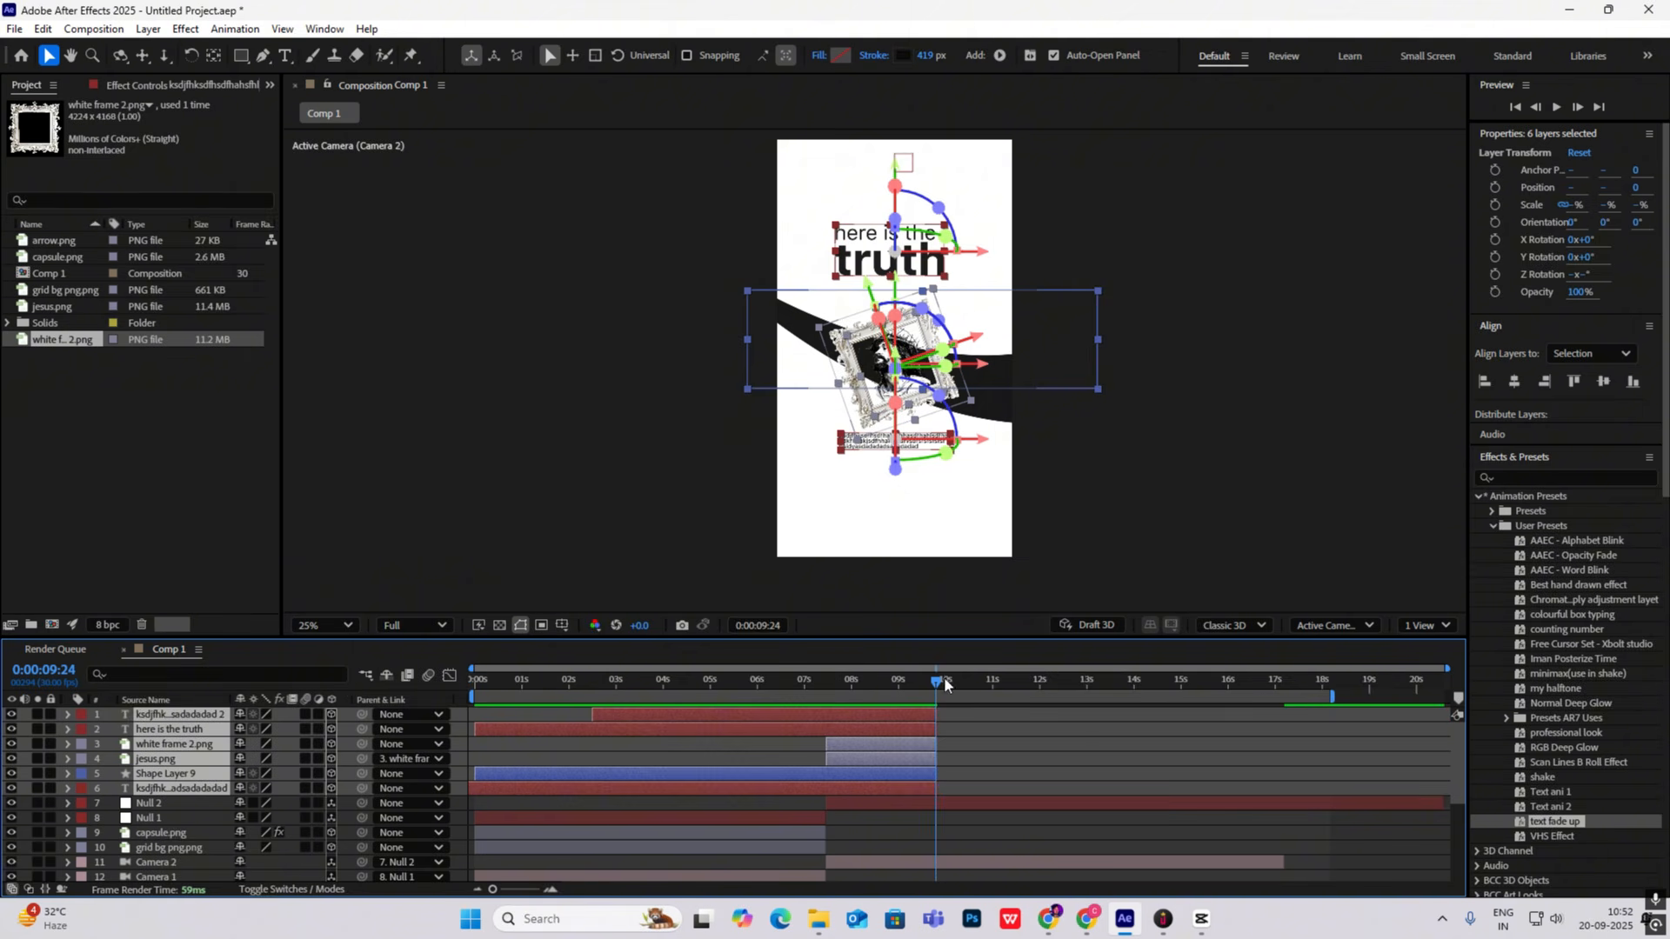
mouse_move(946, 683)
left_mouse_down()
mouse_move(920, 686)
mouse_move(952, 683)
mouse_move(937, 681)
left_mouse_up()
key("space")
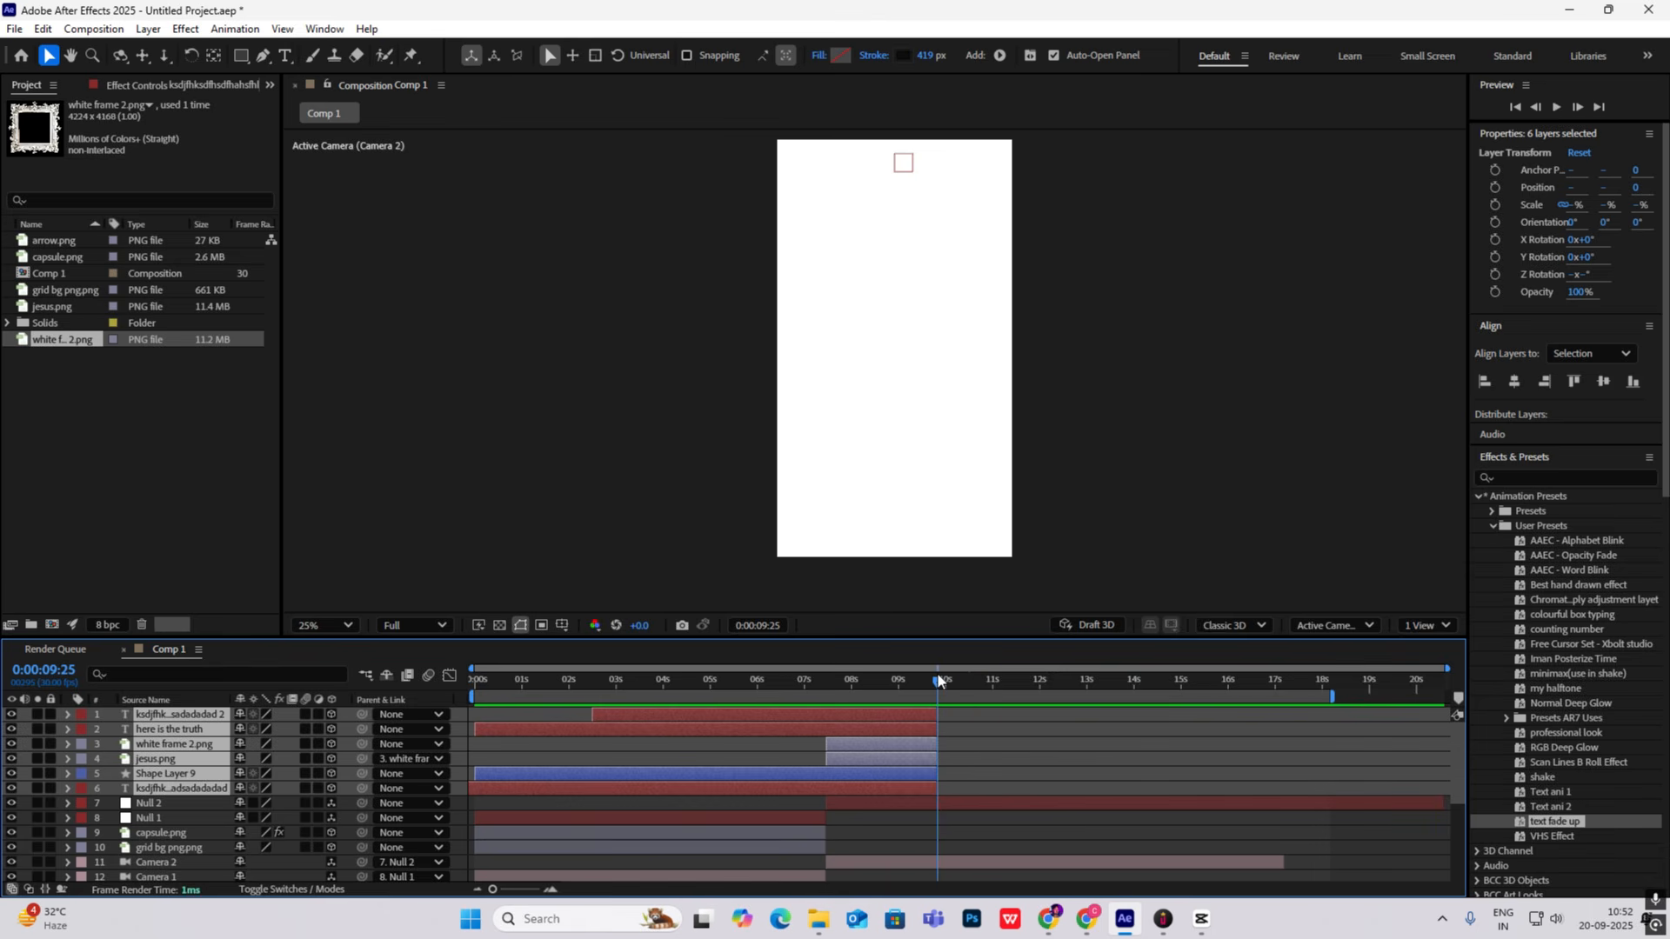
Step: Examine the dashed circle and layout of the NO MAGIC capsule scene in the CapCut reference, and return to After Effects
left_click(1201, 918)
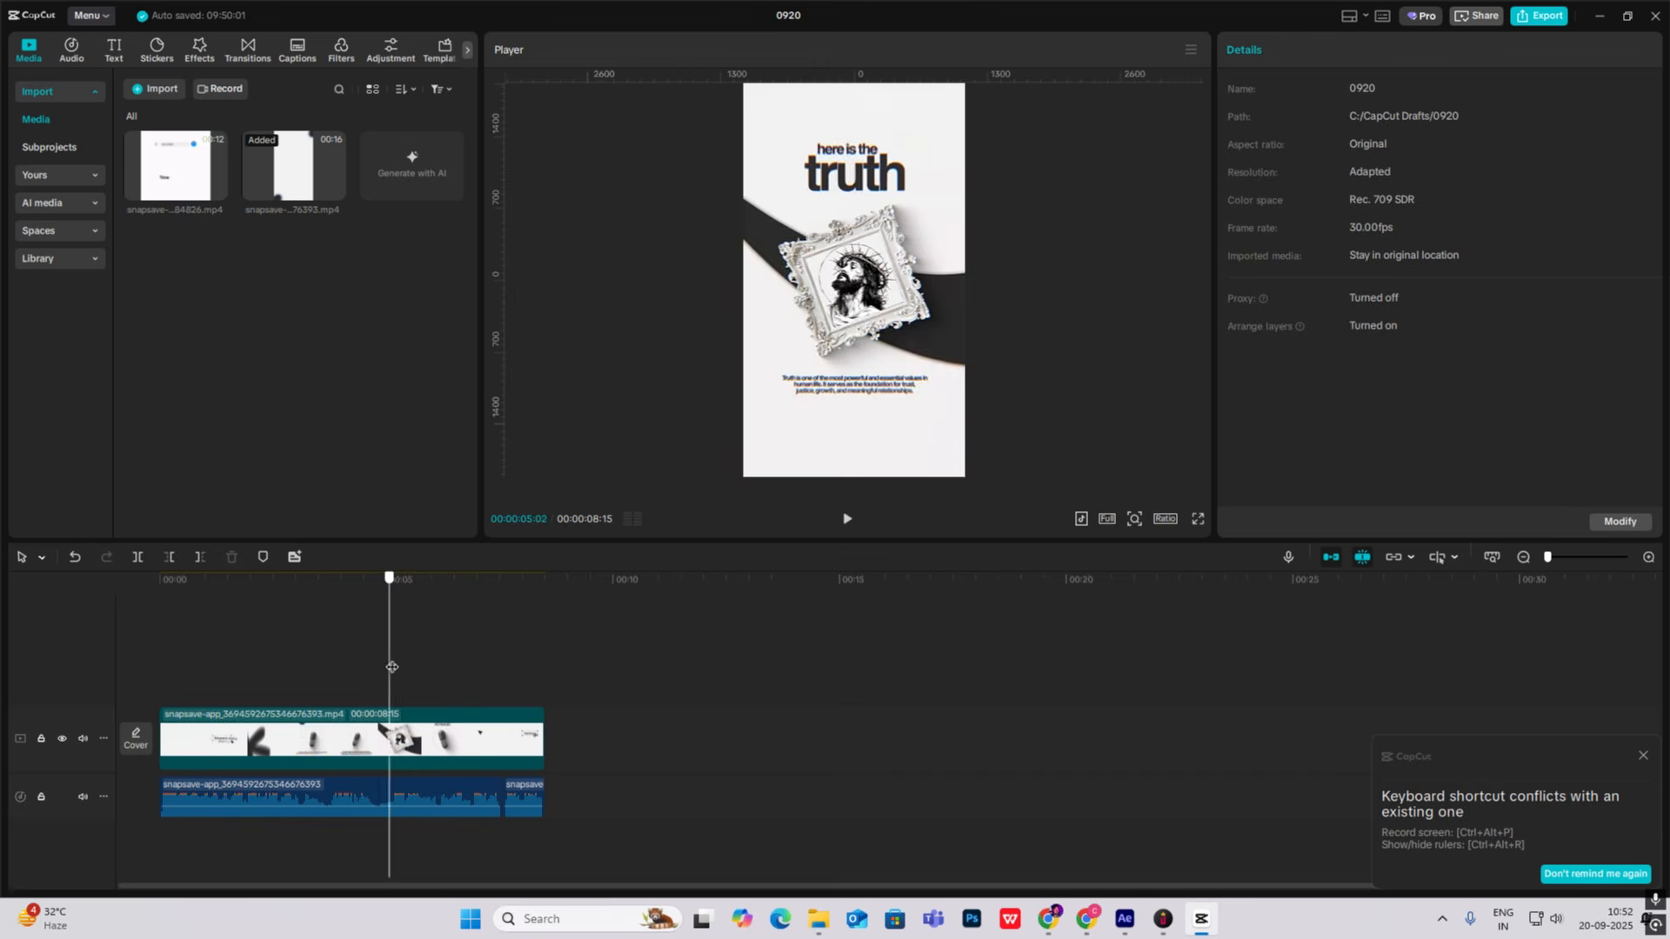
left_click_drag(391, 667, 444, 681)
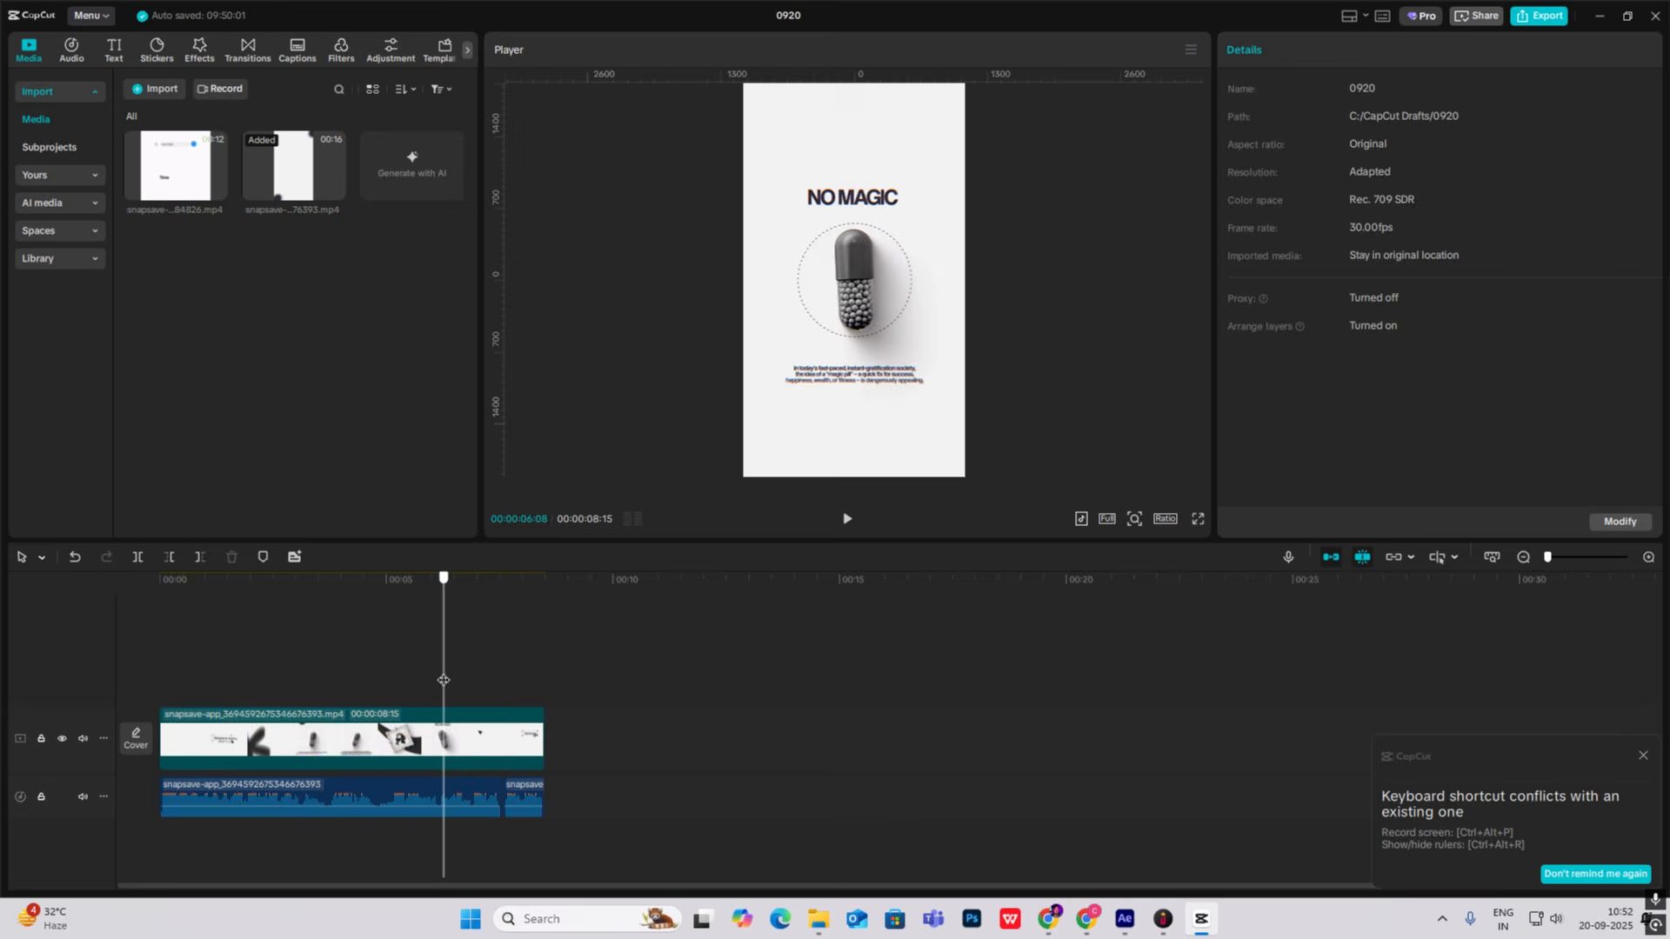
left_click(1203, 915)
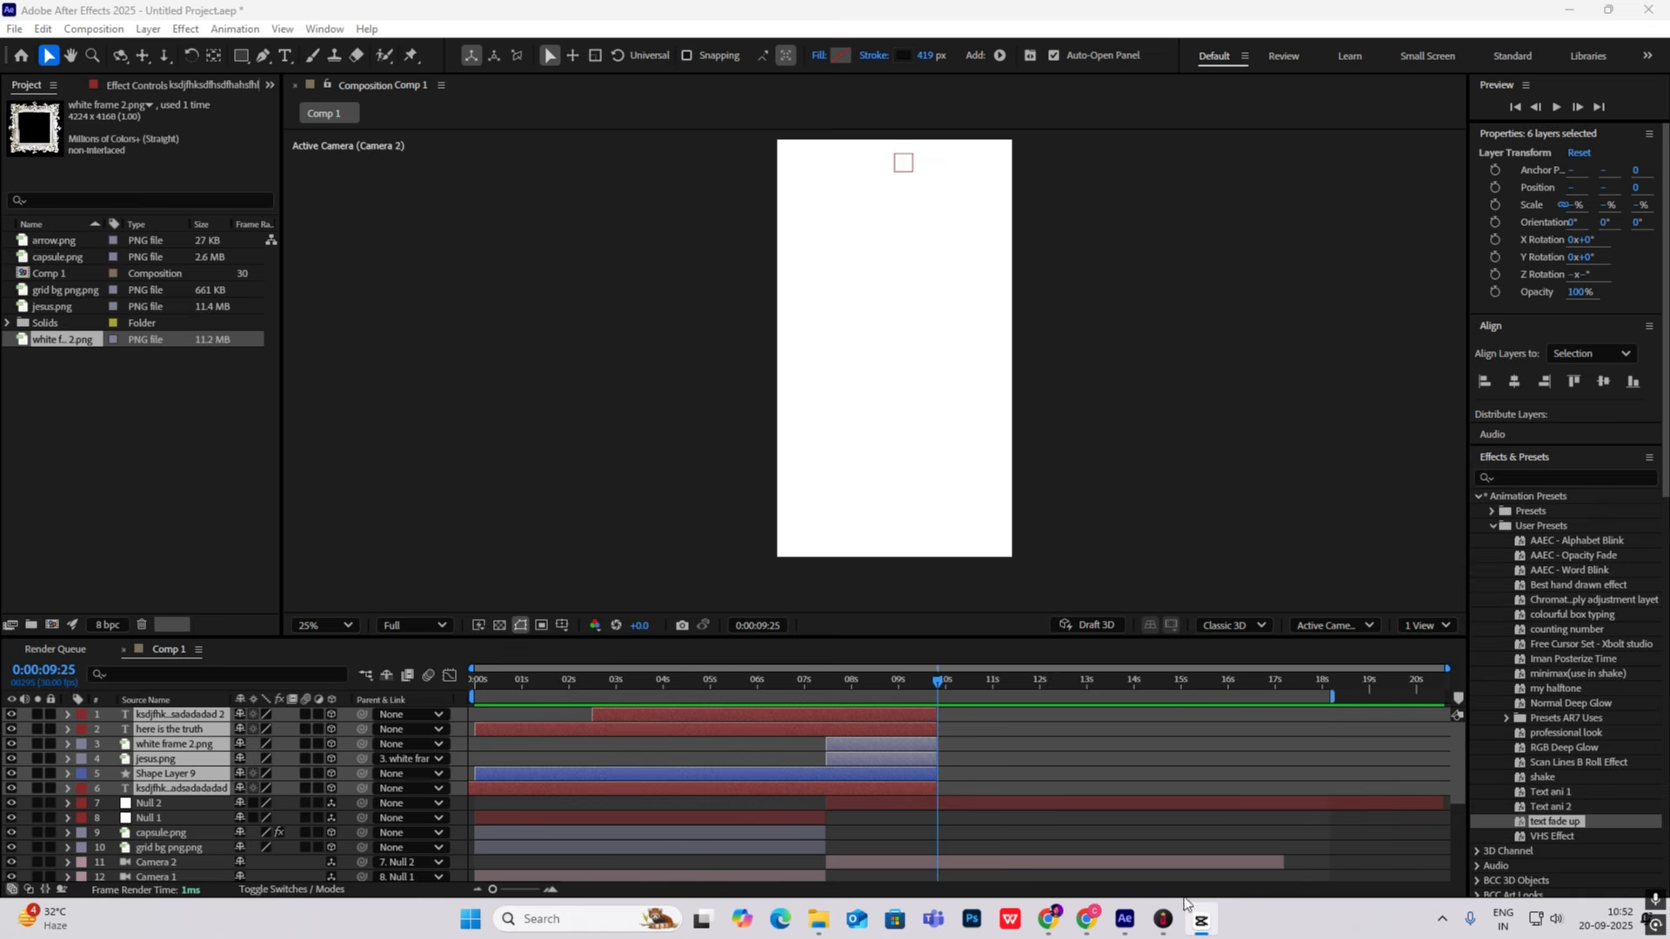
Step: Draw a circle about 352 px wide near the frame's centre, set its stroke to 11 px, and make the layer 3D
left_click(237, 59)
left_click(287, 94)
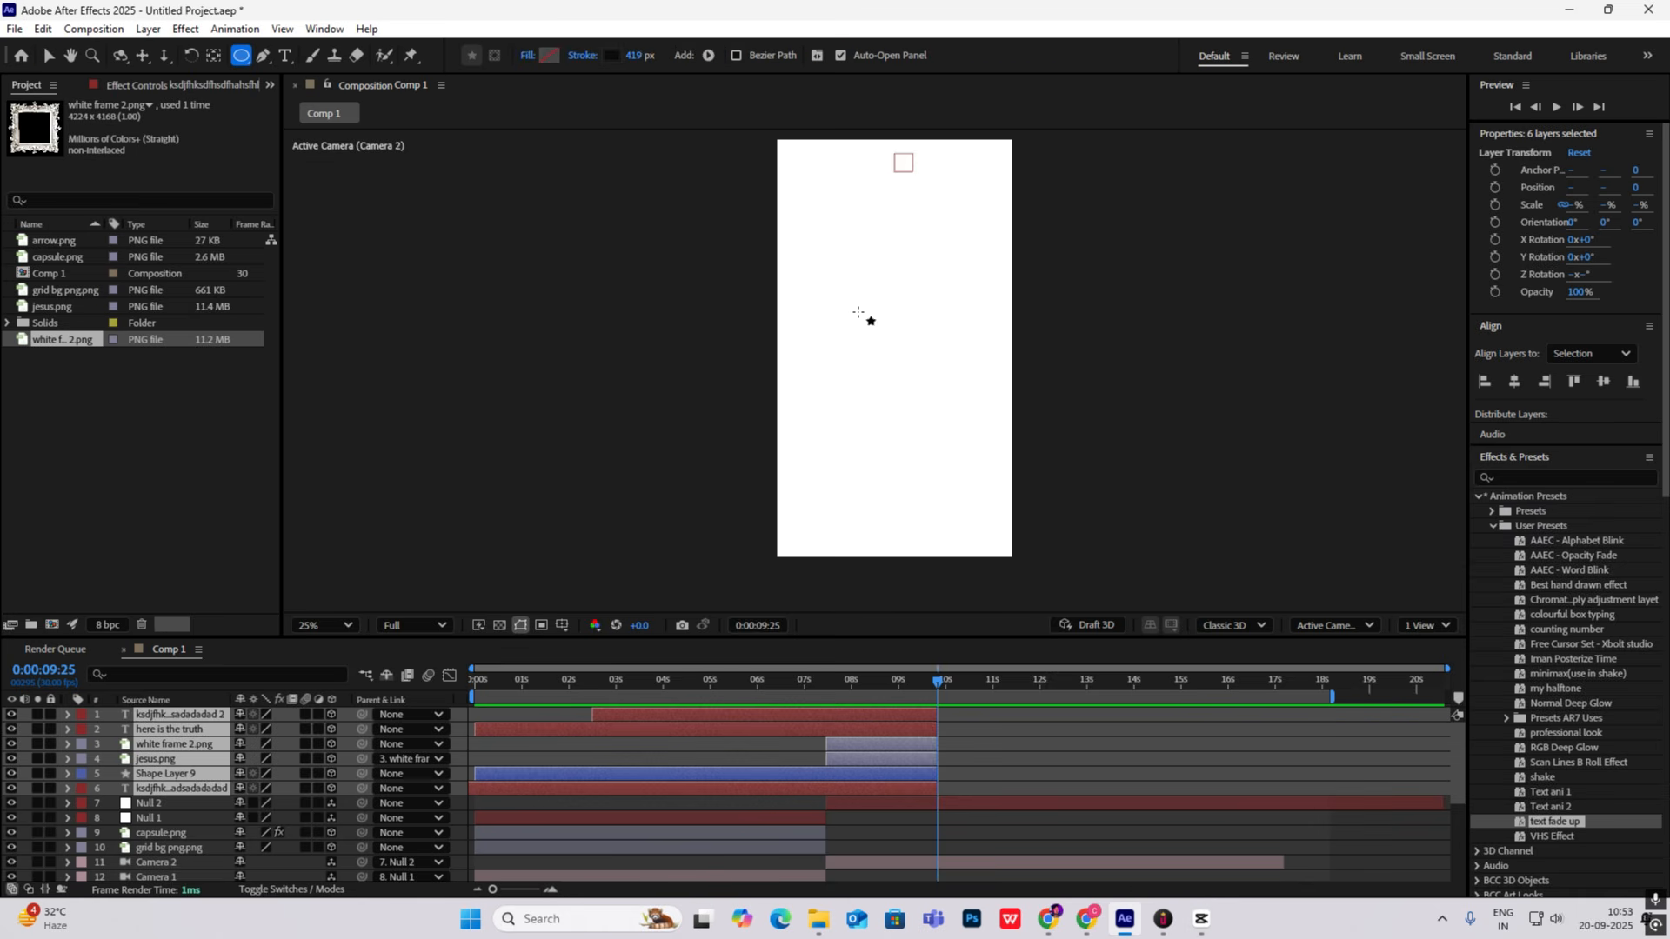
left_click_drag(858, 311, 933, 389)
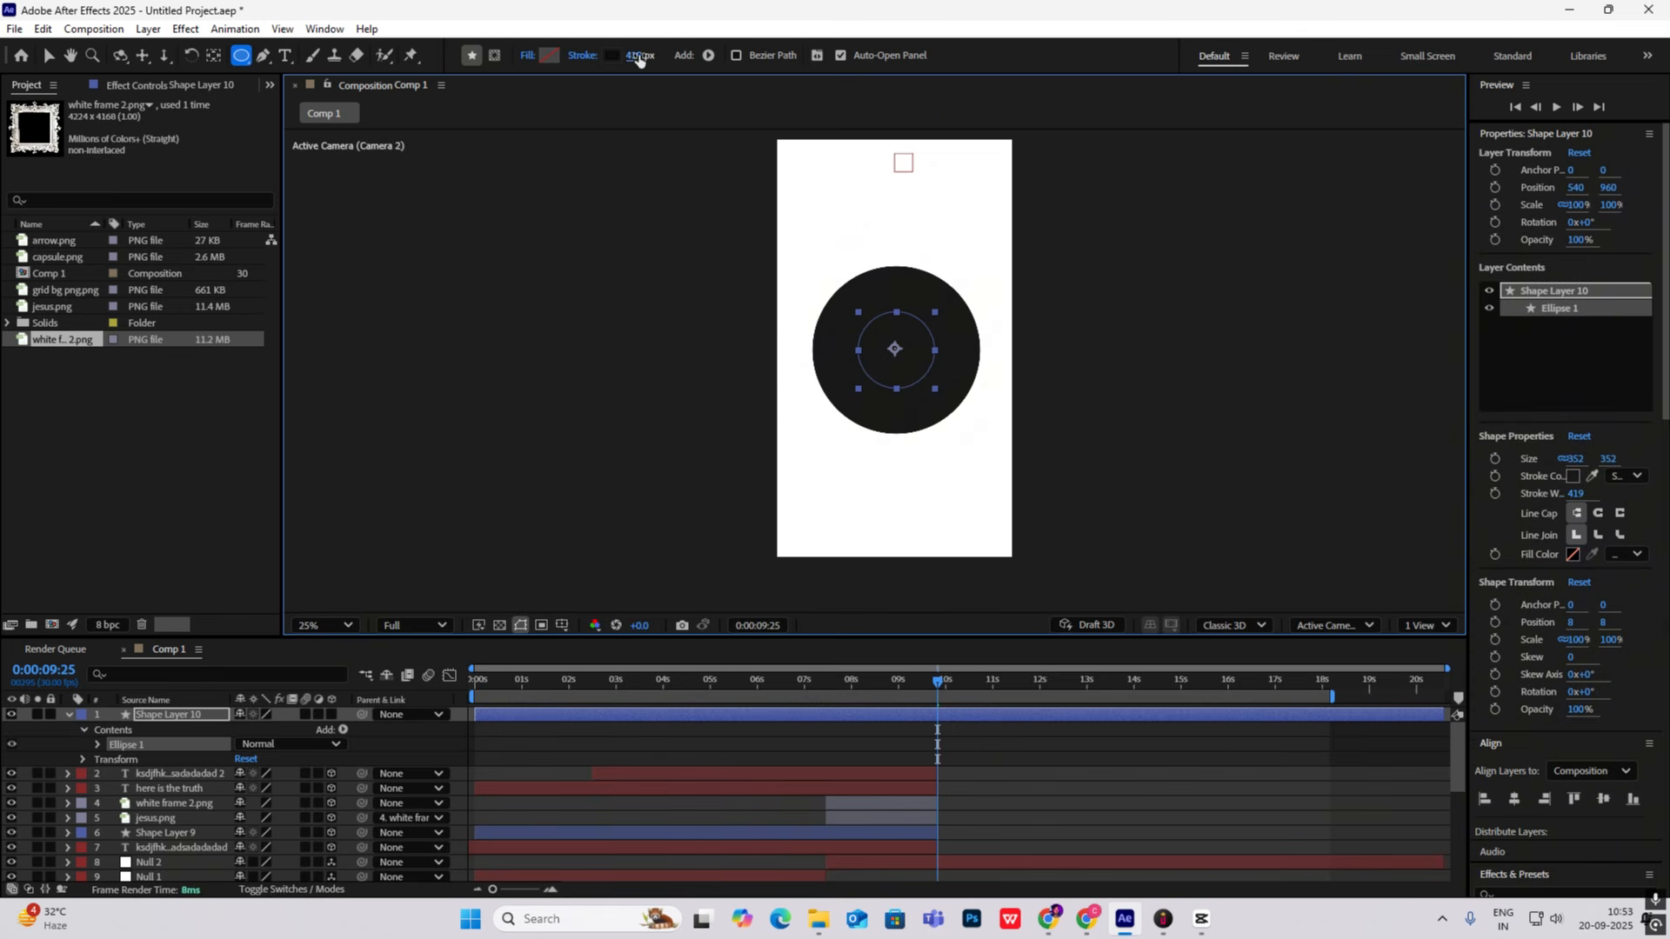
left_click_drag(640, 58, 286, 100)
left_click(330, 715)
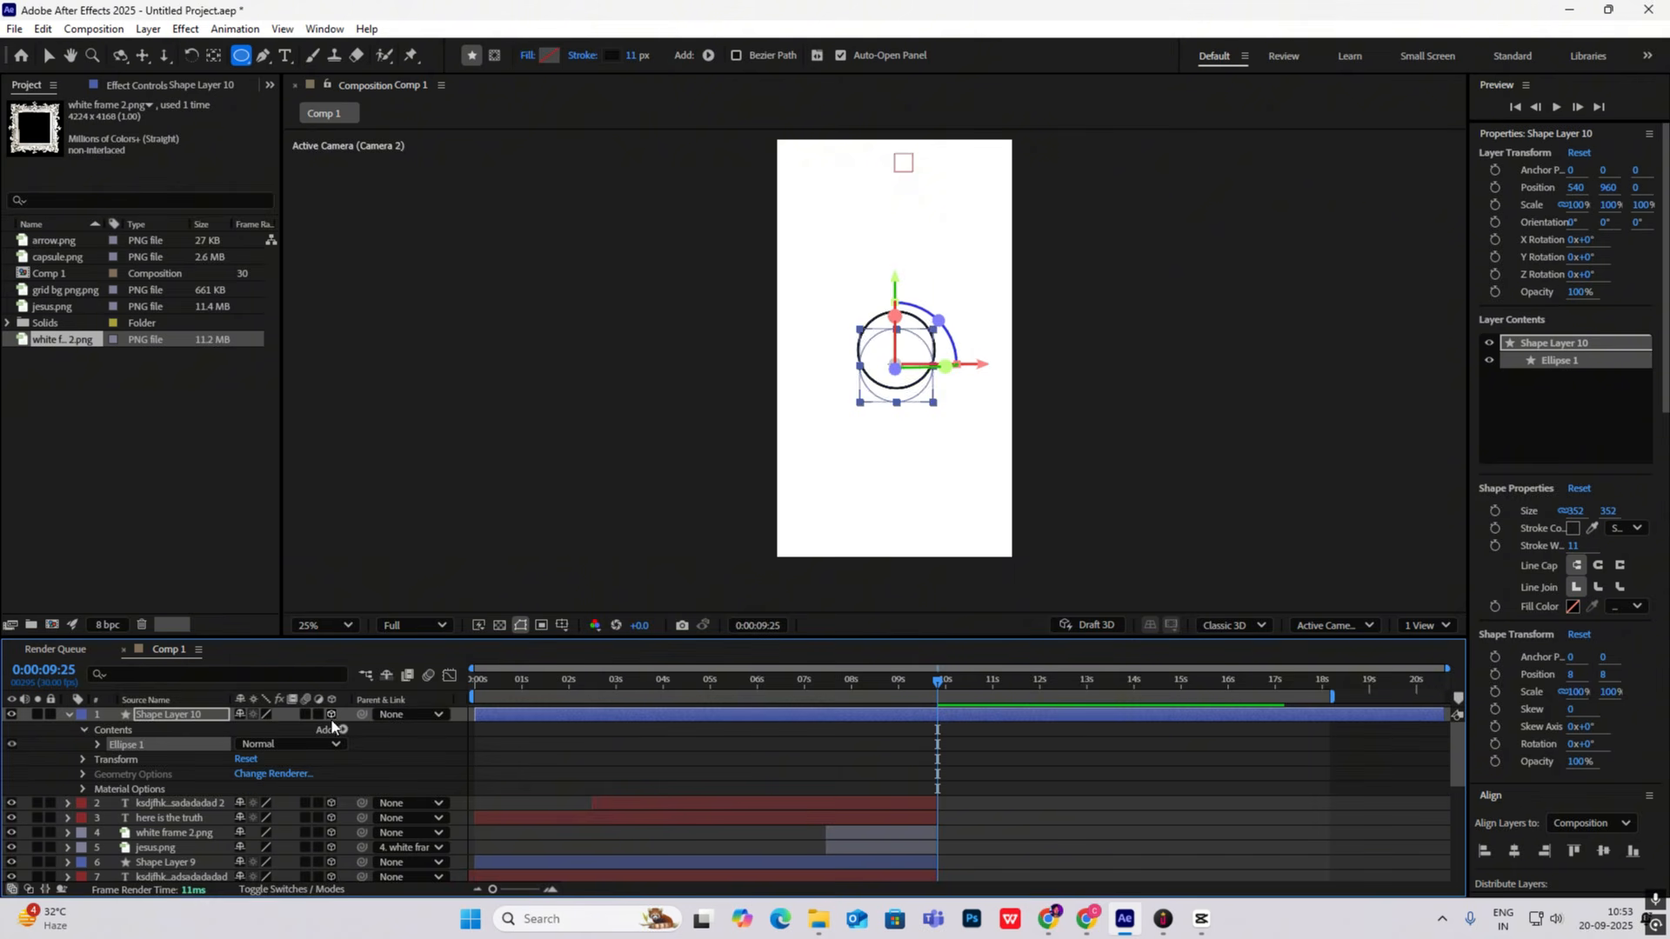
Step: Scale the circle layer to 185% and reposition it around the middle of the frame
key("s")
left_click_drag(309, 737, 887, 422)
key("v")
left_click_drag(895, 364, 894, 347)
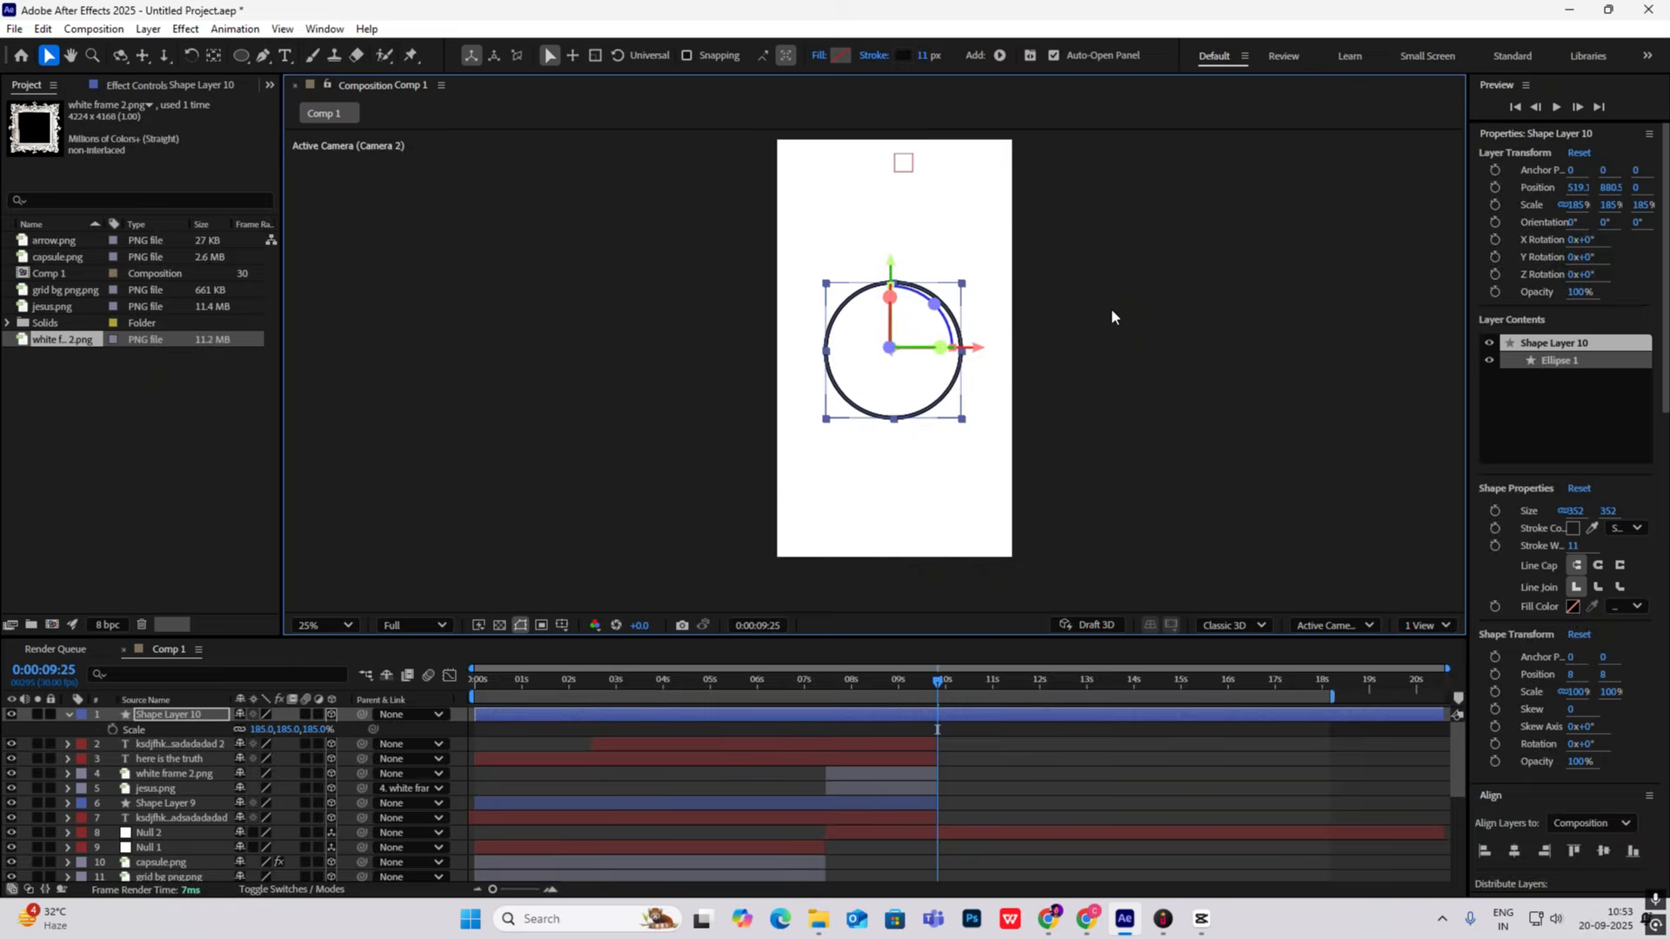
left_click(1110, 308)
left_click(885, 359)
left_click(1097, 356)
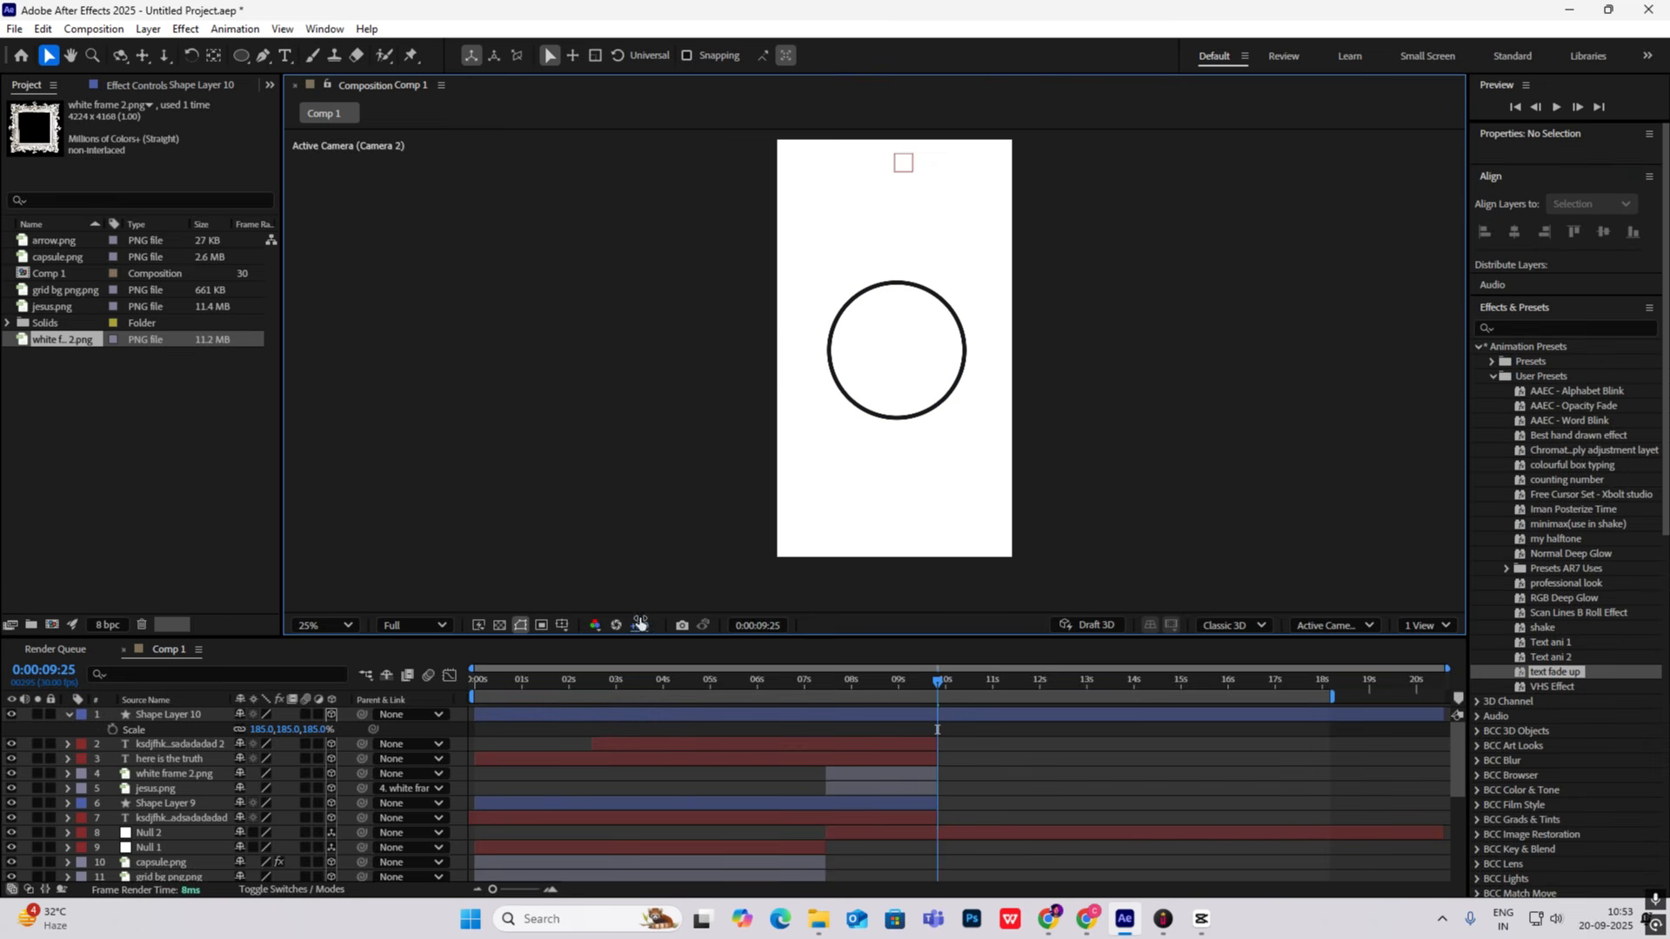
Step: Add dashes with a dash length of 10 to the circle's stroke
left_click(69, 714)
left_click(70, 714)
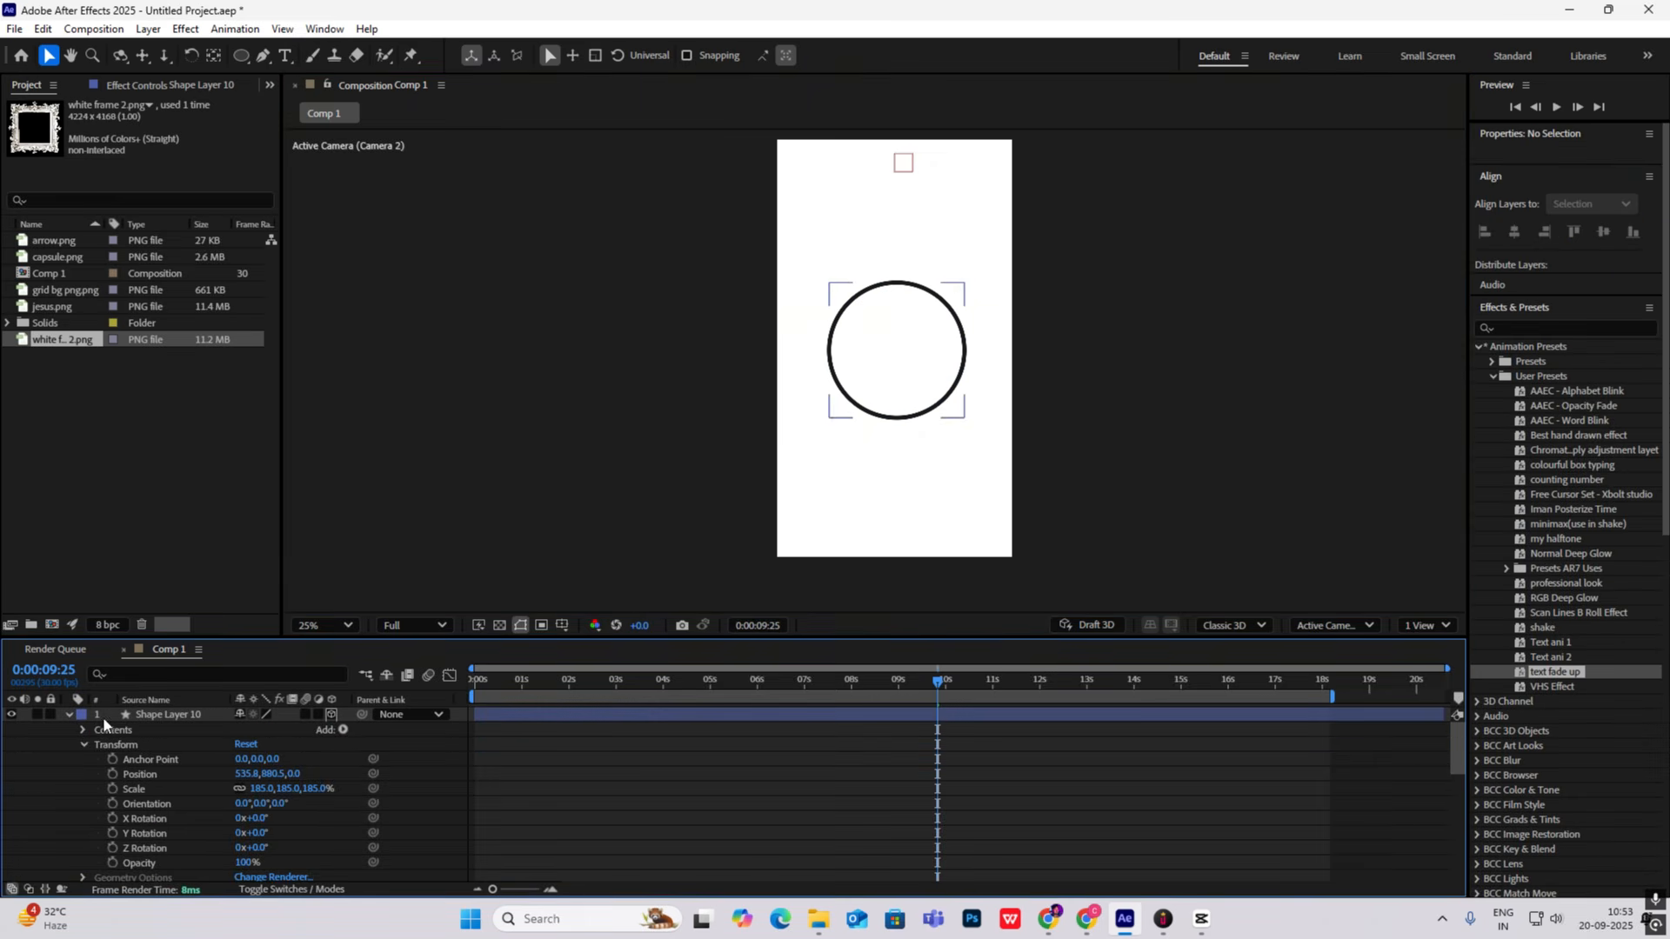
left_click(84, 745)
left_click(81, 730)
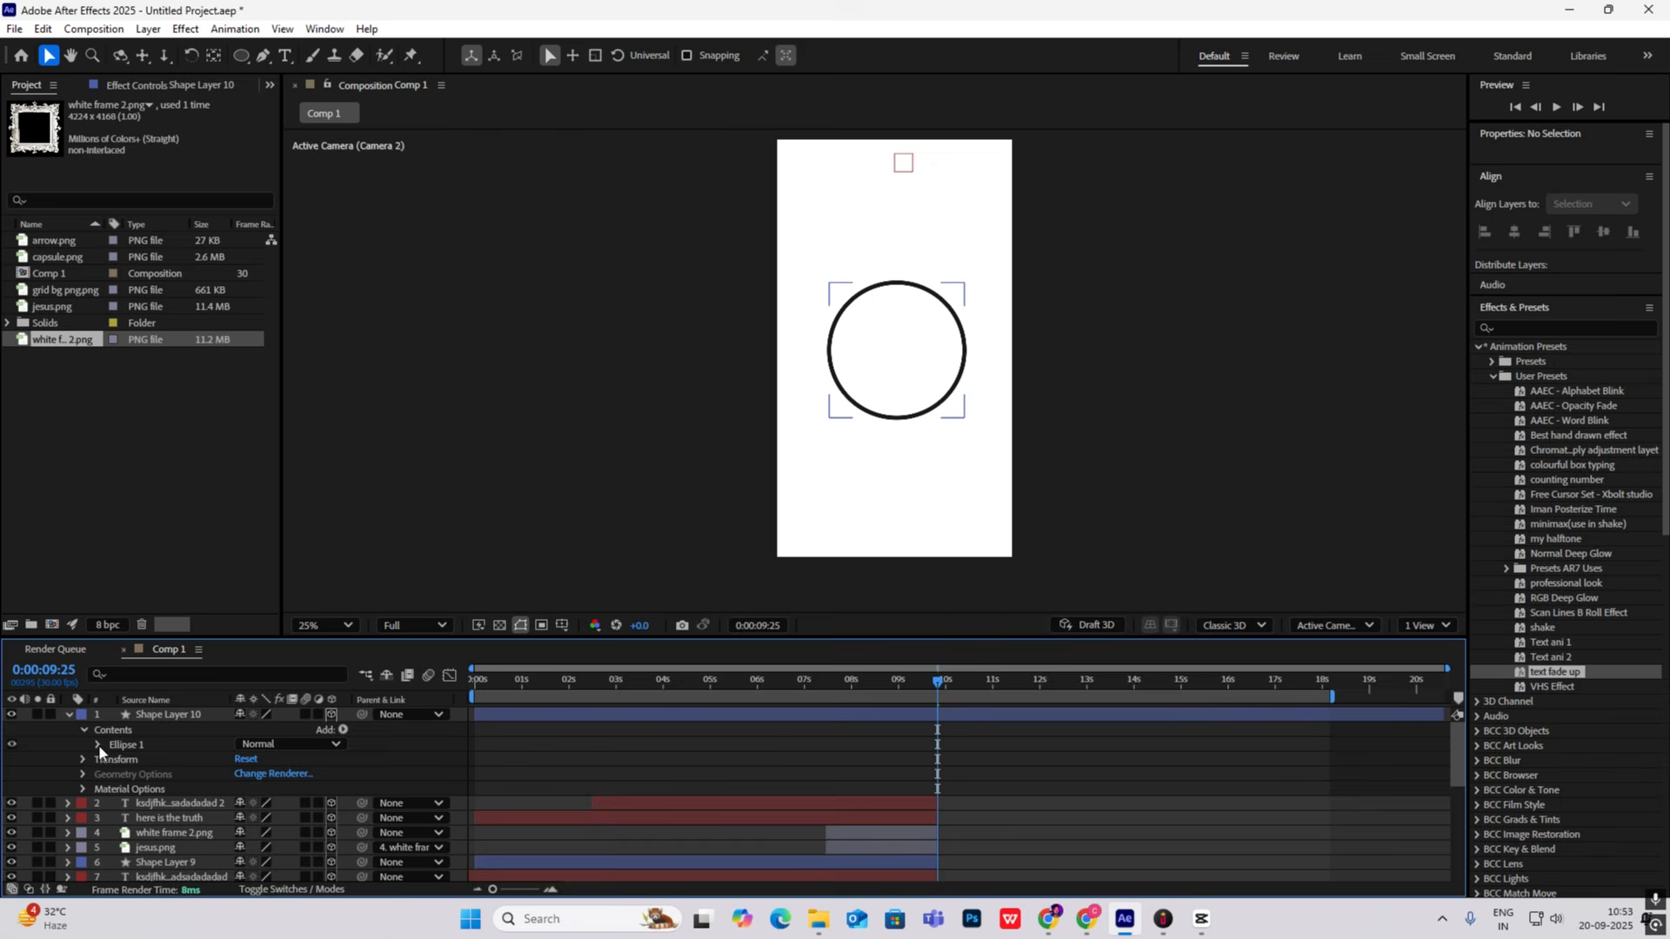
left_click(98, 745)
scroll(134, 745, "down", 1)
left_click(112, 730)
scroll(174, 774, "down", 1)
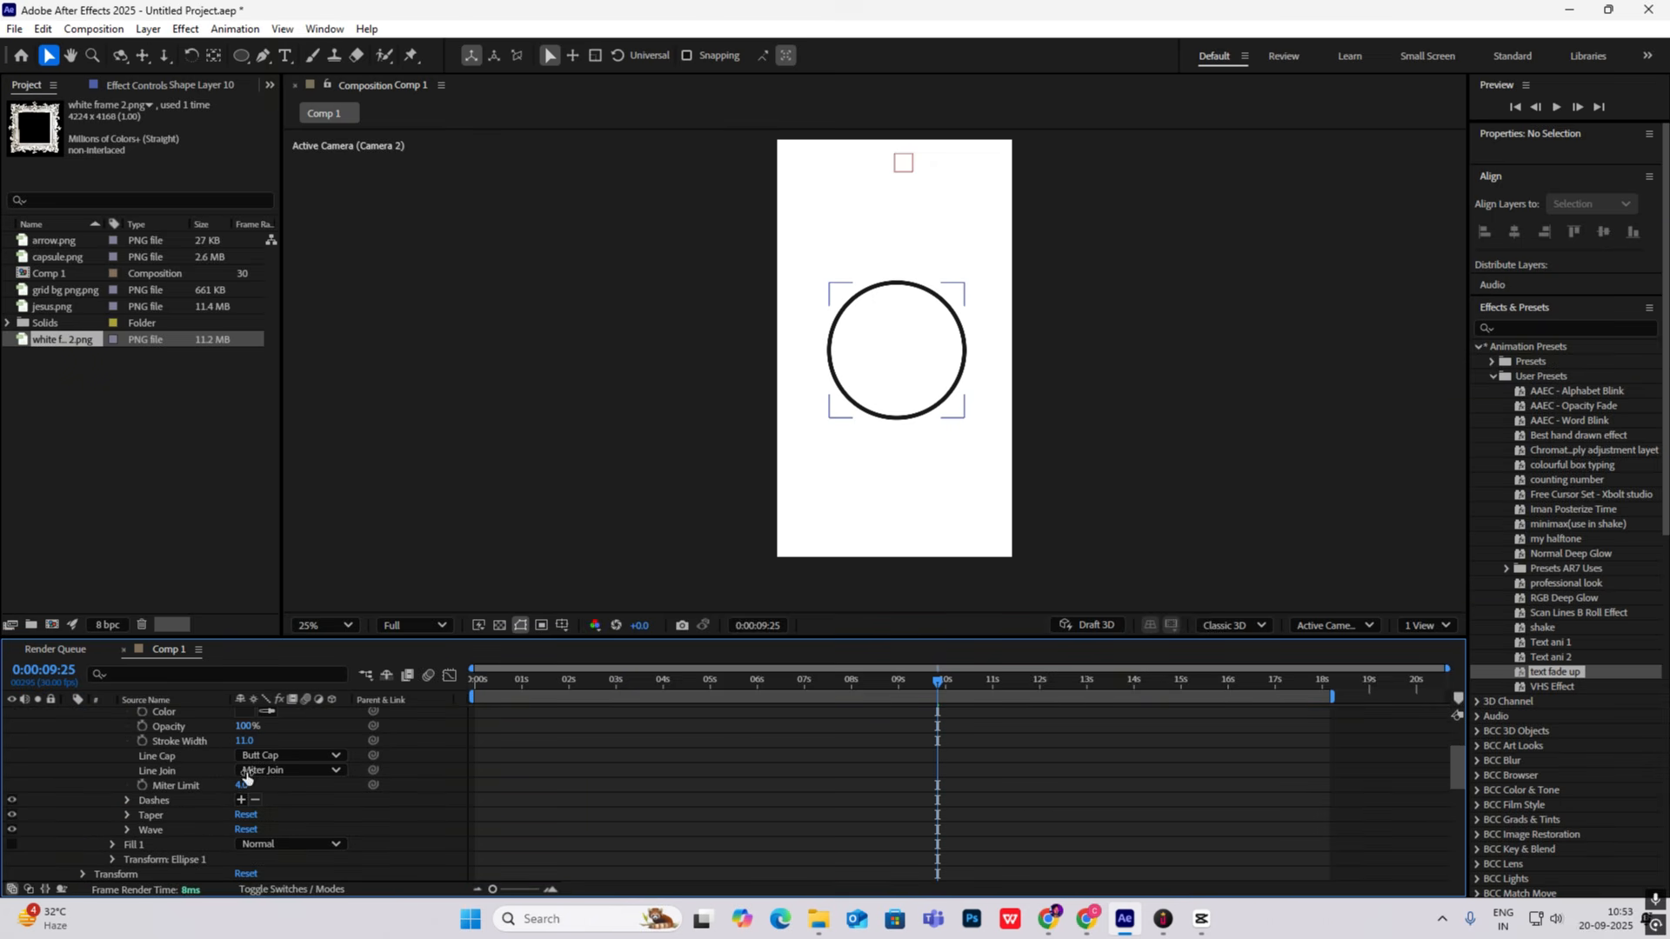
left_click(241, 800)
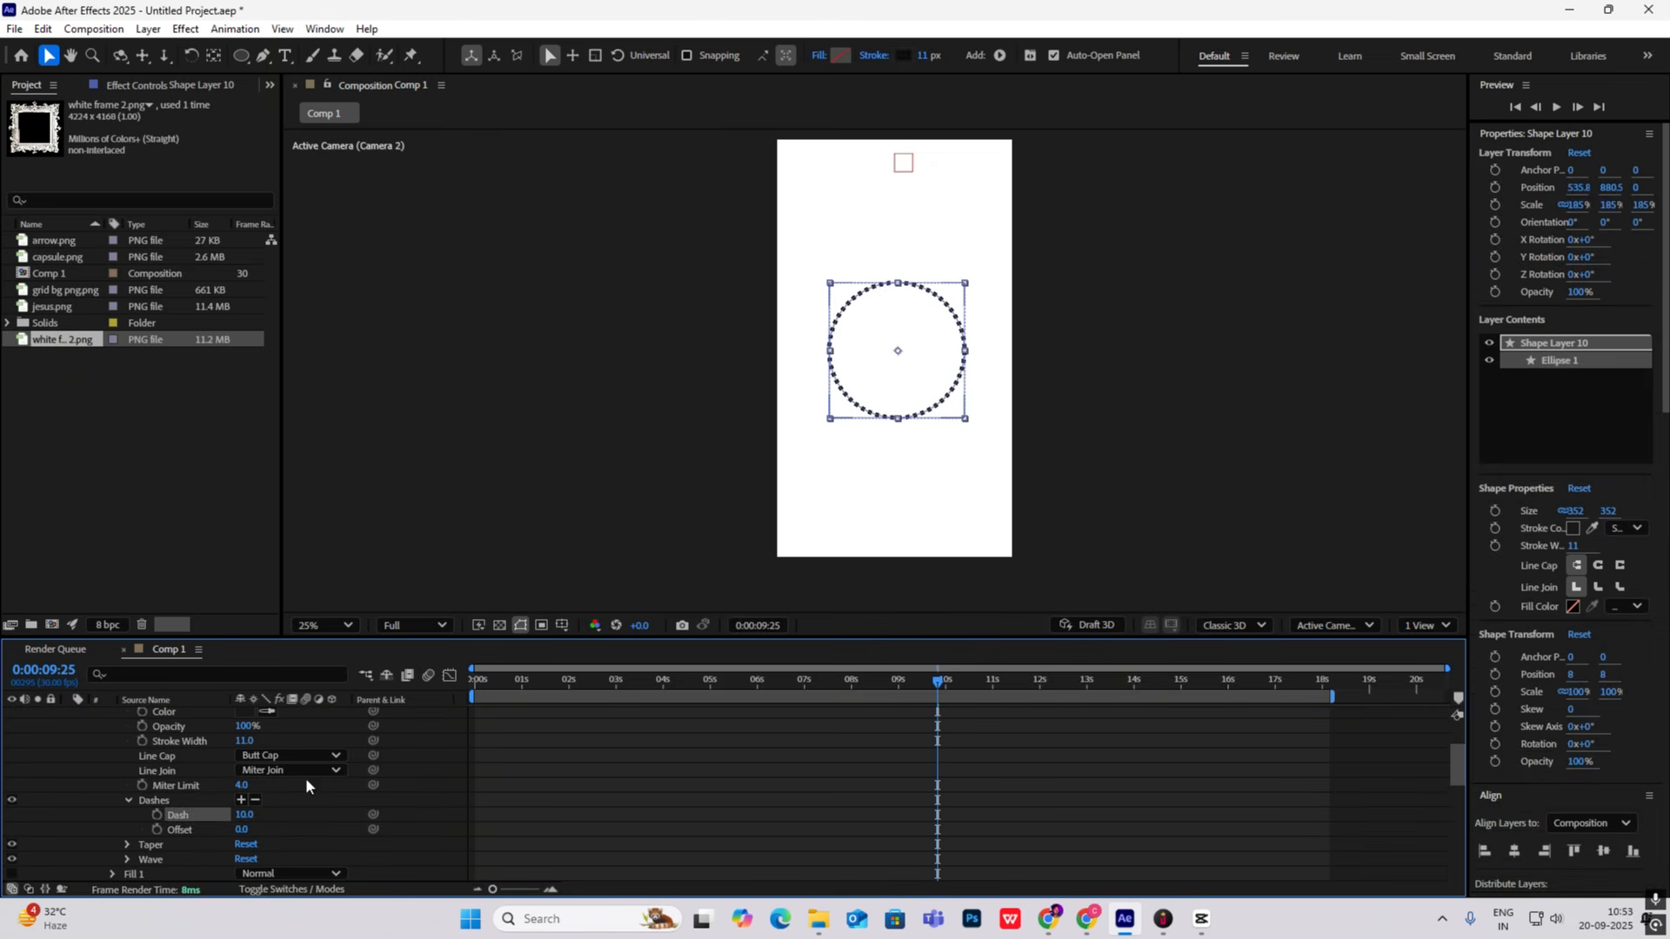
left_click(1141, 383)
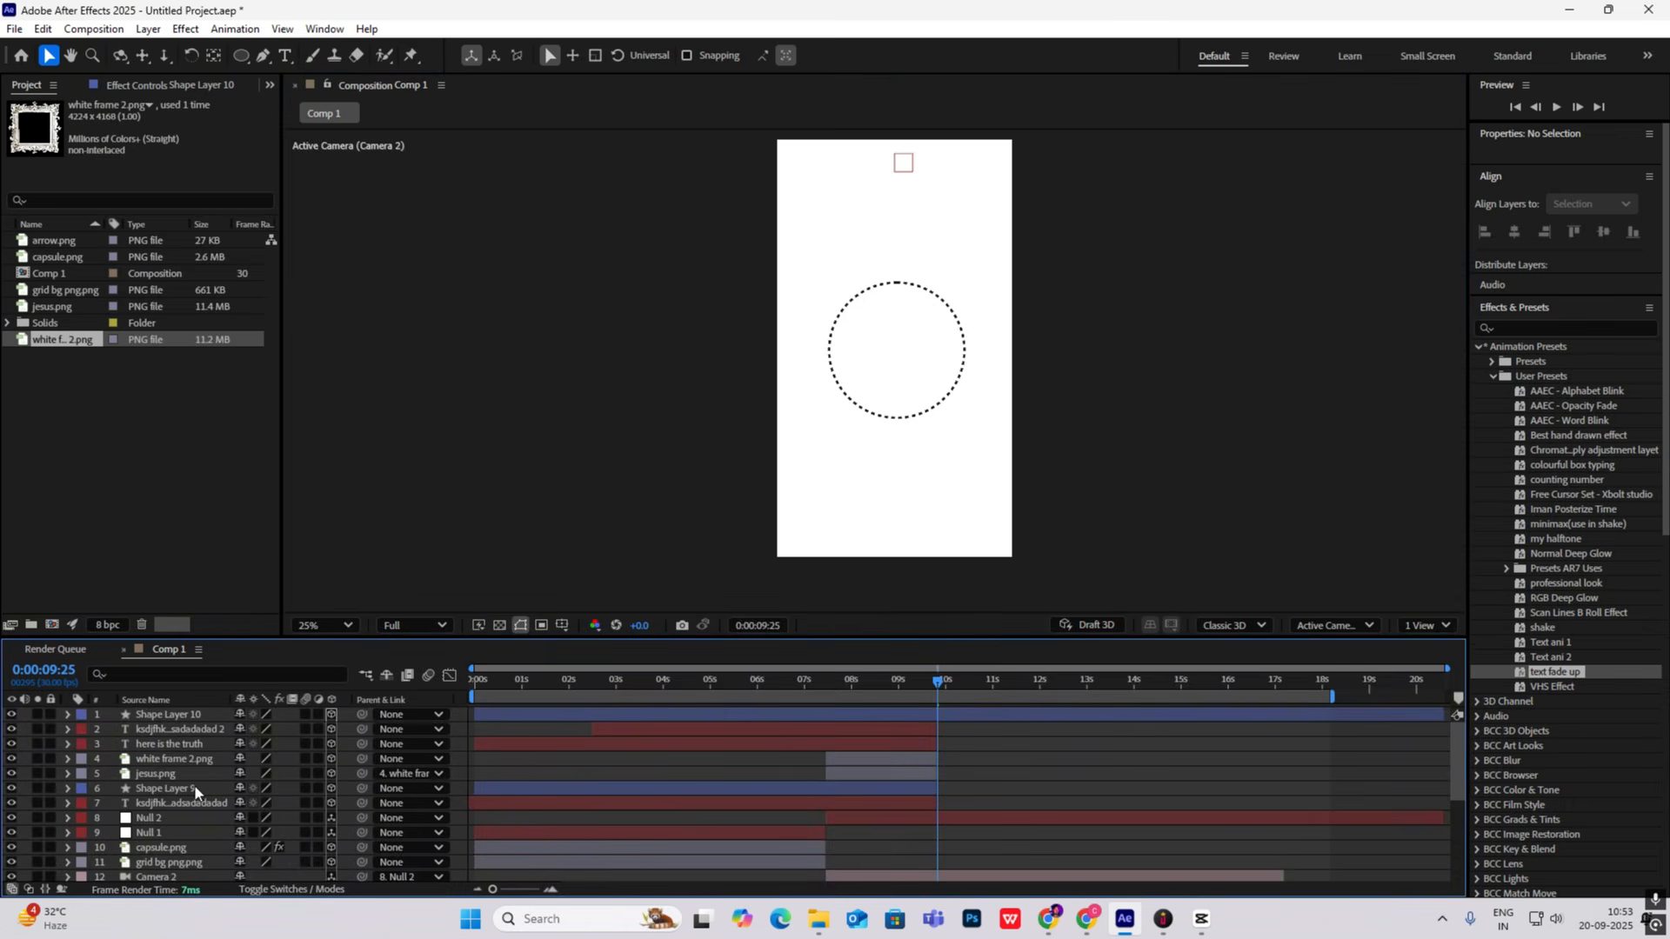
Step: Duplicate capsule.png to the top of the layer stack and shift the copy to start at 0:00:09:25
scroll(195, 784, "down", 1)
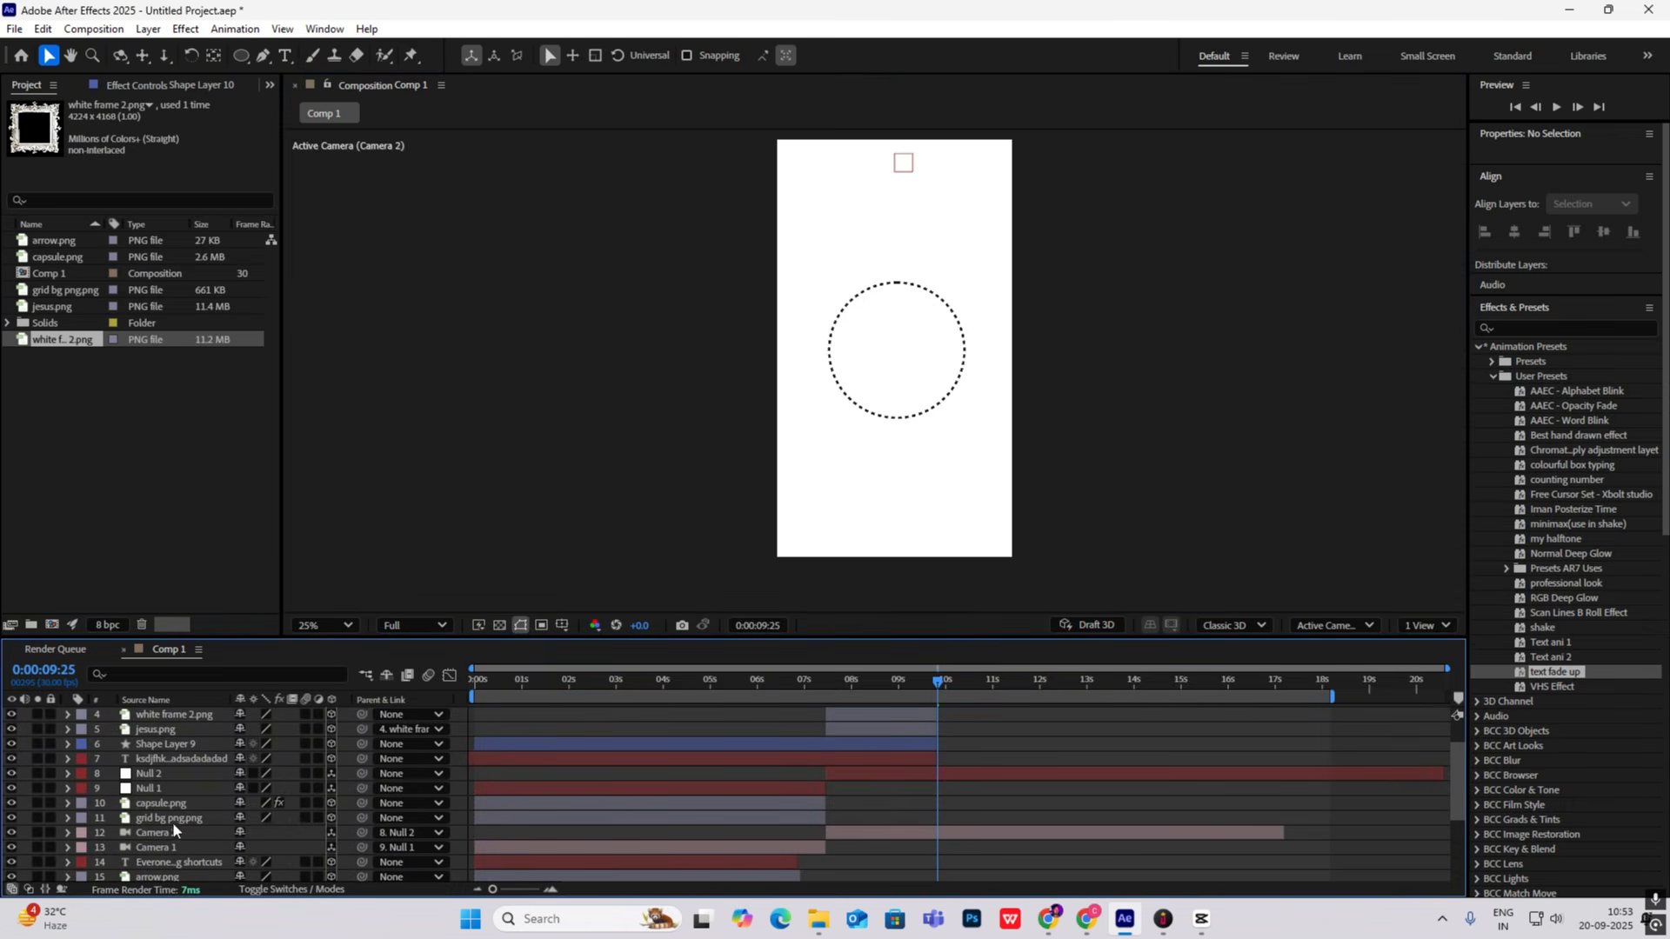
left_click(184, 806)
scroll(954, 789, "up", 1)
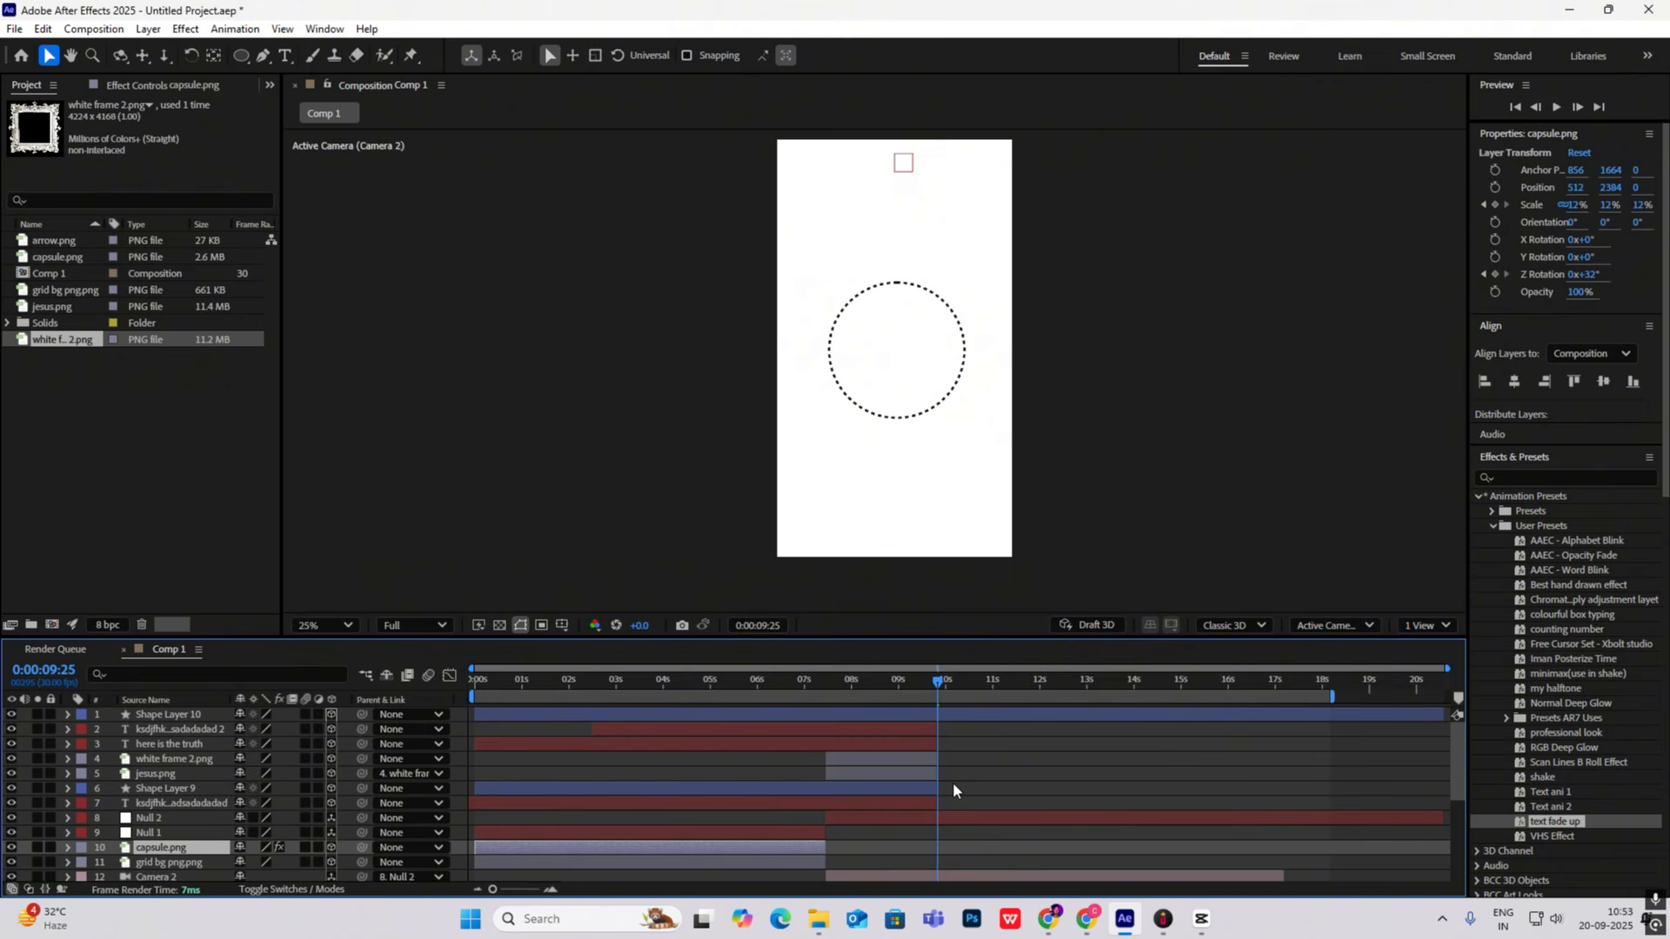
key("ctrl+d")
scroll(947, 786, "down", 2)
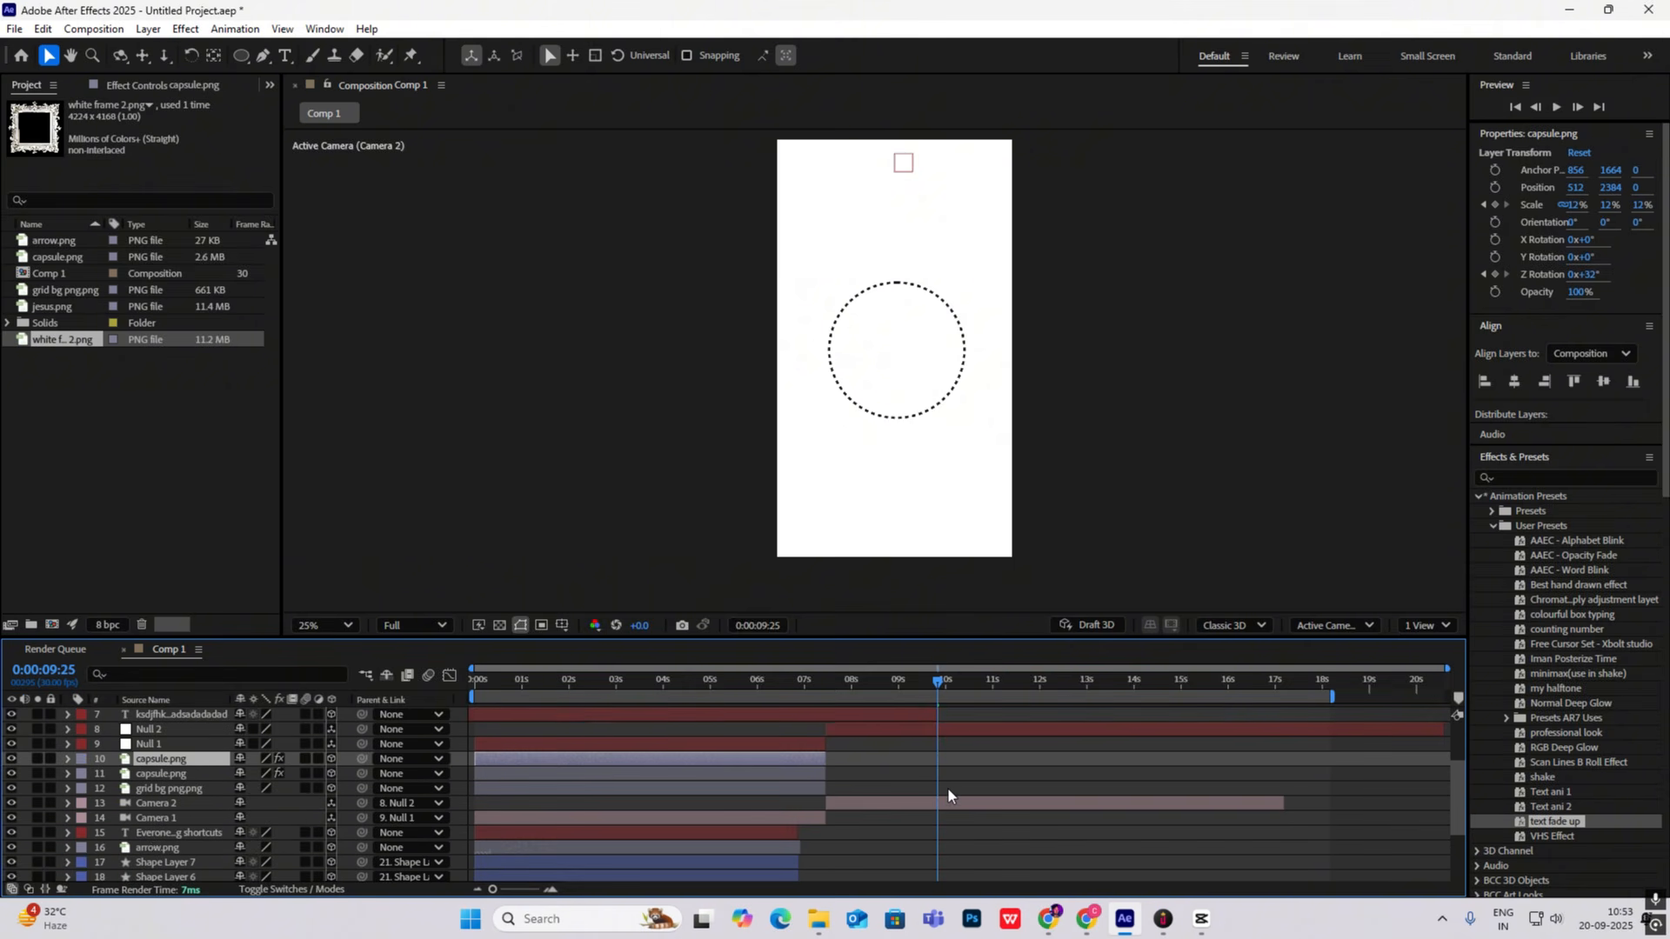
left_click_drag(150, 770, 160, 700)
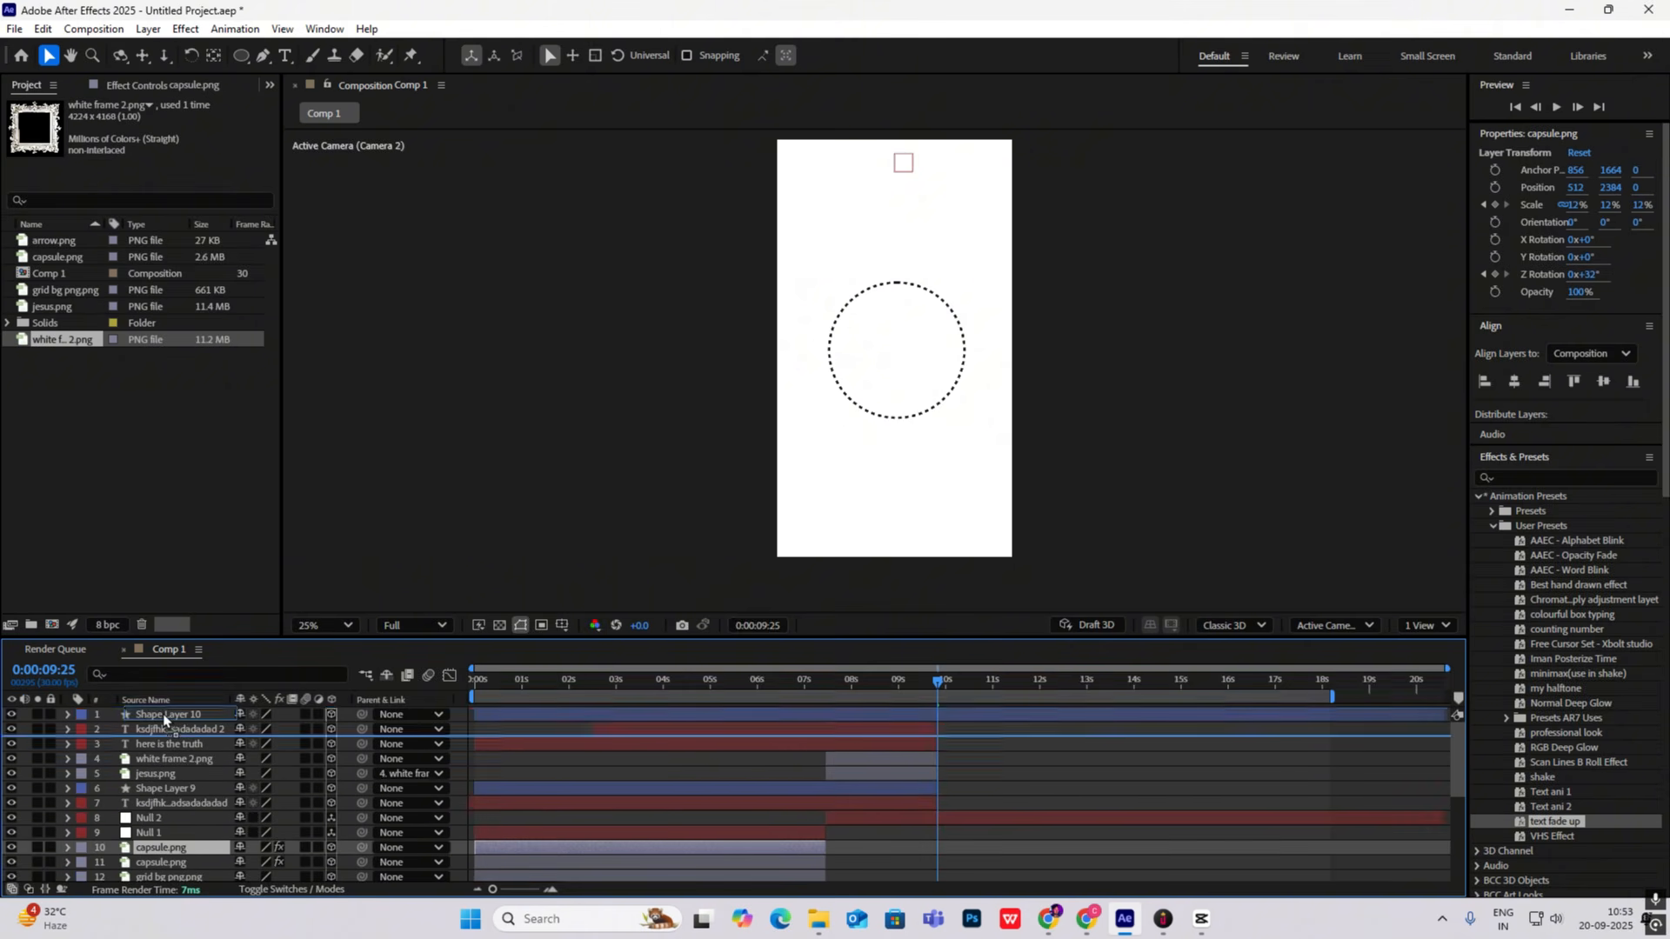
scroll(923, 738, "up", 1)
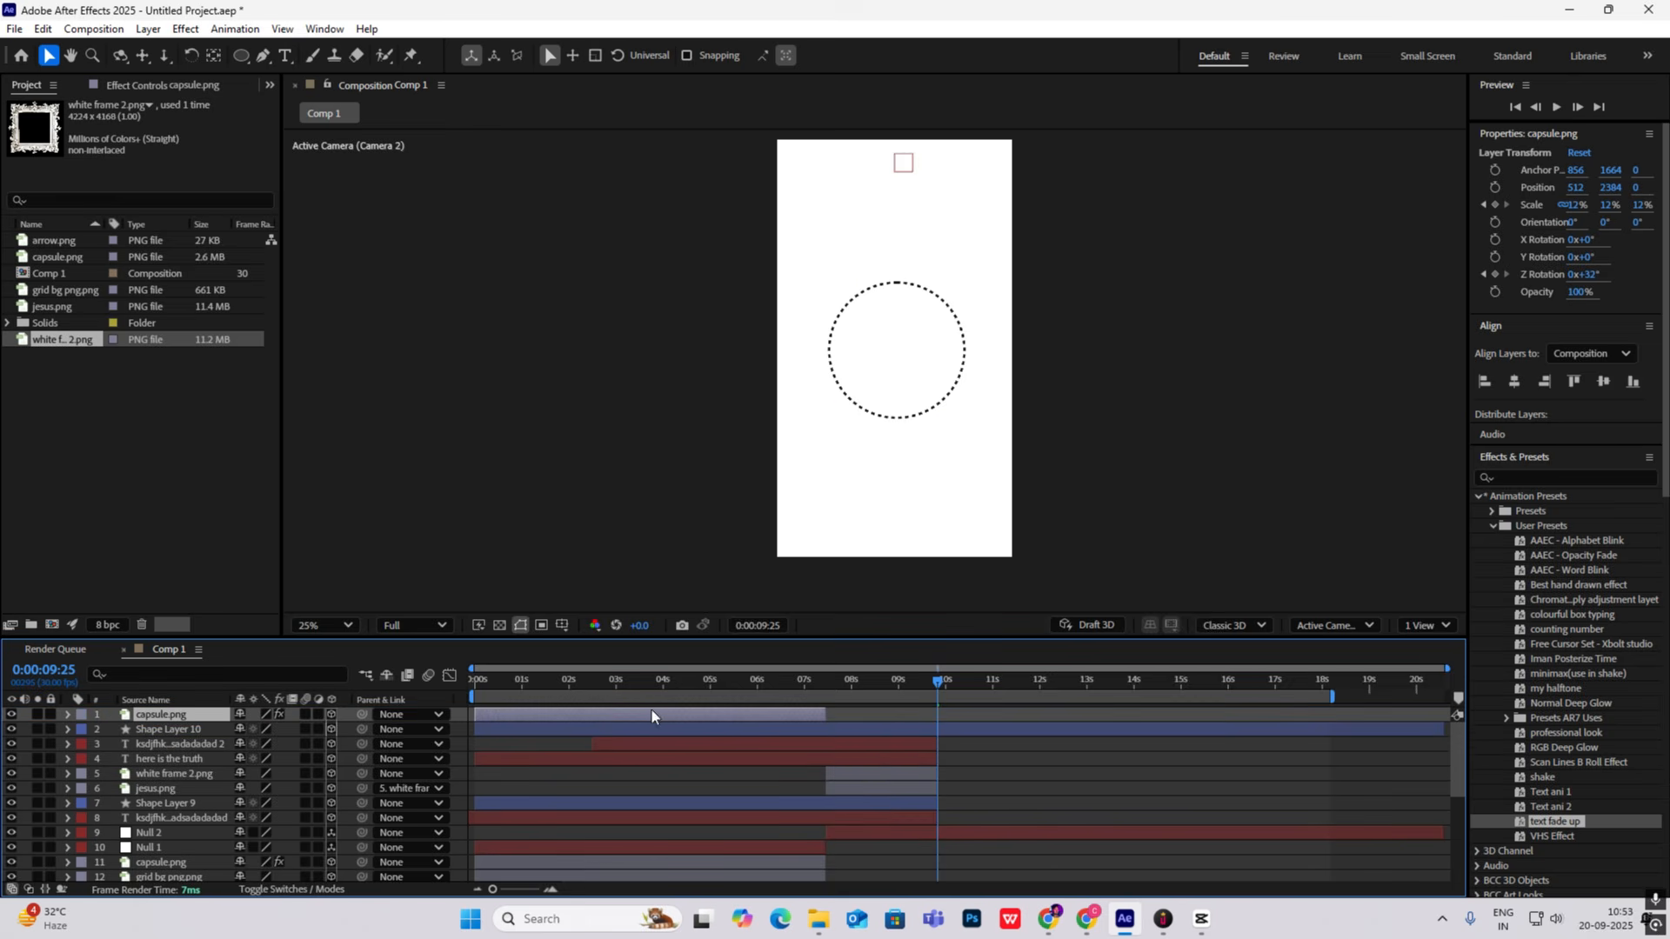
left_click_drag(652, 712, 1110, 701)
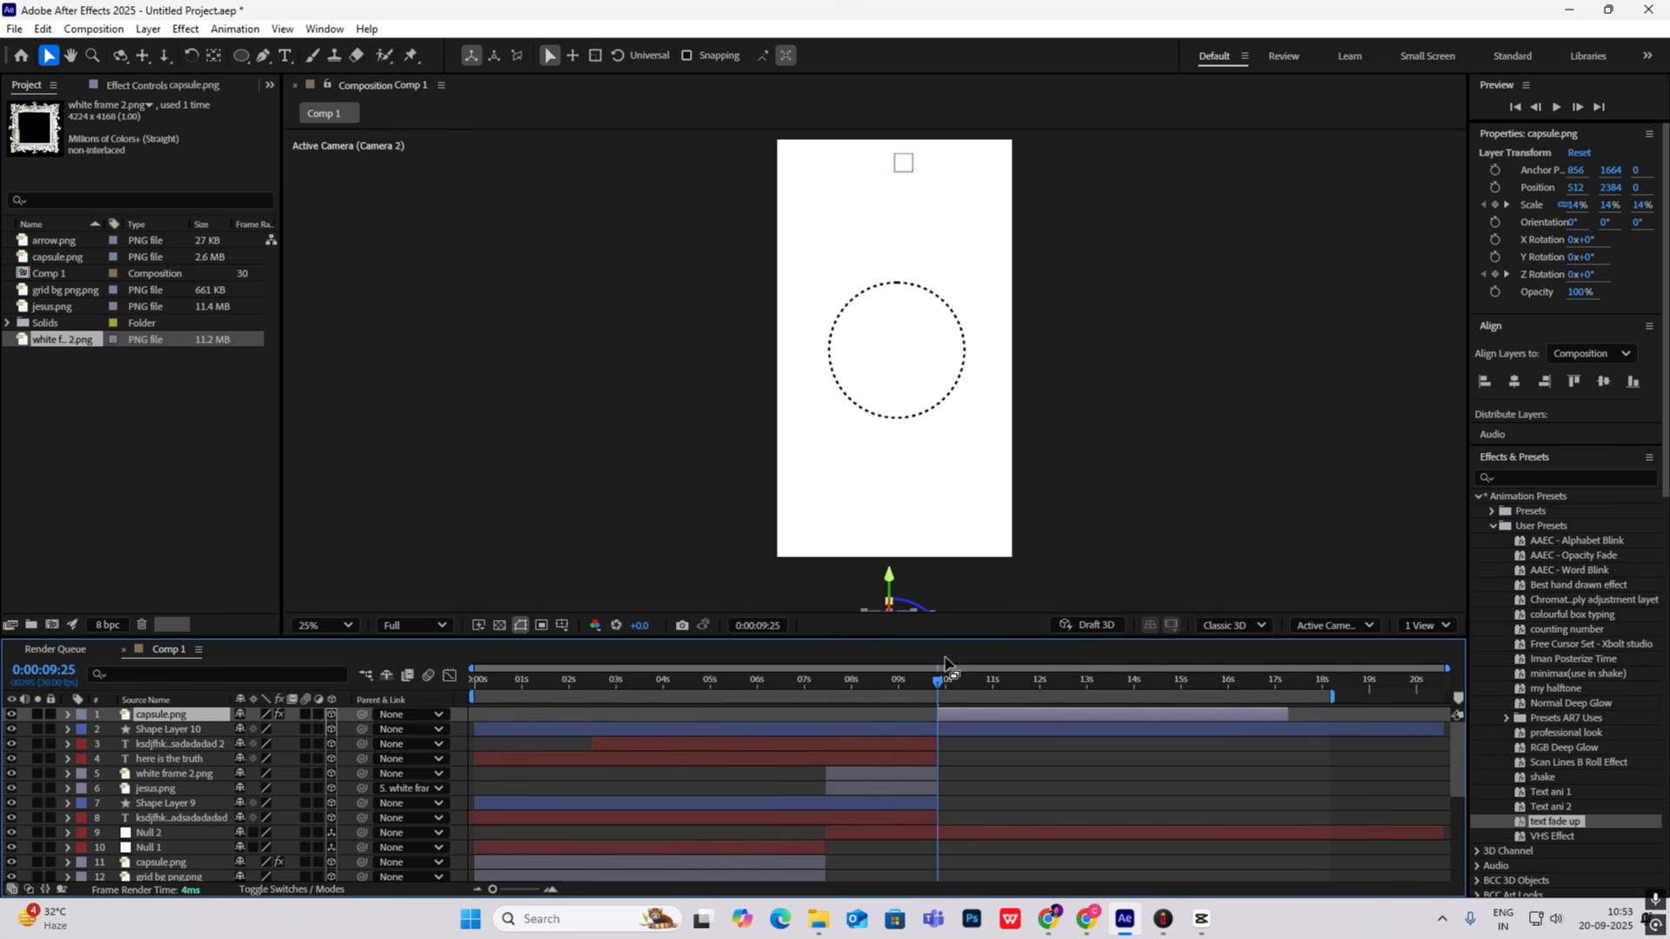
Step: Reveal the capsule copy's keyframes and move the capsule up into the dashed circle
key("u")
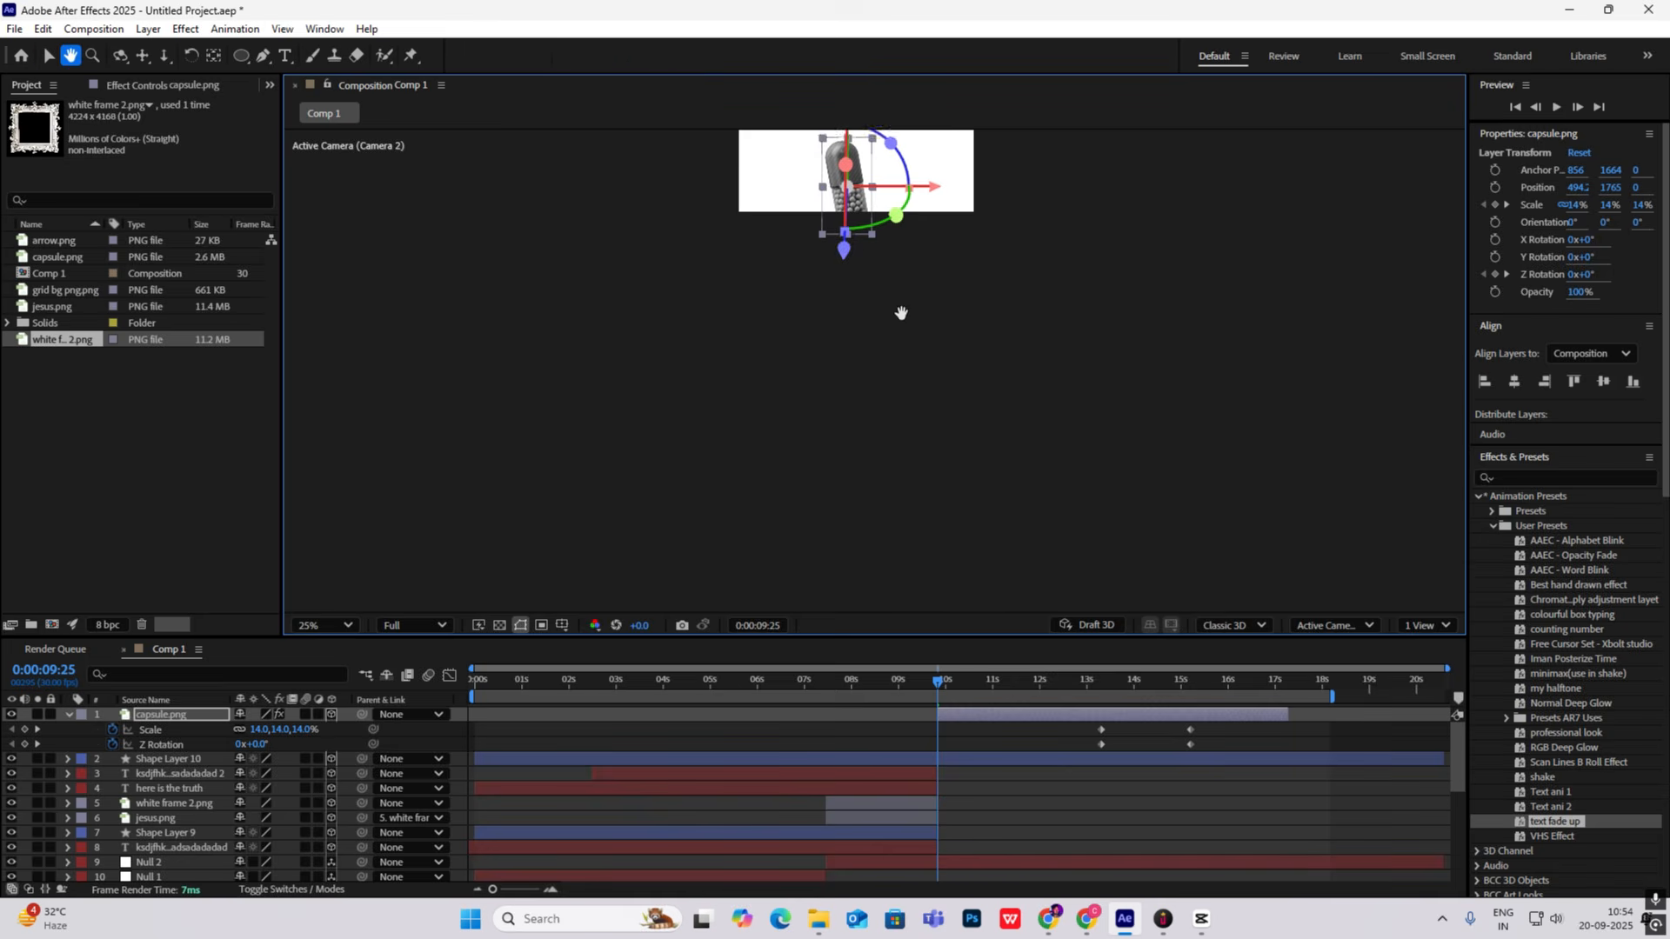
left_click_drag(861, 414, 867, 241)
left_click_drag(866, 241, 867, 240)
Step: Trim the start of the dashed circle layer to 0:00:09:25 and play back the transition from the framed picture scene
left_click(874, 763)
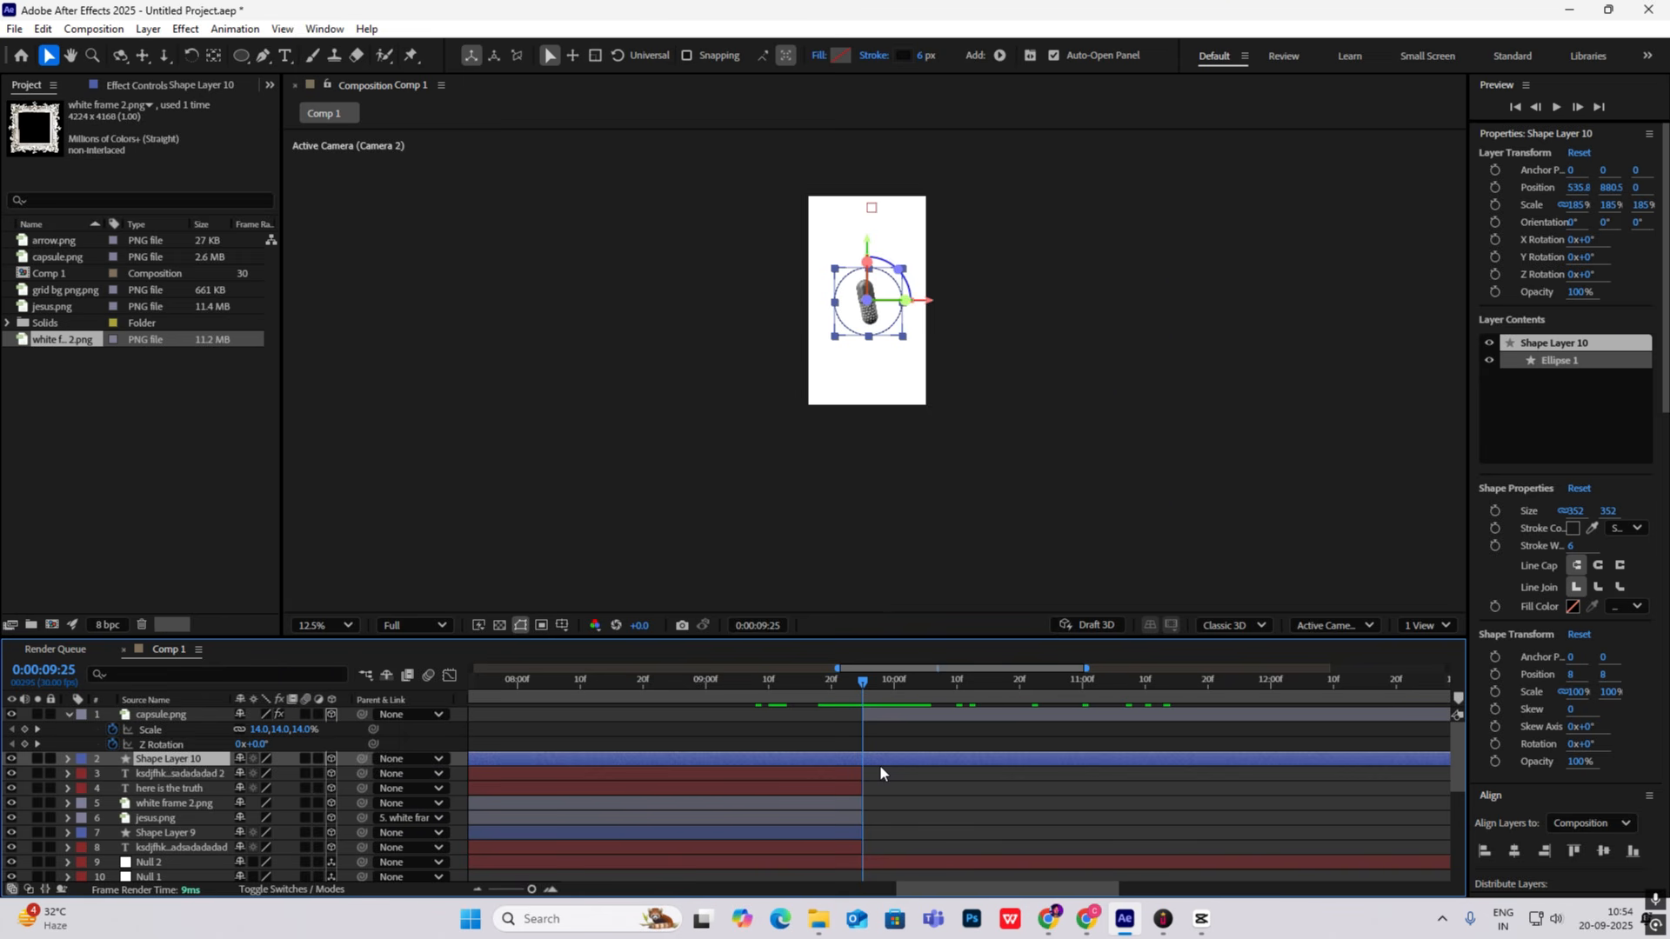
key("alt+bracketleft")
left_click(849, 739)
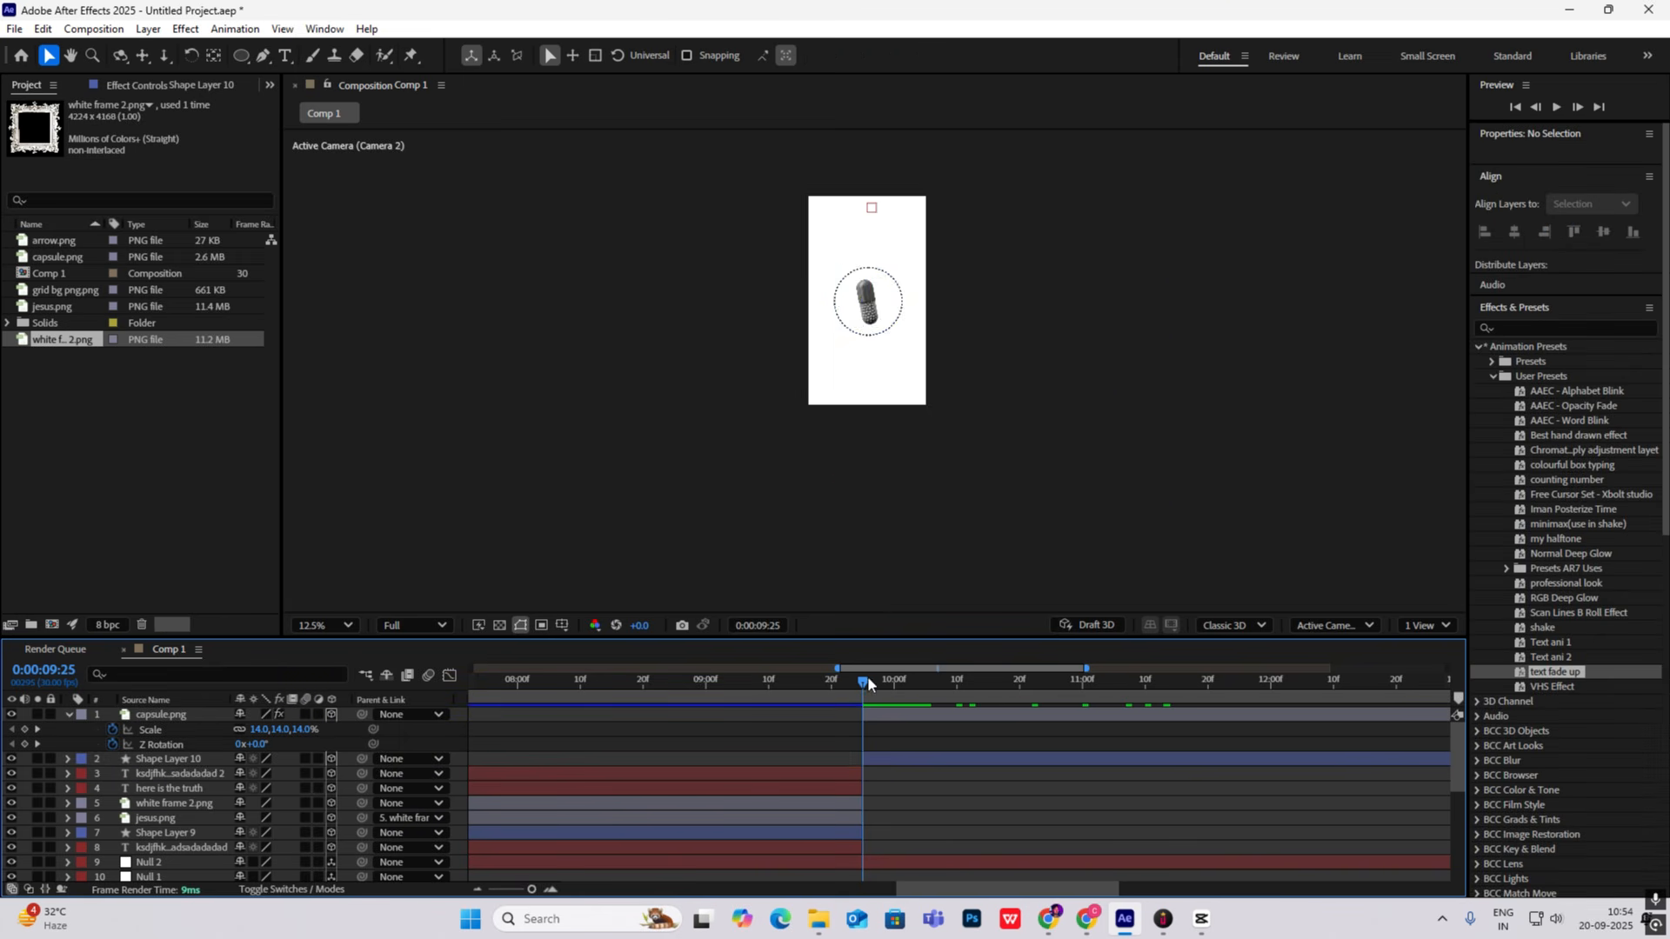
key("space")
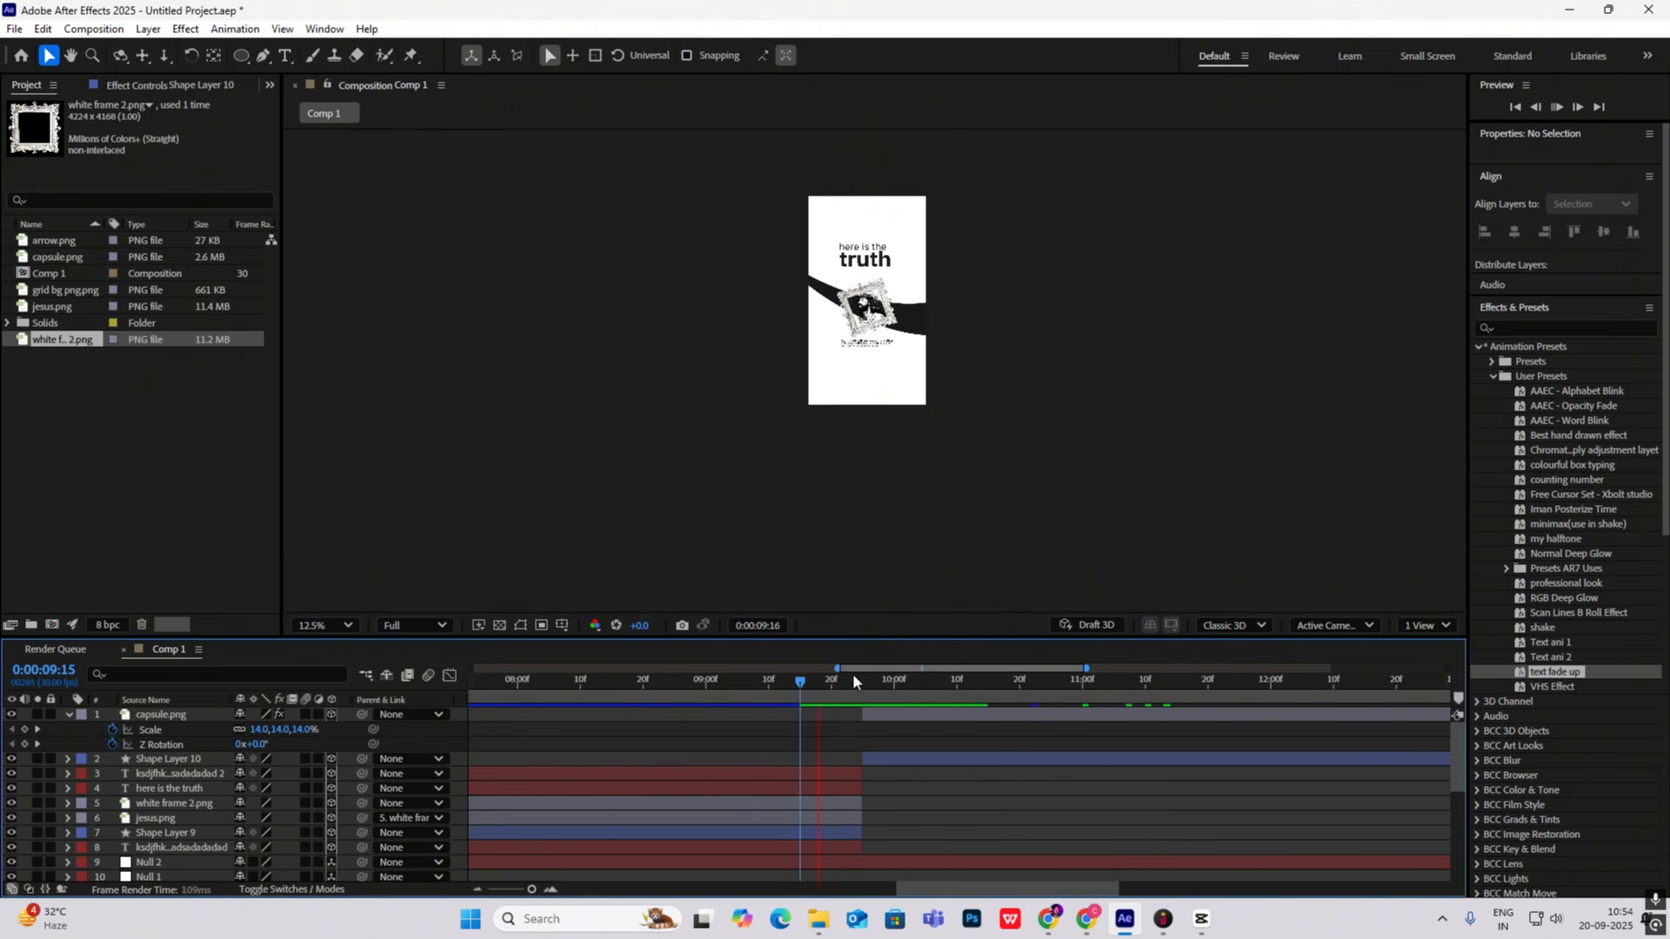
Step: Delay Null 2's last position keyframe to about 0:00:10:05 and preview the camera move into the capsule scene
scroll(890, 742, "down", 2)
left_click(148, 773)
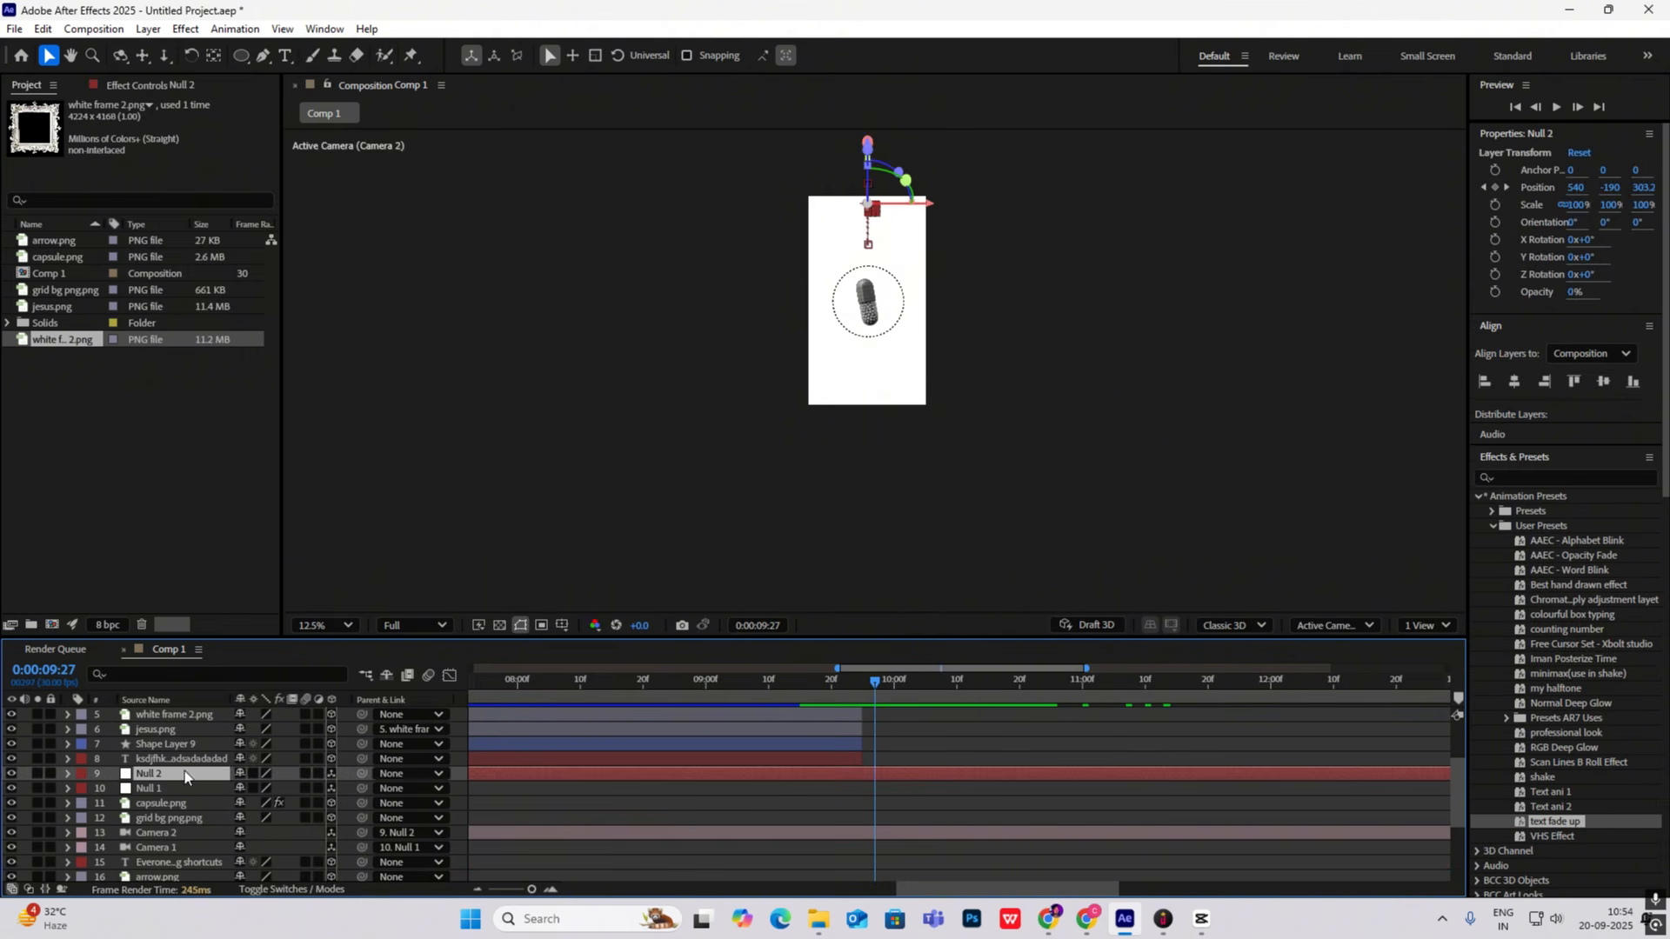
key("p")
left_click_drag(896, 788, 920, 791)
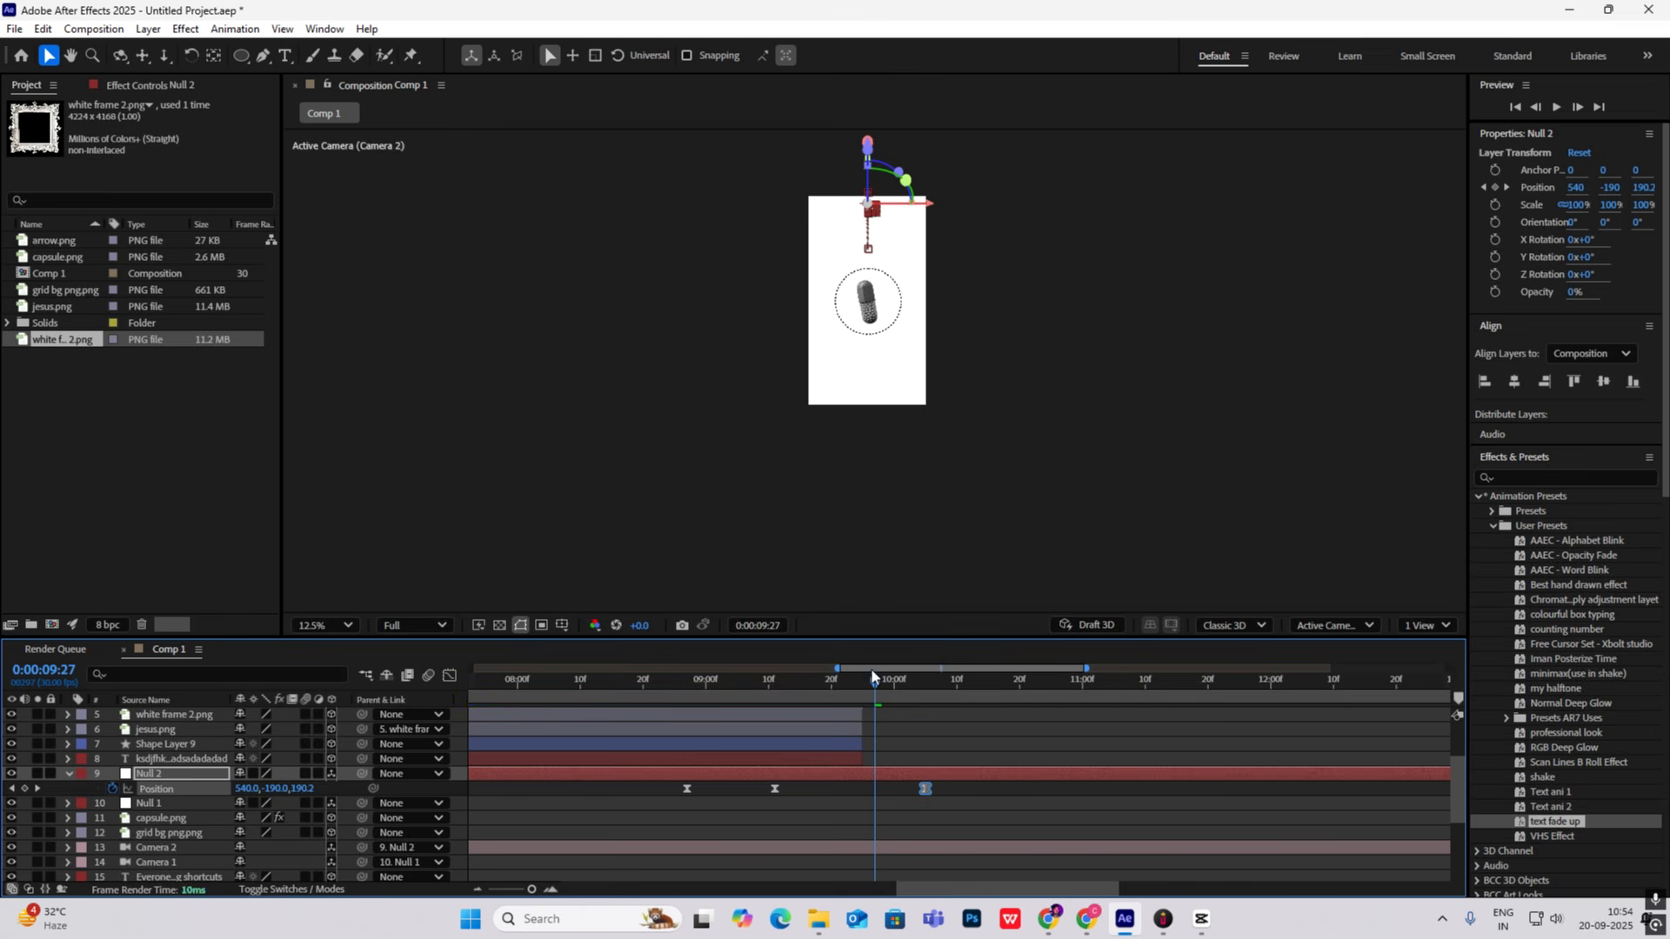
left_click_drag(844, 682, 806, 695)
key("k")
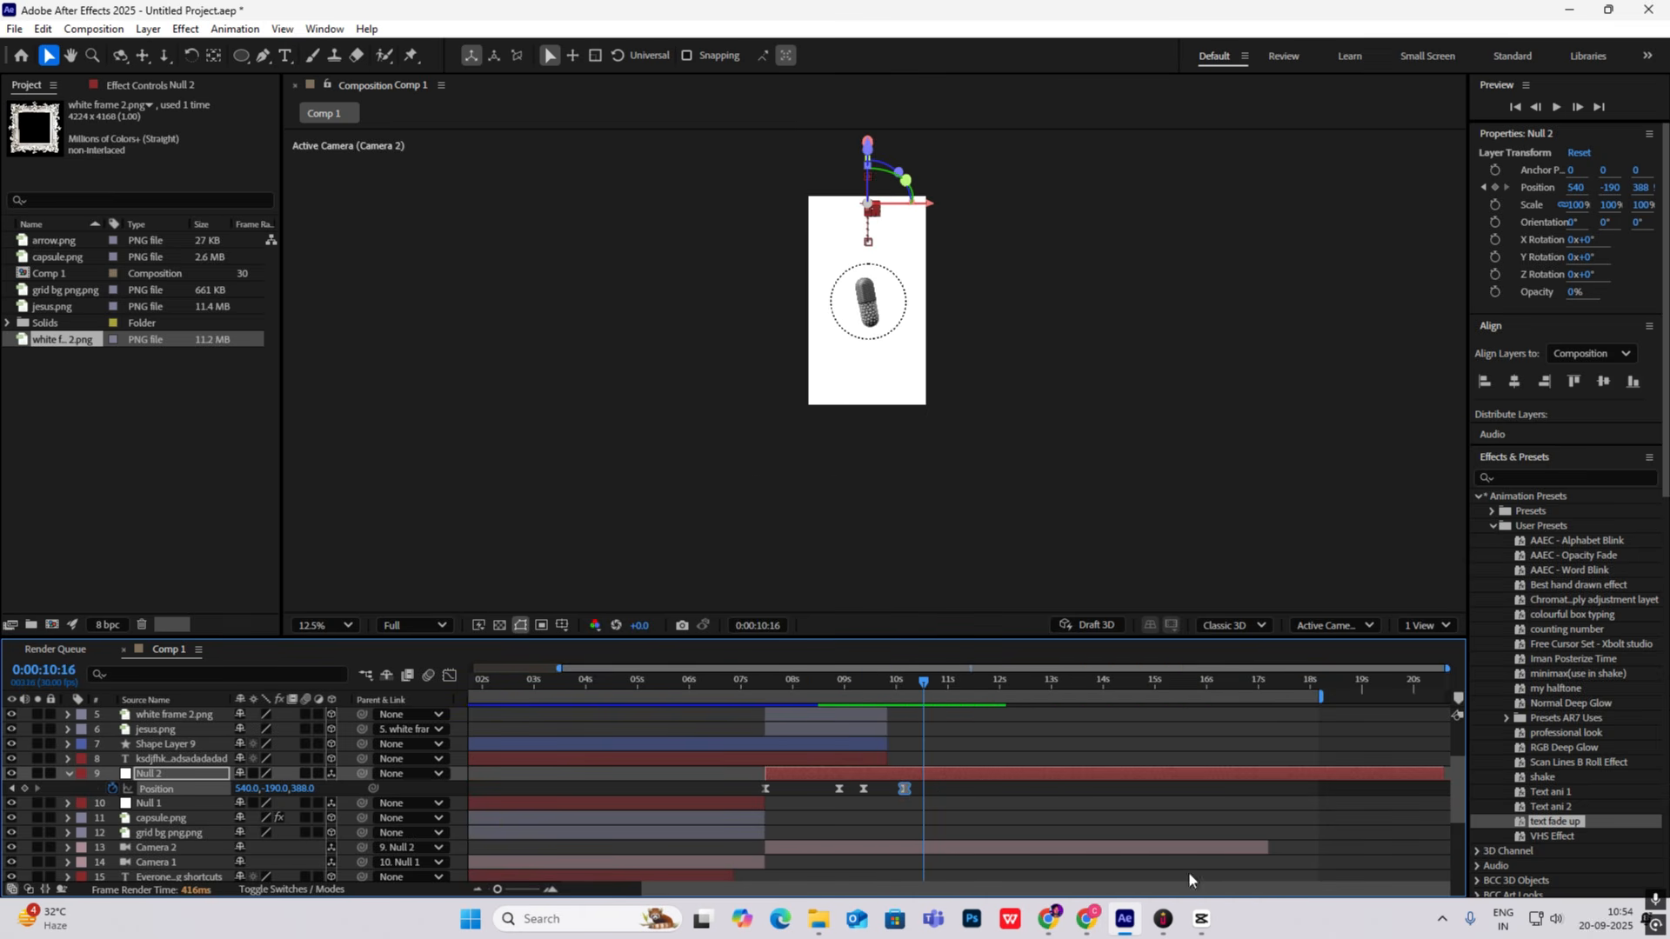
Step: Switch to CapCut and scrub the reference clip from the NO MAGIC capsule scene to the Hardwork text scene
left_click(1201, 920)
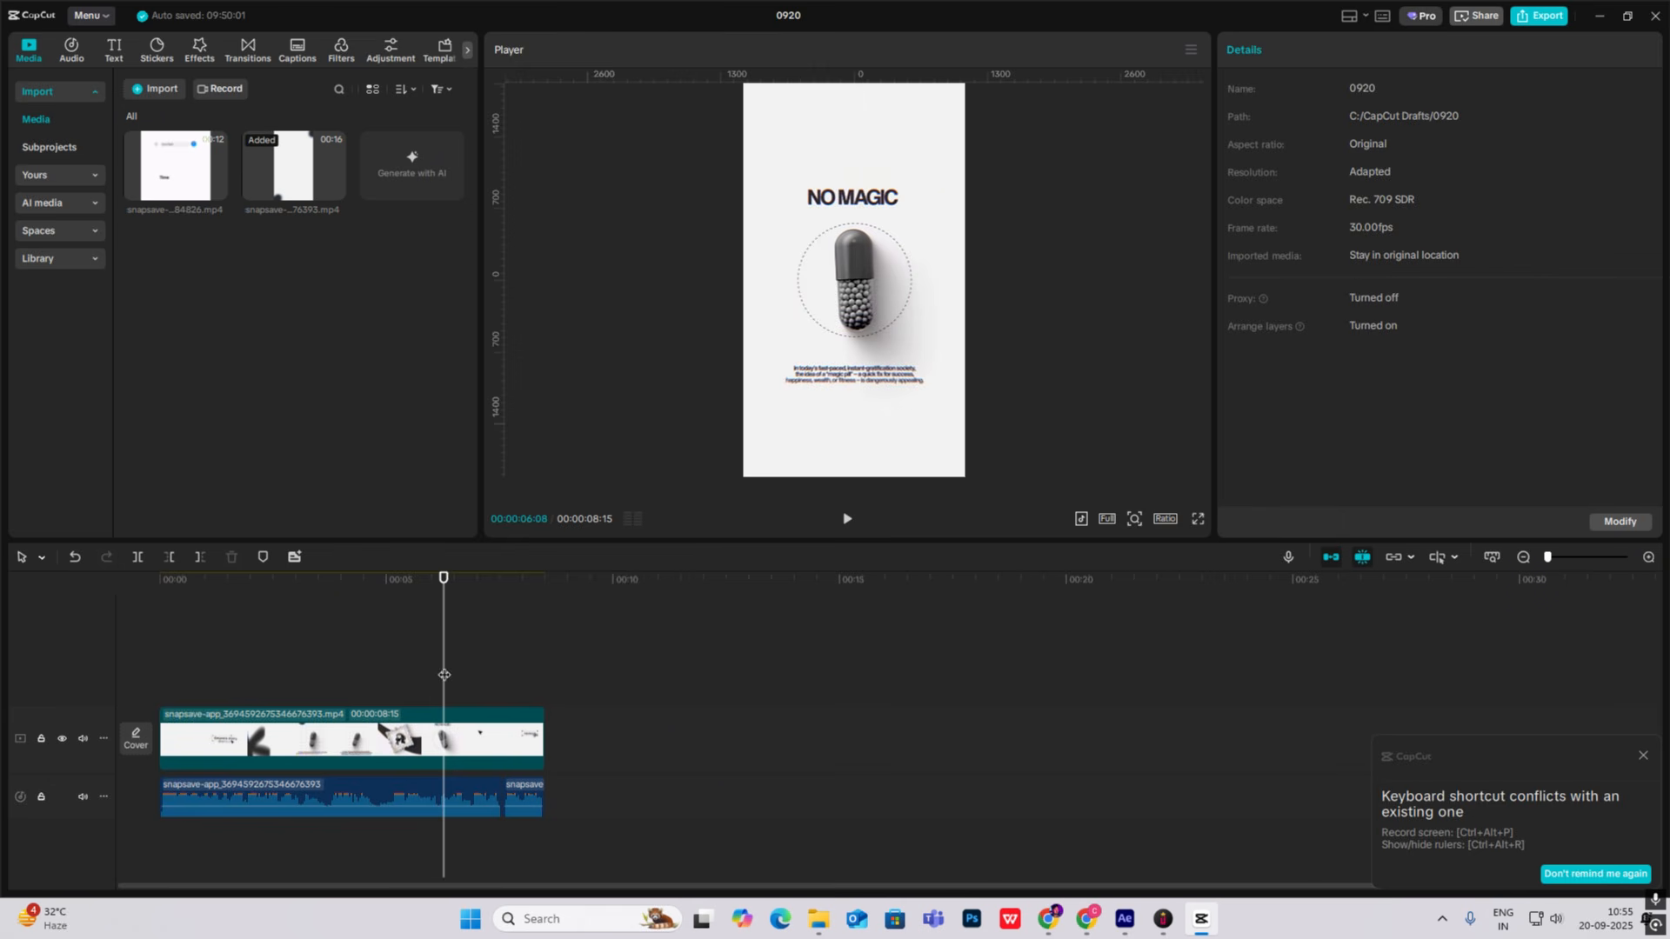
left_click_drag(444, 675, 528, 692)
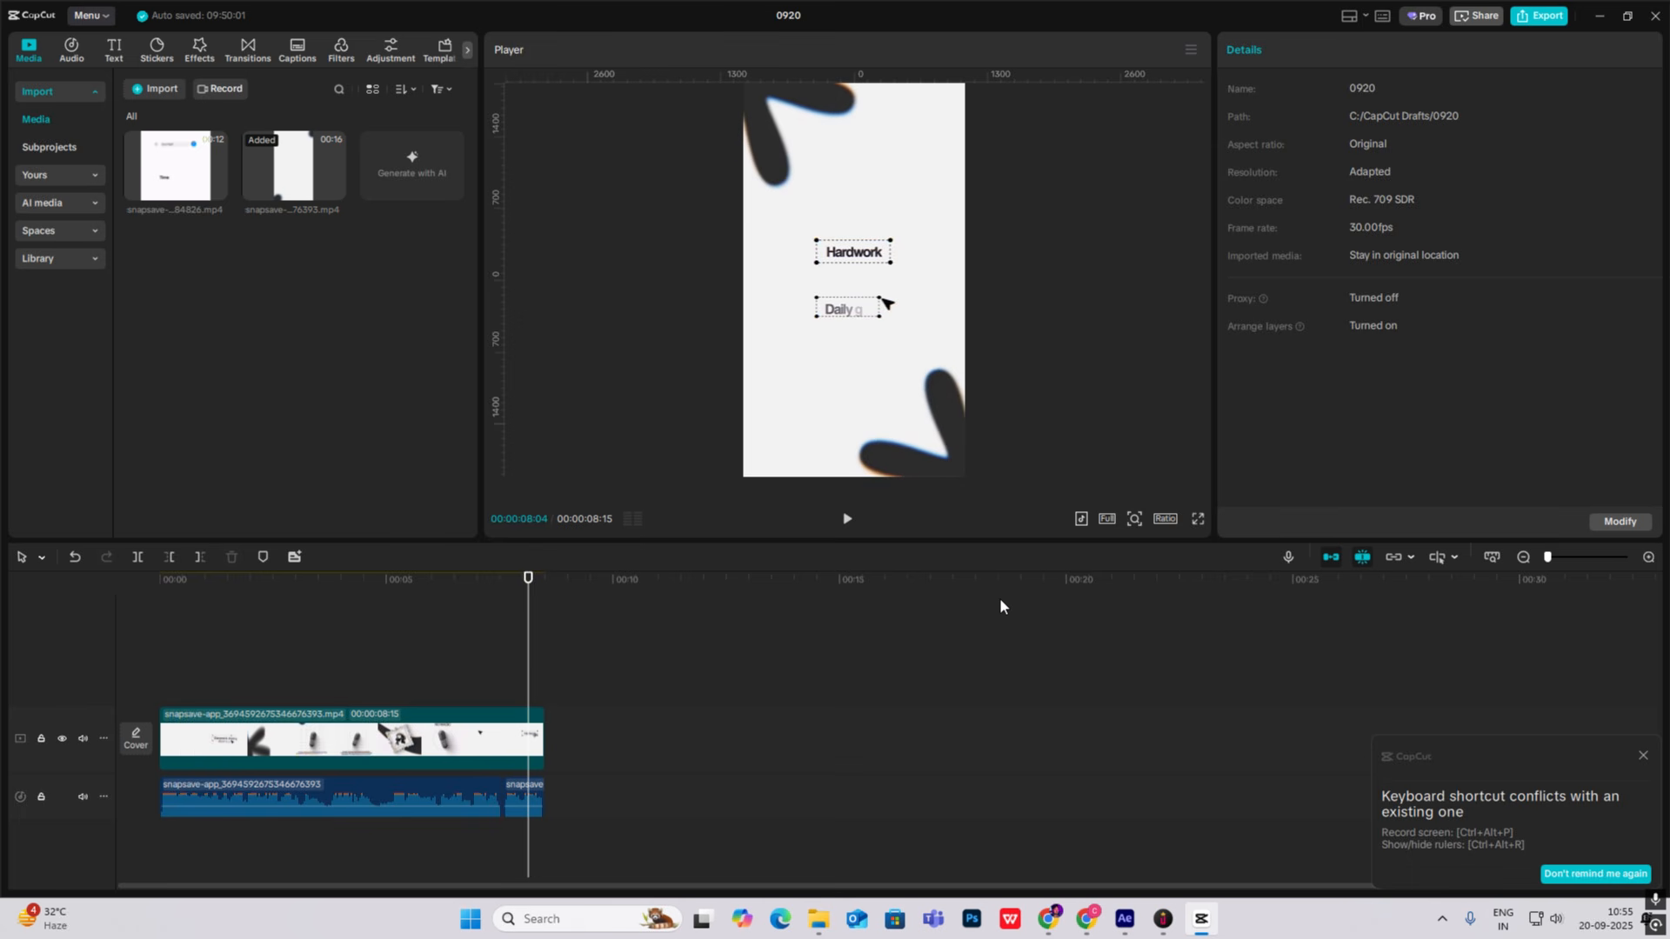